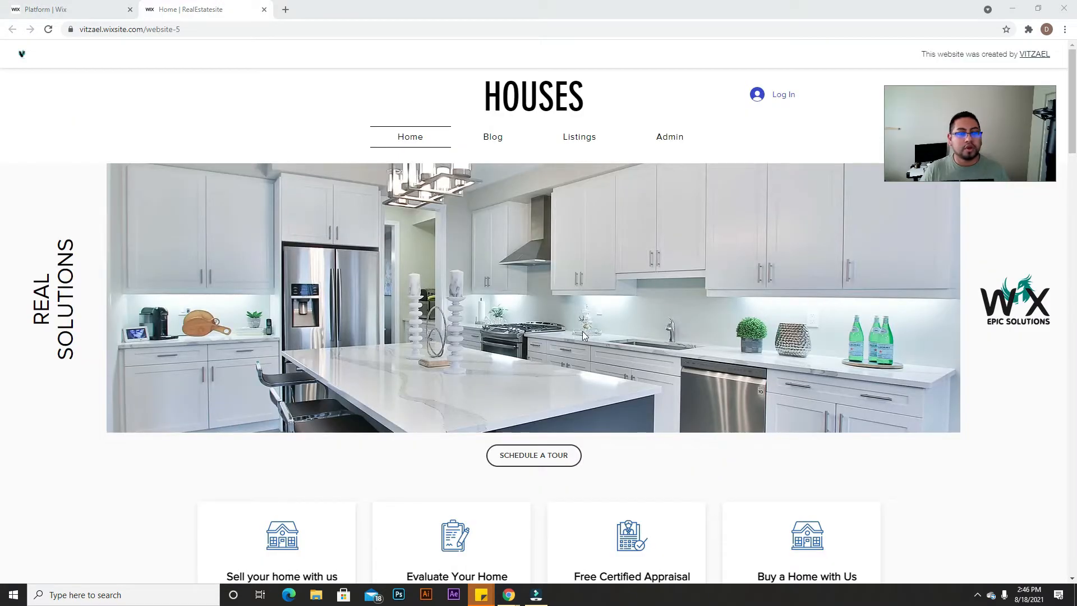
Step: Scroll through the live home page and try the SCHEDULE A TOUR link
scroll(604, 303, down, 5)
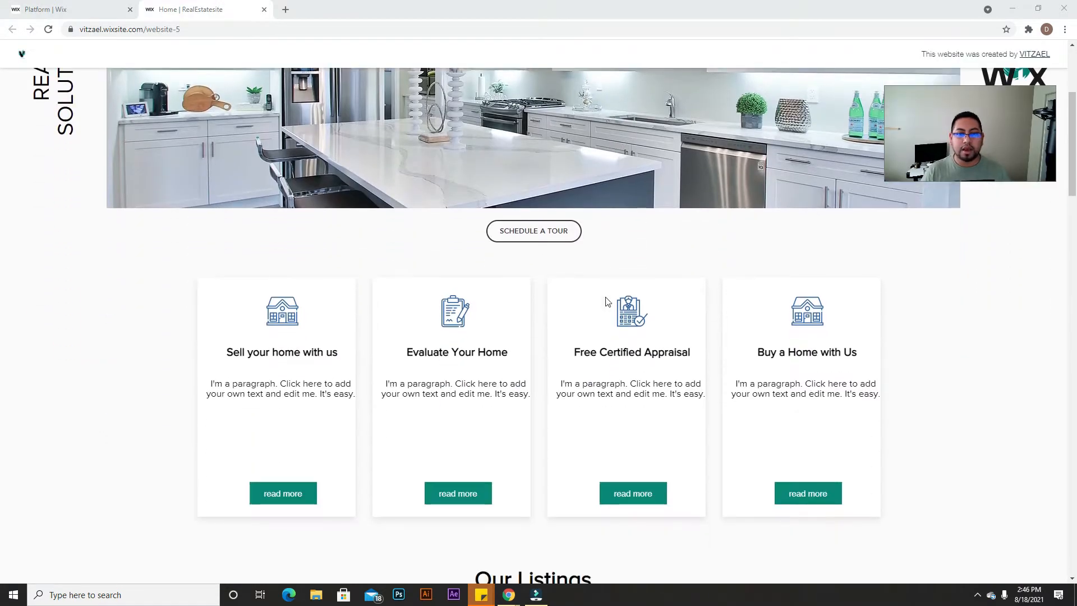
scroll(598, 326, down, 3)
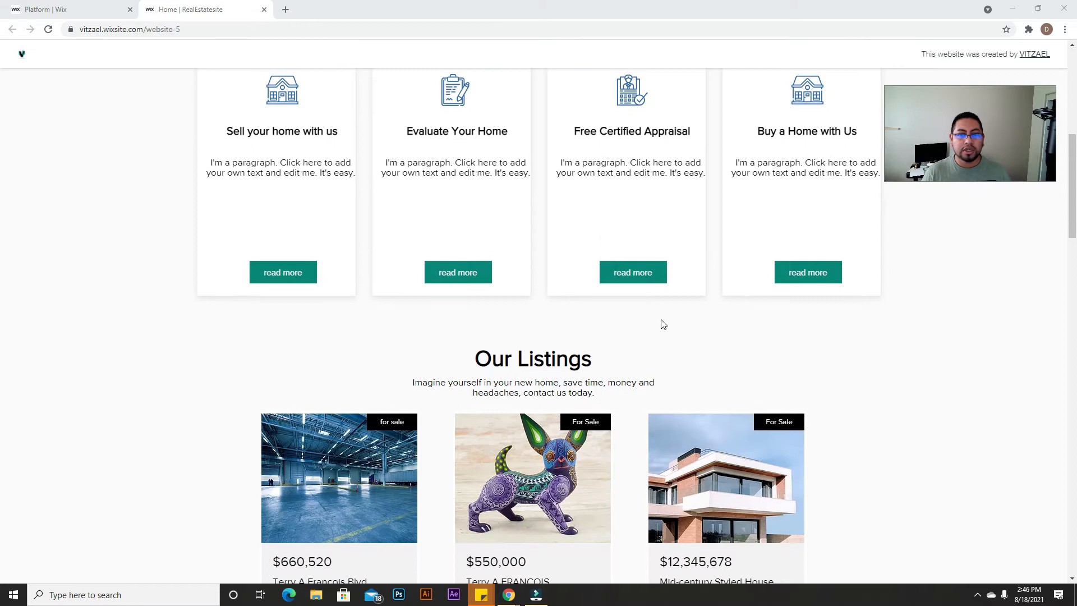
scroll(667, 319, up, 3)
scroll(664, 319, up, 6)
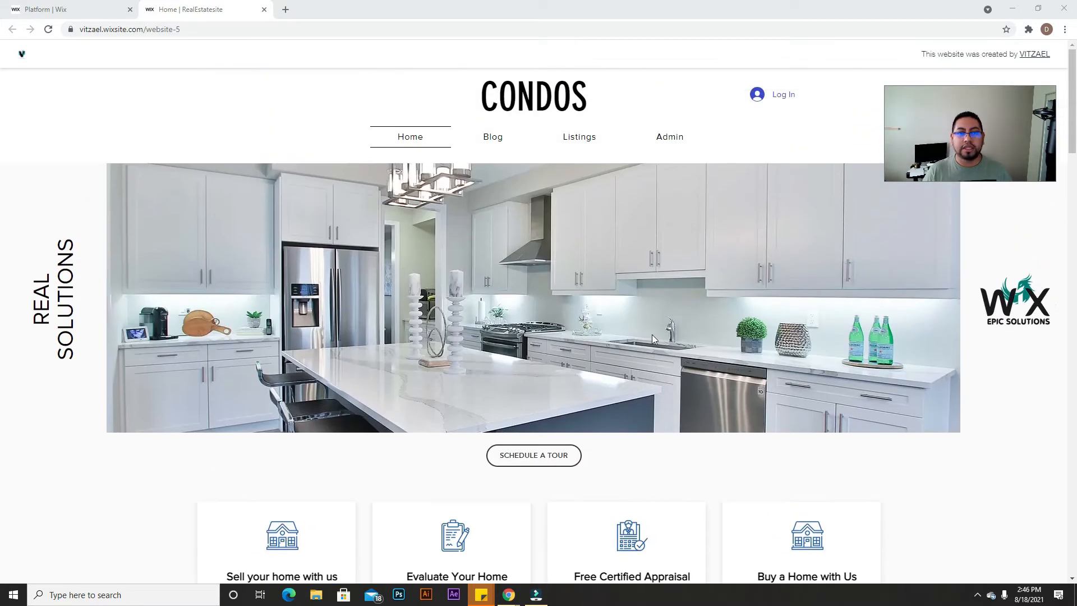
scroll(652, 337, down, 3)
scroll(650, 356, down, 2)
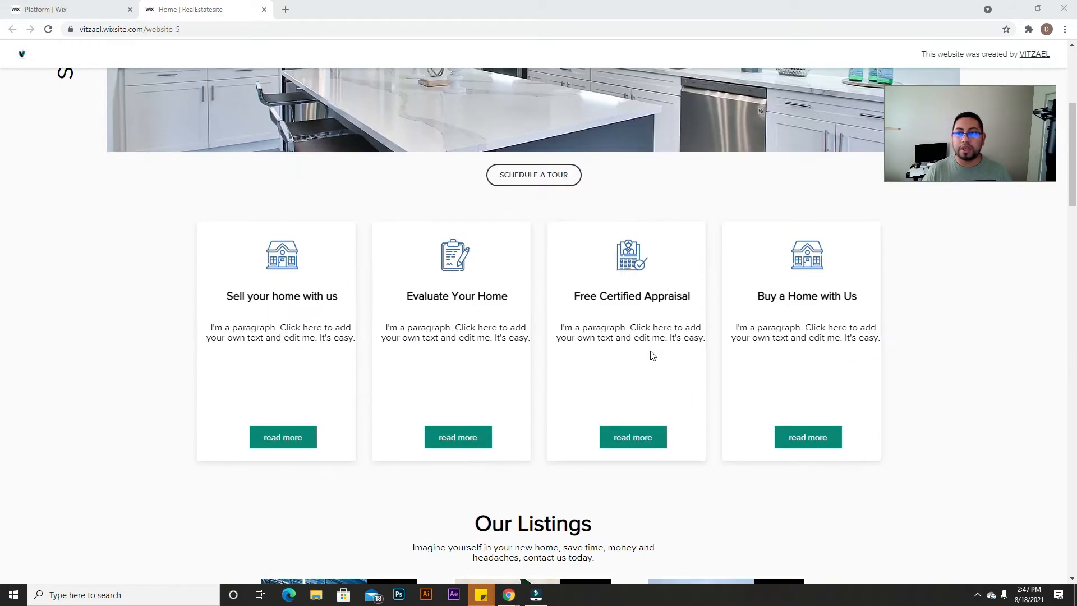
scroll(651, 422, down, 3)
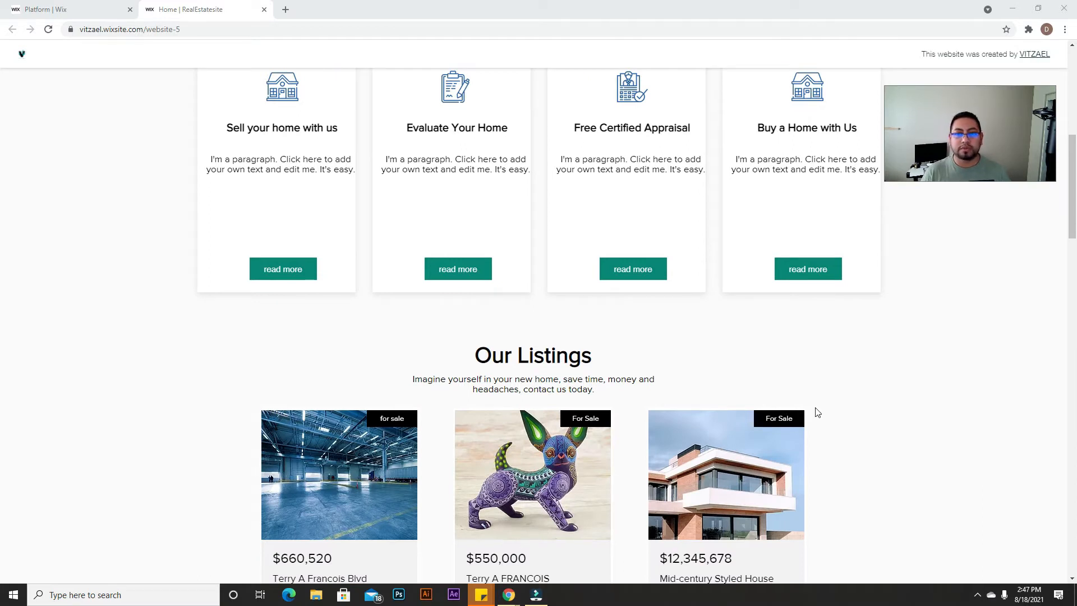
scroll(769, 404, up, 8)
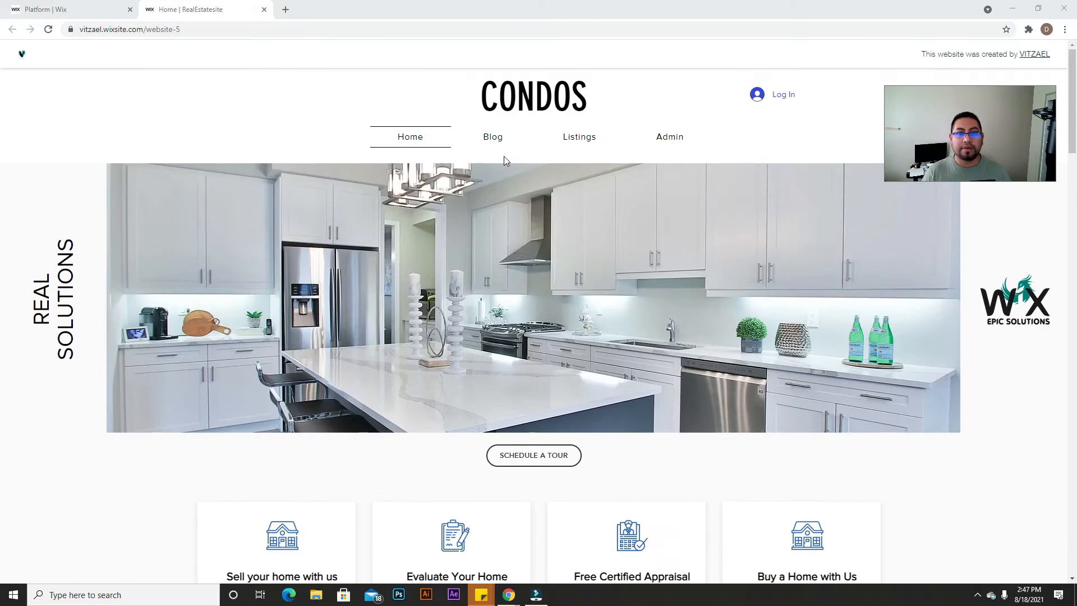
scroll(491, 311, down, 3)
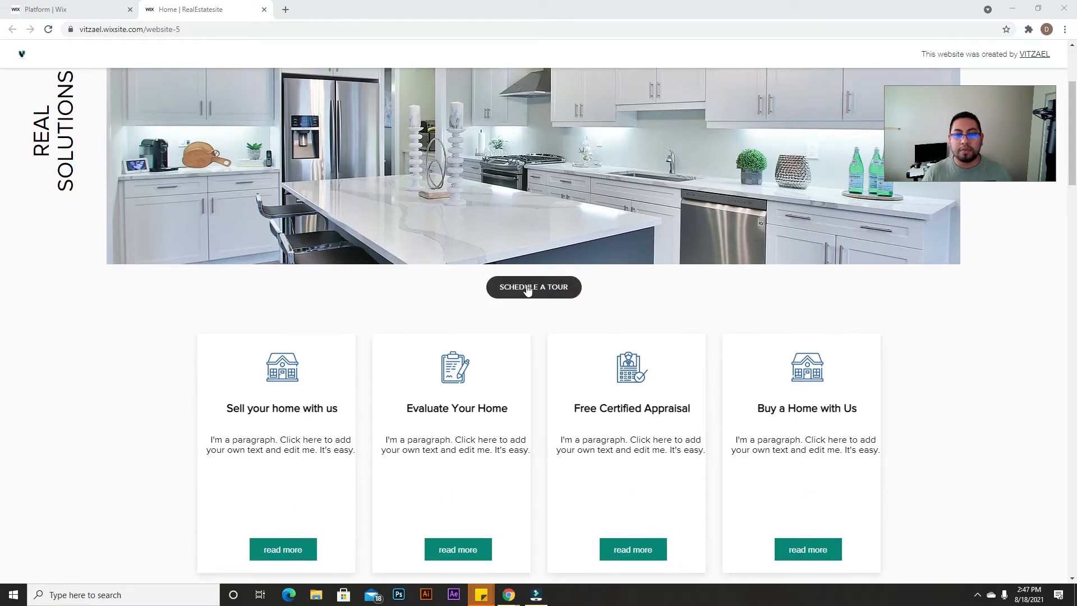
click(554, 291)
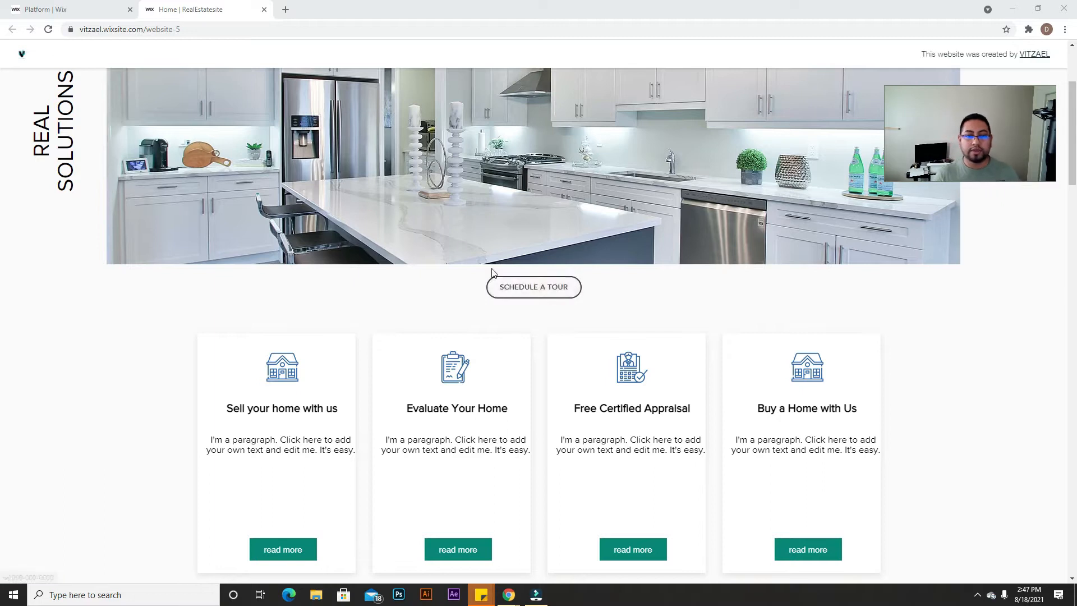
Step: Open the Terry A Francois Blvd listing from the Our Listings section
scroll(379, 188, down, 4)
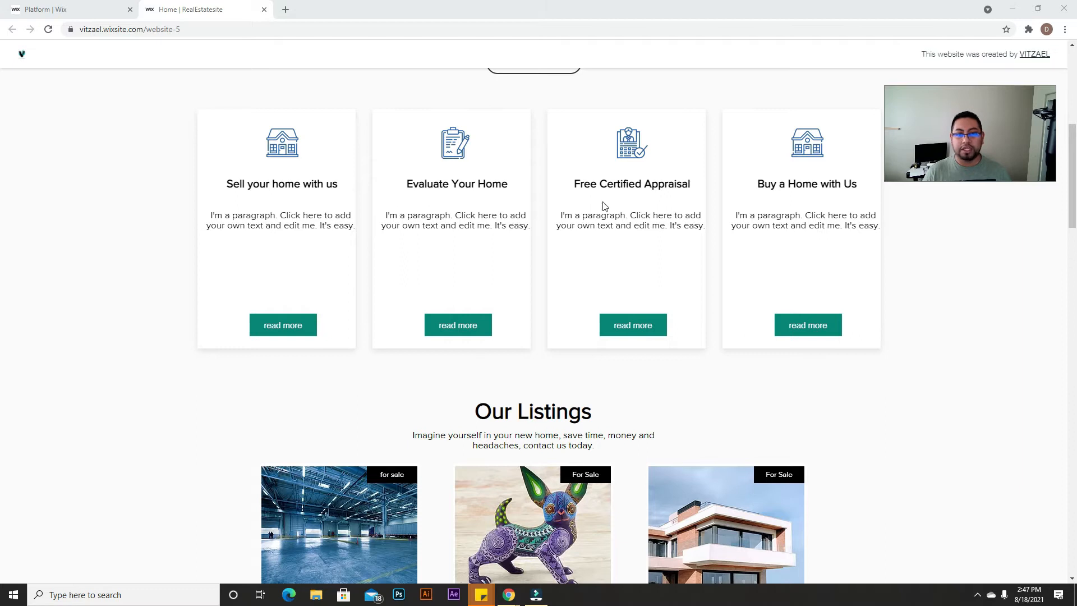
scroll(458, 324, down, 6)
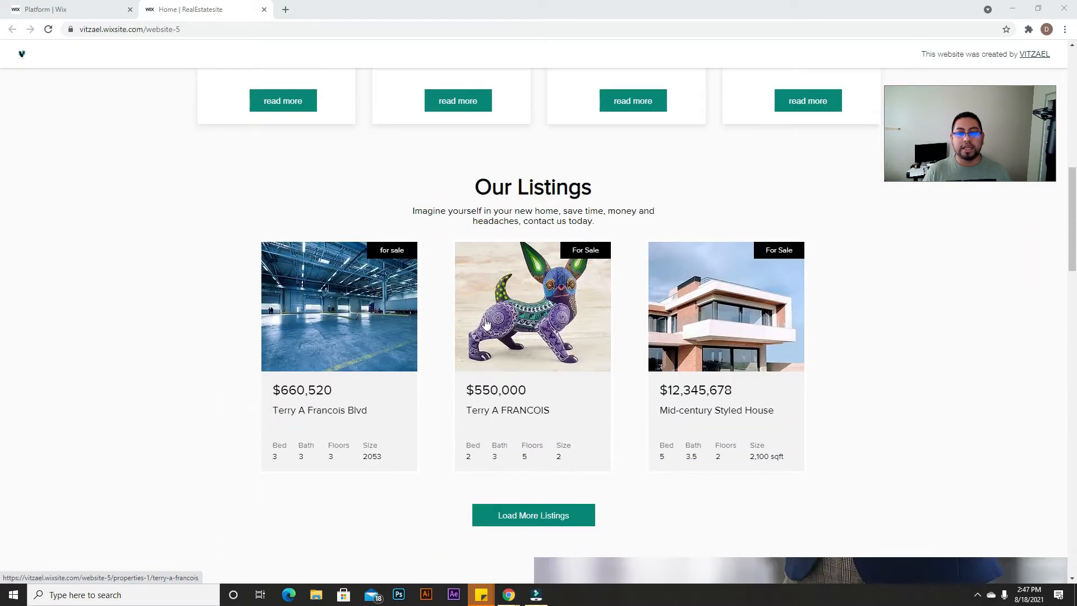
scroll(484, 326, up, 1)
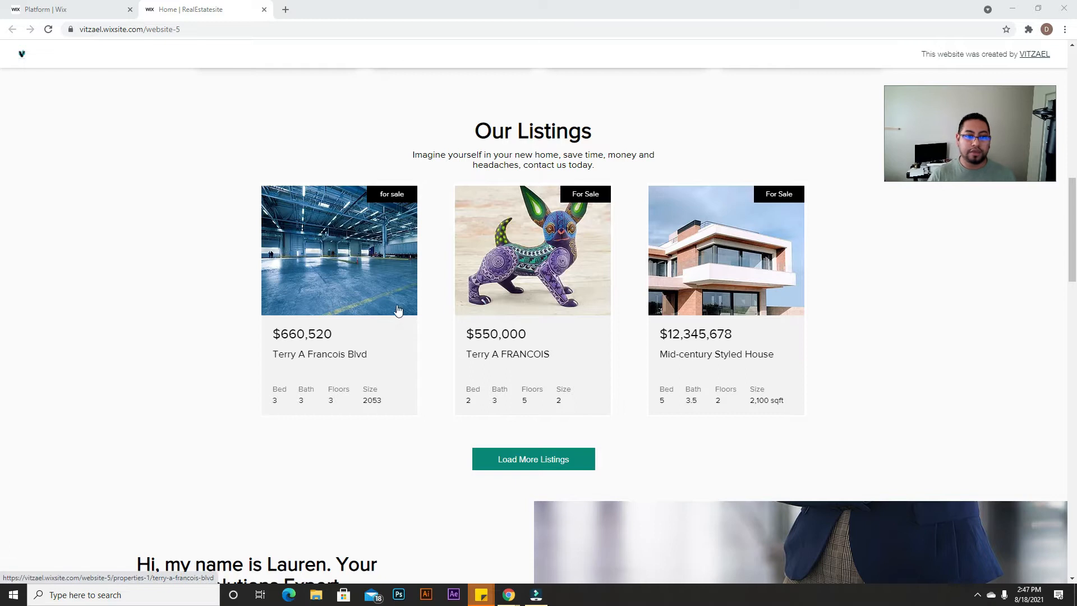
click(328, 274)
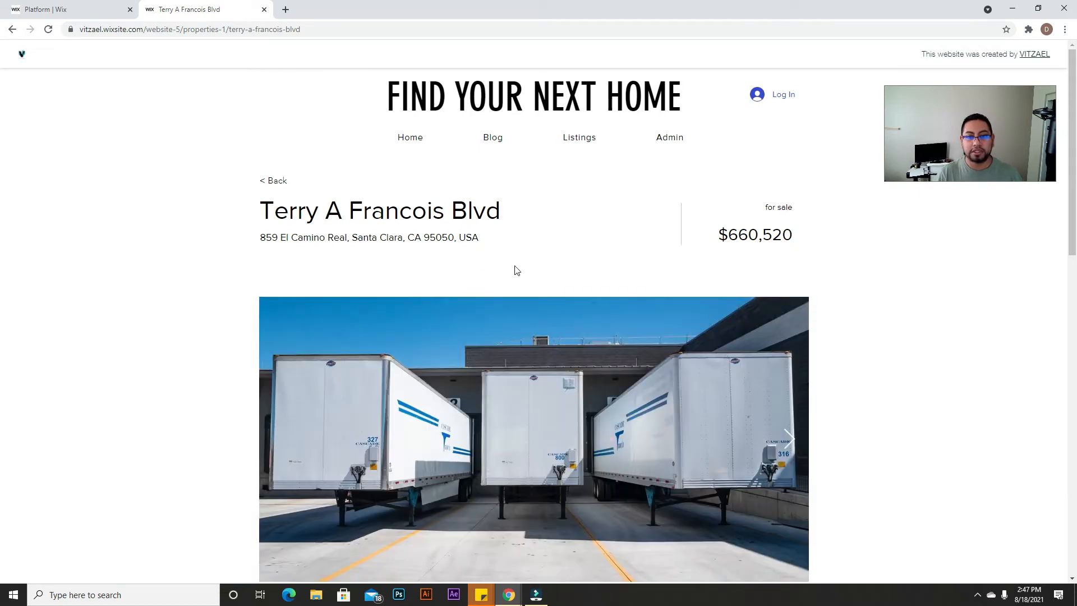
Step: Show the warehouse photo in the gallery and select the price and For Sale text
scroll(514, 275, down, 2)
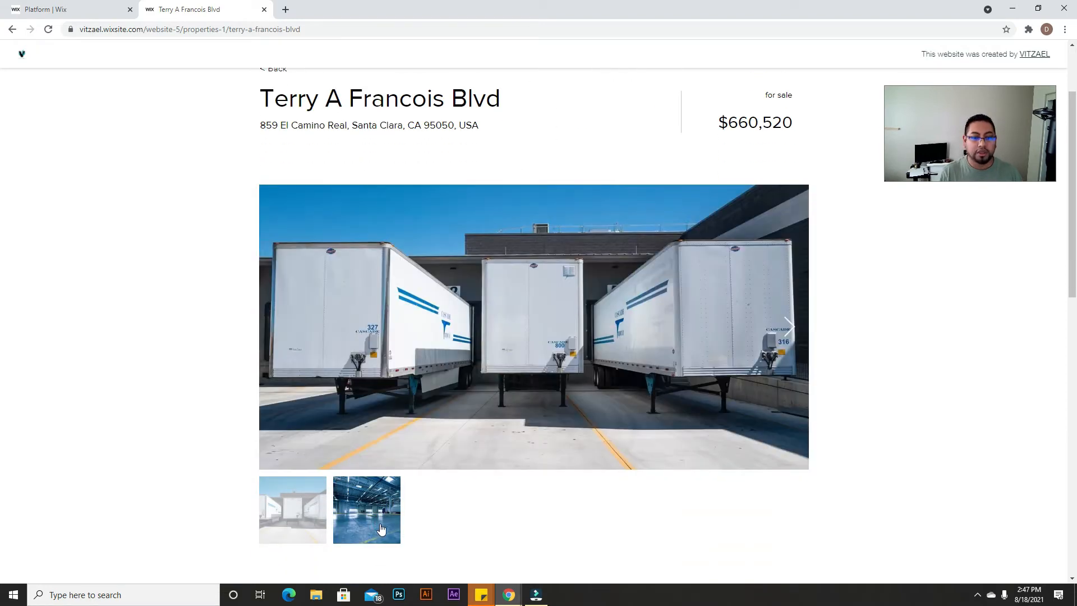
click(374, 526)
scroll(463, 445, down, 4)
scroll(596, 362, up, 4)
drag(719, 123, 799, 133)
drag(749, 93, 772, 91)
click(773, 92)
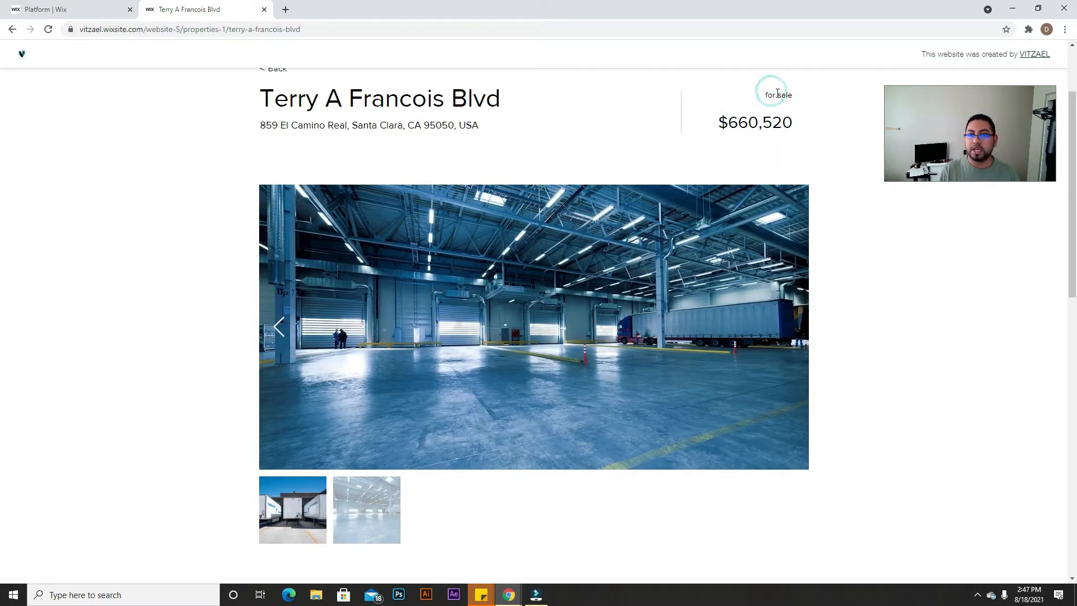
click(790, 95)
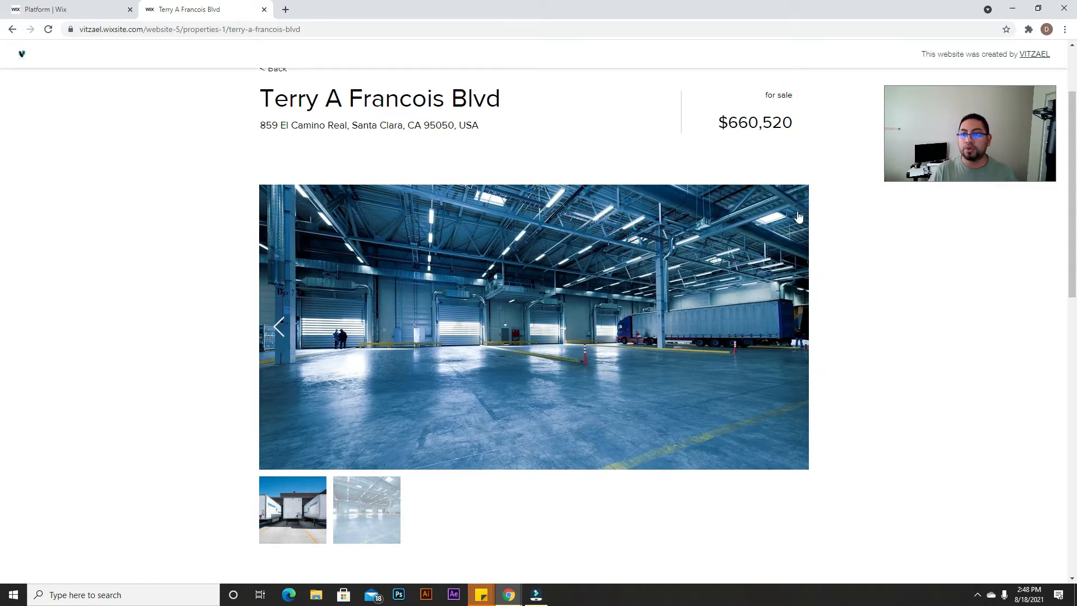
Step: Scroll through the property details and select the Property Description text
scroll(624, 391, down, 2)
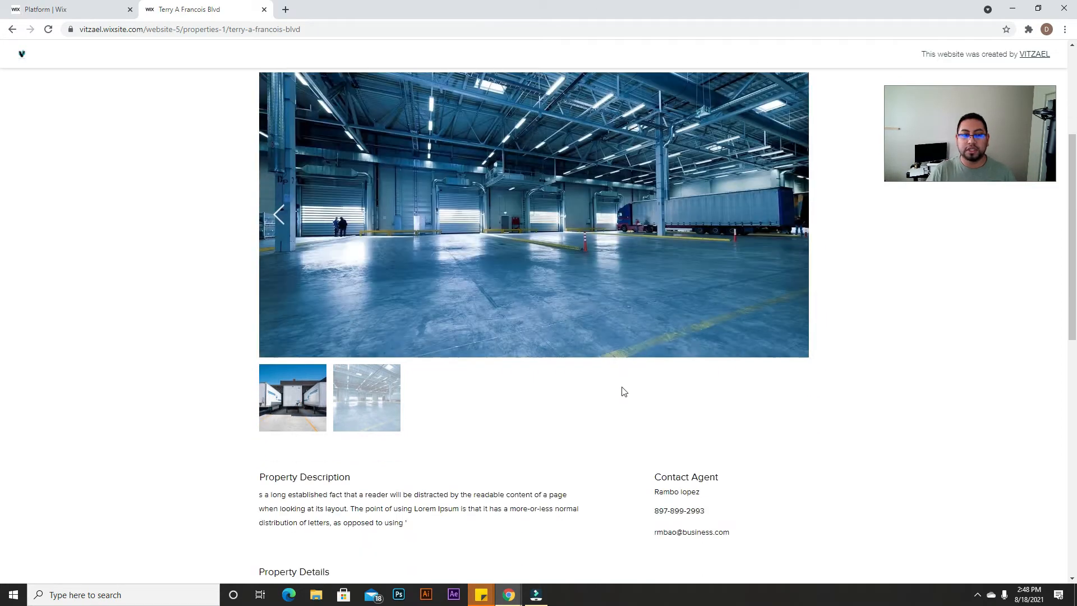
scroll(623, 391, down, 3)
scroll(622, 419, up, 7)
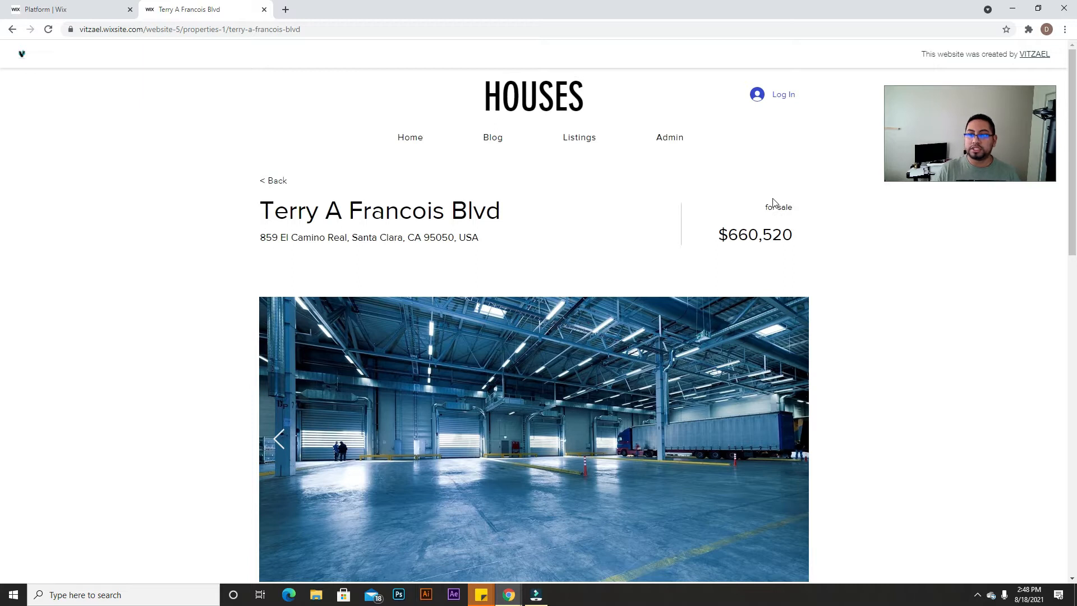
scroll(644, 432, down, 9)
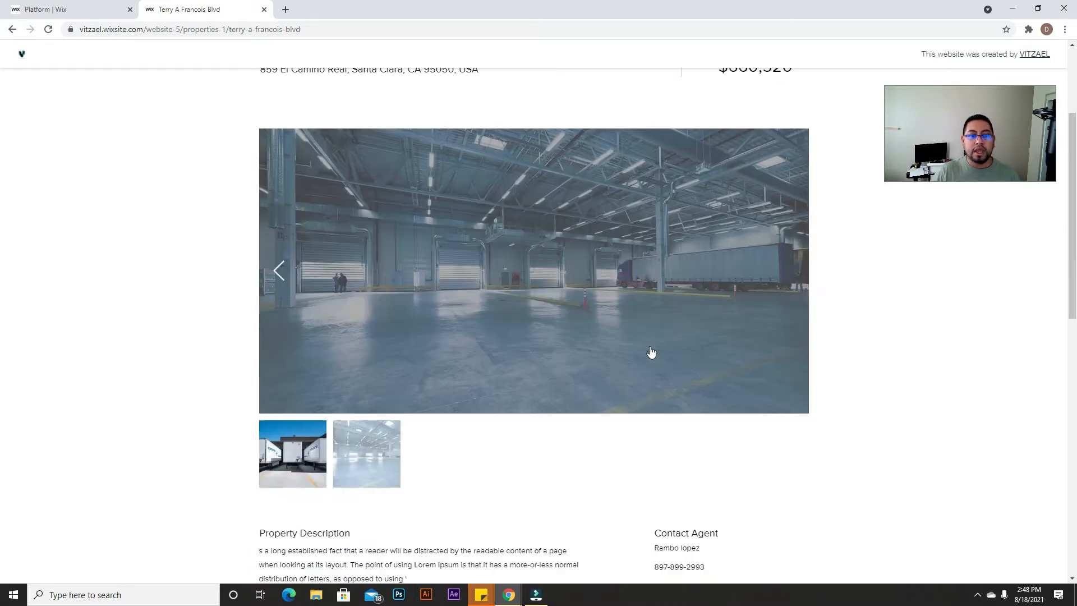
scroll(667, 387, down, 2)
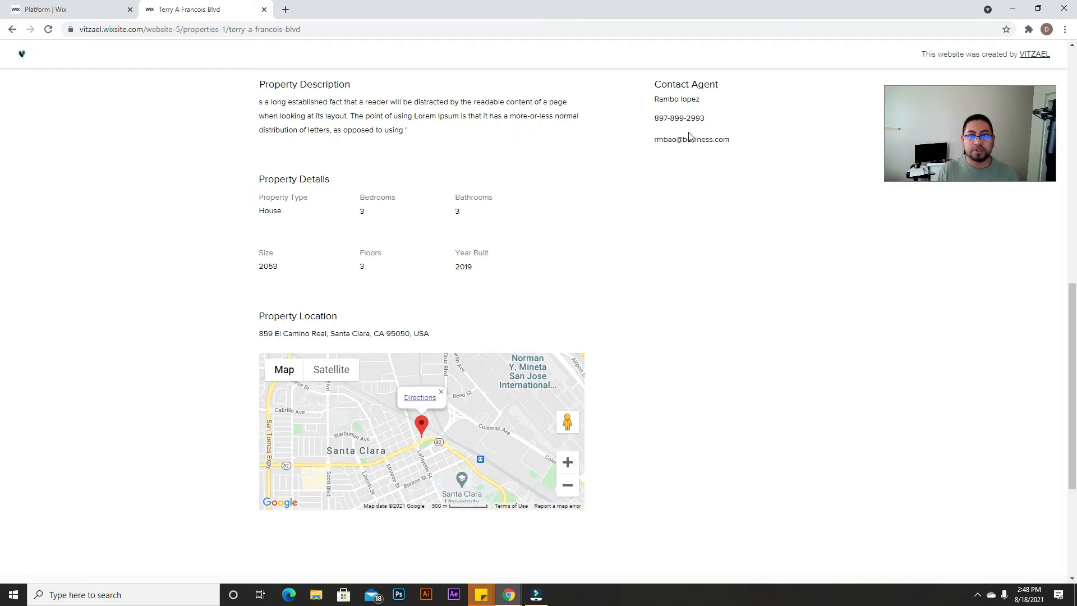
scroll(690, 137, up, 1)
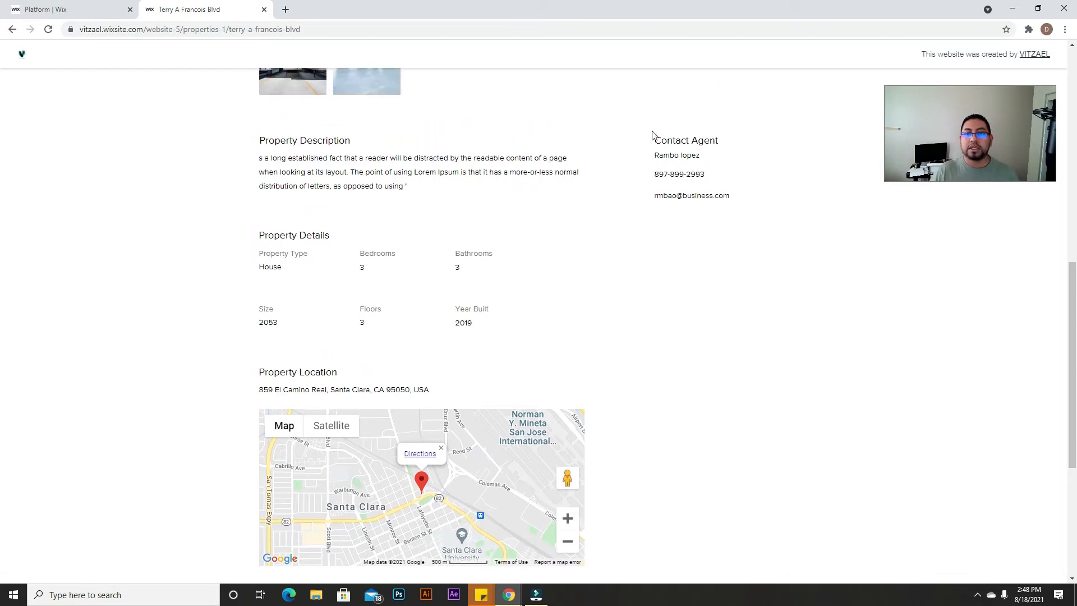
drag(659, 136, 656, 137)
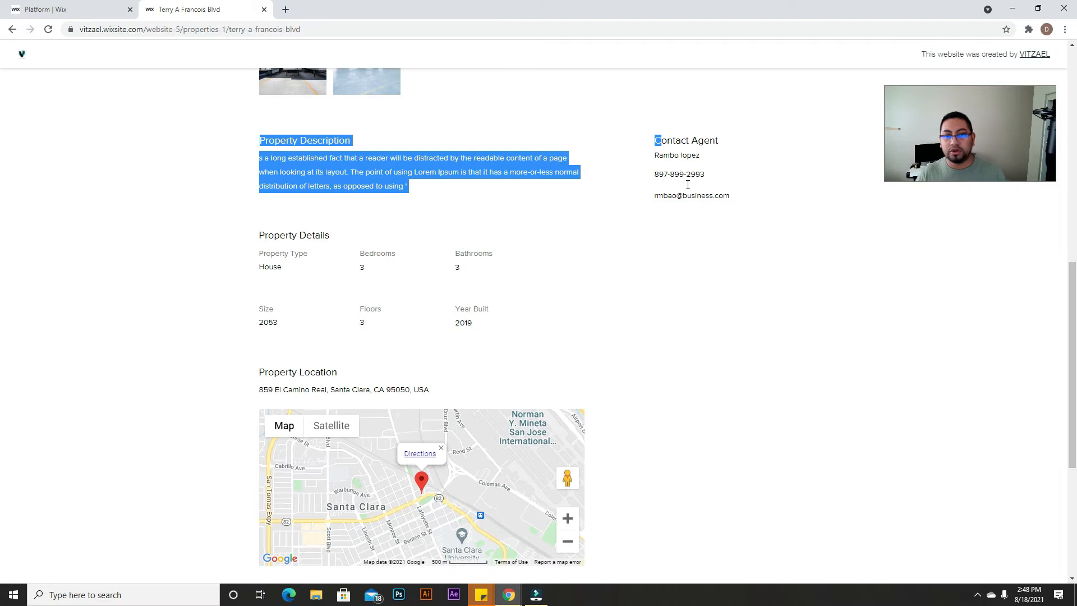
click(688, 215)
Step: Scroll past the details and location map, then go back to the property listings
scroll(400, 288, down, 1)
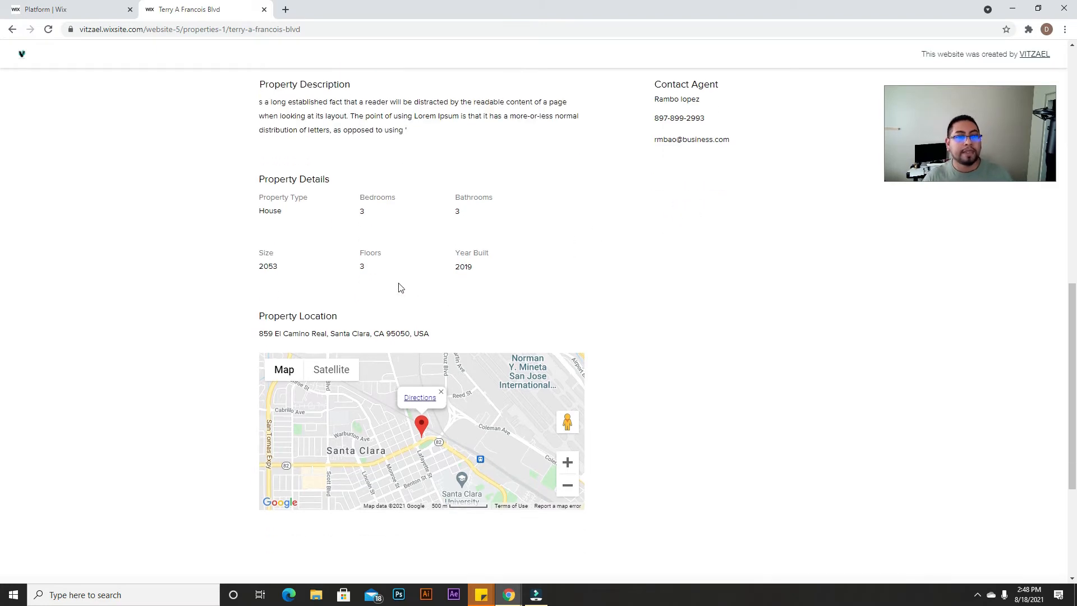
scroll(463, 247, down, 1)
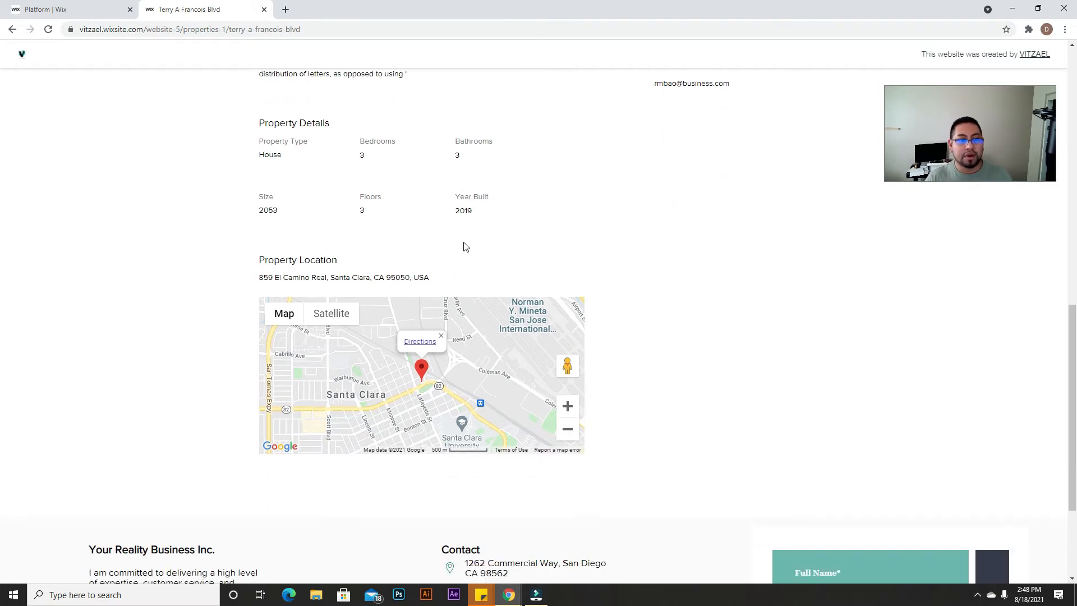
scroll(387, 364, down, 3)
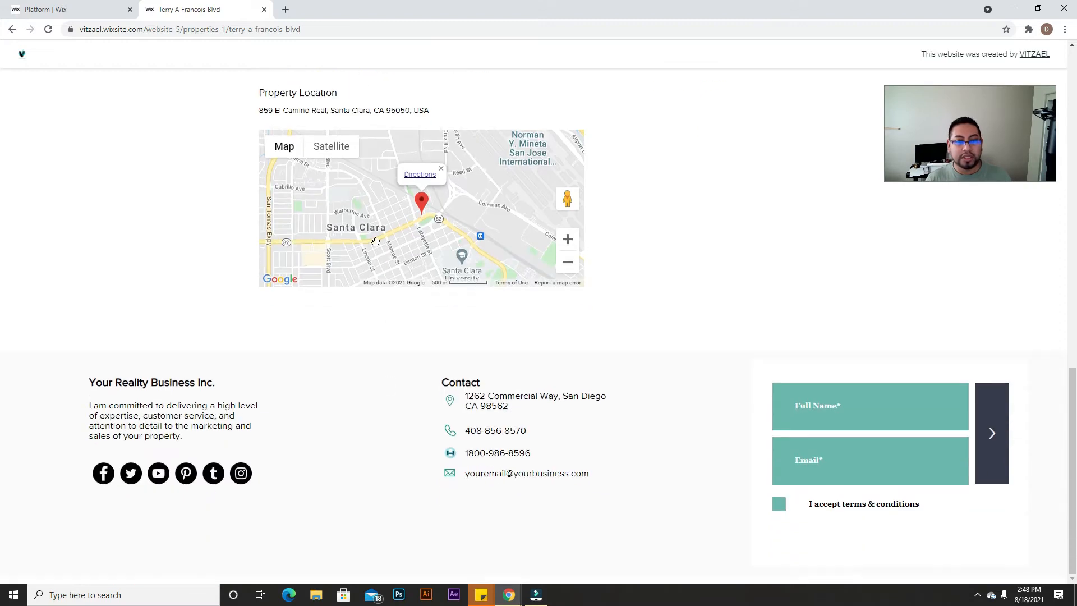
scroll(375, 241, up, 3)
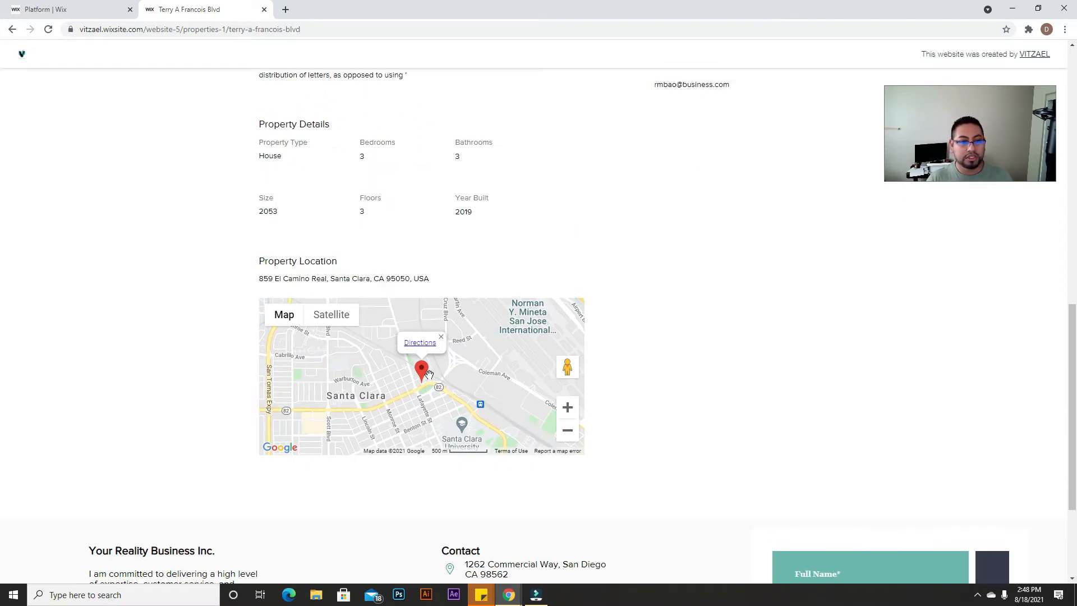
scroll(429, 374, up, 2)
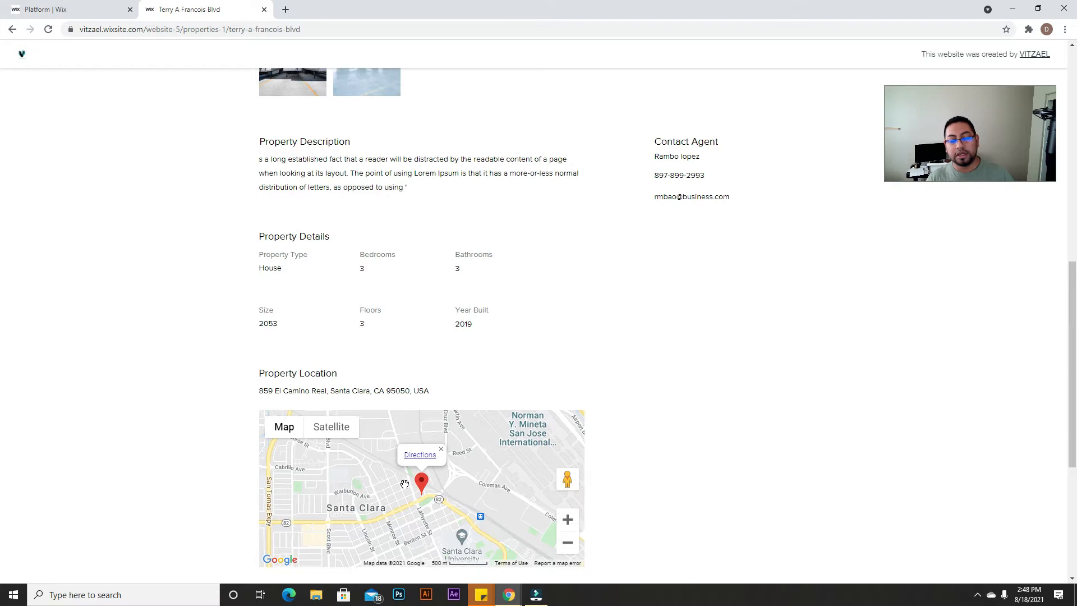
scroll(397, 435, down, 3)
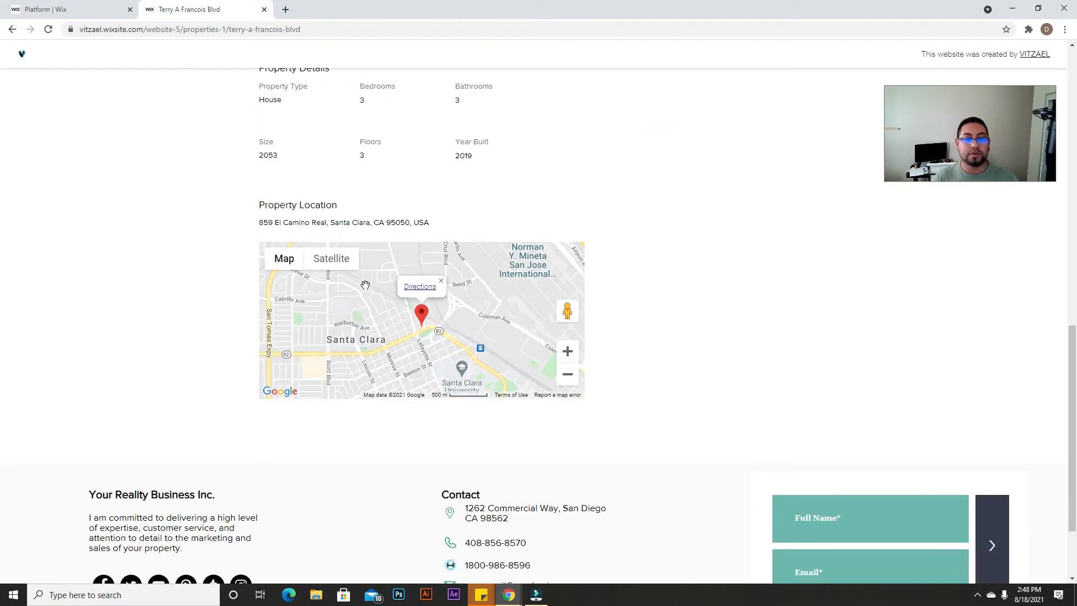
scroll(365, 286, up, 12)
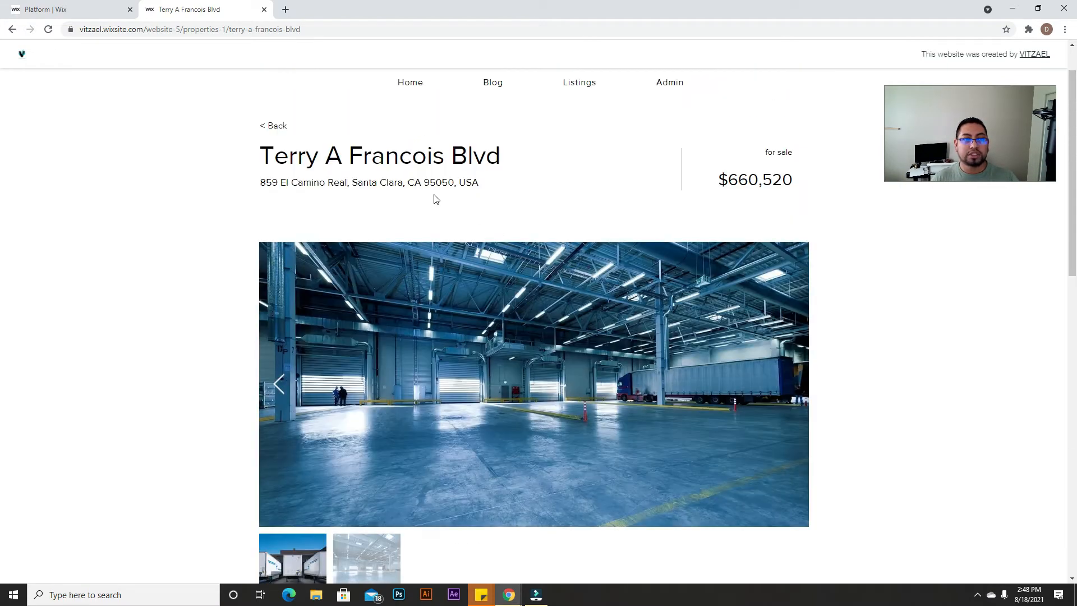
click(272, 128)
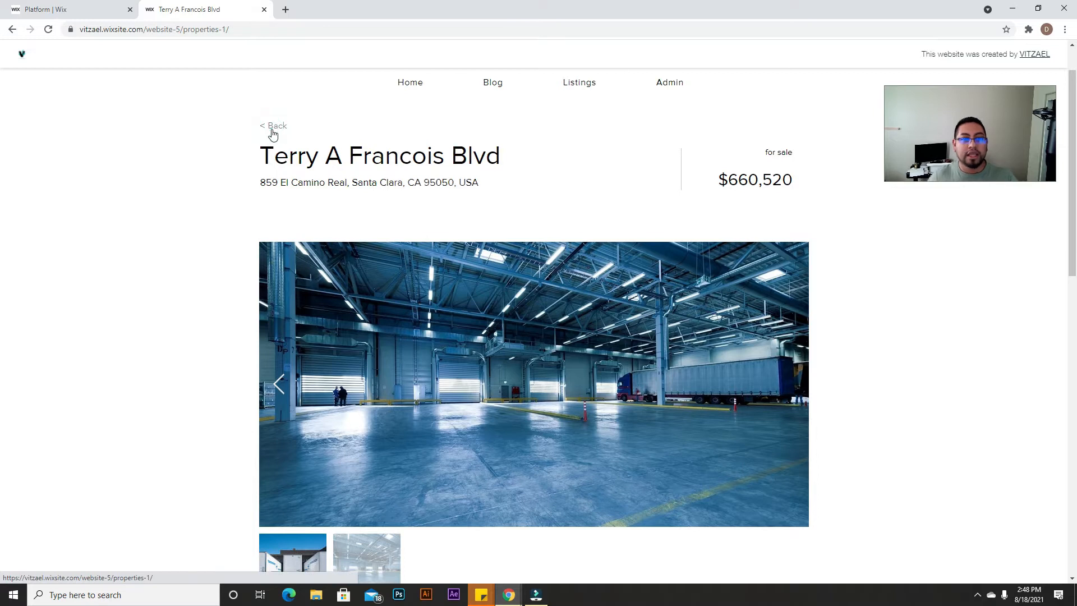
scroll(672, 109, down, 3)
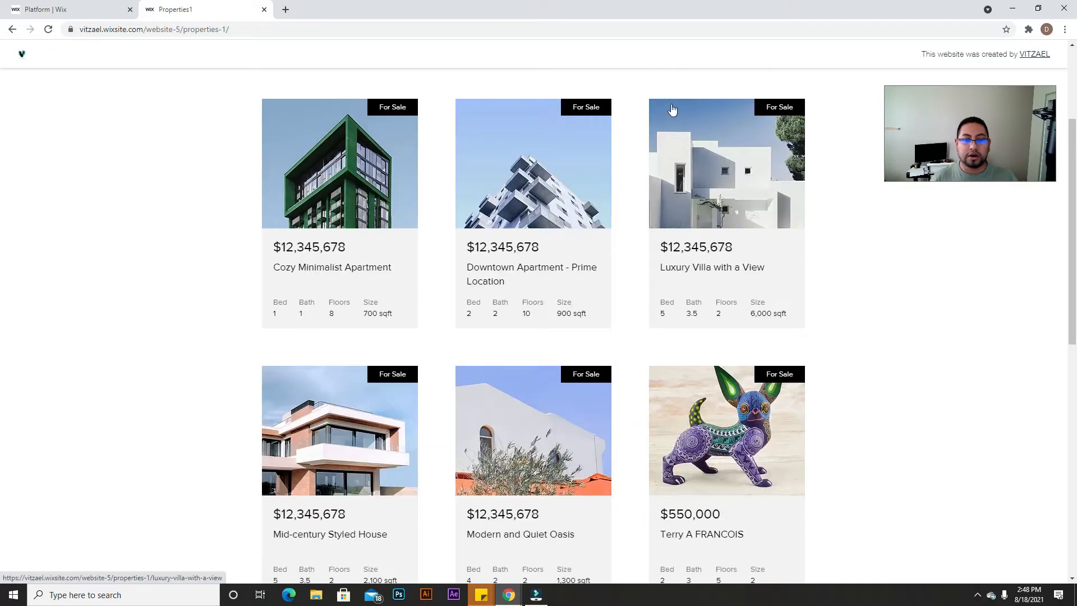
scroll(672, 109, down, 8)
scroll(771, 326, up, 11)
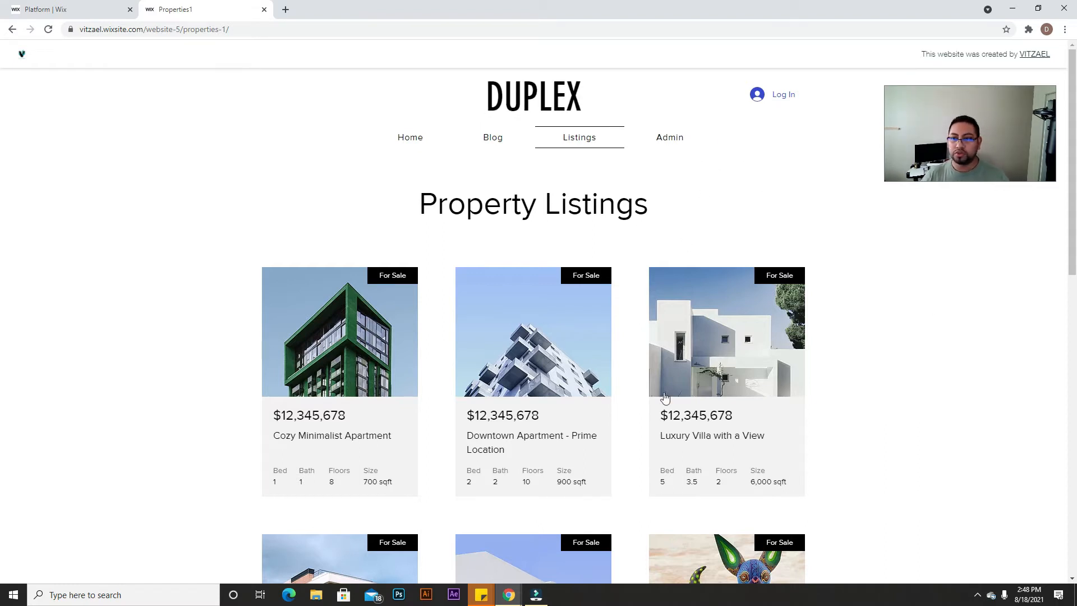
Step: Return to the home page and highlight Lauren's introduction text
click(410, 139)
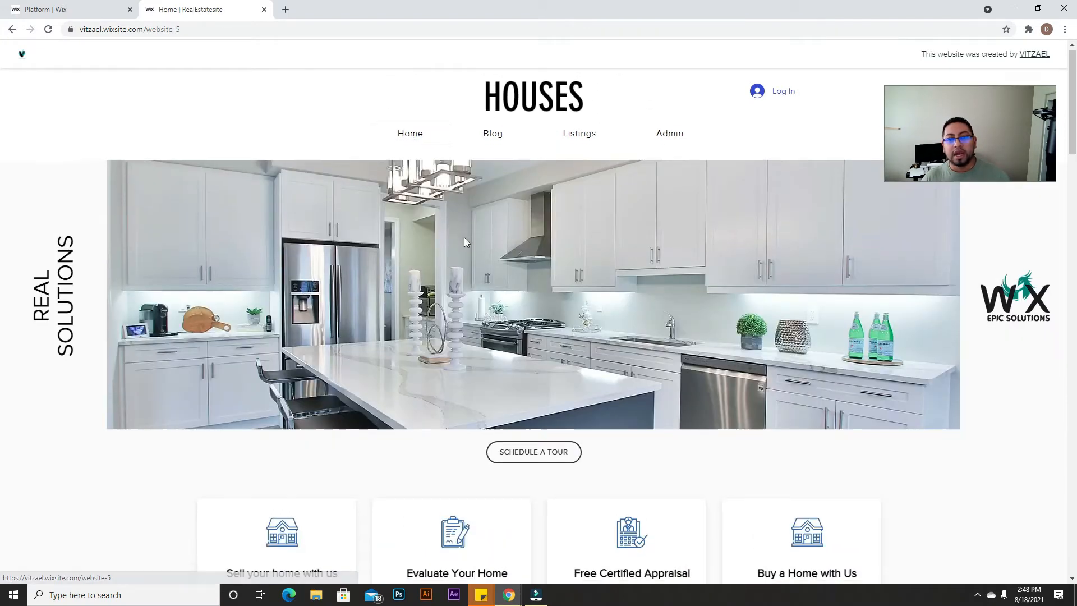
scroll(456, 286, down, 18)
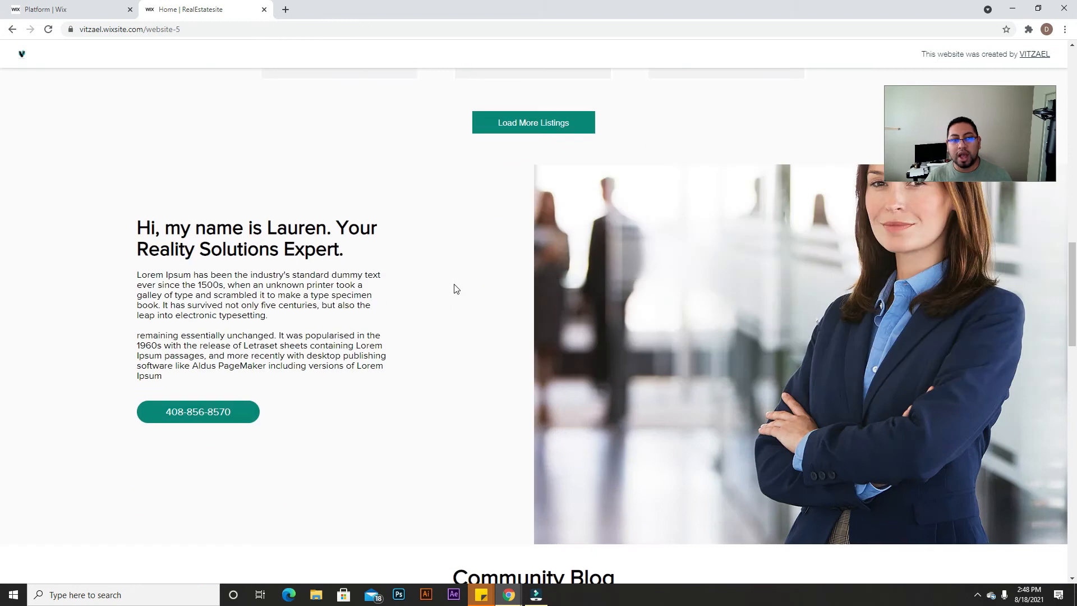
scroll(701, 268, down, 1)
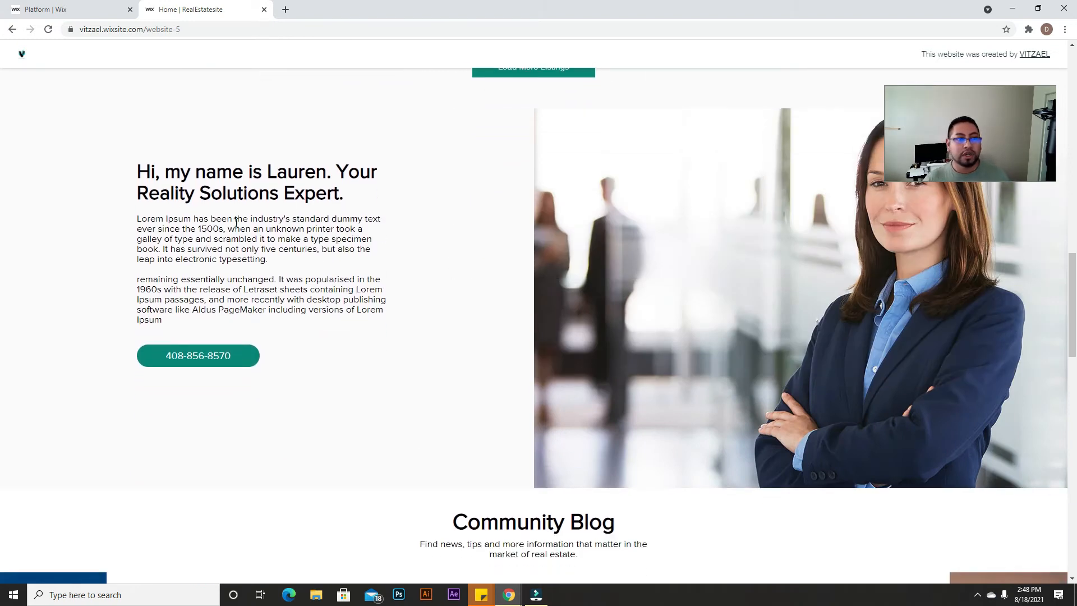
drag(134, 169, 348, 266)
click(300, 345)
Step: Scroll past the Community Blog down to the Clients Testimonials heading
scroll(305, 402, down, 5)
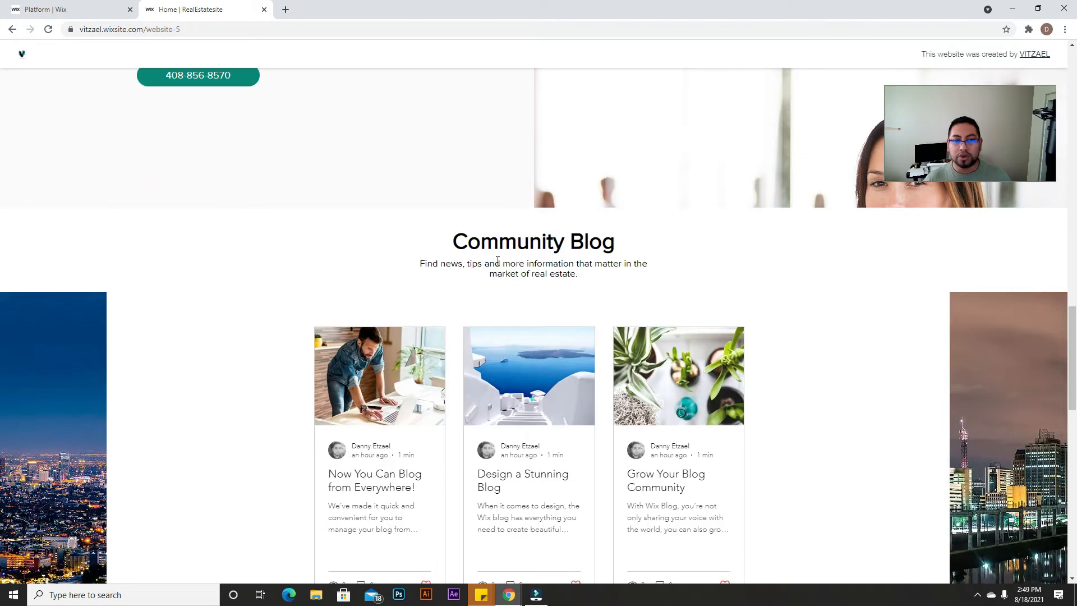
drag(471, 237, 654, 265)
click(436, 233)
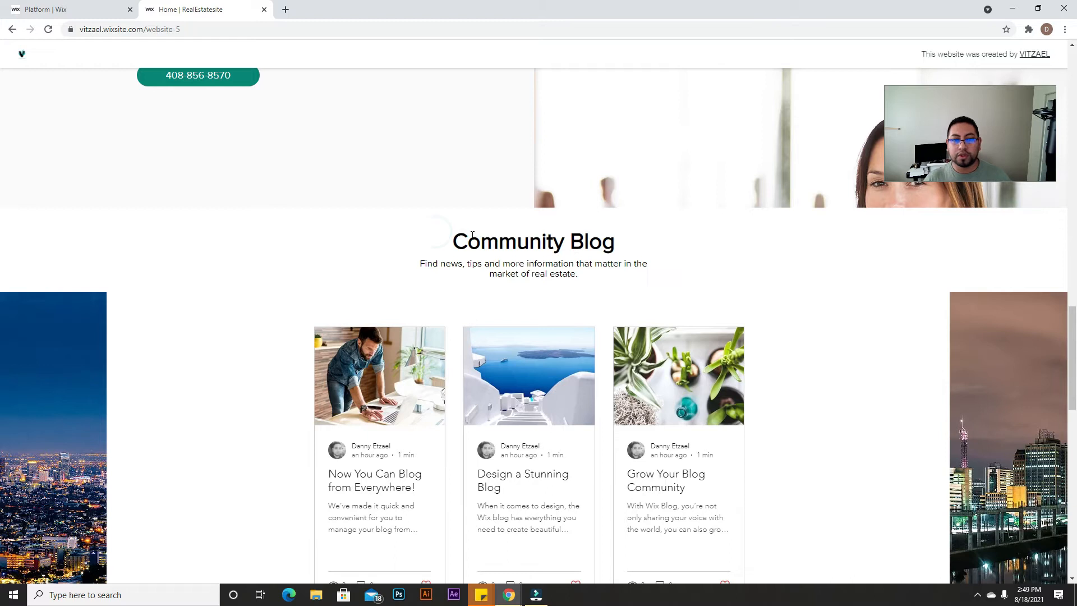
scroll(515, 284, down, 2)
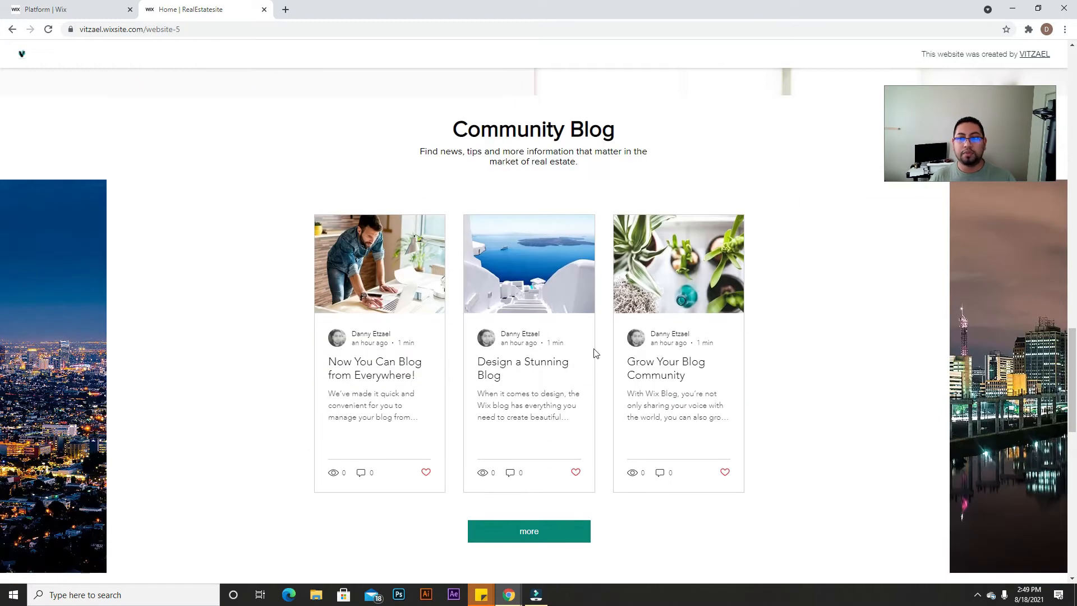
scroll(644, 283, down, 3)
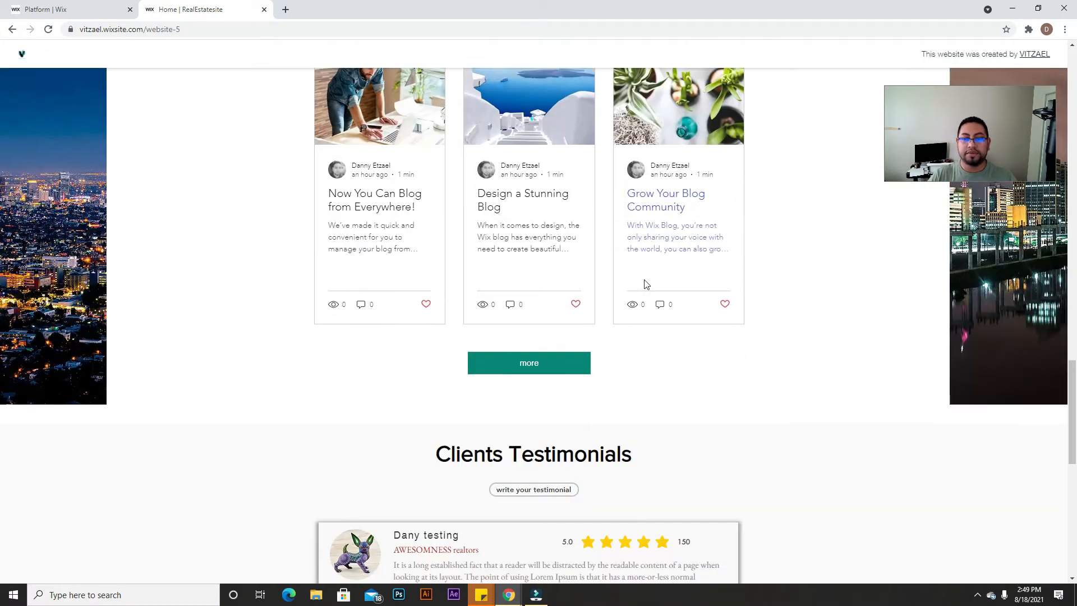
scroll(737, 284, up, 2)
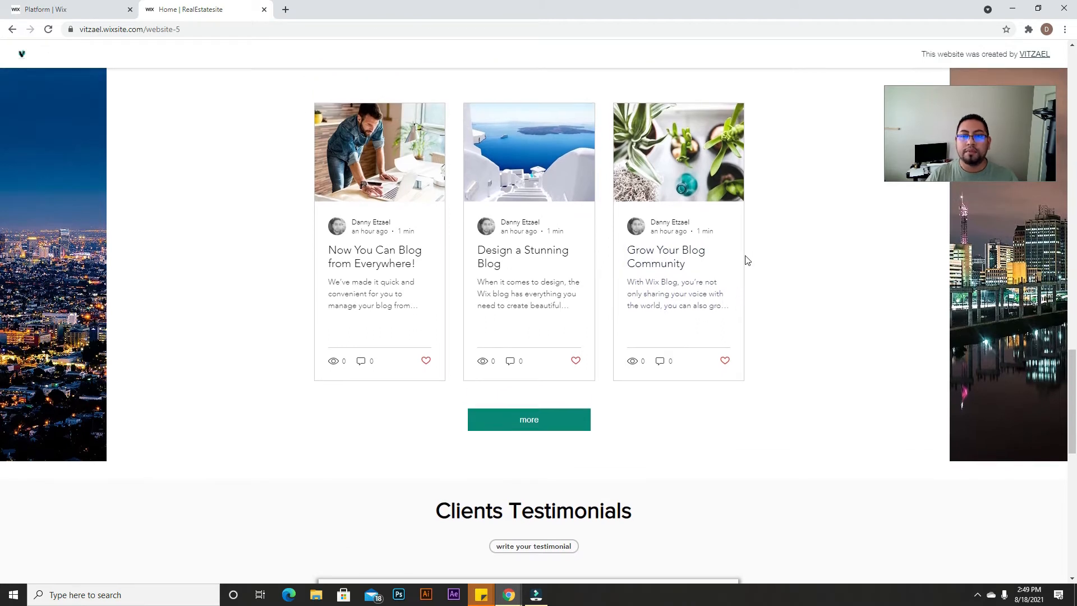
scroll(741, 278, down, 8)
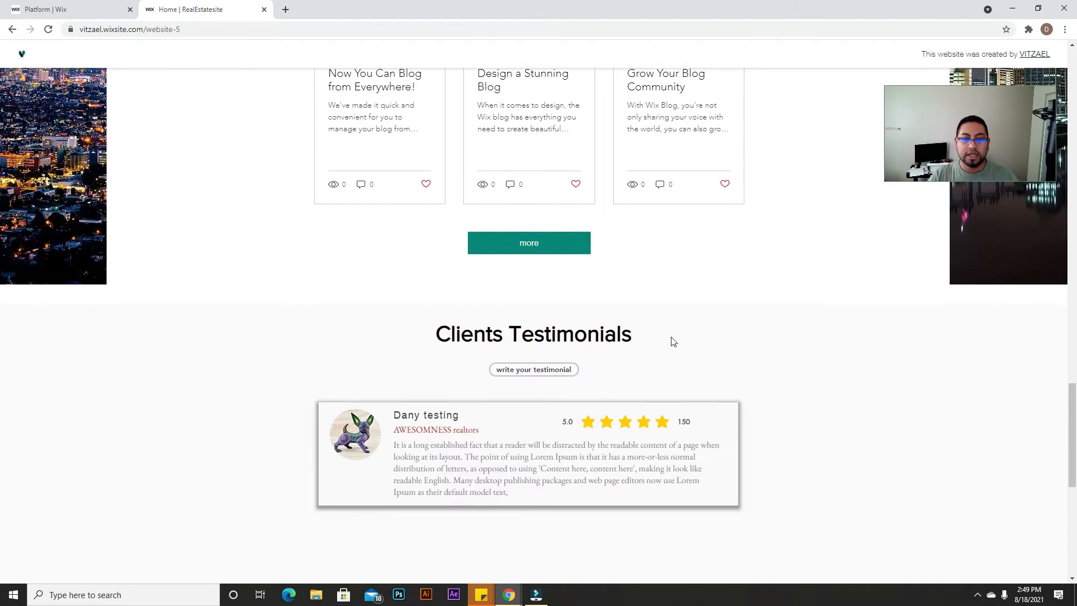
drag(431, 116, 638, 120)
click(648, 123)
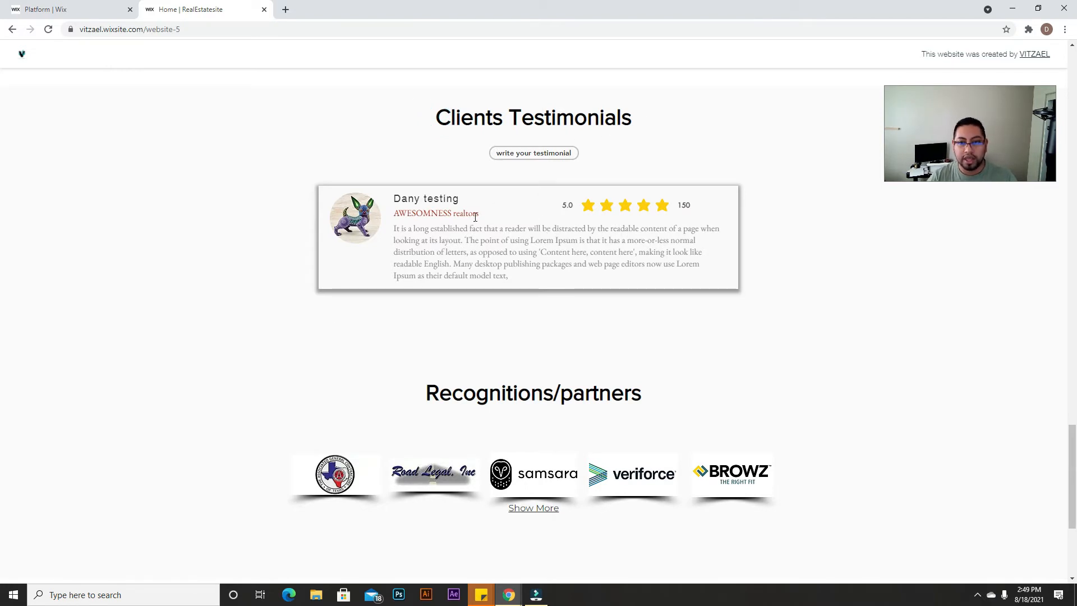
scroll(534, 250, up, 1)
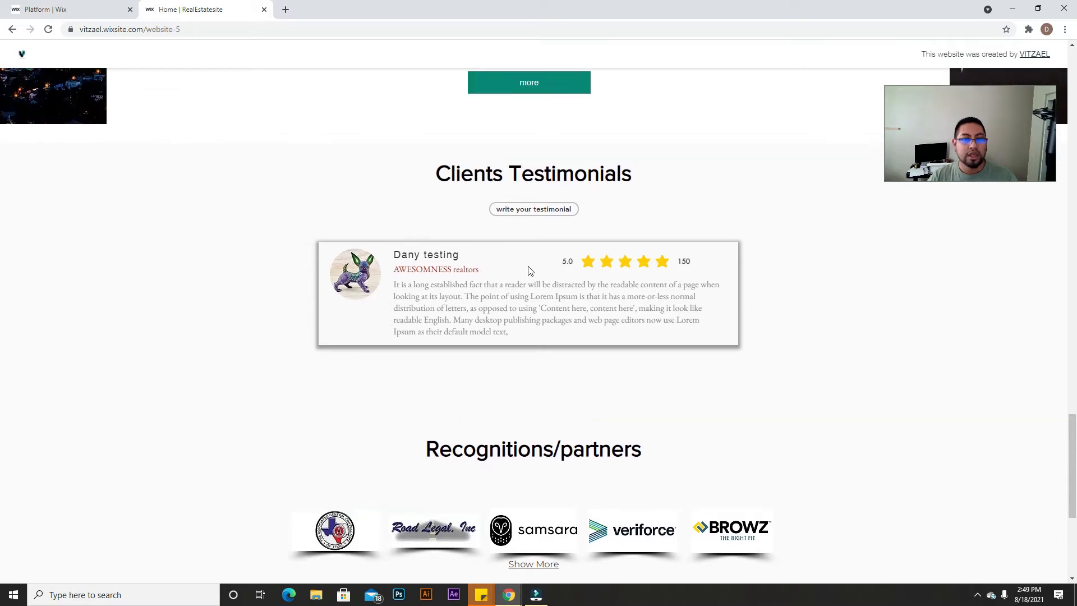
click(534, 212)
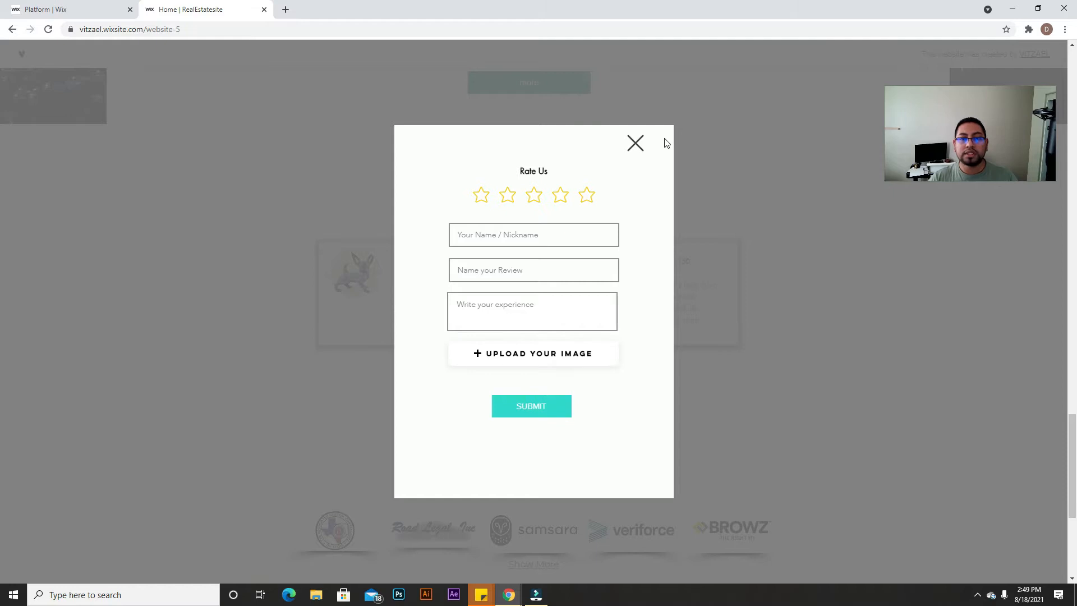
click(635, 144)
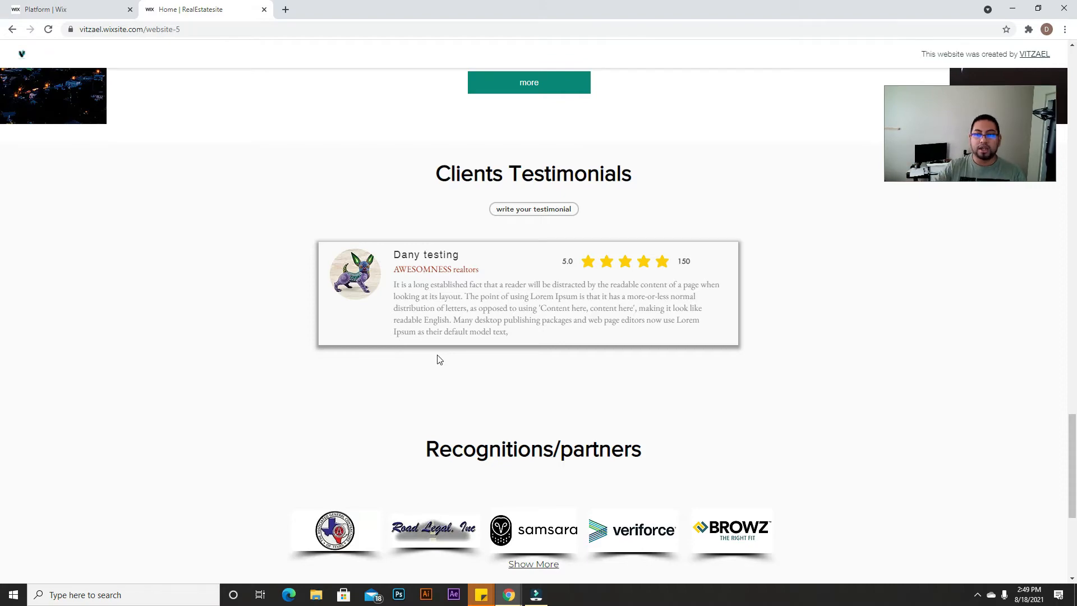
scroll(439, 359, up, 19)
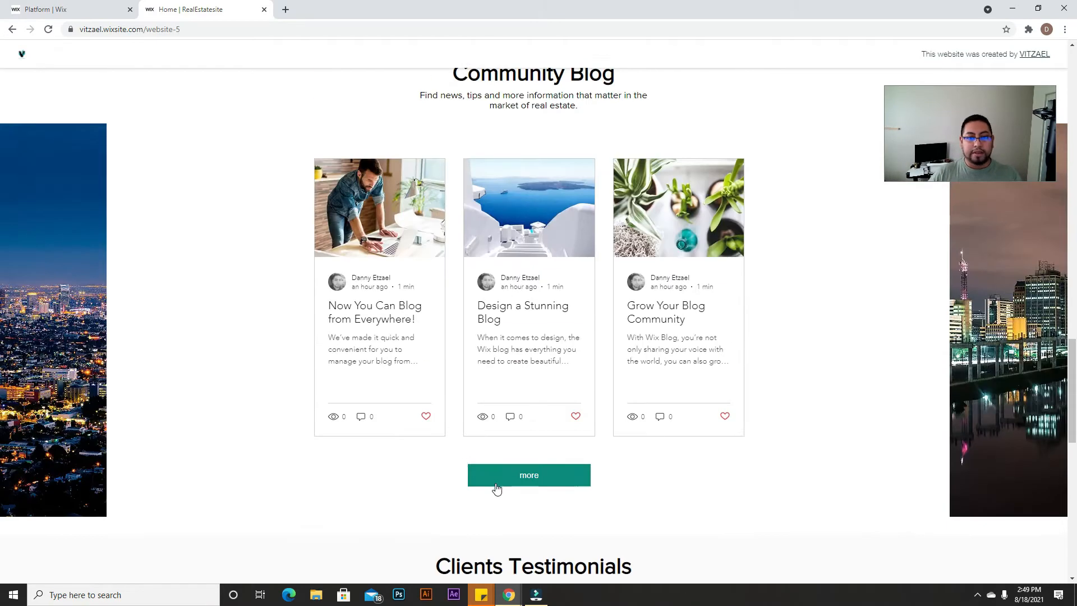
scroll(503, 498, up, 15)
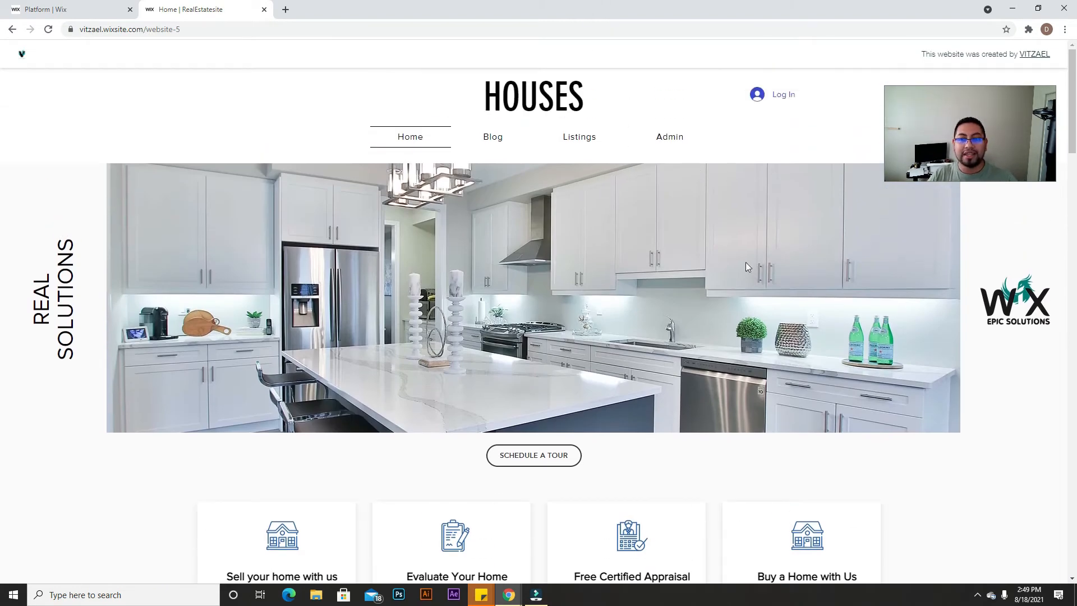
scroll(668, 397, down, 11)
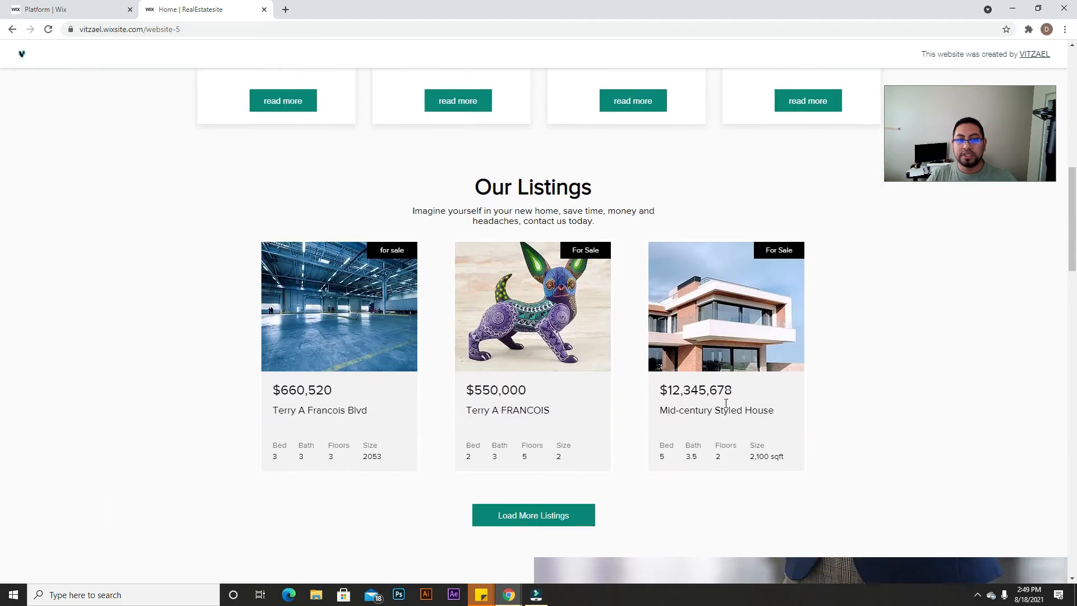
scroll(726, 403, up, 10)
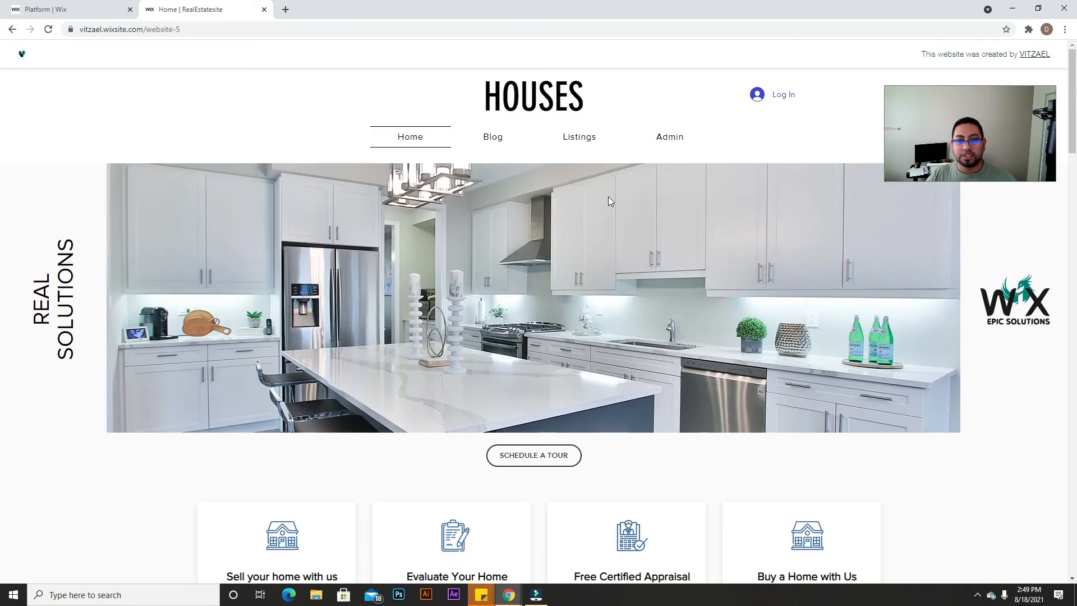
Step: Unlock the admin area with the password and dismiss the save-password prompt
click(676, 142)
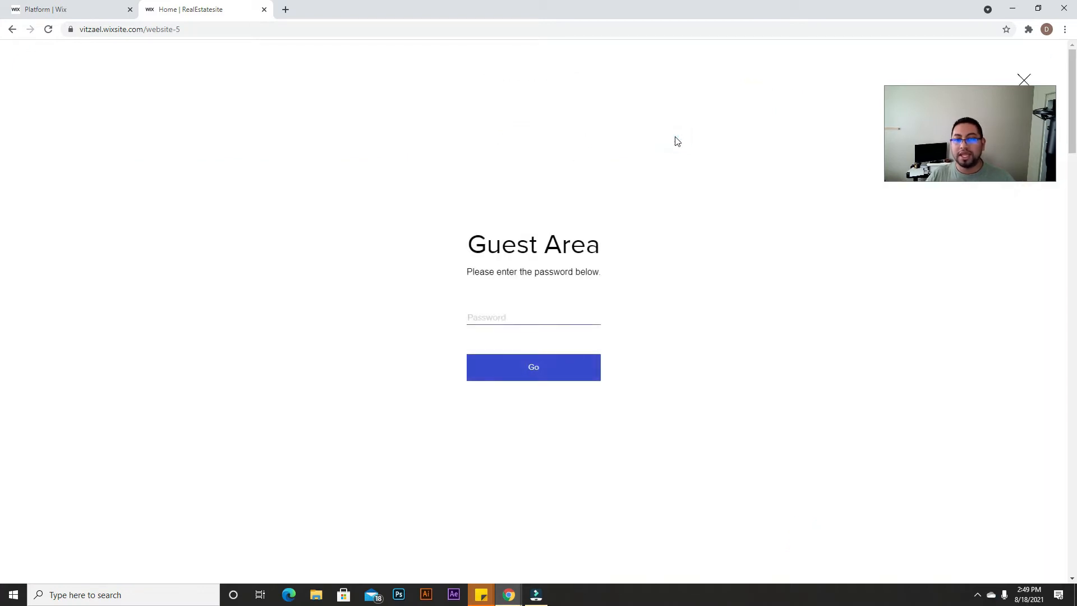
text(•••)
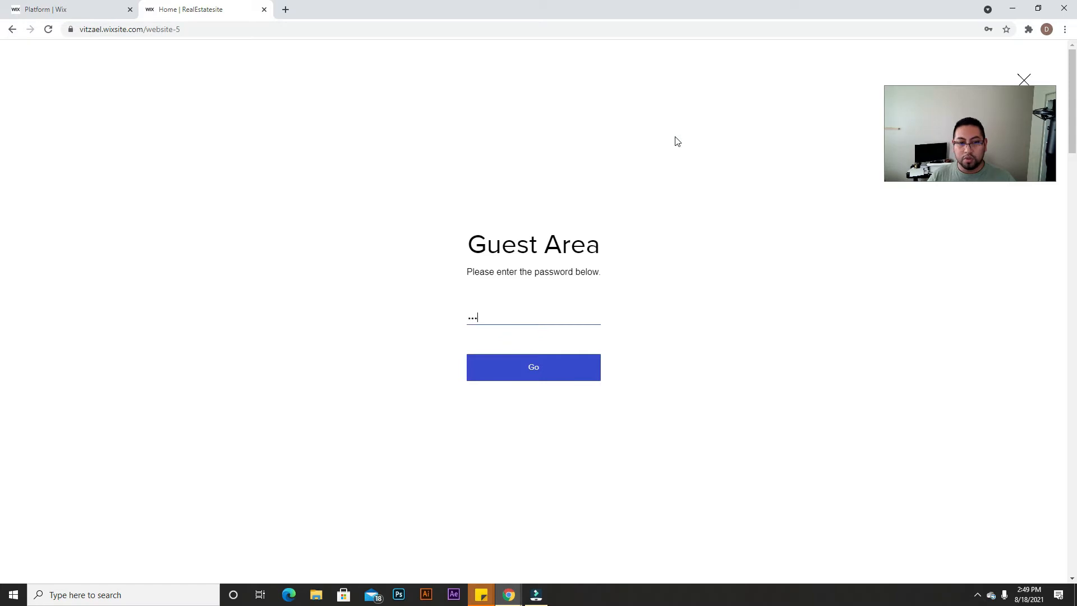
click(554, 365)
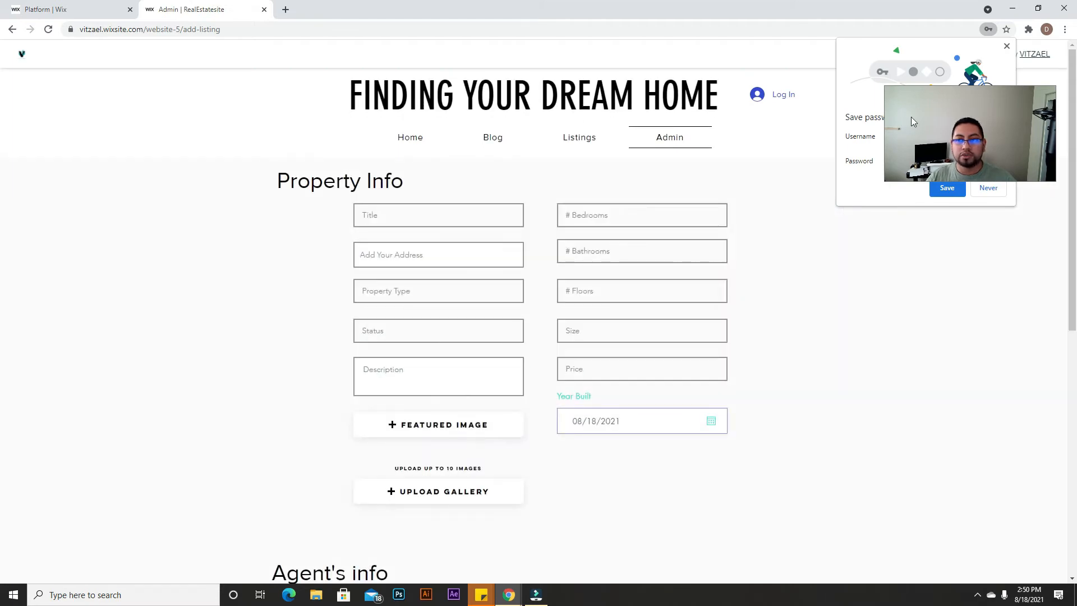
click(1007, 46)
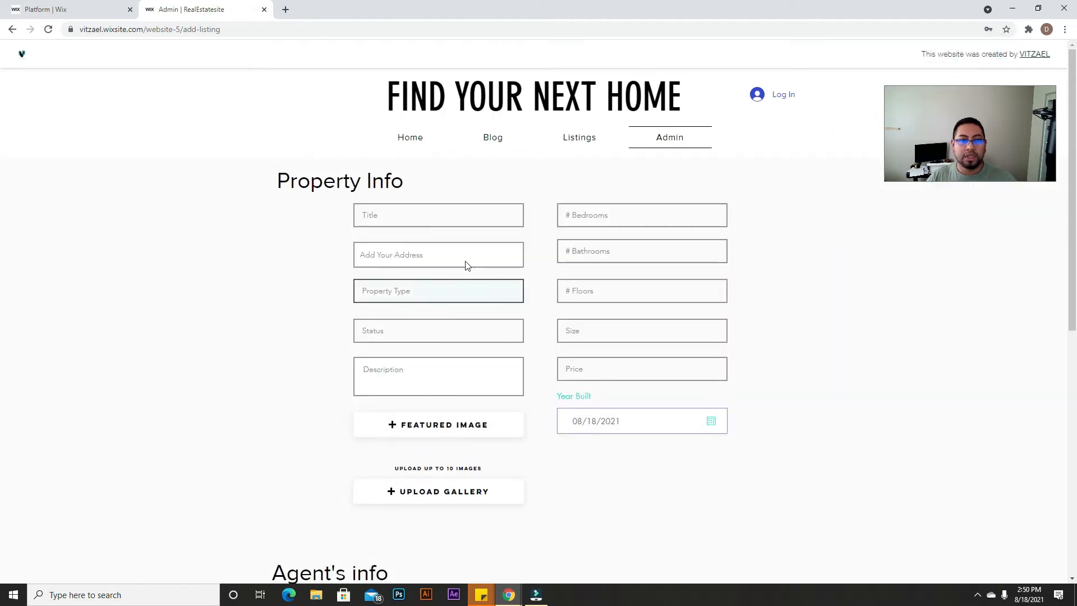
click(399, 215)
click(613, 212)
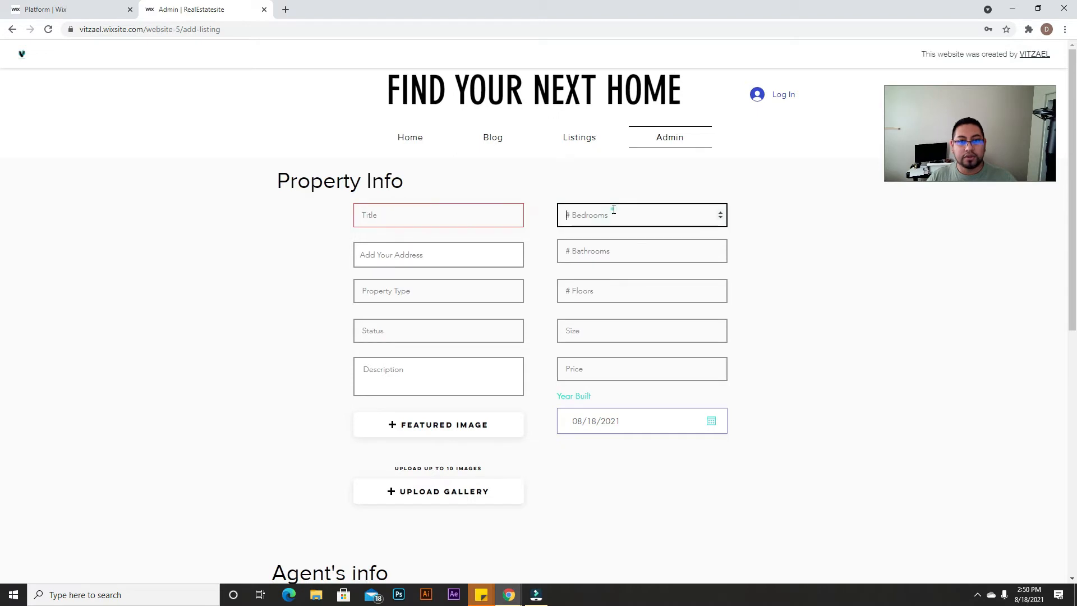
click(617, 249)
click(482, 256)
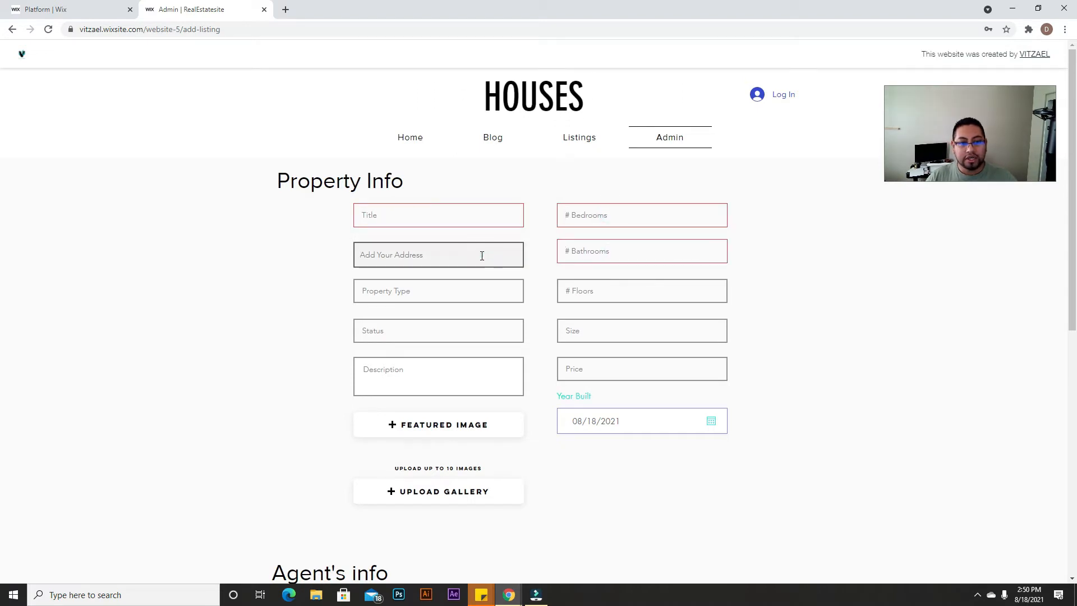
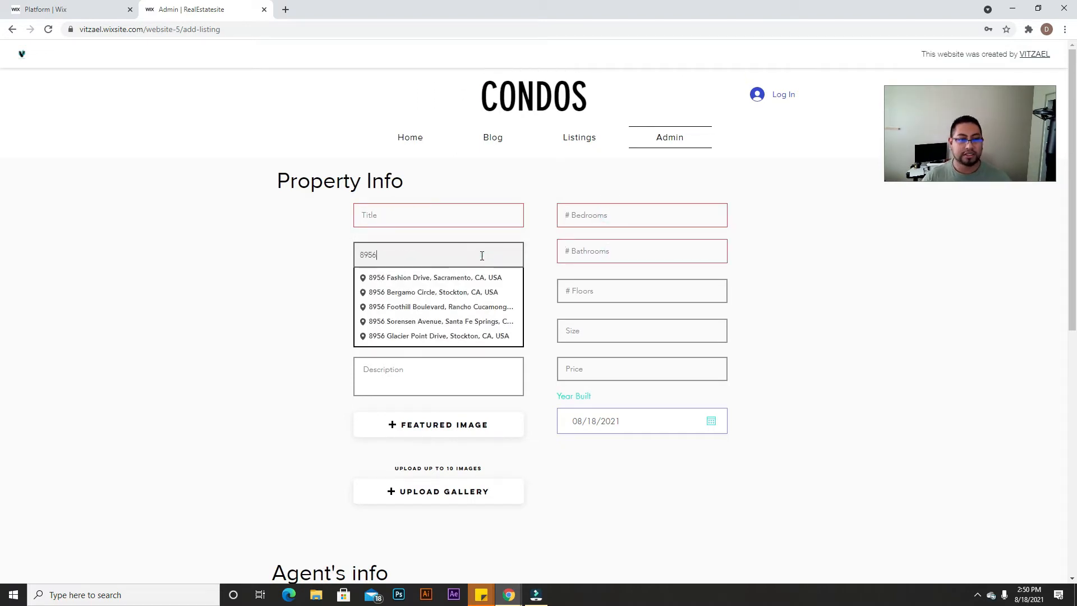
click(410, 296)
Step: Step through the property type, floors, status, size and description fields
click(476, 294)
click(627, 296)
click(497, 334)
click(593, 326)
scroll(492, 307, down, 3)
click(437, 207)
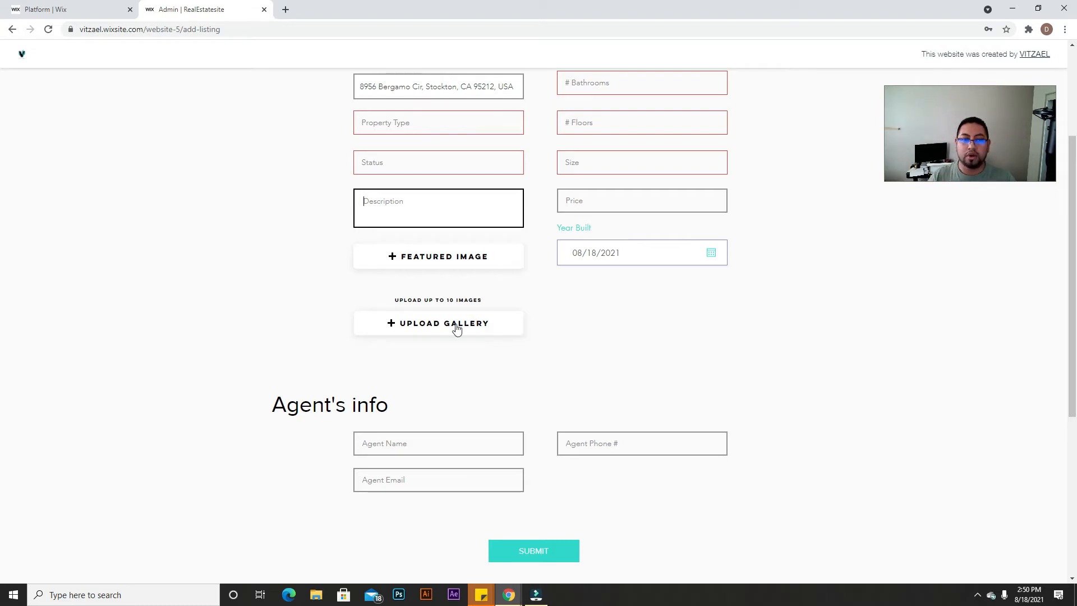
Step: Submit the incomplete form to check required fields, then return to Property Listings
scroll(465, 339, down, 3)
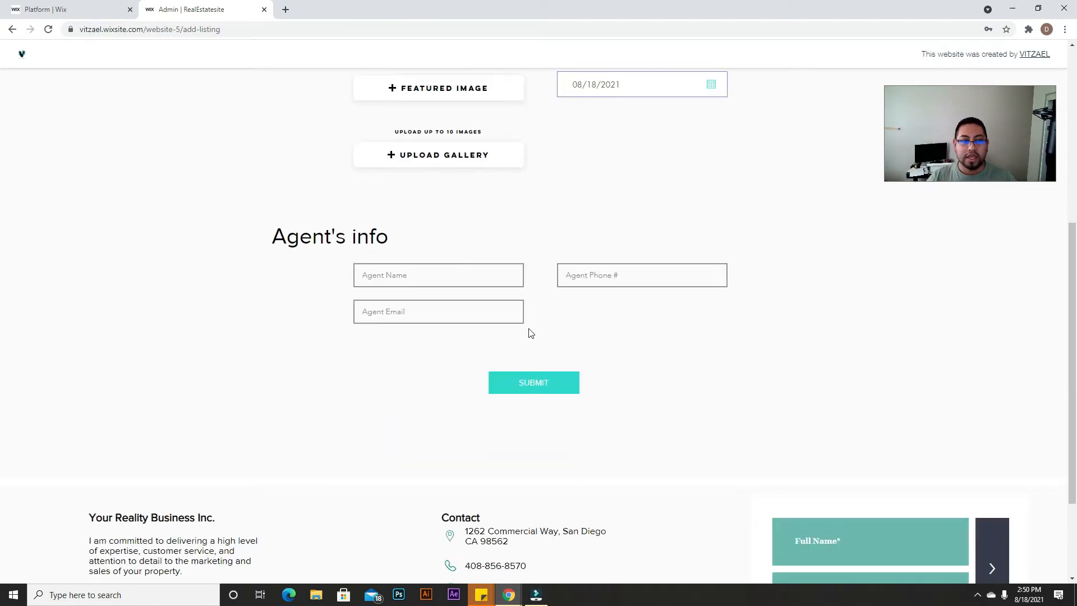
click(401, 264)
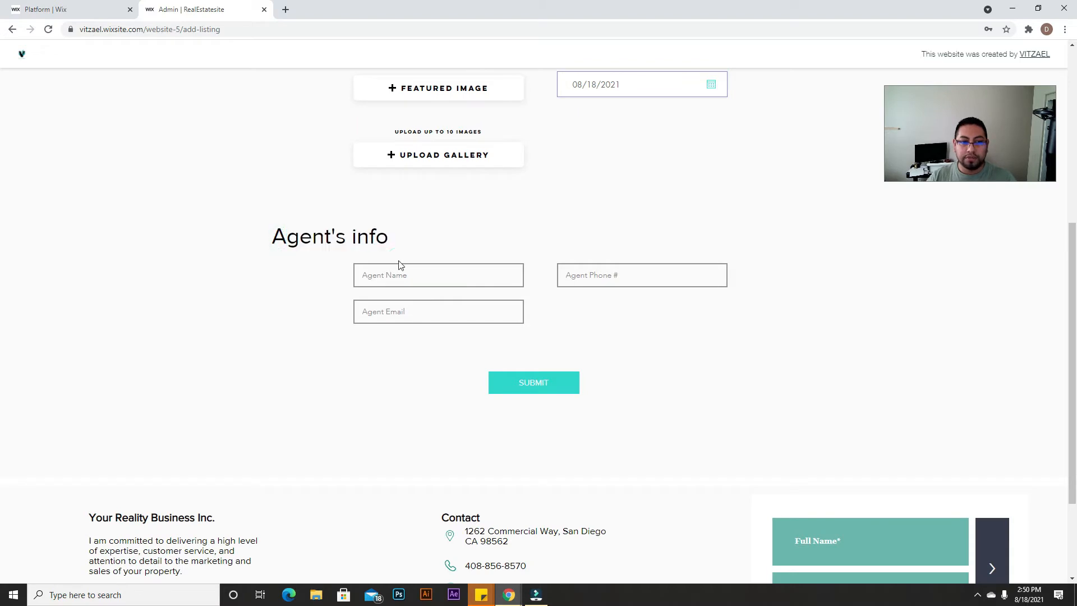
click(540, 379)
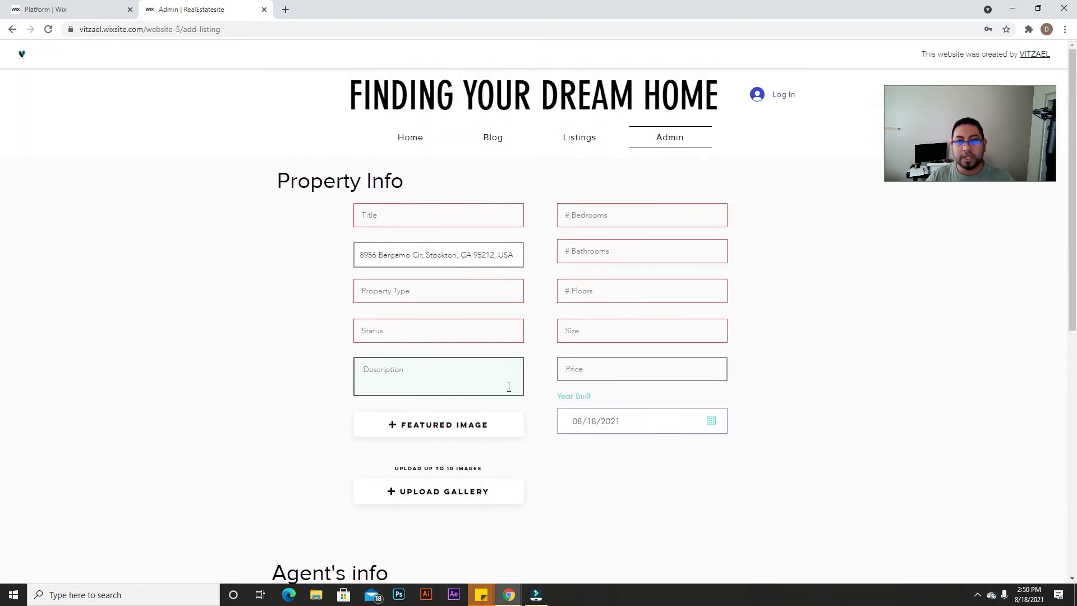
click(585, 136)
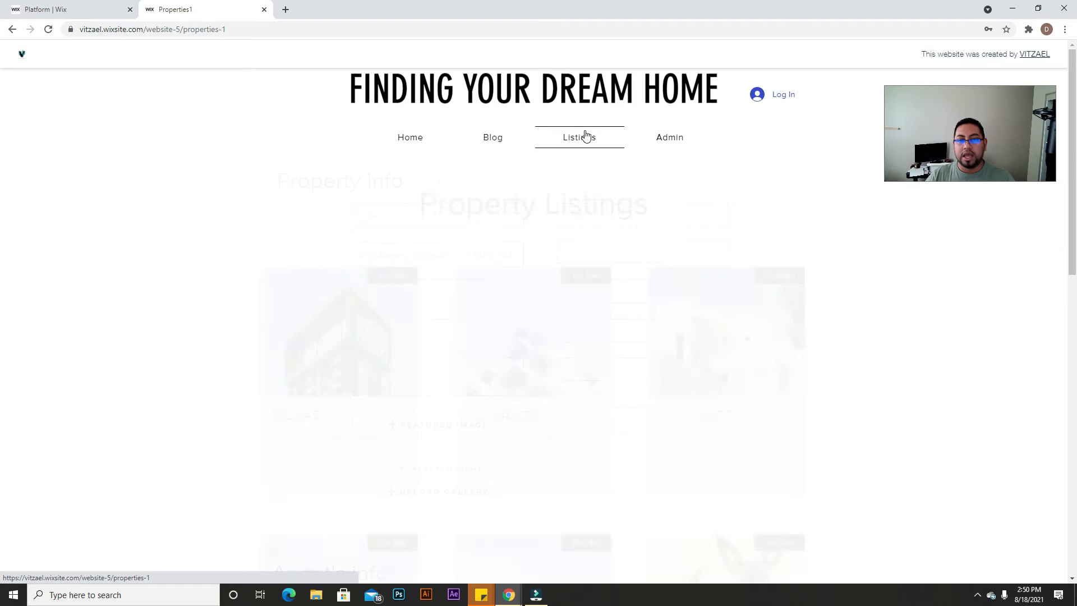
click(416, 132)
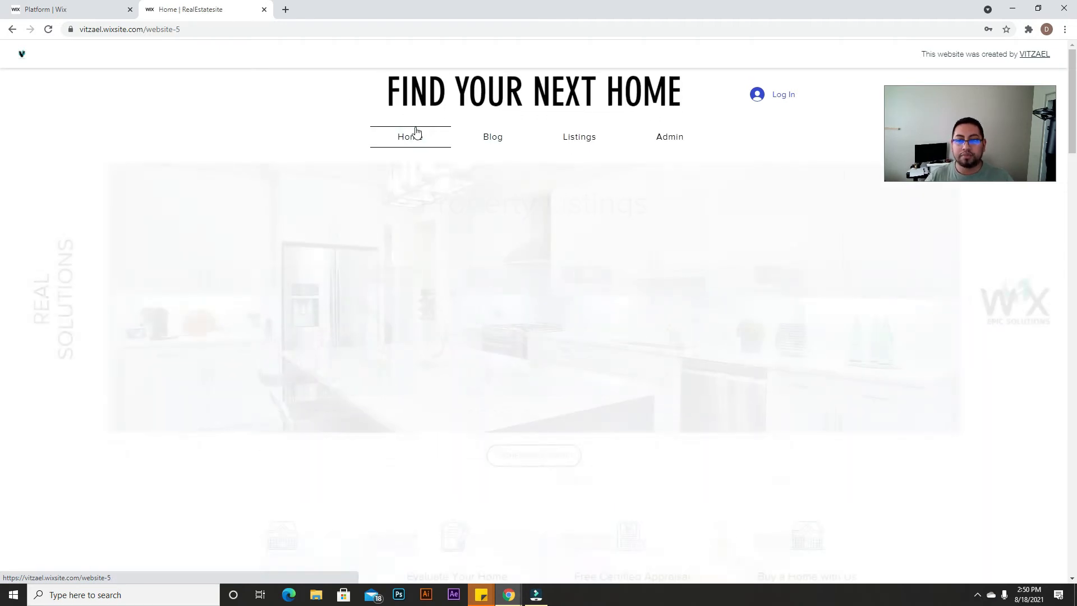
scroll(617, 427, down, 7)
scroll(617, 426, down, 5)
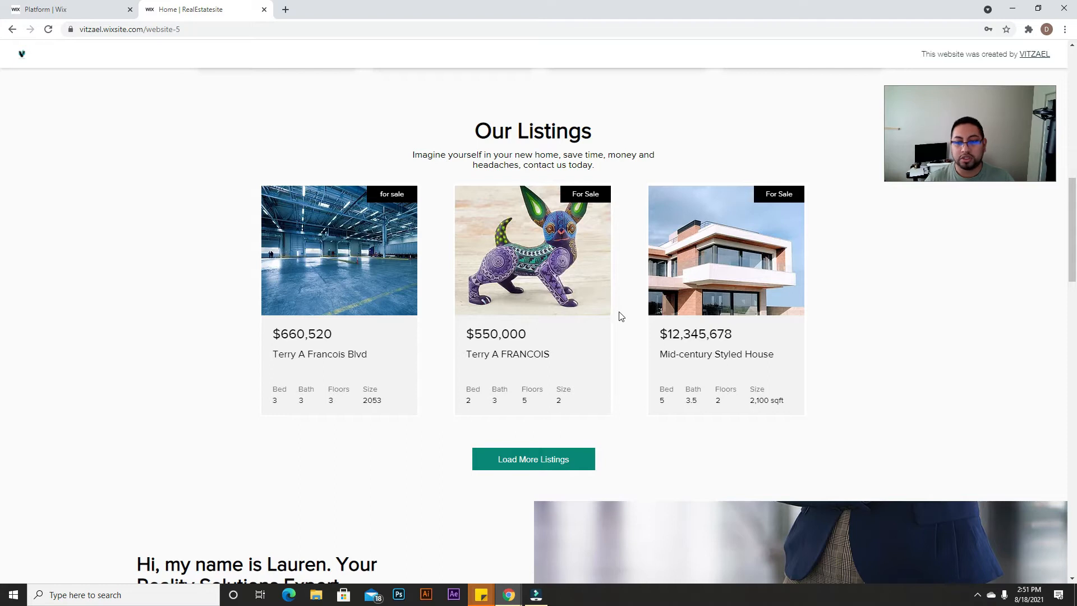
scroll(550, 444, down, 6)
scroll(593, 486, up, 10)
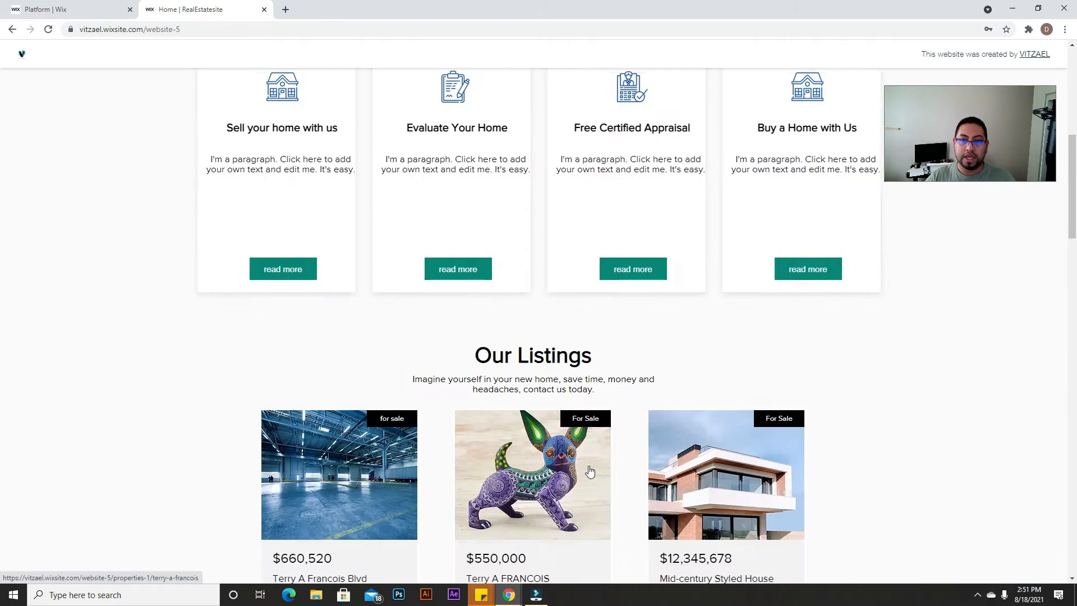
scroll(589, 471, up, 8)
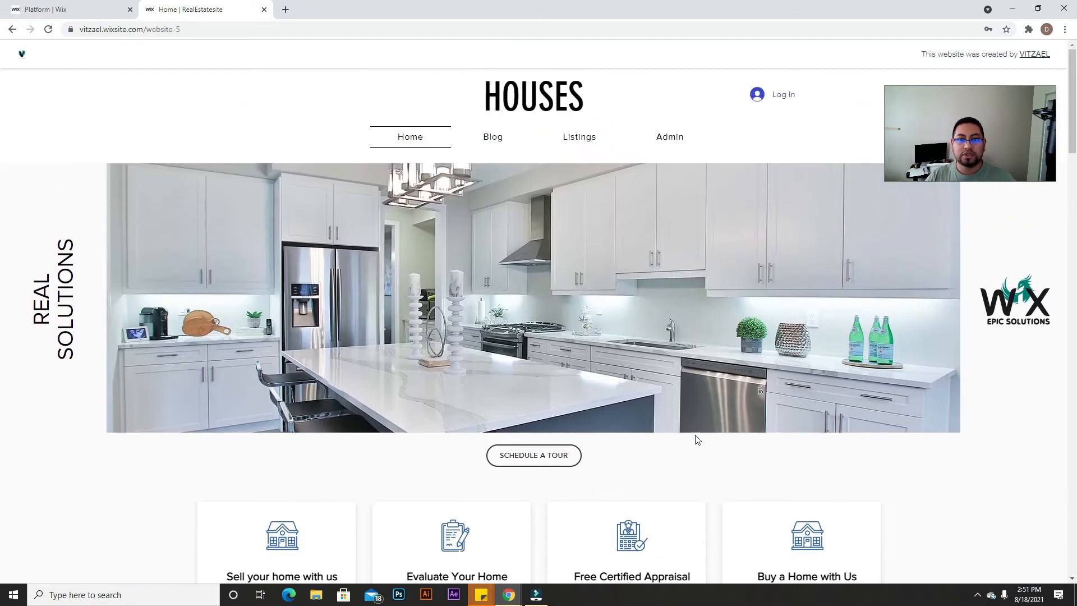
scroll(772, 541, down, 8)
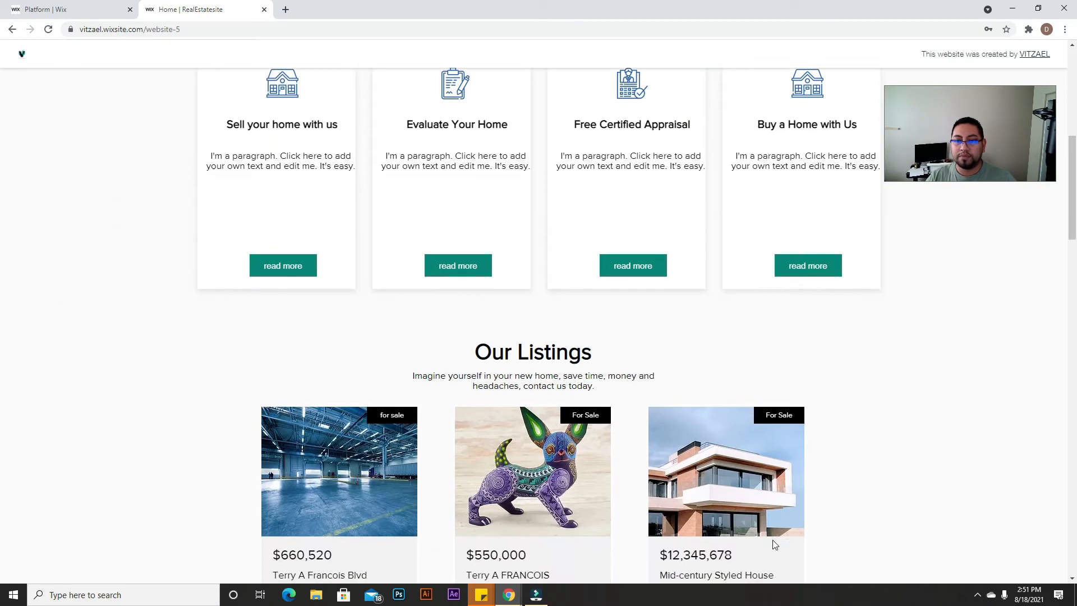
scroll(773, 543, down, 15)
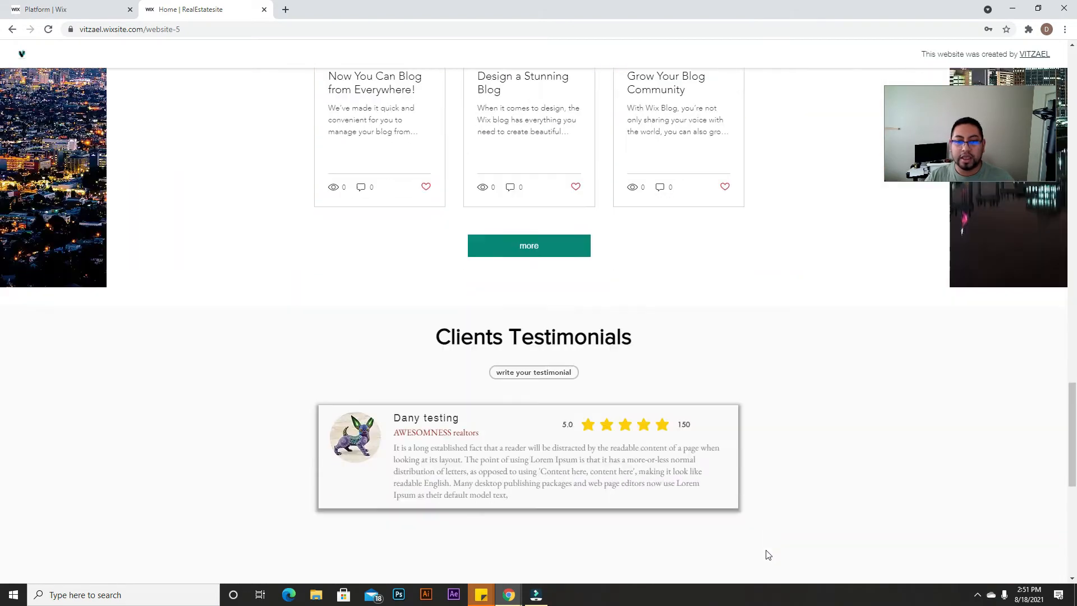
scroll(766, 554, down, 8)
scroll(763, 552, up, 15)
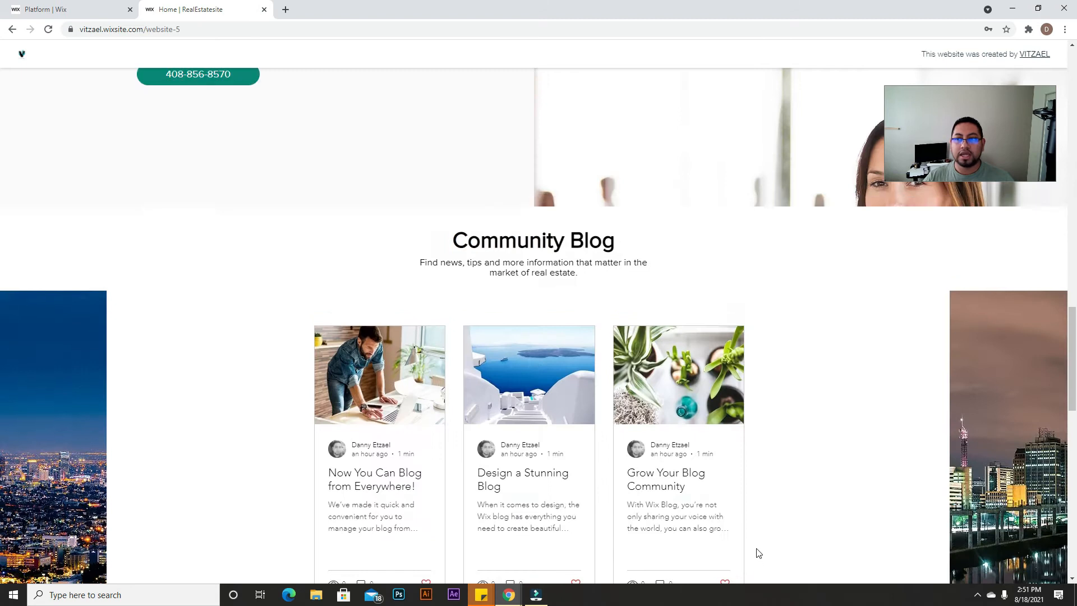
scroll(759, 552, up, 15)
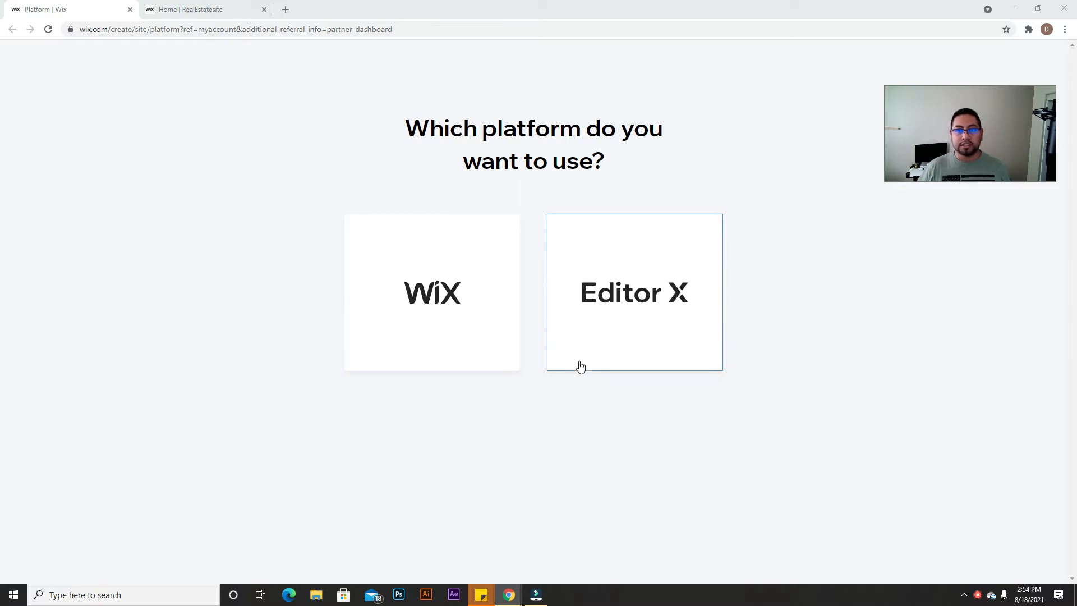
Step: Choose classic Wix and pick Technology Company as the website type
click(417, 295)
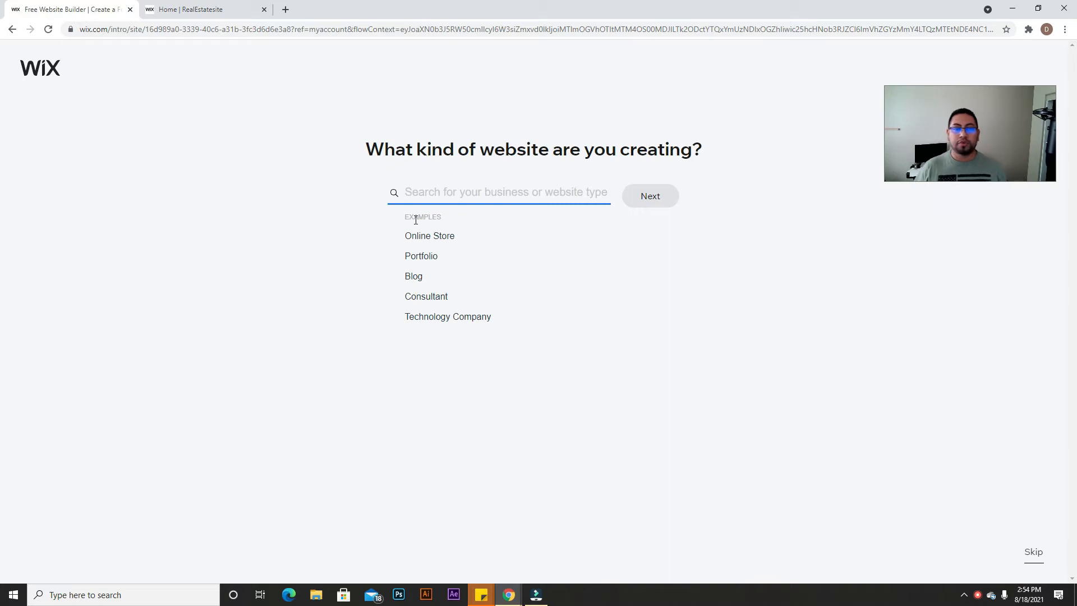
click(452, 314)
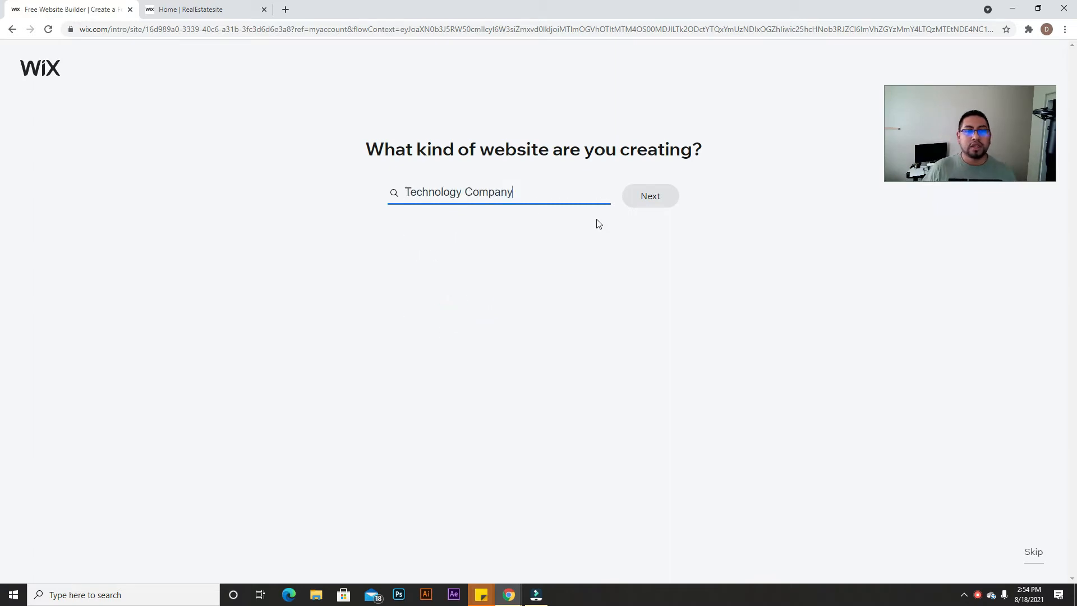
click(634, 205)
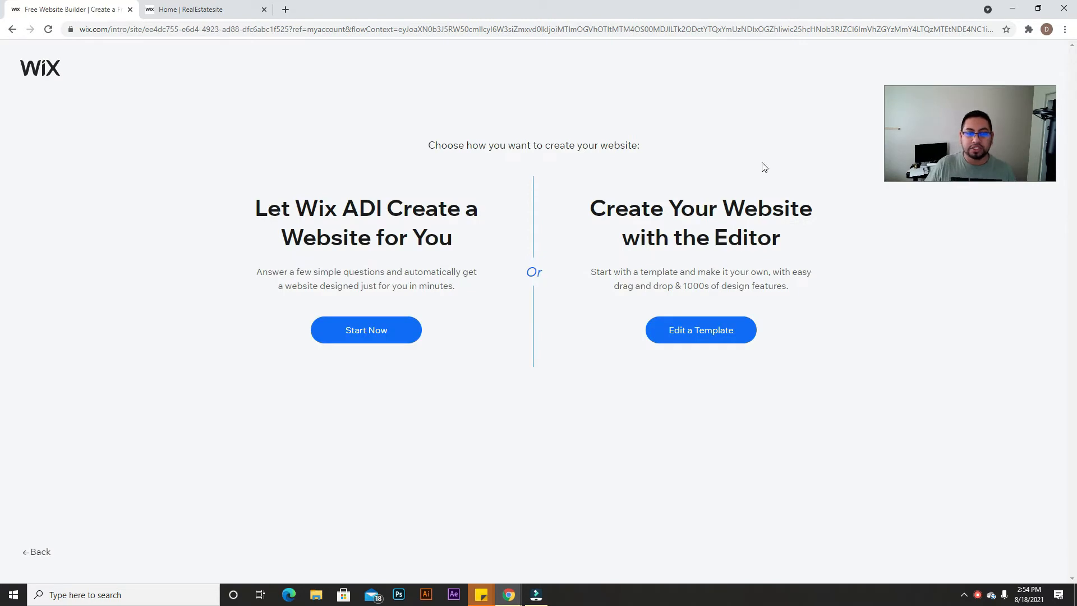
Step: Choose to create the site in the Editor starting from a template
drag(582, 201, 759, 204)
click(785, 245)
drag(605, 206, 785, 245)
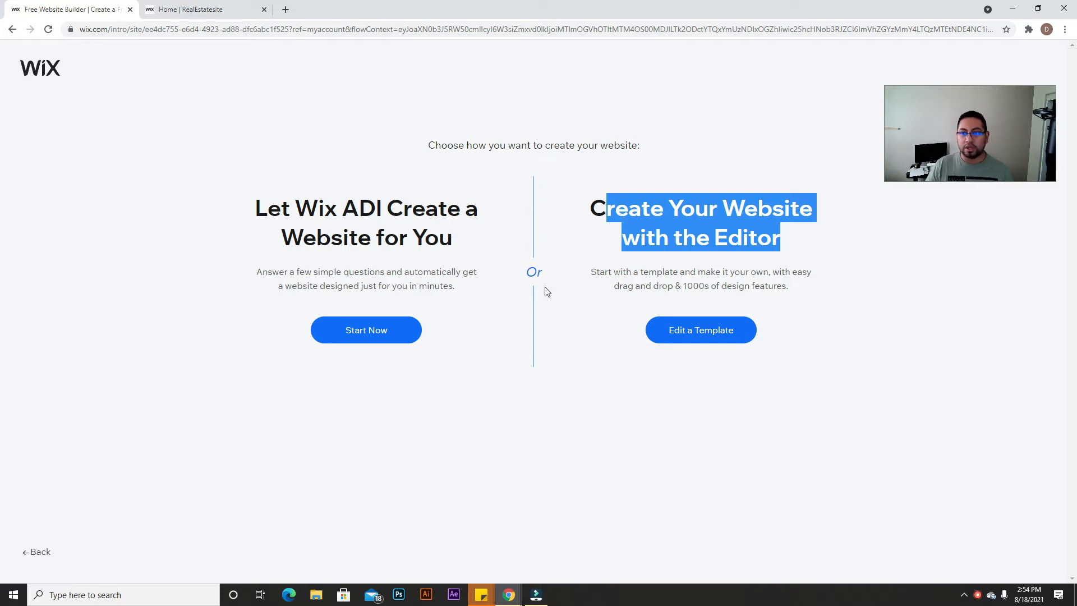
click(710, 243)
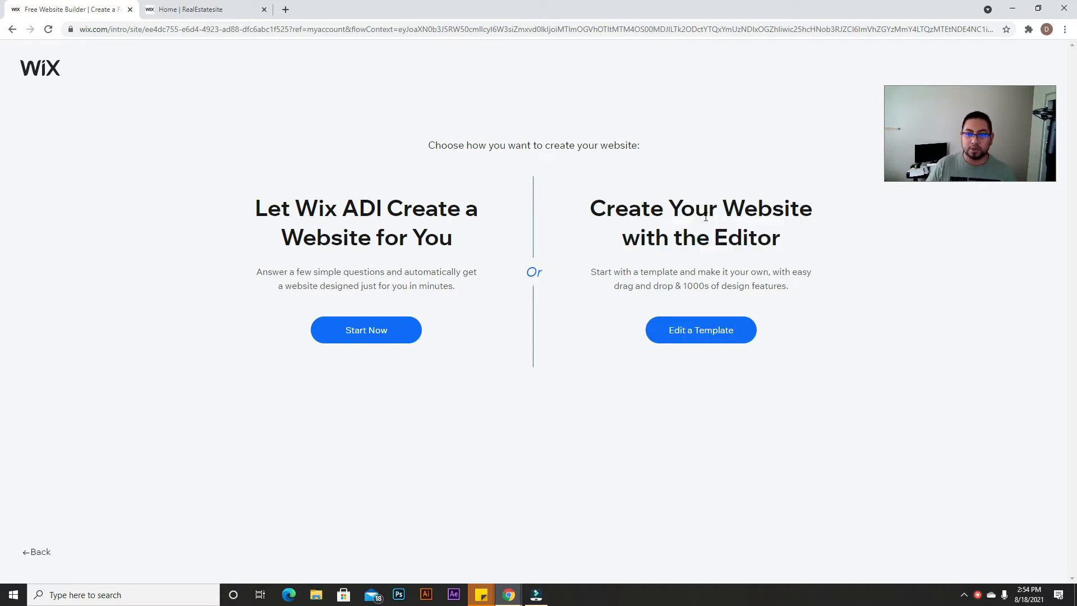
click(694, 339)
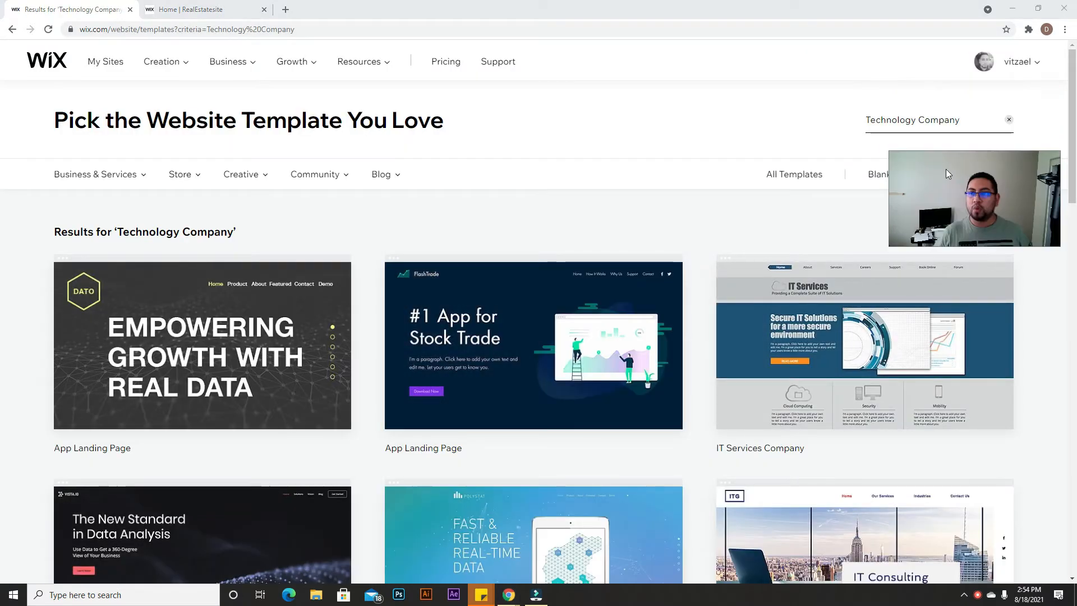
Step: Open the blank Start from Scratch template in the editor
click(884, 175)
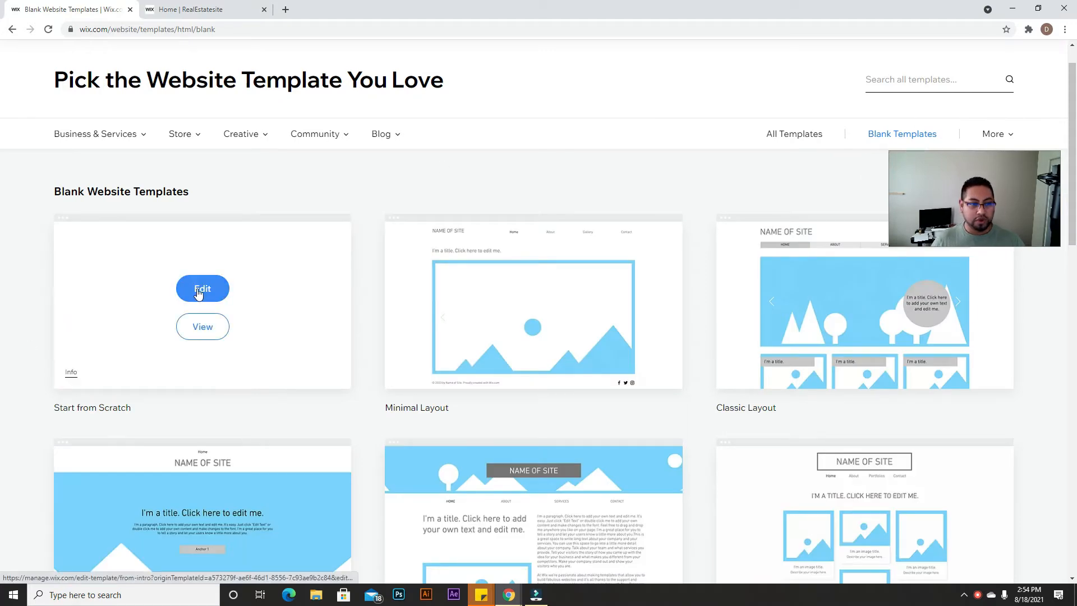
click(203, 287)
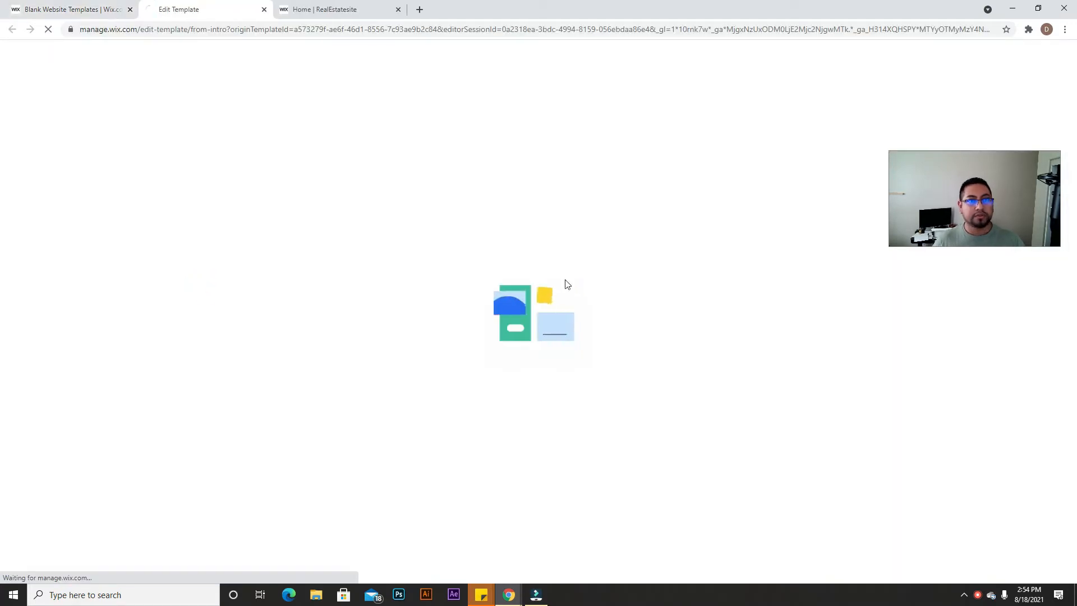
drag(991, 194, 964, 227)
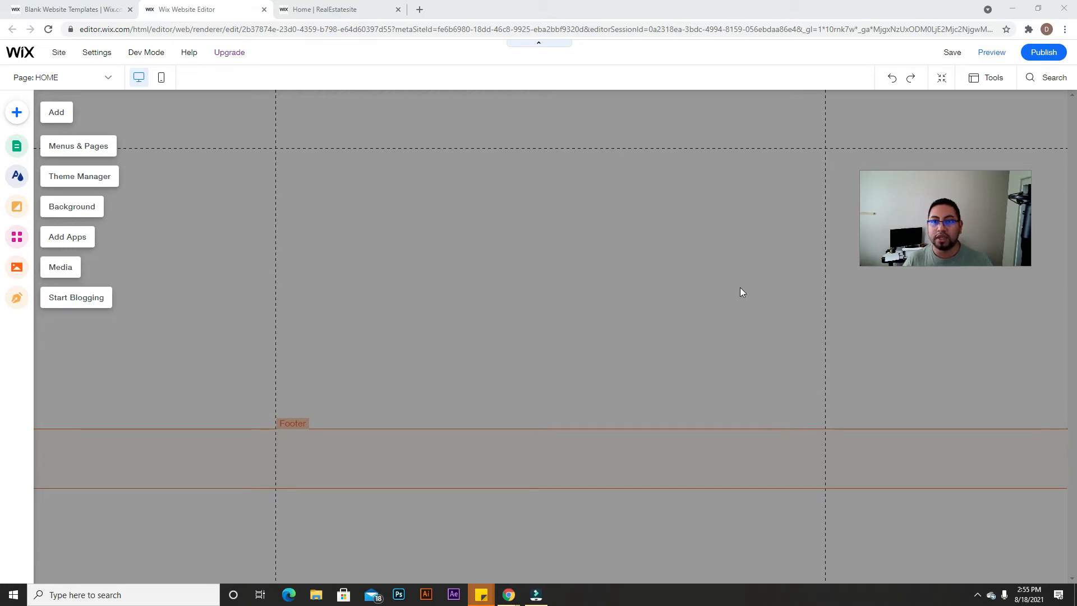
drag(939, 188, 943, 243)
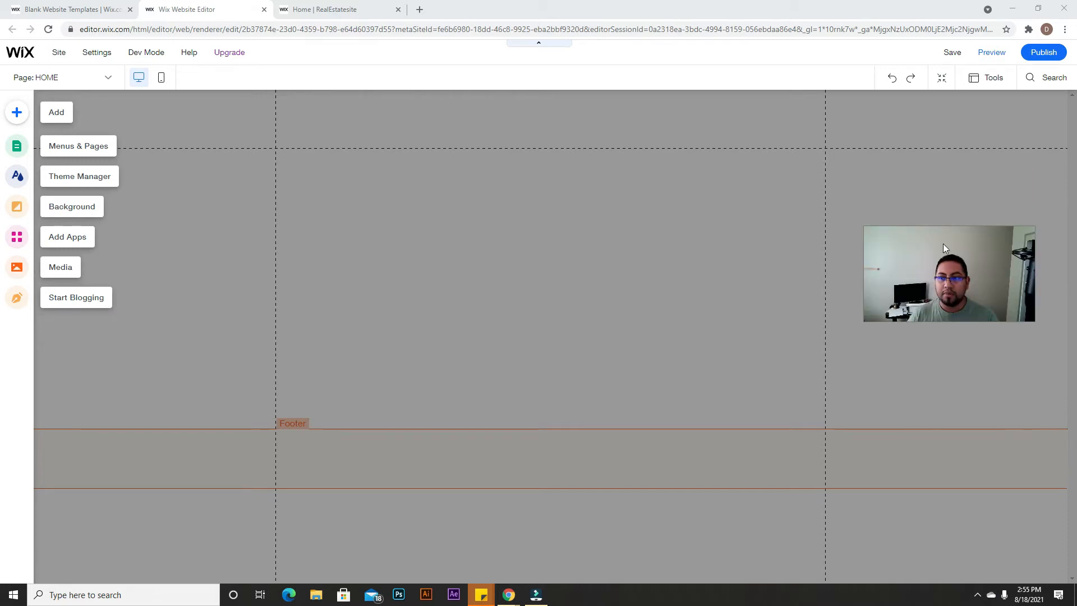
click(651, 221)
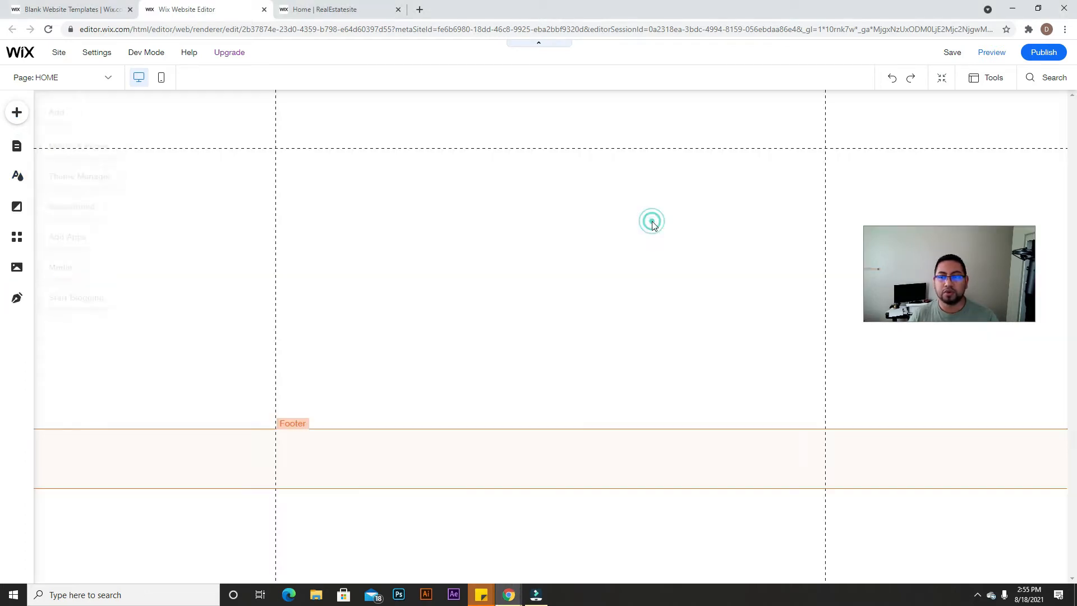
Step: Add a classic white strip at the top and adjust the strip and header heights
click(516, 124)
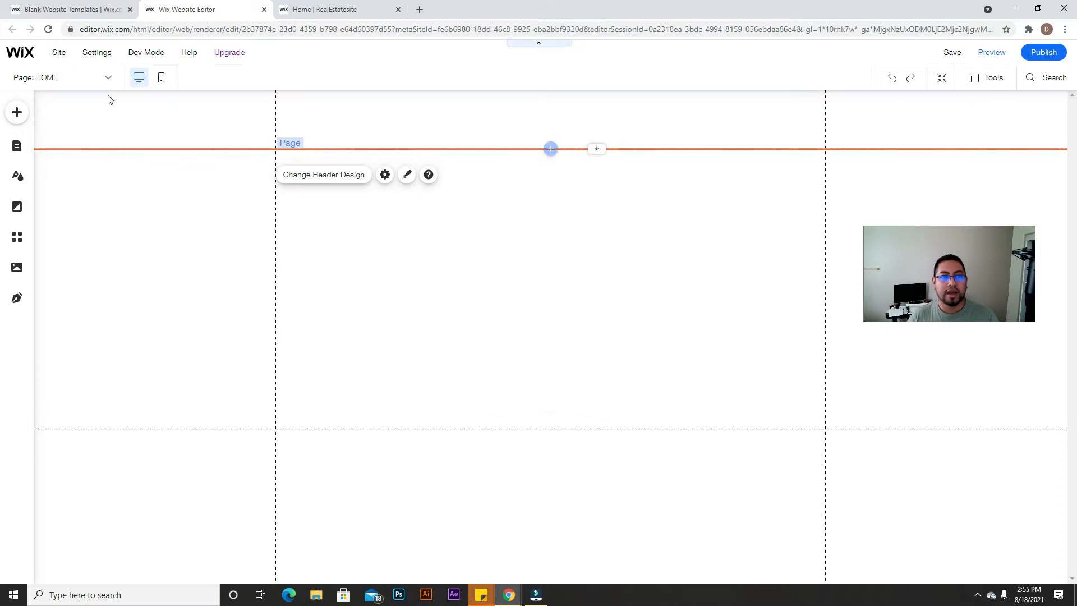
drag(597, 148, 597, 203)
click(17, 112)
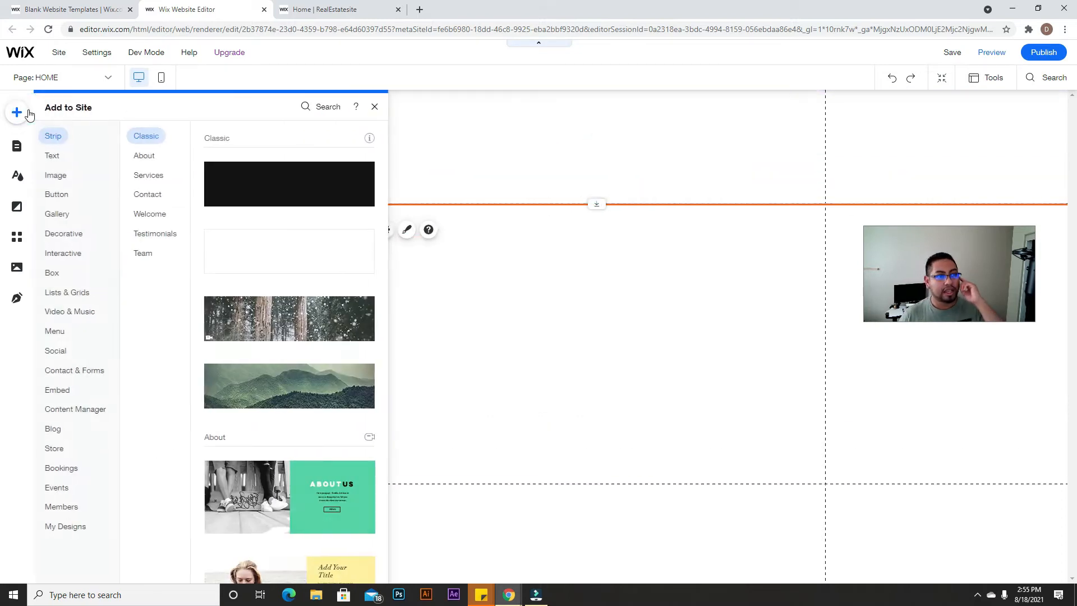
drag(303, 247, 522, 185)
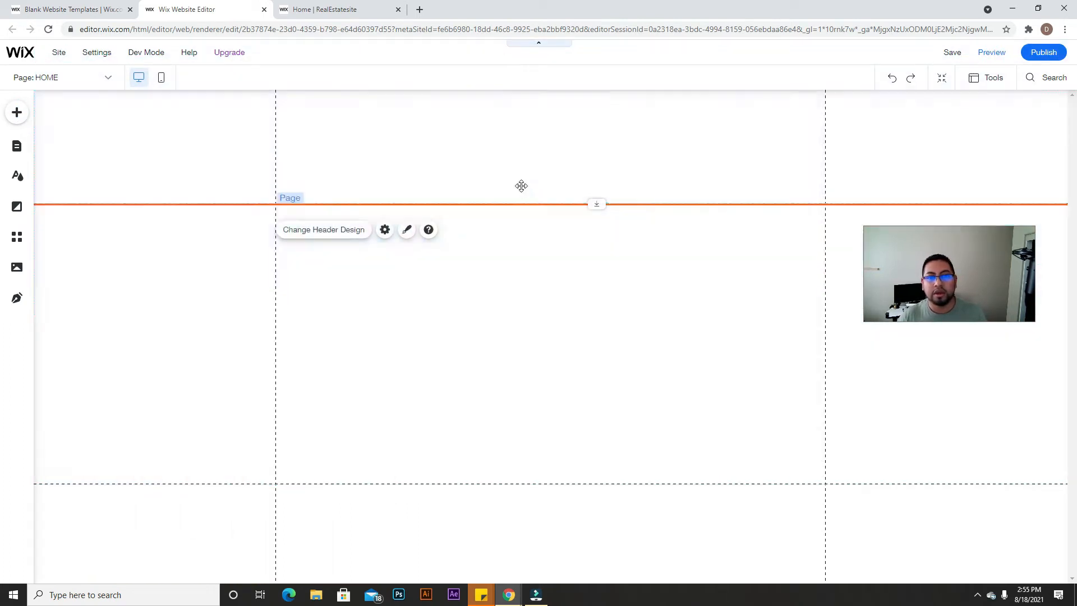
drag(595, 314, 557, 149)
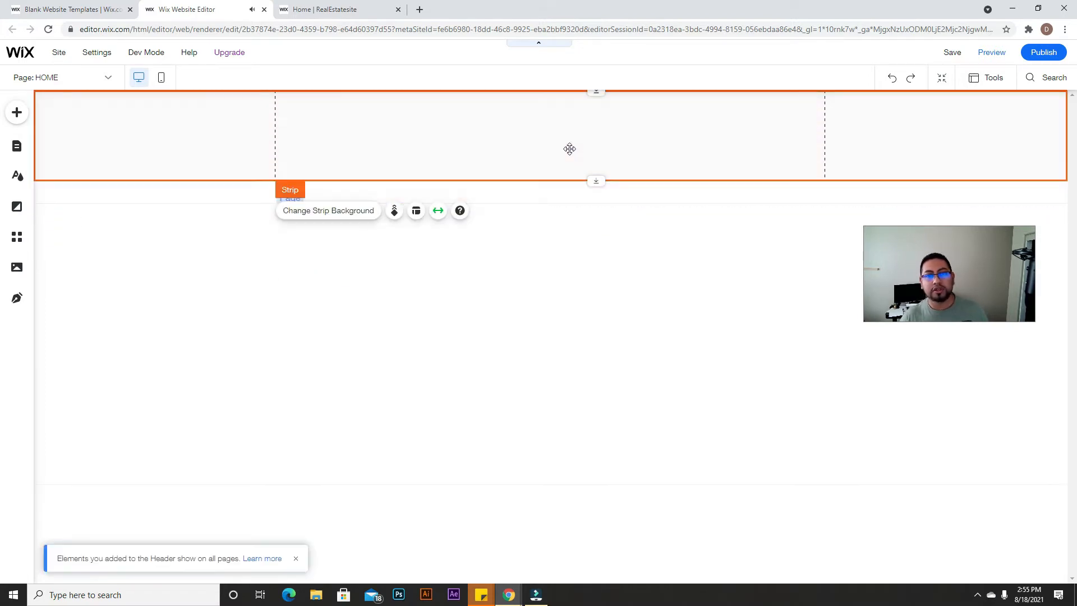
mouse_move(598, 179)
mouse_down()
mouse_move(602, 148)
mouse_move(600, 195)
mouse_up()
click(617, 164)
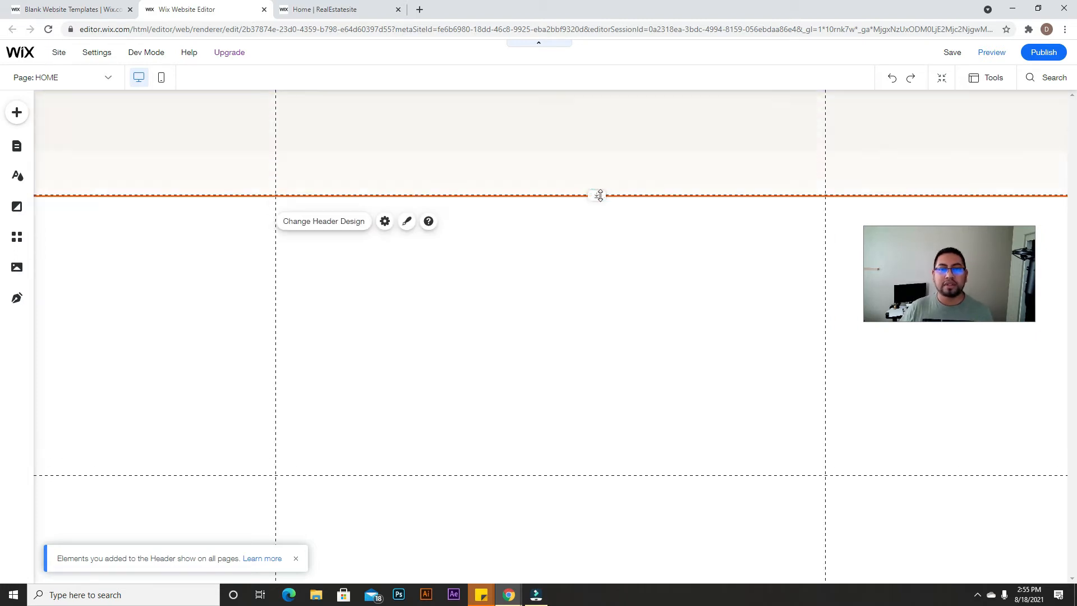
click(593, 121)
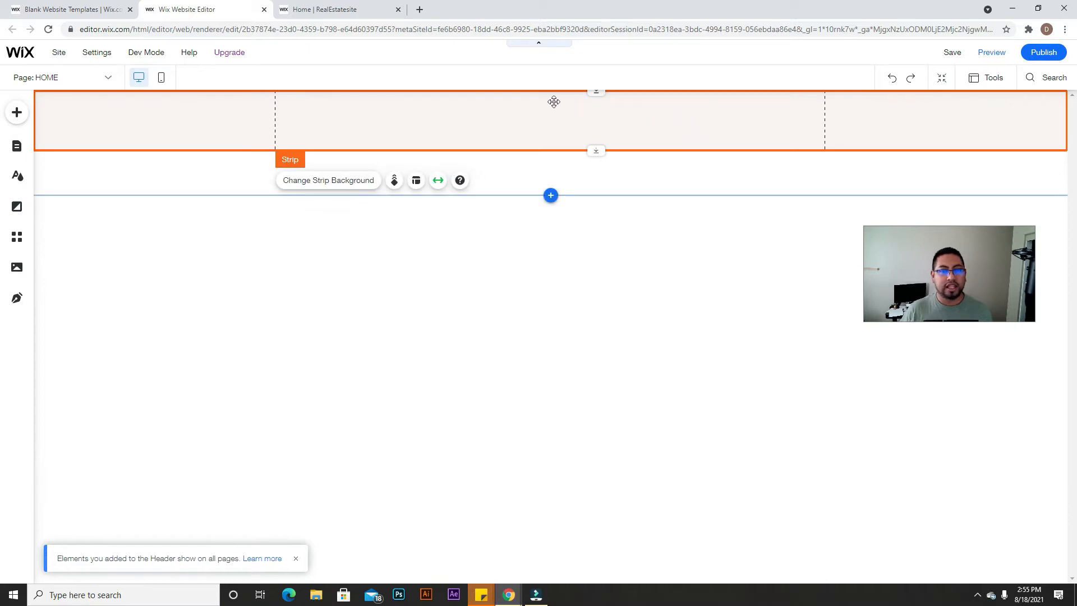
click(520, 170)
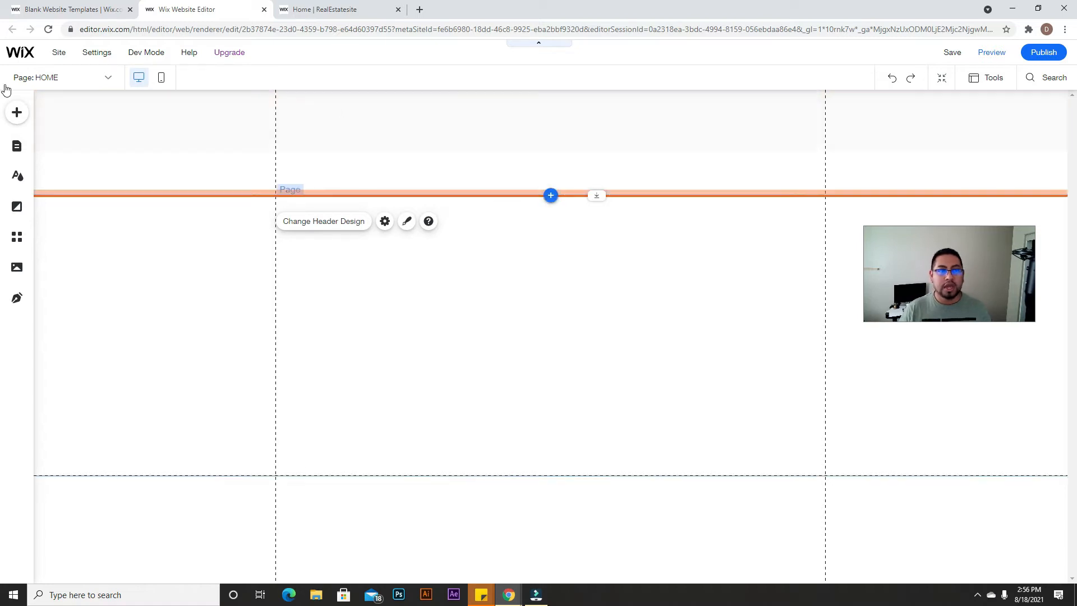
Step: Place the Fresh Market box slideshow from the Interactive elements onto the page
click(24, 116)
click(65, 253)
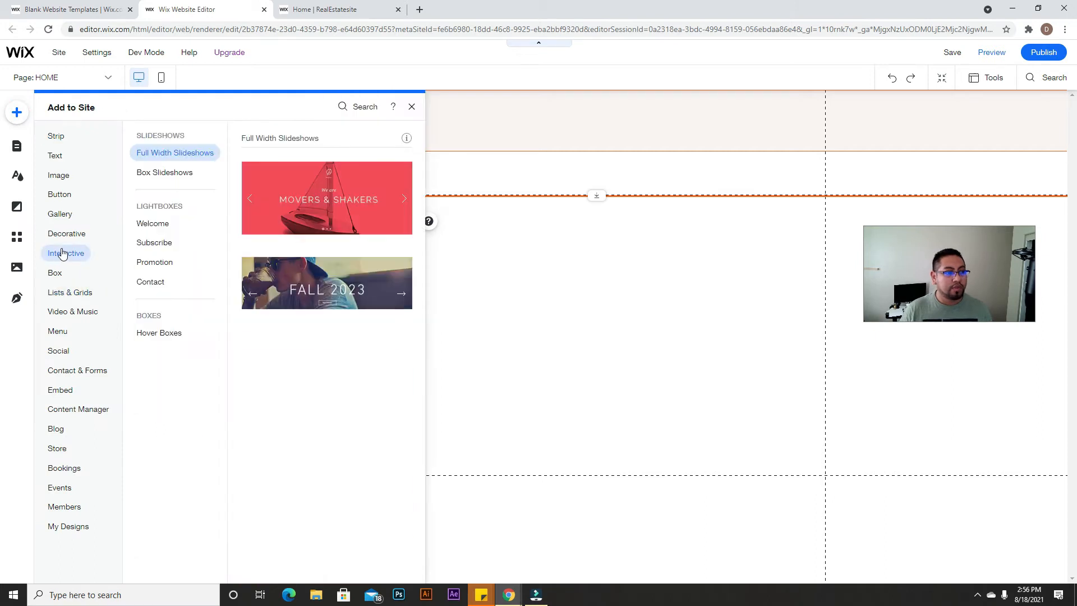
scroll(305, 345, down, 3)
scroll(305, 345, down, 10)
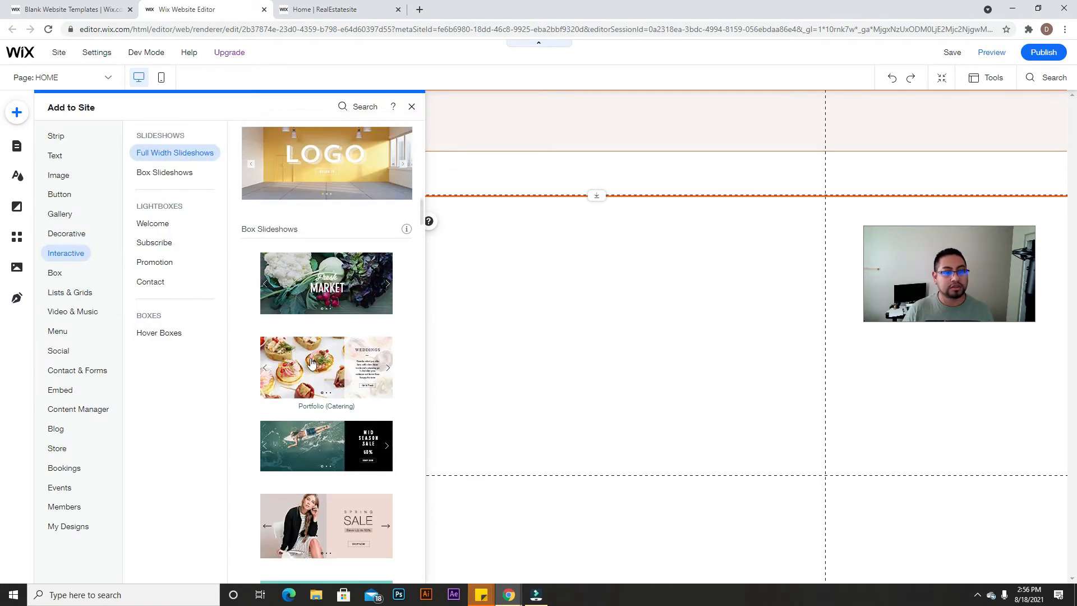
scroll(341, 352, up, 4)
drag(359, 230, 645, 317)
Step: Delete the Fresh and MARKET titles from the slide
click(519, 309)
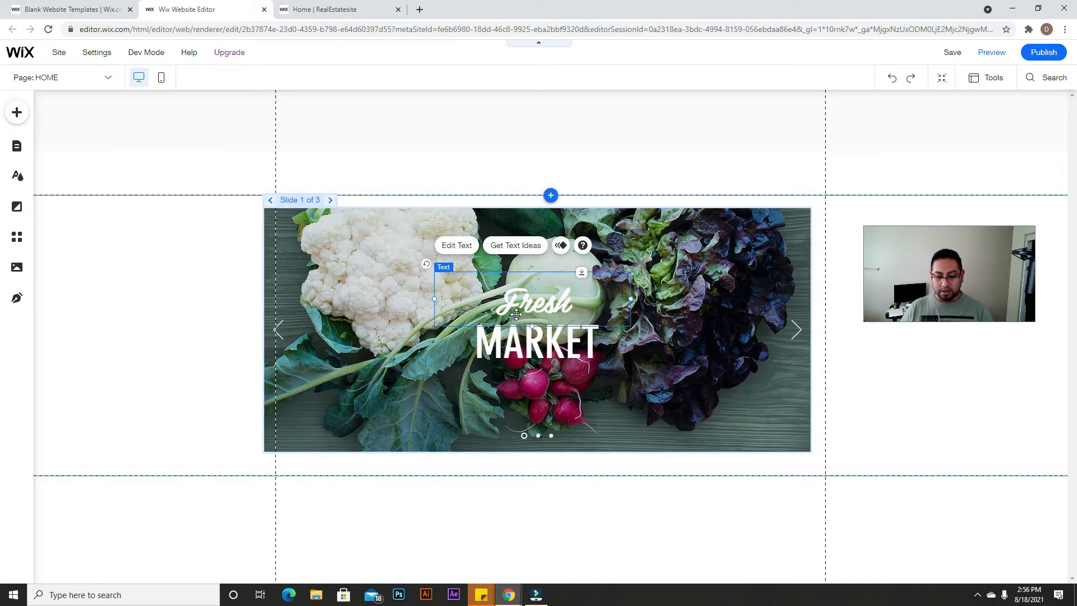
key(Delete)
click(545, 350)
key(Delete)
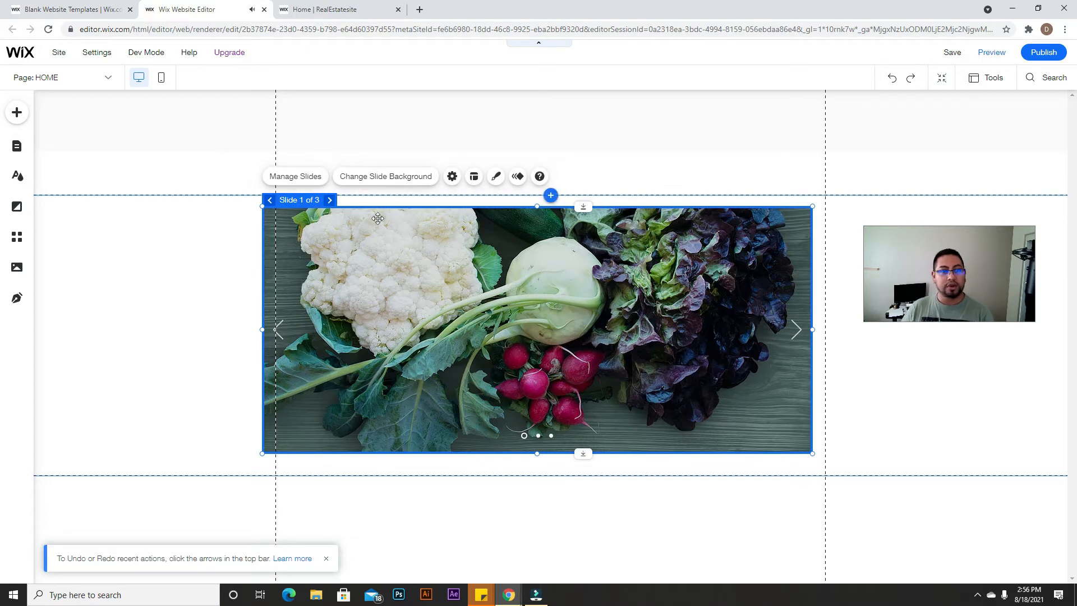
Step: Delete Slides 3 and 2 in Manage Slides, then switch to the live site's tab
click(297, 177)
drag(861, 226, 636, 206)
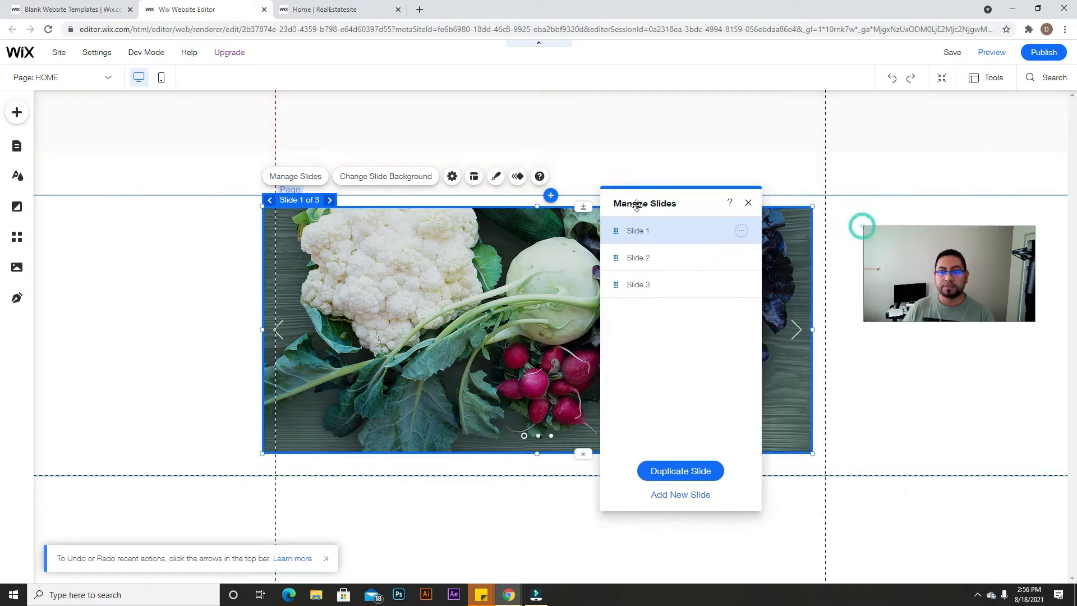
click(741, 286)
click(771, 318)
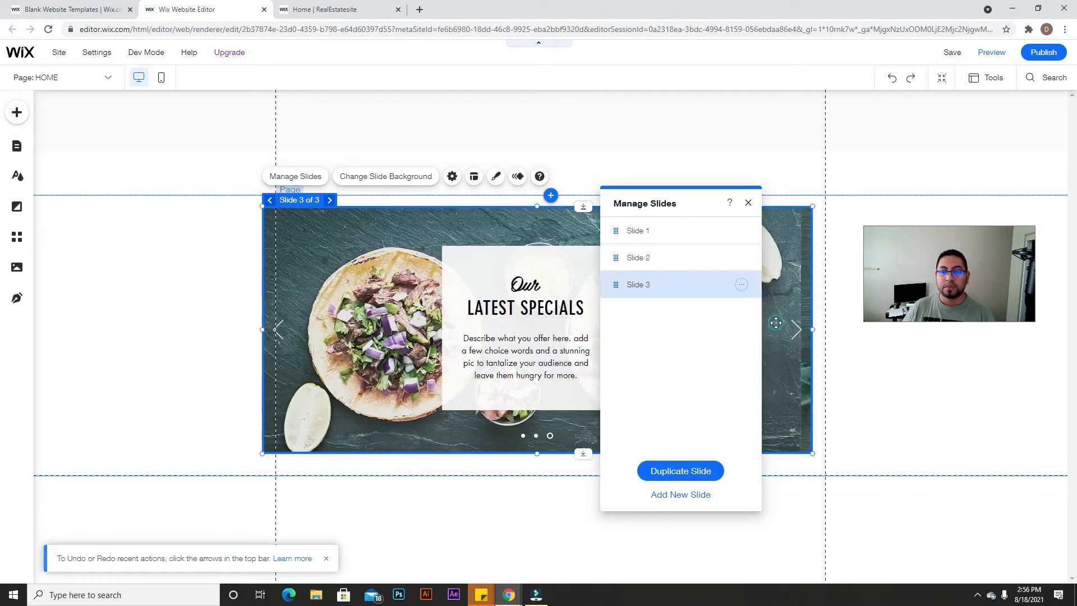
click(741, 257)
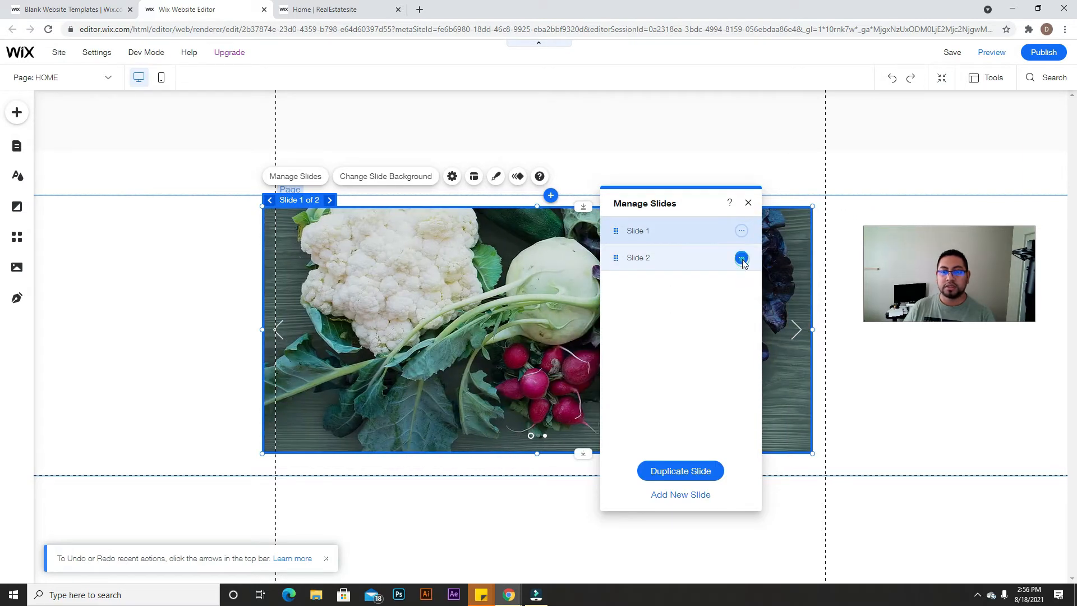
click(785, 291)
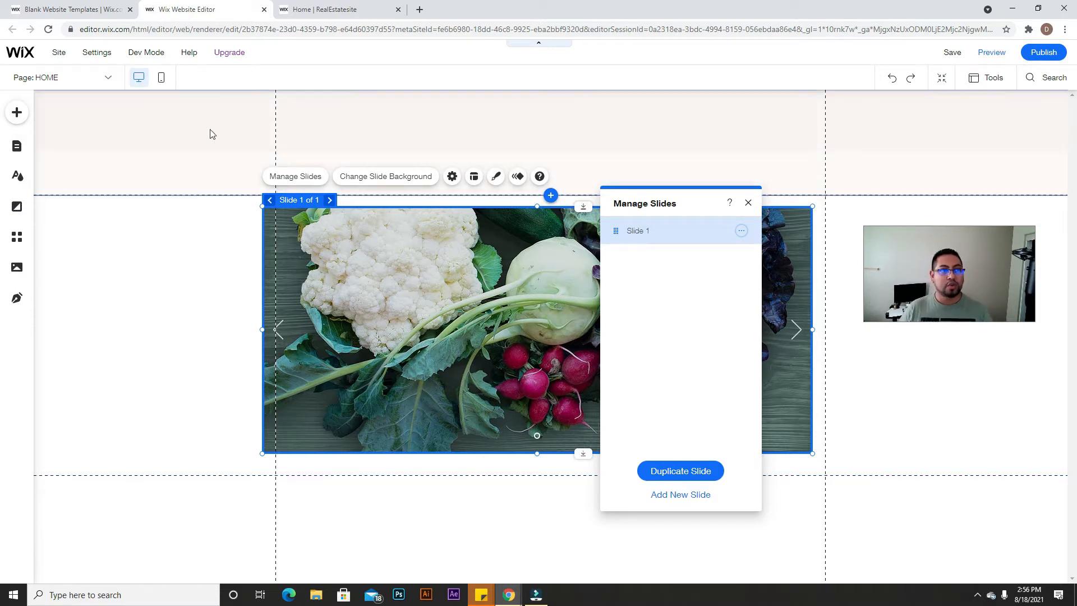
click(81, 12)
Step: Select the CONDOS title on the live site, then go back to the Wix Editor tab
click(297, 20)
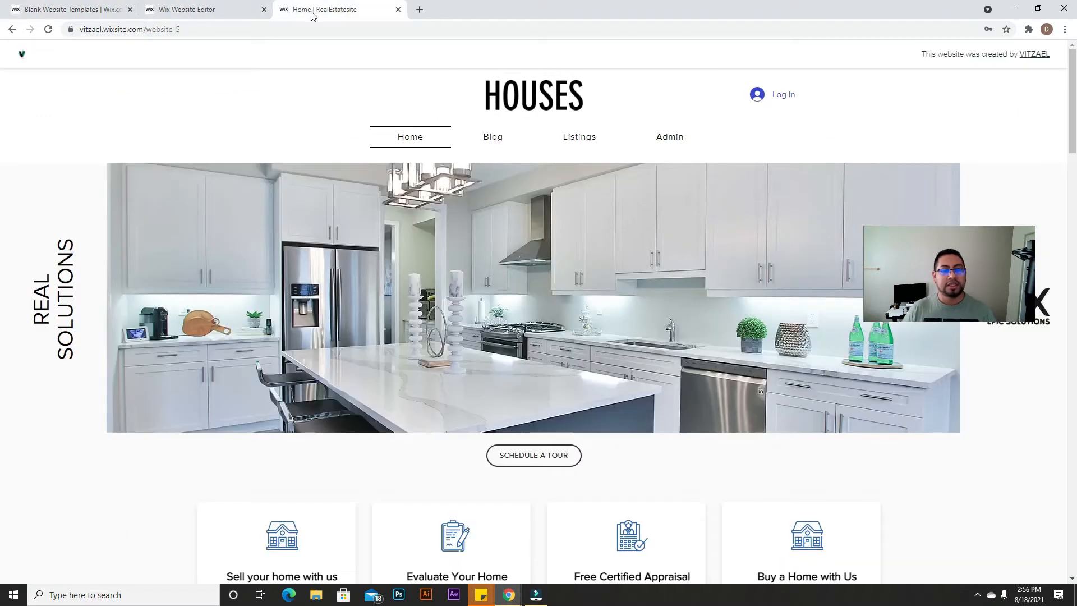
drag(480, 96, 589, 106)
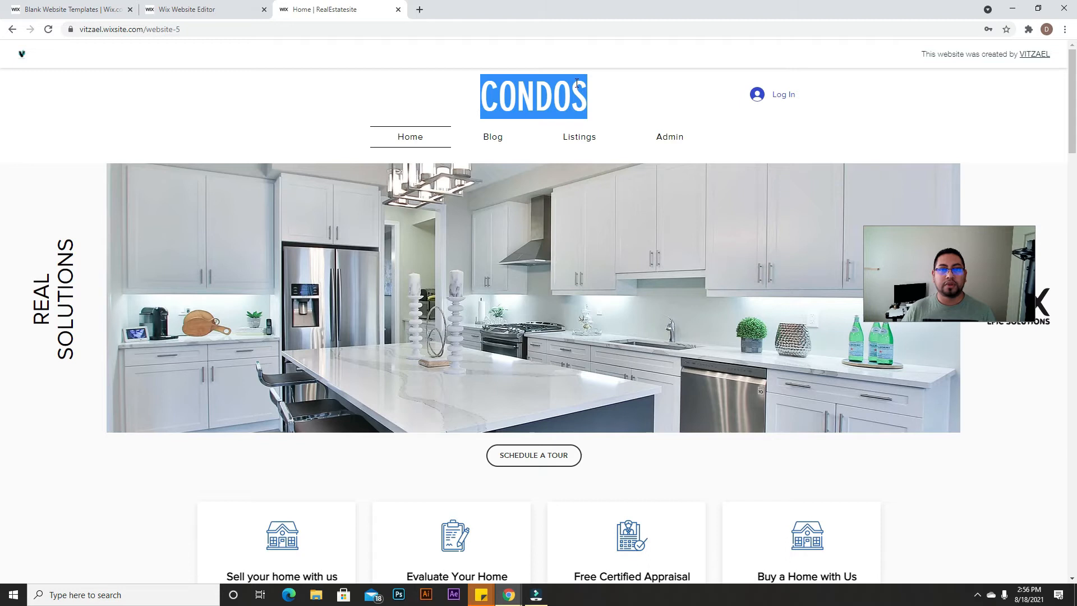
click(603, 101)
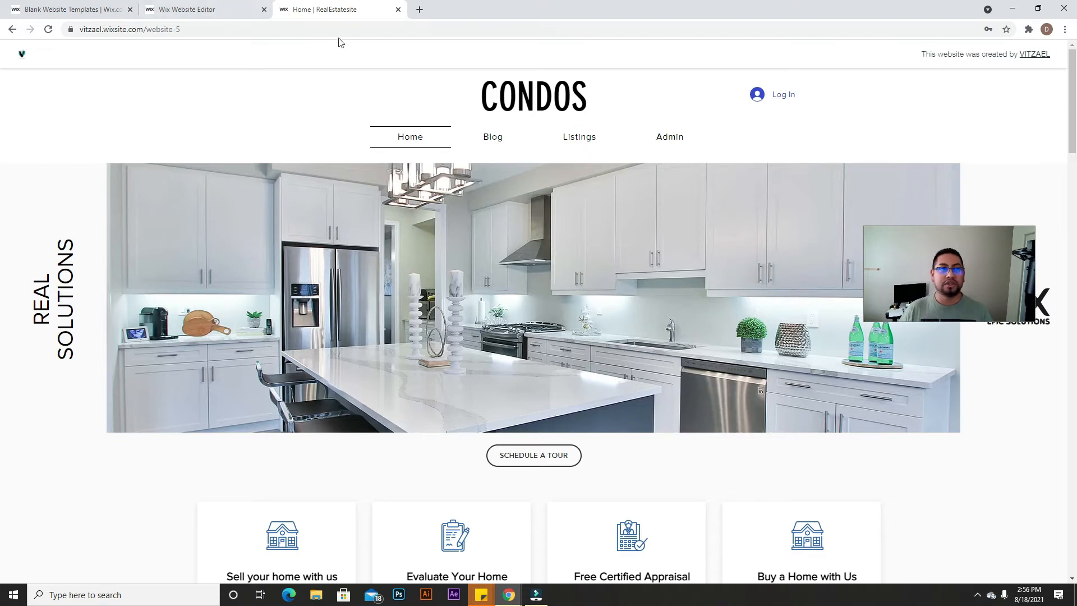
click(227, 18)
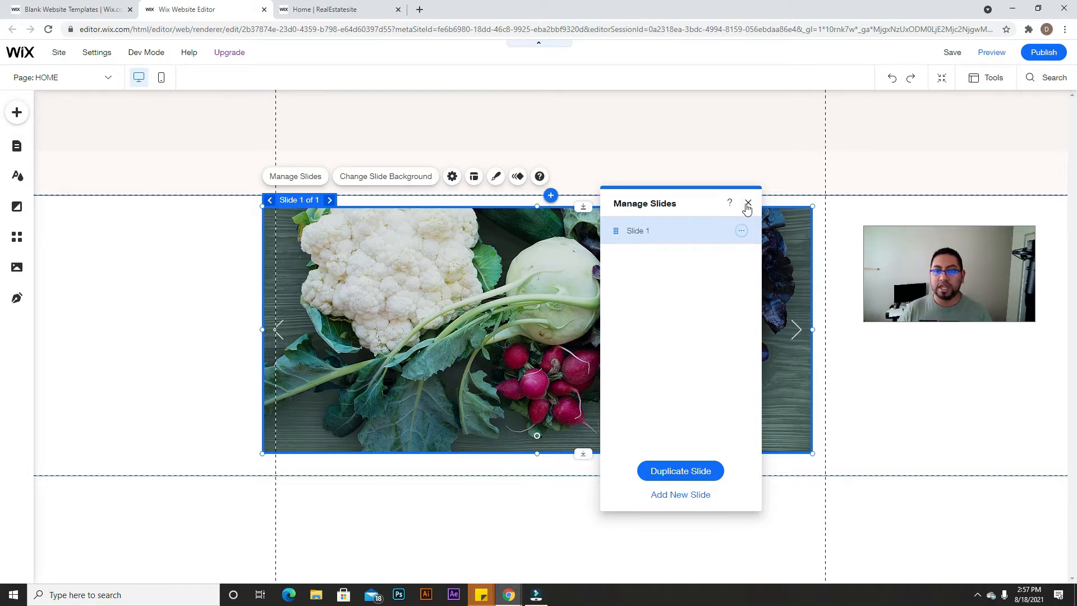
Step: Close Manage Slides, nudge the slideshow, and switch its background to a solid colour
click(748, 203)
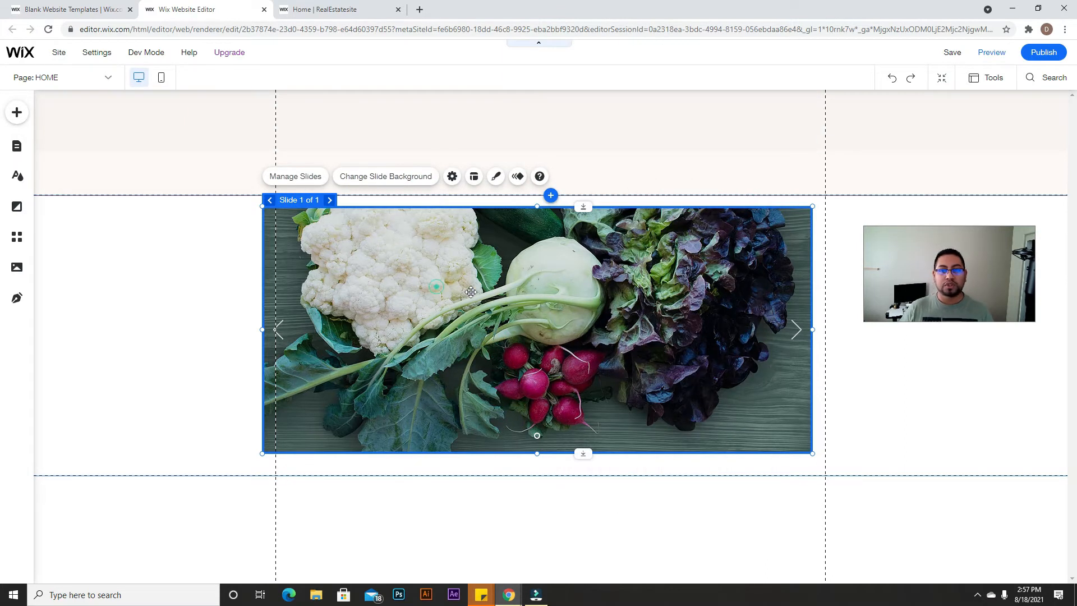
drag(426, 281, 459, 286)
click(386, 181)
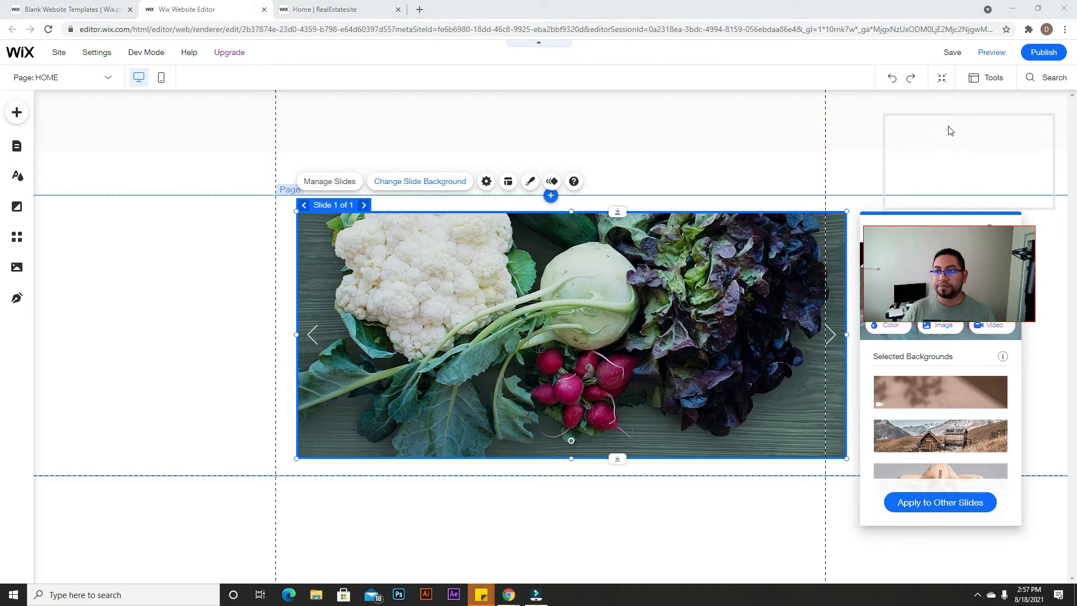
click(887, 325)
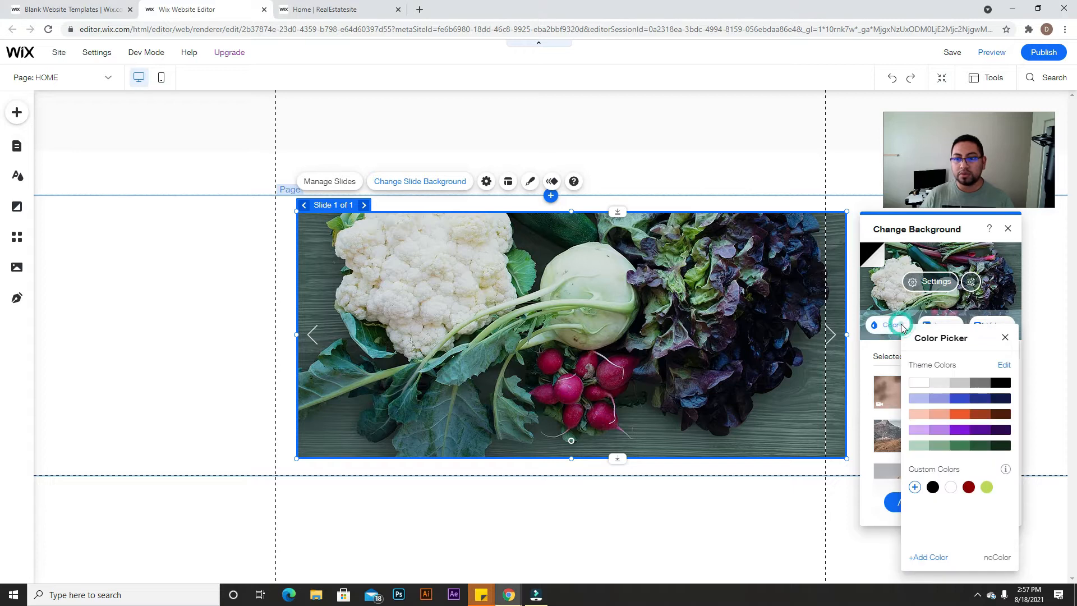
click(931, 281)
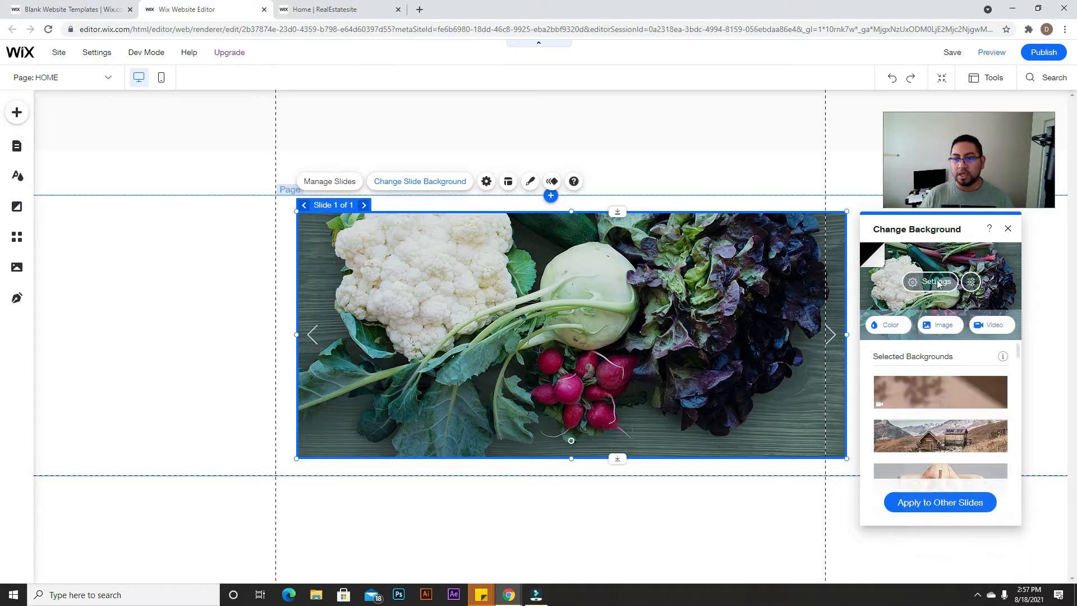
Step: Make the slide background white and set its opacity to 0%
click(880, 257)
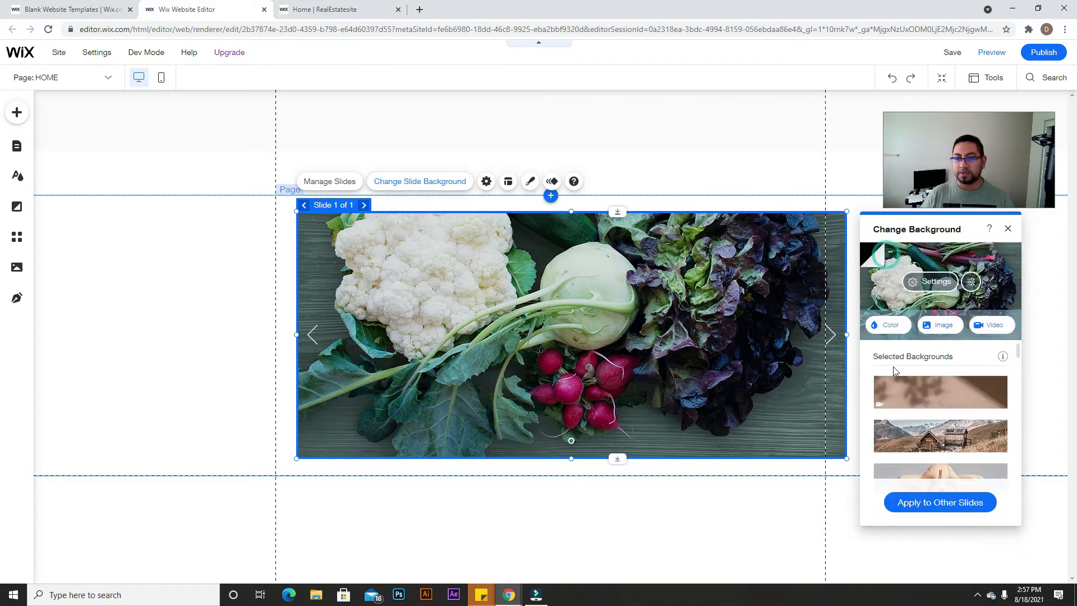
click(886, 324)
click(907, 388)
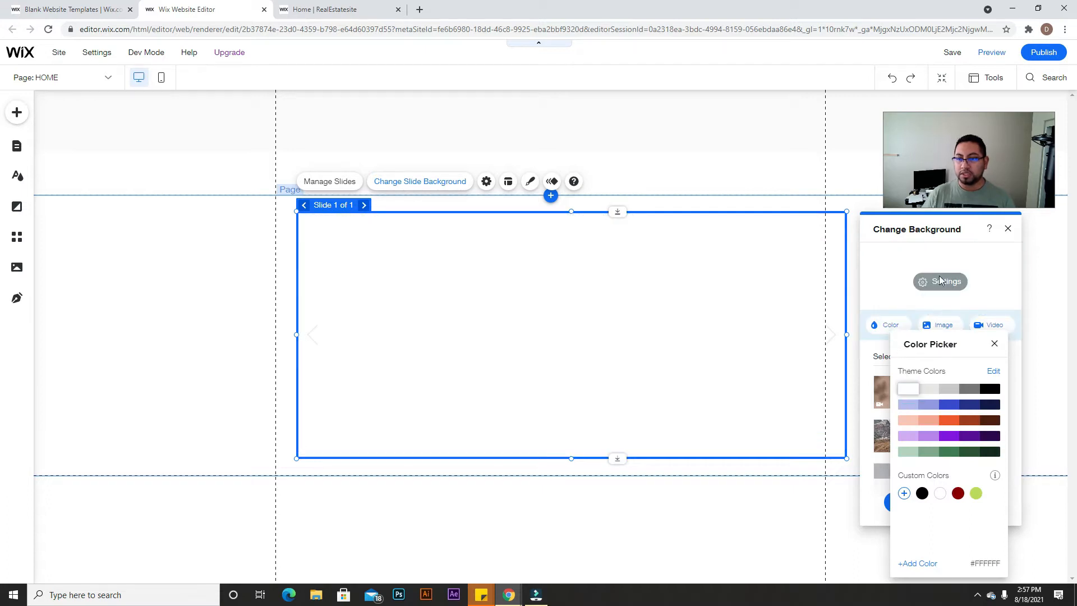
click(947, 284)
drag(946, 302, 841, 302)
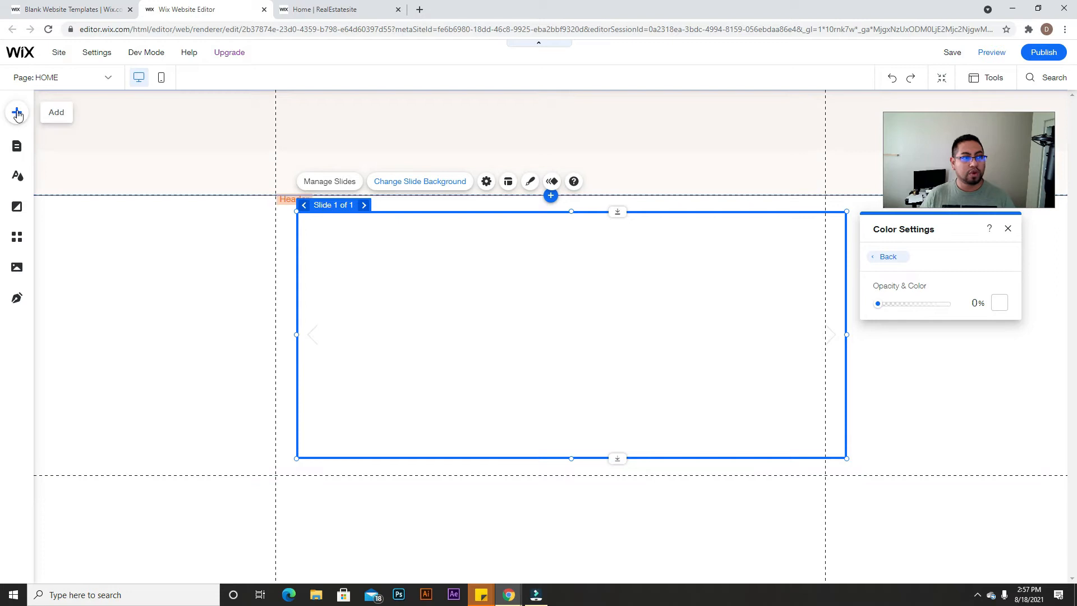
Step: Place a Bold Title text onto the blank slideshow slide and position it within the slide
click(17, 112)
click(55, 156)
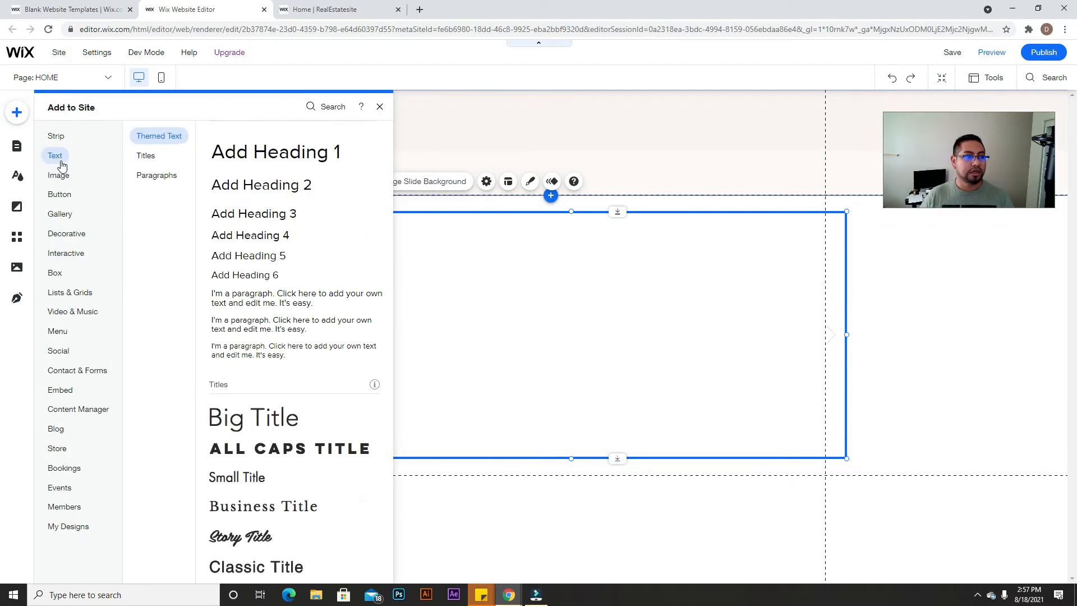
scroll(235, 443, down, 3)
scroll(246, 440, down, 2)
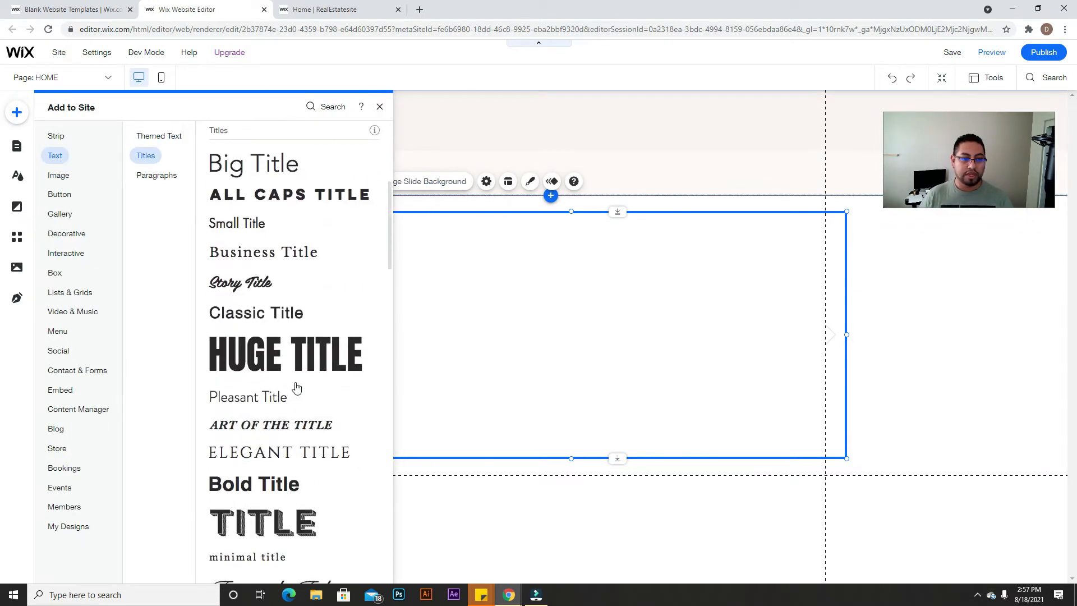
drag(269, 485, 101, 280)
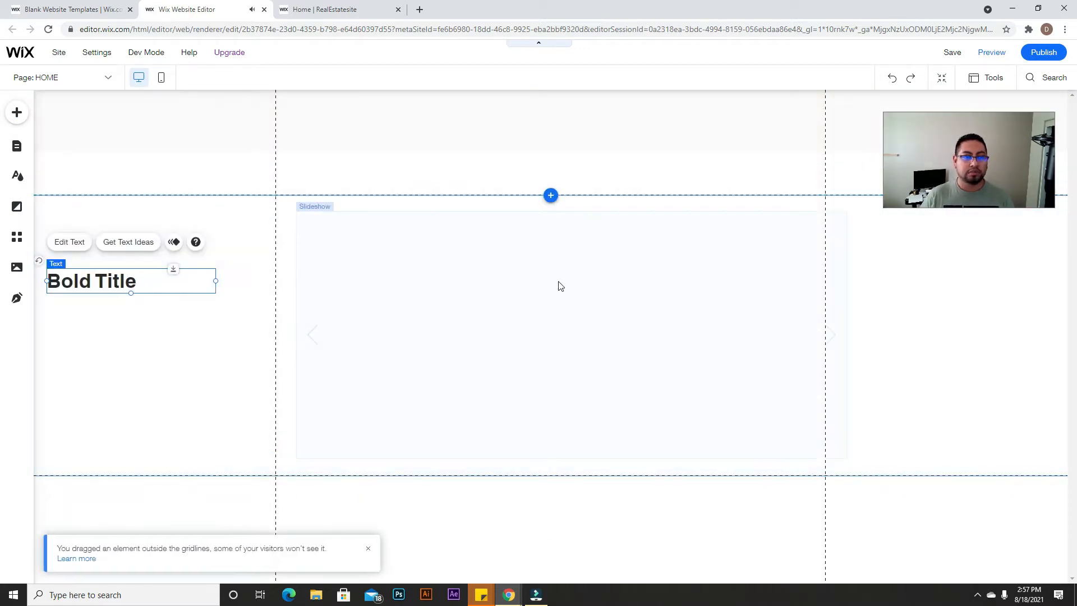
key(ctrl+z)
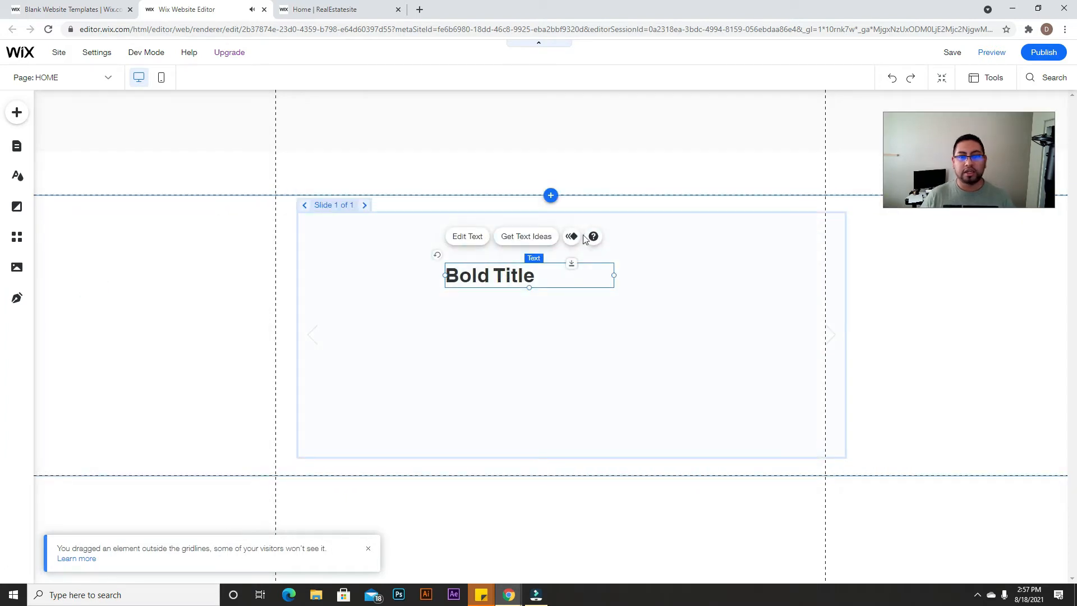
drag(802, 348, 783, 314)
drag(493, 288, 561, 268)
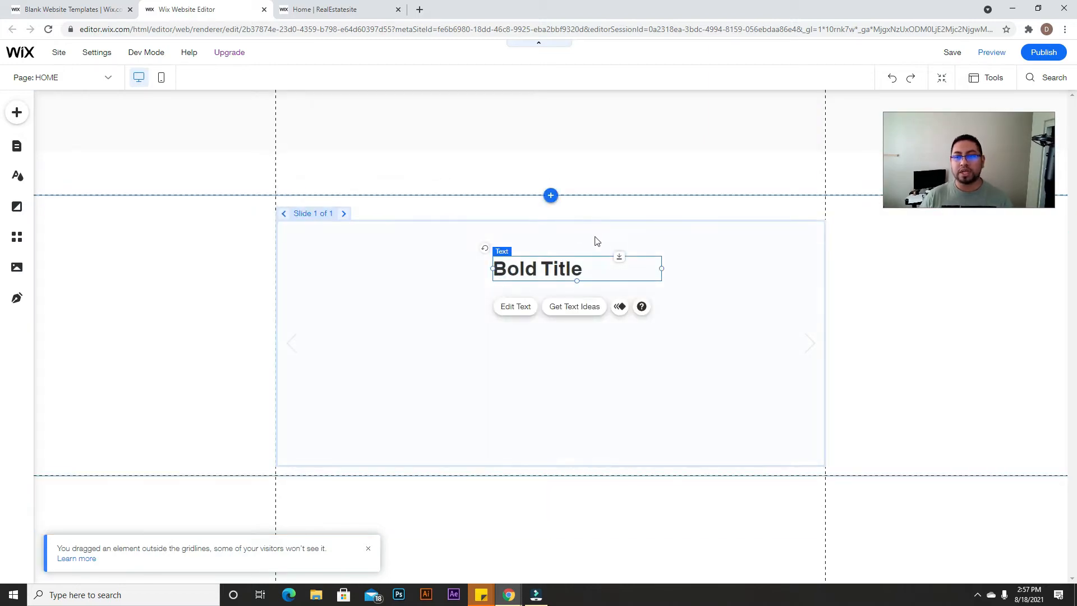
Step: Centre-align the Bold Title text
click(510, 304)
click(512, 267)
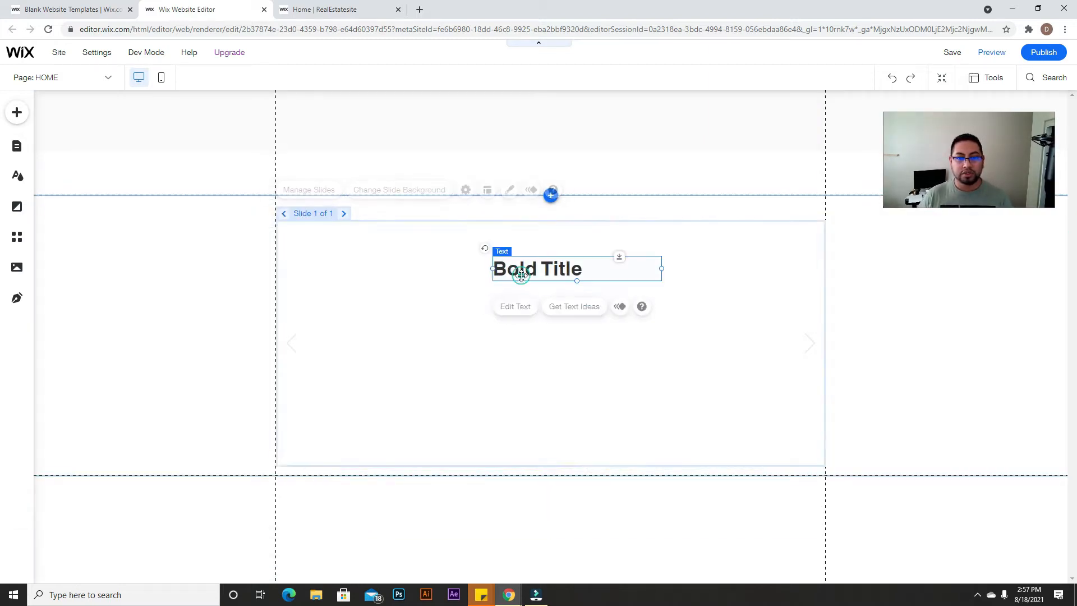
click(514, 306)
click(696, 491)
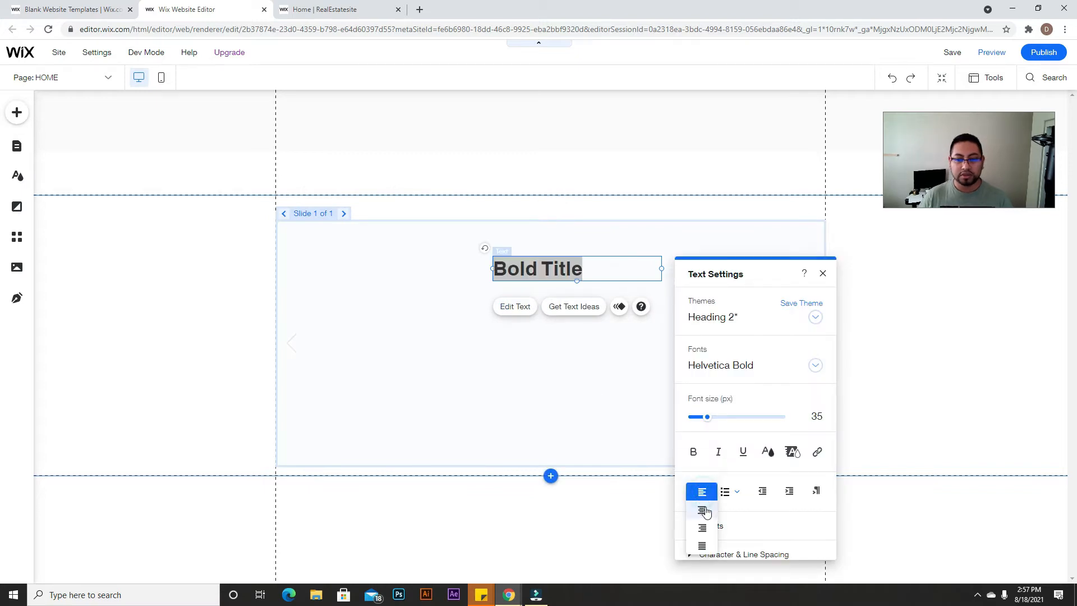
click(704, 509)
Step: Replace the title wording with 'News' and move it near the slide's top edge
double_click(616, 269)
key(ctrl+a)
text(N)
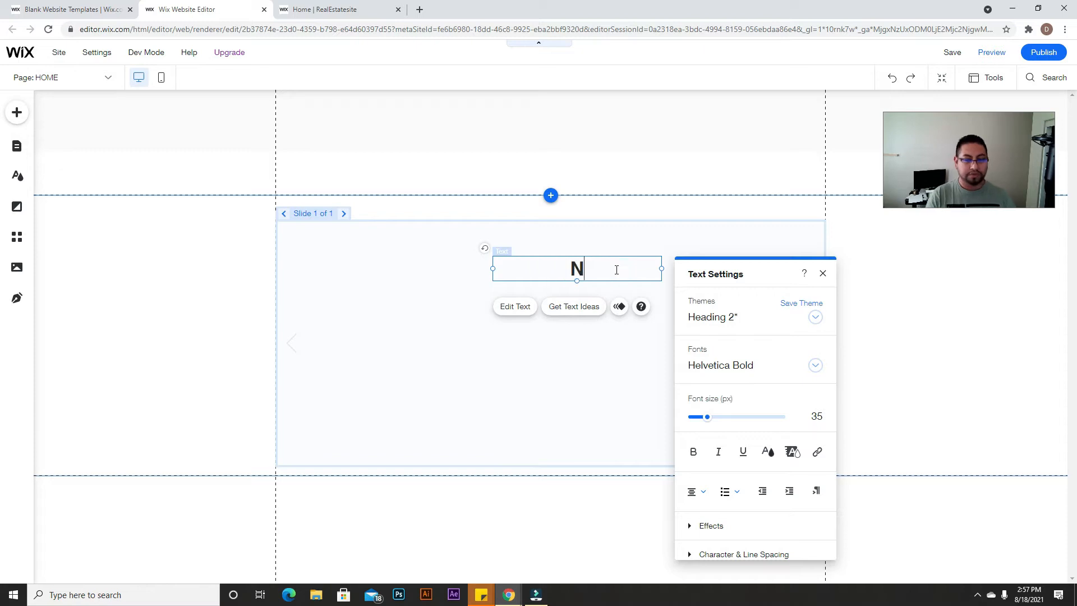
text(ews)
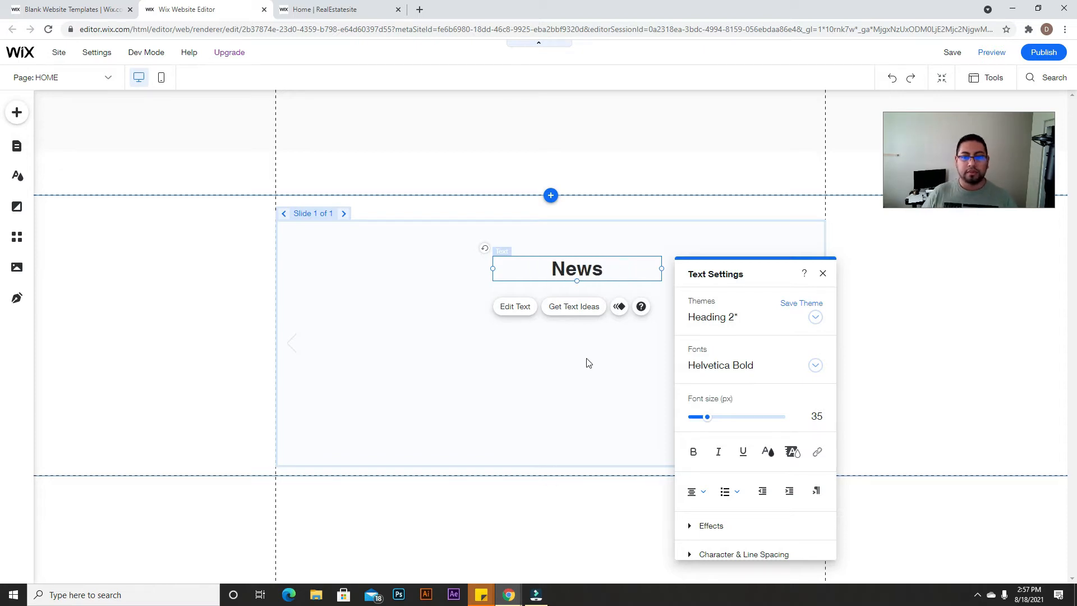
click(585, 361)
drag(573, 270, 551, 243)
click(640, 331)
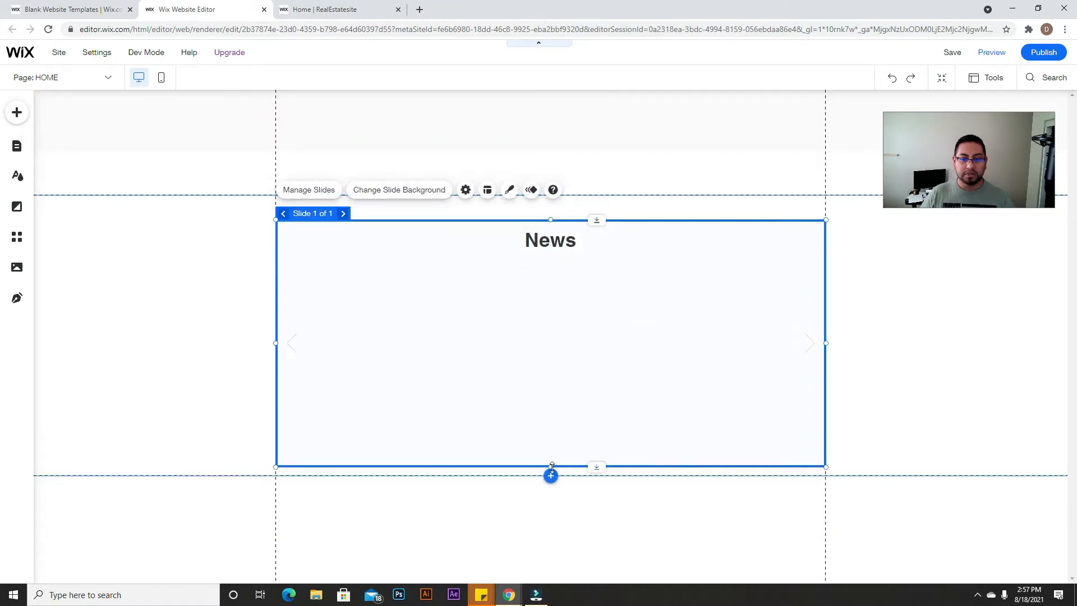
Step: Resize the slideshow's height to a slim band that just frames the News heading
drag(552, 466, 564, 260)
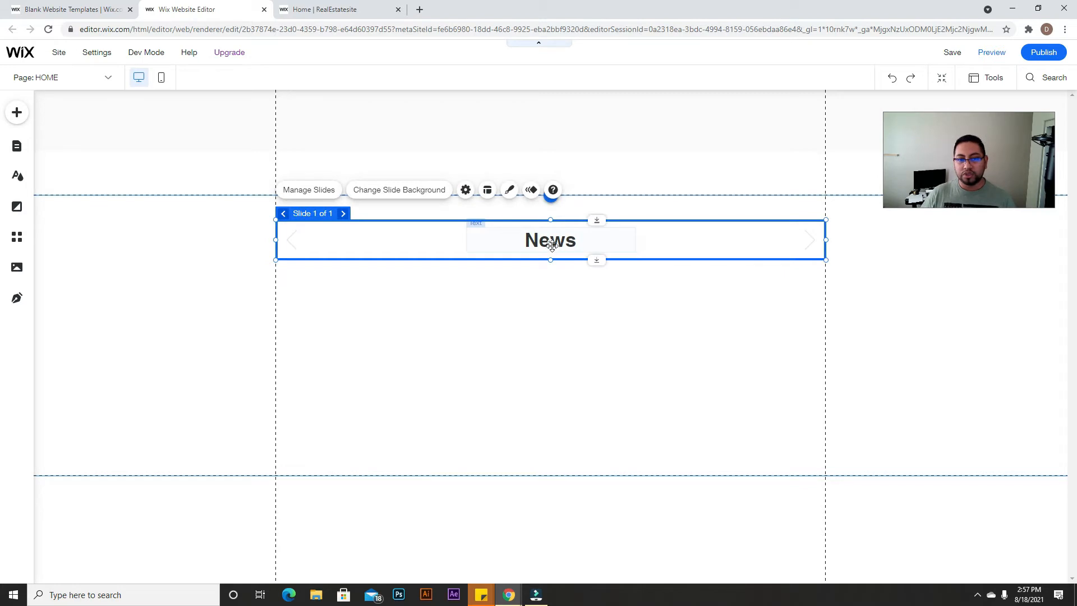
drag(550, 260, 551, 274)
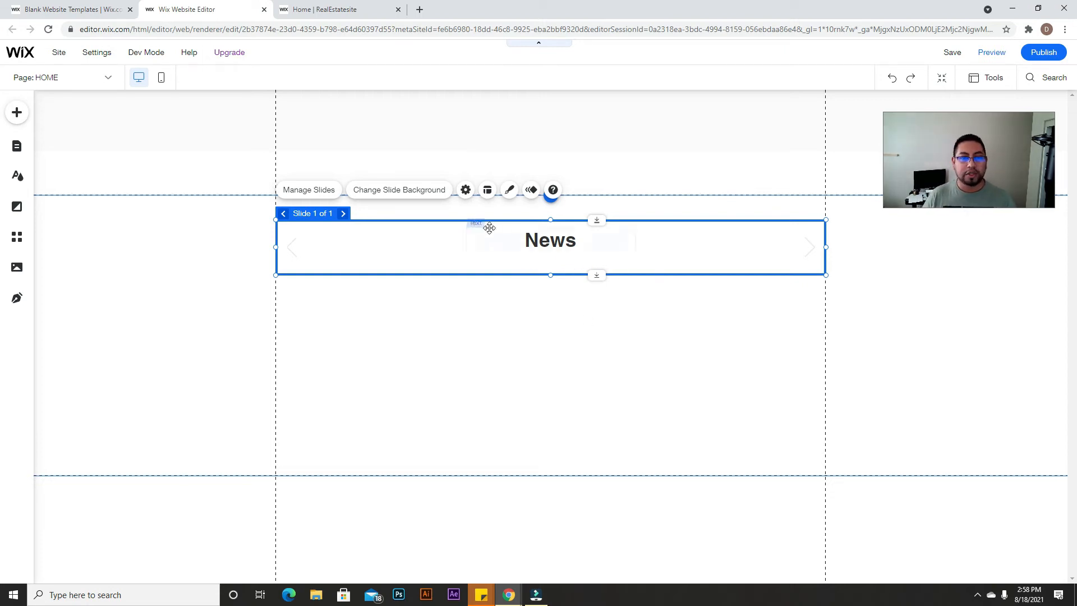
Step: Set the slideshow to a Vertical transition From Top, 1 s long, autoplaying every 3 s
click(465, 191)
drag(933, 241, 737, 121)
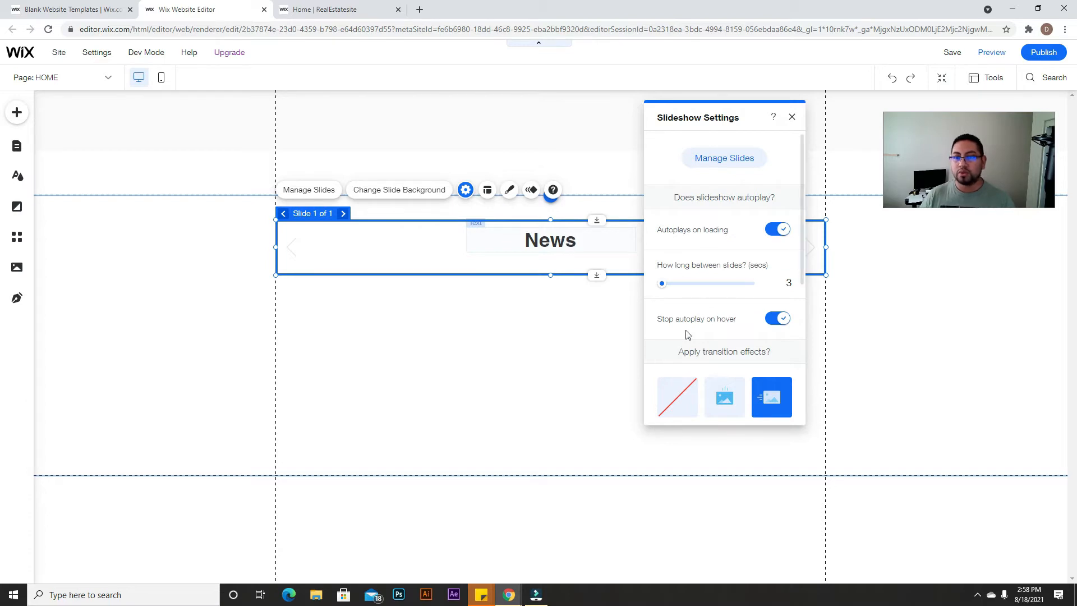
scroll(687, 336, down, 4)
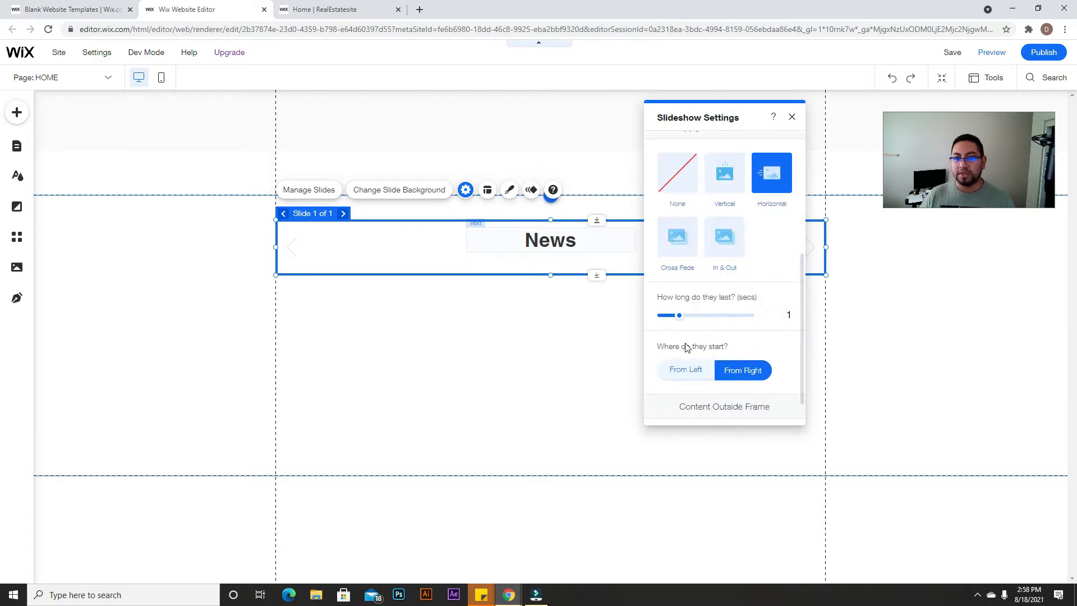
click(729, 183)
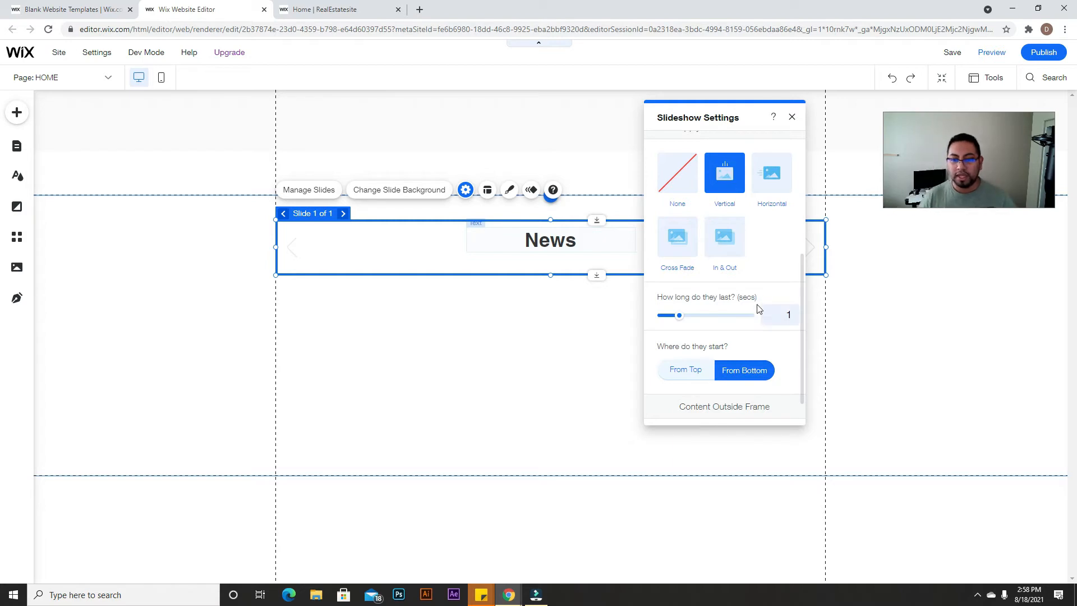
scroll(759, 307, down, 1)
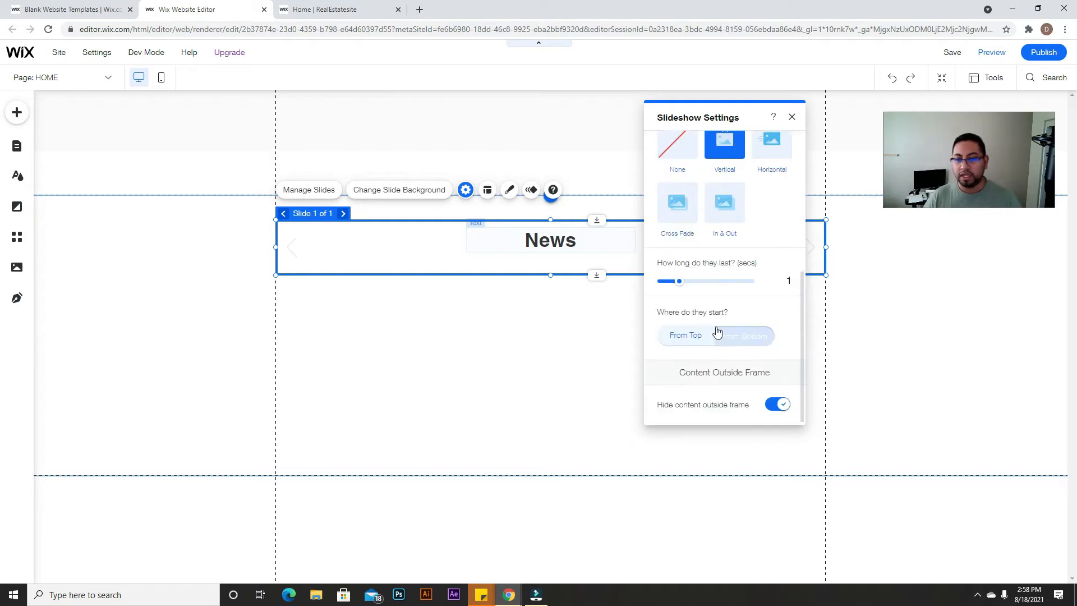
click(741, 347)
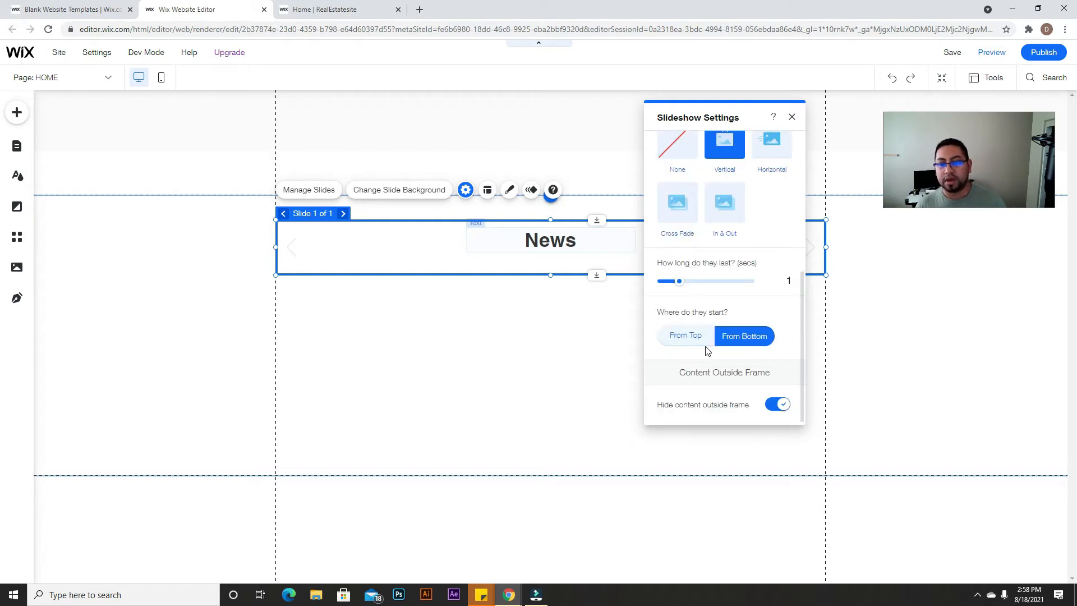
click(673, 335)
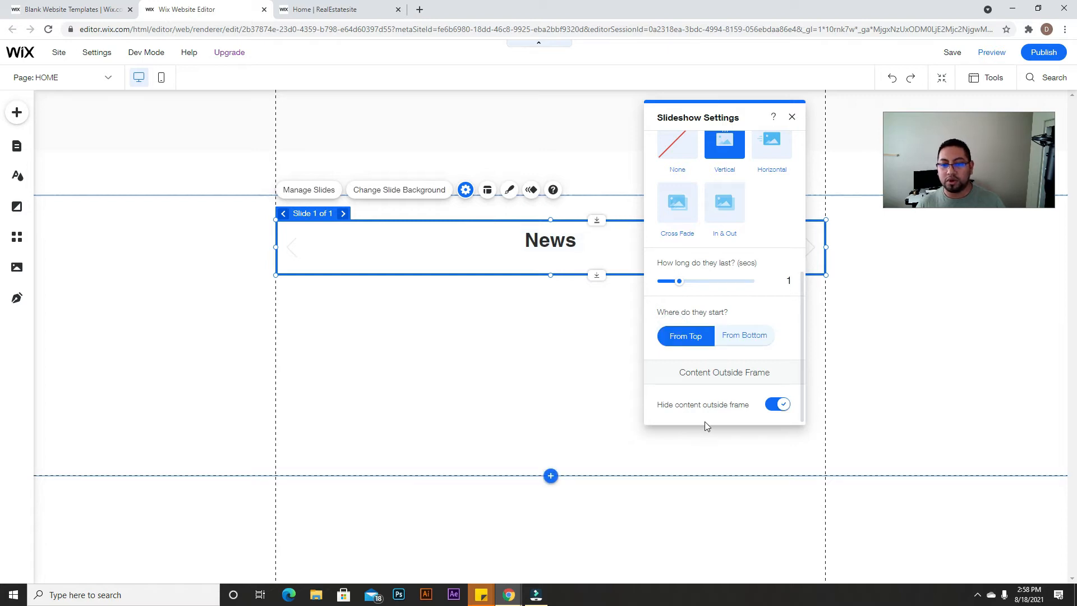
click(791, 116)
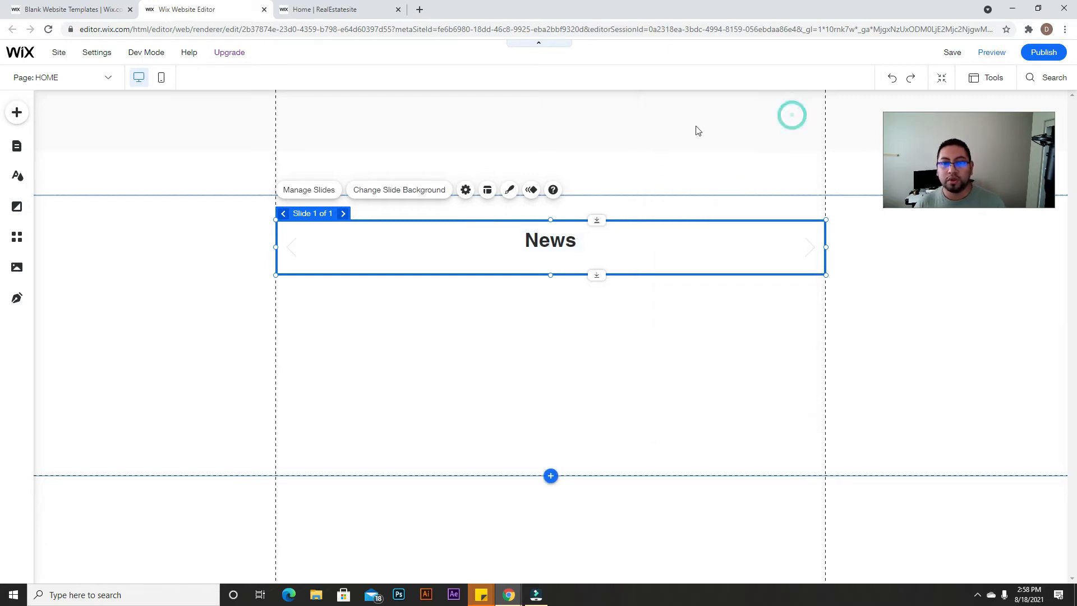
Step: Turn off the slideshow's navigation arrows and slide buttons
click(486, 191)
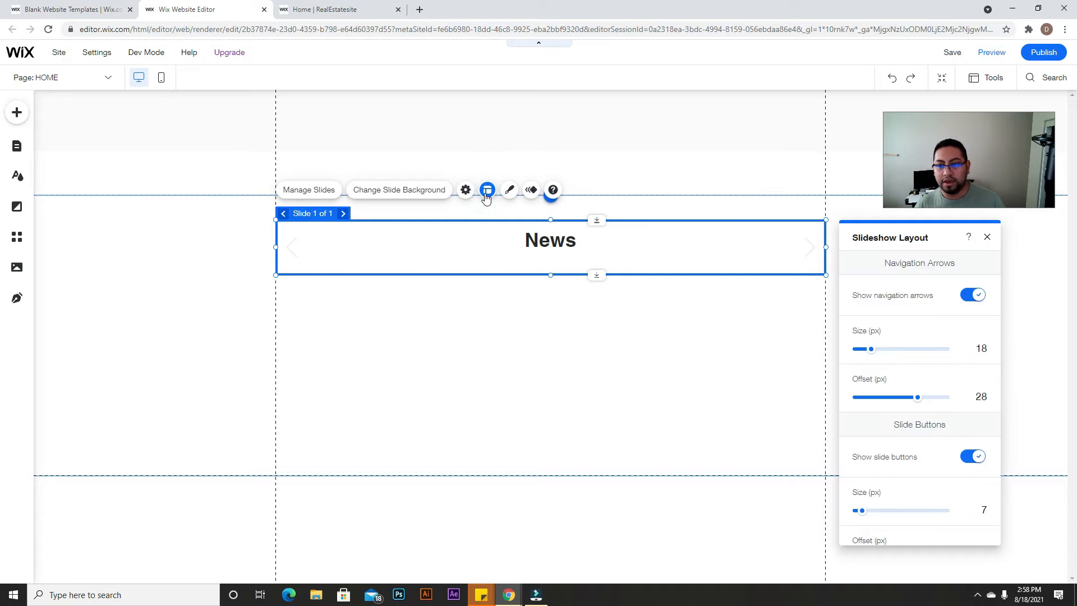
drag(851, 236, 584, 145)
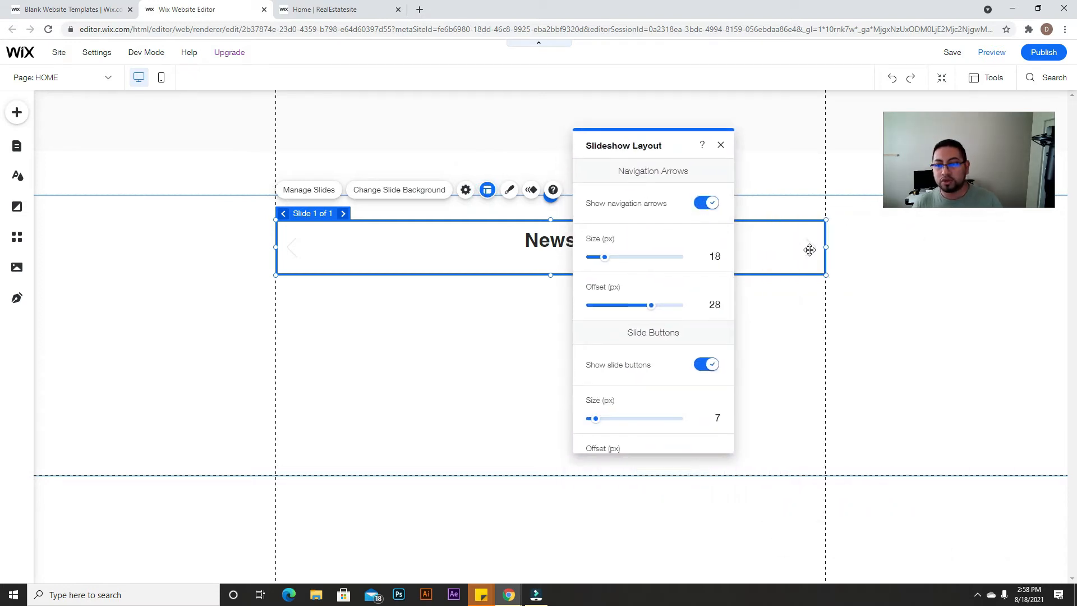
click(706, 204)
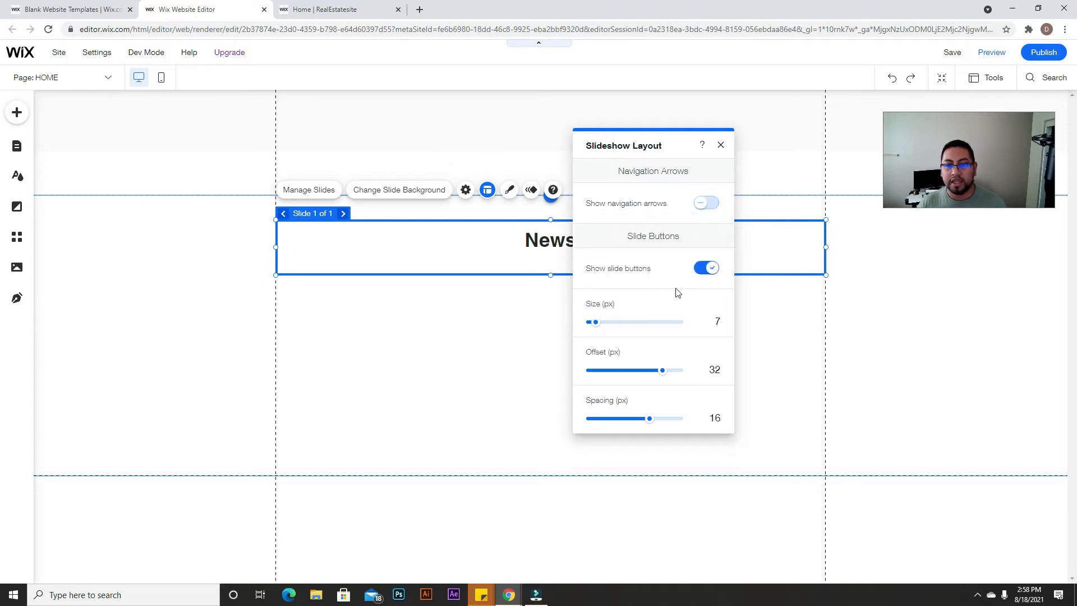
click(703, 269)
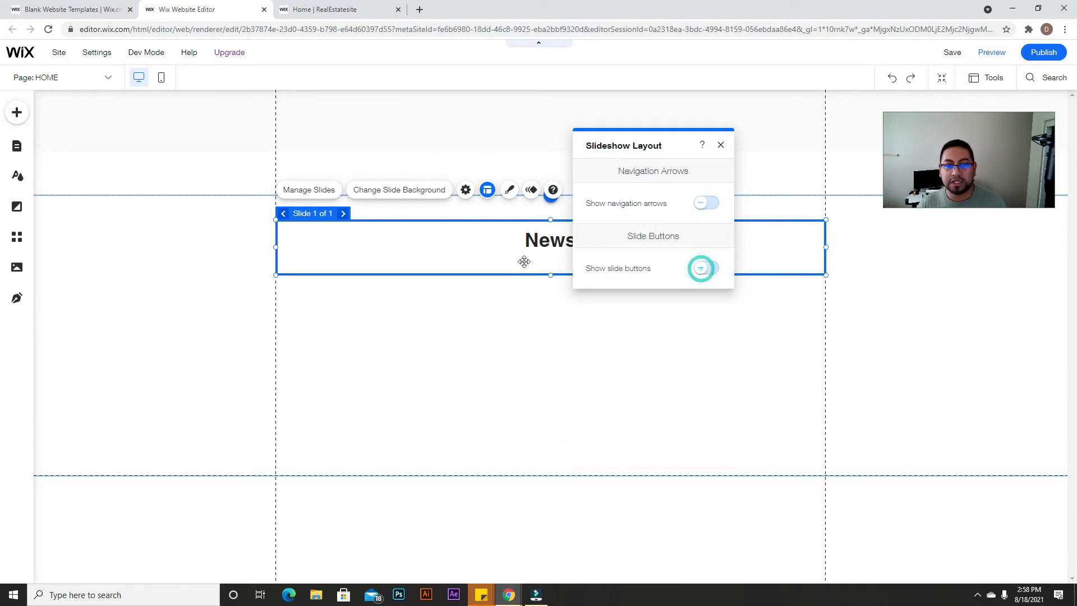
click(720, 147)
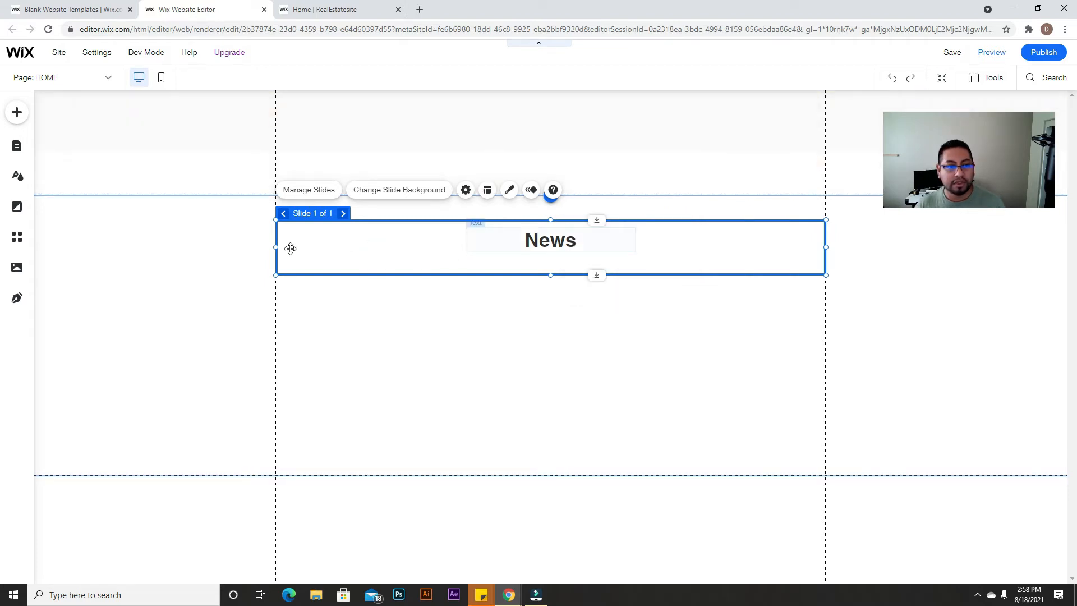
Step: Trim the News slideshow to about 310 × 56 px and recentre its heading
drag(274, 246, 591, 239)
drag(730, 235, 519, 236)
click(572, 267)
drag(575, 273, 576, 252)
drag(692, 235, 662, 236)
drag(465, 234, 490, 235)
mouse_move(565, 235)
mouse_down()
mouse_move(533, 235)
mouse_move(548, 244)
mouse_up()
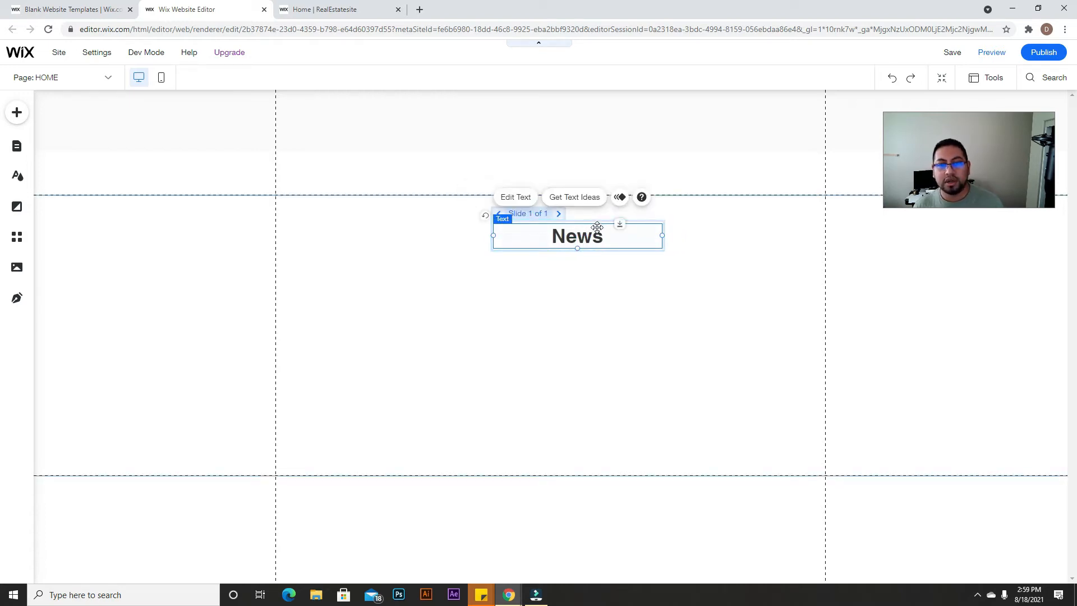
Step: Duplicate Slide 1 three times so the slideshow holds four identical slides
click(603, 339)
click(579, 219)
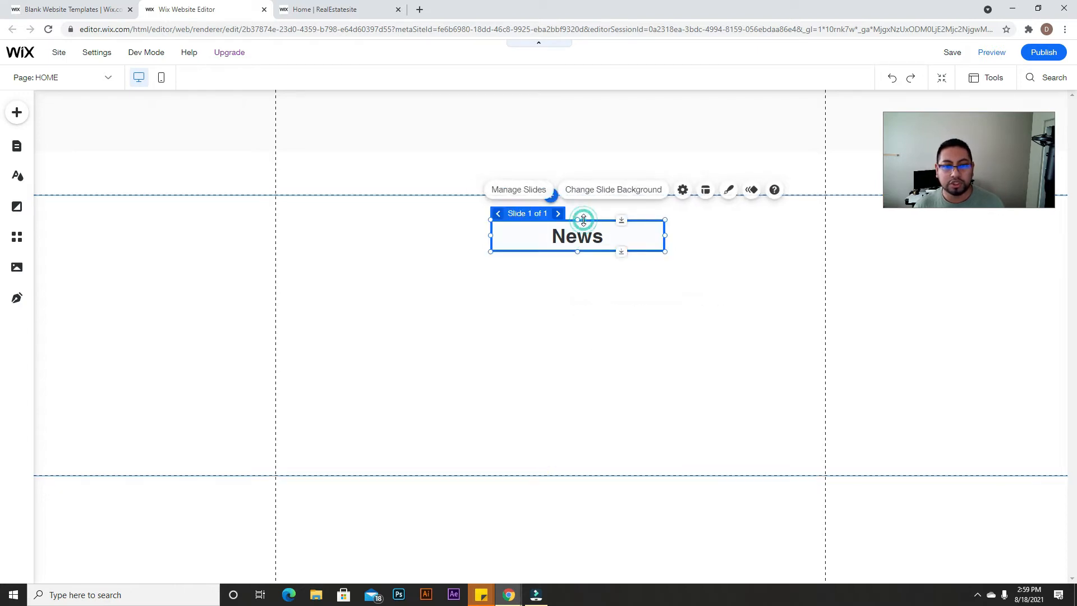
click(524, 190)
click(820, 266)
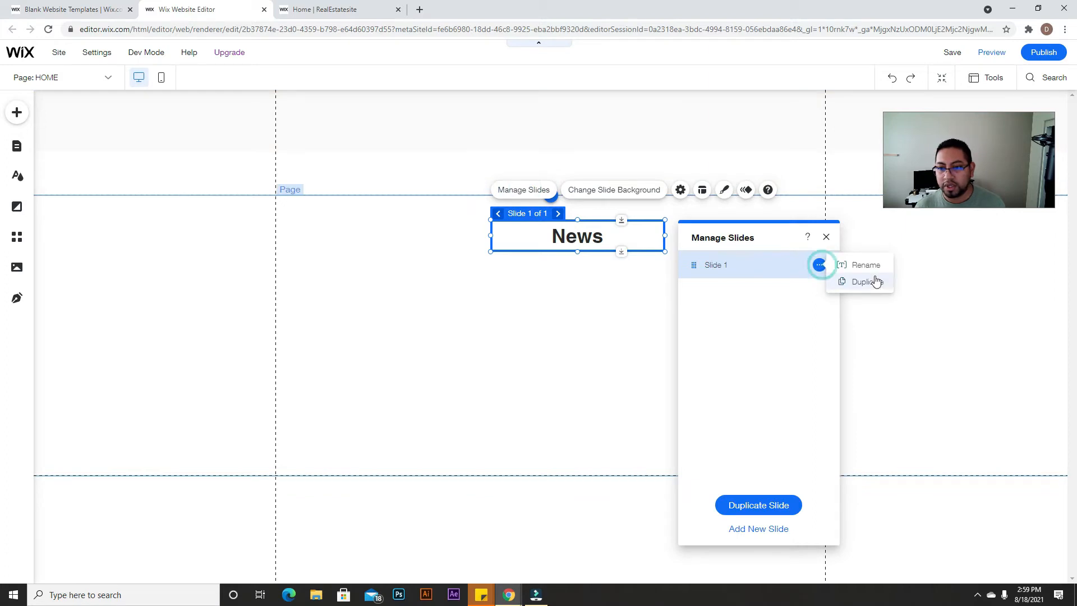
click(885, 291)
click(820, 291)
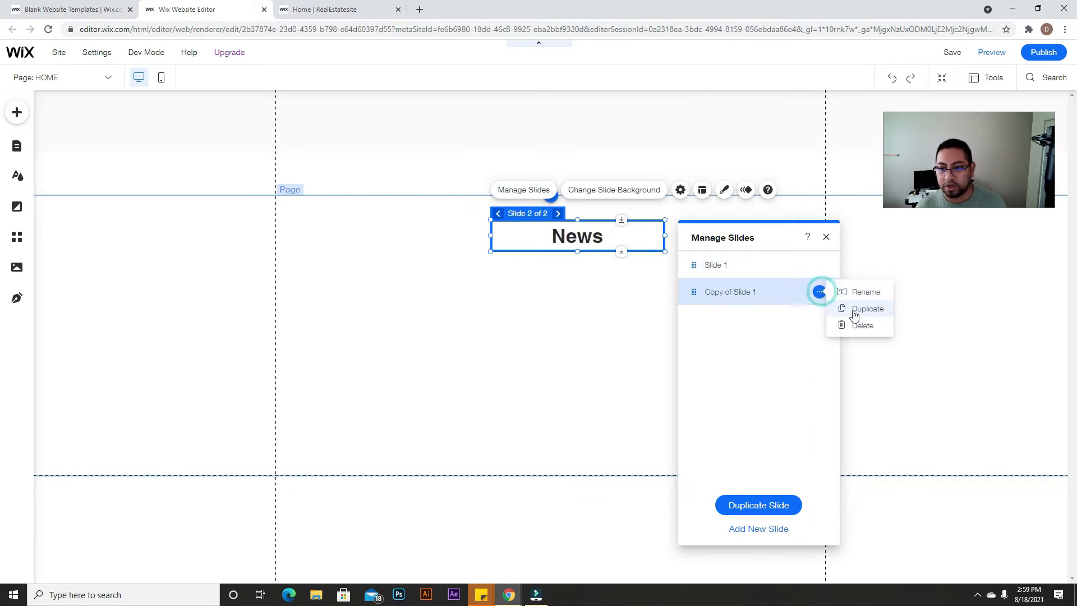
click(853, 310)
click(819, 319)
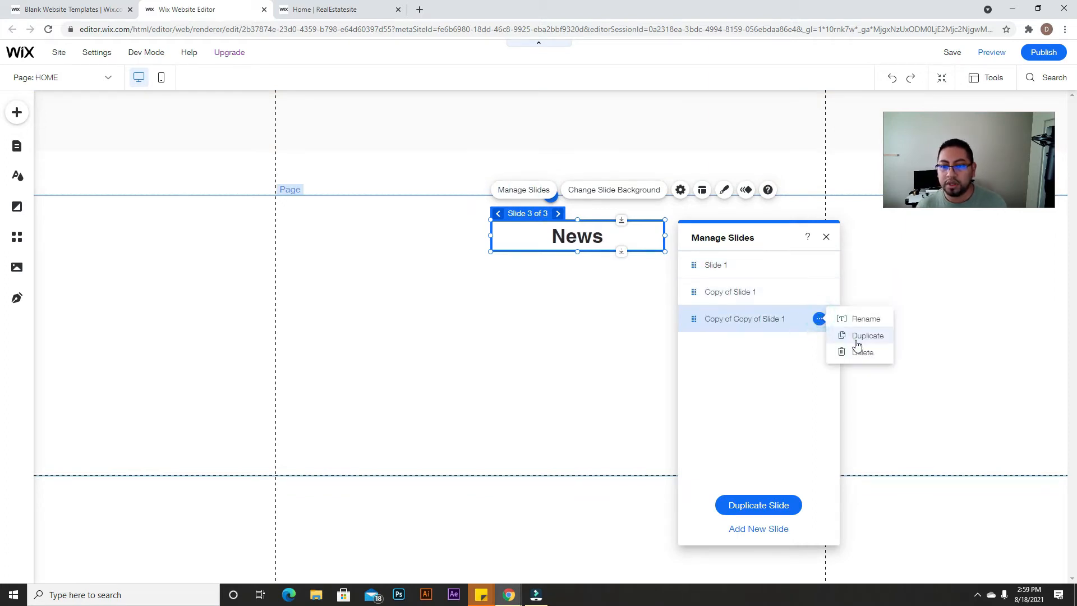
click(855, 338)
Step: Go to the second slide and begin editing its heading
click(820, 291)
click(735, 289)
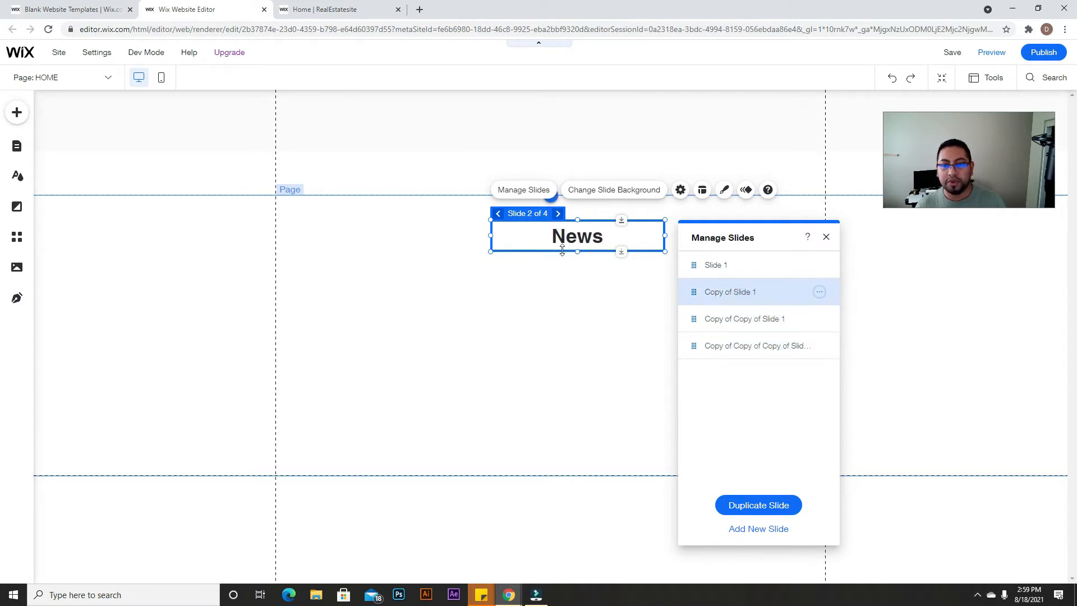
double_click(595, 236)
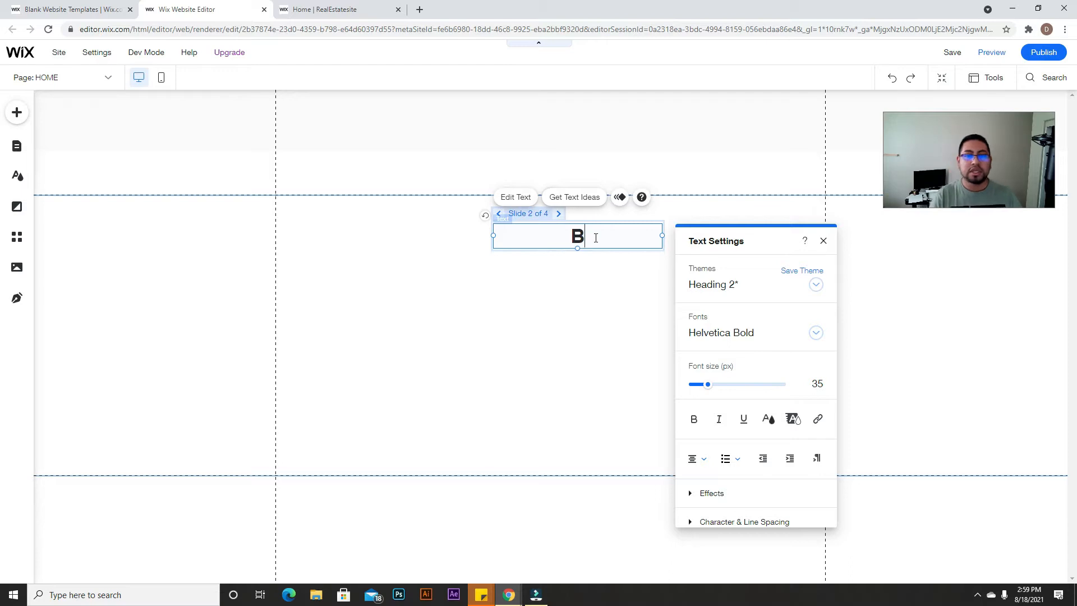
Step: Retitle the second and third slide headings to 'Blog' and 'Hours'
click(558, 213)
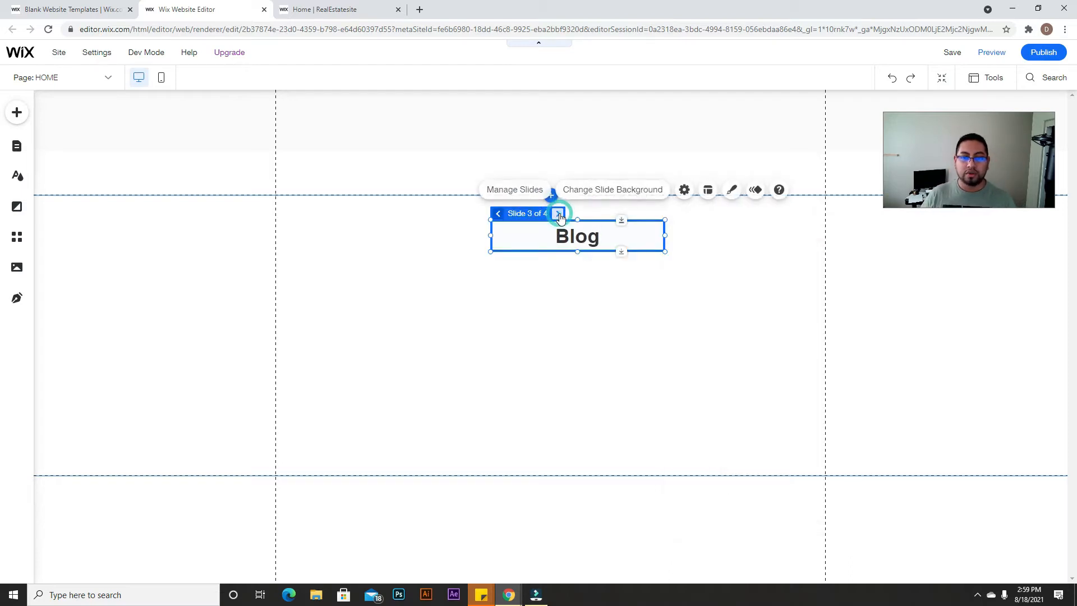
double_click(577, 247)
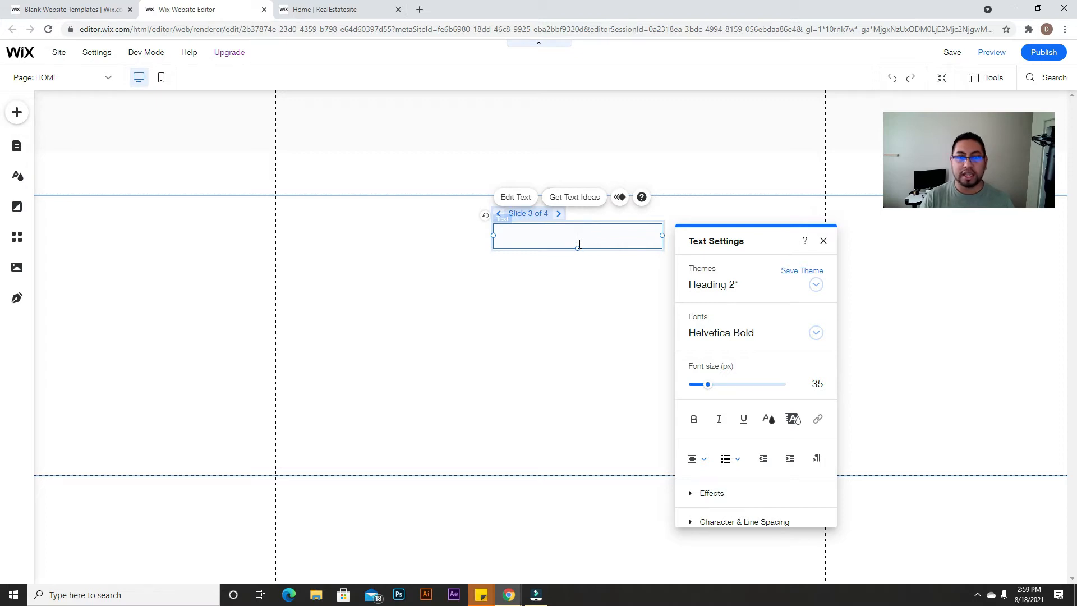
click(559, 214)
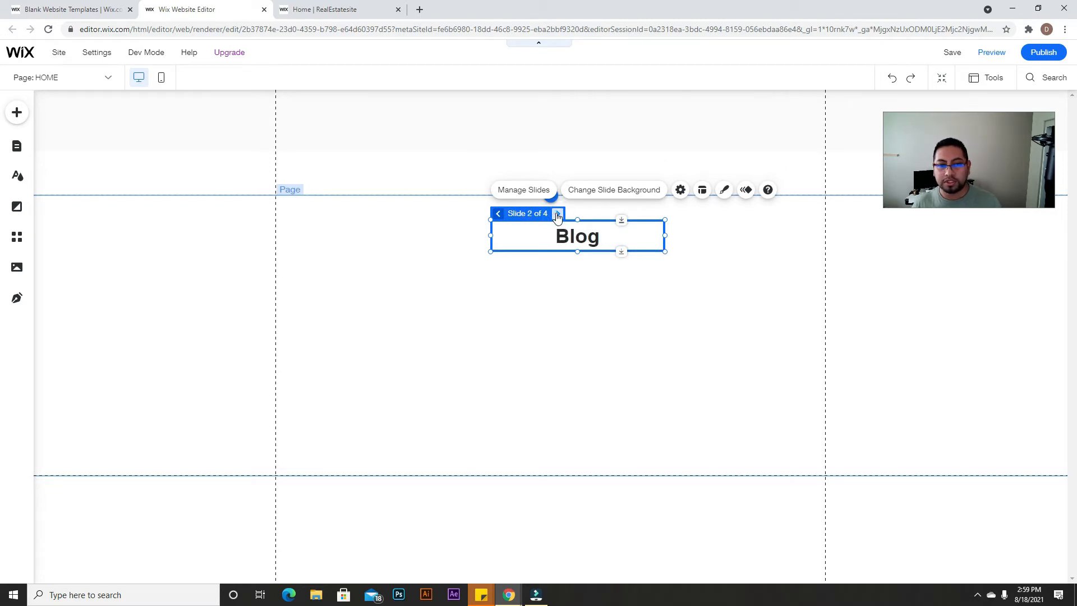
click(596, 230)
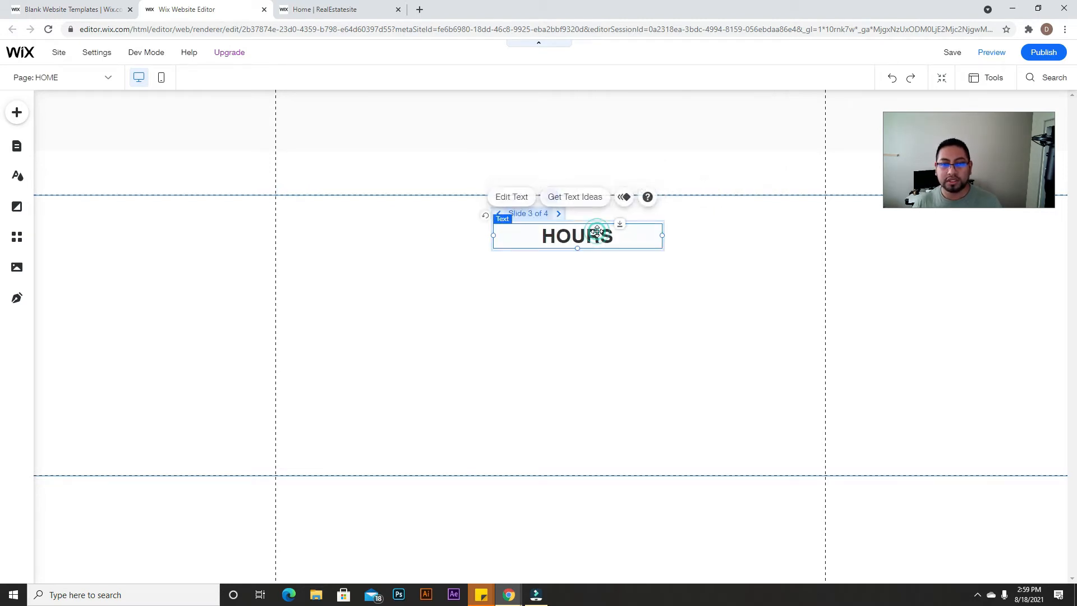
double_click(597, 231)
text(h)
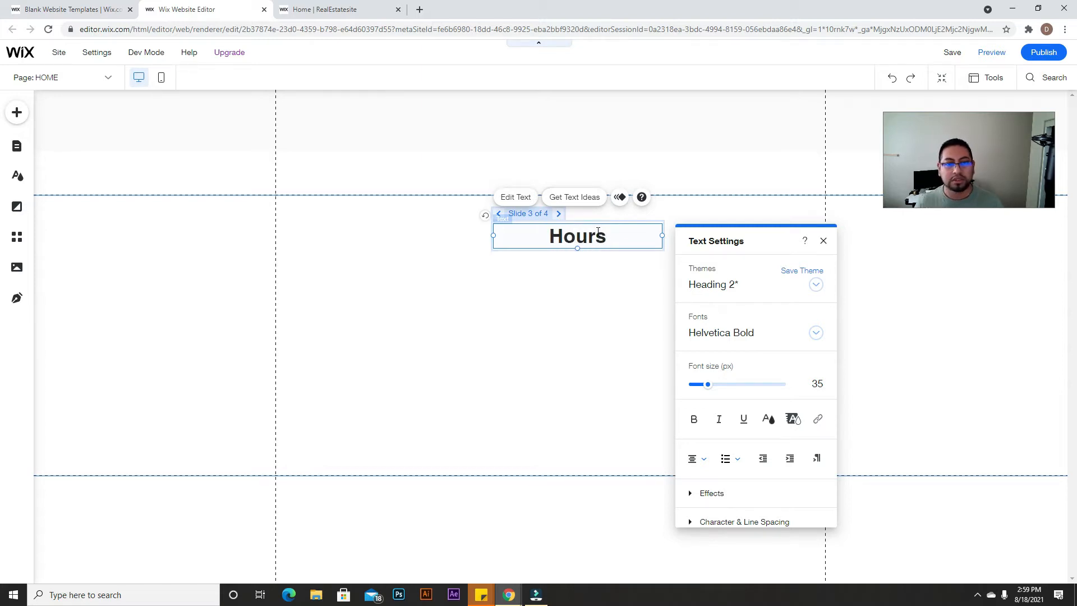
Step: Change the fourth slide's heading to 'Updates' and reselect the whole slideshow
click(559, 213)
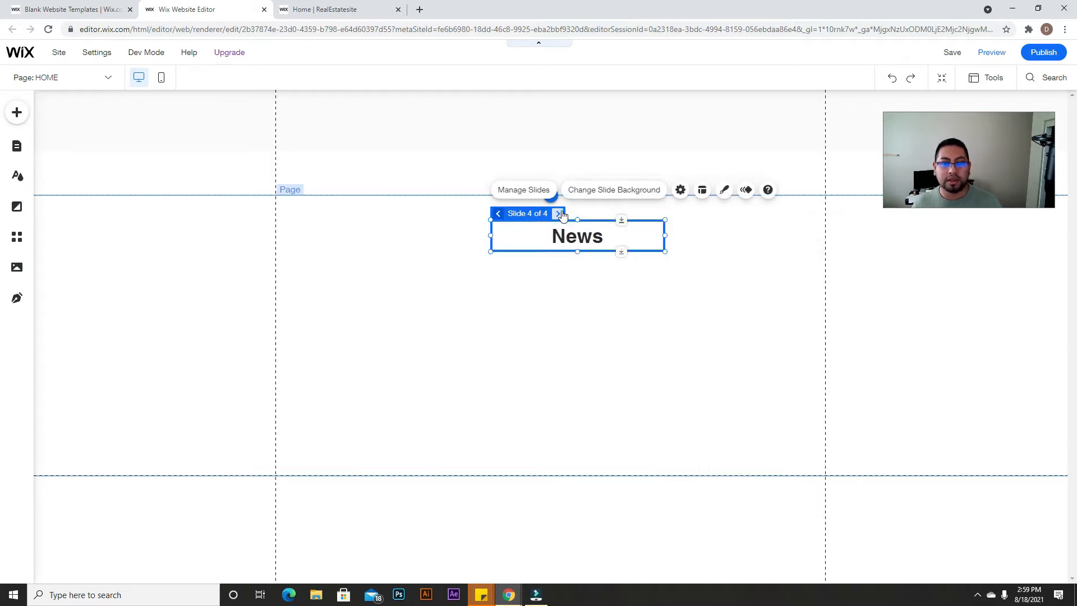
double_click(585, 235)
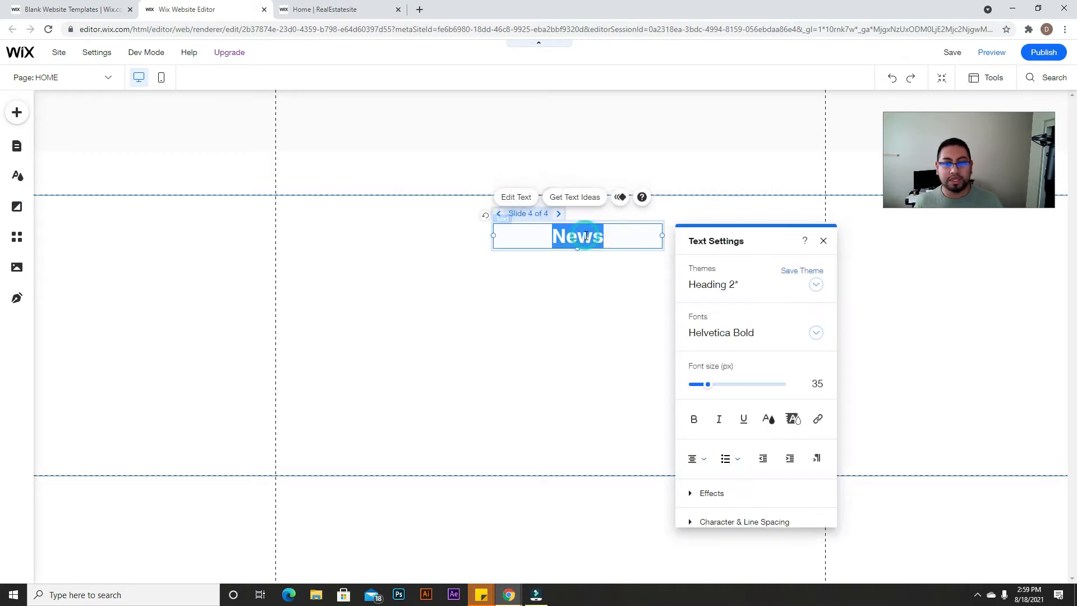
text(Updates)
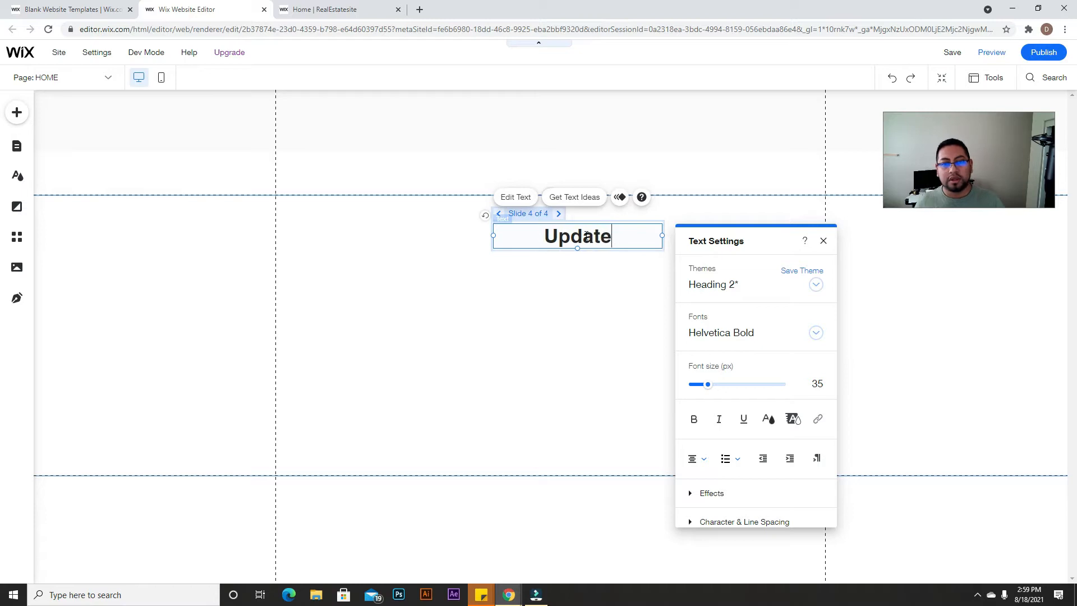
click(823, 241)
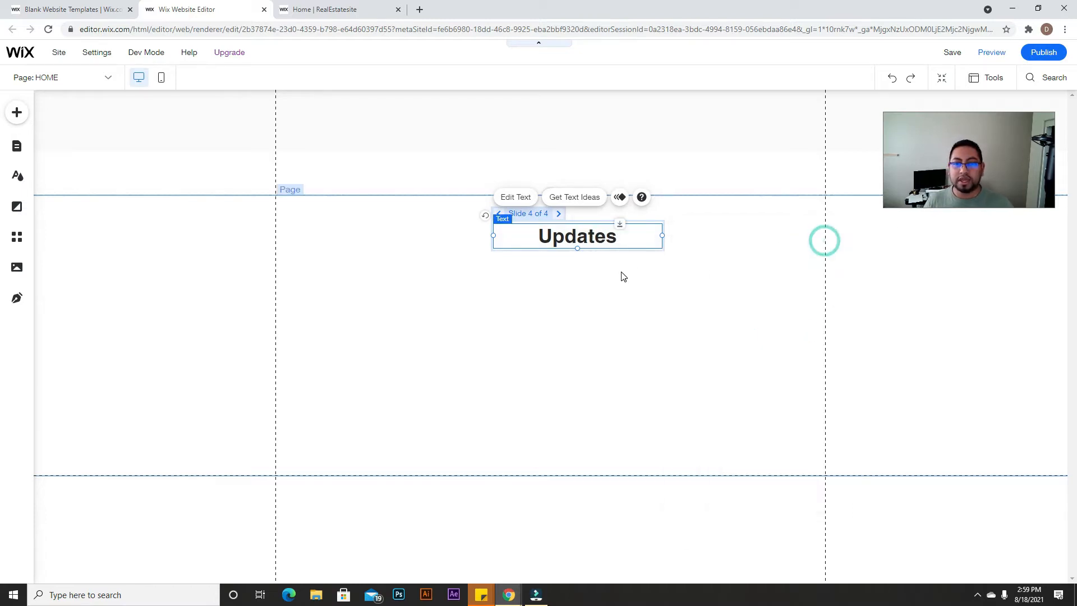
click(690, 231)
click(660, 223)
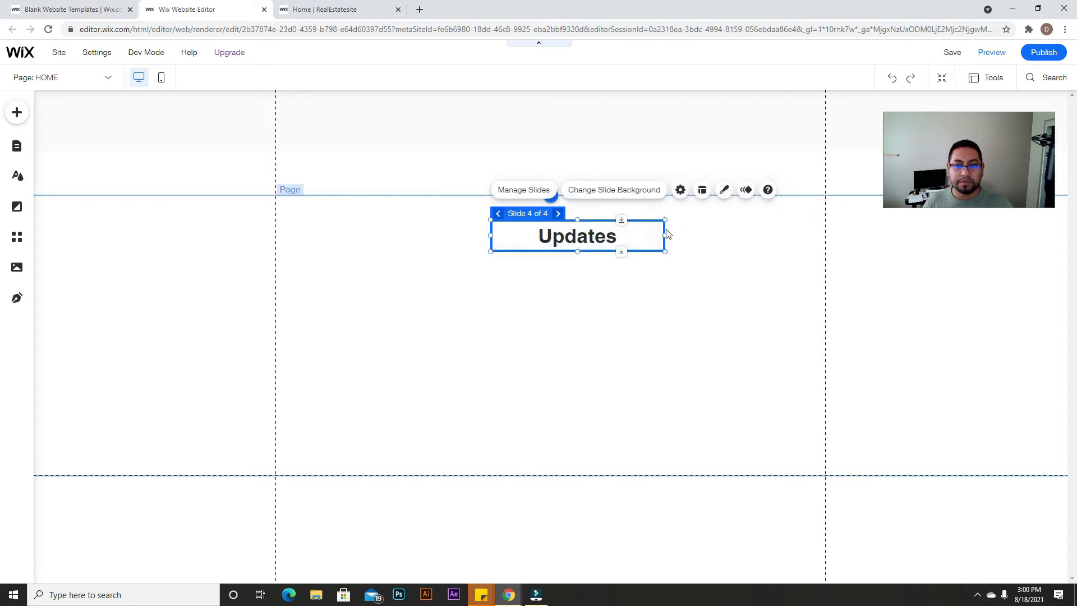
Step: Attach the heading slideshow to the top strip, shorten that strip, and preview the site
drag(663, 227, 635, 102)
click(690, 118)
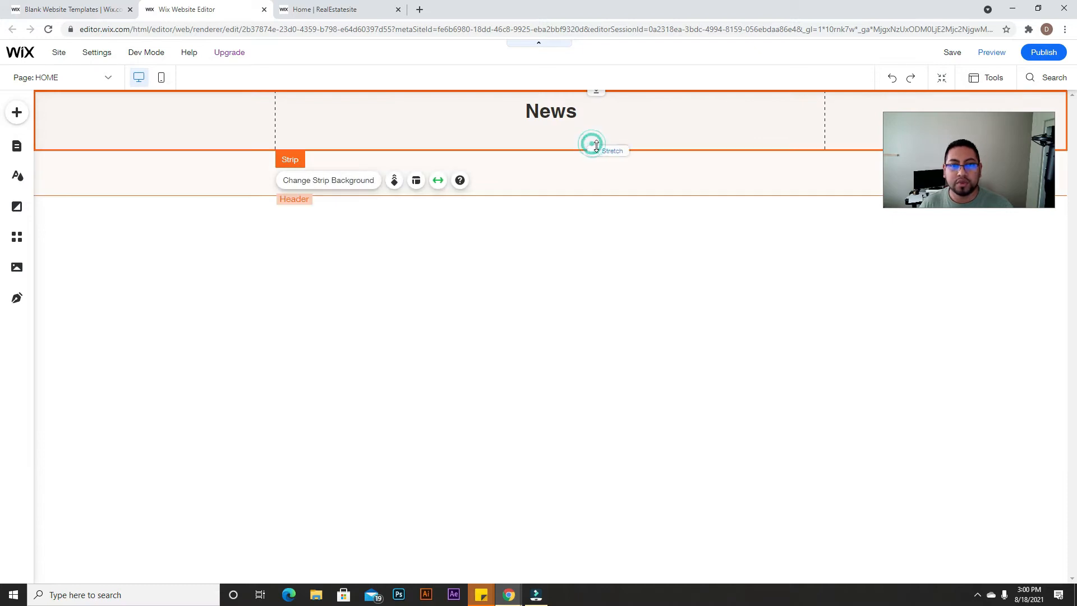
drag(598, 147, 598, 130)
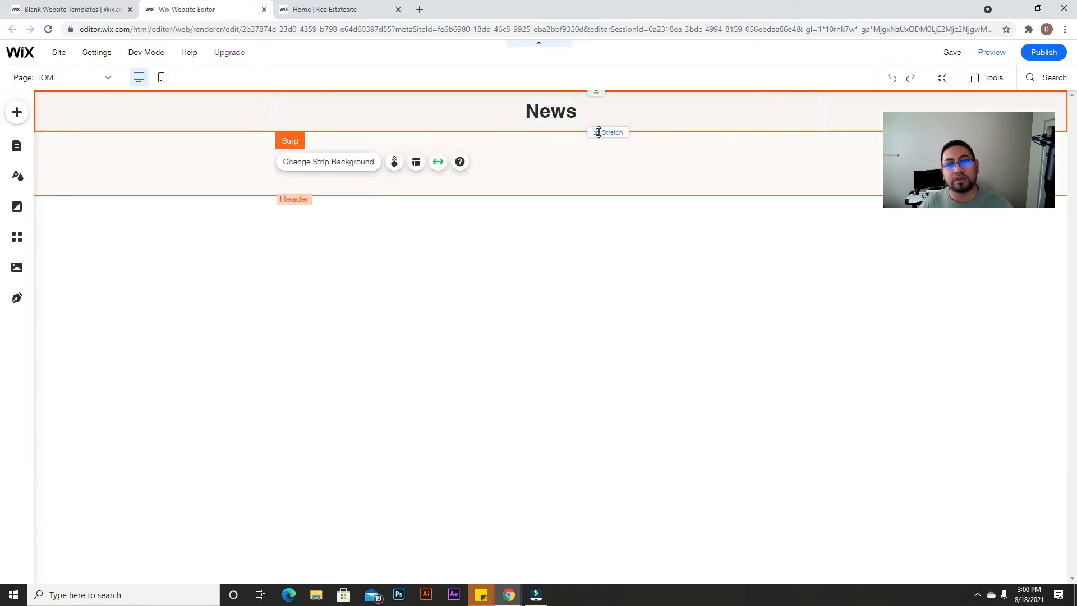
click(993, 53)
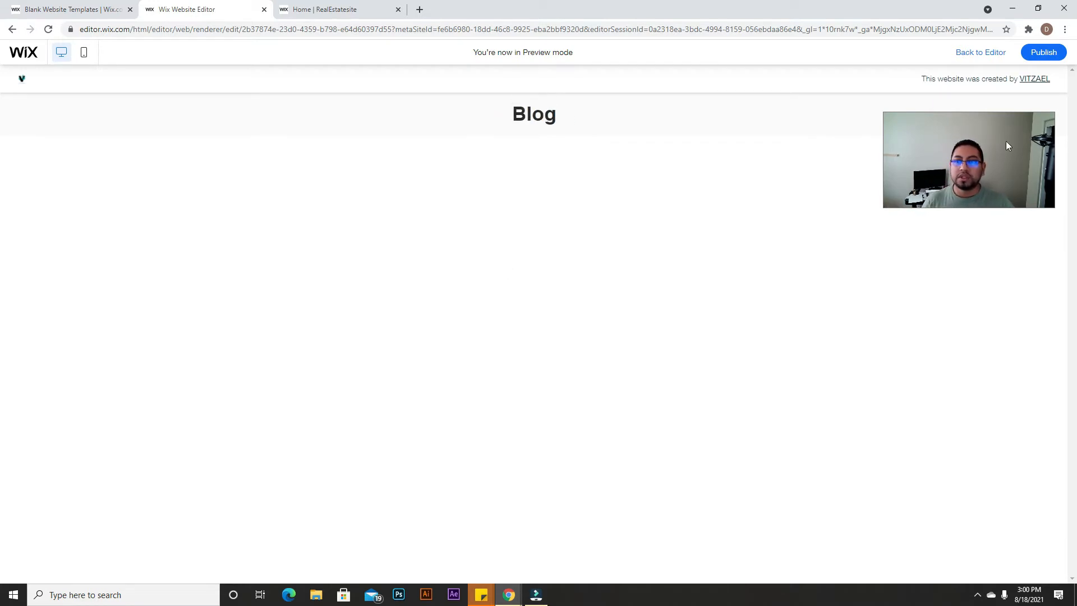
Step: Return from Preview to the Editor and select the page header
click(989, 51)
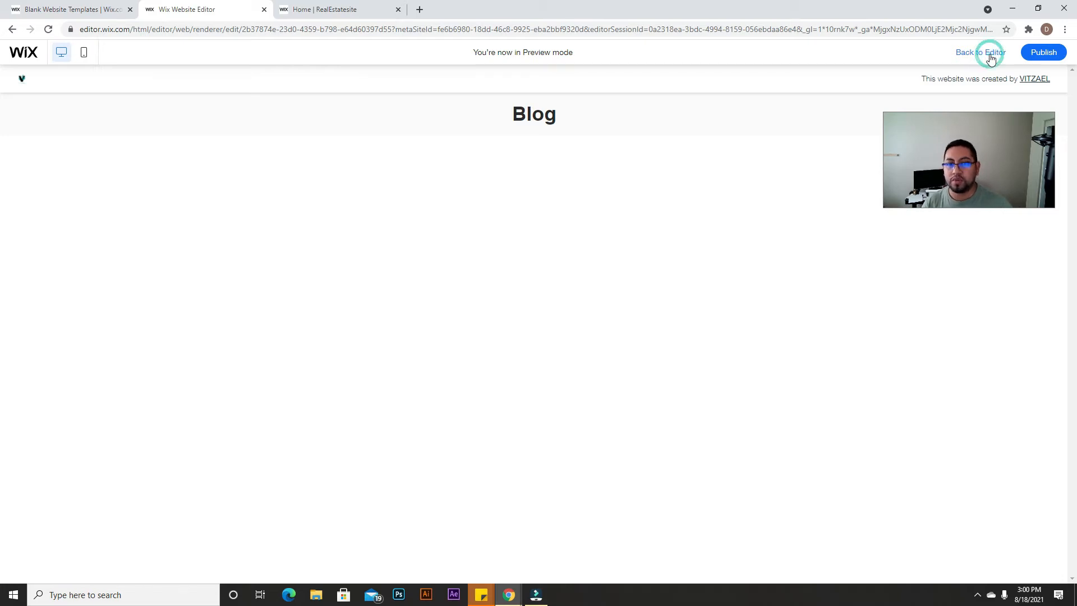
click(649, 159)
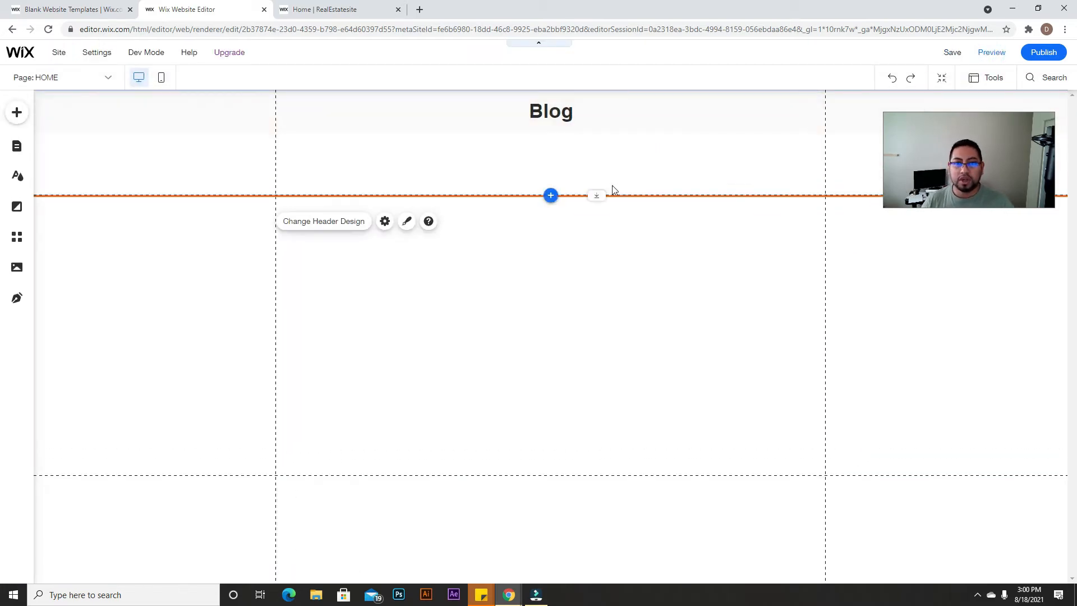
Step: Shorten the header to 170 px and add a new blank strip below it
drag(608, 194, 604, 161)
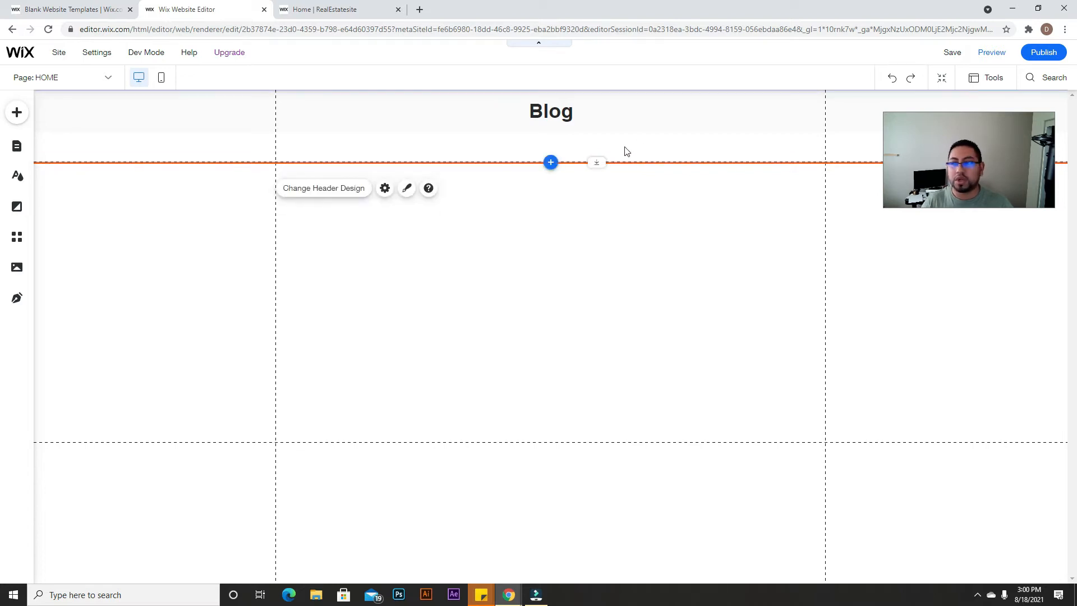
click(17, 121)
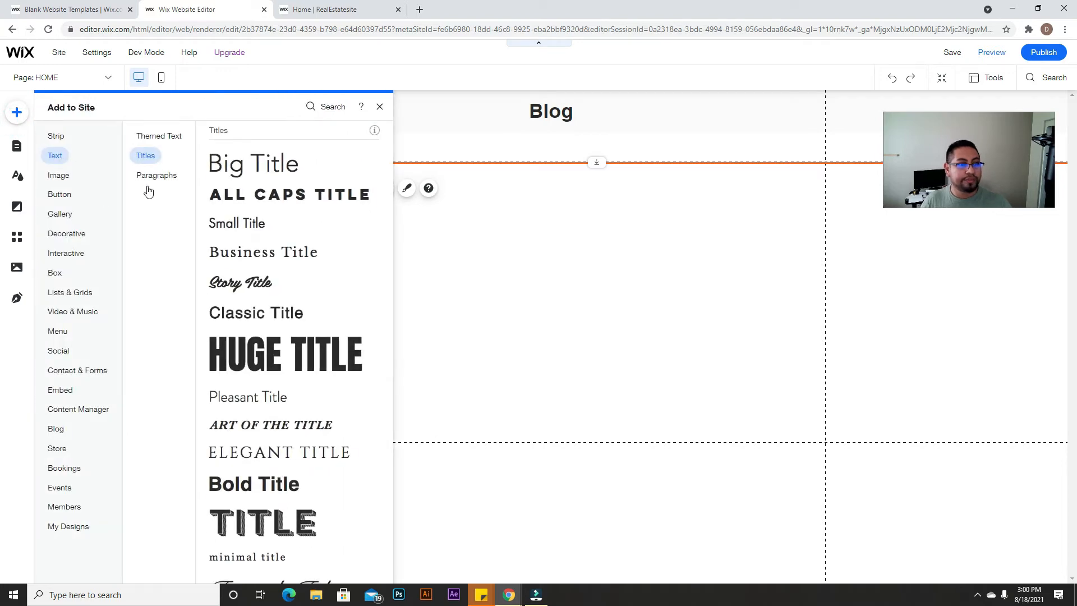
mouse_move(53, 137)
drag(257, 250, 476, 298)
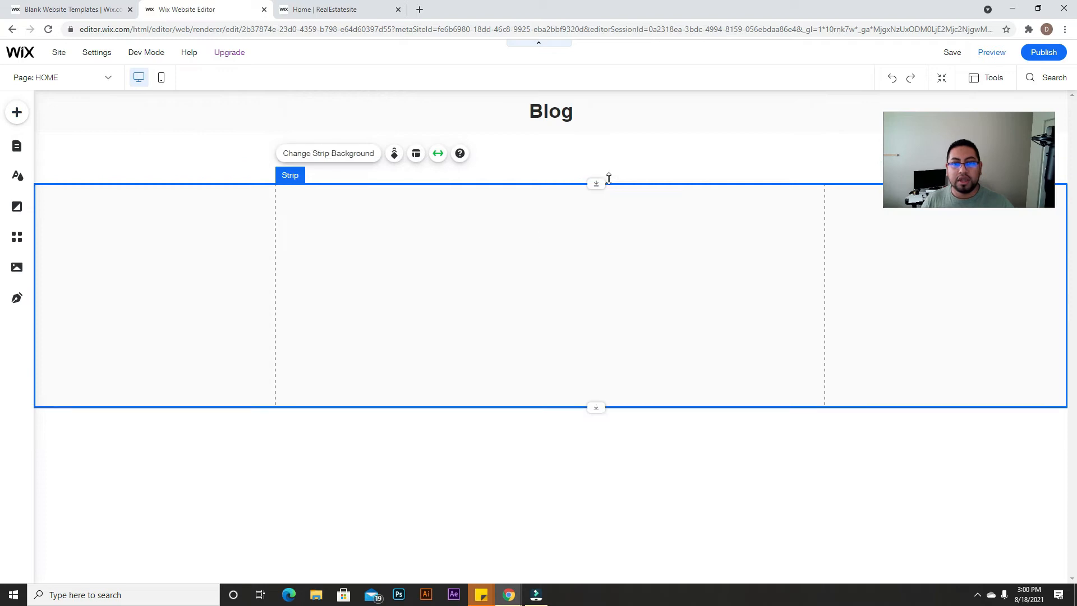
Step: Butt the new strip's top edge against the header and make the strip taller
drag(604, 184, 604, 161)
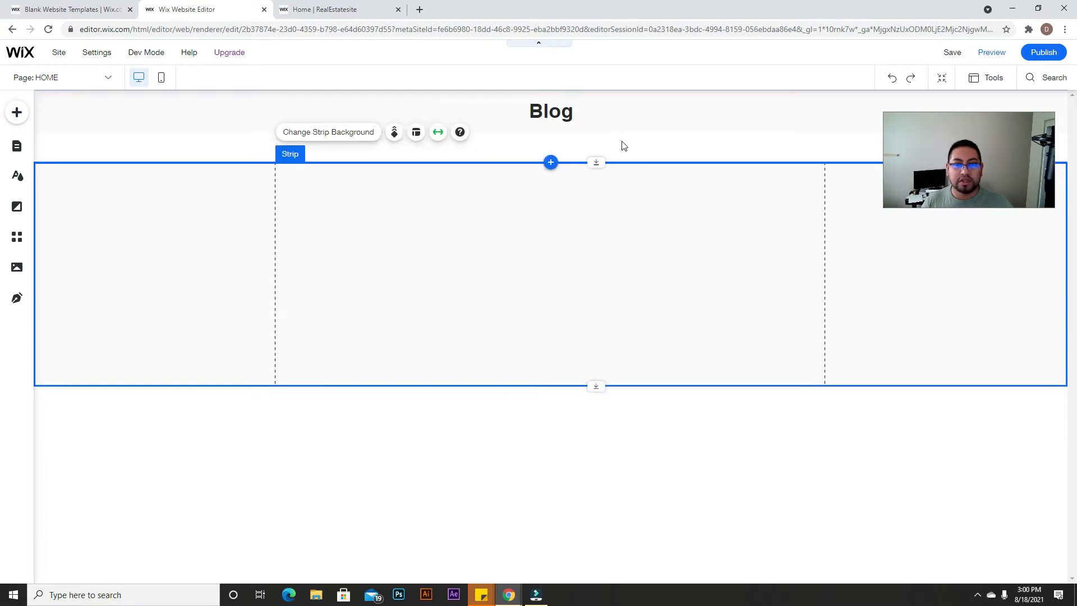
click(622, 145)
click(624, 207)
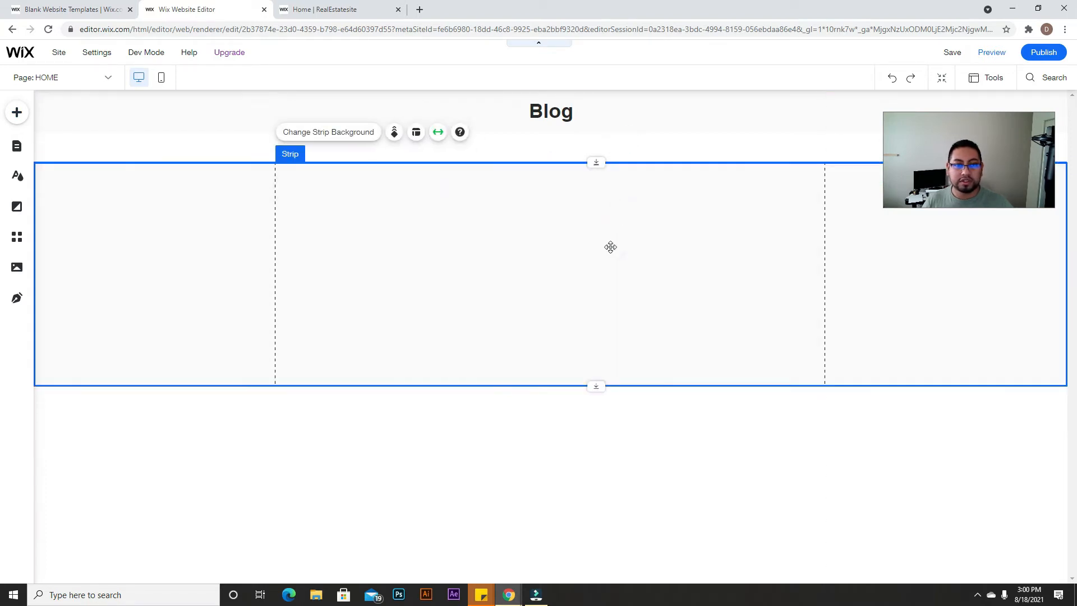
drag(597, 390, 597, 434)
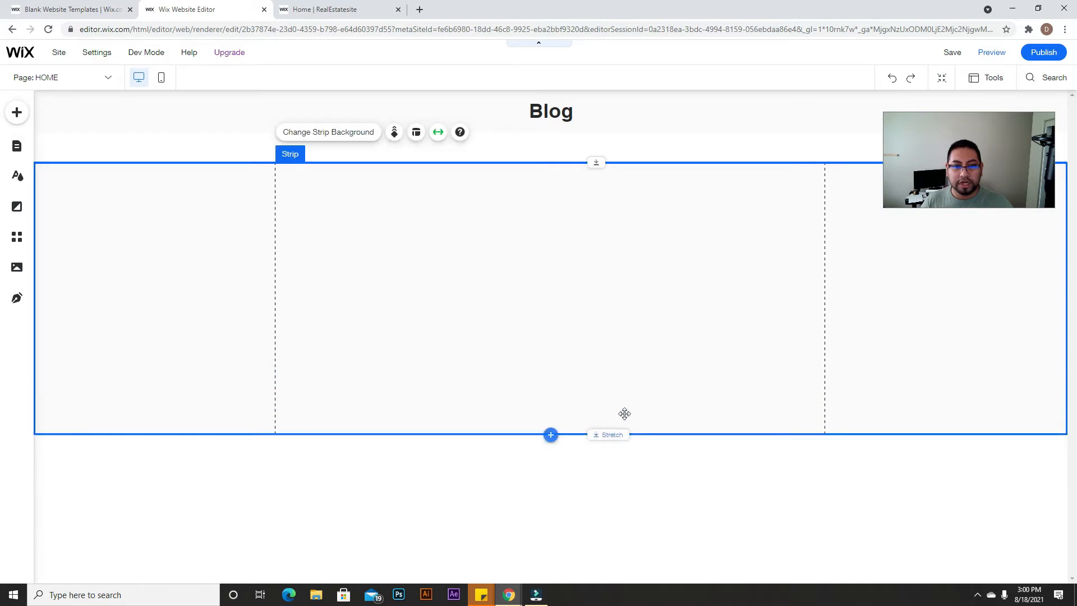
click(416, 133)
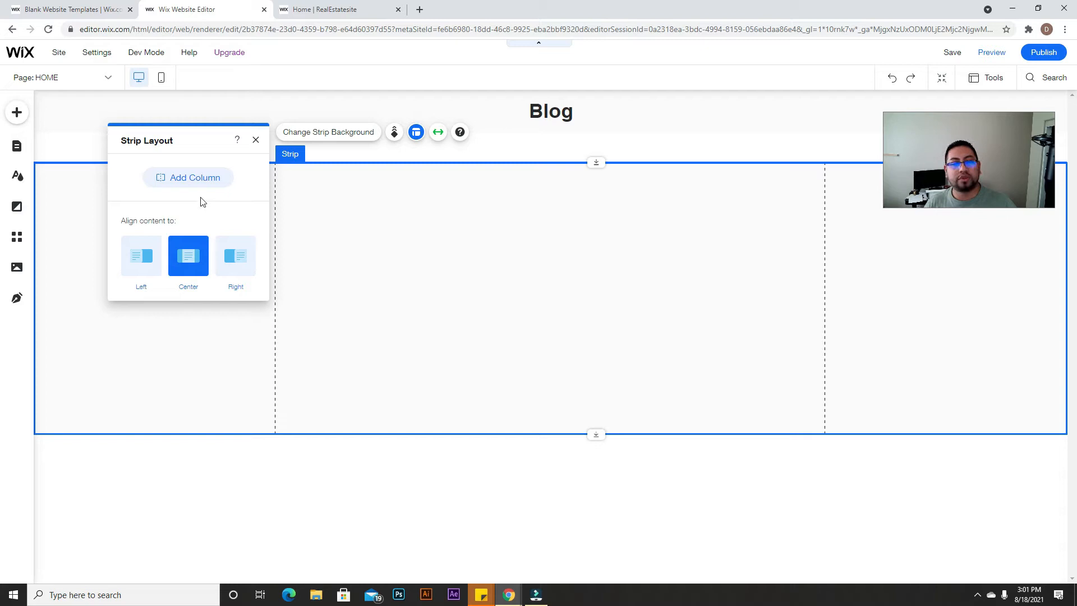
Step: Add two columns to the blank strip, giving it three columns
click(192, 177)
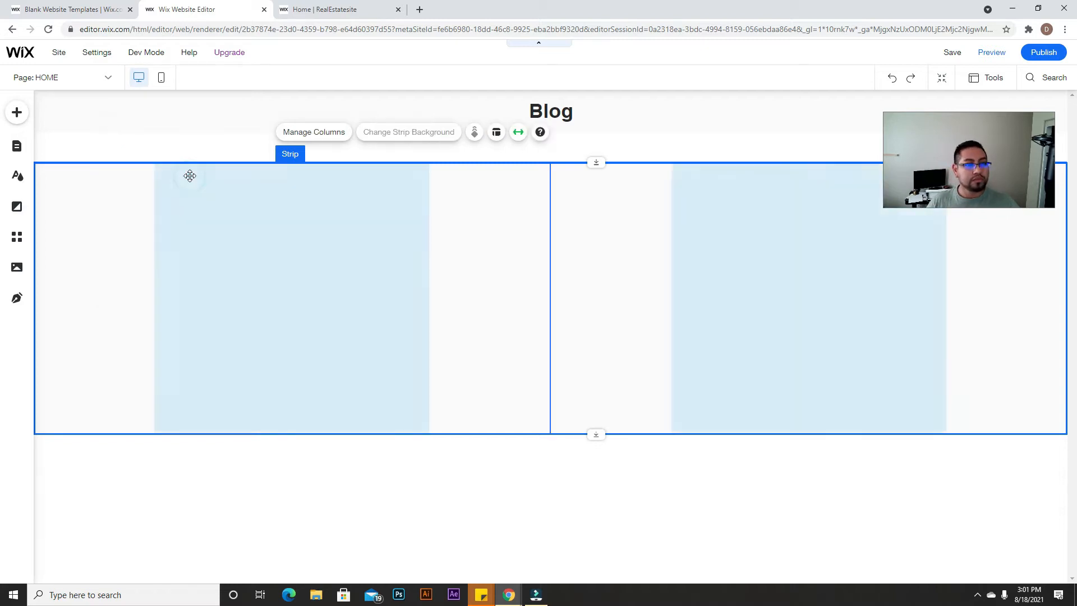
click(629, 268)
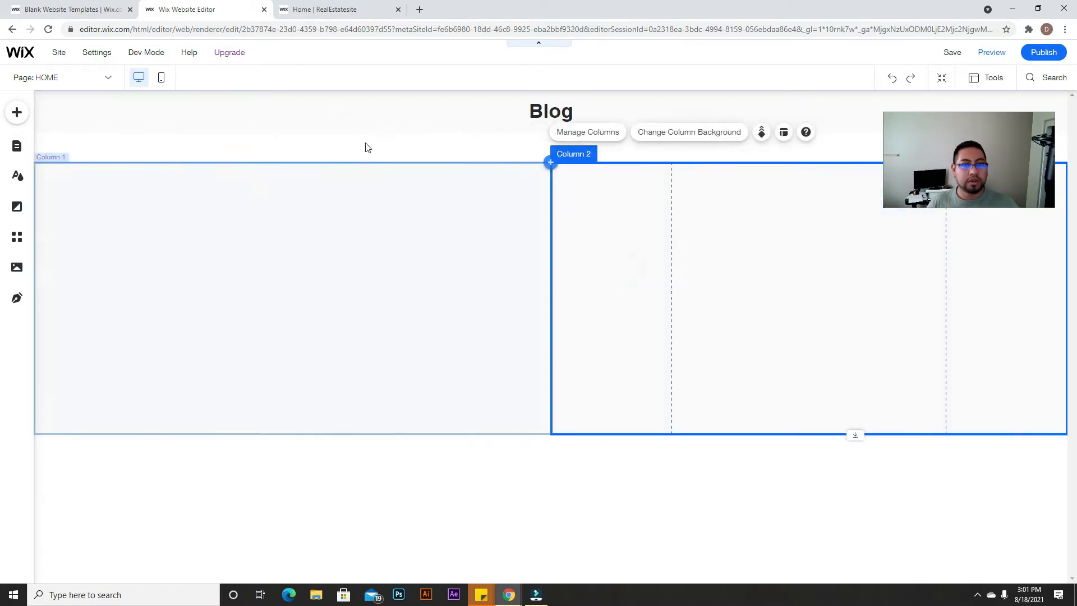
click(599, 138)
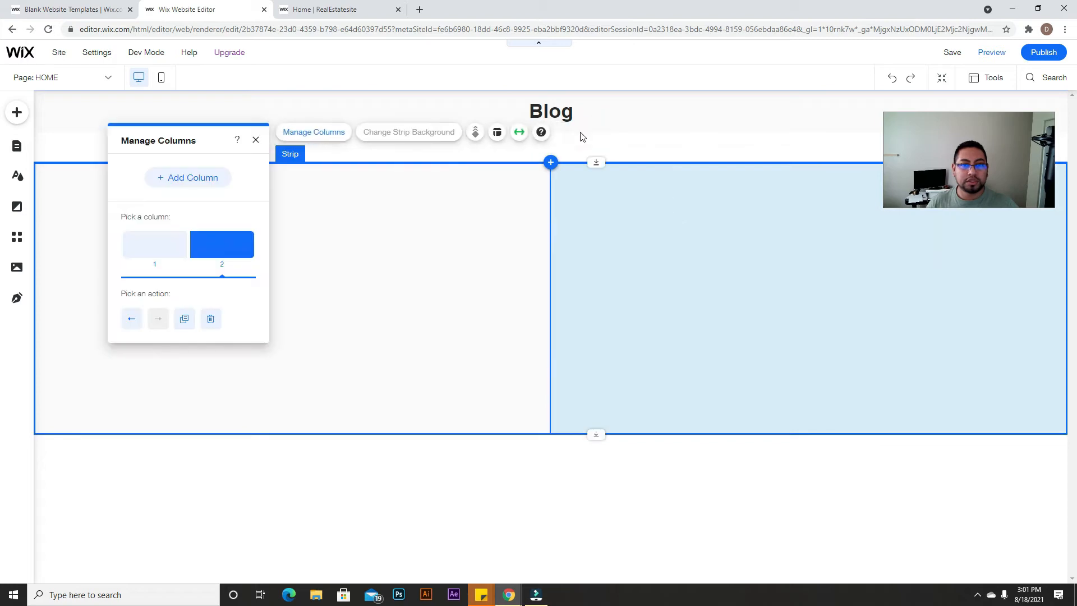
click(202, 183)
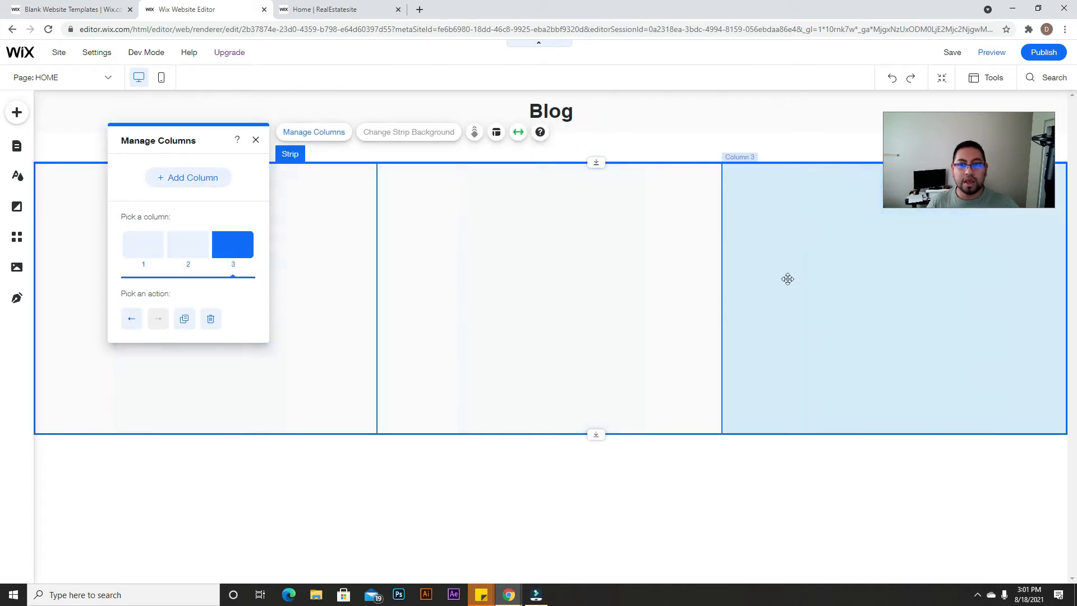
Step: Set the column proportions to roughly 12%, 76% and 12%
click(497, 134)
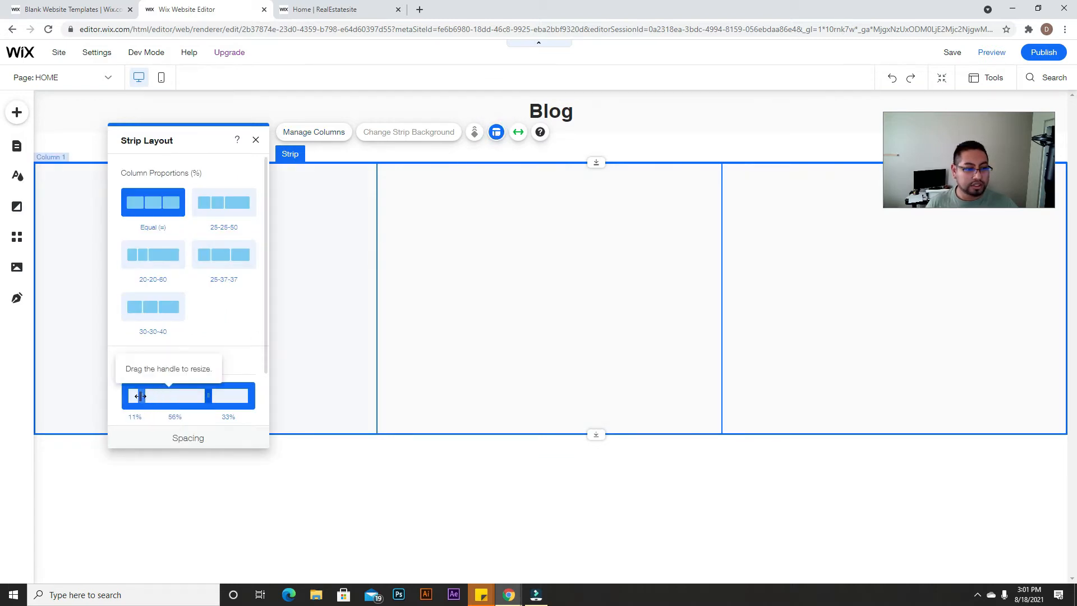
drag(140, 396, 141, 396)
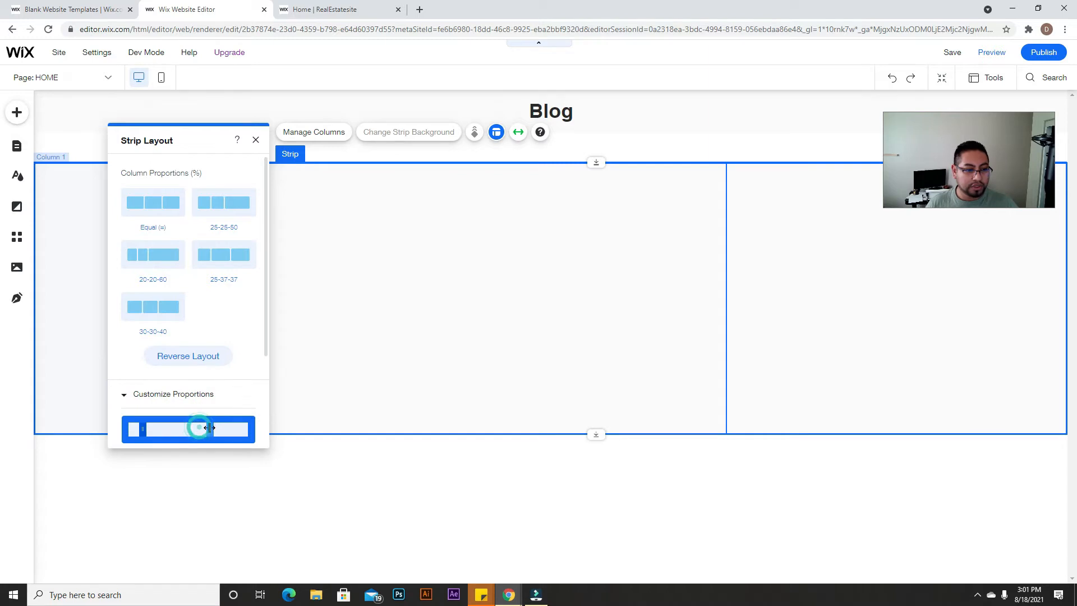
drag(210, 430, 222, 430)
scroll(221, 393, down, 2)
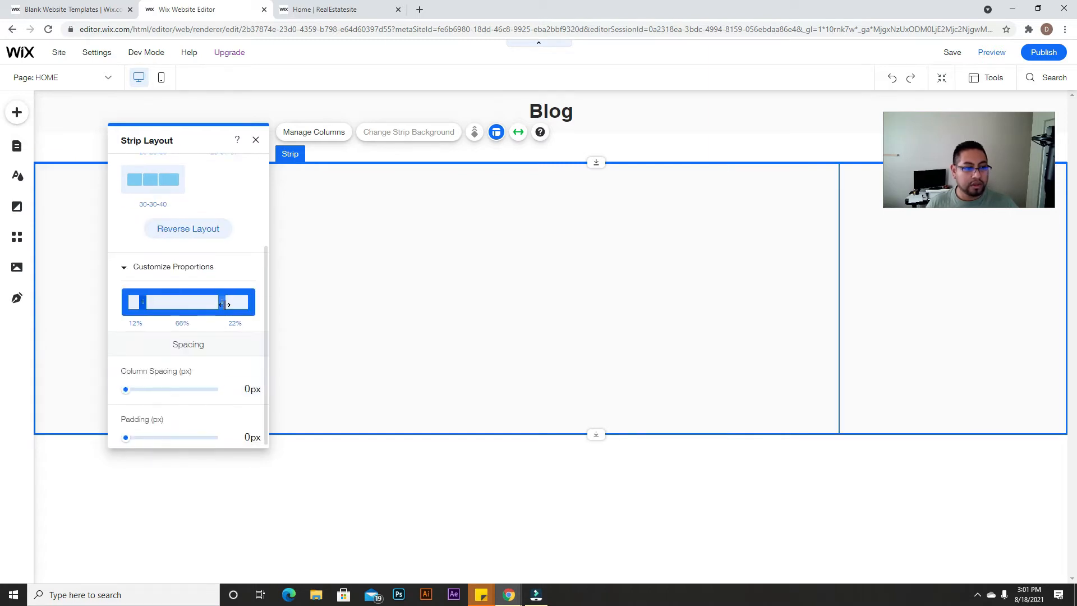
drag(222, 303, 238, 303)
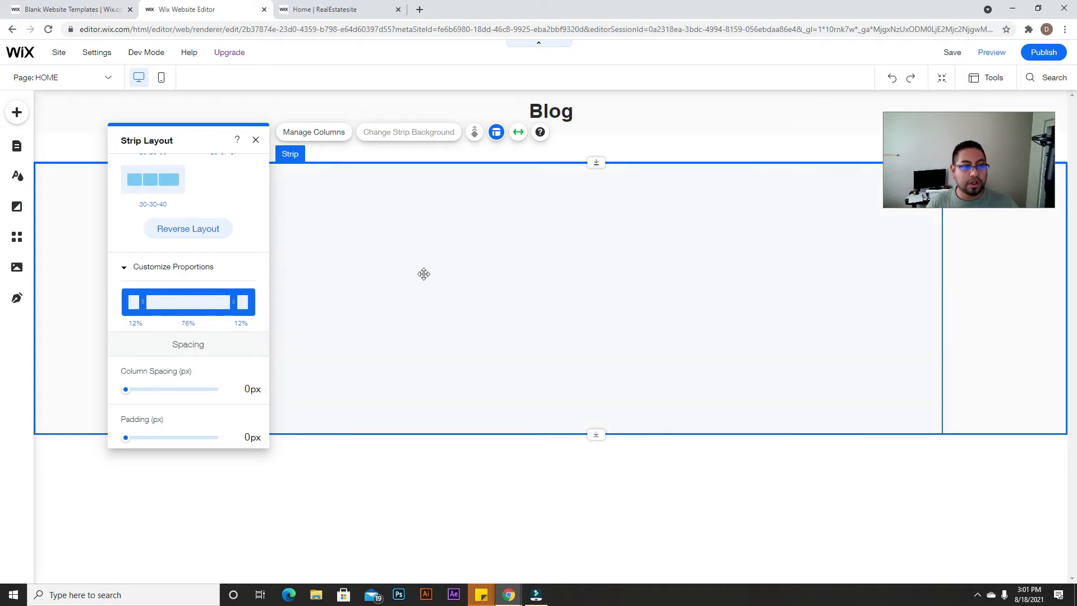
click(254, 141)
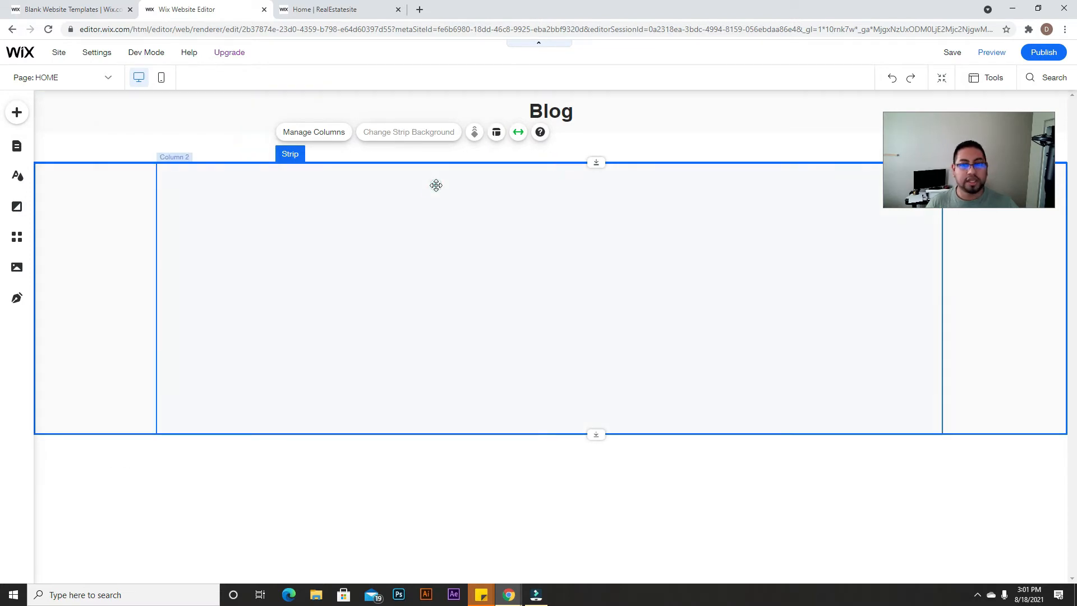
Step: Select each of the strip's three columns in turn to inspect the layout
click(436, 185)
click(1012, 274)
click(689, 286)
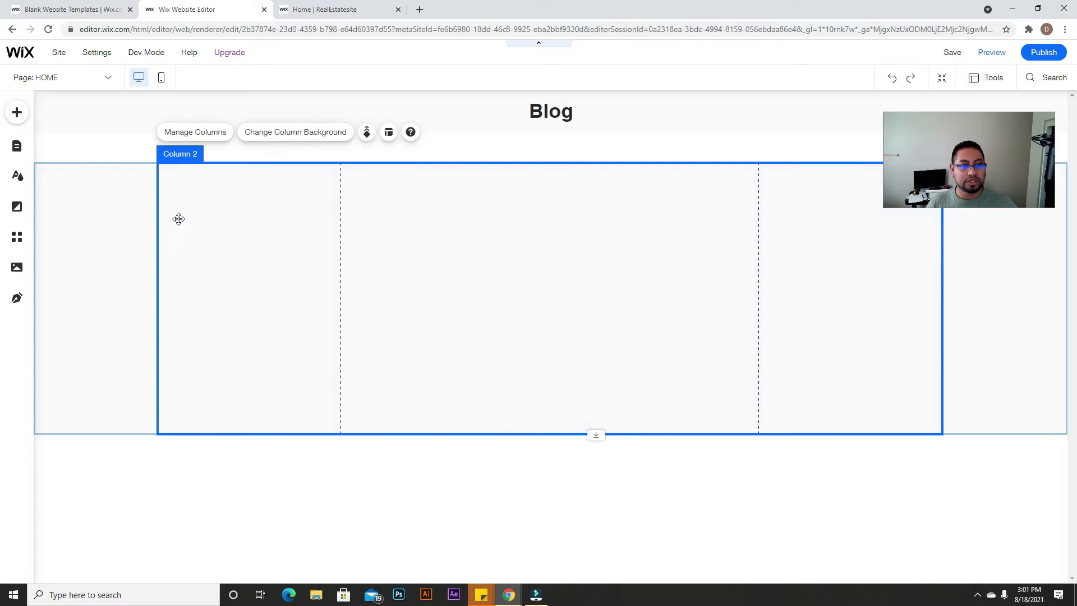
click(117, 219)
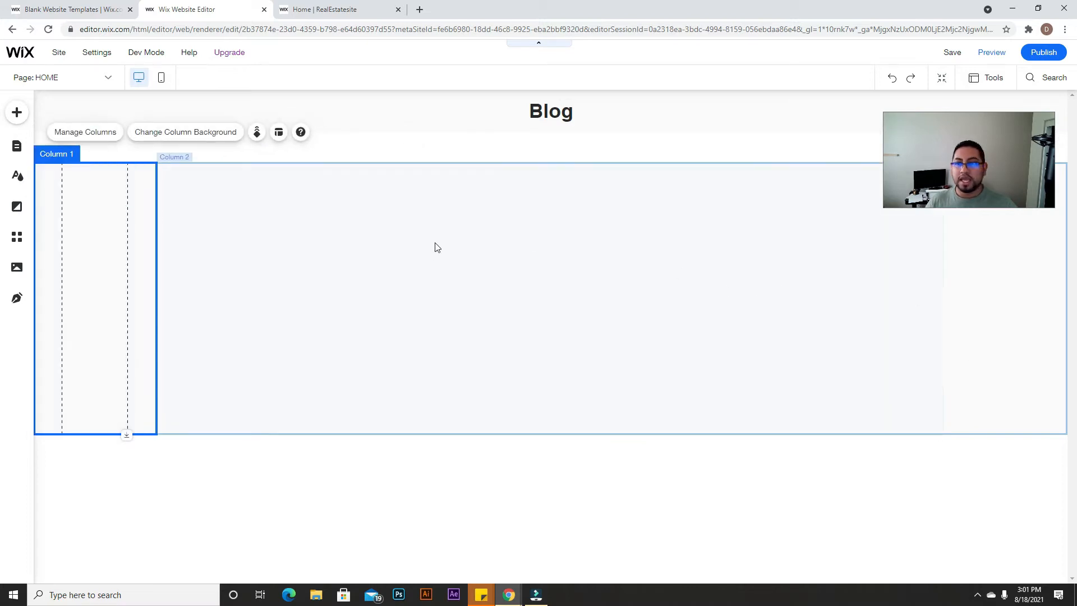
click(815, 289)
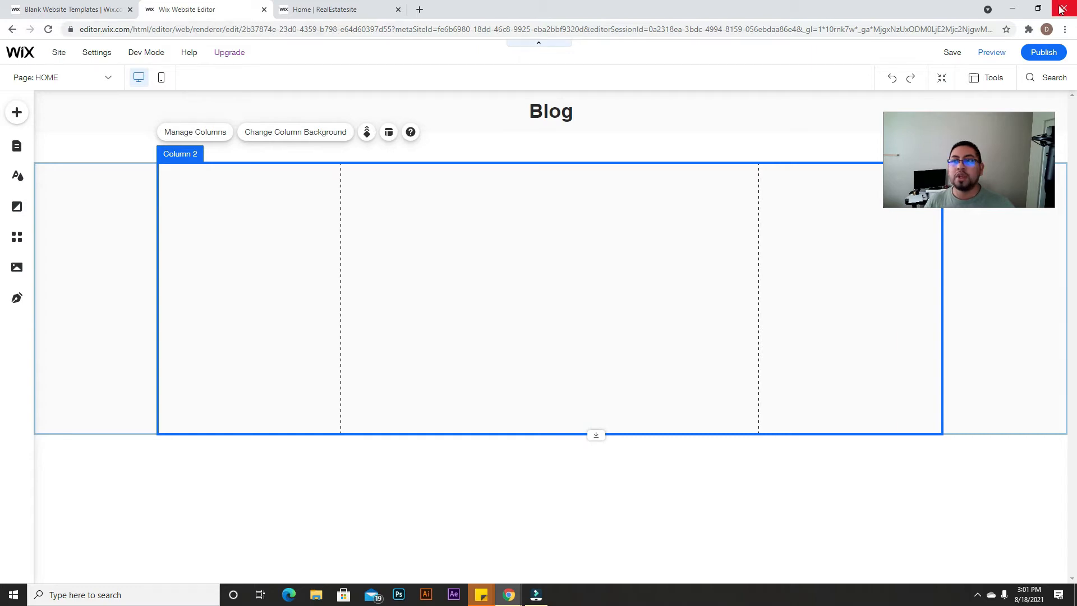
Step: Preview the site from a separate, resized editor window, then merge it back and return to editing
drag(233, 7, 322, 62)
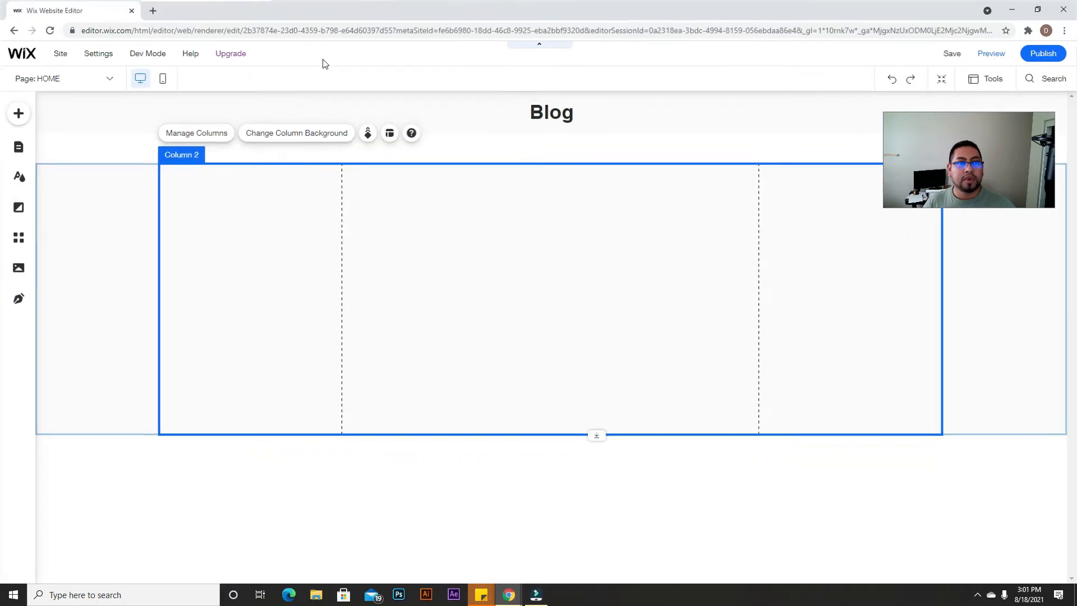
click(1038, 8)
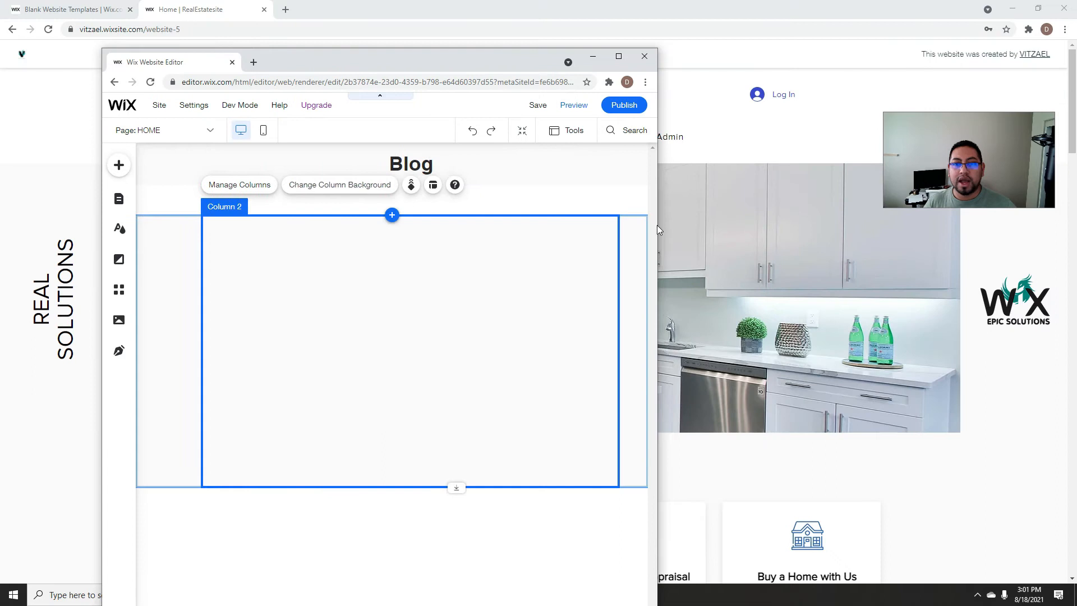
drag(660, 226, 820, 211)
click(731, 104)
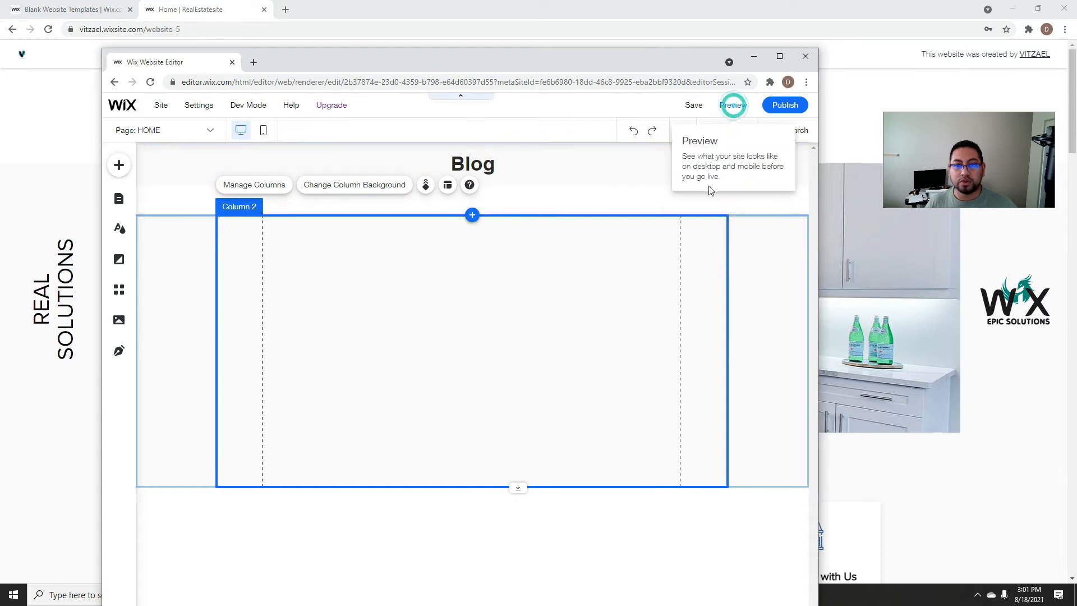
drag(818, 296, 795, 281)
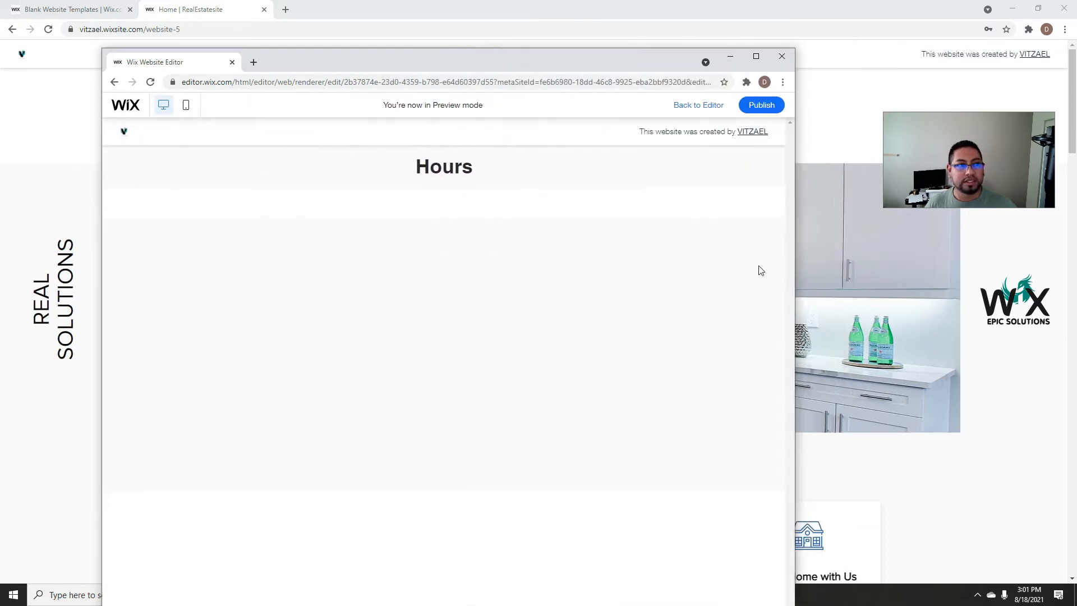
drag(161, 62, 300, 8)
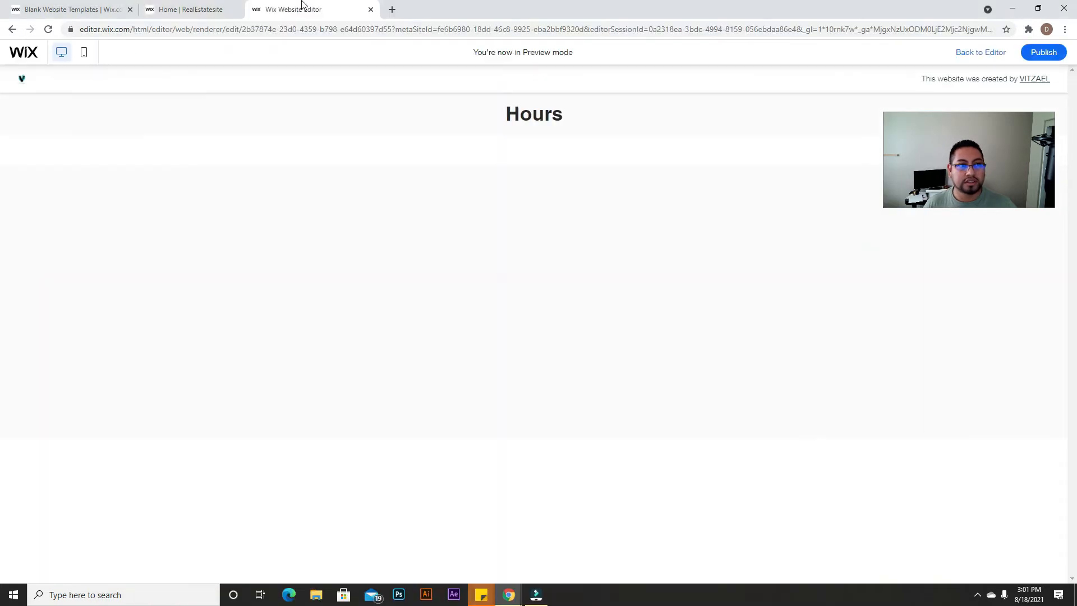
click(963, 53)
Step: Search the image library for 'kitchen' and set a modern kitchen photo as the middle column's background
click(695, 244)
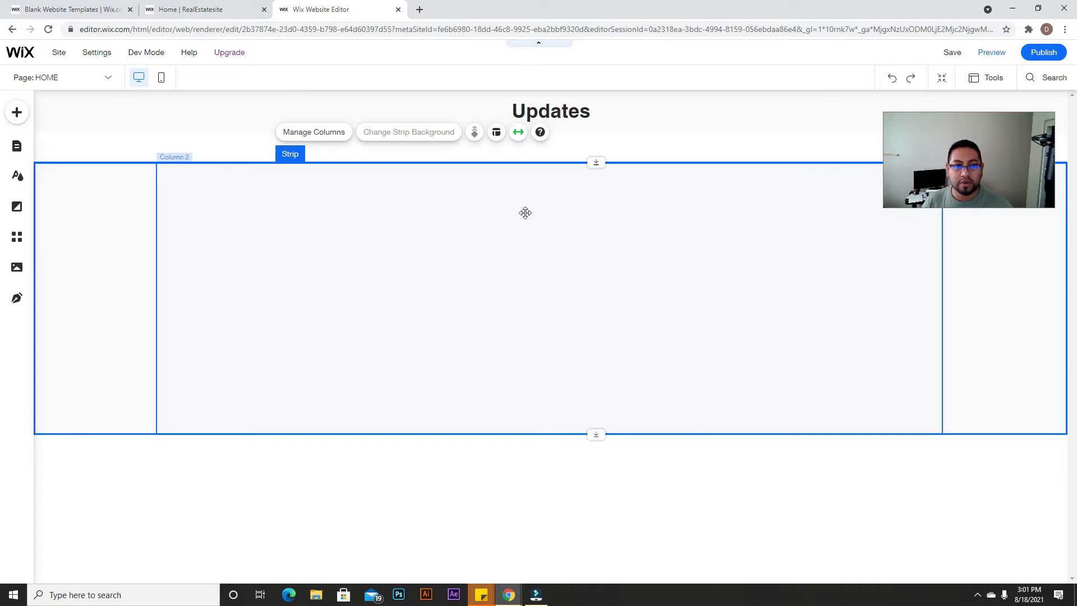
click(504, 262)
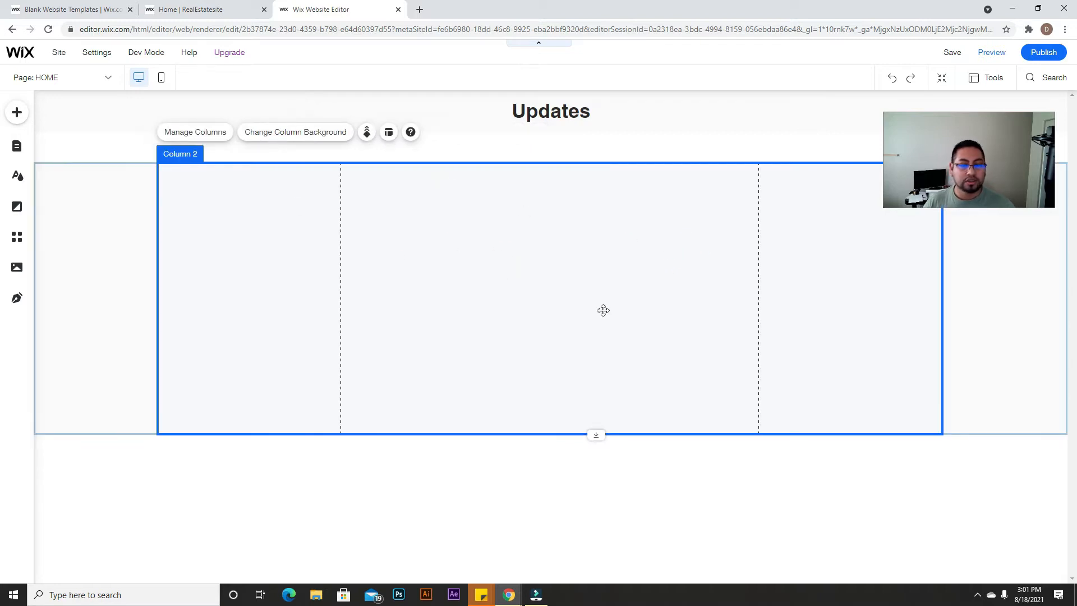
click(314, 140)
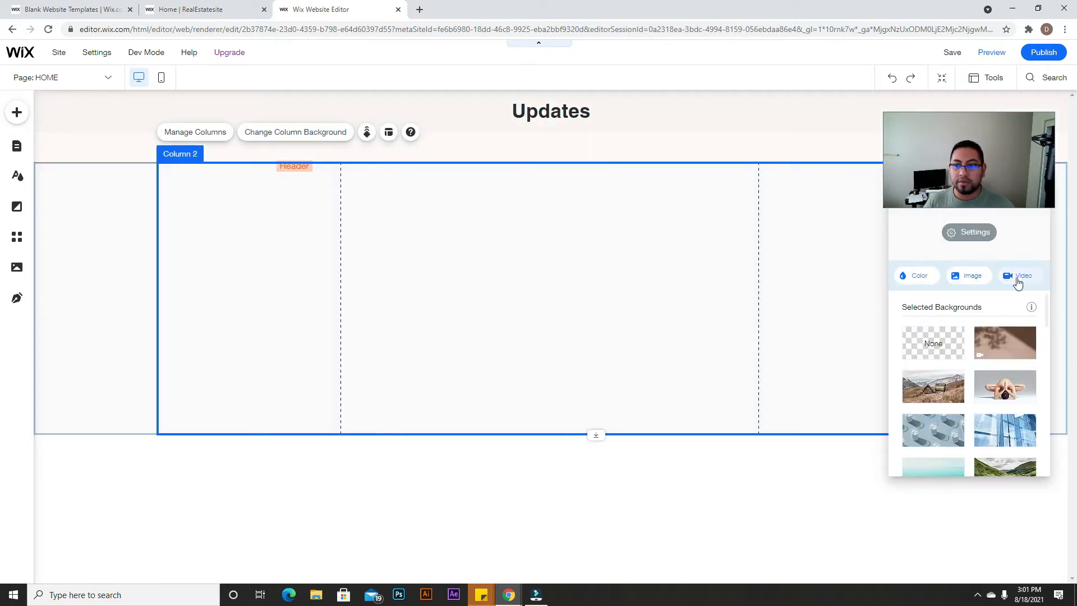
click(985, 275)
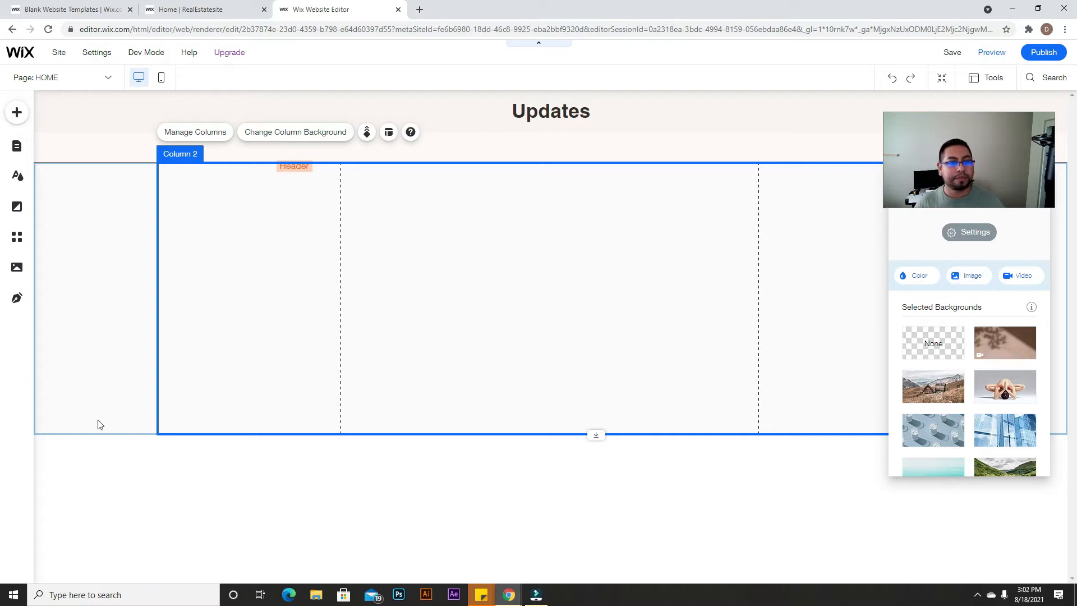
click(968, 277)
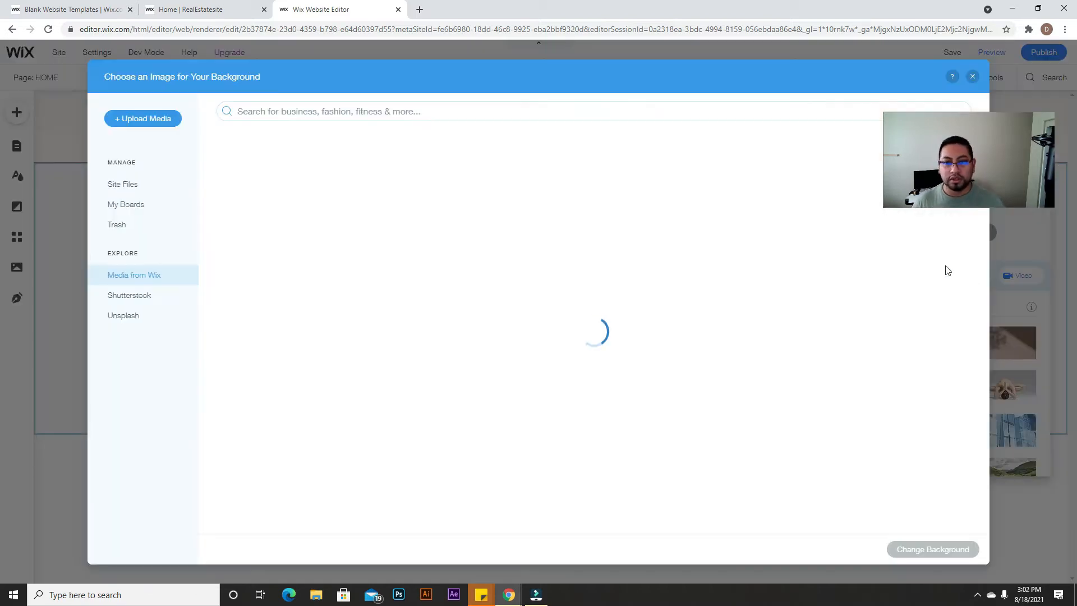
click(339, 104)
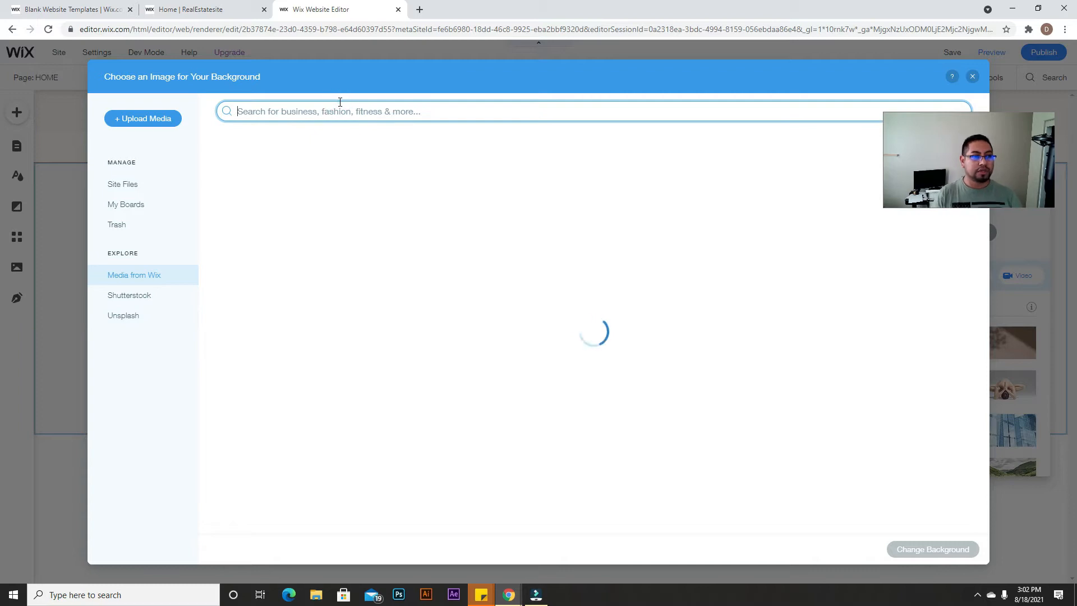
text(kitchen)
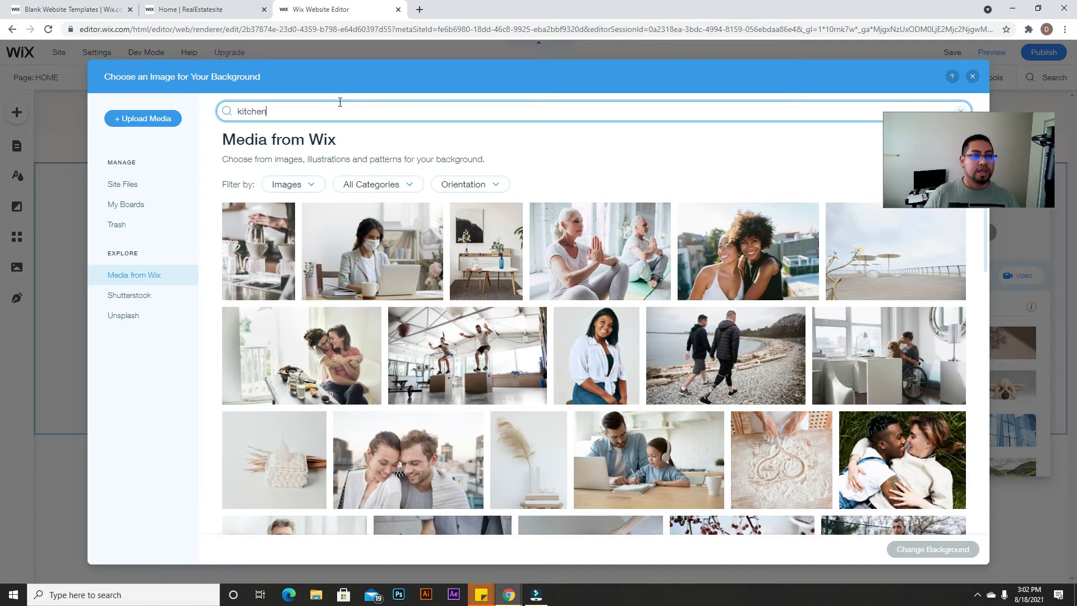
key(Return)
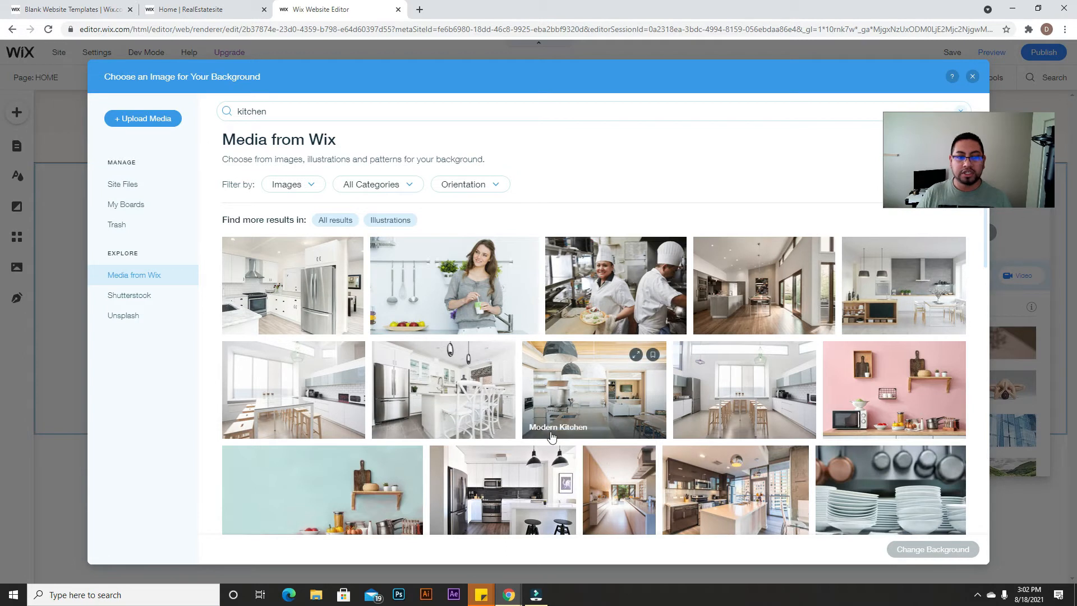
scroll(551, 437, down, 1)
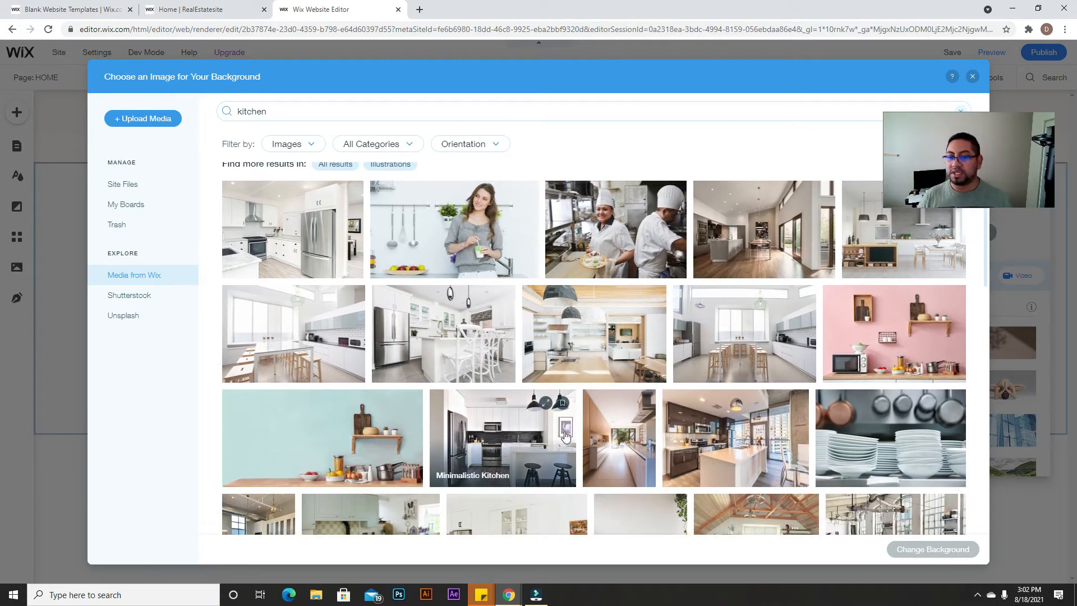
click(686, 435)
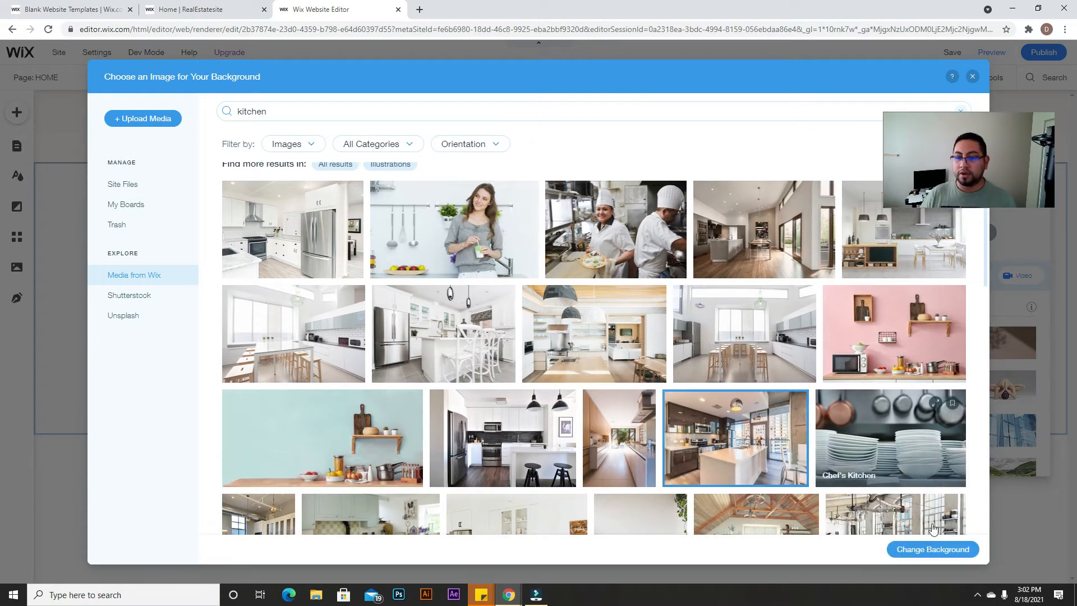
click(941, 550)
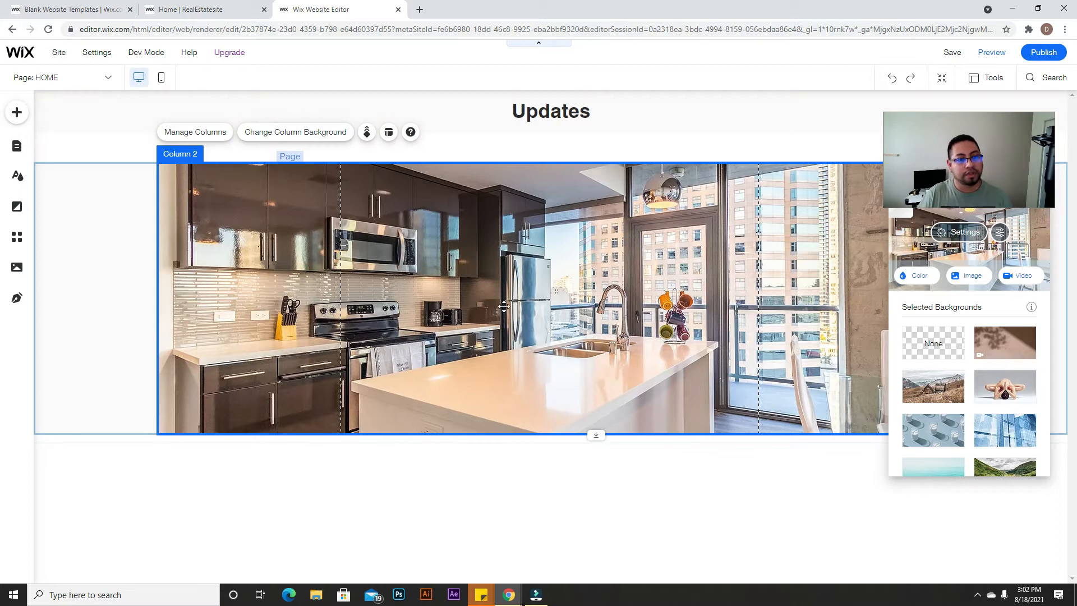
click(97, 224)
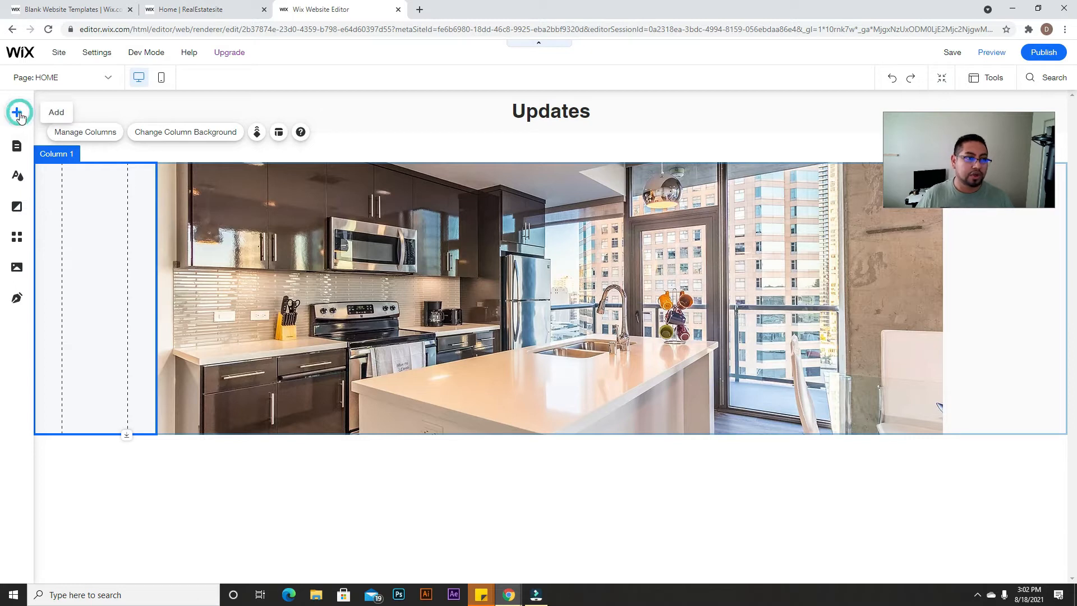
Step: Drag a HUGE TITLE heading onto the kitchen strip and type 'Real Solutions'
click(18, 114)
mouse_move(54, 155)
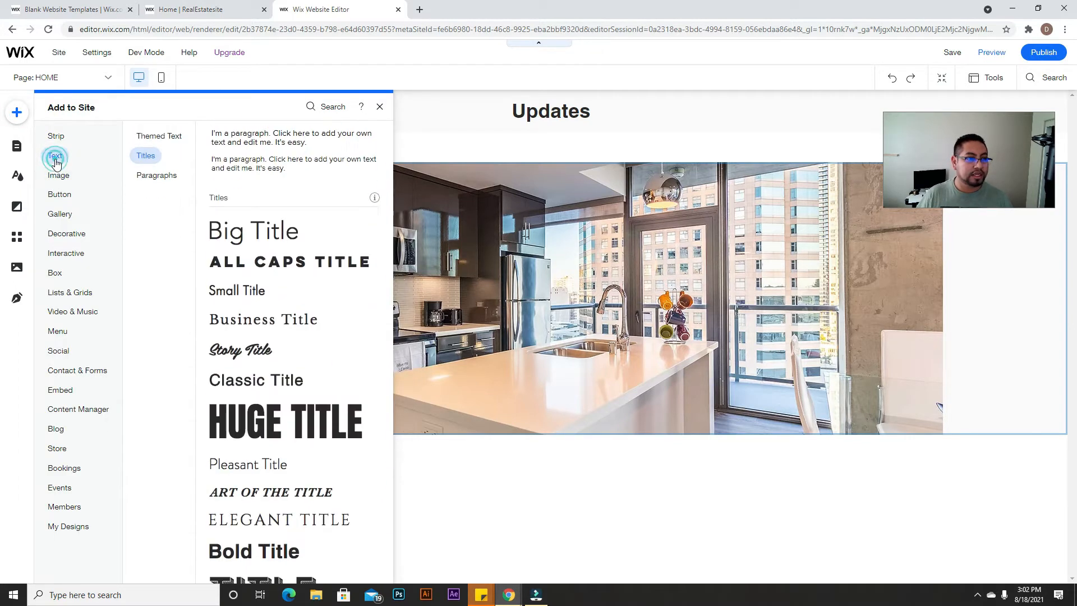
drag(297, 351, 559, 347)
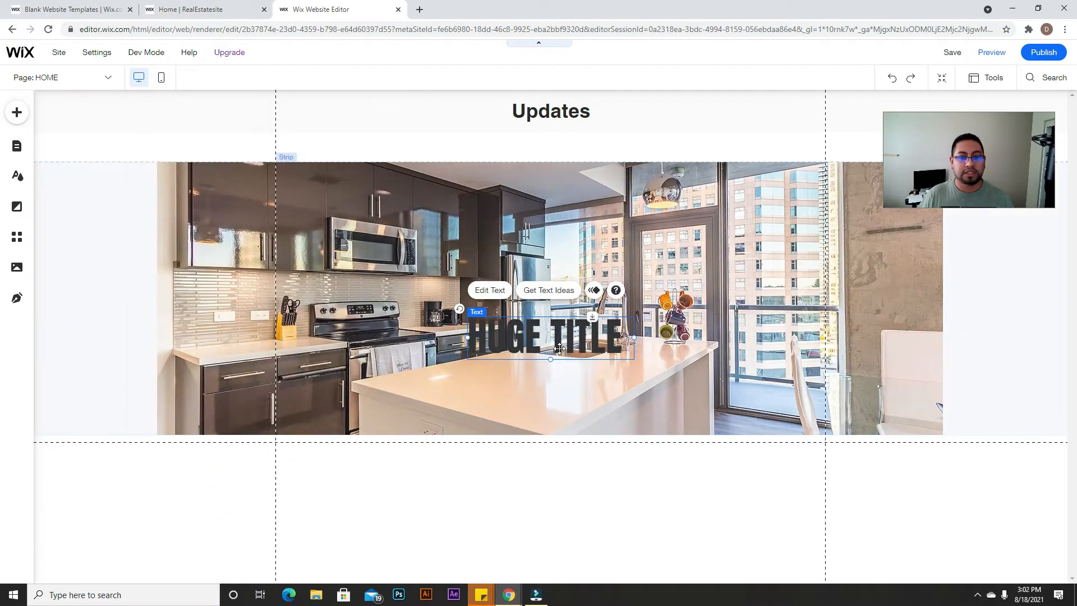
double_click(559, 348)
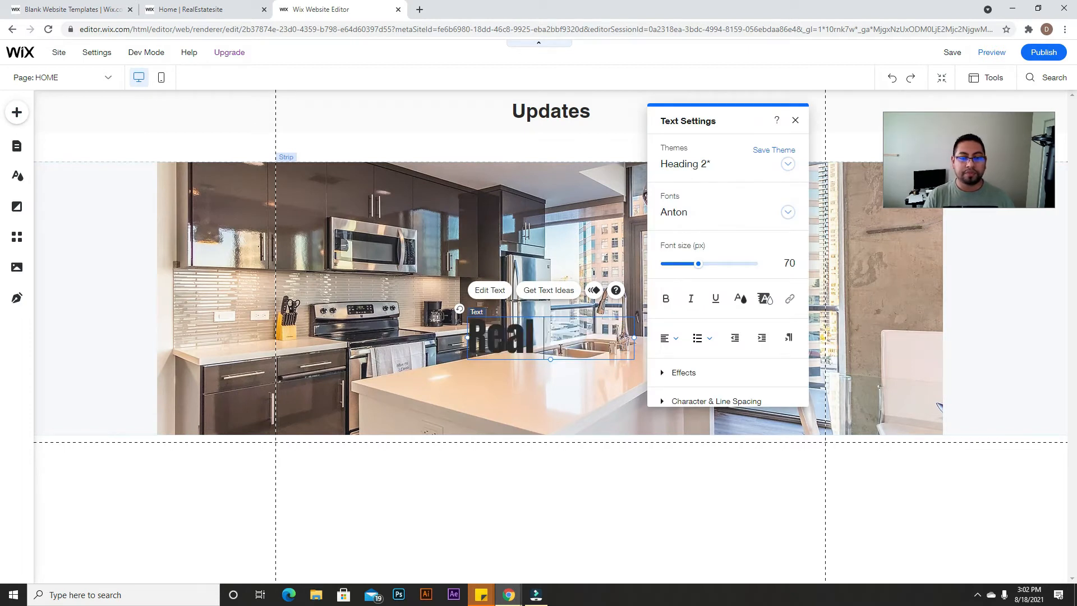
text(Real Solutions)
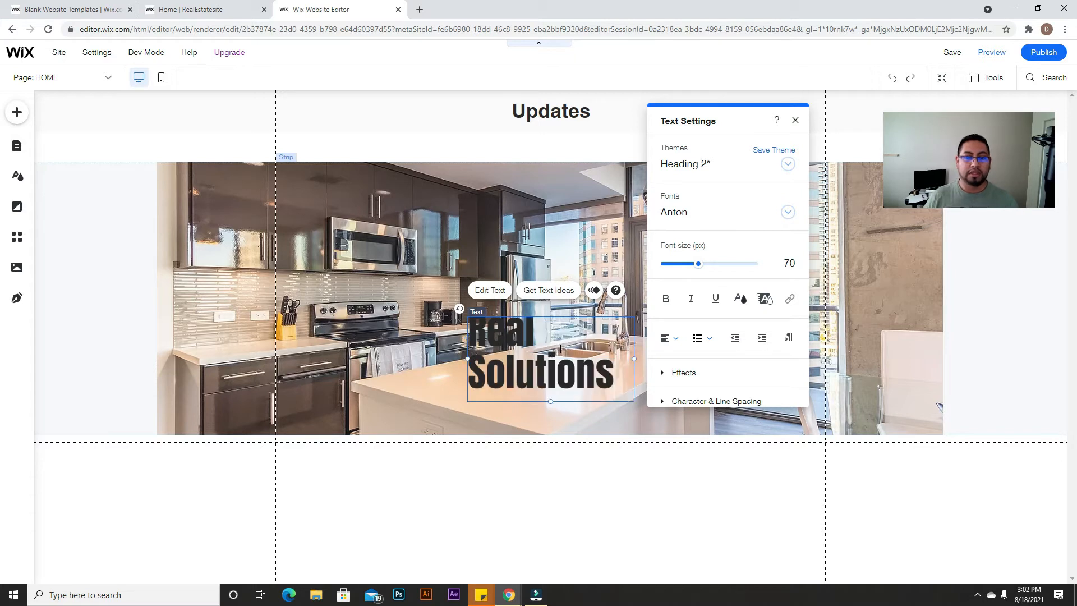
Step: Turn on Vertical Text for the heading and move it toward the left column
scroll(681, 370, down, 1)
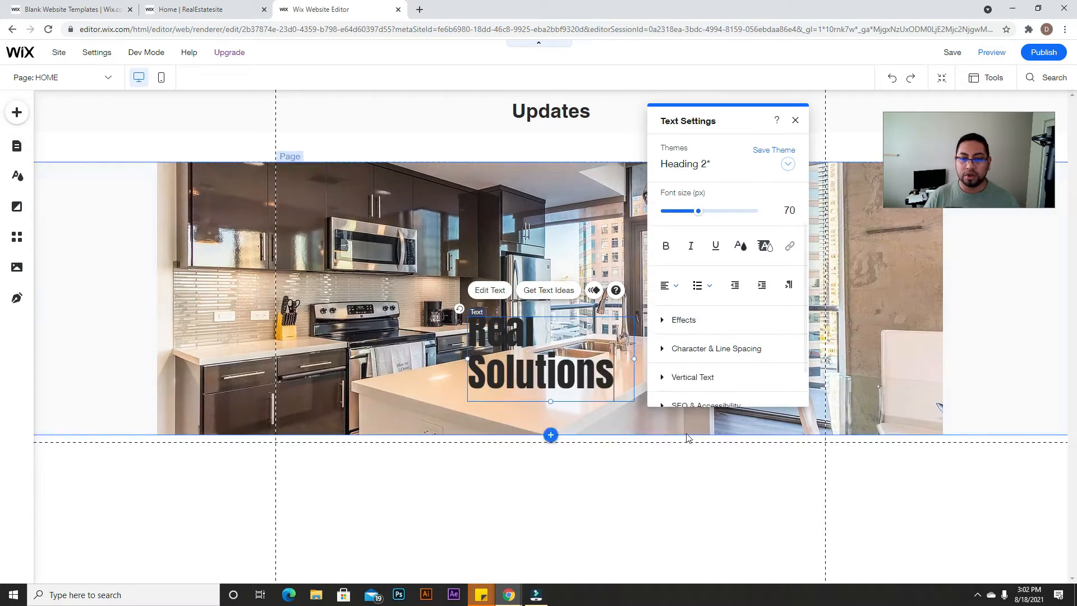
click(659, 374)
click(781, 325)
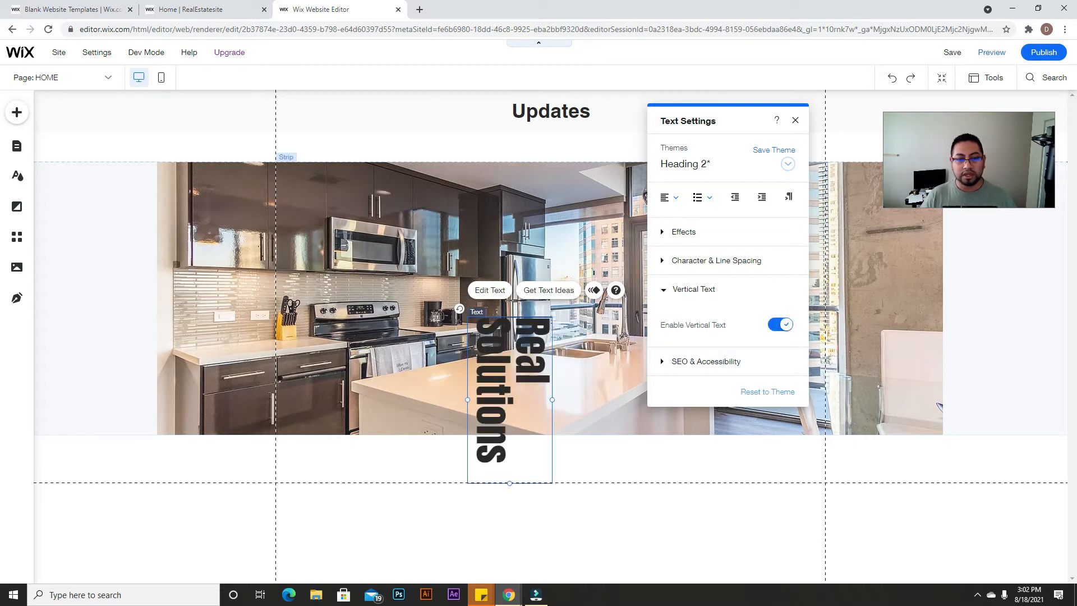
drag(458, 313, 443, 272)
click(653, 363)
drag(474, 336, 112, 297)
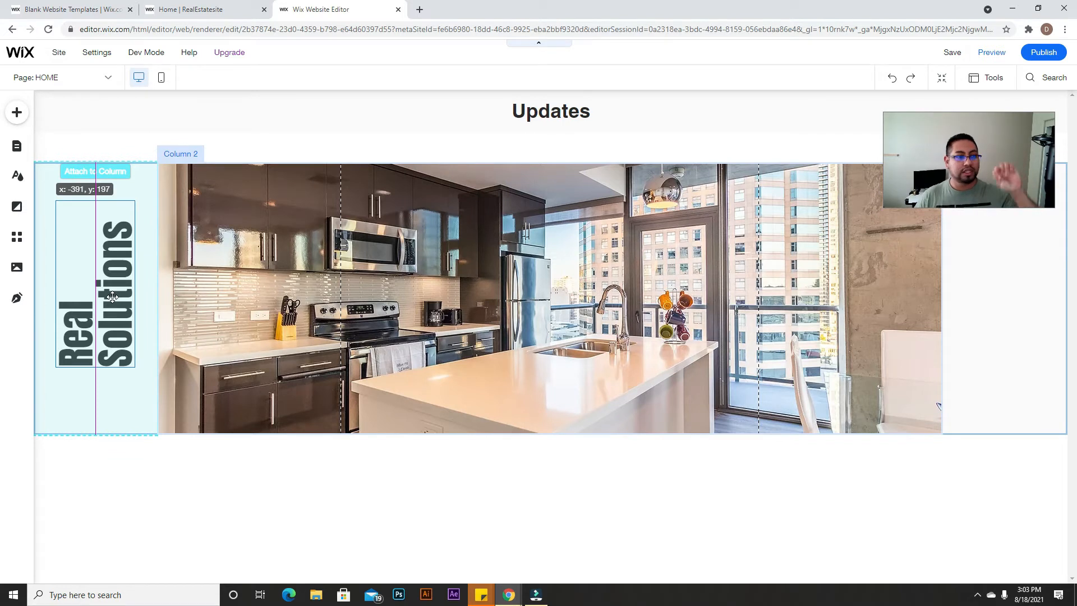
Step: Set the Real Solutions heading to 65 px and nudge it into place in the left column
drag(112, 297, 112, 298)
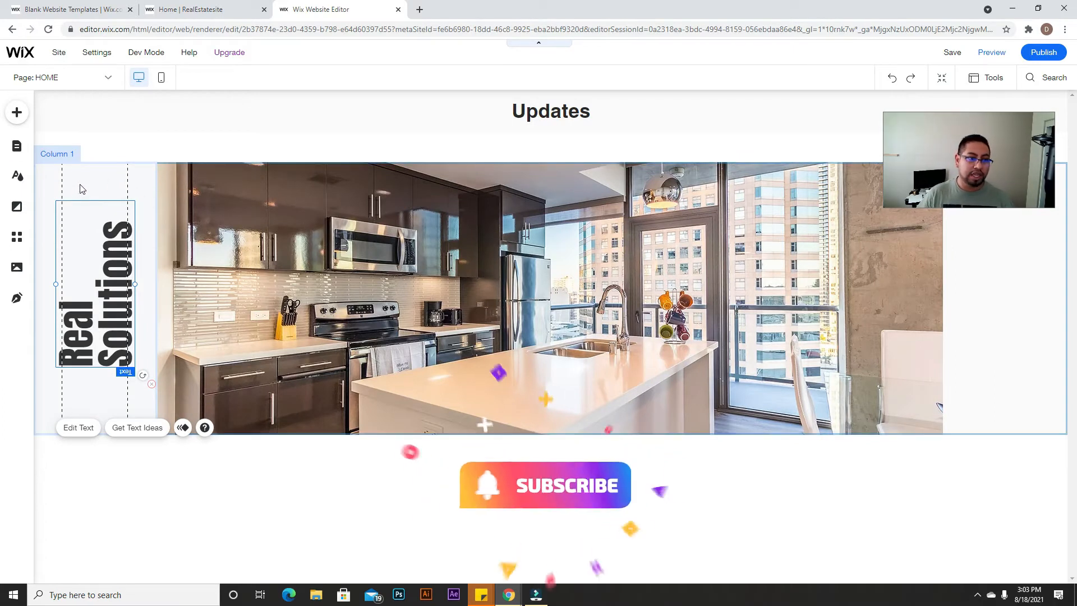
double_click(76, 238)
click(375, 364)
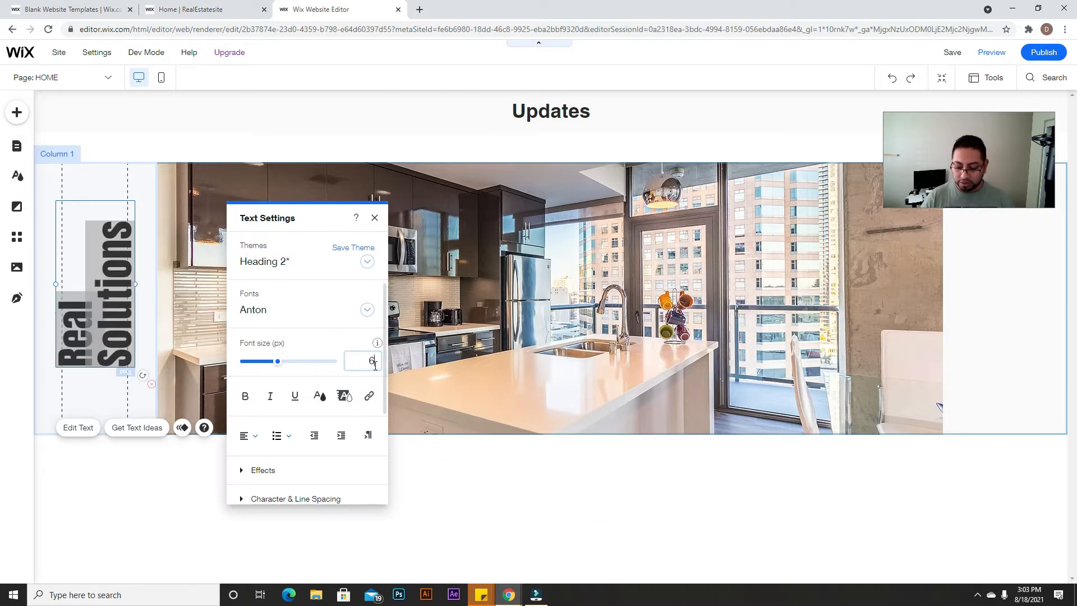
key(Return)
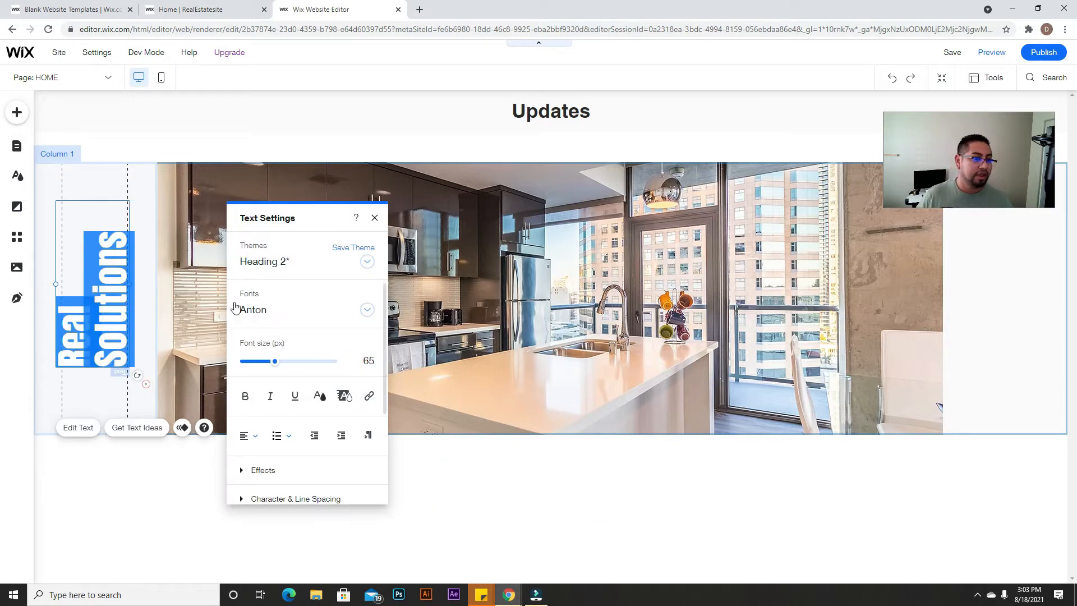
click(144, 218)
click(120, 282)
drag(120, 281, 124, 301)
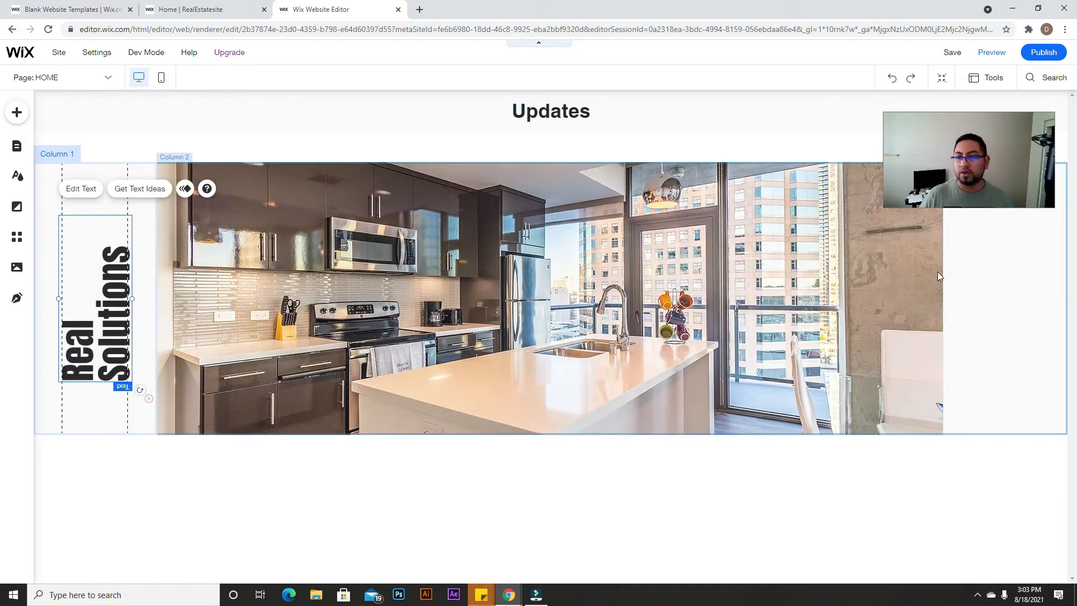
click(985, 257)
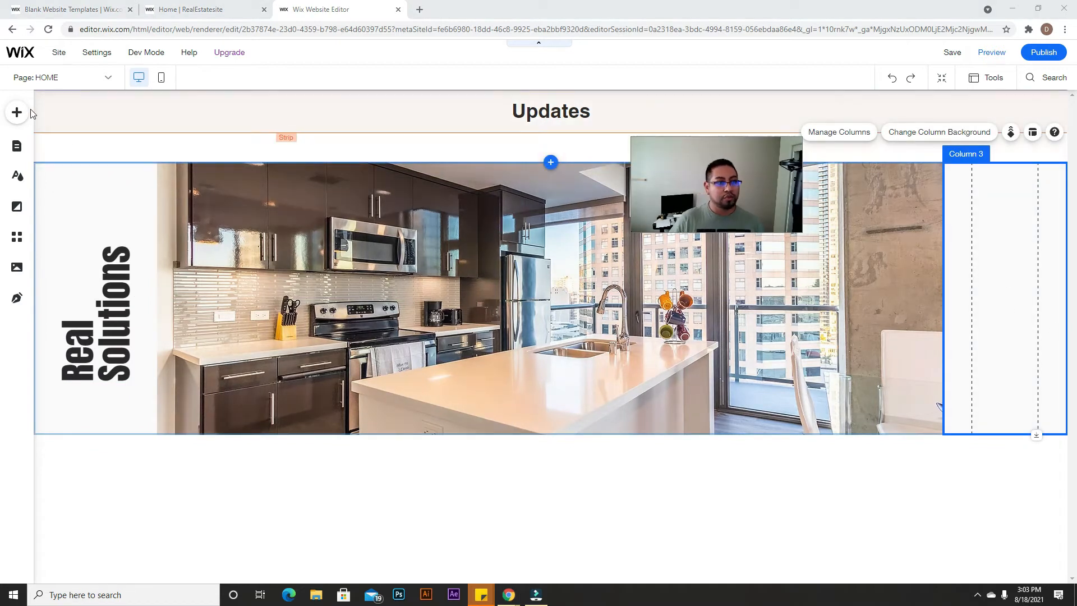
Step: Look through the image elements and Wix stock media, closing the library without choosing
click(23, 112)
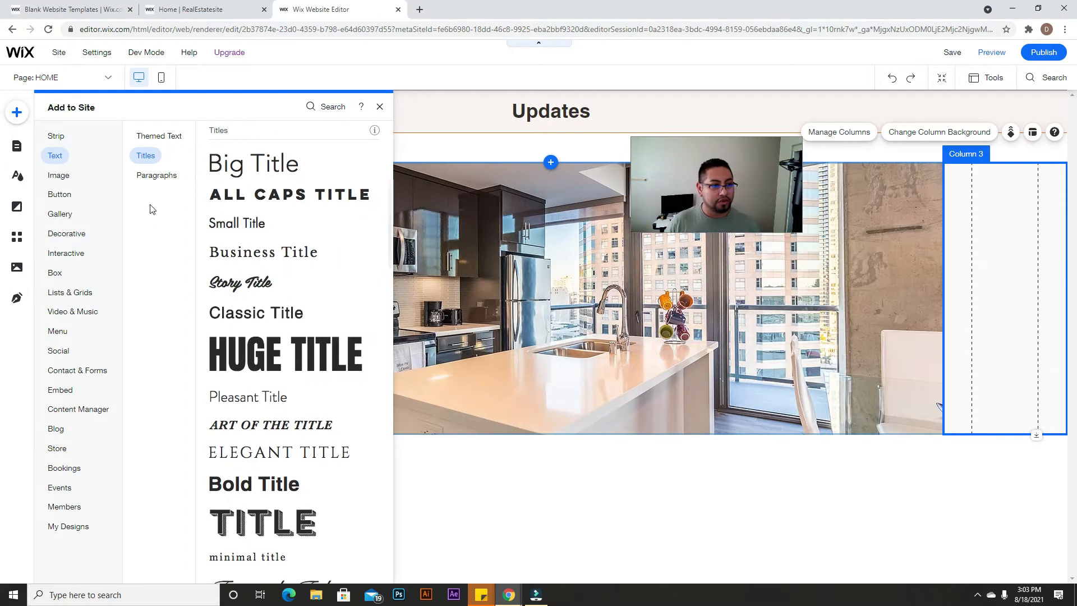
click(59, 176)
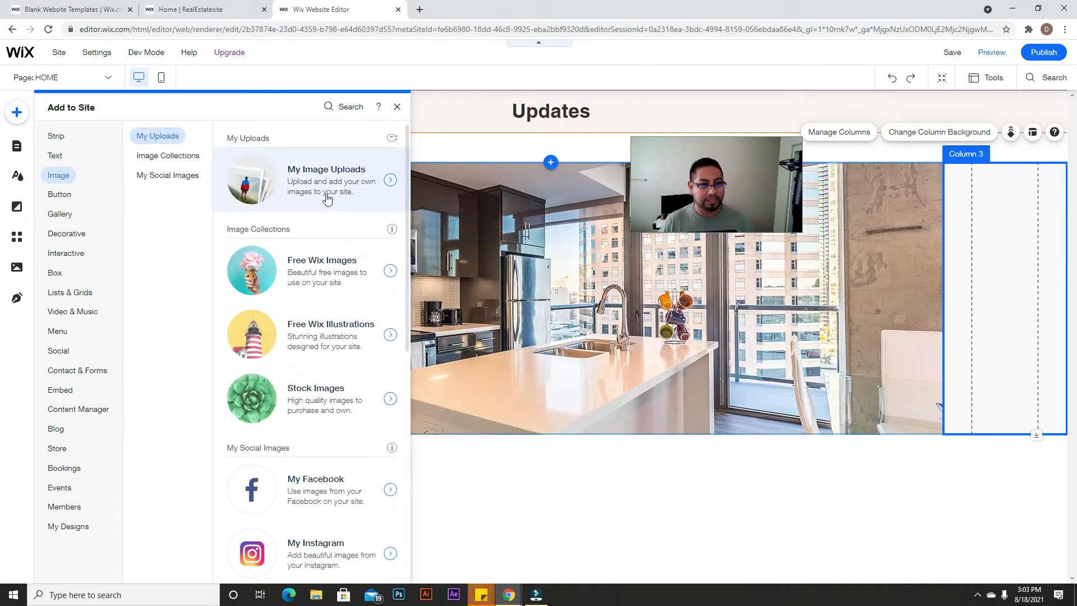
click(326, 199)
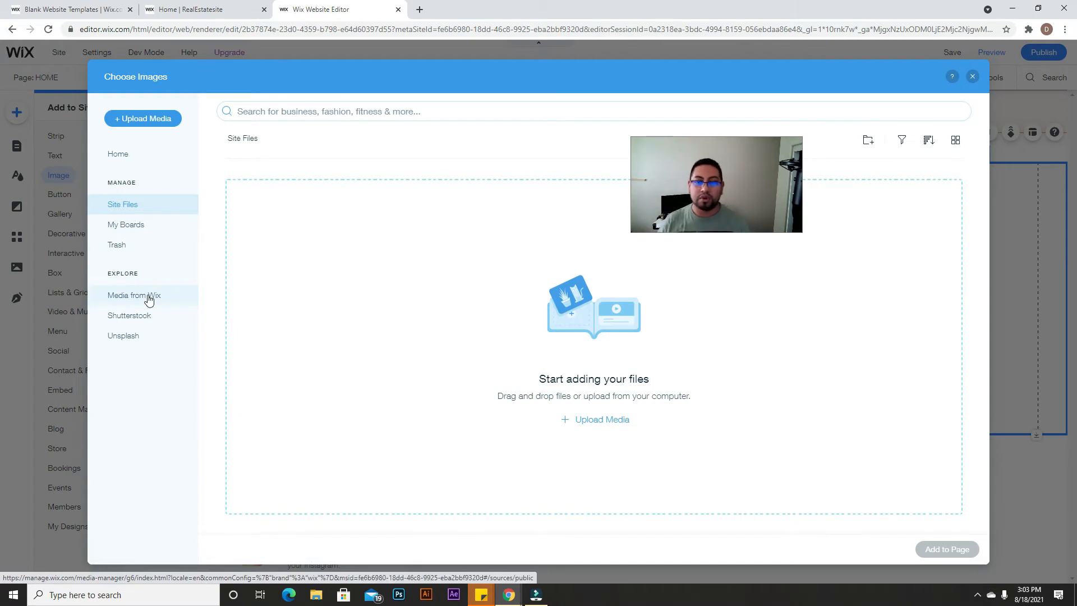
click(149, 300)
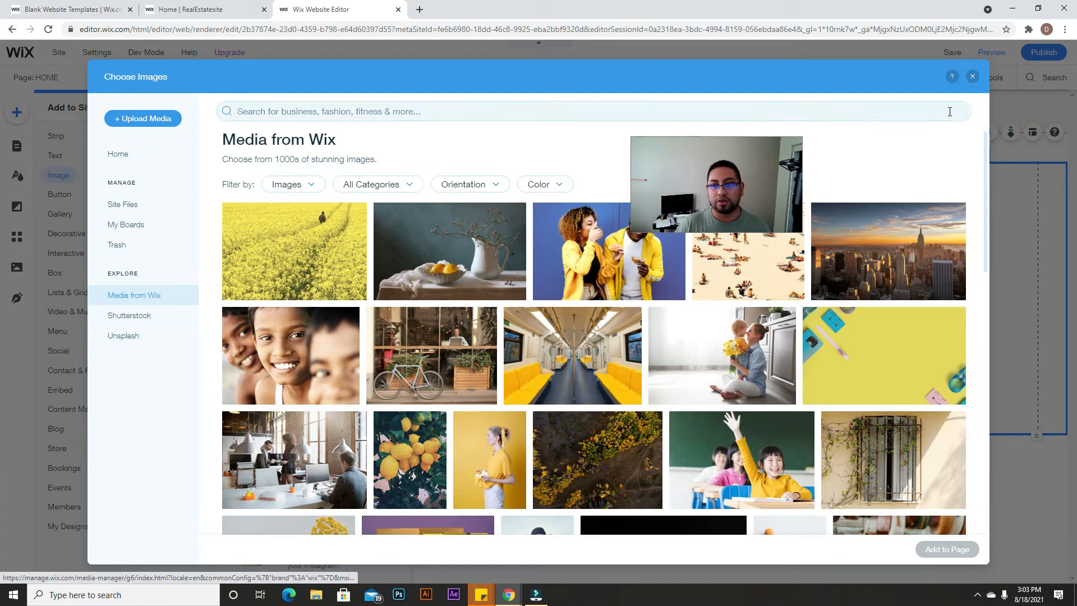
click(972, 76)
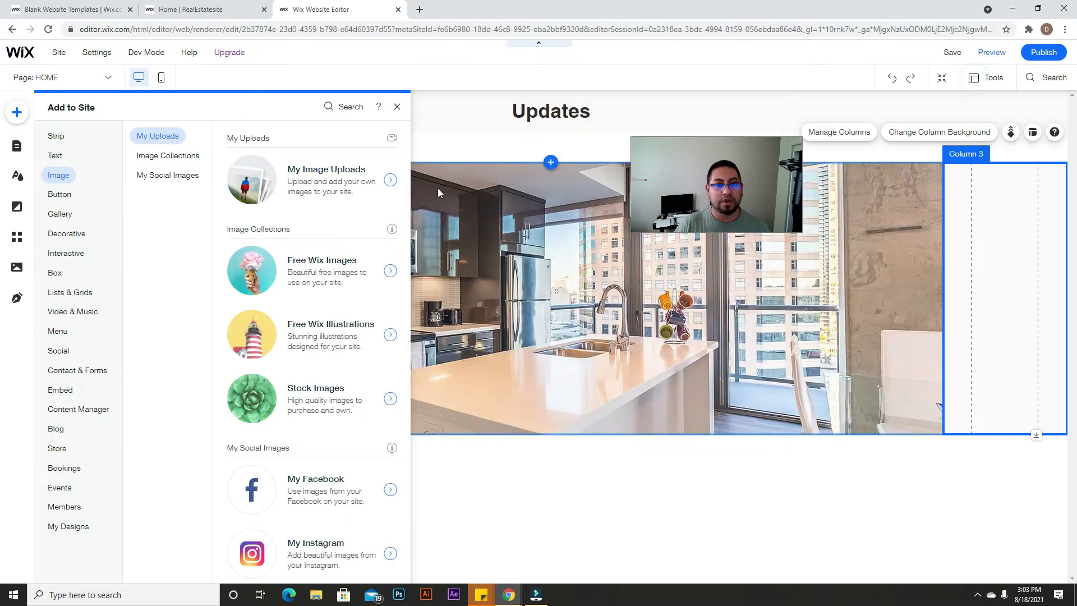
Step: Drag the teal arrow shape from the Decorative elements into the right-hand column
click(62, 252)
scroll(250, 335, down, 8)
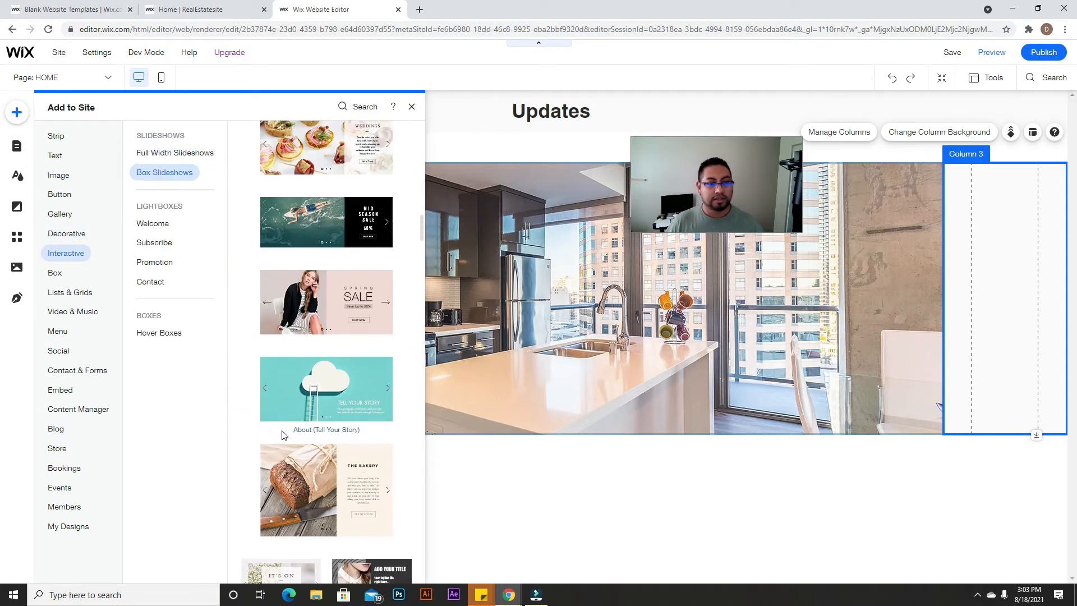
click(87, 240)
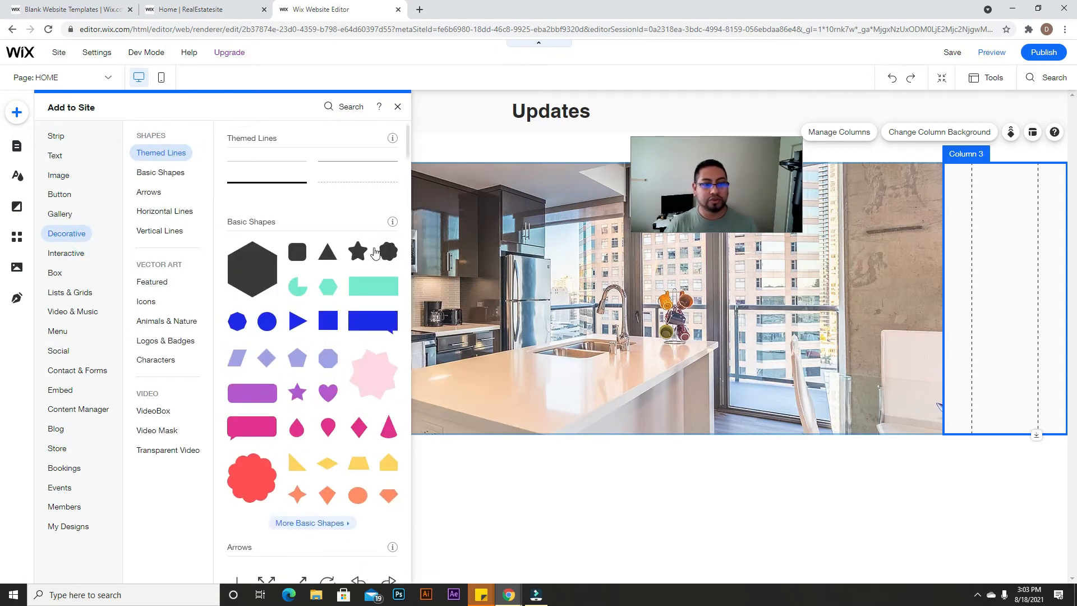
scroll(370, 306, down, 5)
scroll(370, 306, down, 2)
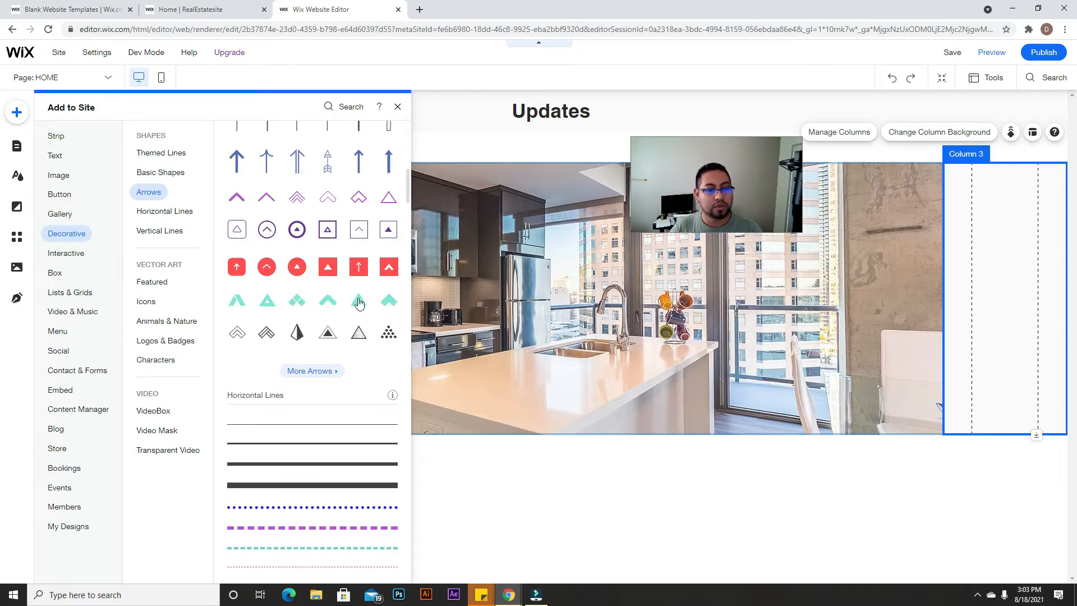
drag(359, 303, 1015, 311)
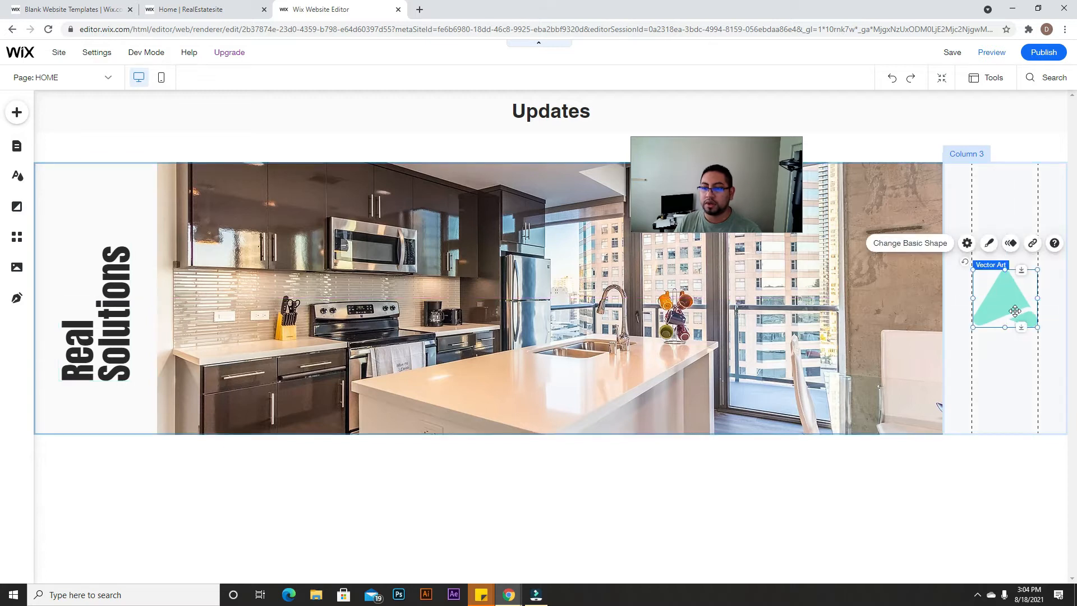
Step: Fill the arrow shape with dark red #8B0000, then save the site and dismiss the prompts
click(991, 243)
click(824, 196)
click(752, 306)
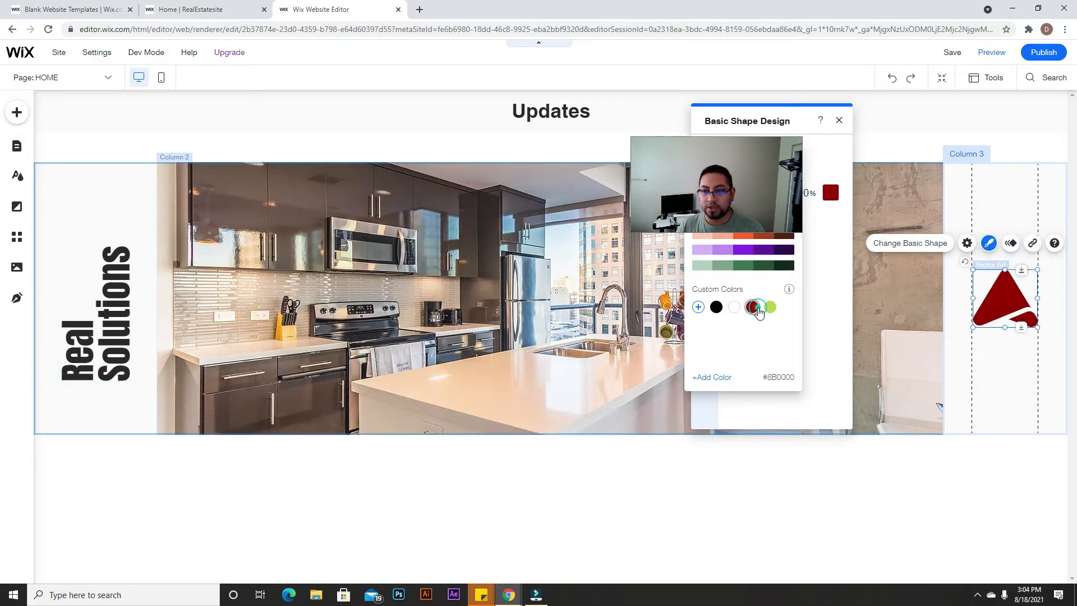
click(946, 308)
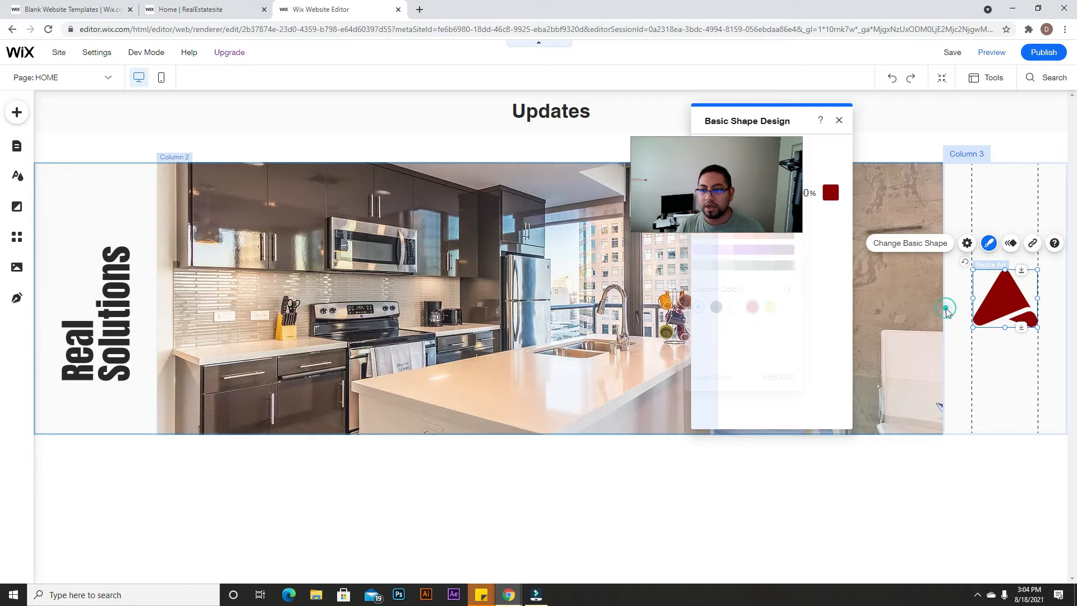
click(839, 120)
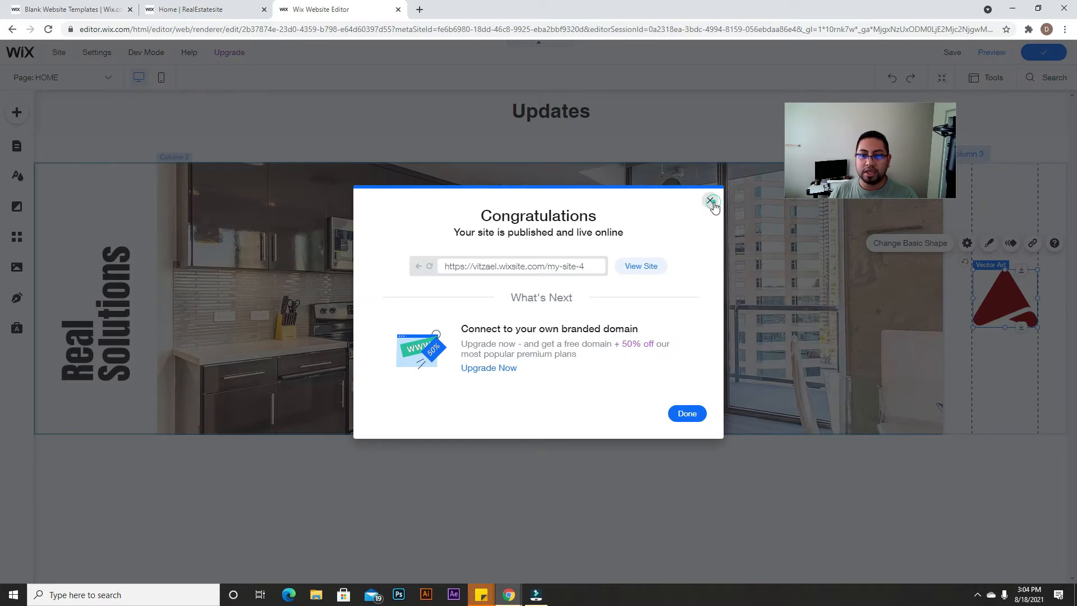
click(710, 200)
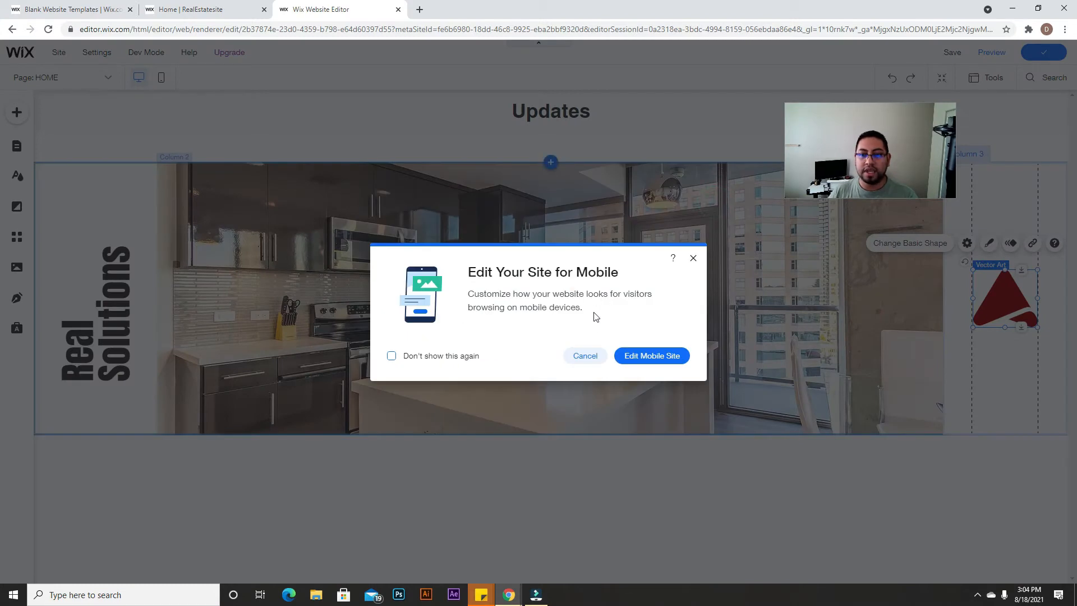
click(695, 257)
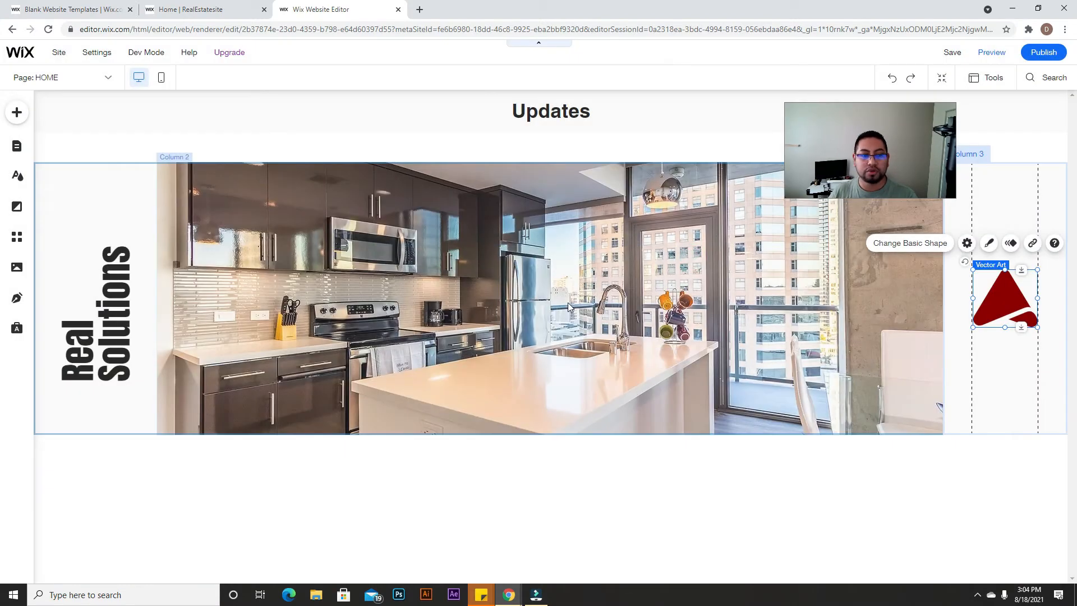
Step: Add a blank white strip below the kitchen strip
click(14, 114)
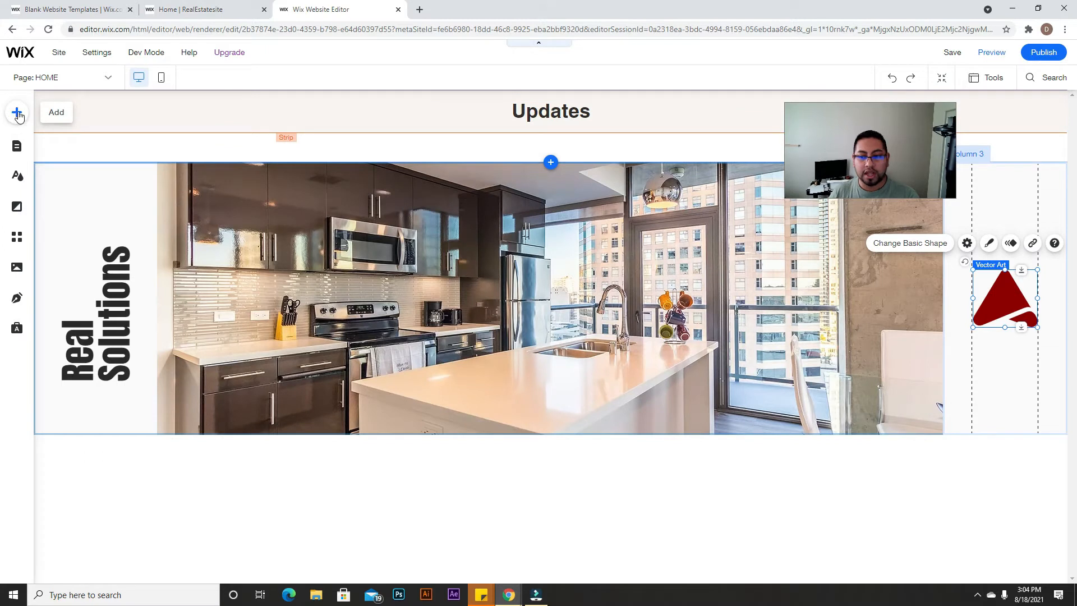
click(54, 137)
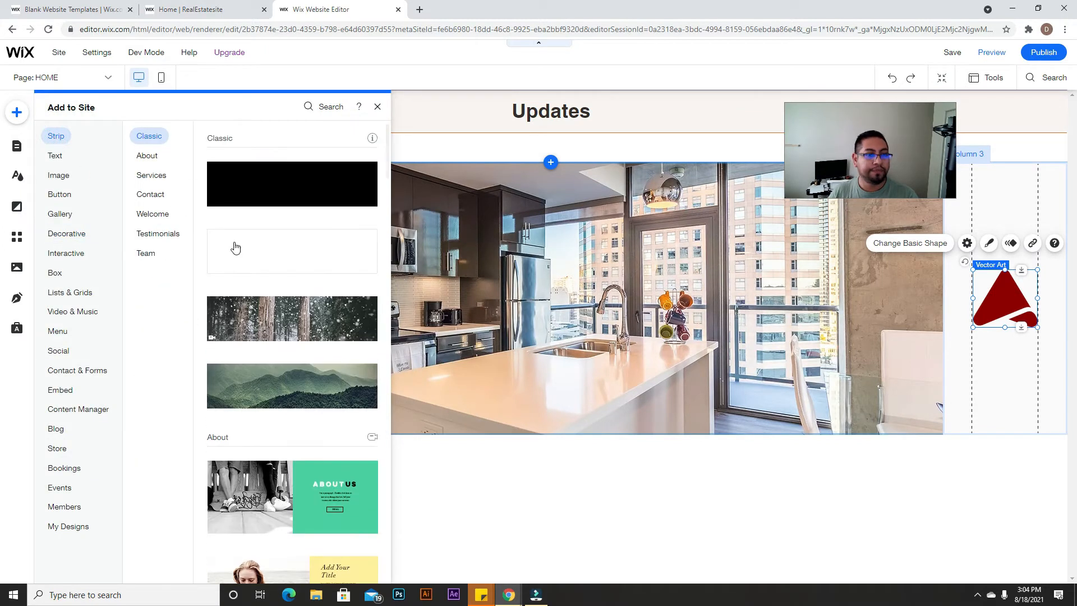
click(232, 241)
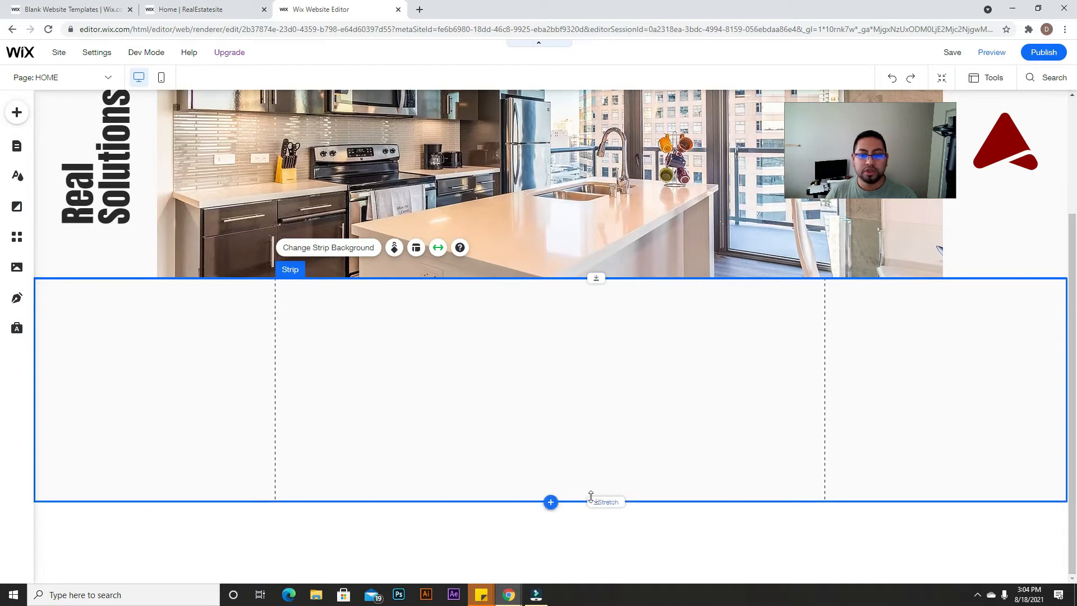
Step: Check the service cards on the published real-estate reference site, then return to the editor
click(67, 10)
click(212, 8)
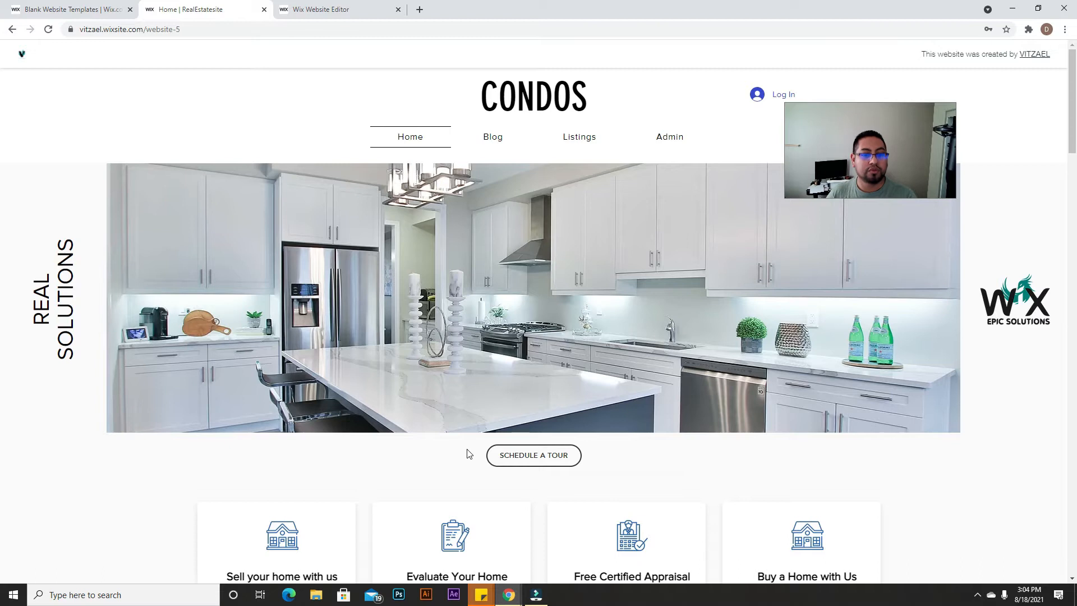
scroll(716, 373, down, 4)
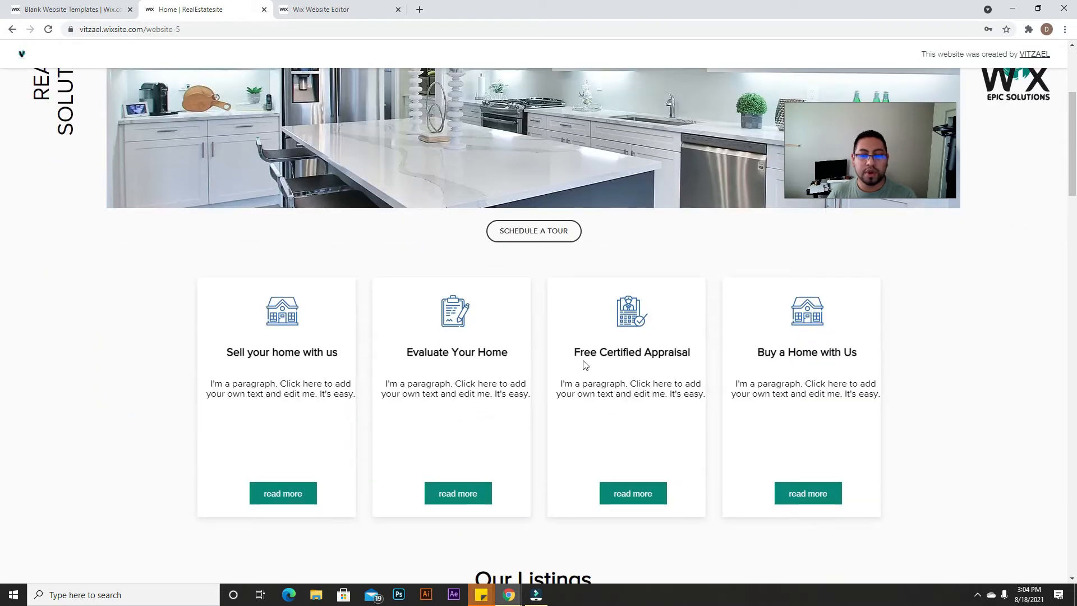
click(391, 5)
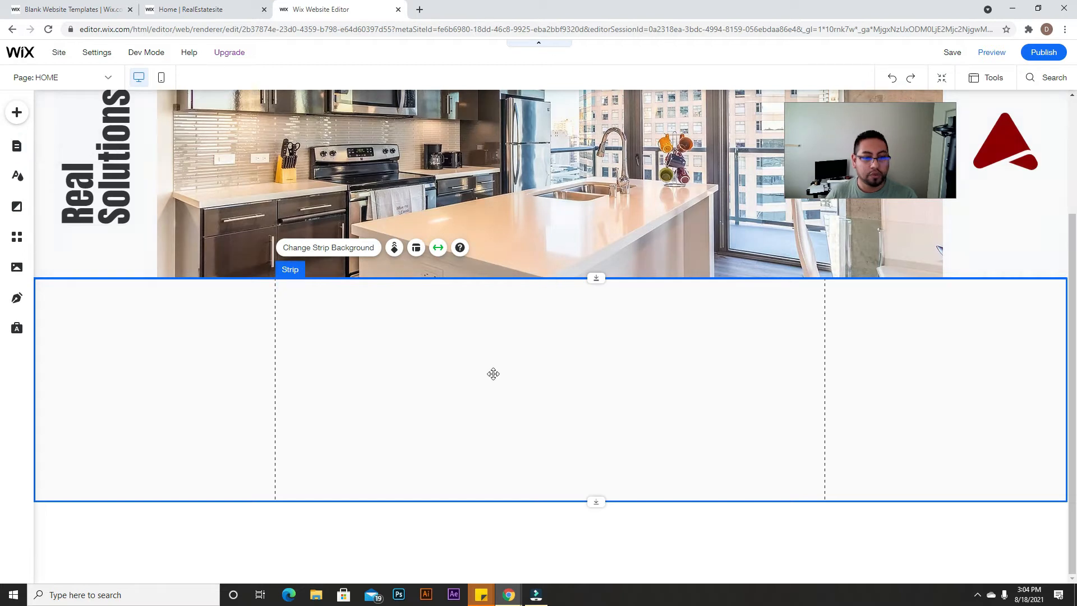
click(234, 6)
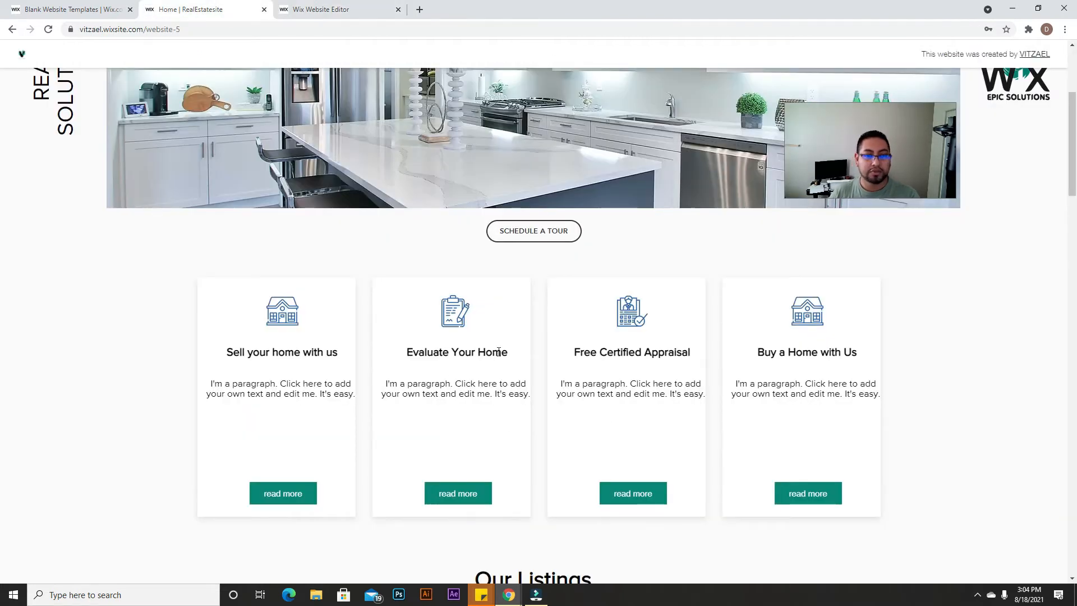
click(303, 12)
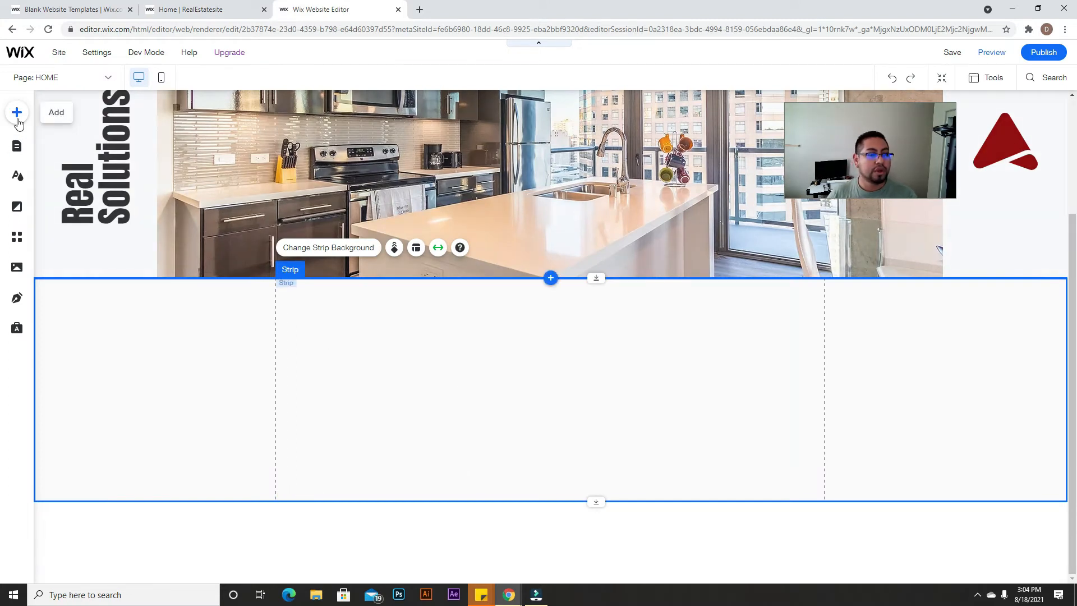
Step: Drop a three-card repeater into the empty strip, make the strip taller and lower the repeater
click(17, 120)
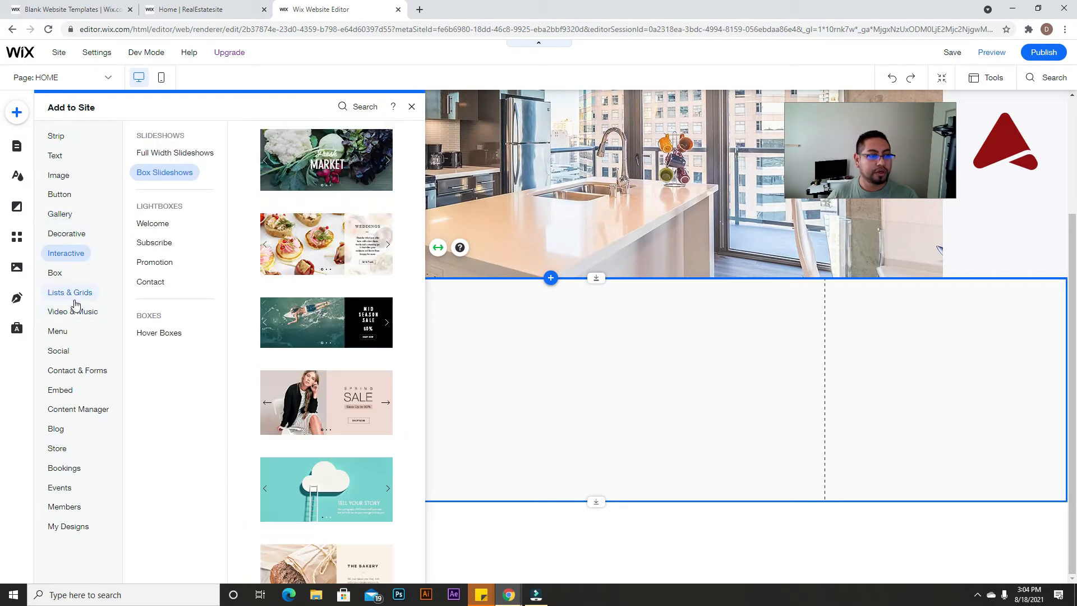
mouse_move(75, 296)
drag(278, 207, 712, 359)
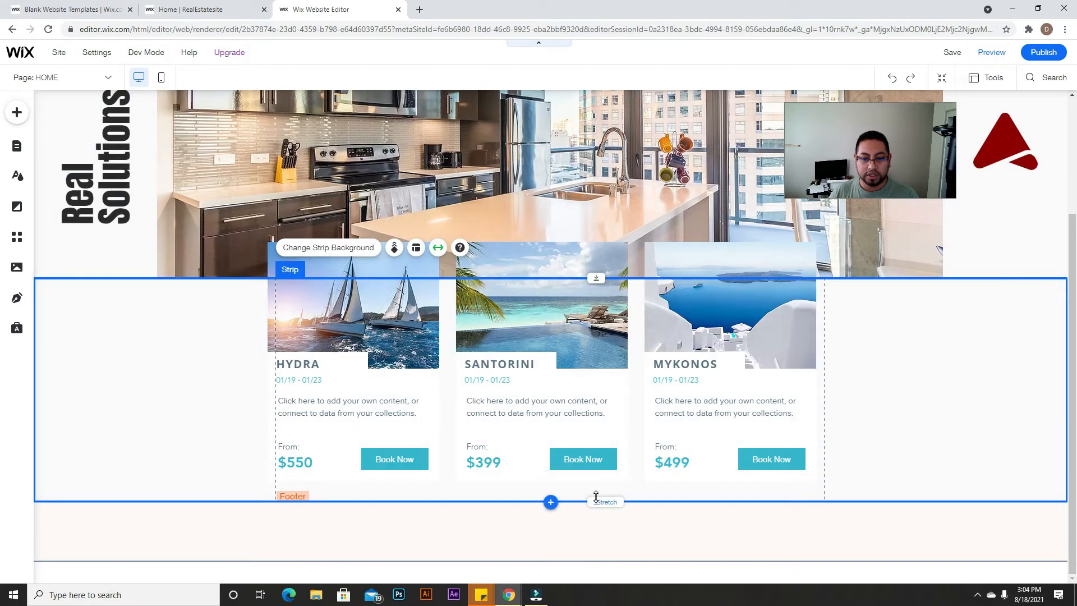
drag(596, 500, 597, 580)
drag(571, 327, 579, 379)
scroll(505, 393, down, 2)
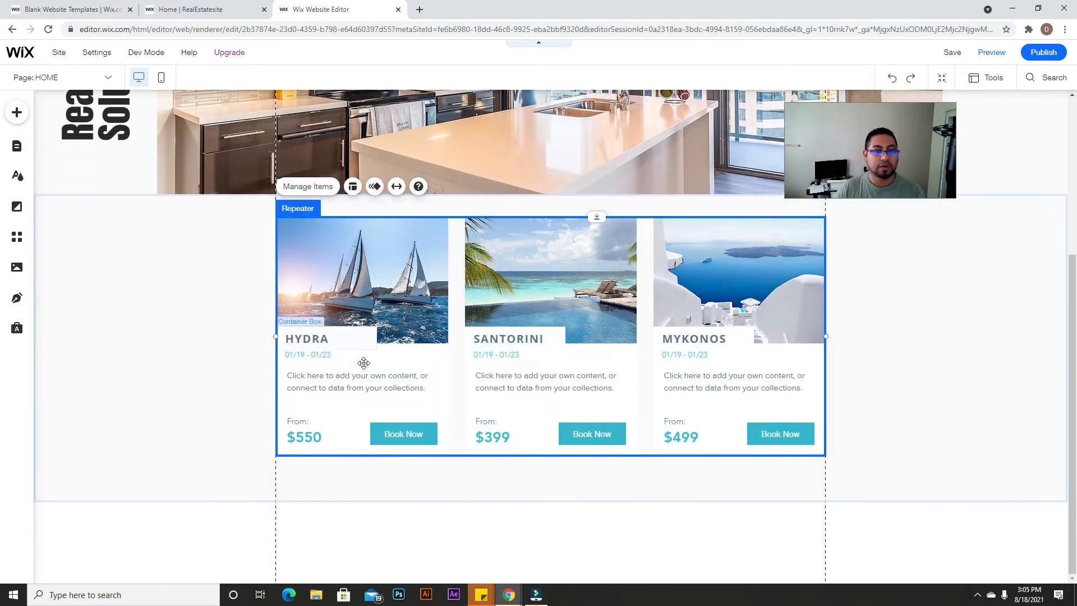
Step: Delete the title, date, description, $550 price, From: label and Book Now button from the cards
click(368, 340)
key(Delete)
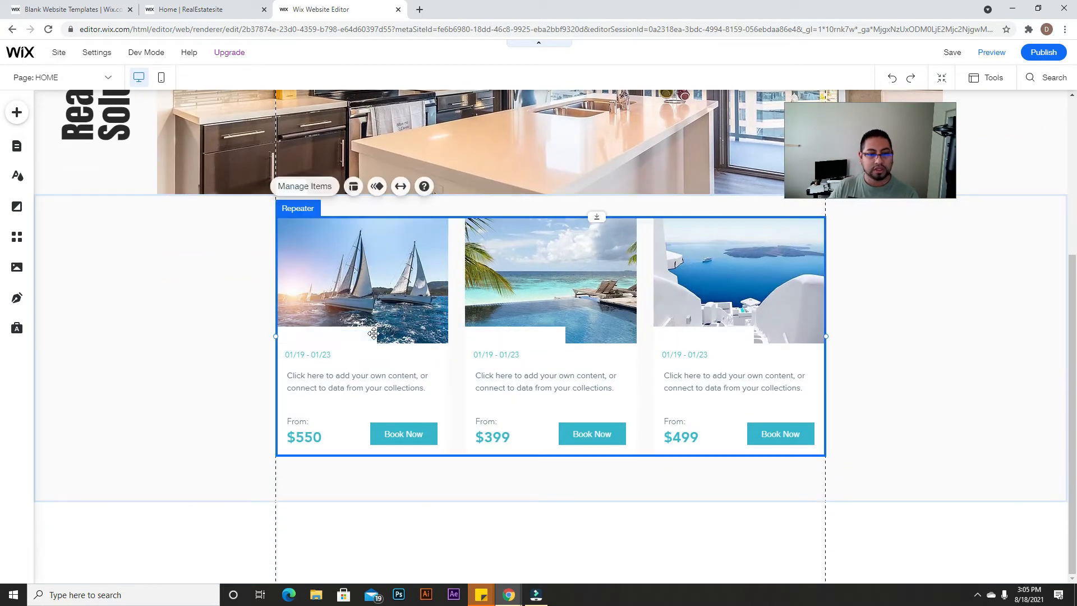
click(325, 354)
key(Delete)
click(332, 372)
key(Delete)
click(314, 436)
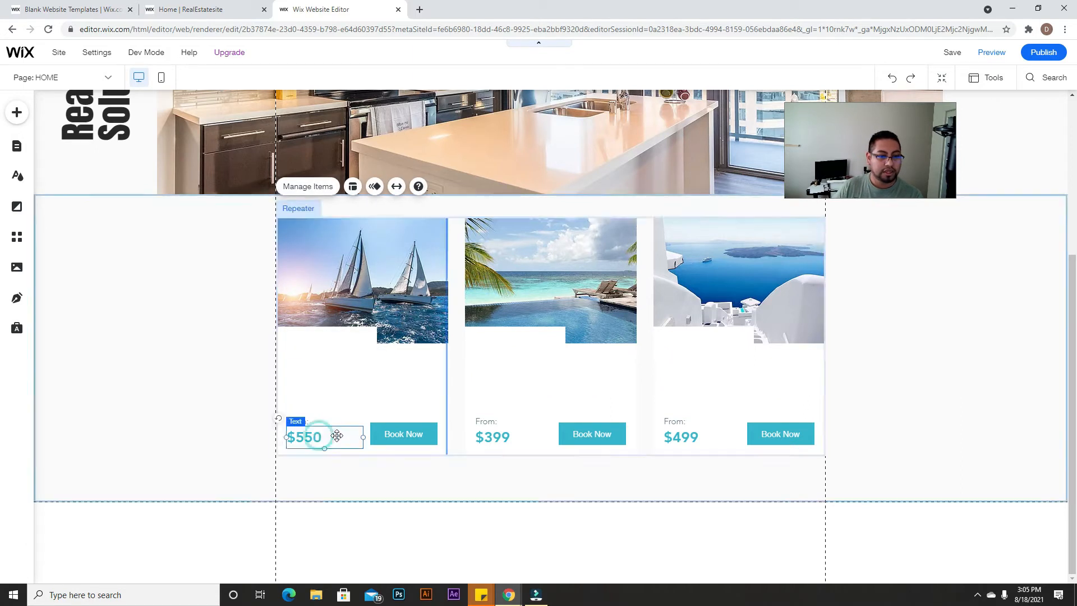
key(Delete)
click(313, 420)
key(Delete)
click(401, 433)
key(Delete)
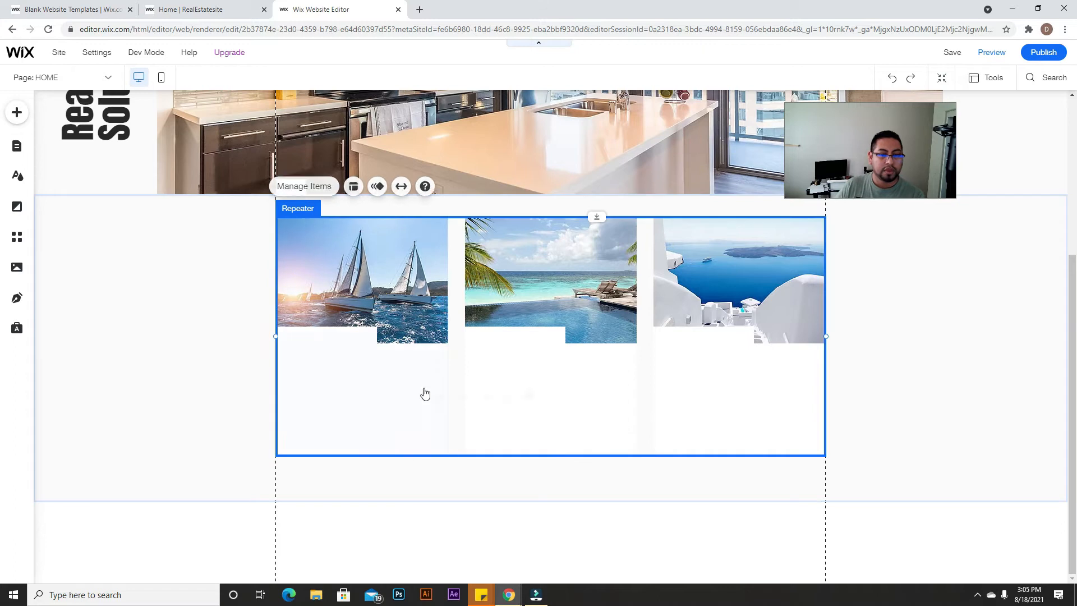
Step: Select and delete the photo from every repeater card
click(406, 303)
click(346, 331)
click(356, 285)
click(356, 285)
key(Delete)
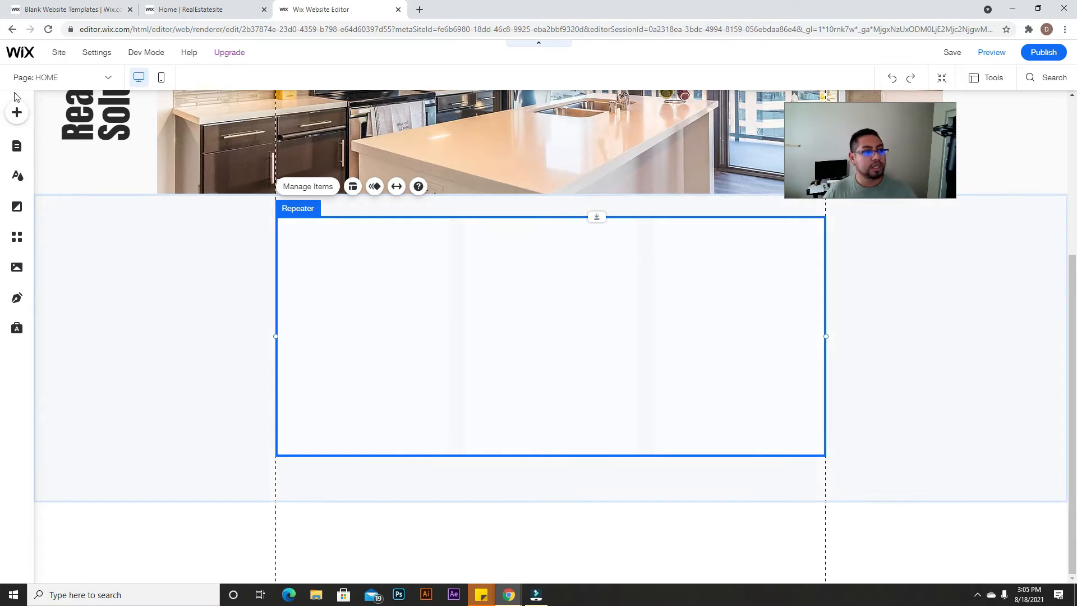
Step: Find the house icon among the decorative elements and drag it into the top of the first card
click(19, 110)
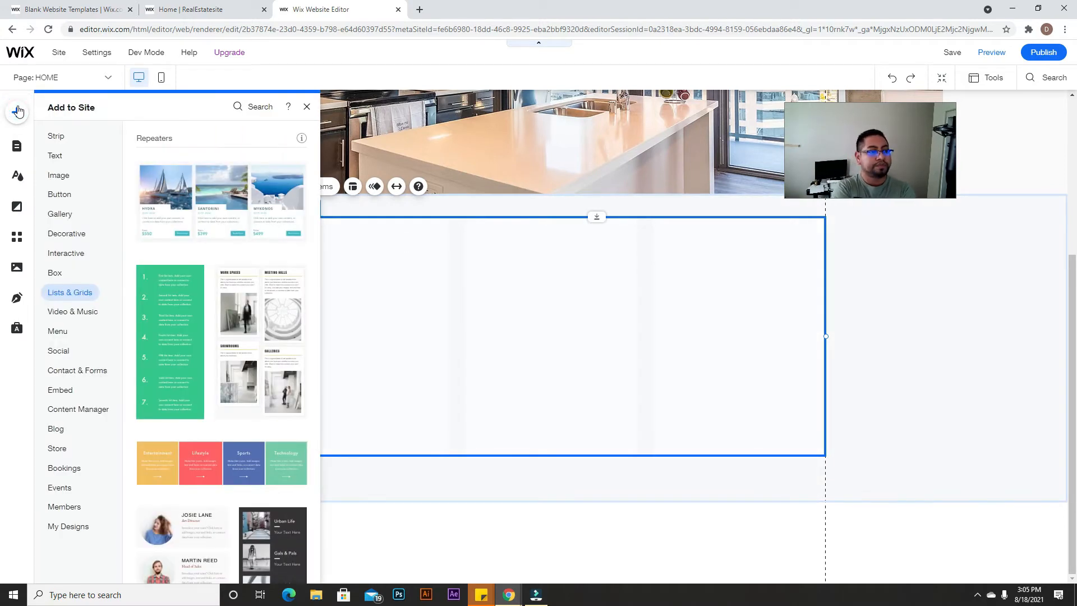
click(59, 311)
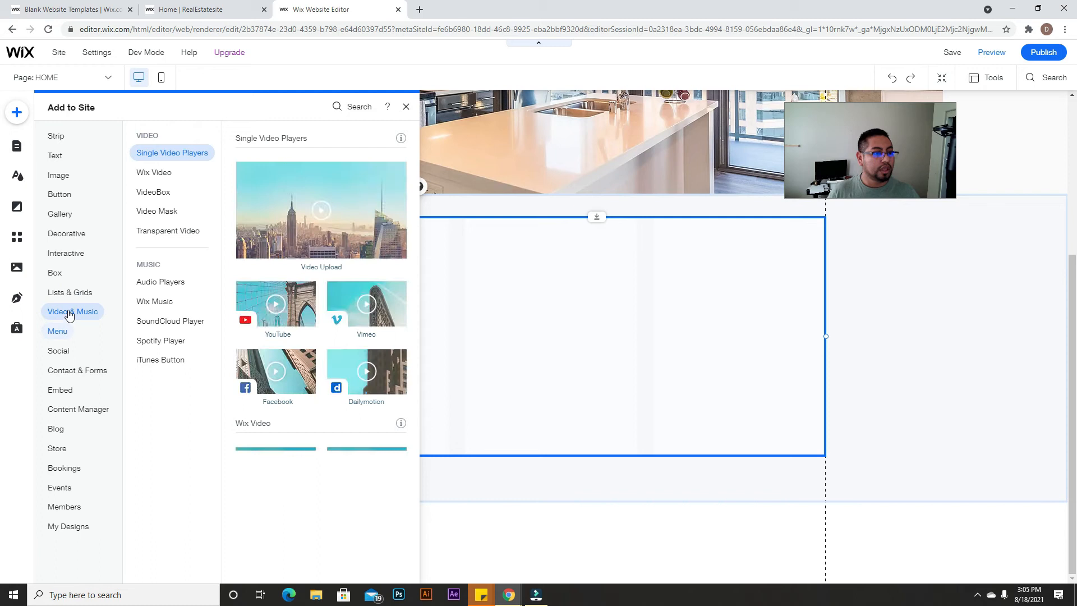
click(76, 235)
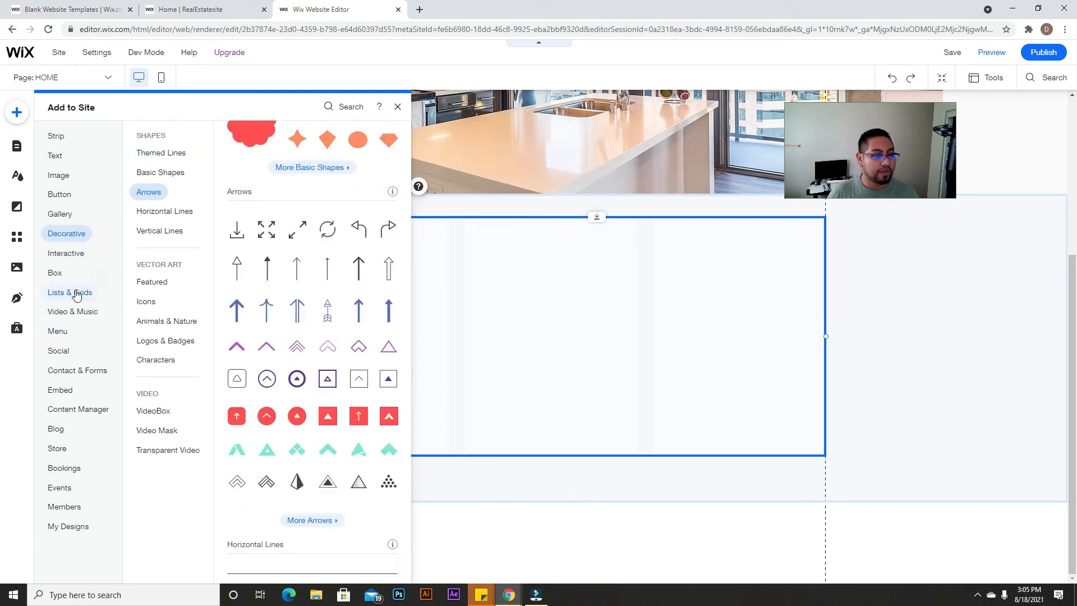
click(77, 369)
click(72, 294)
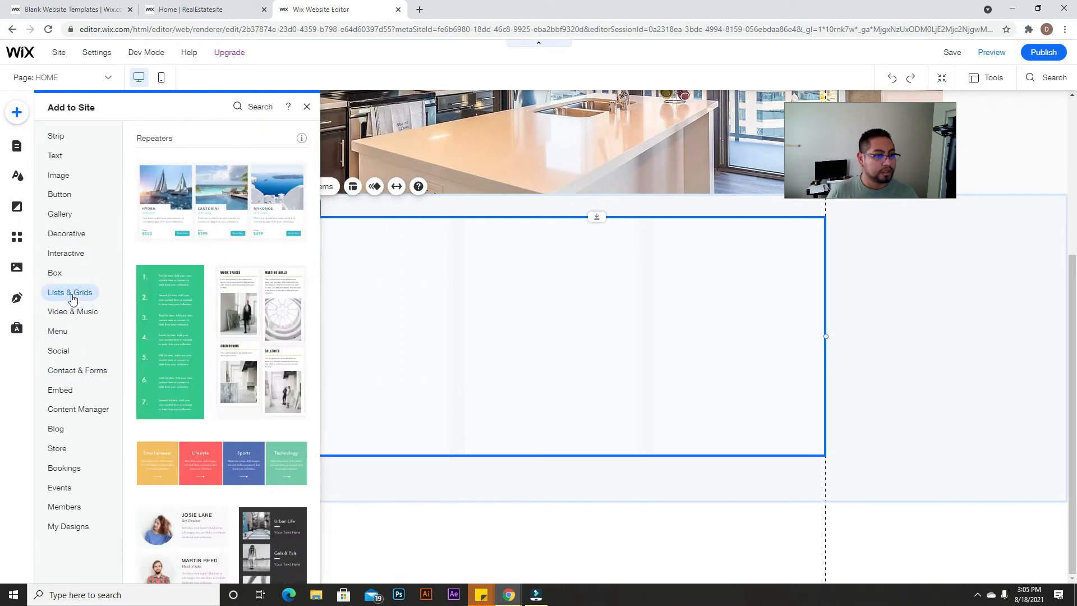
click(72, 312)
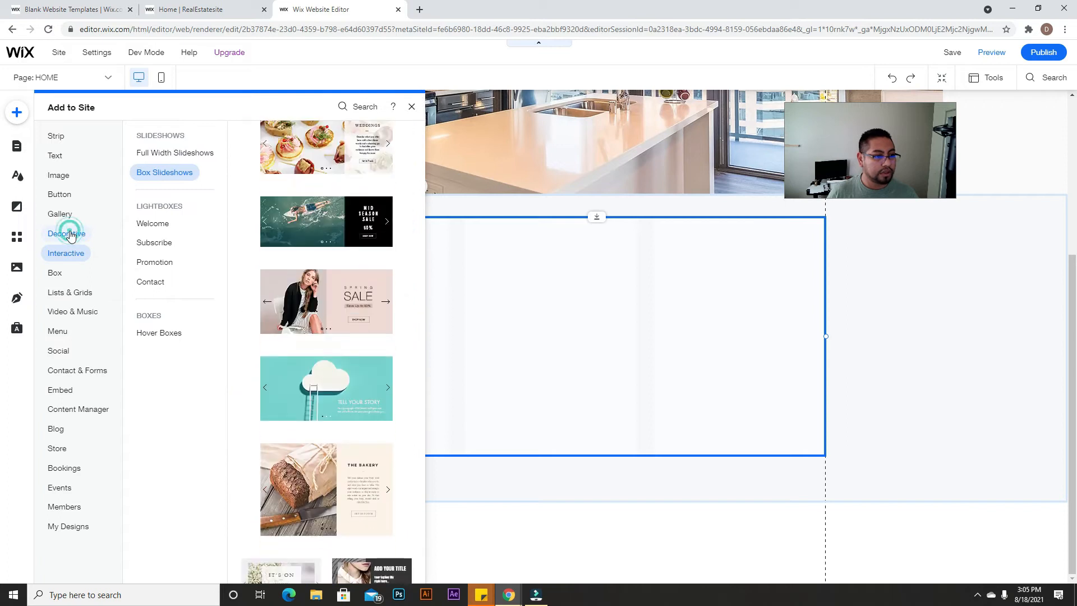
click(68, 234)
scroll(309, 357, down, 15)
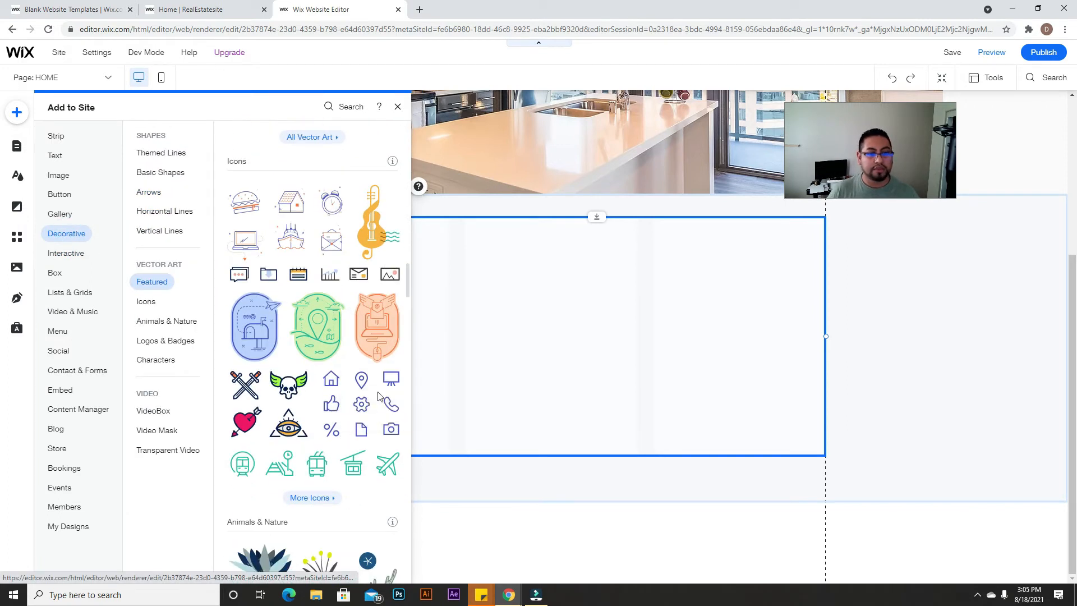
drag(337, 387, 372, 264)
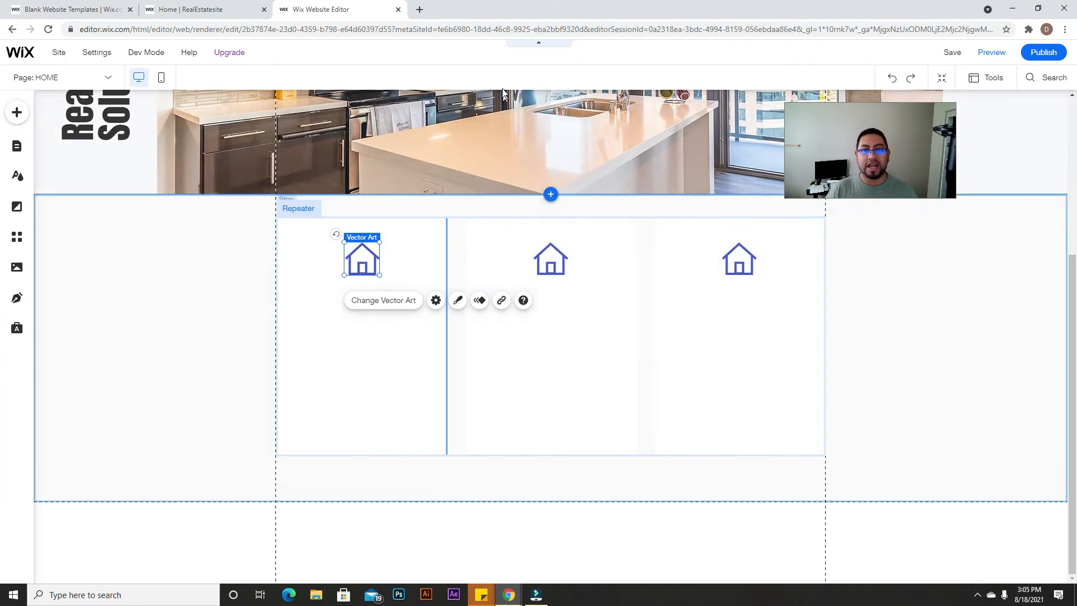
Step: Load flaticon.com in a new browser tab
click(419, 9)
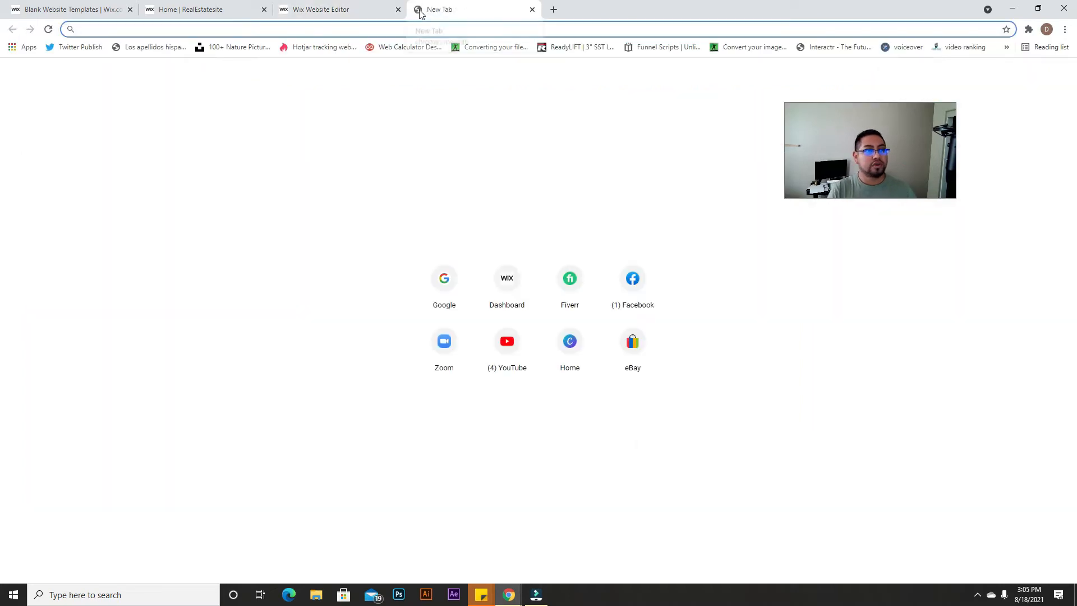
text(flaticon.com)
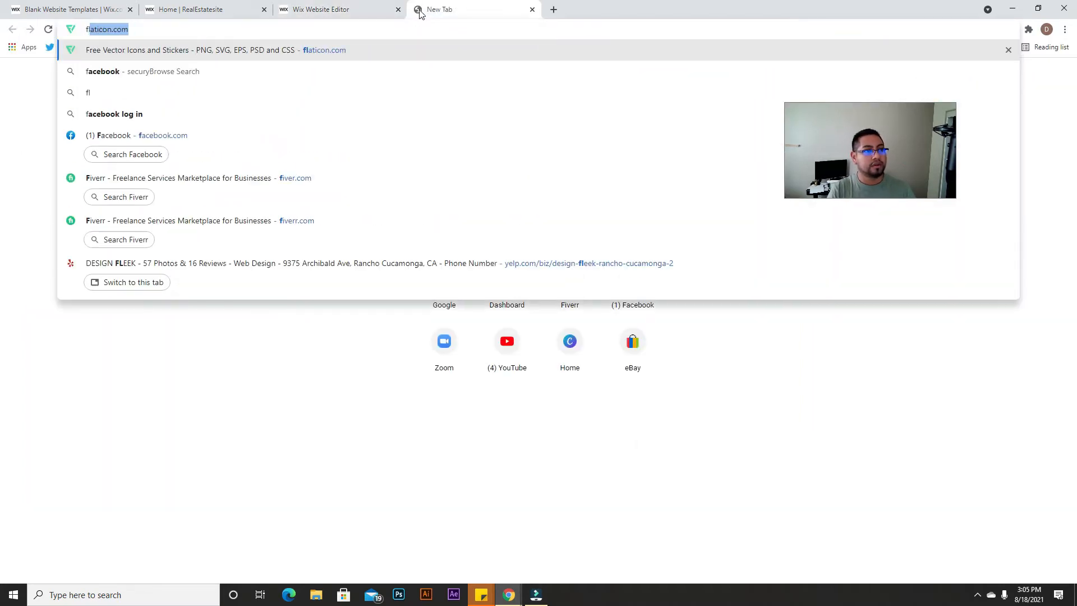
key(Return)
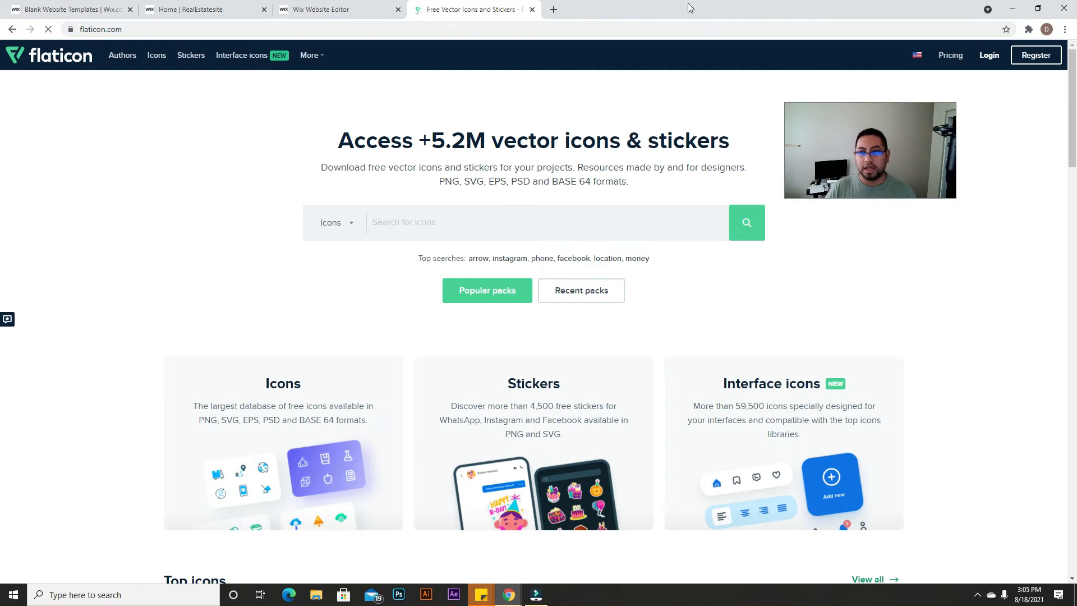
scroll(662, 383, down, 5)
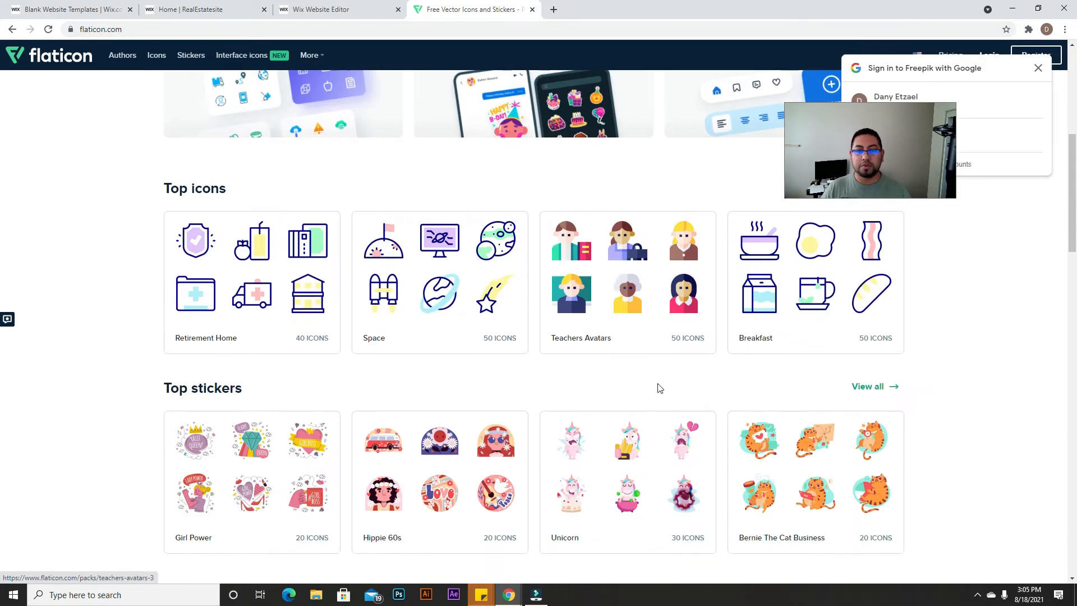
scroll(561, 370, up, 8)
scroll(624, 367, down, 1)
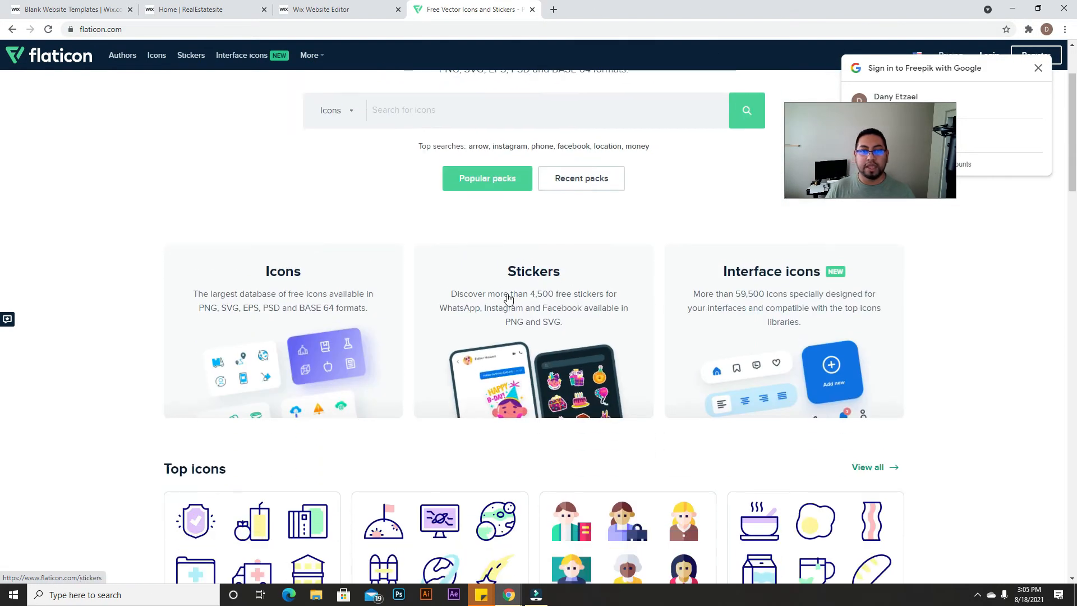
scroll(509, 301, up, 3)
Step: Search Flaticon for 'real estate' icons
click(448, 222)
text(real estate)
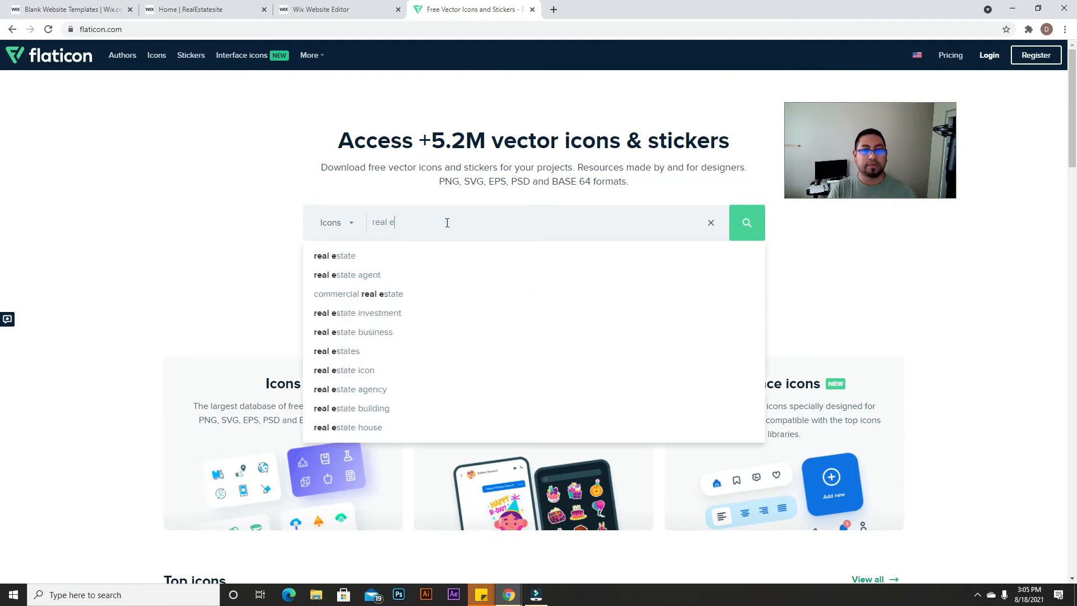
key(Return)
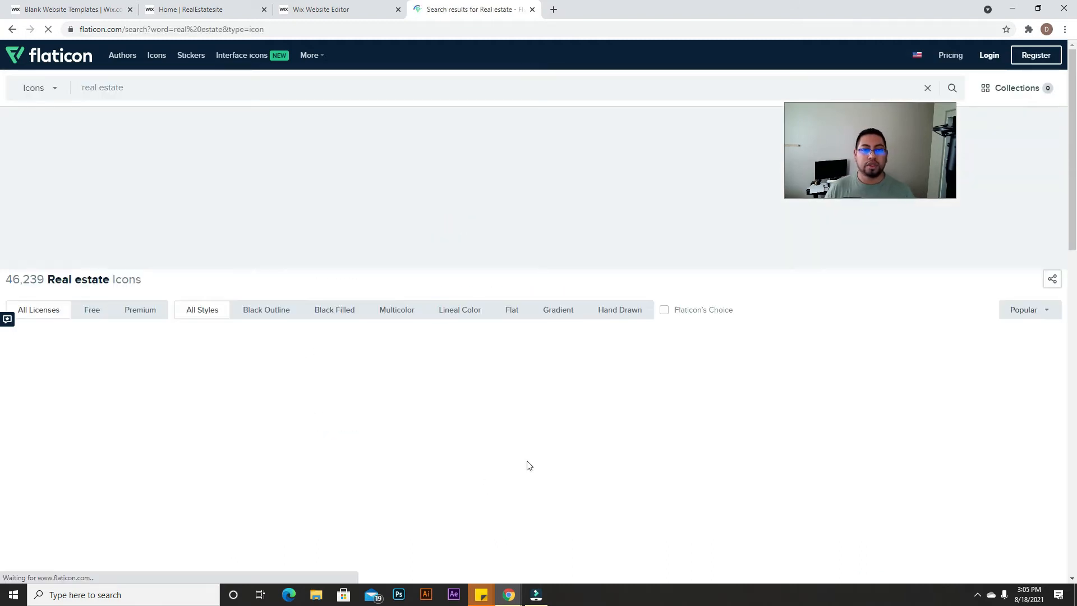
scroll(247, 274, down, 1)
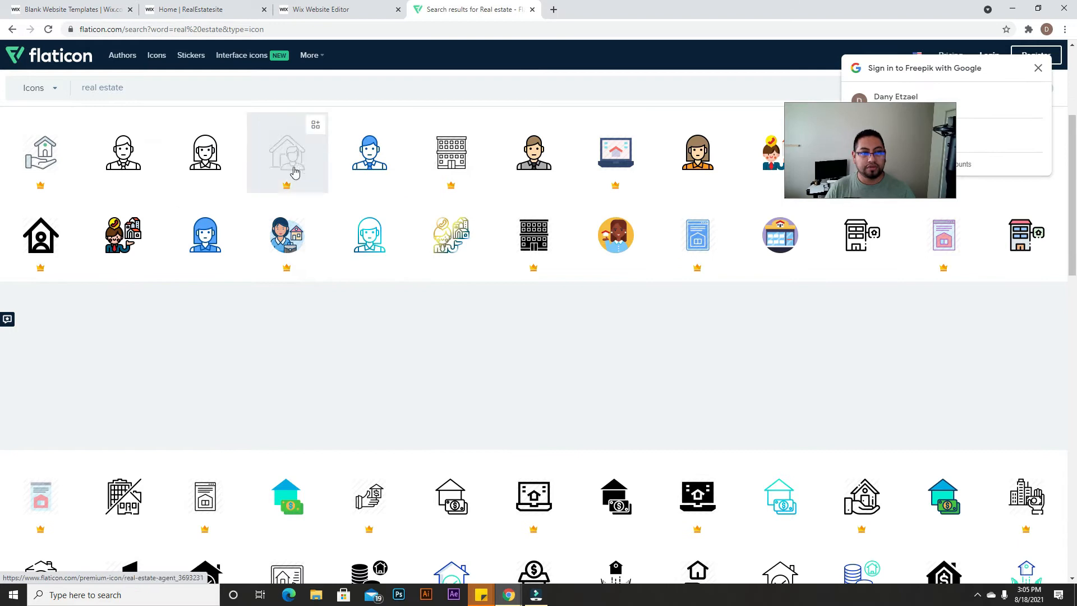
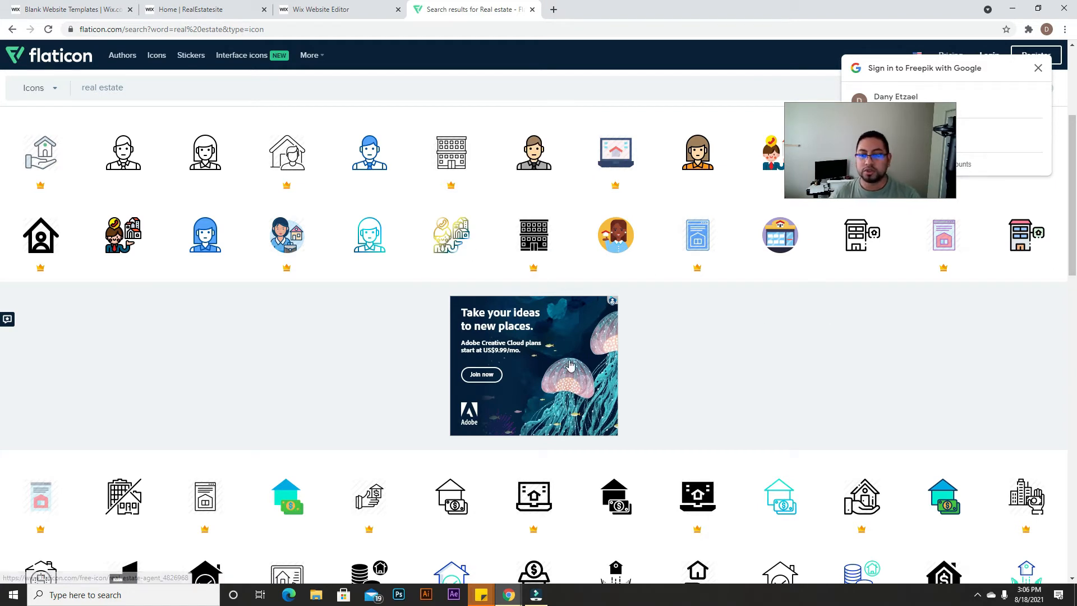
Step: Replace the Flaticon search term with 'properties' and run the search
scroll(553, 391, down, 6)
scroll(554, 391, up, 4)
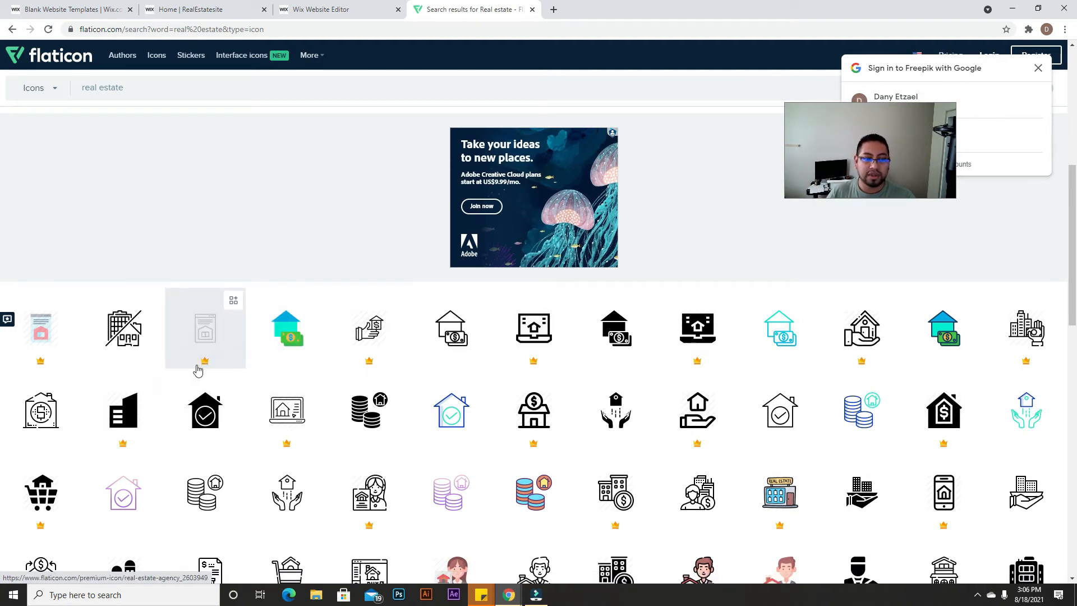
scroll(232, 447, up, 4)
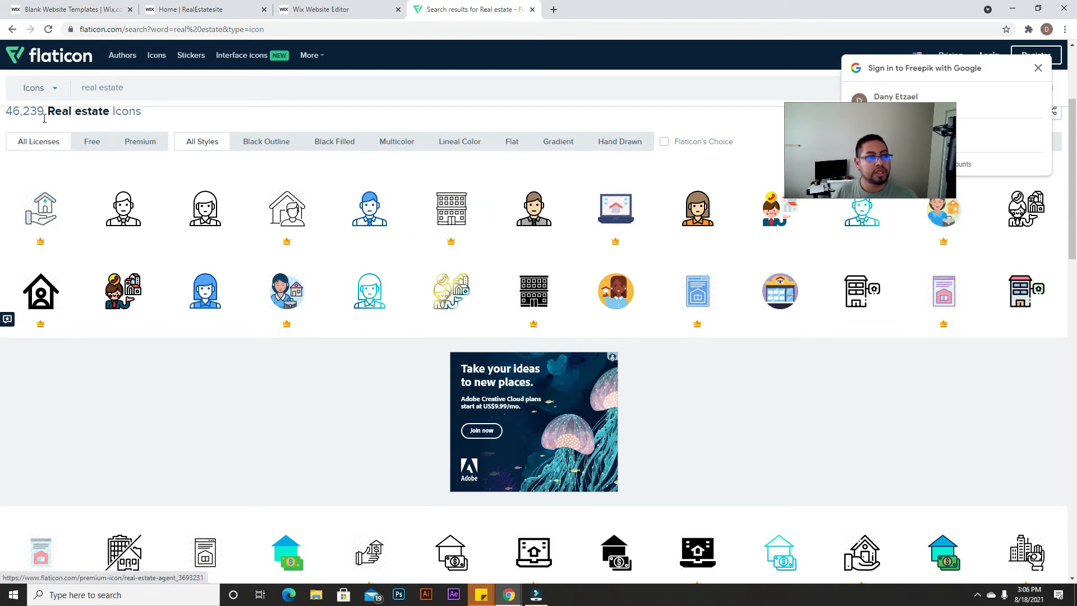
click(86, 90)
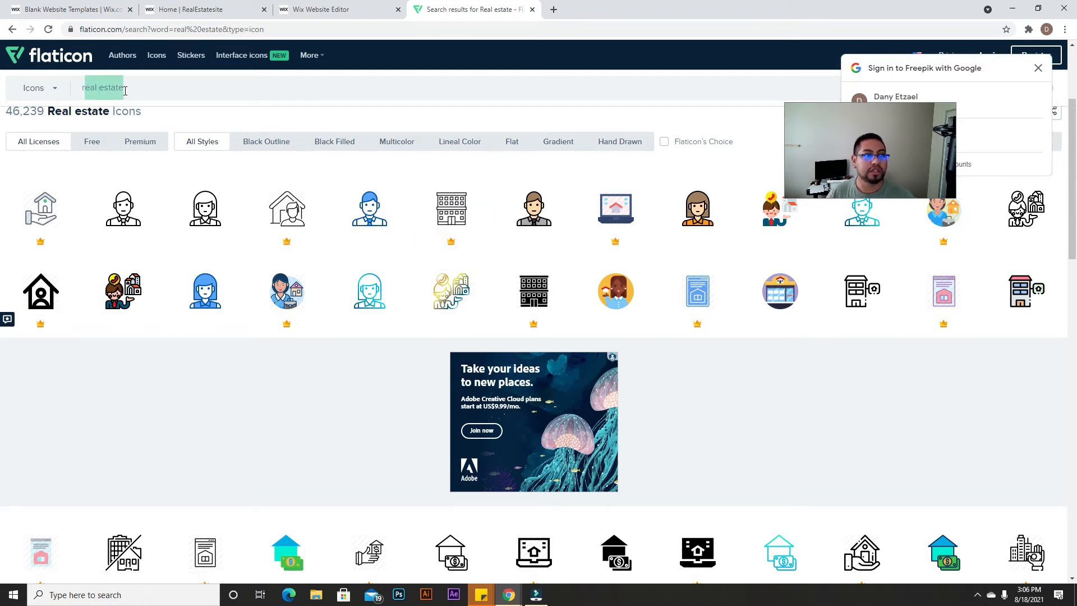
text(r)
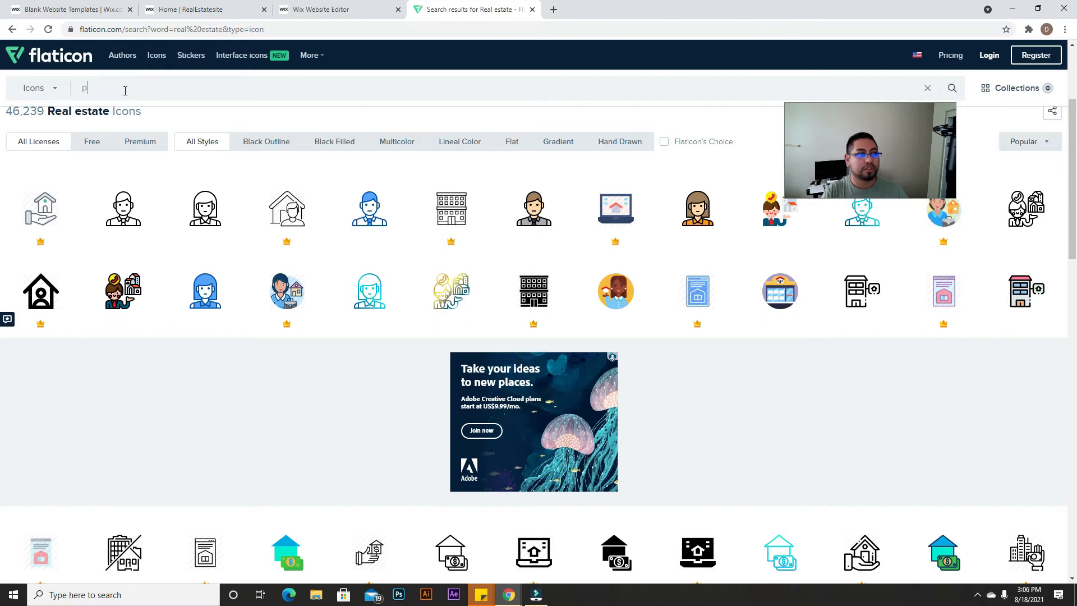
text(roperties)
key(Return)
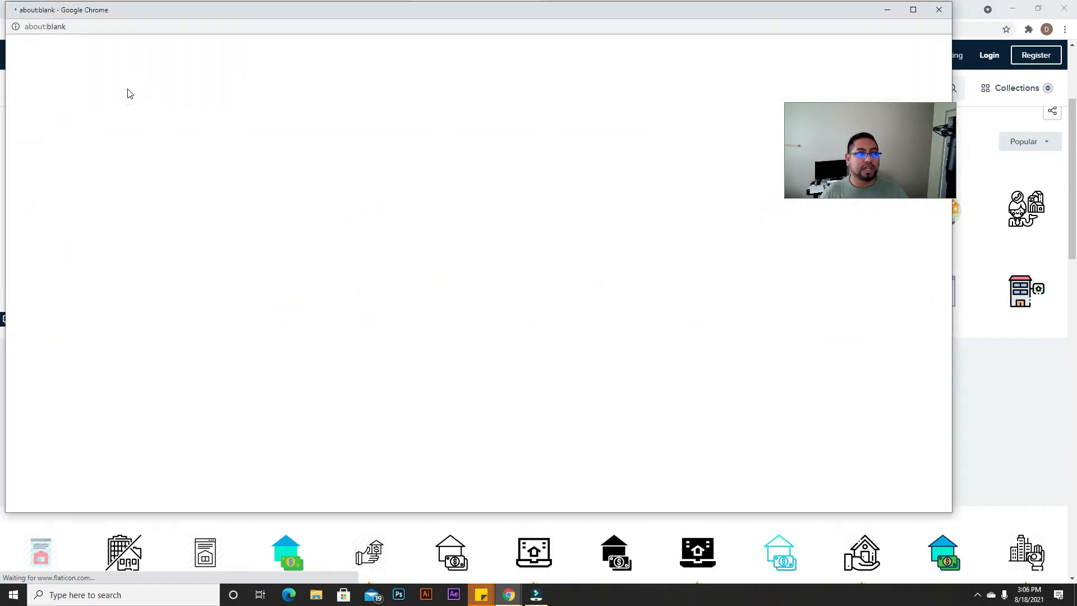
Step: Dismiss the blank popup, skim the Properties results, and return to the Wix editor
click(944, 9)
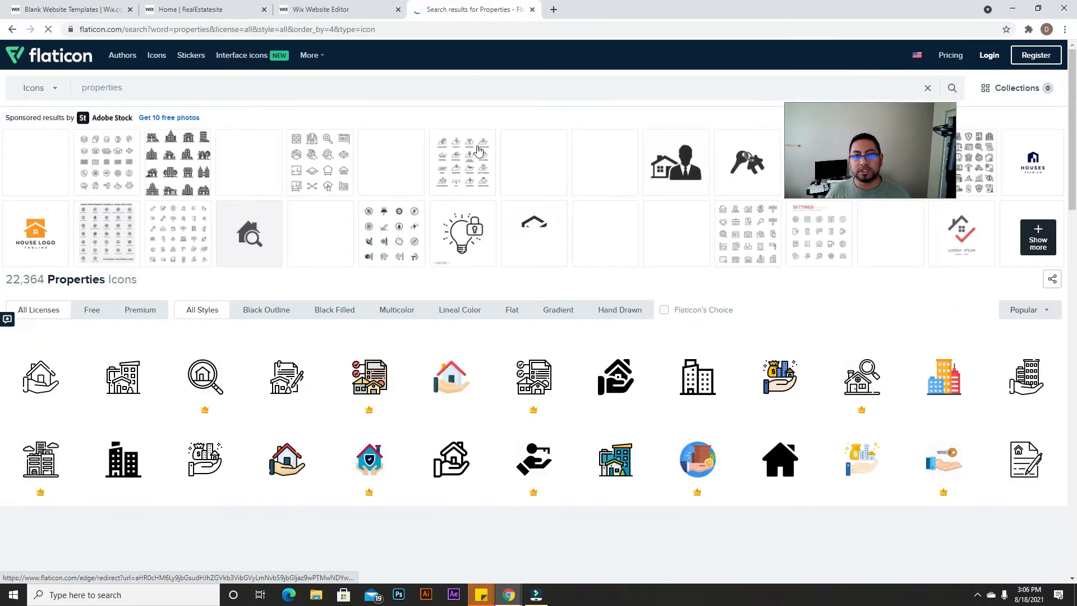
scroll(802, 426, down, 1)
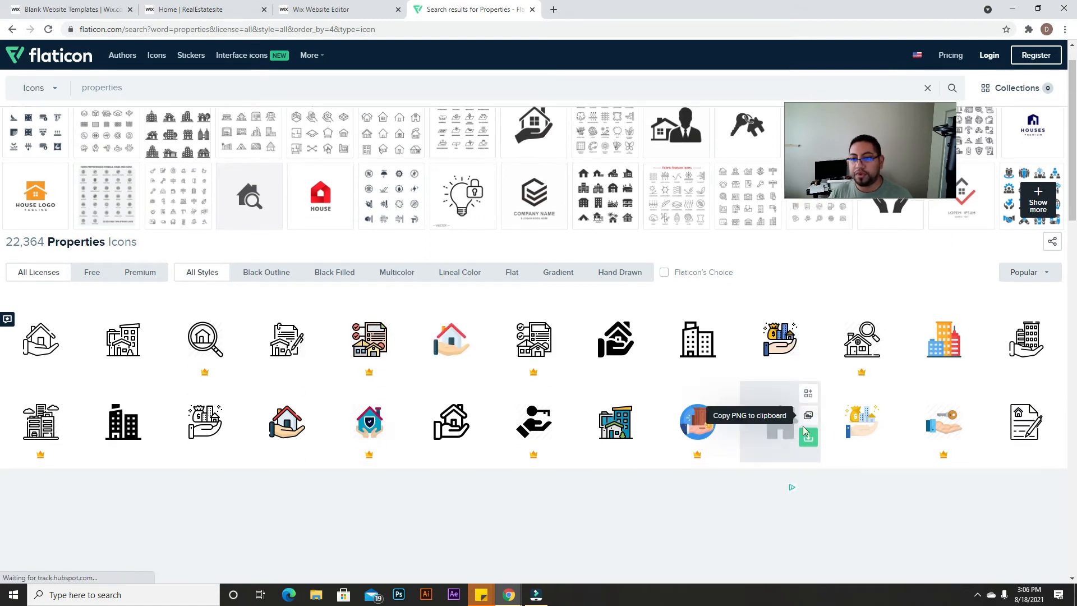
scroll(803, 426, down, 3)
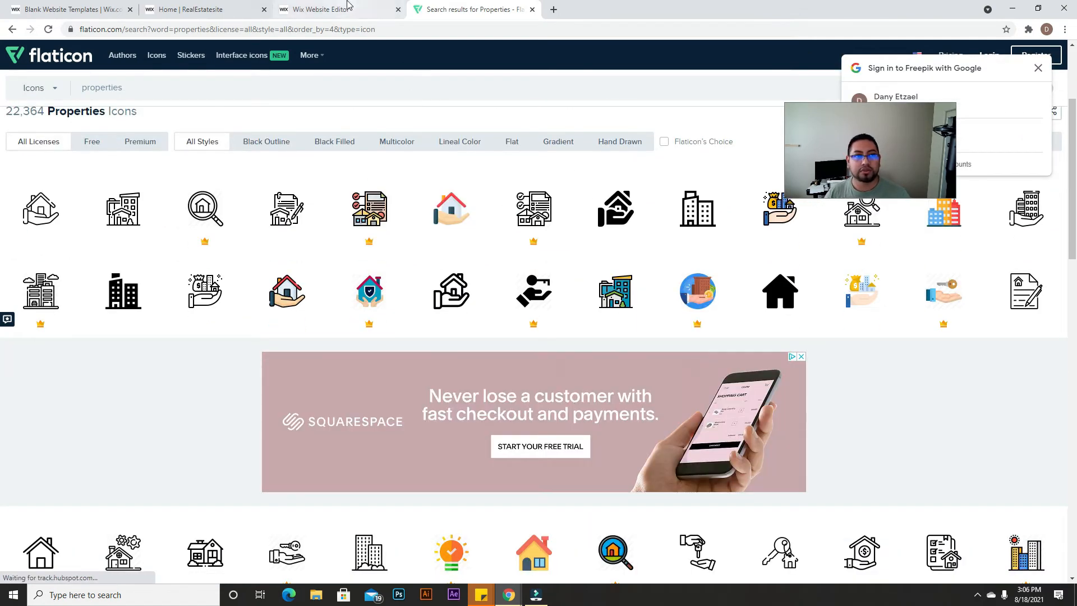
click(347, 6)
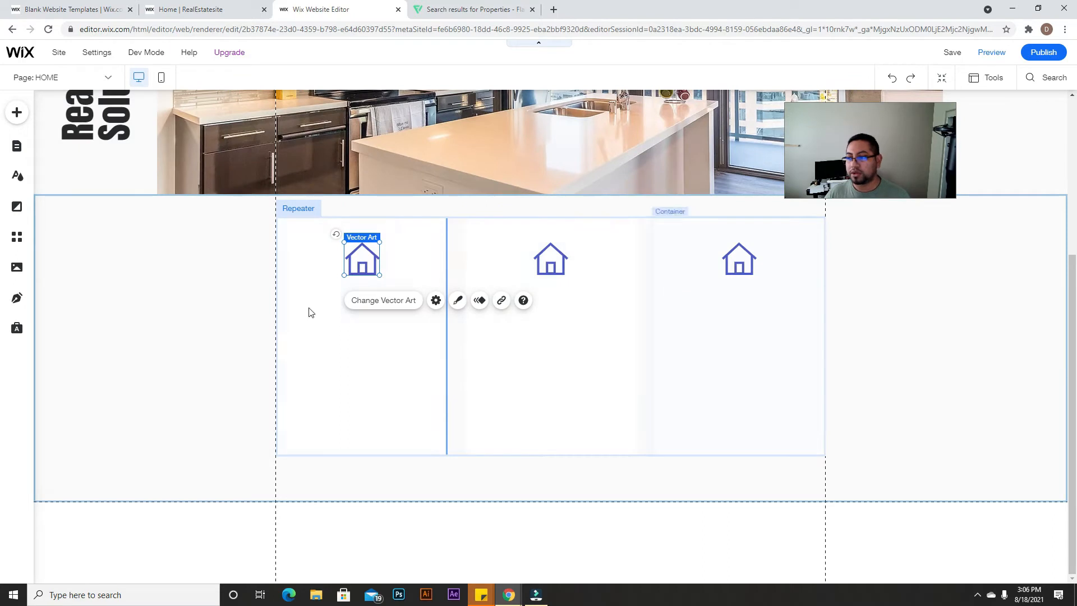
Step: Drop a Small Title into the first repeater item under the house icon and center it
click(15, 113)
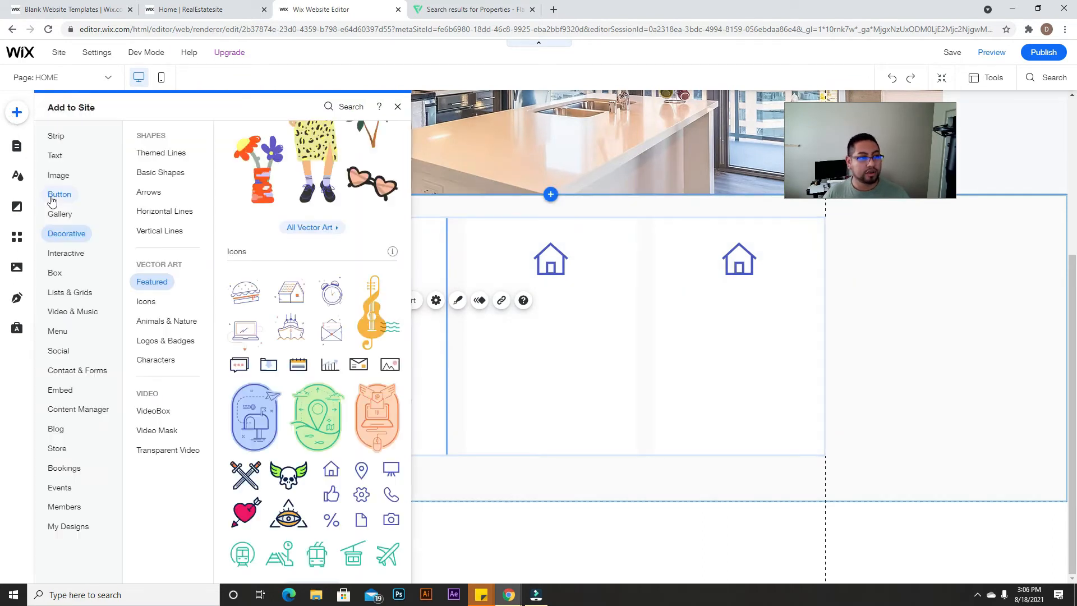
click(59, 158)
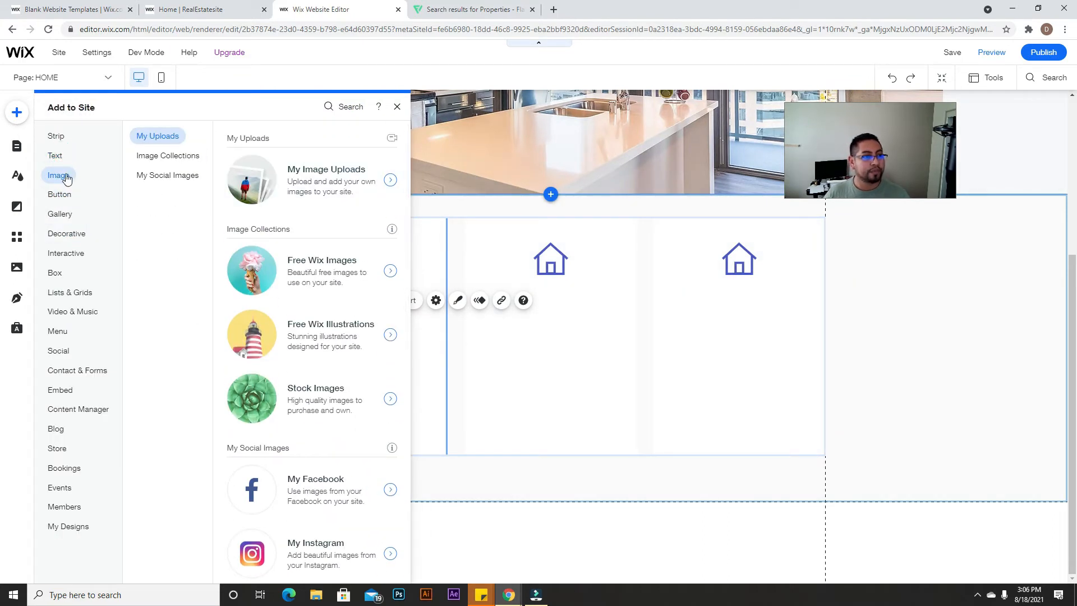
click(58, 157)
drag(245, 226, 318, 297)
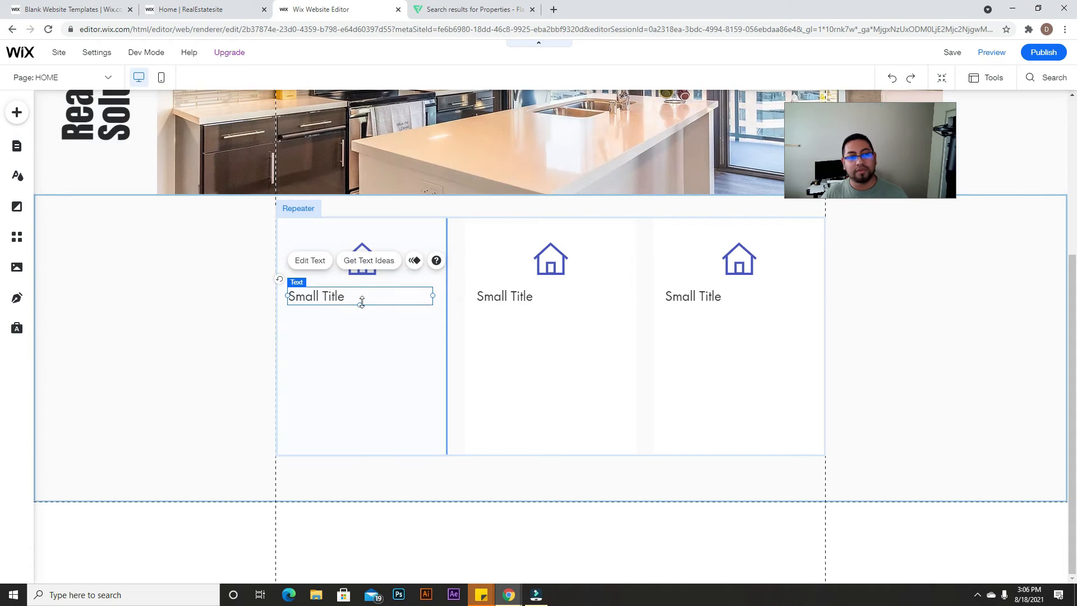
click(133, 338)
click(142, 355)
click(371, 358)
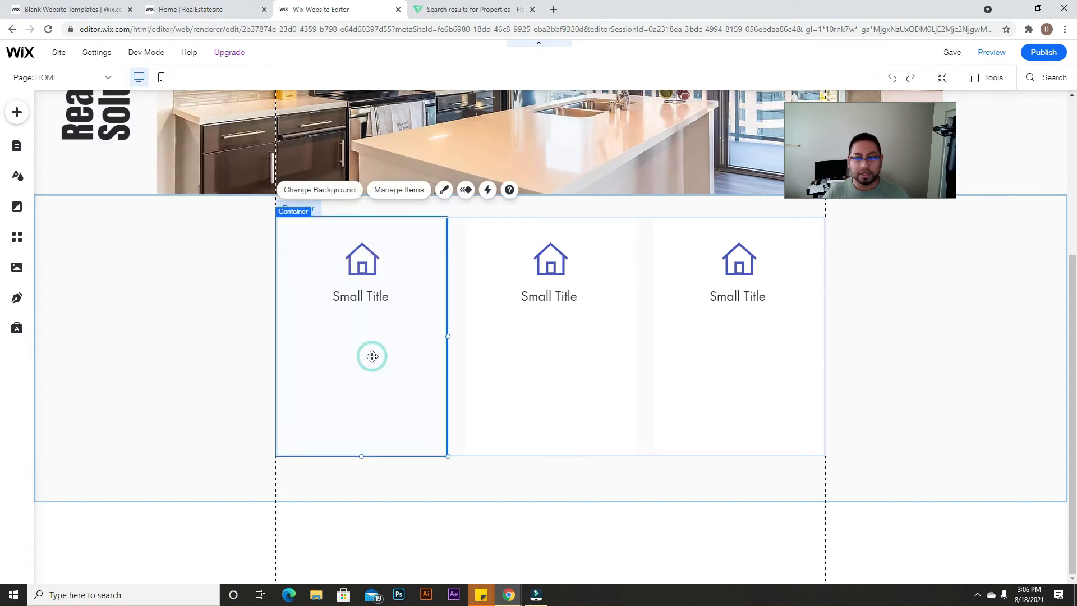
Step: Add a narrowed, center-aligned paragraph just below the Small Title
click(16, 112)
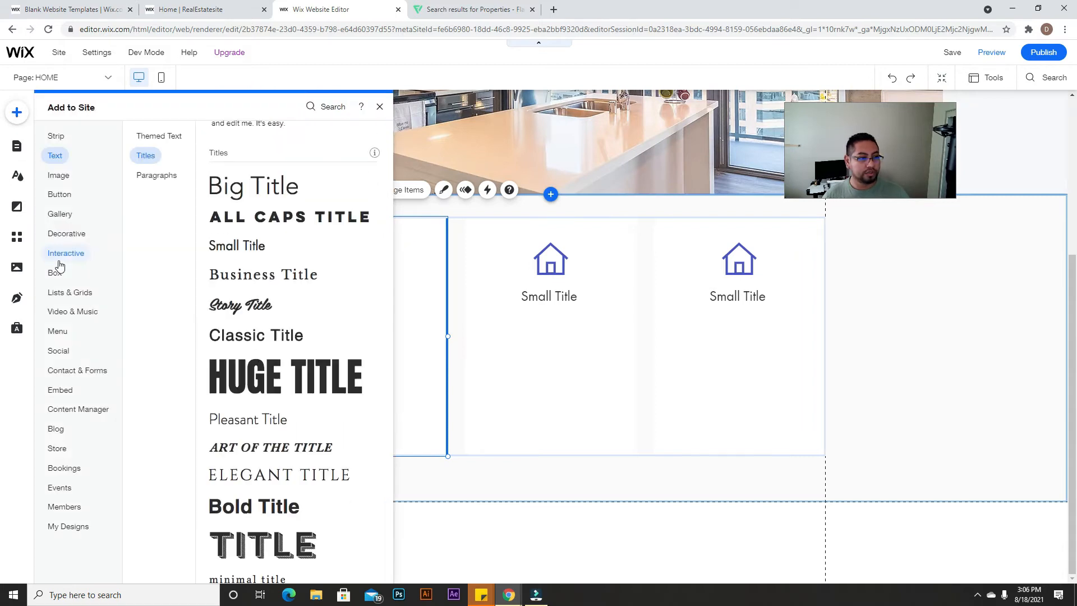
click(55, 157)
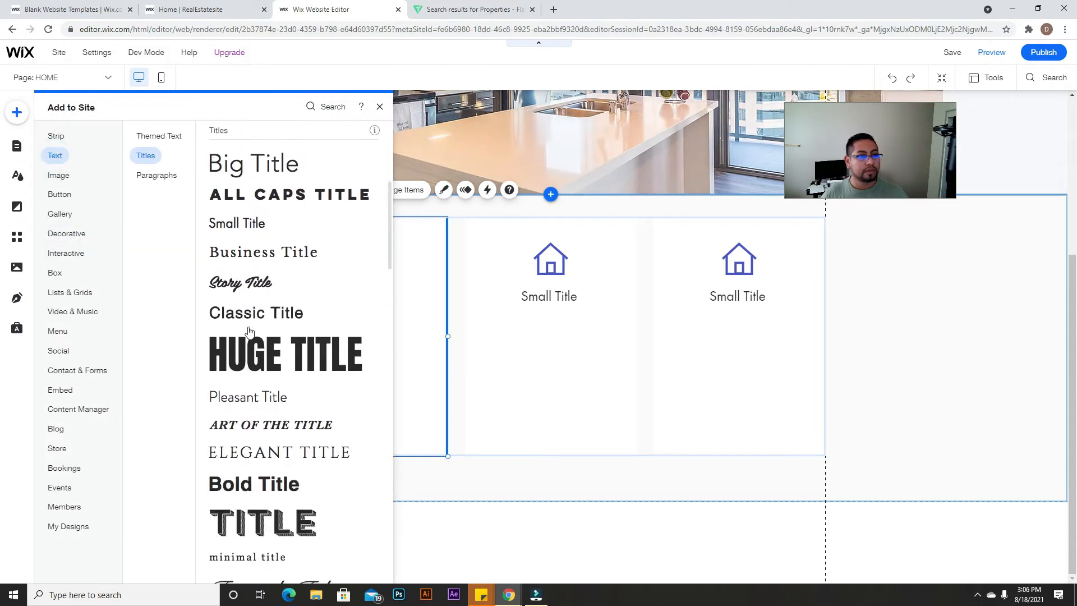
scroll(257, 332, up, 4)
drag(327, 292, 356, 331)
drag(451, 327, 438, 327)
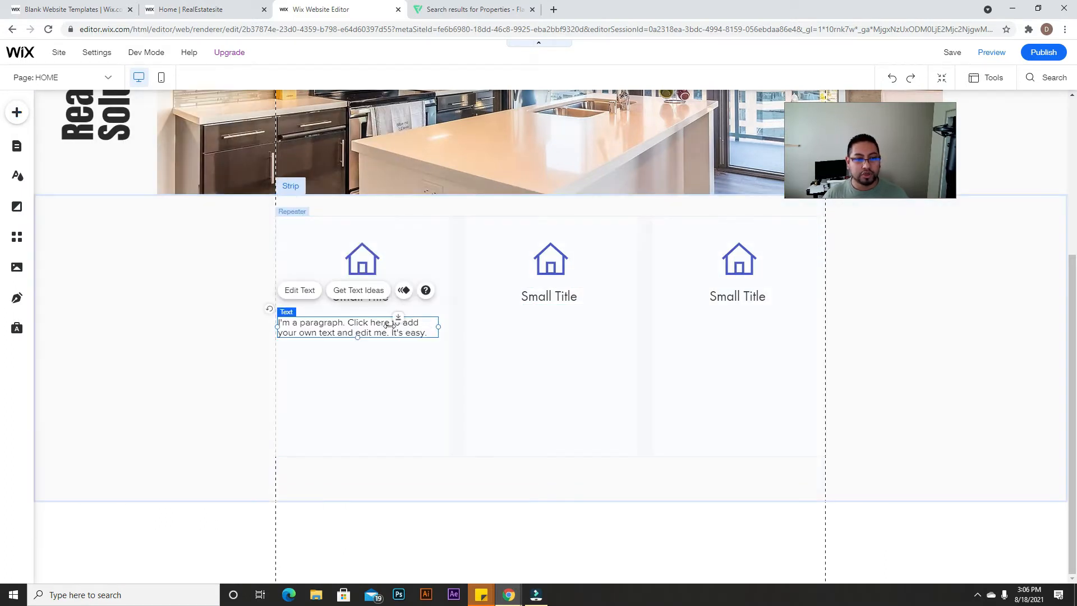
click(305, 291)
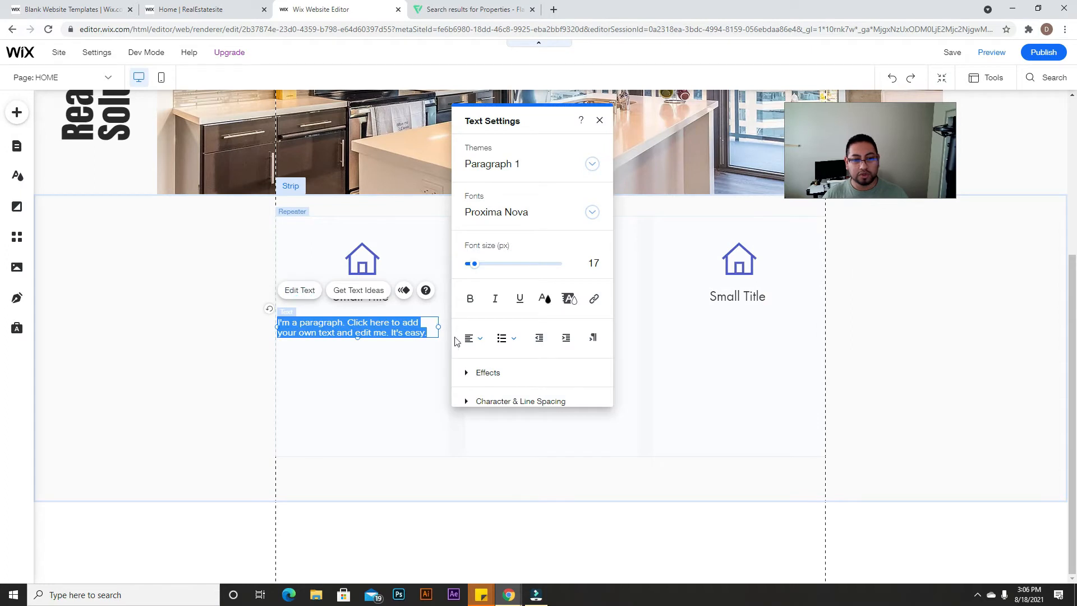
click(472, 338)
click(481, 353)
click(423, 366)
drag(385, 336, 388, 330)
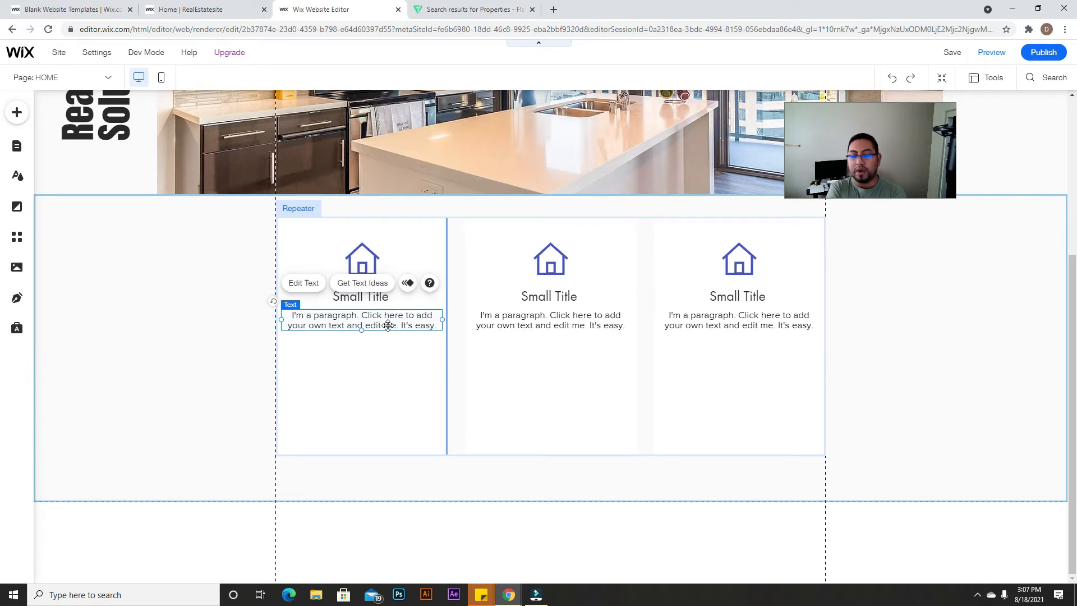
Step: Place the blue themed button under the paragraph in the first repeater card
click(17, 113)
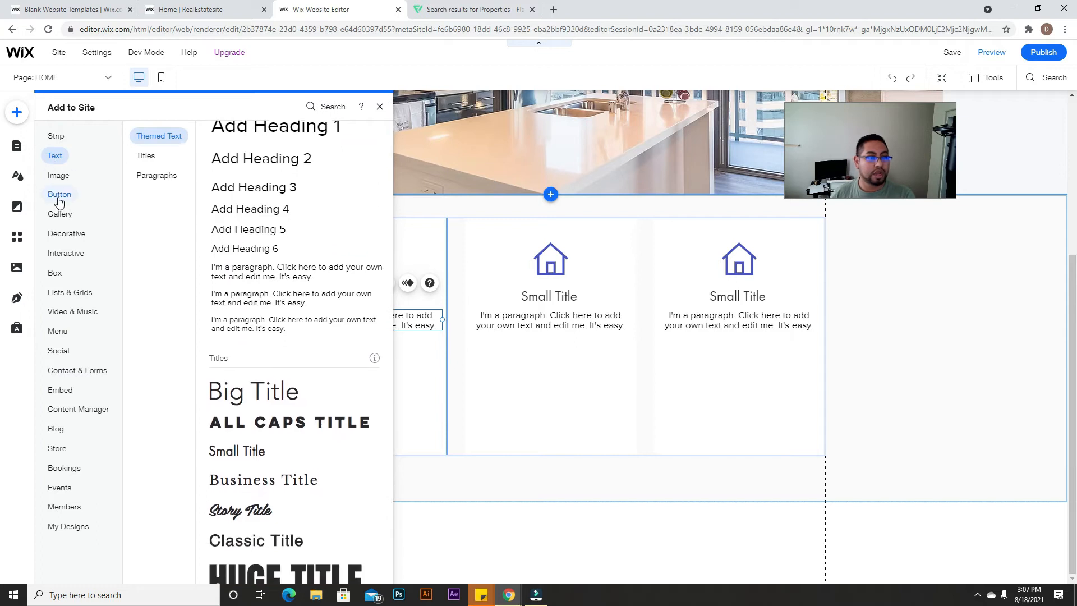
mouse_move(59, 201)
drag(247, 171, 360, 359)
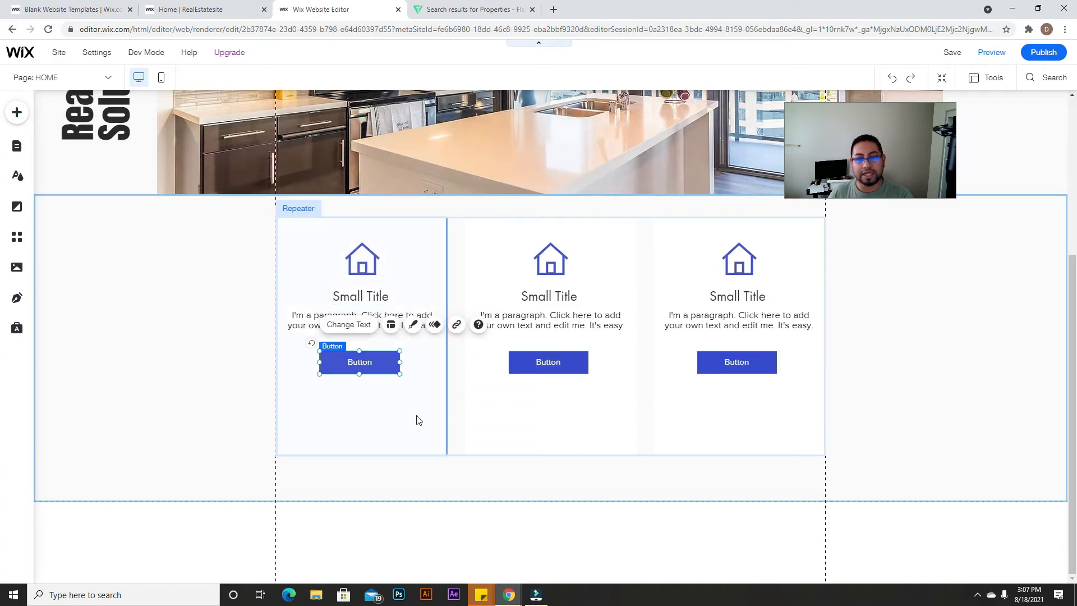
scroll(442, 473, up, 3)
scroll(442, 473, up, 1)
scroll(442, 473, down, 4)
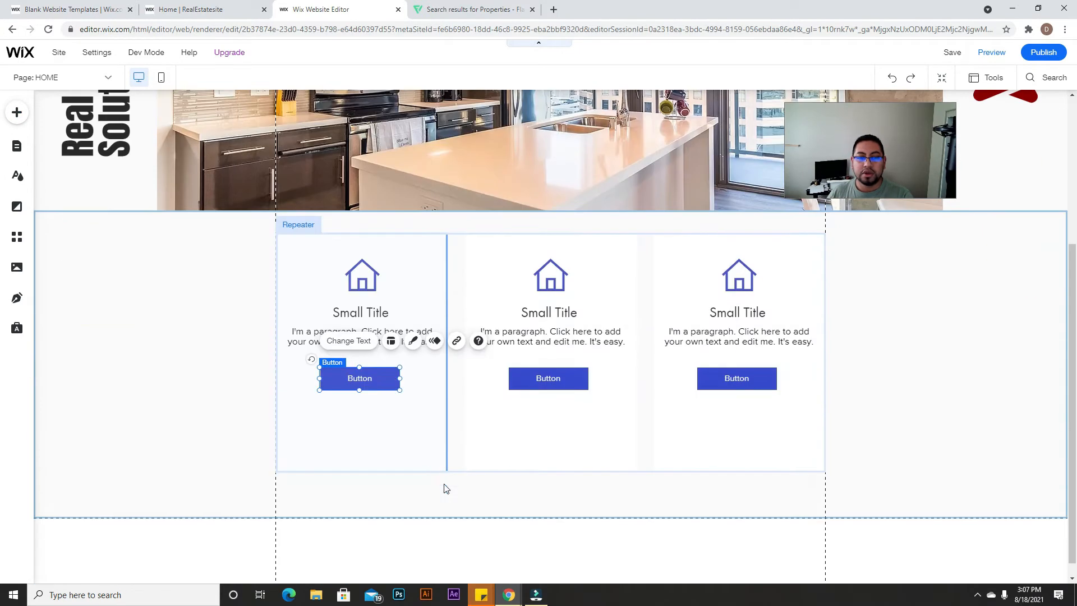
Step: Fill the first house icon with custom dark red #8B0000
click(361, 275)
click(459, 317)
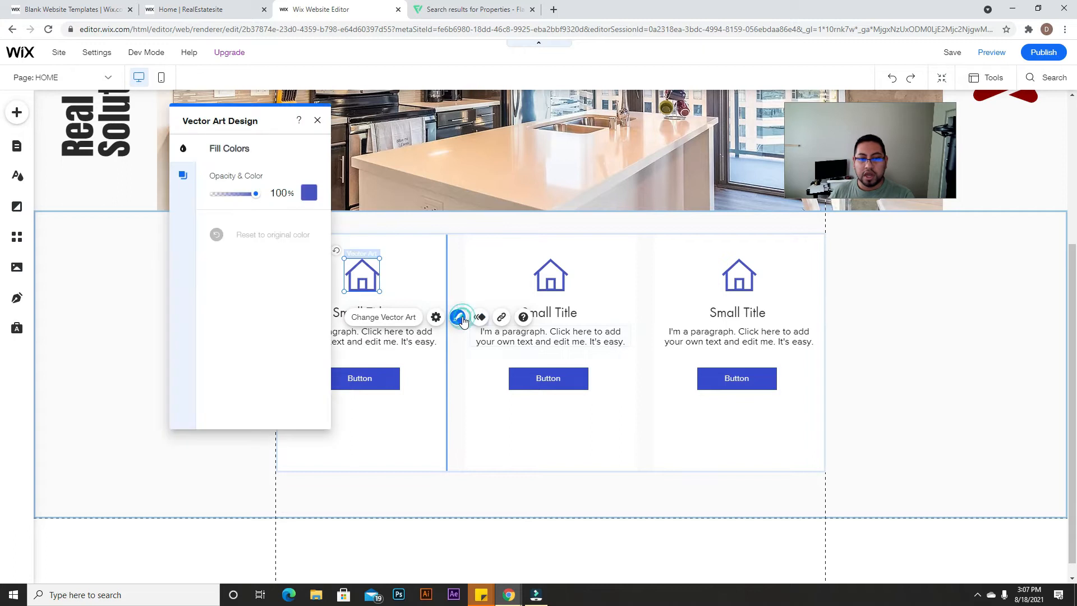
click(308, 193)
click(248, 306)
click(532, 273)
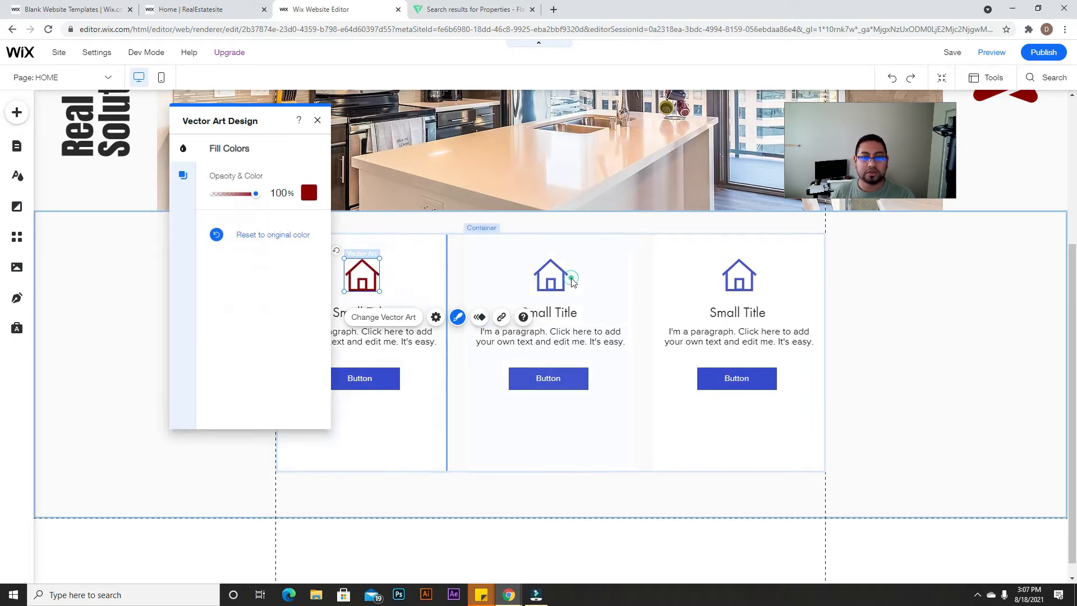
click(555, 274)
Step: Fill the middle and third house icons with the same dark red
click(564, 273)
click(646, 317)
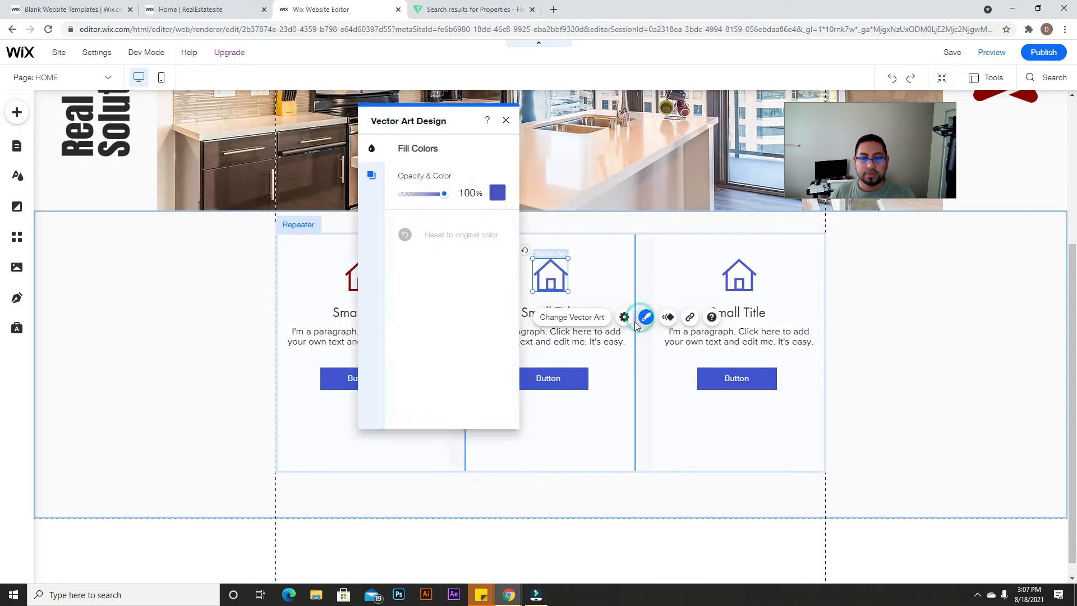
click(498, 195)
click(417, 307)
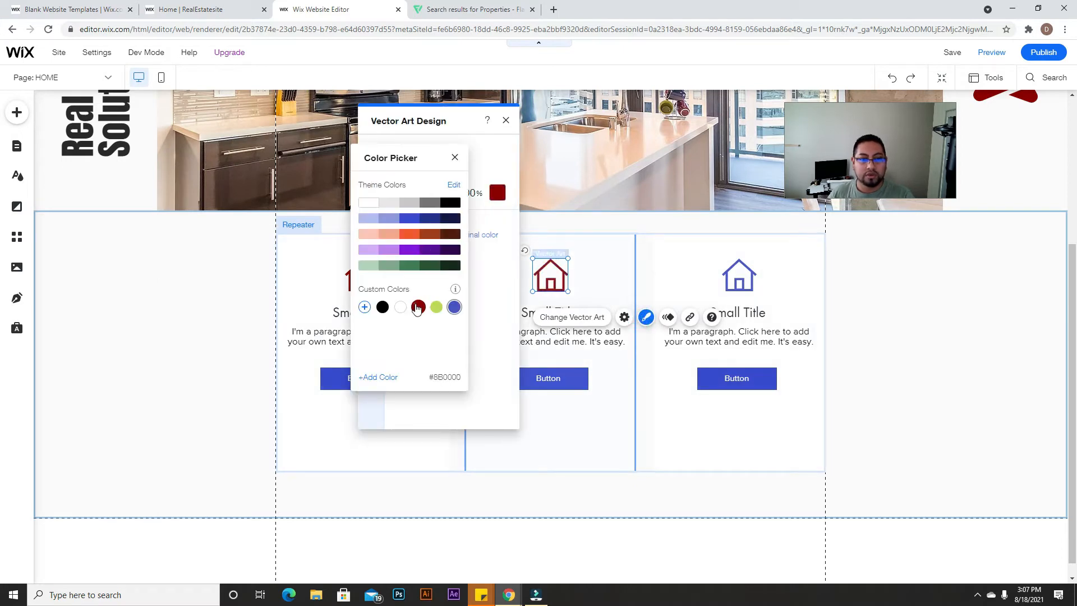
click(738, 266)
click(738, 268)
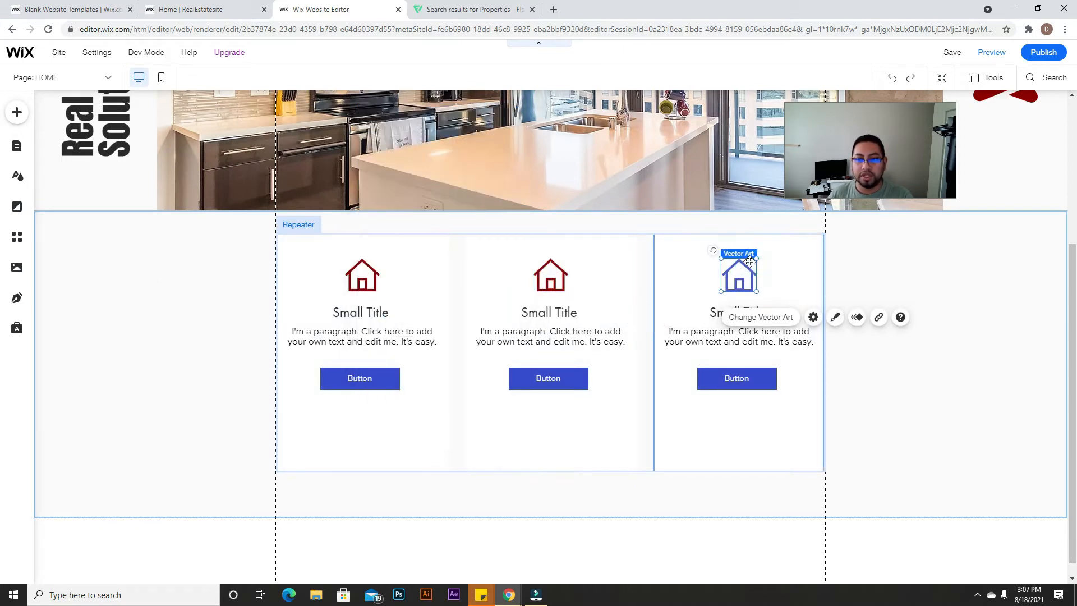
click(835, 318)
click(686, 192)
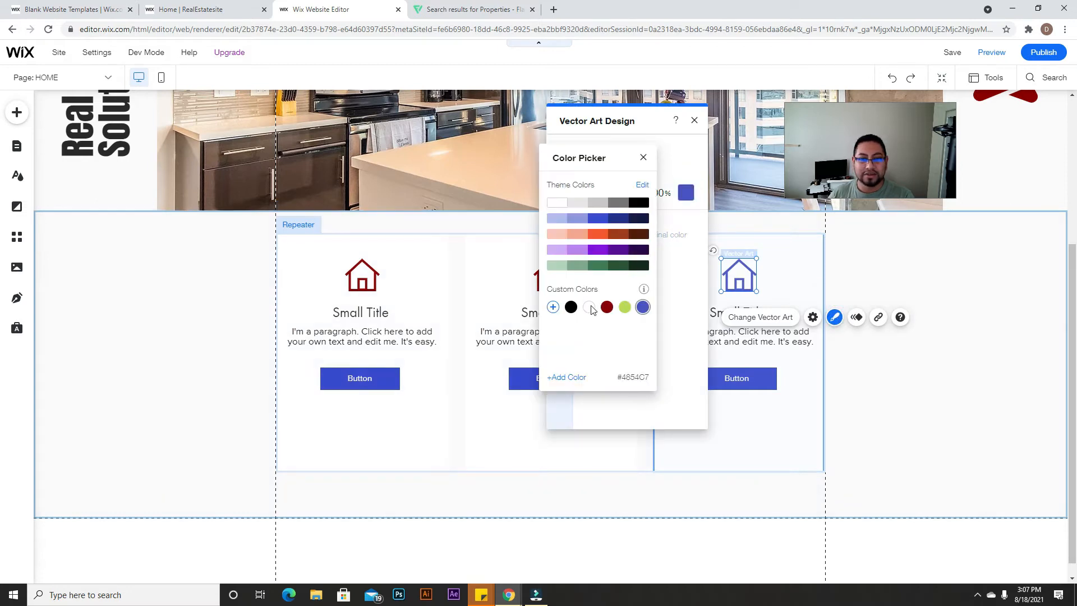
click(391, 373)
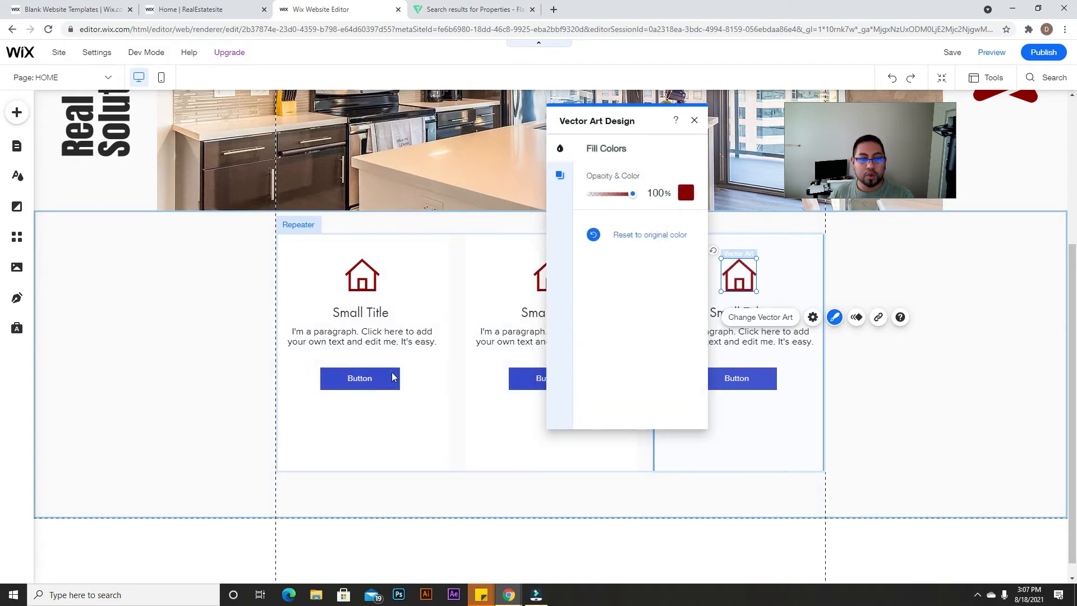
click(391, 376)
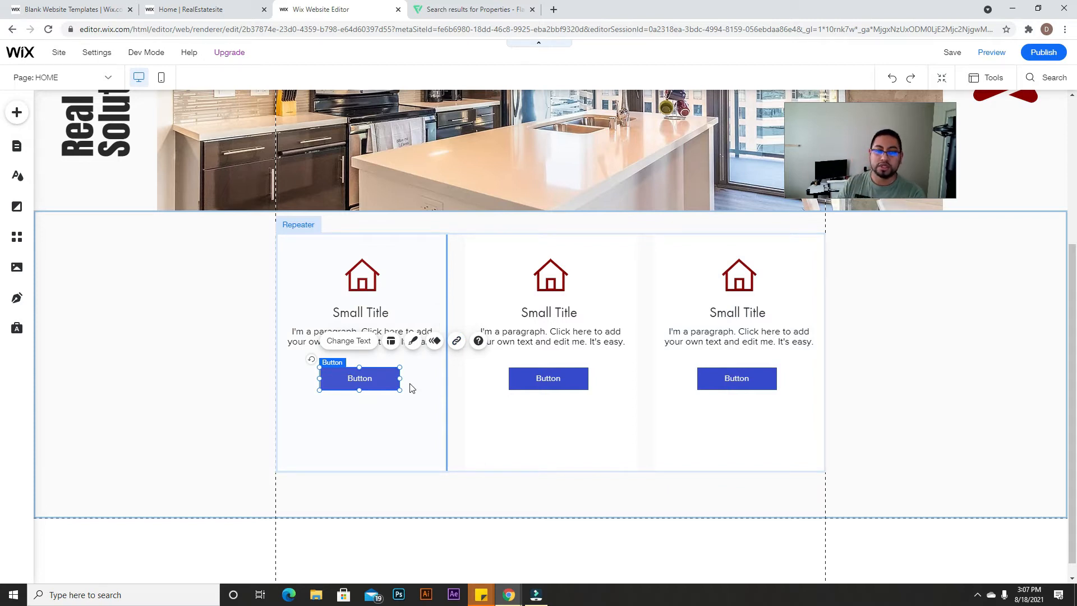
Step: Set the button's regular background fill to dark red #8B0000
click(413, 341)
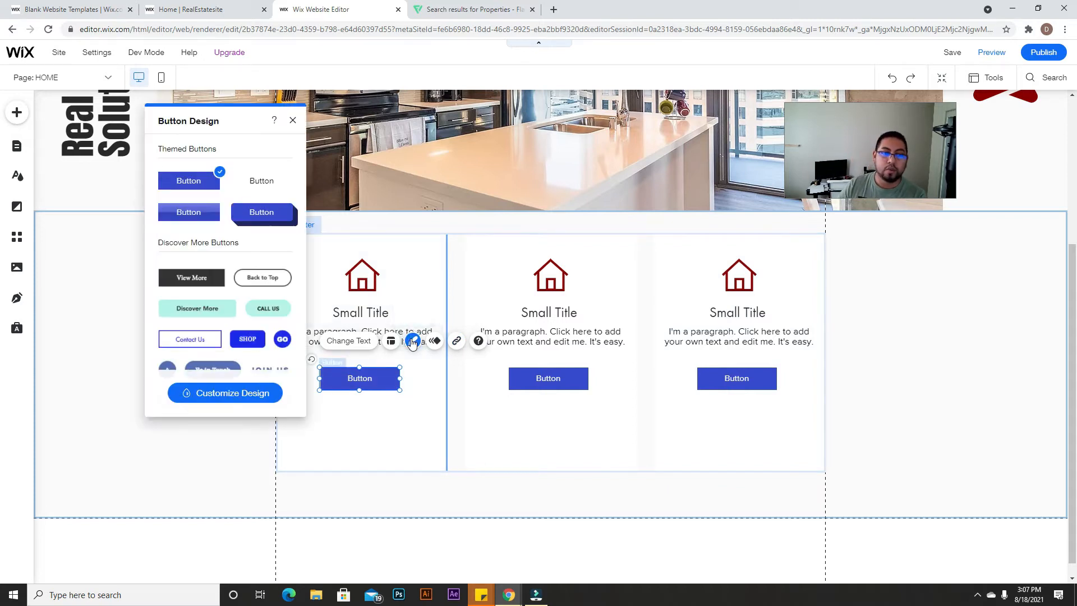
click(264, 392)
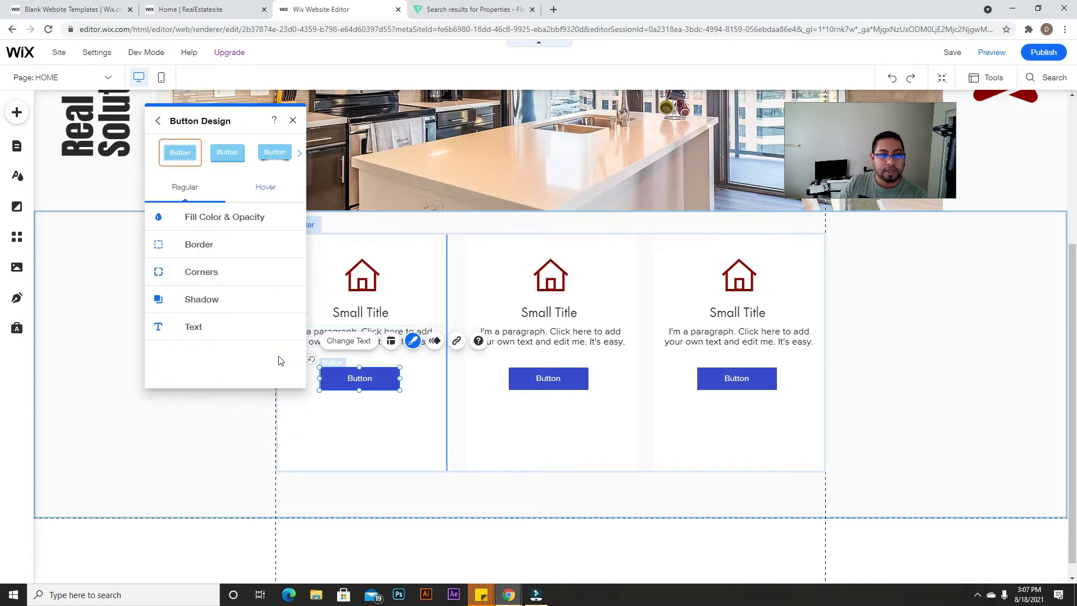
click(216, 224)
click(284, 260)
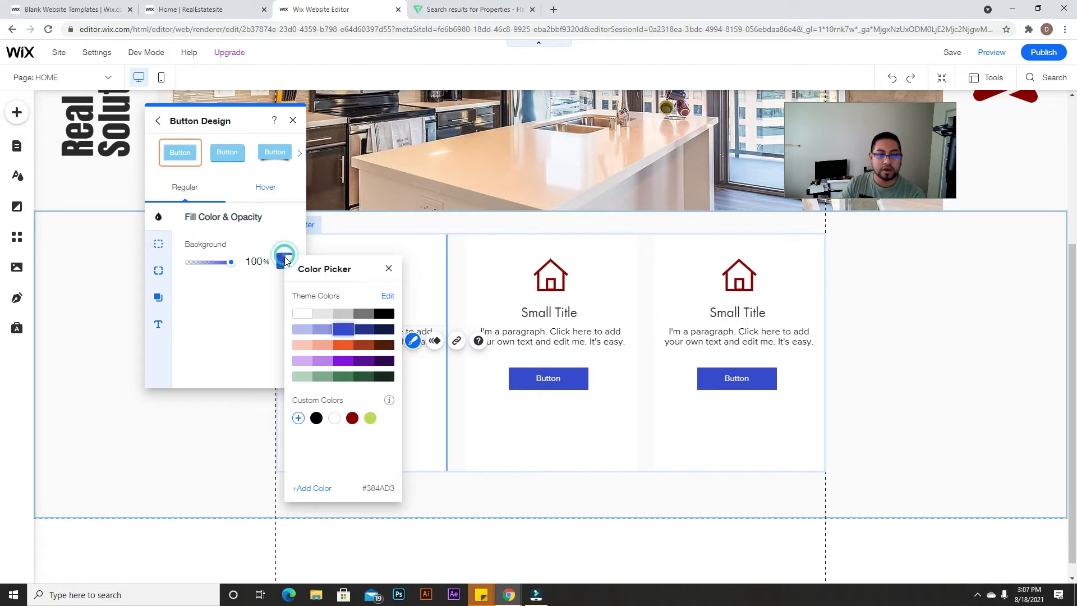
click(353, 418)
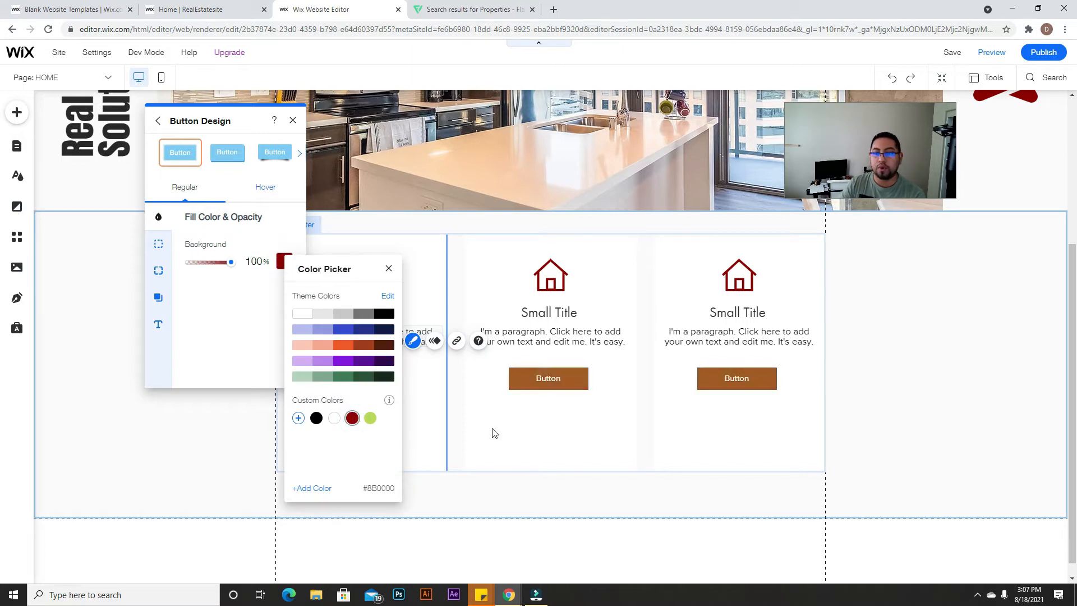
click(272, 198)
Step: Give the button's hover state a light grey background
click(268, 188)
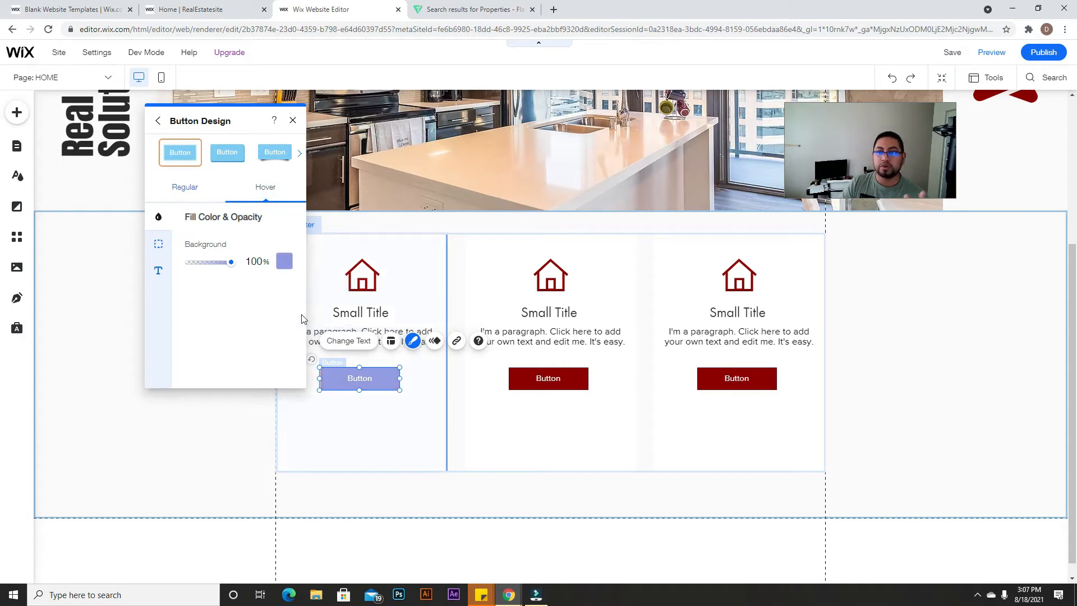
click(282, 262)
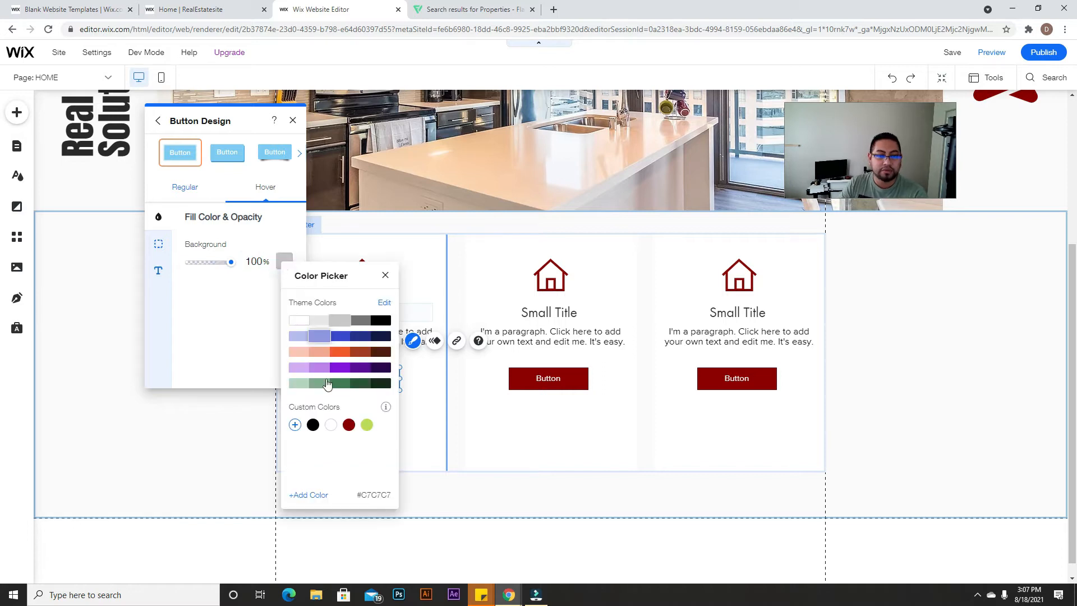
click(319, 321)
click(293, 121)
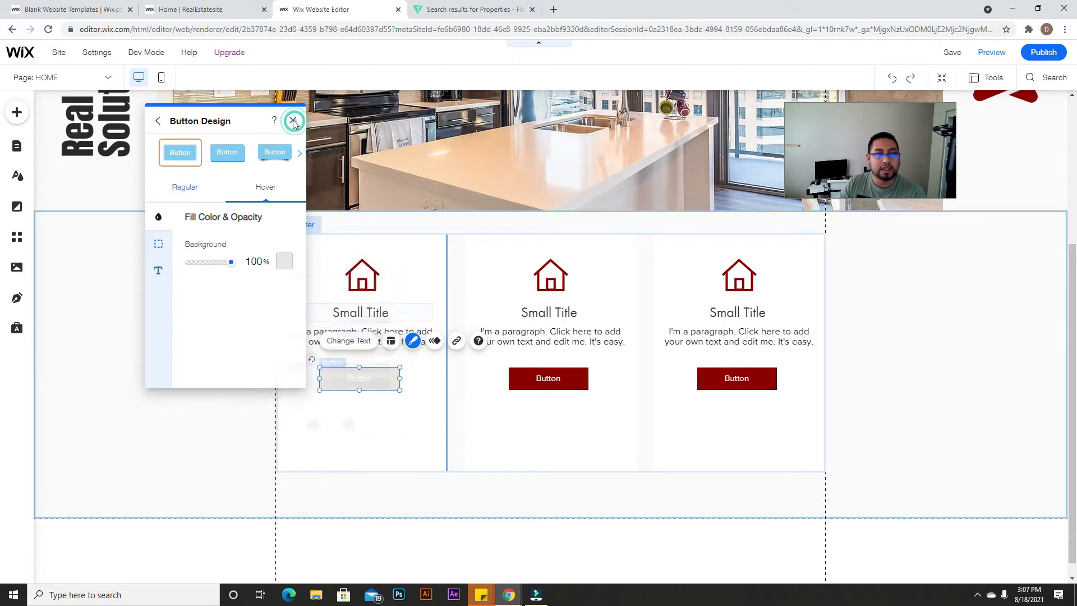
click(292, 121)
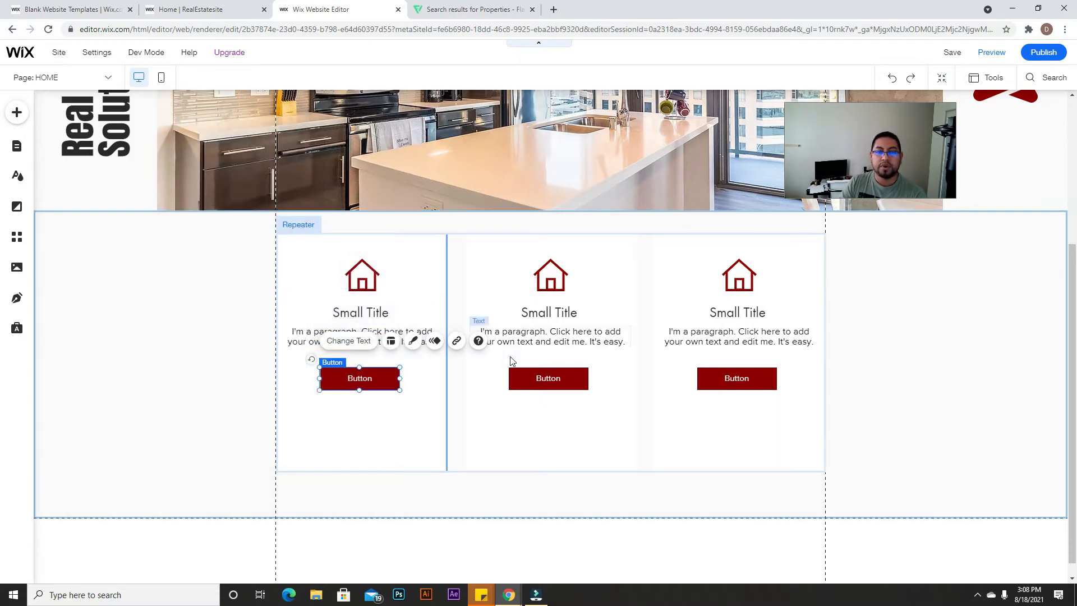
Step: Make the button's hover text colour dark red
click(414, 340)
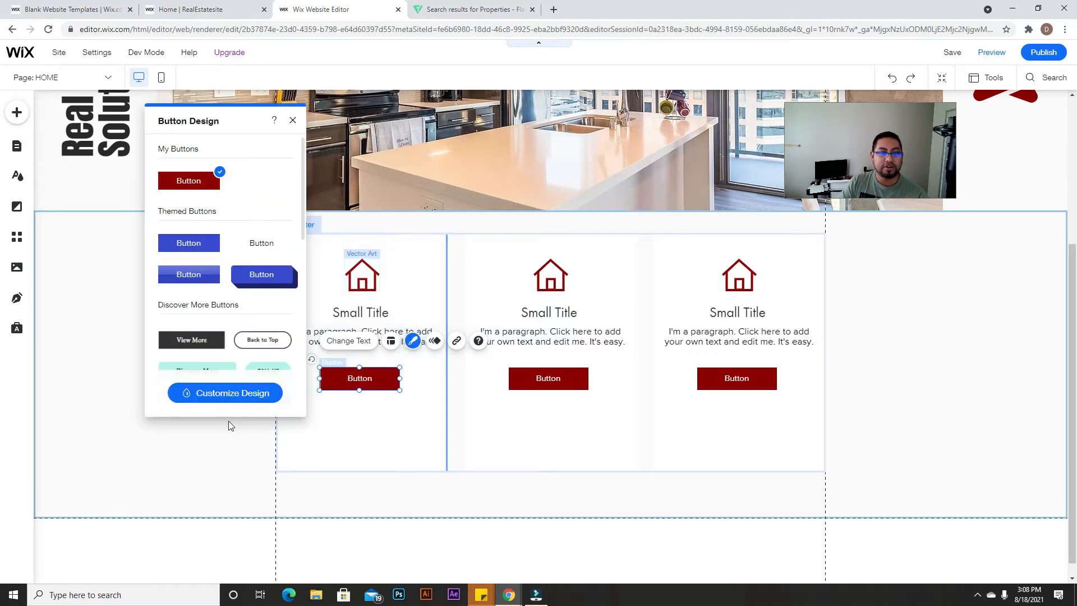
click(247, 392)
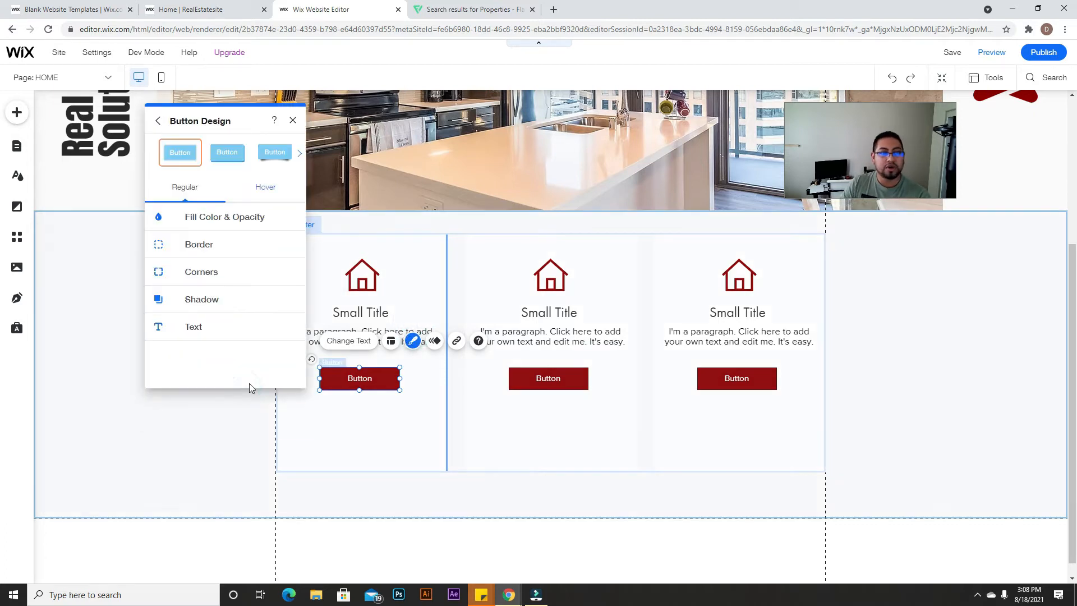
click(265, 187)
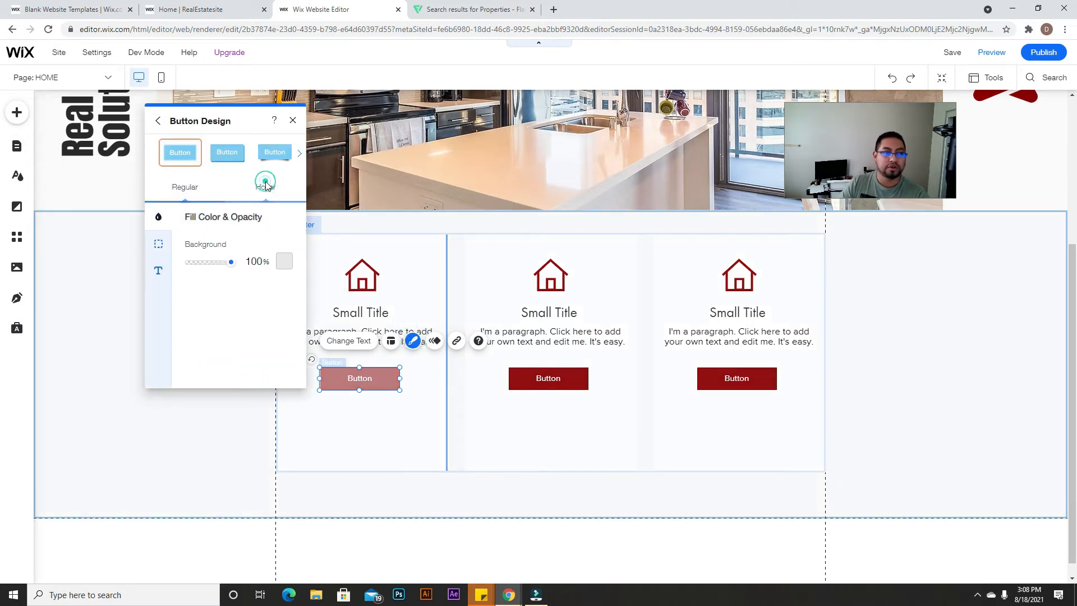
click(159, 270)
click(280, 243)
click(205, 307)
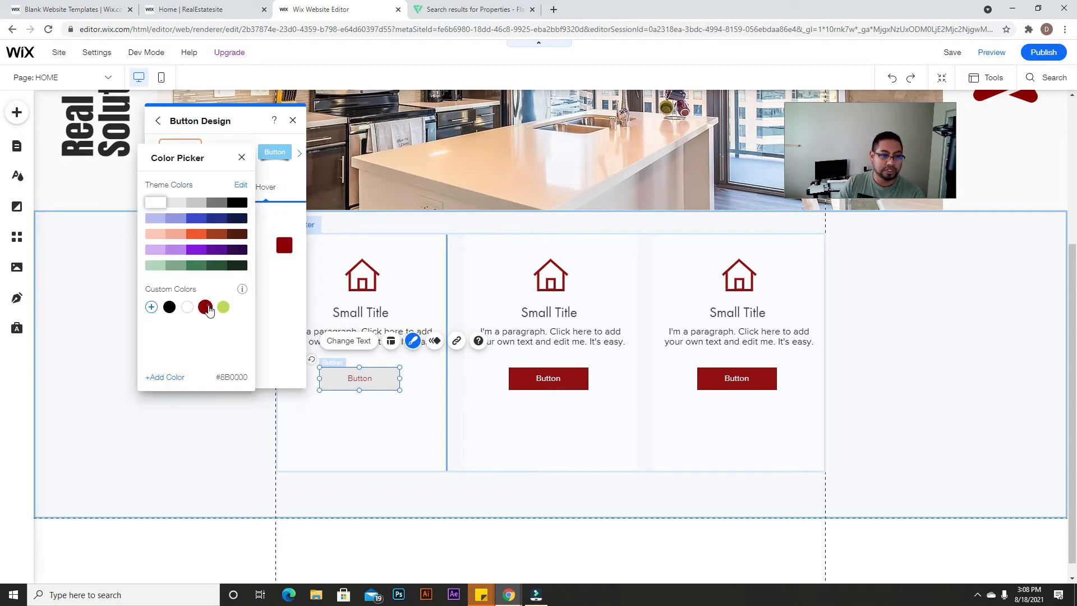
click(778, 356)
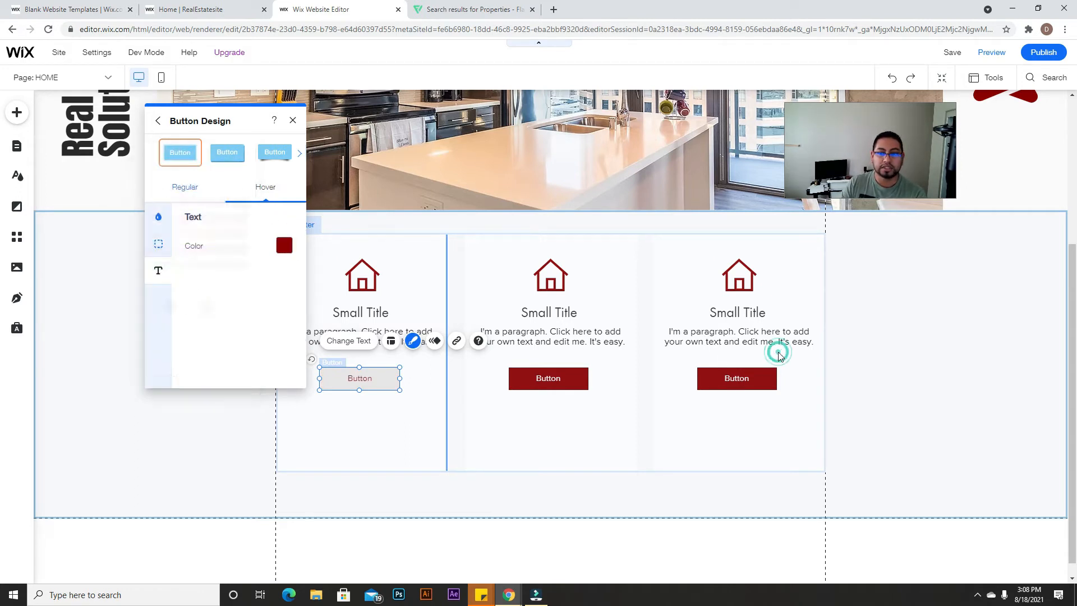
click(895, 355)
click(562, 273)
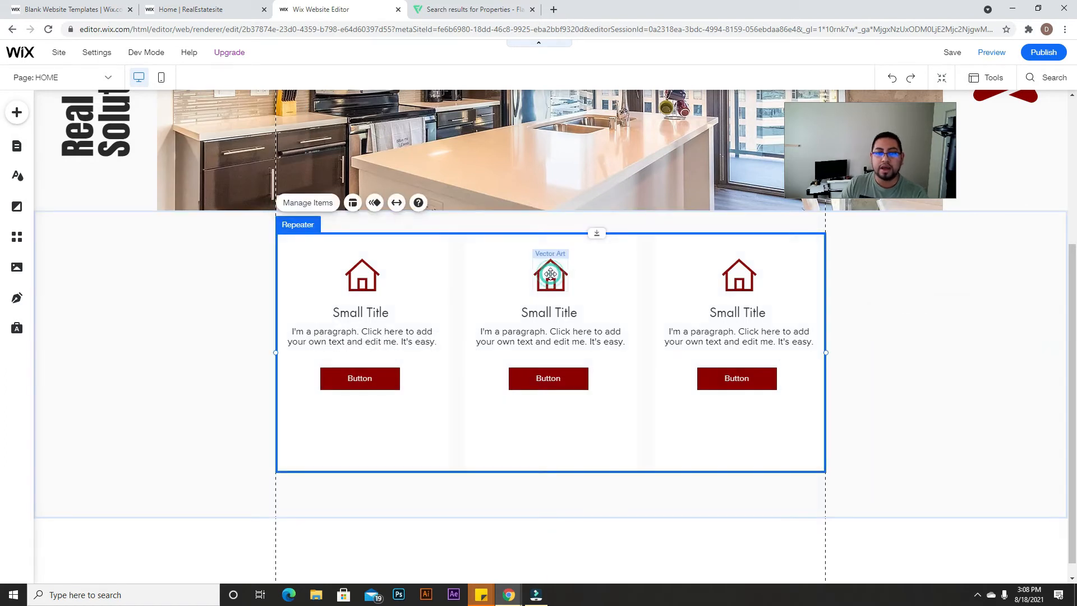
click(561, 274)
Step: Swap the middle card's house icon for the Data File vector art found by searching 'form'
click(590, 317)
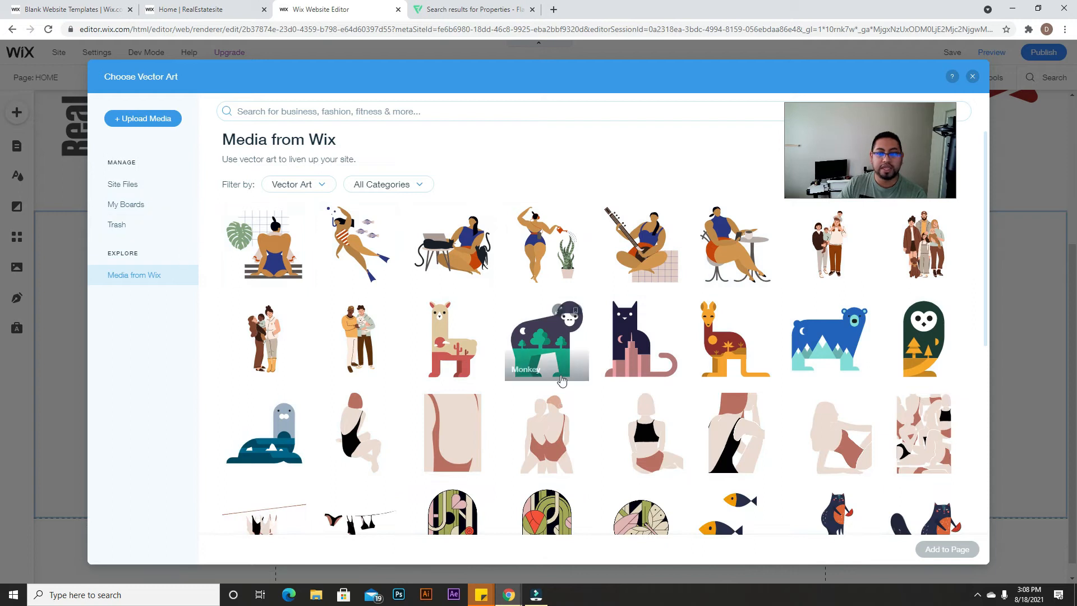
scroll(564, 392, down, 3)
scroll(555, 409, down, 10)
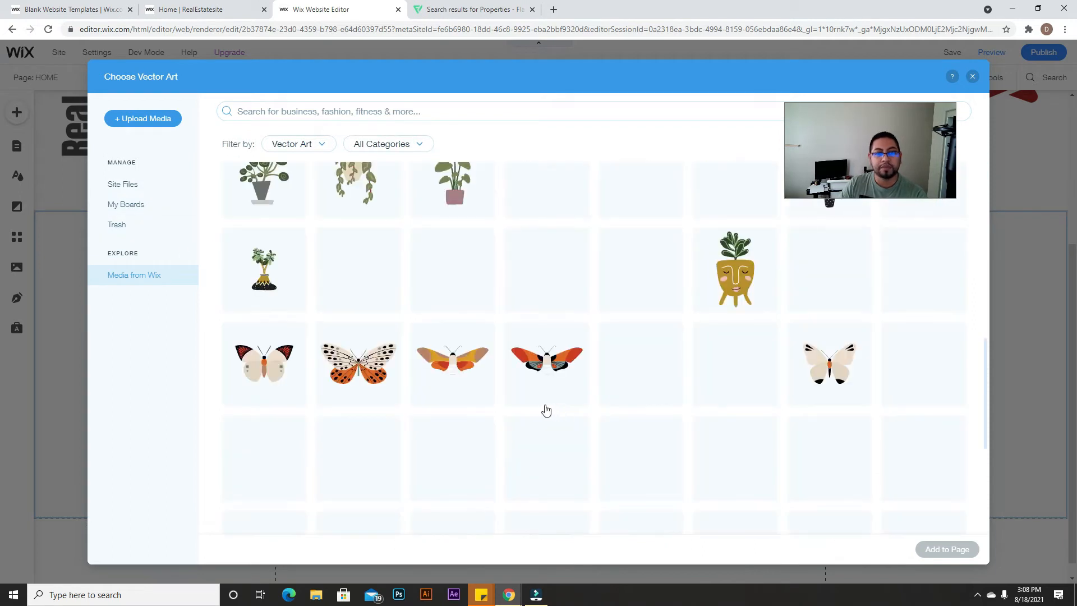
scroll(493, 335, down, 10)
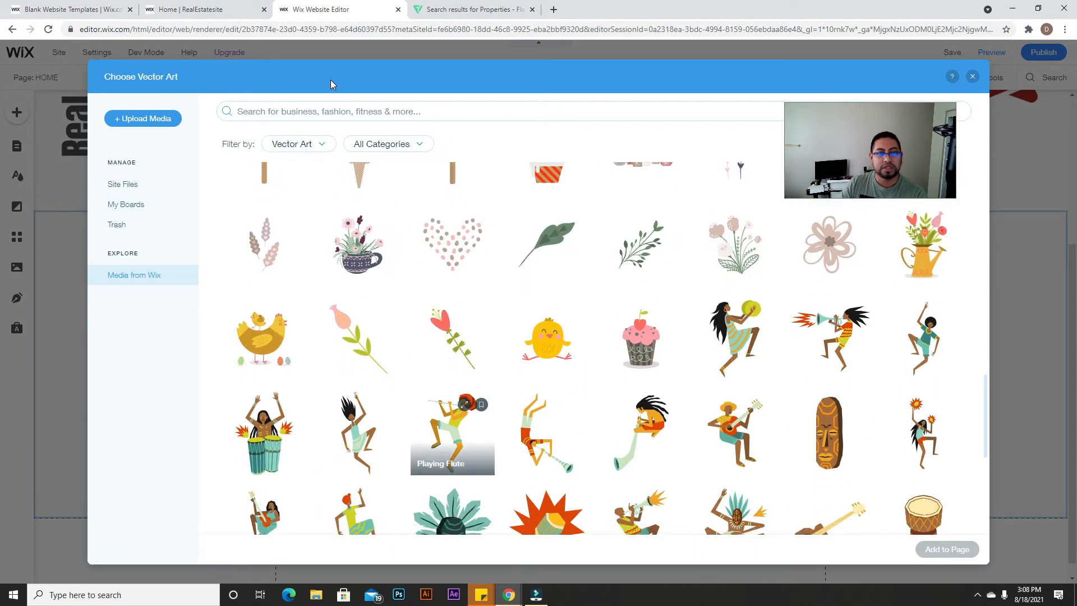
click(331, 102)
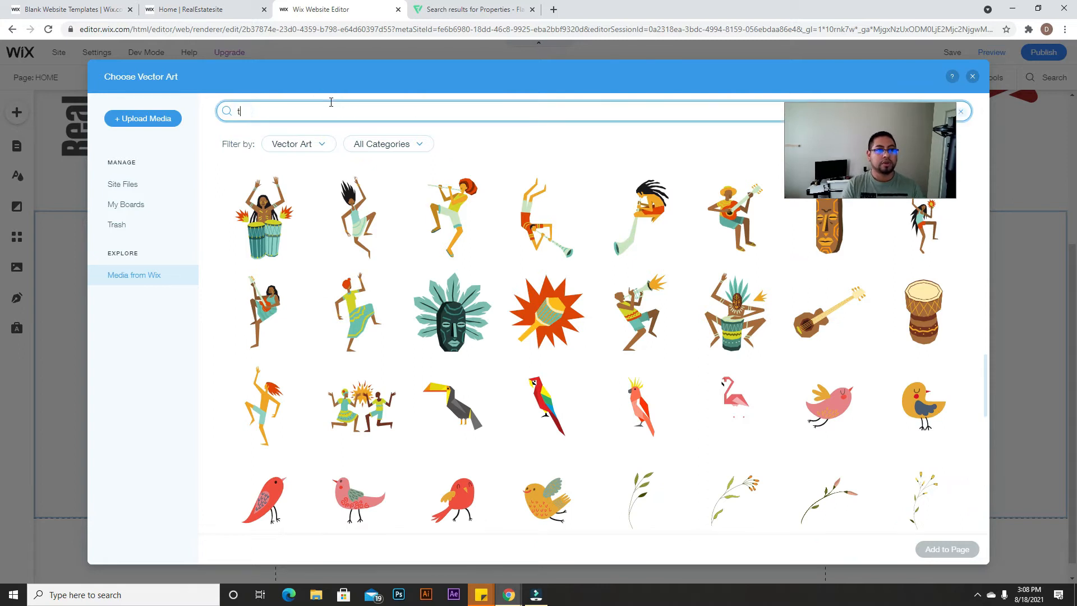
text(form)
key(Return)
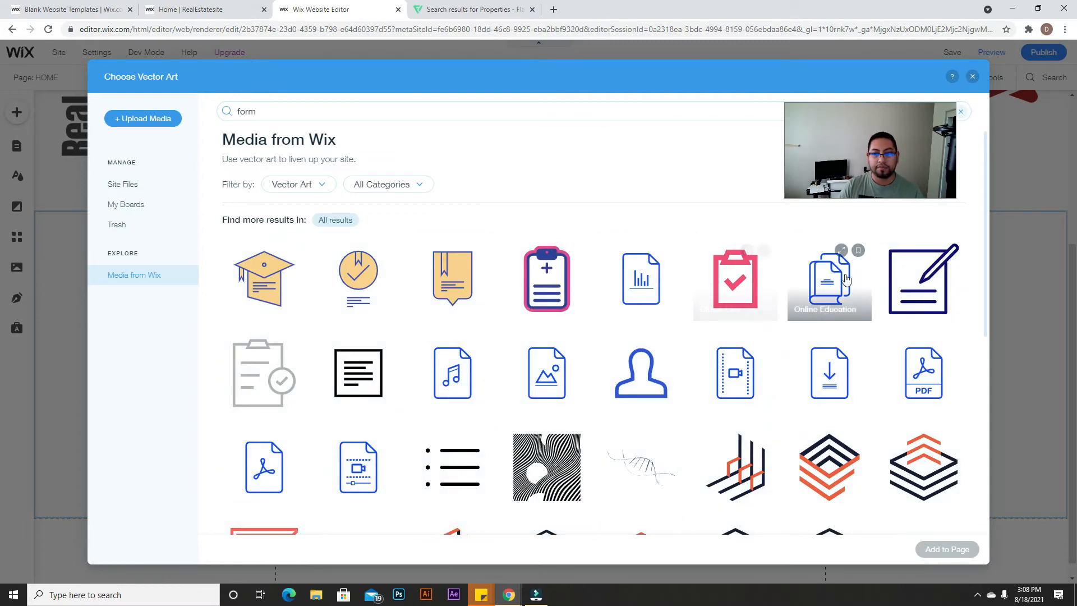
click(829, 286)
click(644, 303)
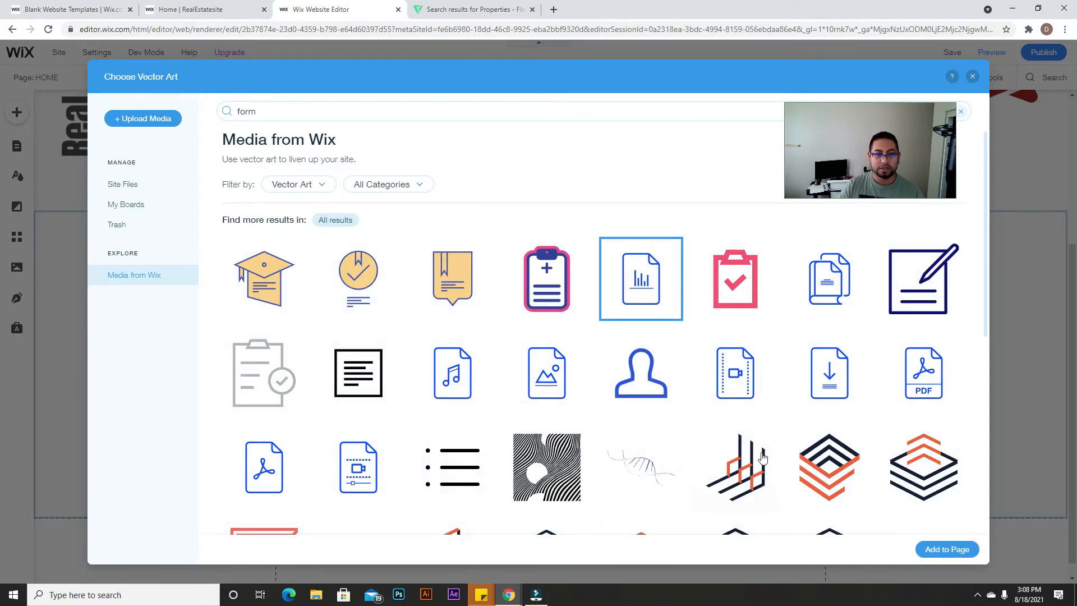
click(942, 549)
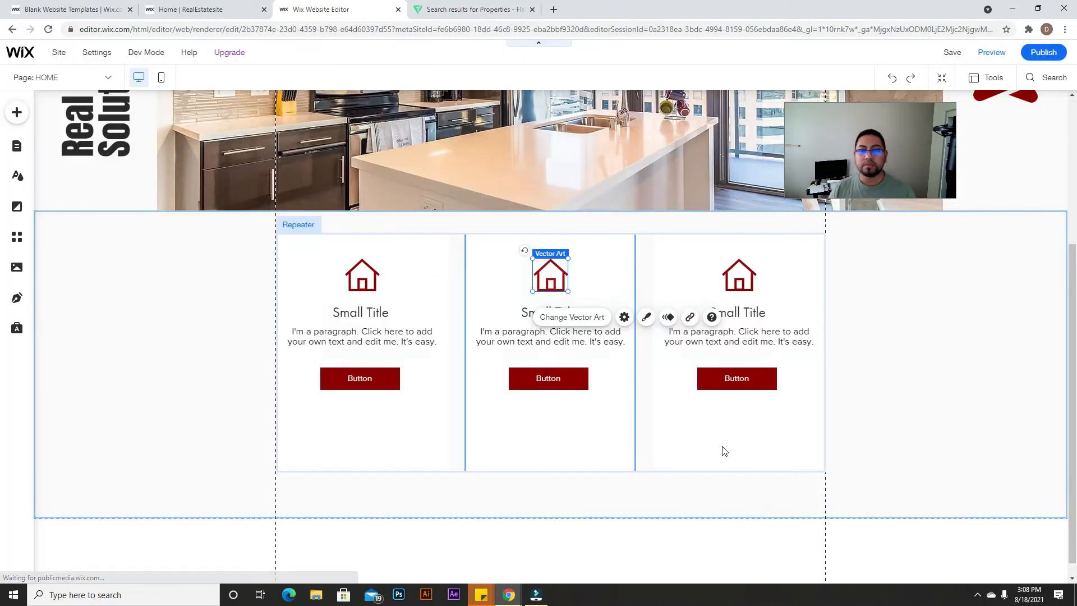
click(739, 287)
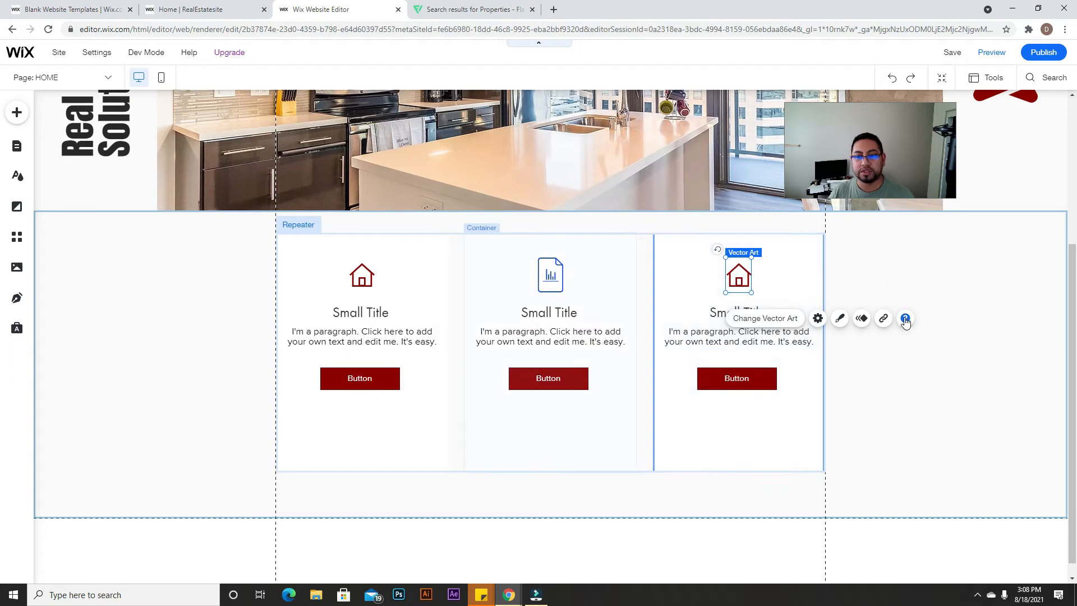
Step: Drop a blank Classic strip below the repeater cards and drag it taller
click(918, 406)
scroll(1069, 390, down, 1)
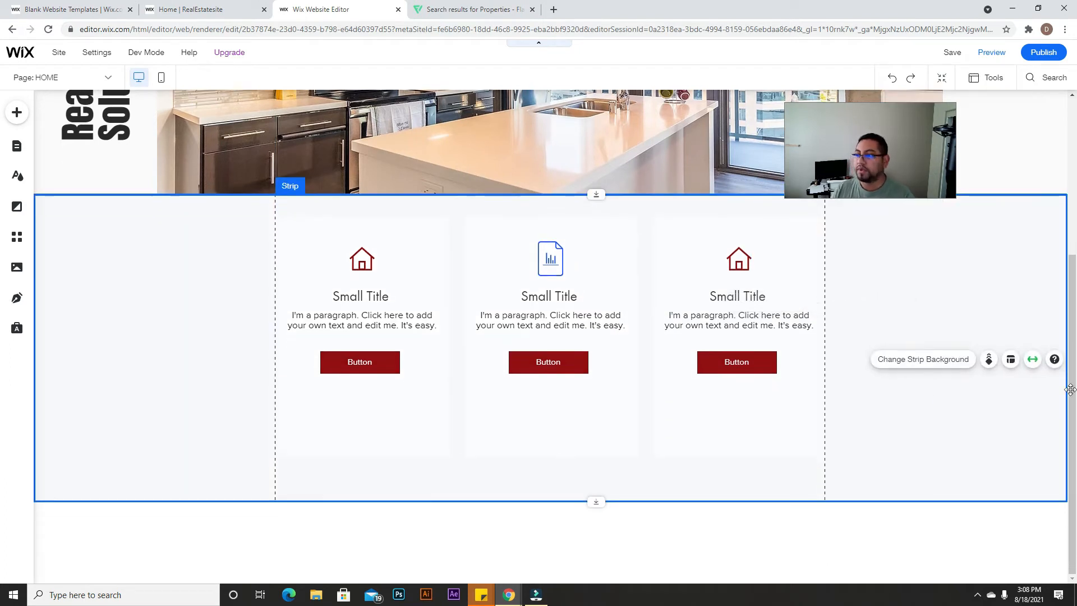
scroll(733, 466, up, 4)
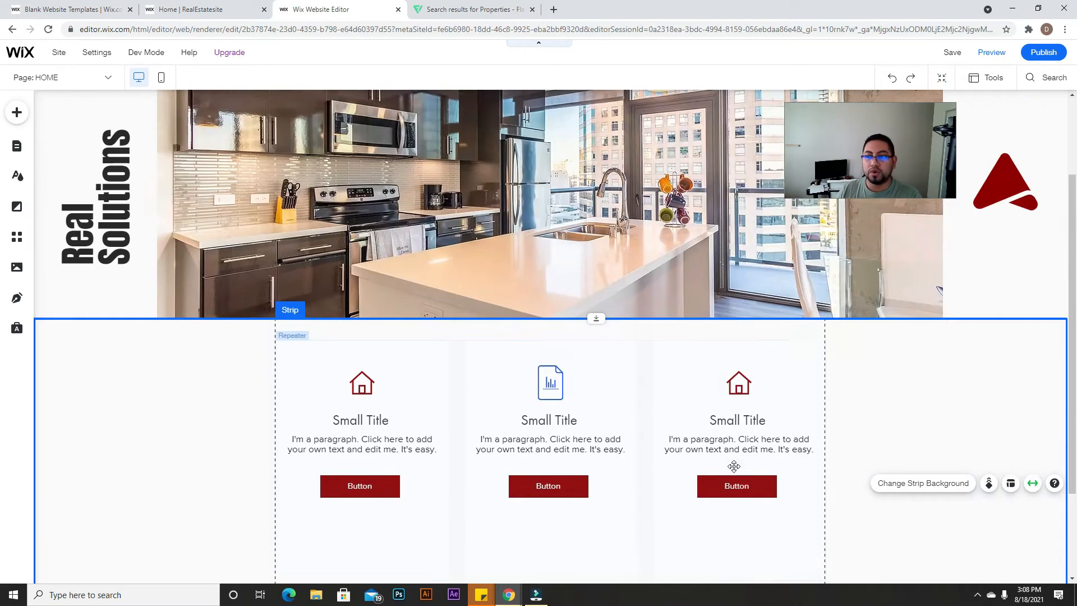
scroll(733, 470, down, 4)
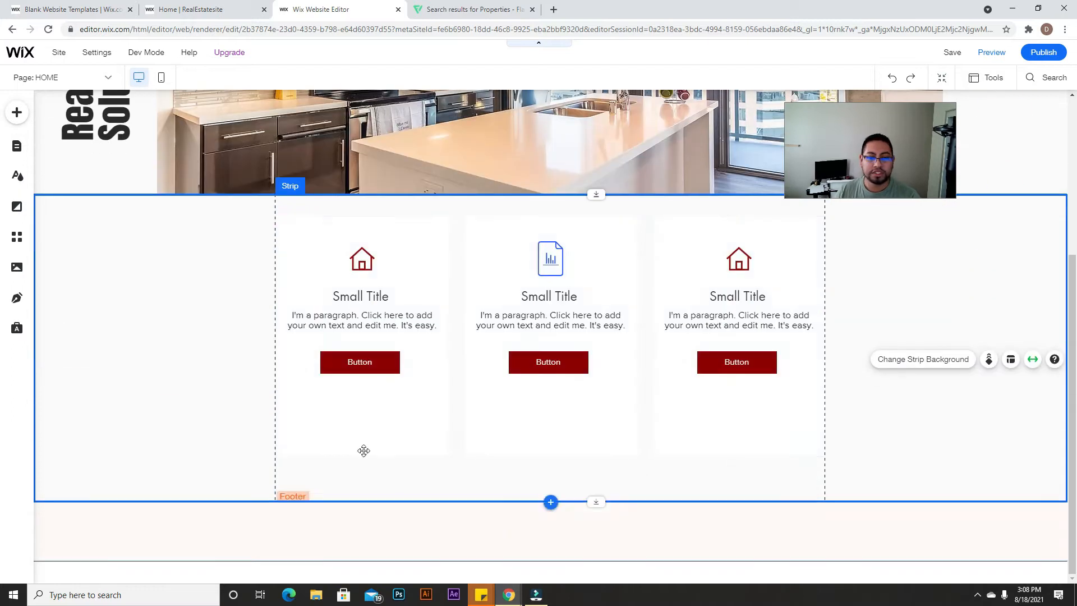
click(18, 107)
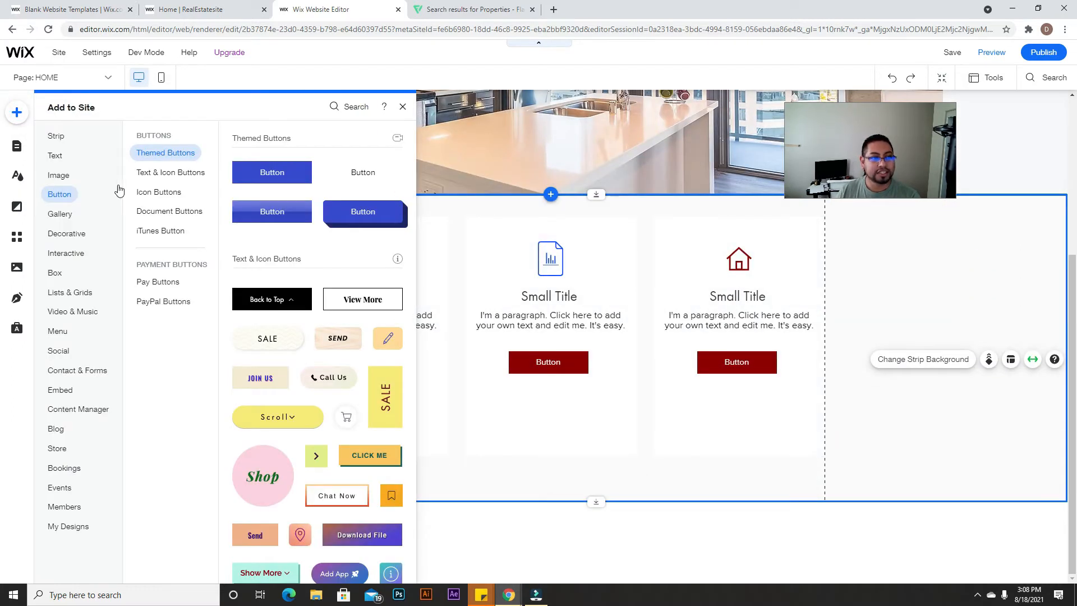
mouse_move(51, 135)
drag(269, 285, 556, 524)
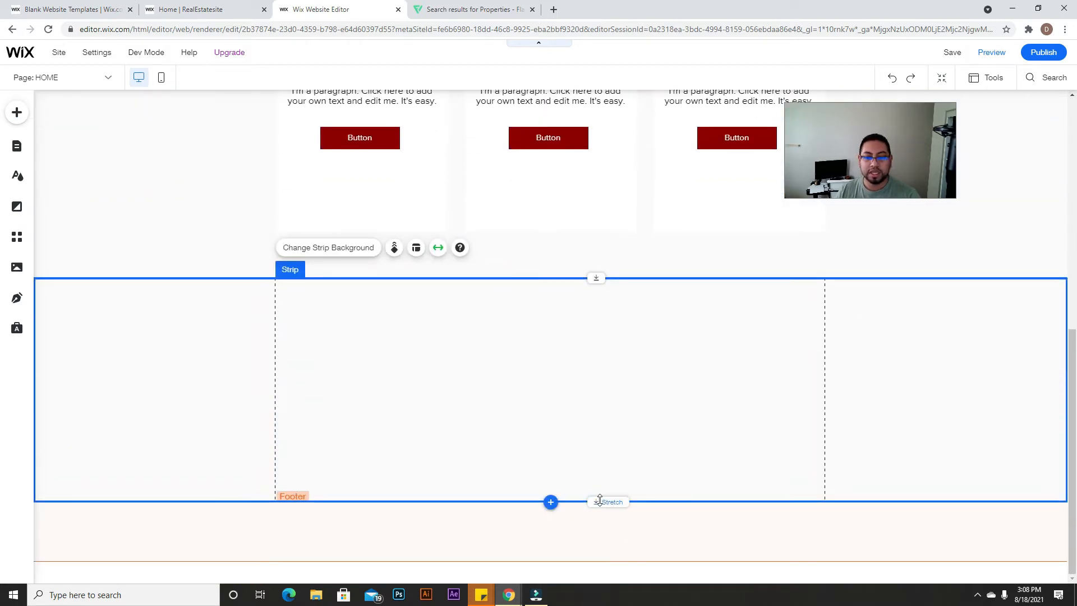
drag(600, 499, 600, 564)
drag(597, 505, 597, 521)
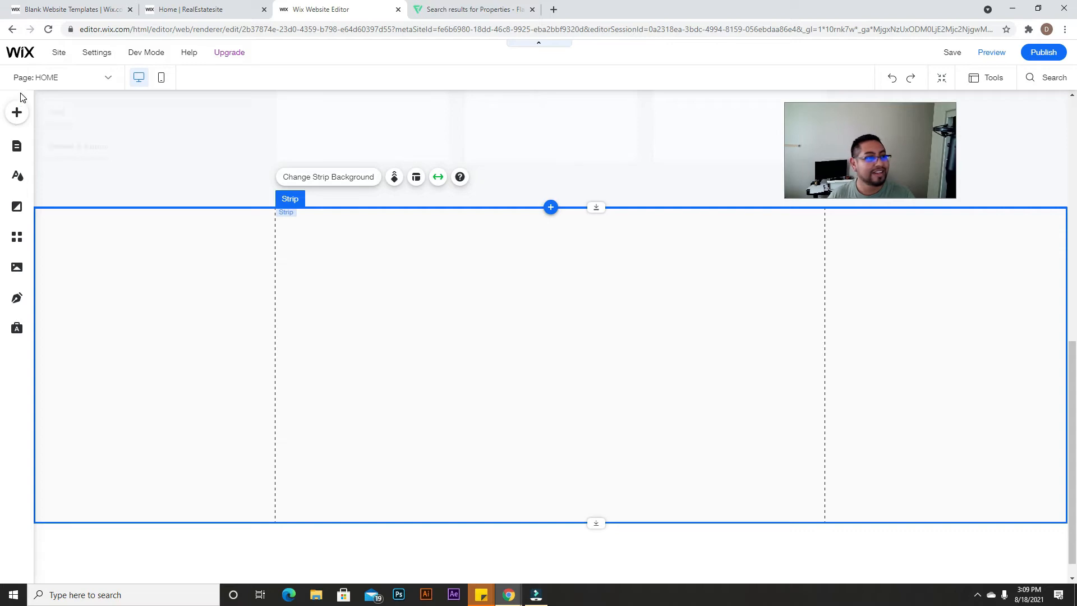
Step: Switch between the Add panel and site pages list, then show the Velo Dev Mode menu
click(17, 112)
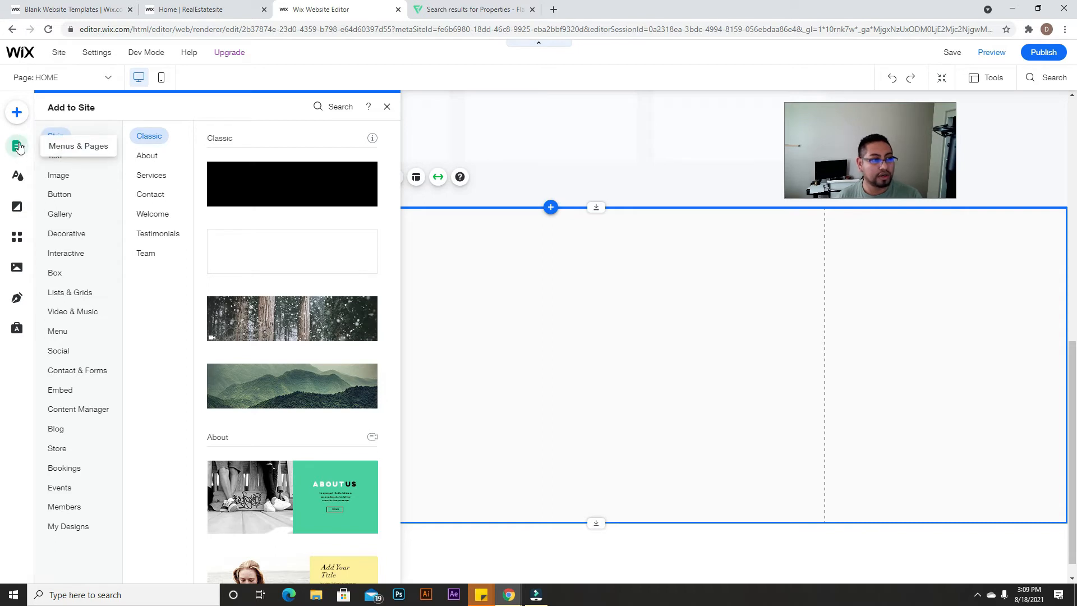
click(18, 146)
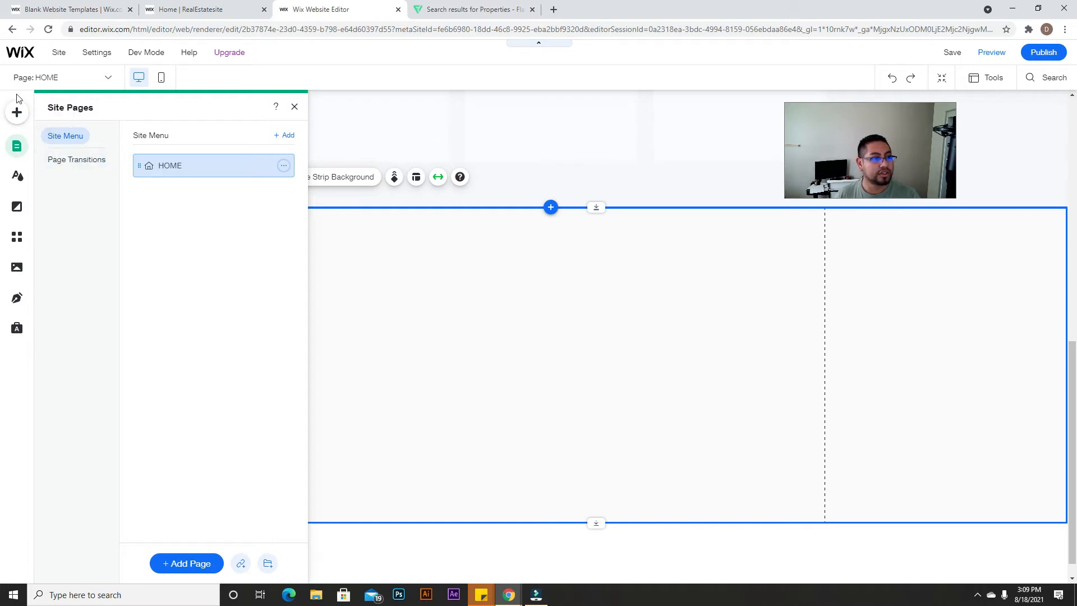
click(17, 112)
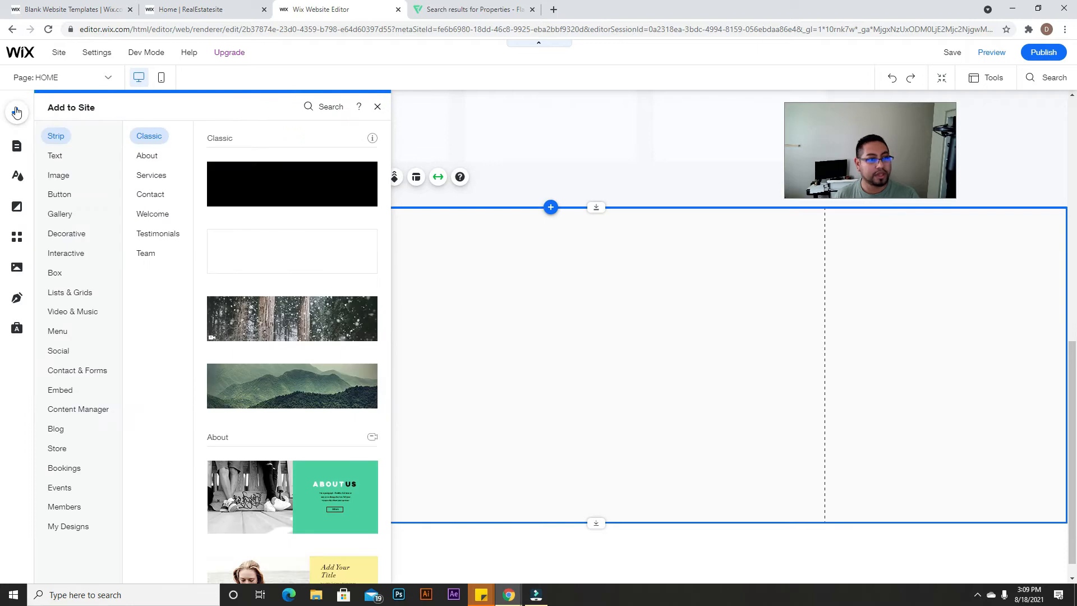
click(17, 146)
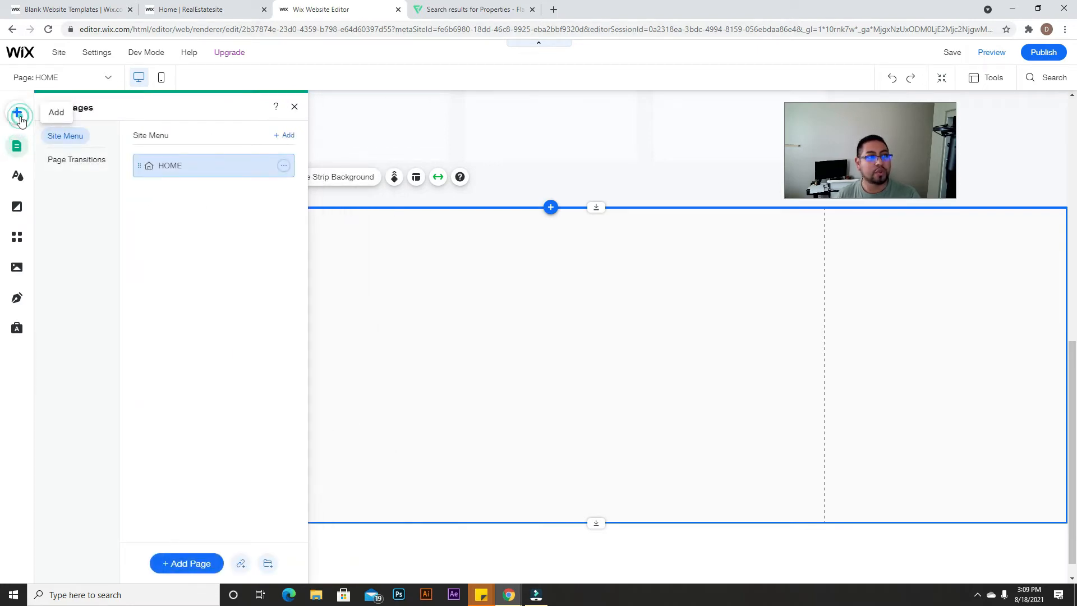
click(19, 115)
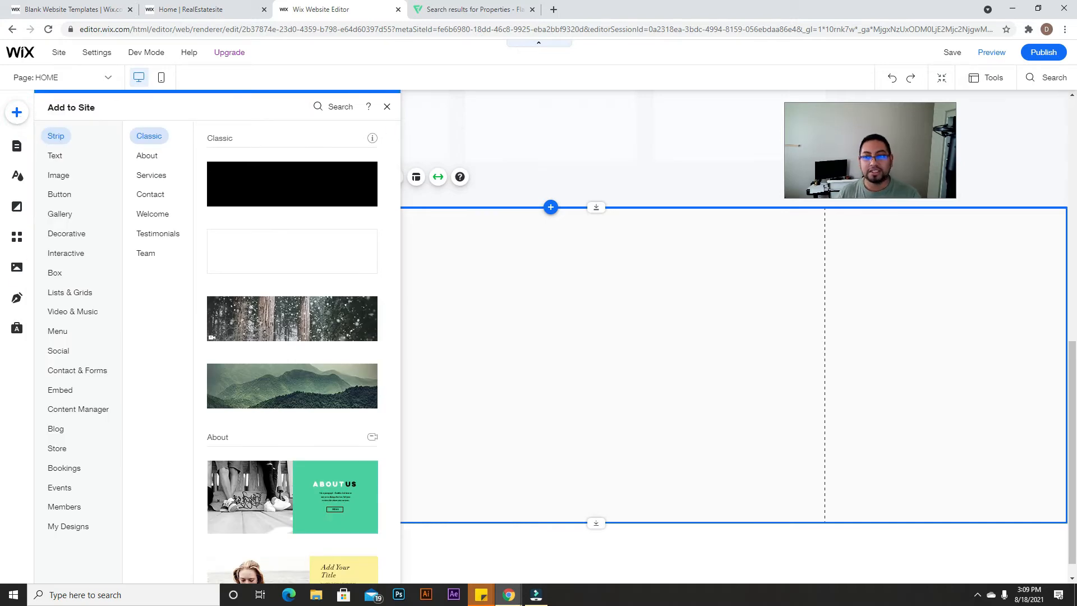
mouse_move(146, 52)
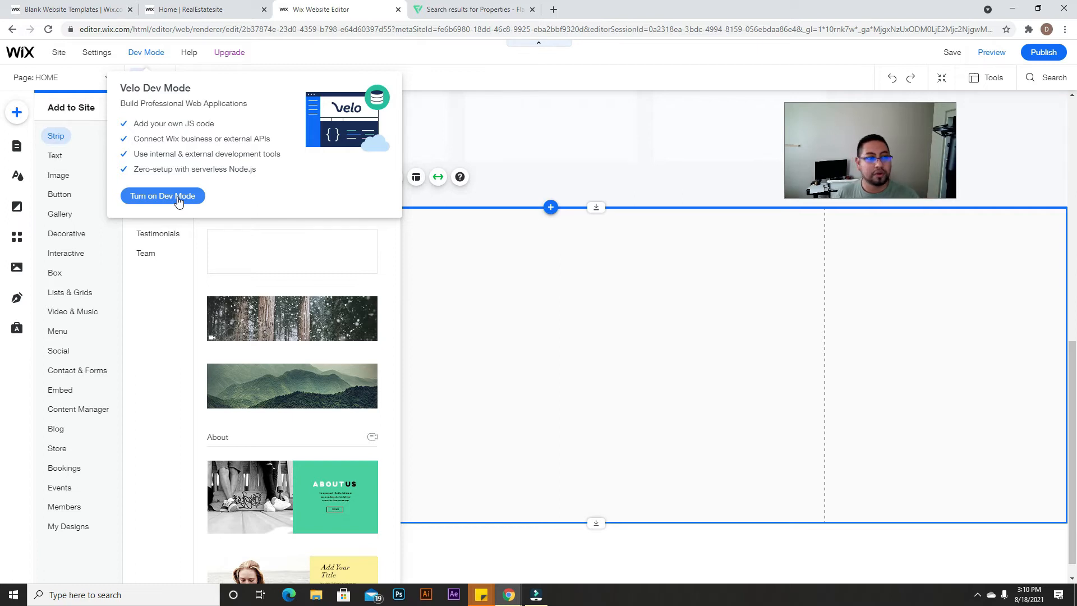
Step: Turn on Dev Mode, minimize the code editor, collapse Page Code, and show site pages
click(178, 197)
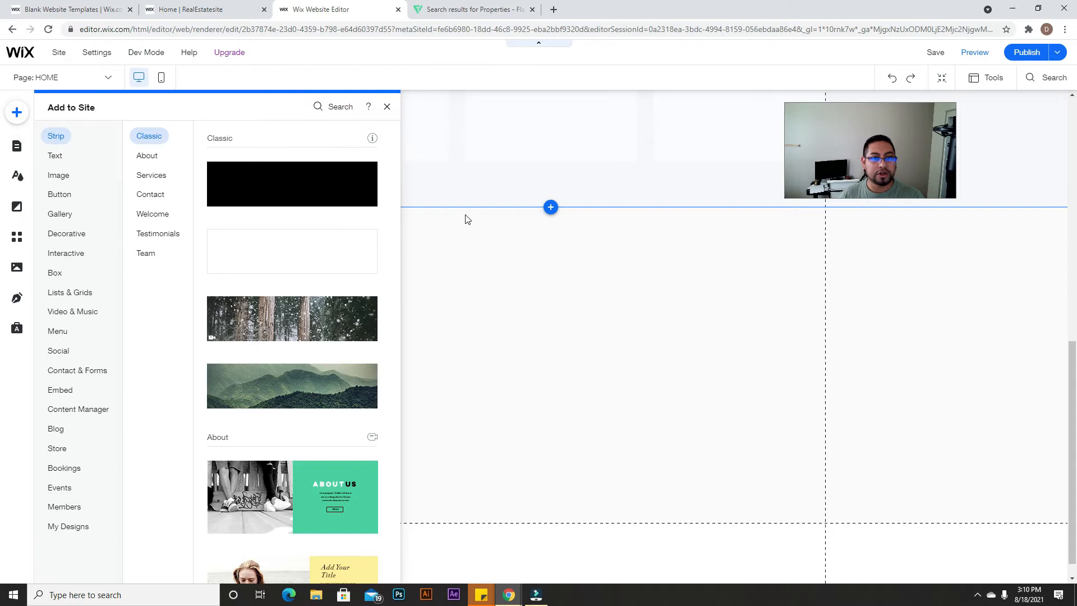
click(387, 106)
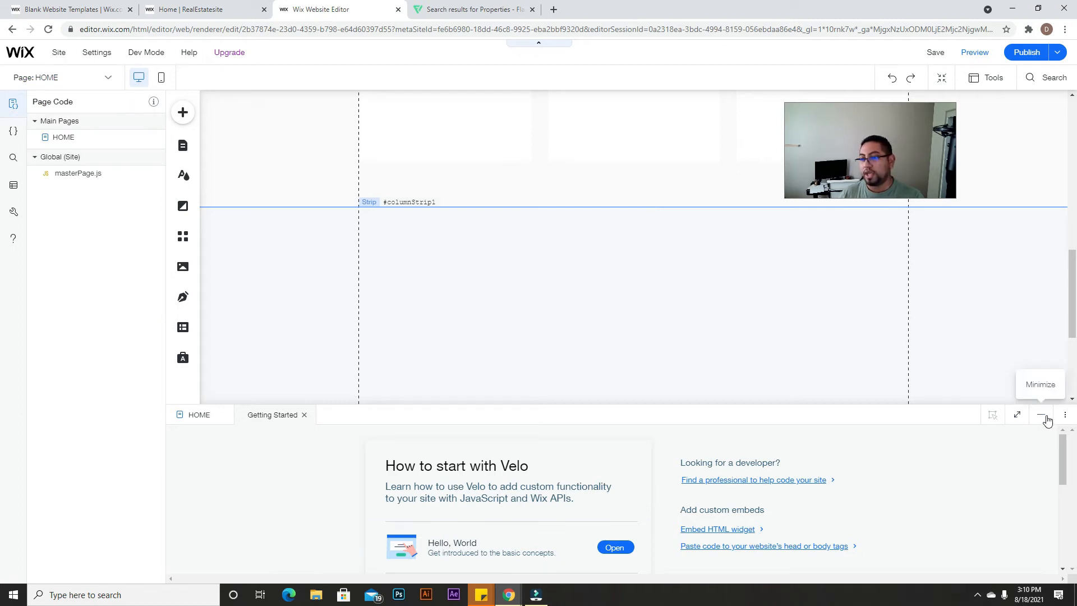
click(1044, 417)
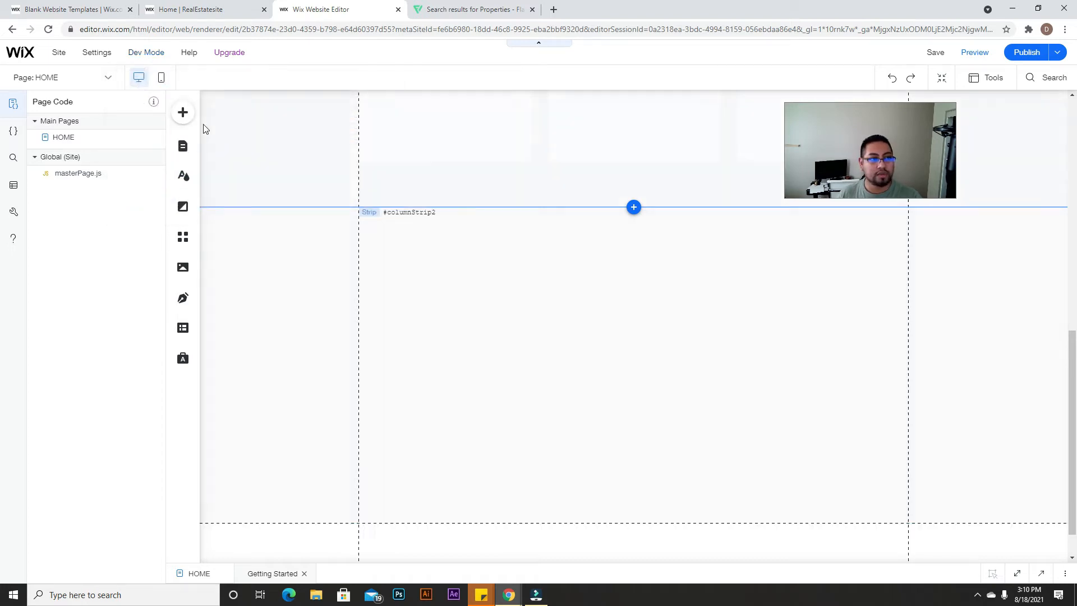
drag(166, 154, 85, 155)
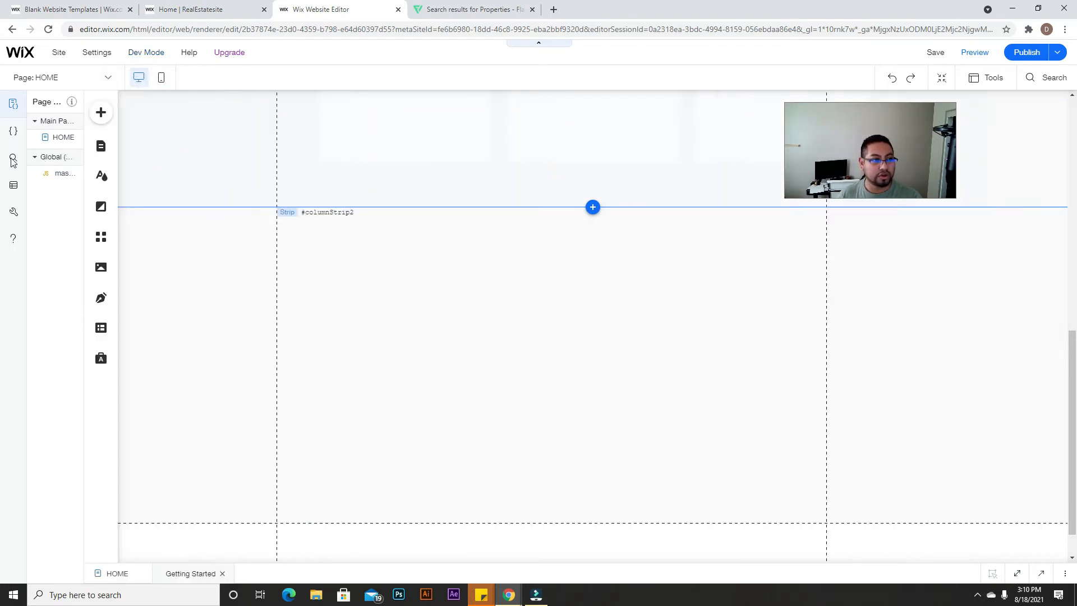
drag(15, 168, 13, 168)
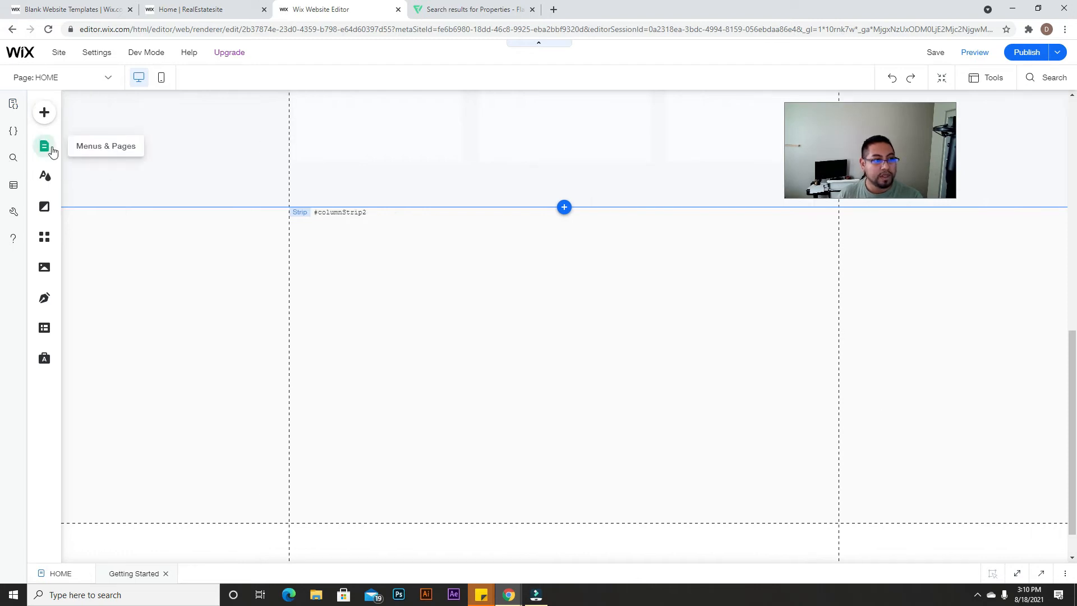
click(44, 146)
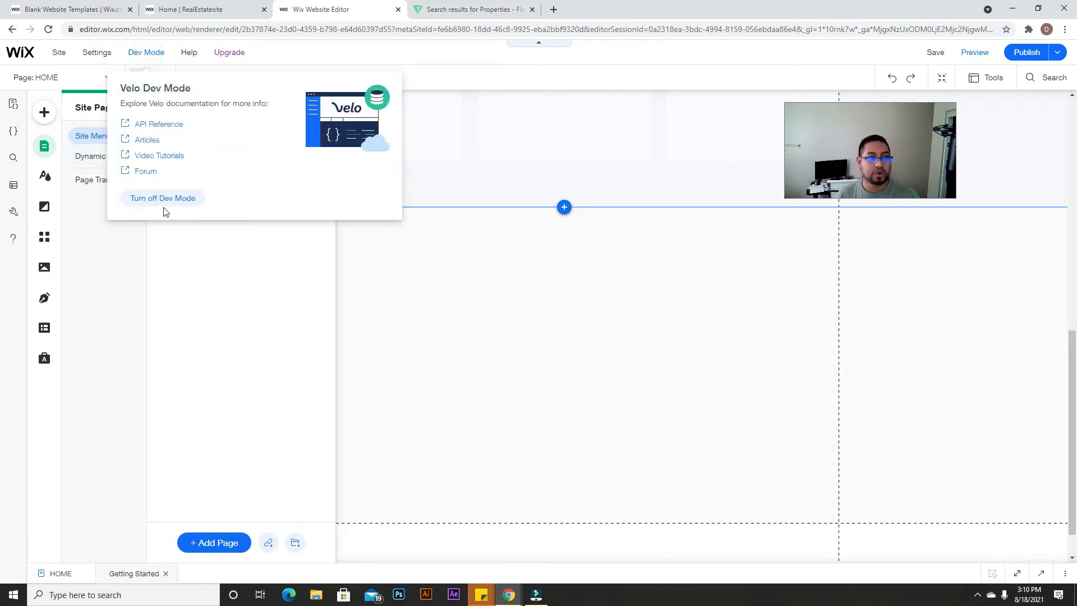
Step: Turn Dev Mode off and go to the Dynamic Pages section of the pages list
click(162, 197)
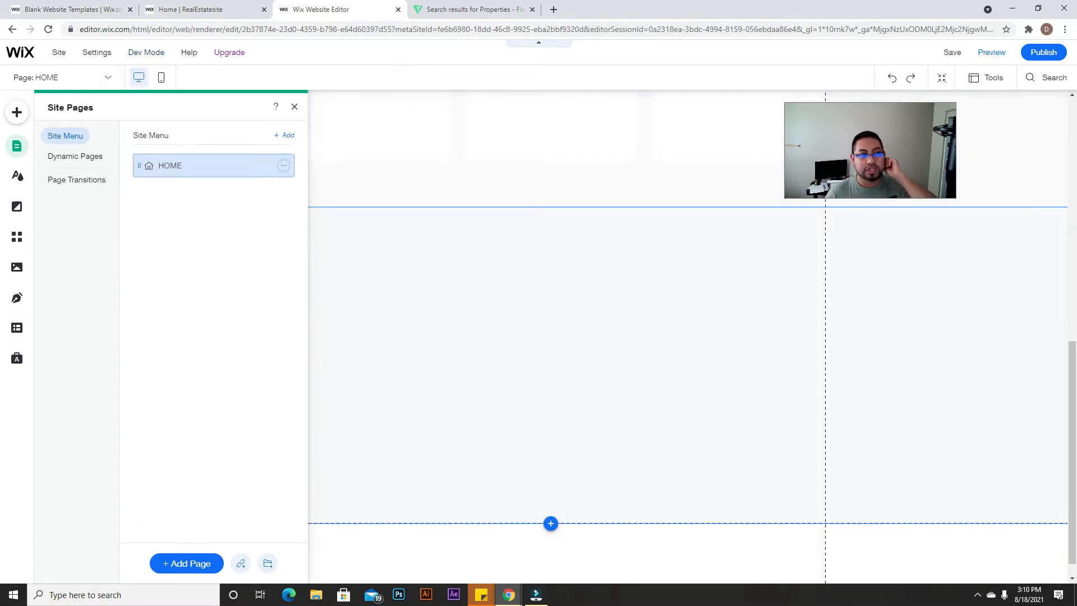
click(471, 277)
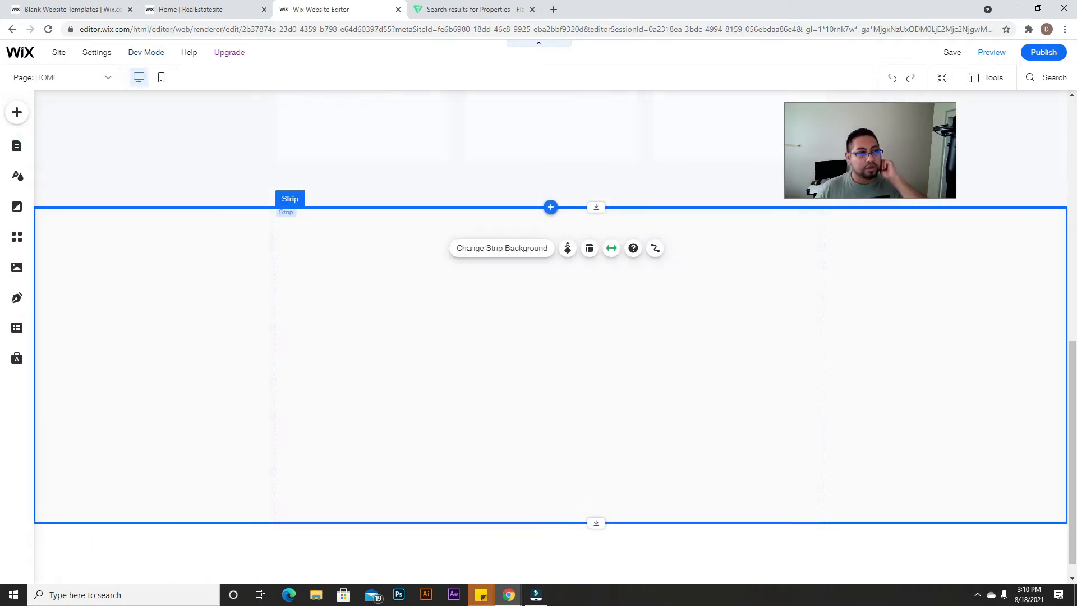
click(17, 147)
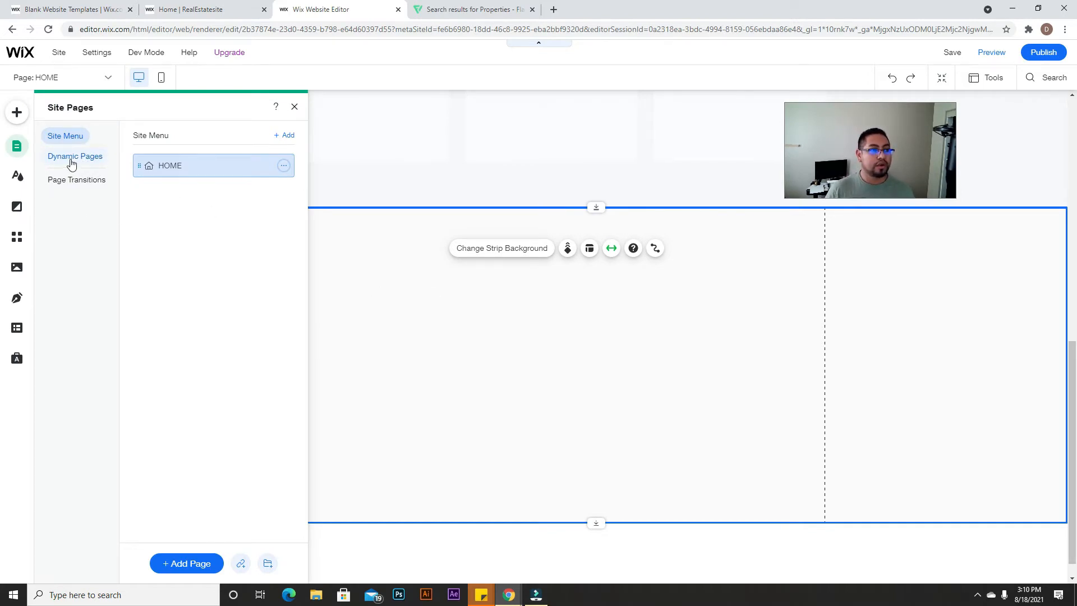
click(73, 161)
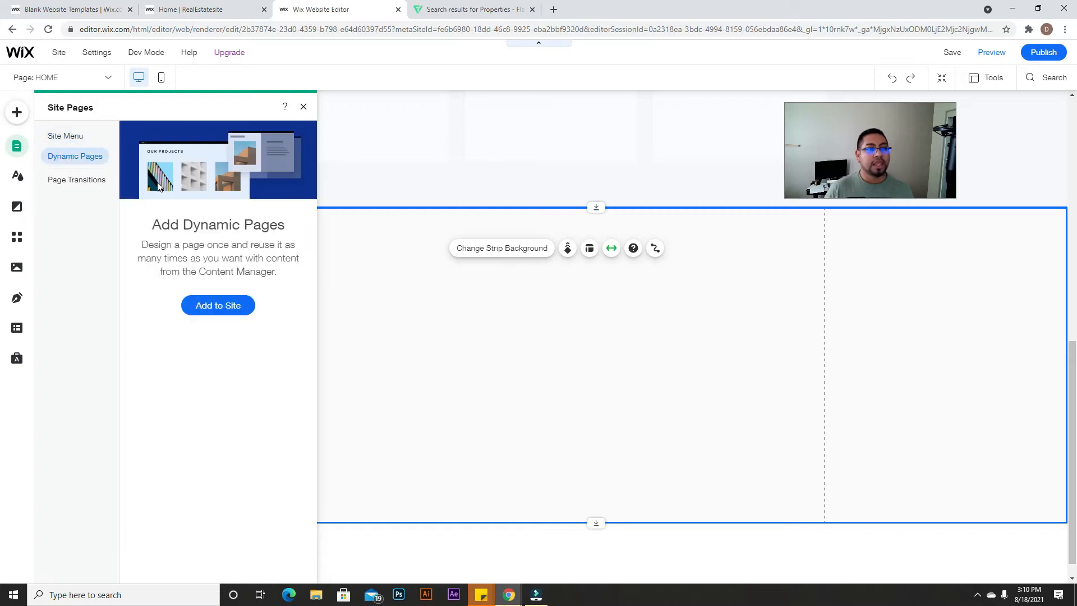
Step: Add the Real Estate Listings dynamic-page preset and dismiss the connection error
click(218, 307)
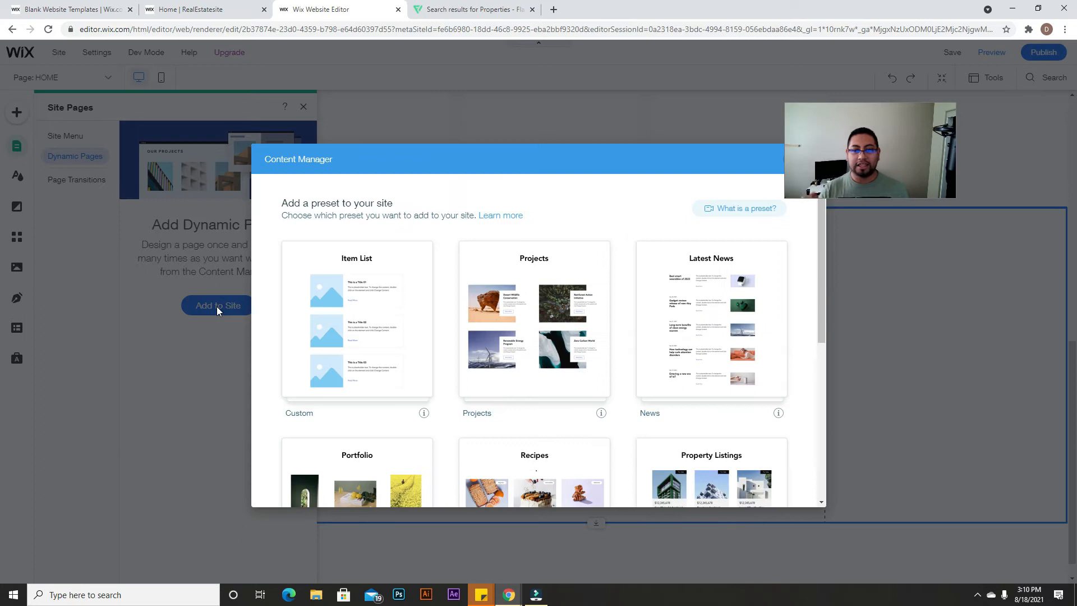
scroll(526, 281, down, 4)
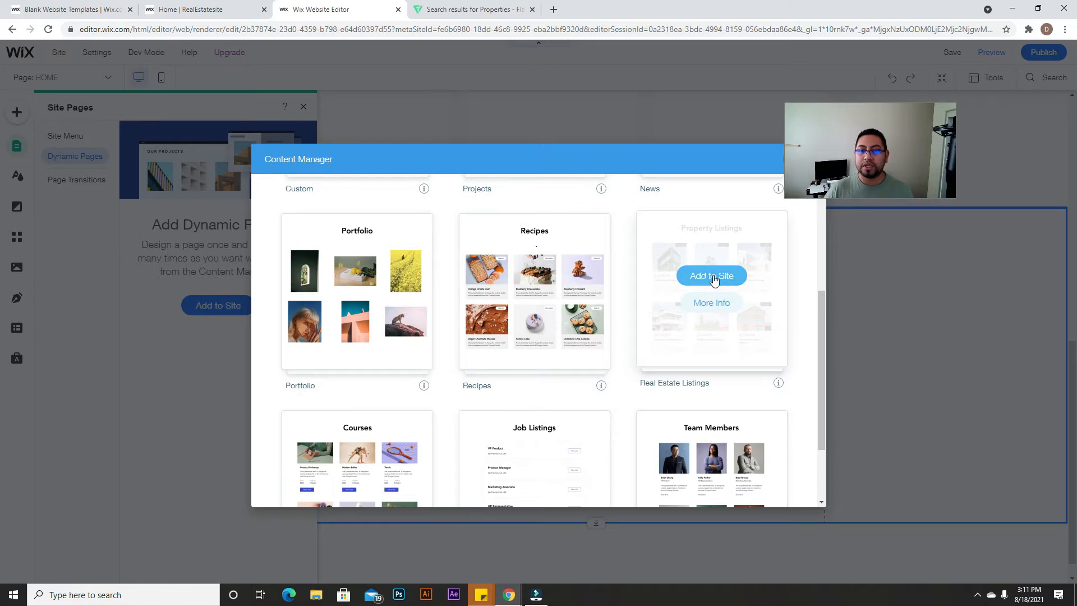
click(708, 278)
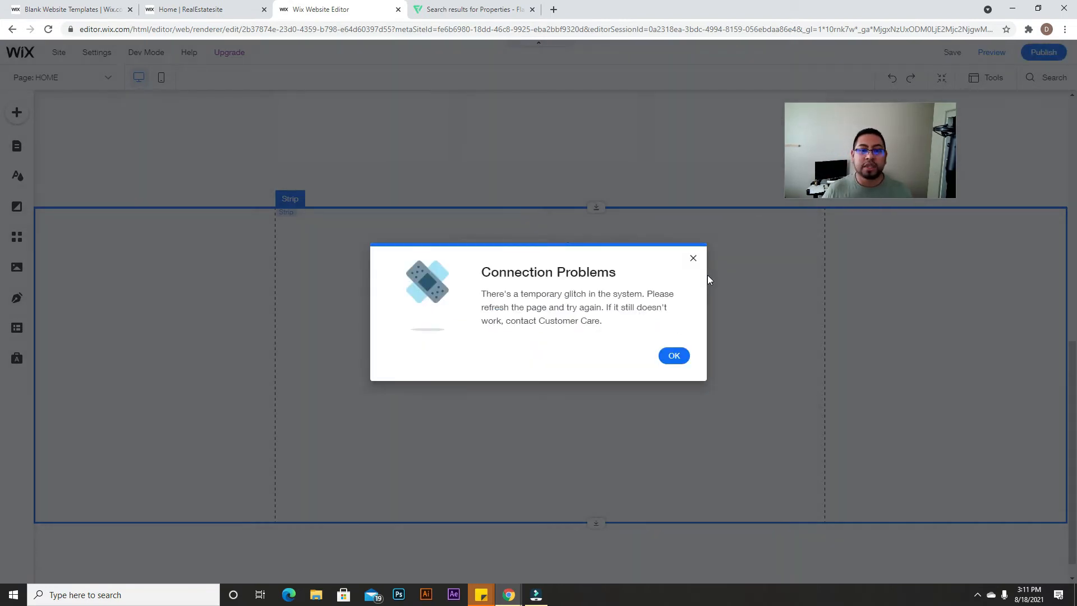
click(674, 355)
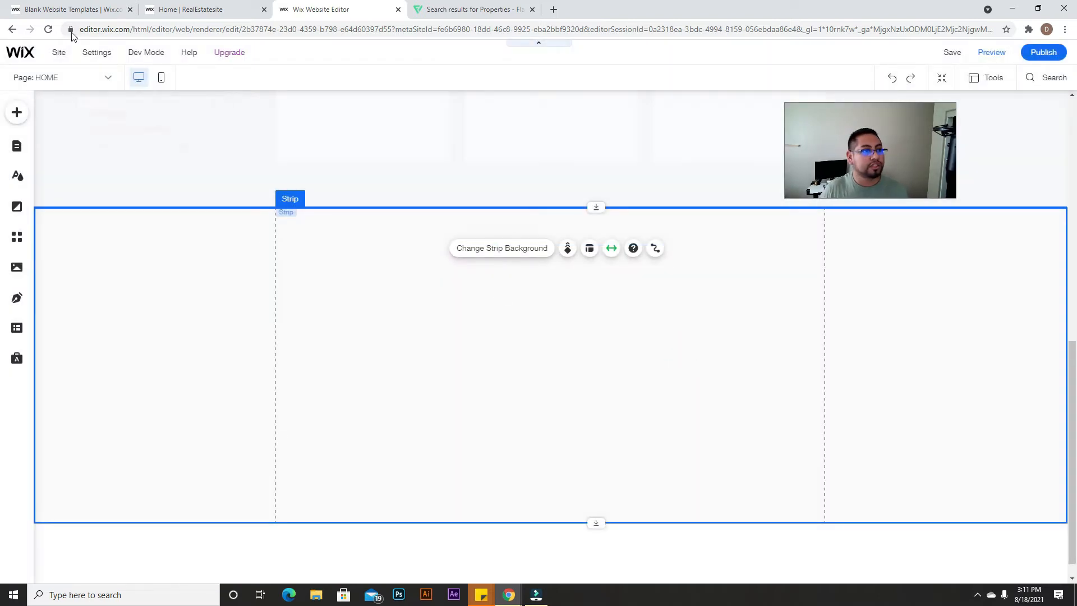
Step: Reload the editor and turn Dev Mode back on with the code panel minimized
click(49, 30)
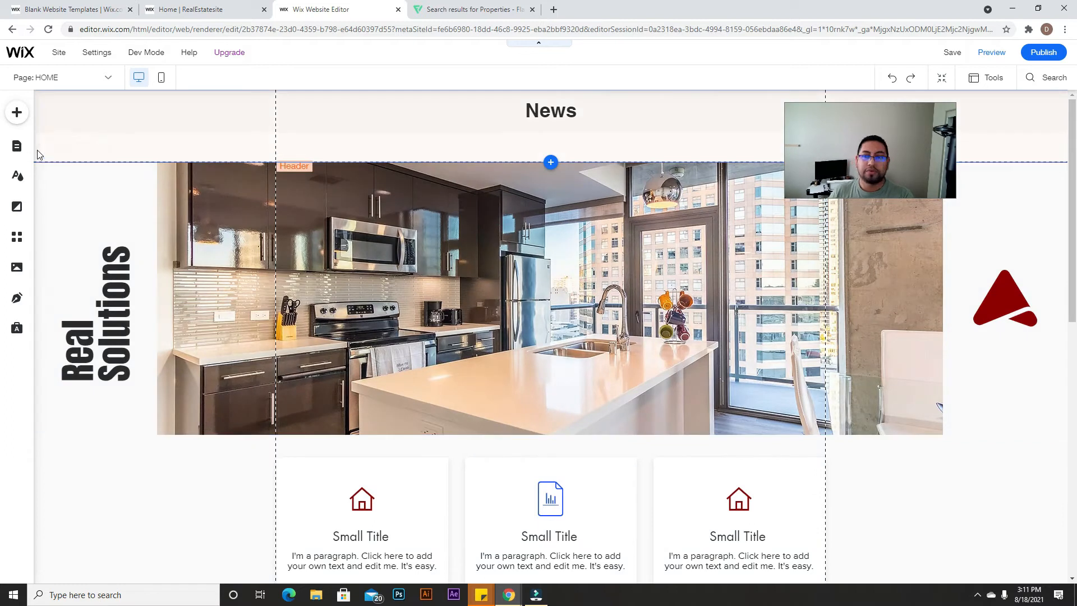
click(17, 146)
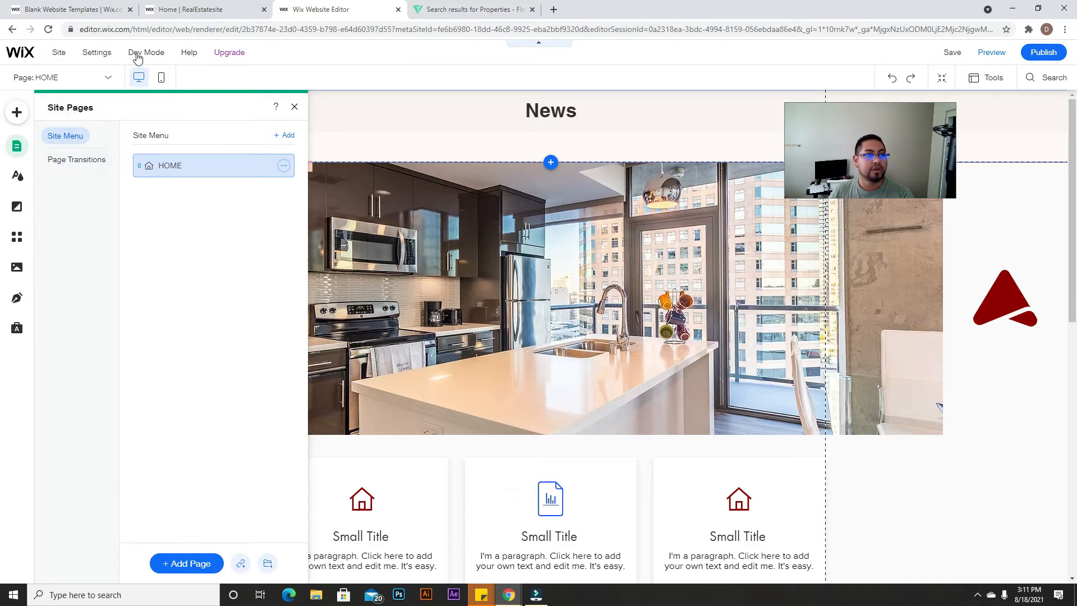
mouse_move(137, 53)
click(161, 196)
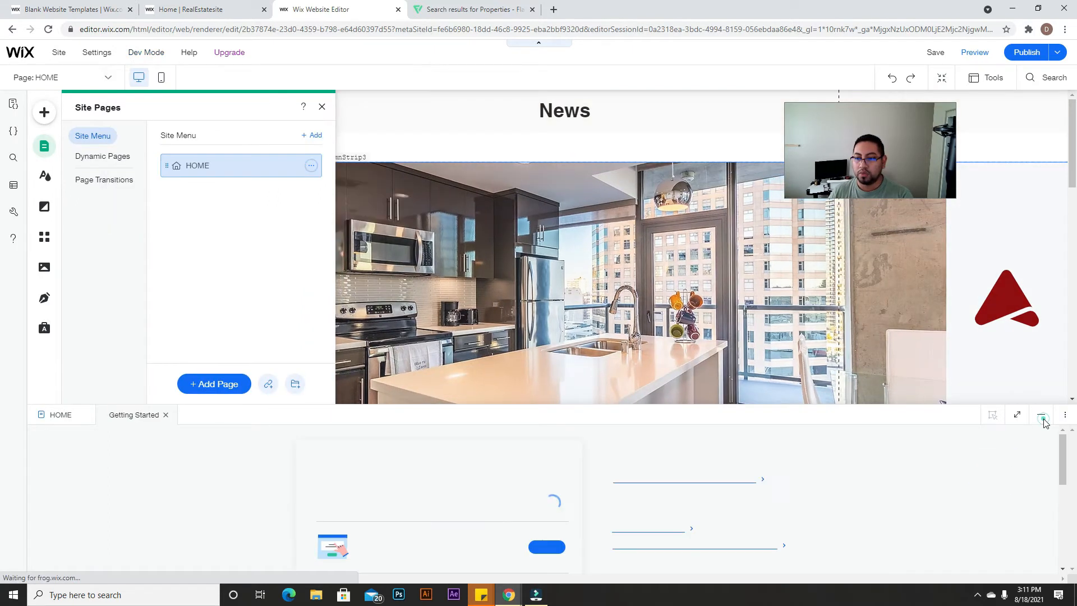
click(1041, 415)
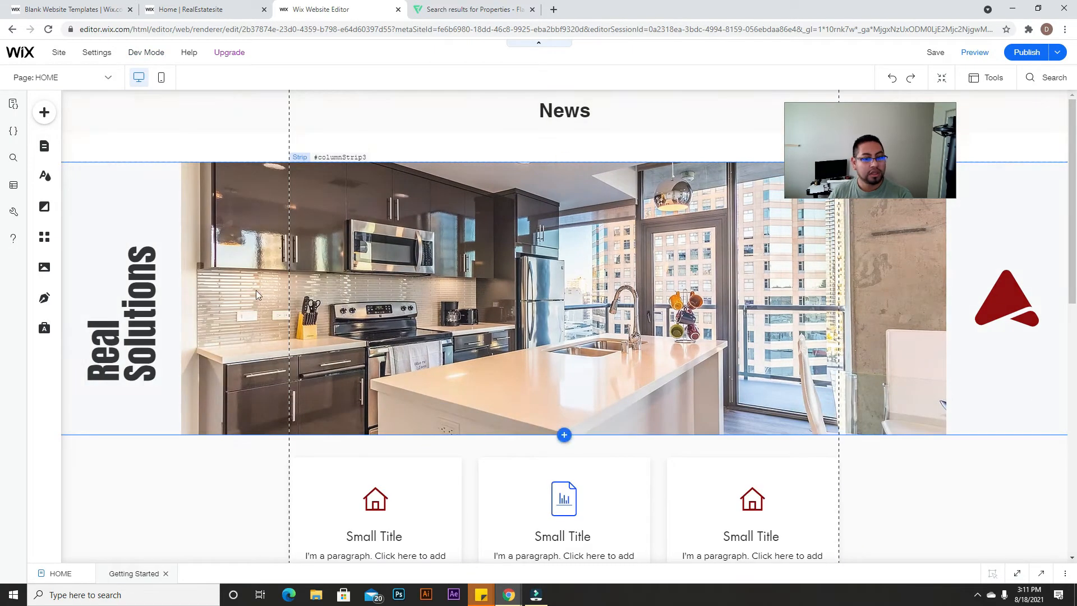
Step: Go to Dynamic Pages in Site Pages and try Add to Site
click(44, 147)
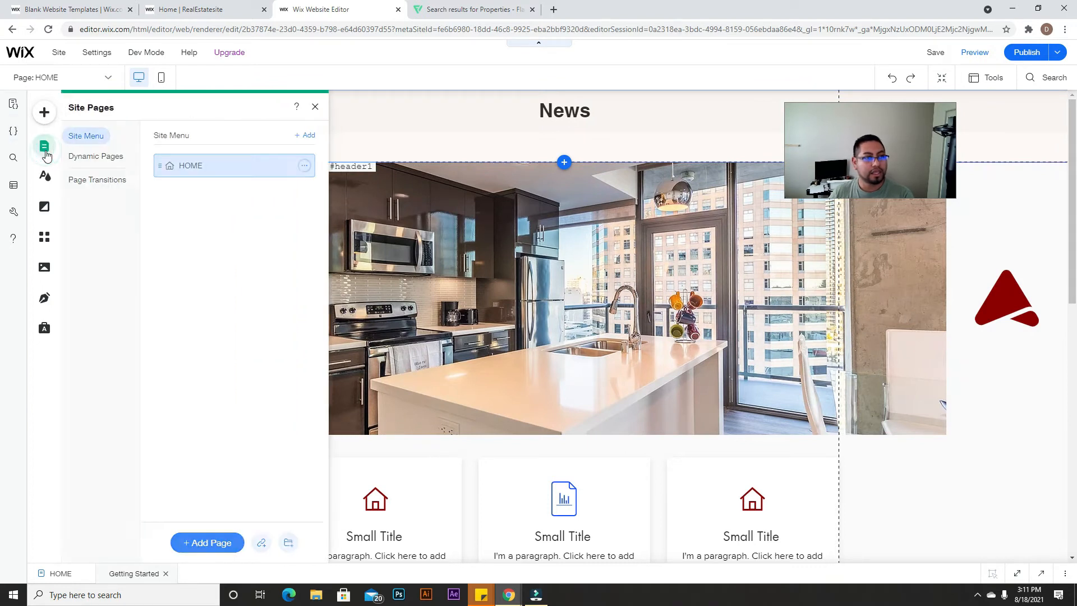
click(83, 159)
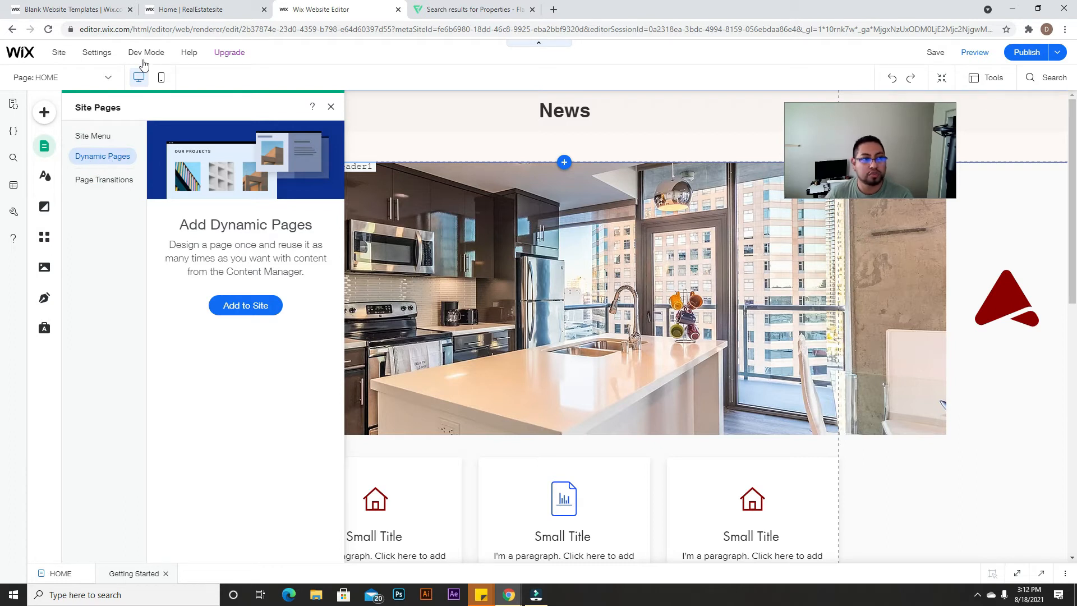
mouse_move(159, 57)
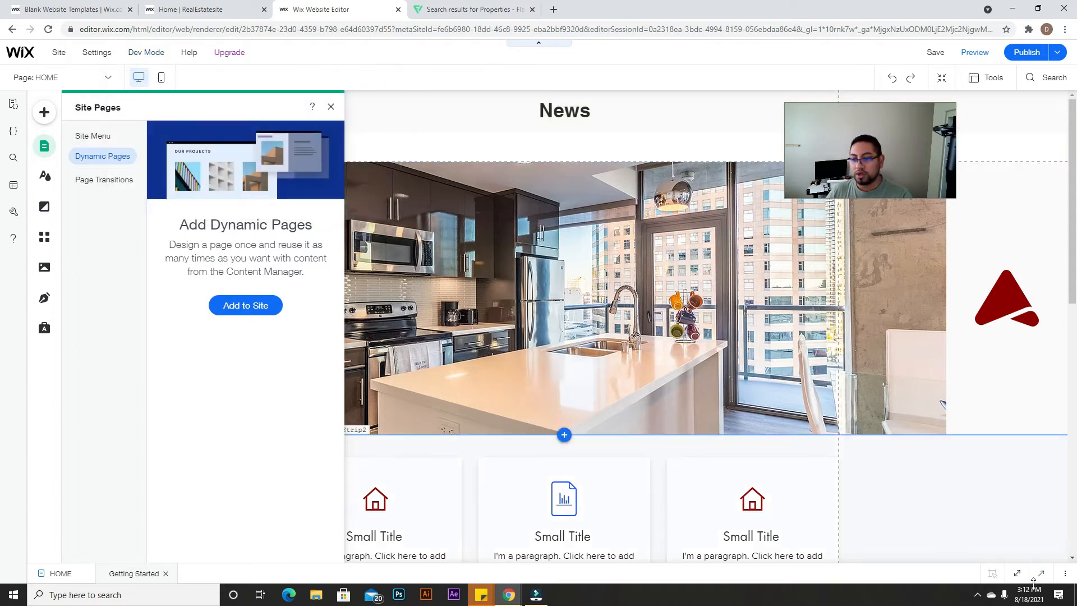
drag(581, 564, 581, 400)
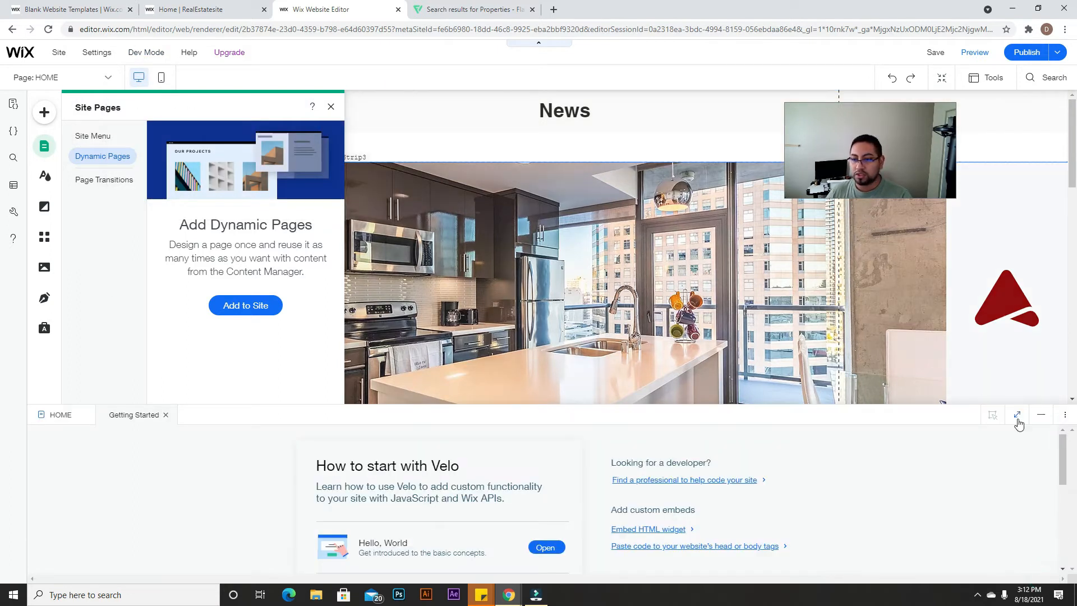
click(1041, 415)
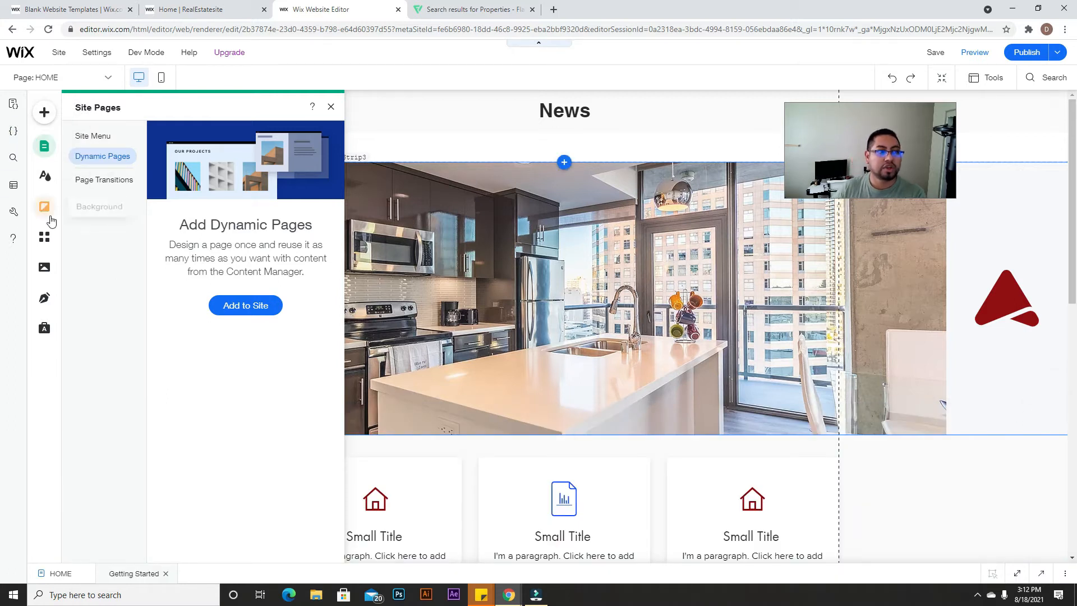
click(260, 313)
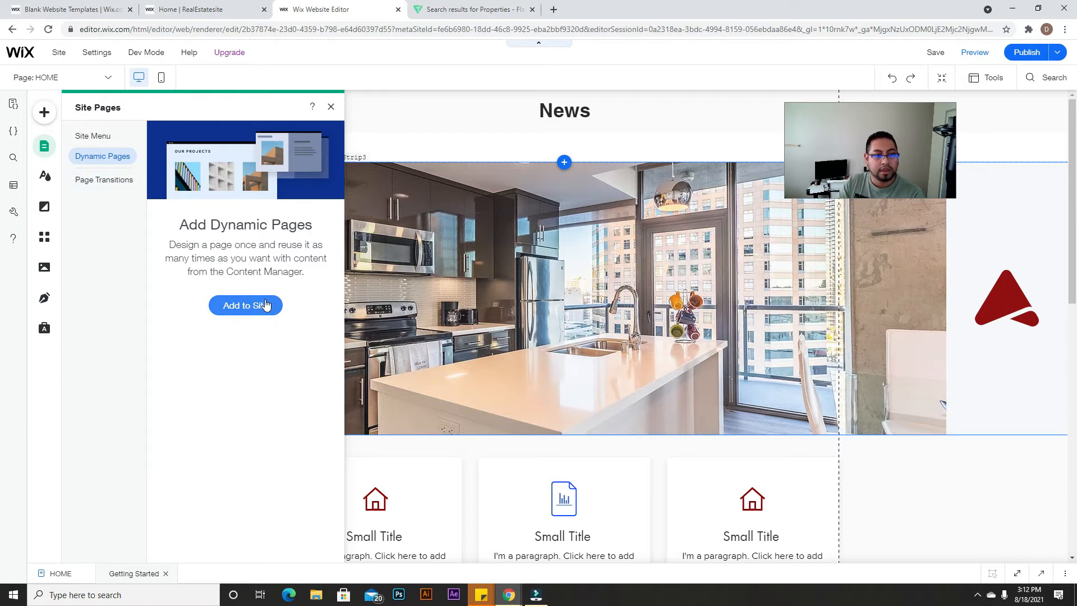
click(255, 306)
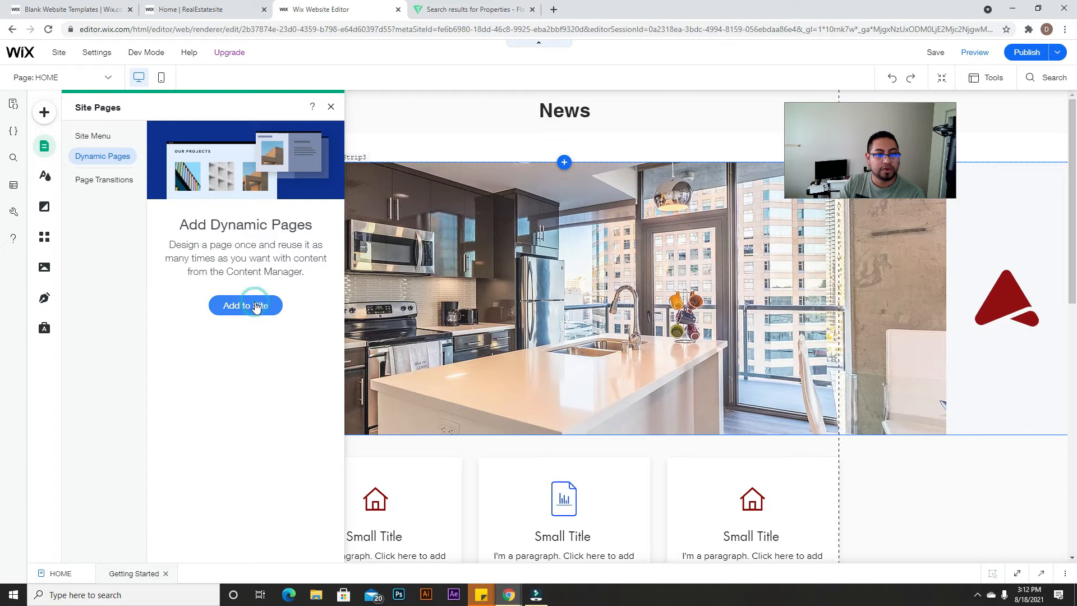
click(599, 603)
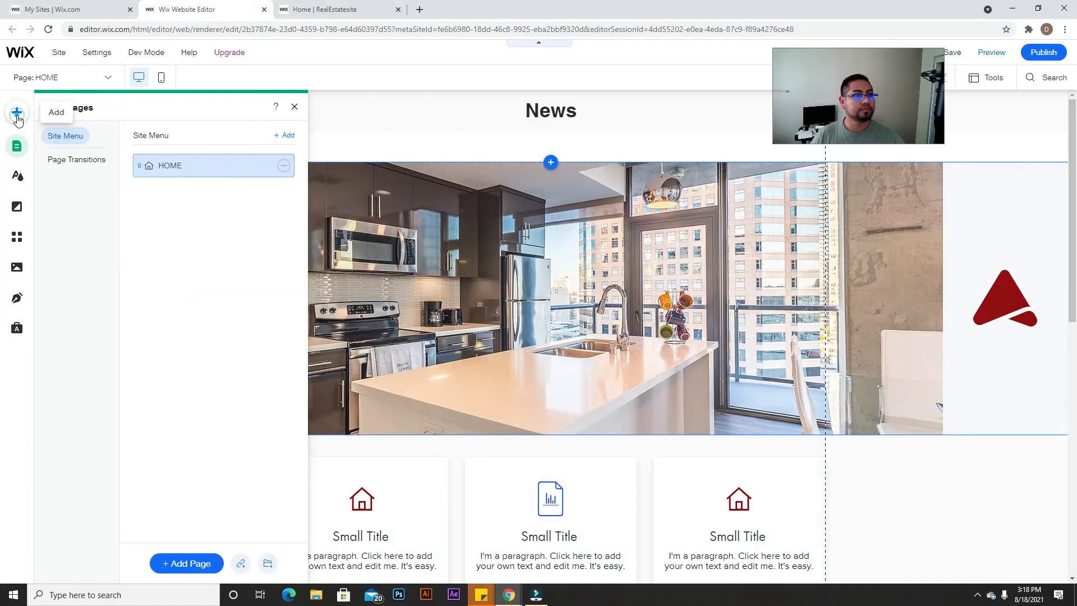
Step: Turn on Velo Dev Mode, collapse the code panel, and bring up the Site Pages list
click(16, 112)
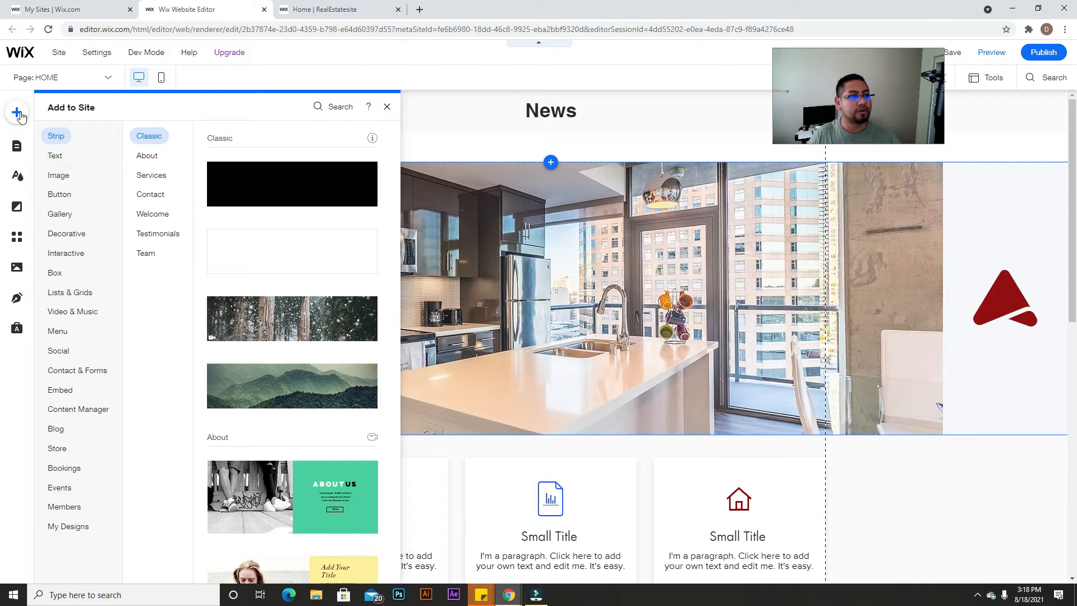
click(16, 150)
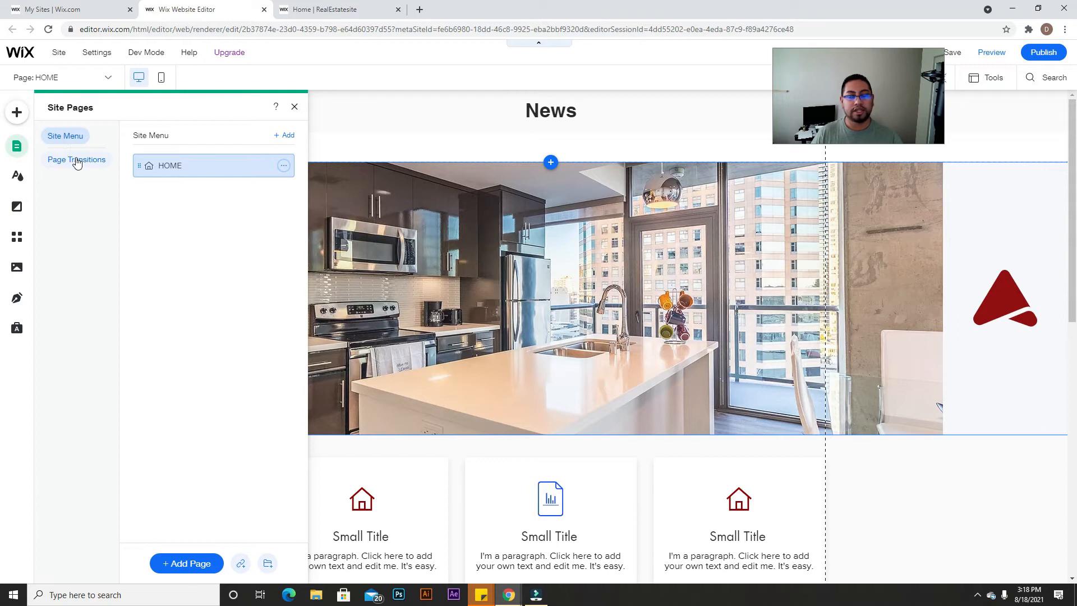
click(295, 107)
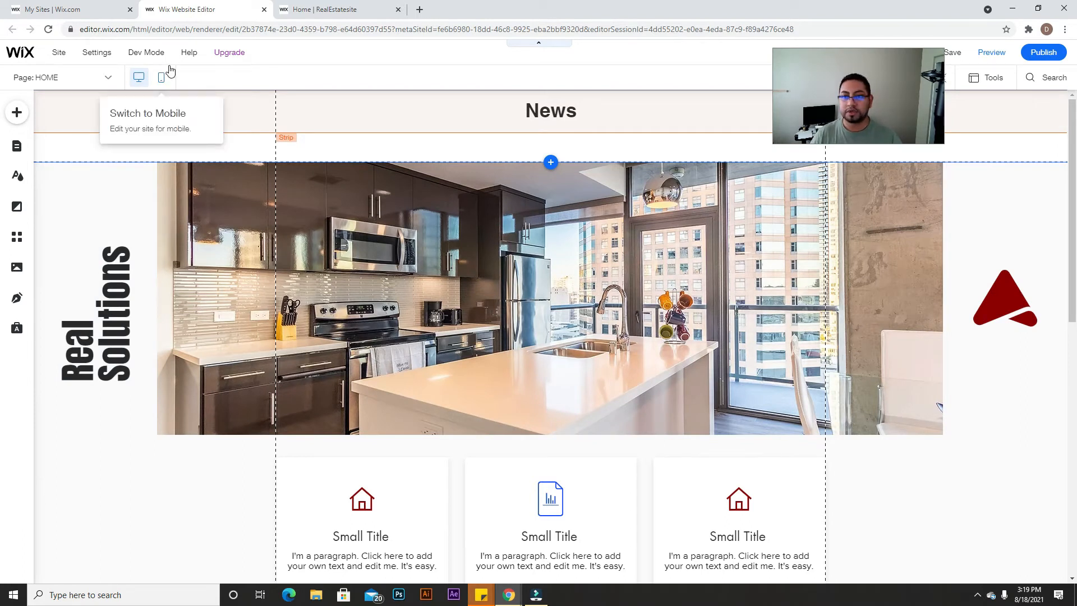
mouse_move(146, 58)
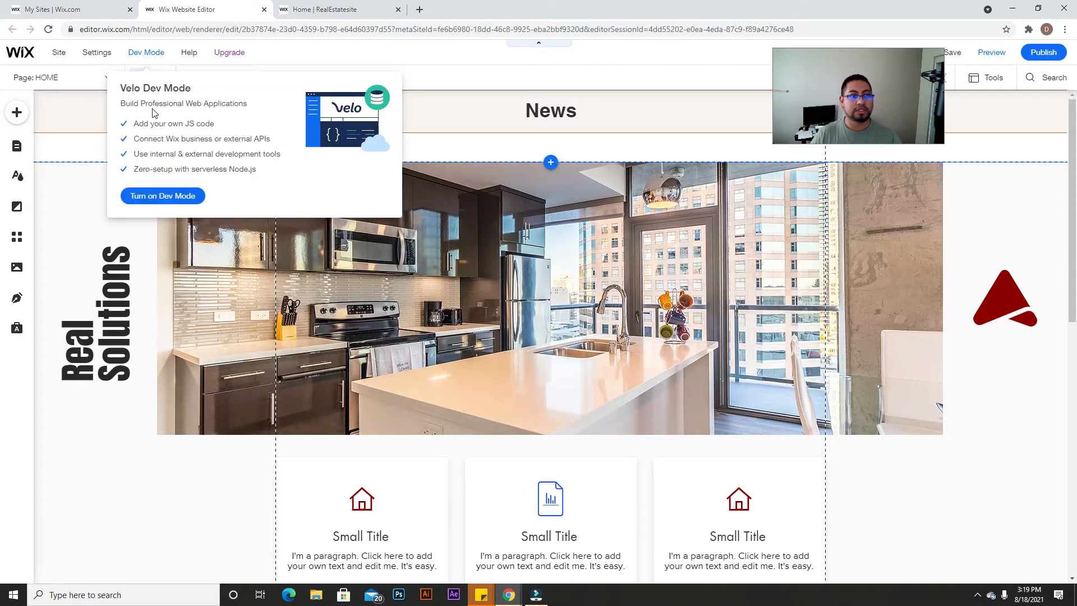
click(171, 196)
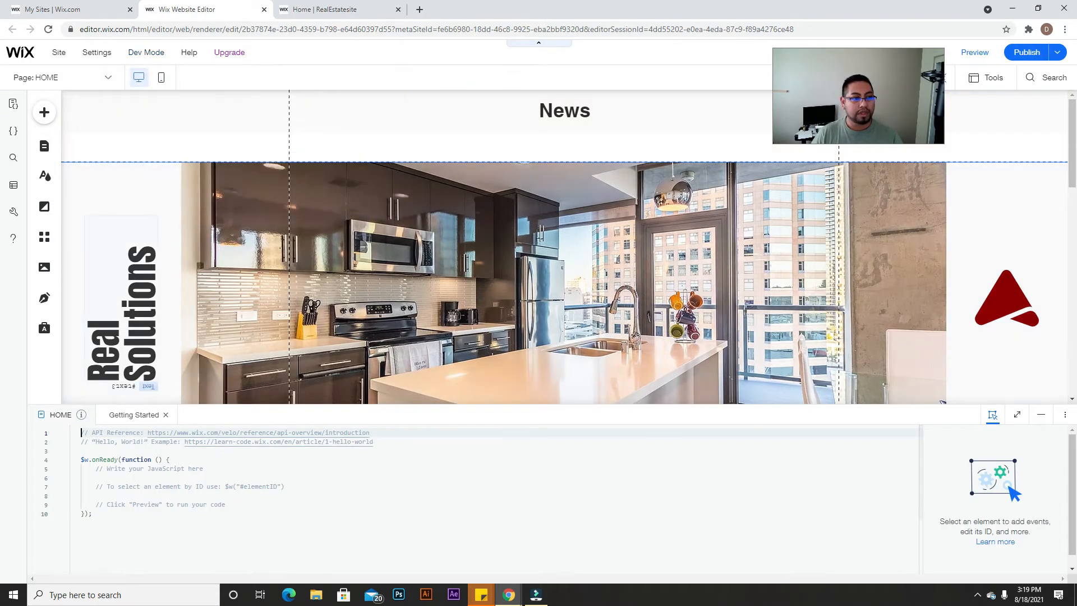
click(1041, 415)
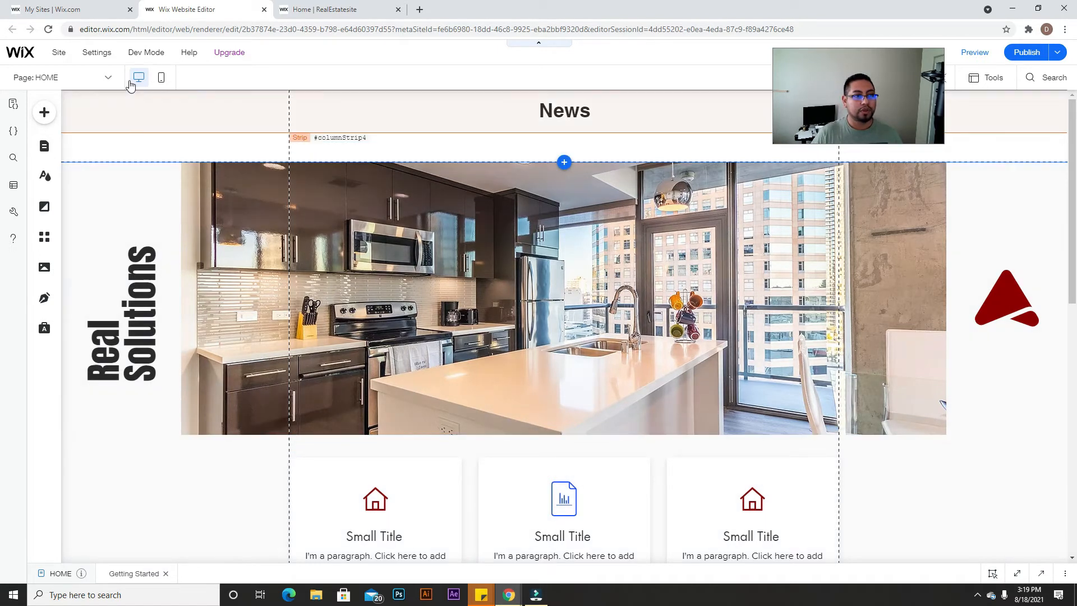
mouse_move(153, 48)
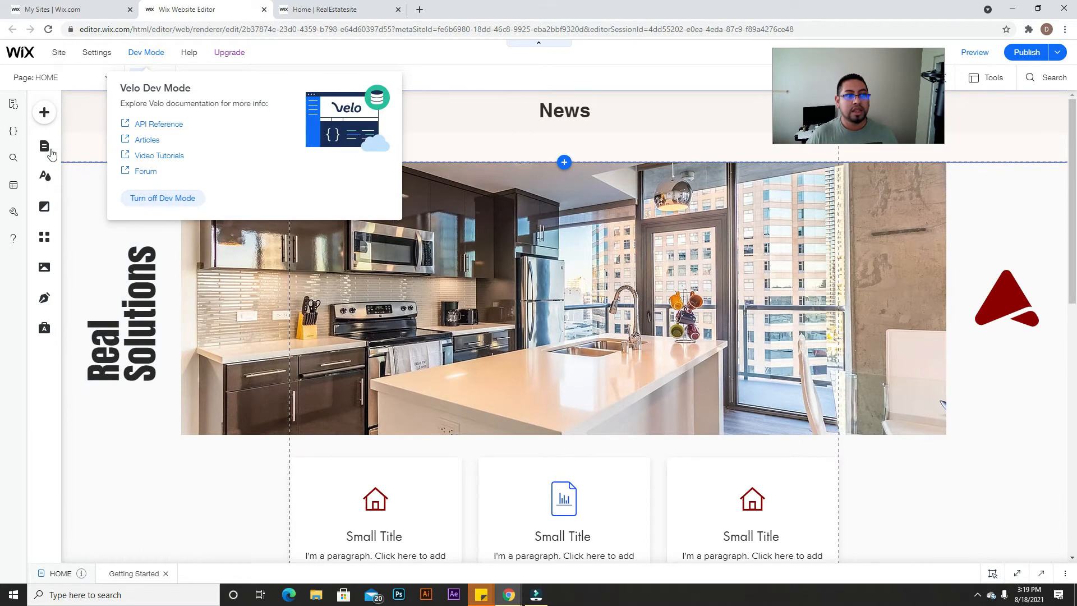
click(48, 149)
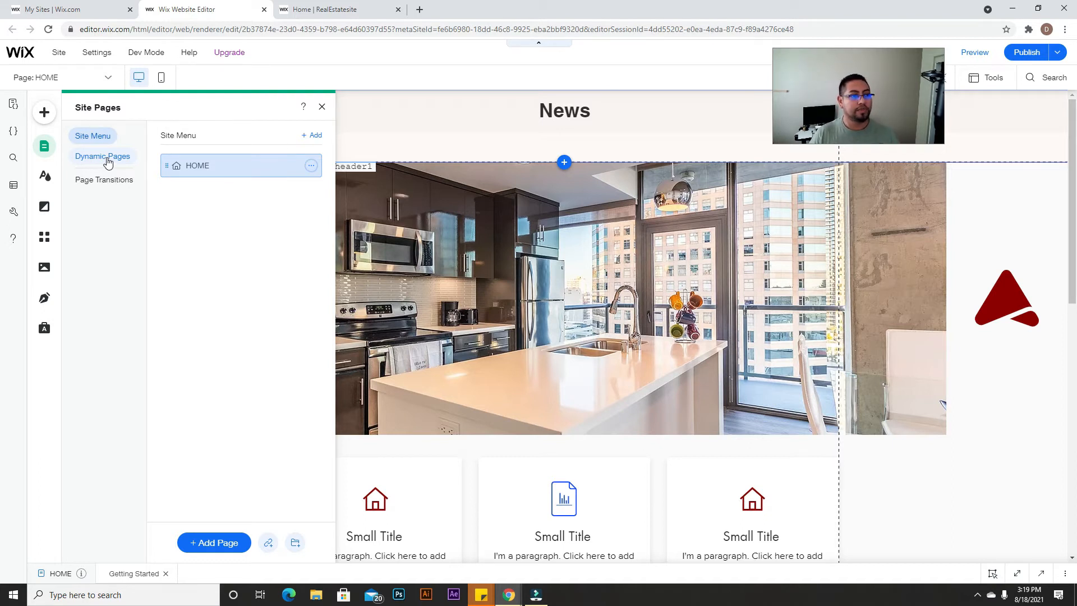
Step: Add the Property Listings preset from Dynamic Pages, creating the Properties collection with six listings
click(108, 162)
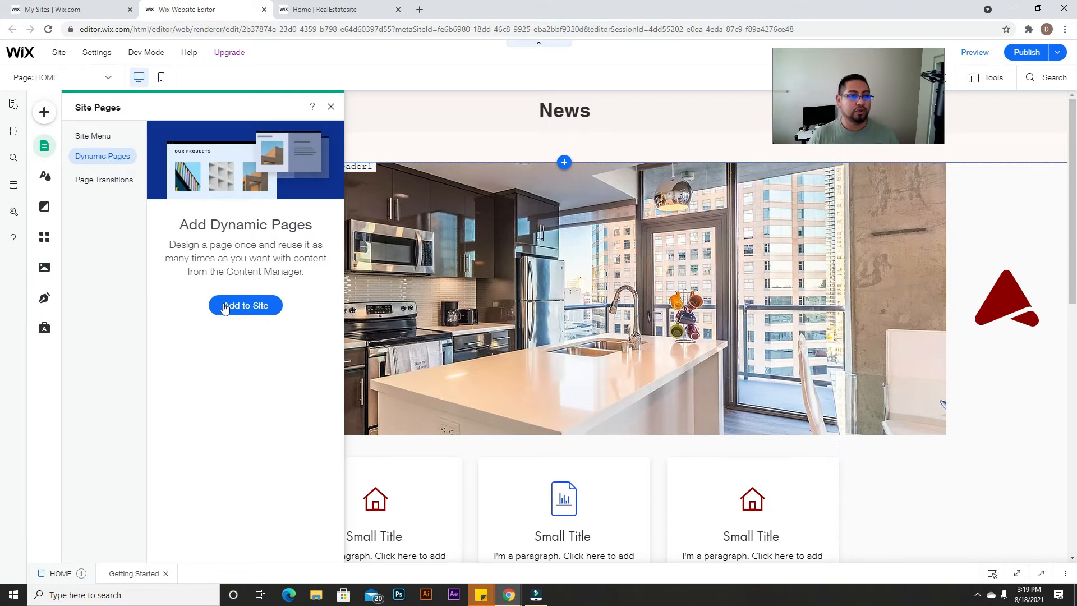
click(249, 307)
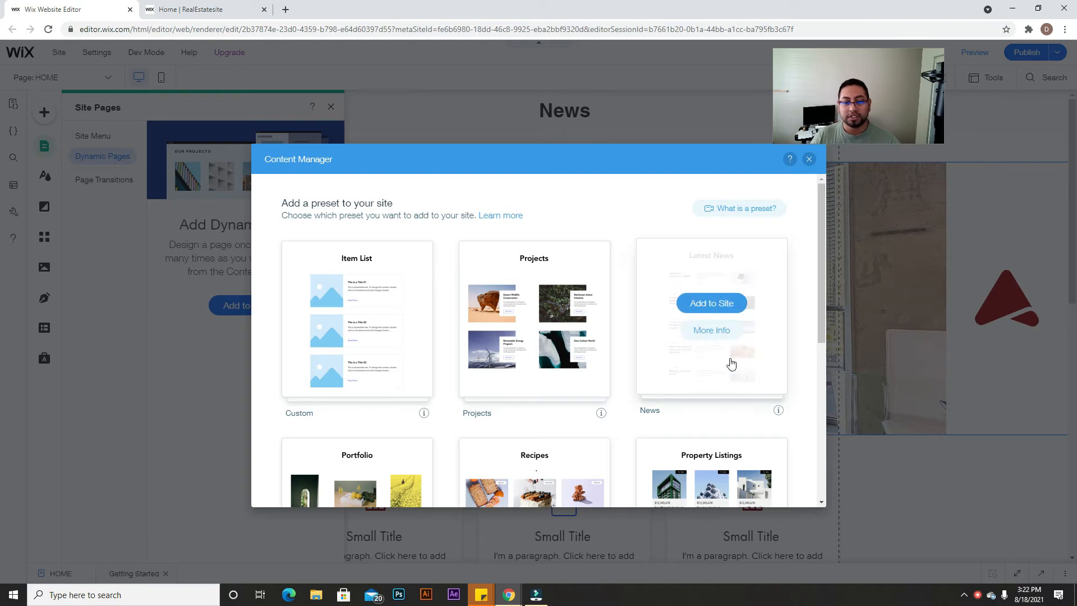
scroll(751, 383, down, 1)
scroll(752, 387, down, 1)
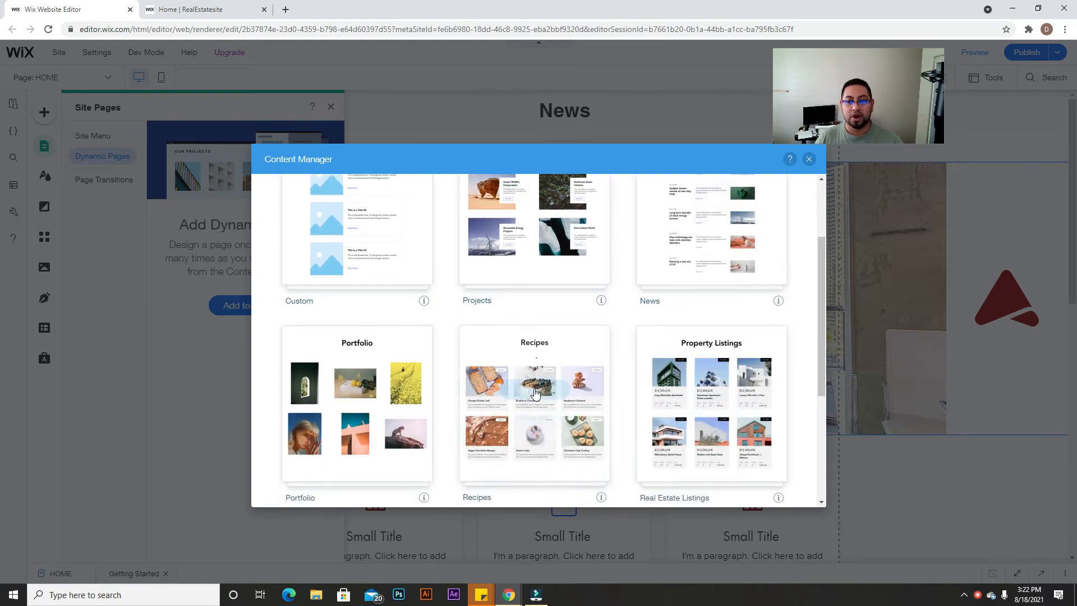
scroll(566, 382, up, 1)
scroll(628, 379, down, 3)
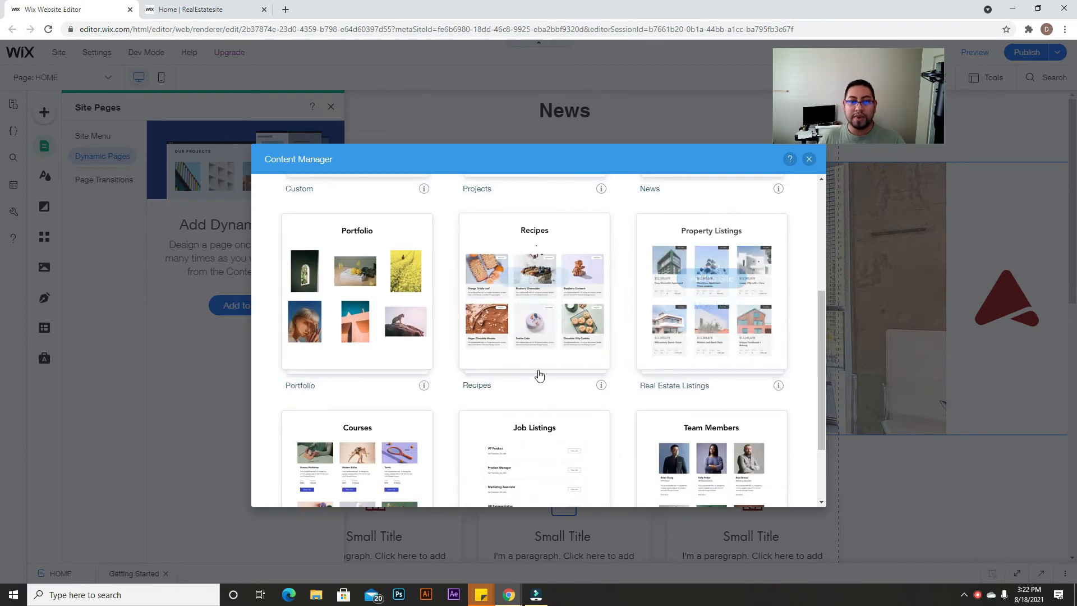
scroll(727, 345, up, 4)
scroll(731, 440, down, 1)
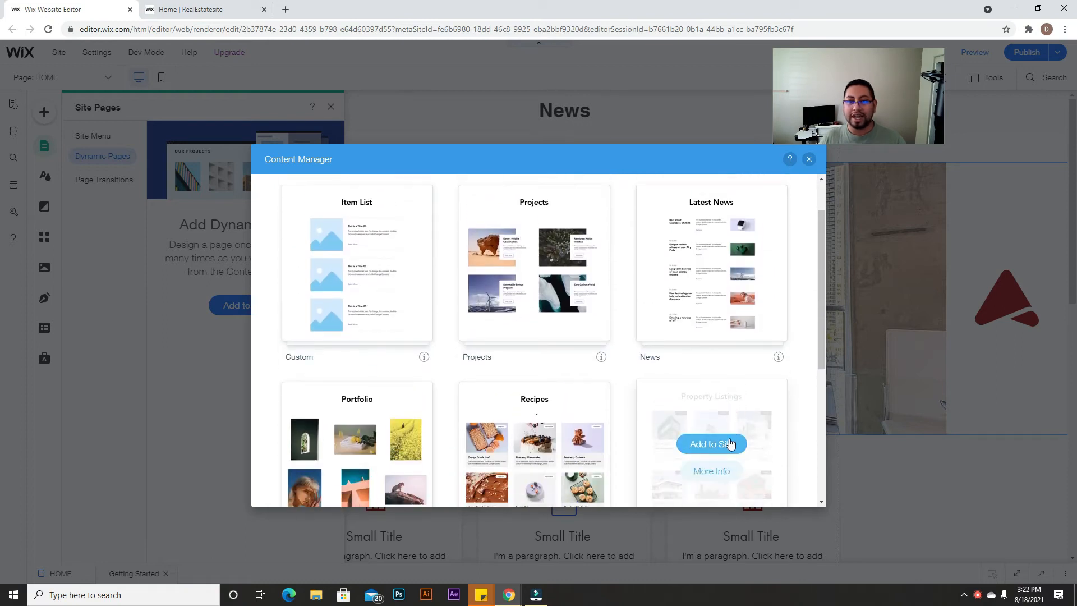
scroll(730, 443, down, 3)
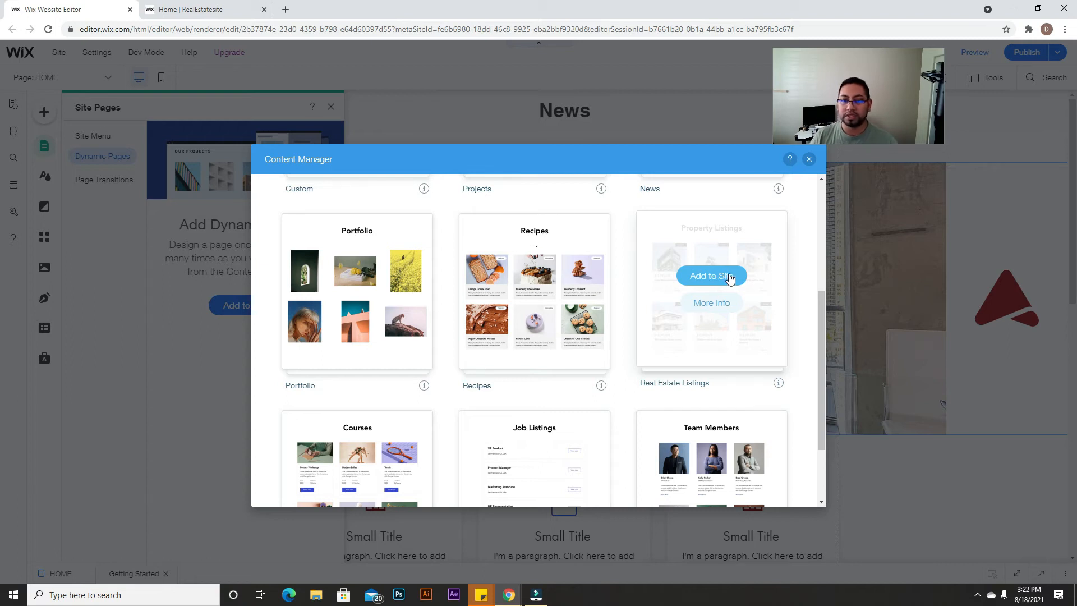
click(721, 282)
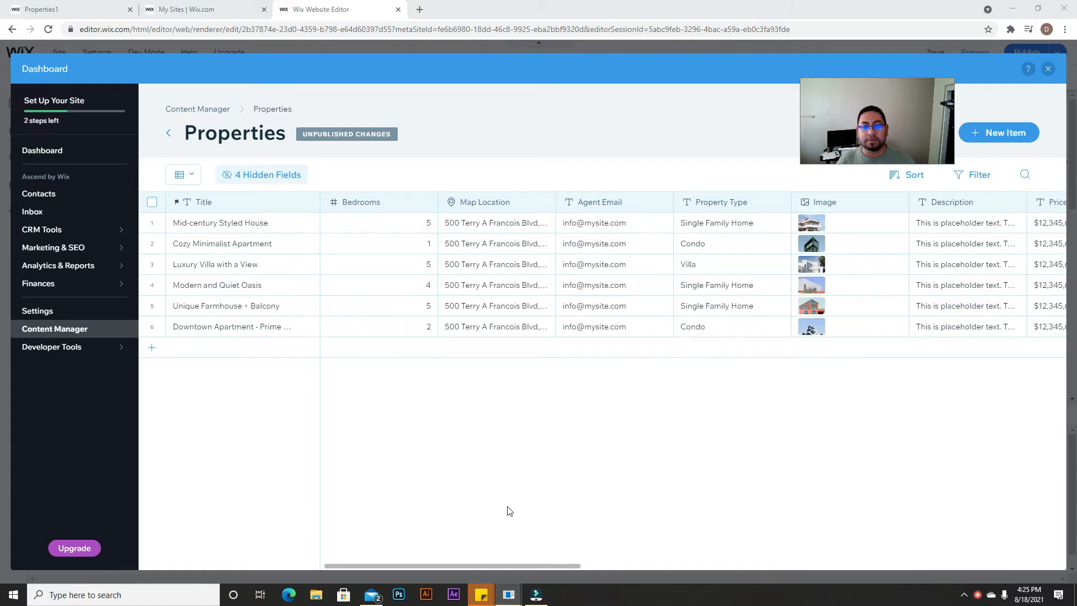
Step: Close the Dashboard overlay to return to the editor's new Property Listings page
drag(473, 565, 995, 563)
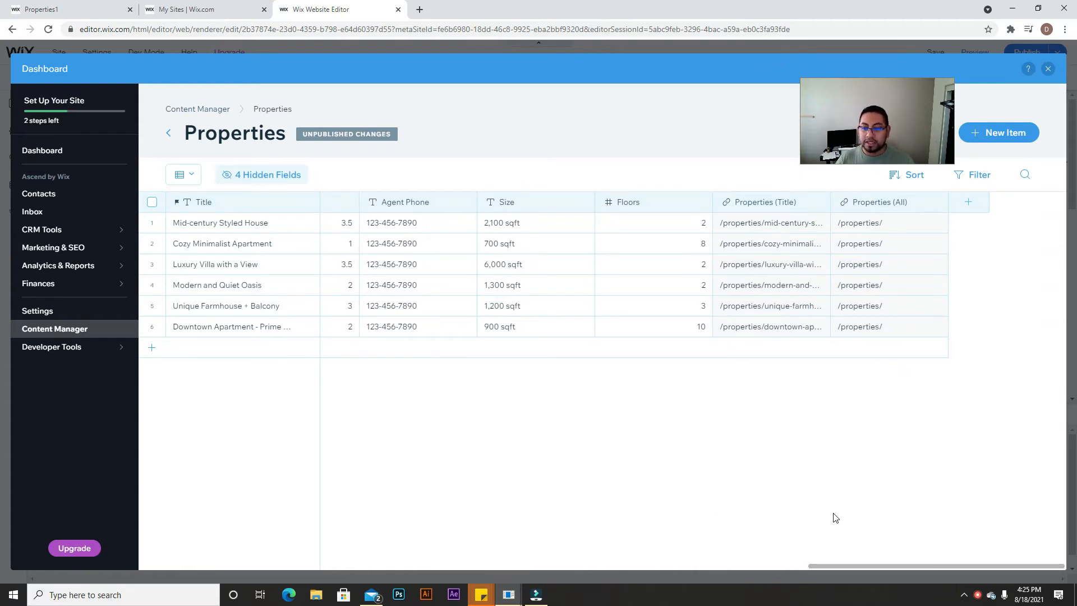
click(1048, 68)
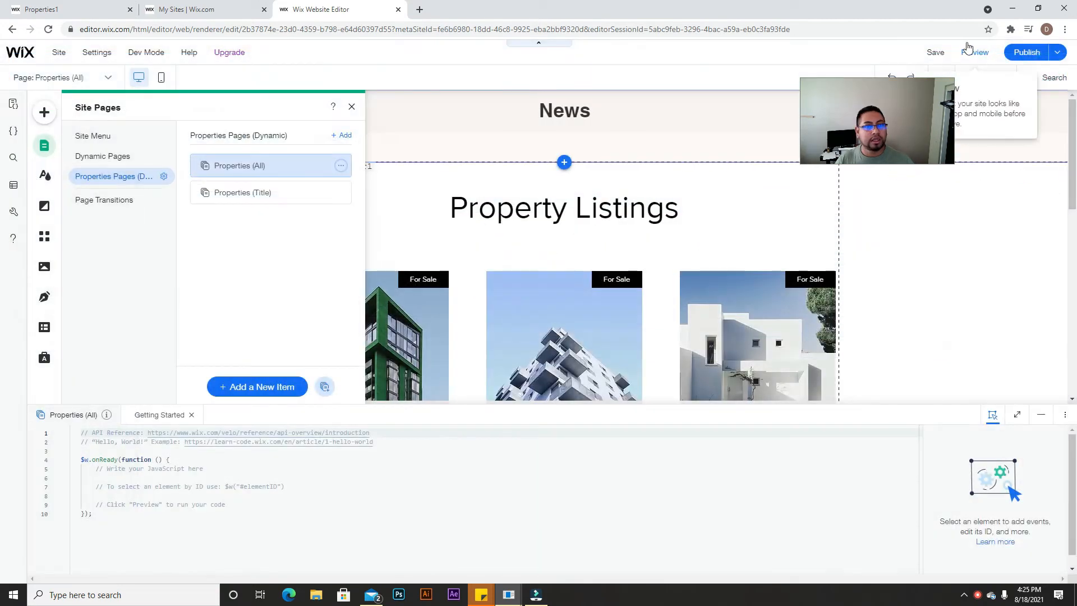
Step: Minimize the code panel and confirm the dataset reads the Properties collection, read-only, 20 items
click(1048, 415)
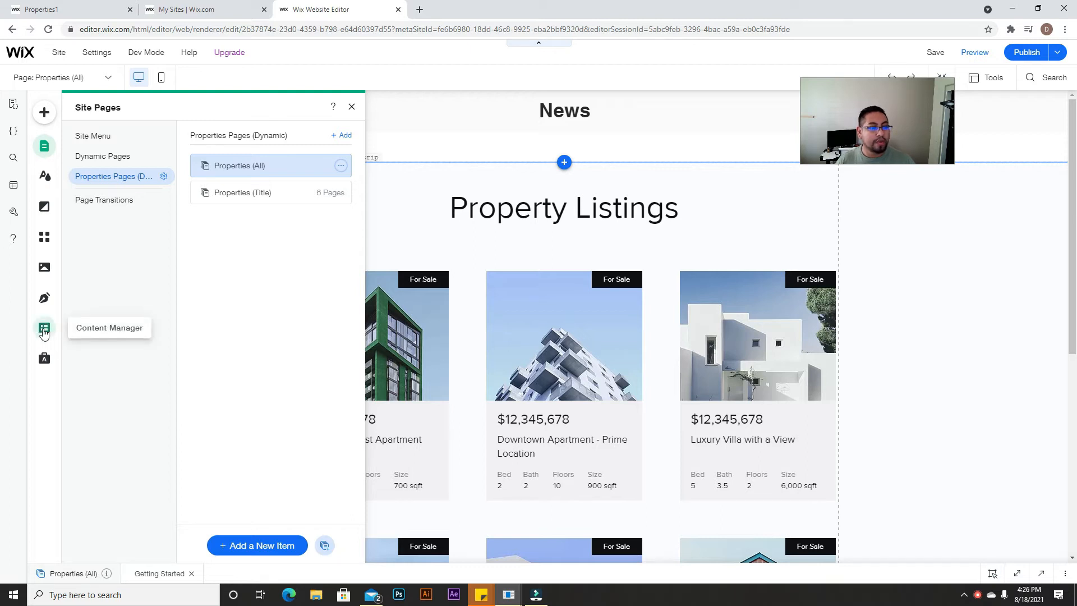
click(43, 331)
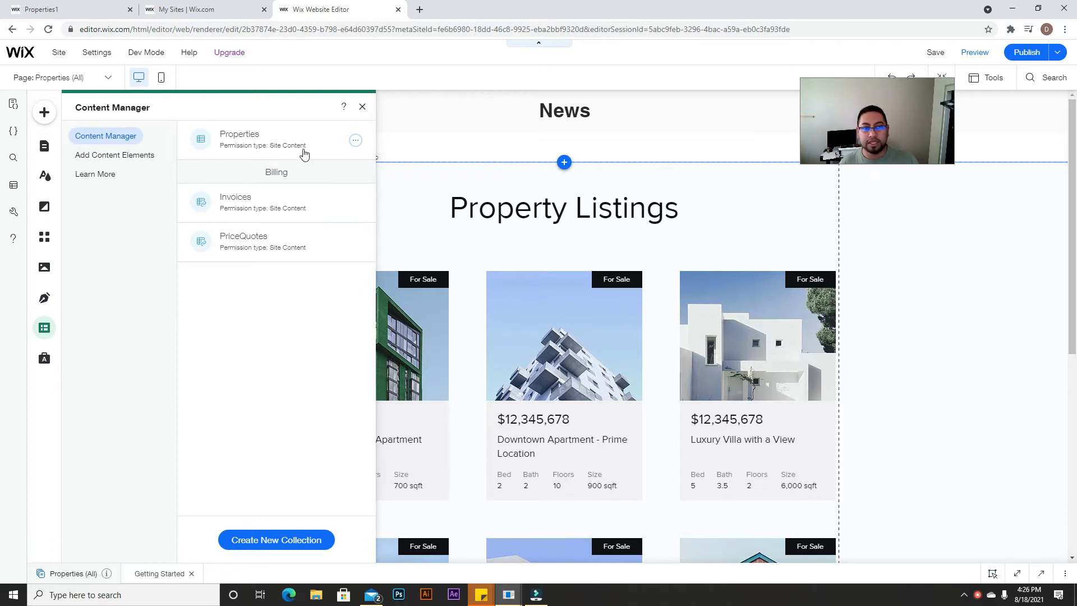
click(363, 107)
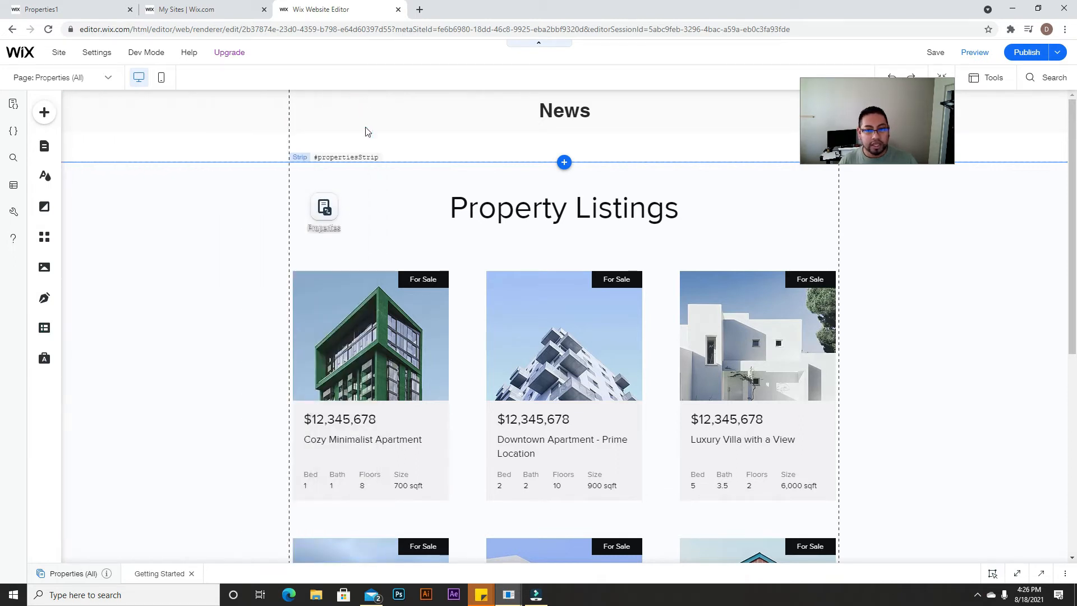
scroll(433, 303, down, 5)
scroll(439, 325, up, 5)
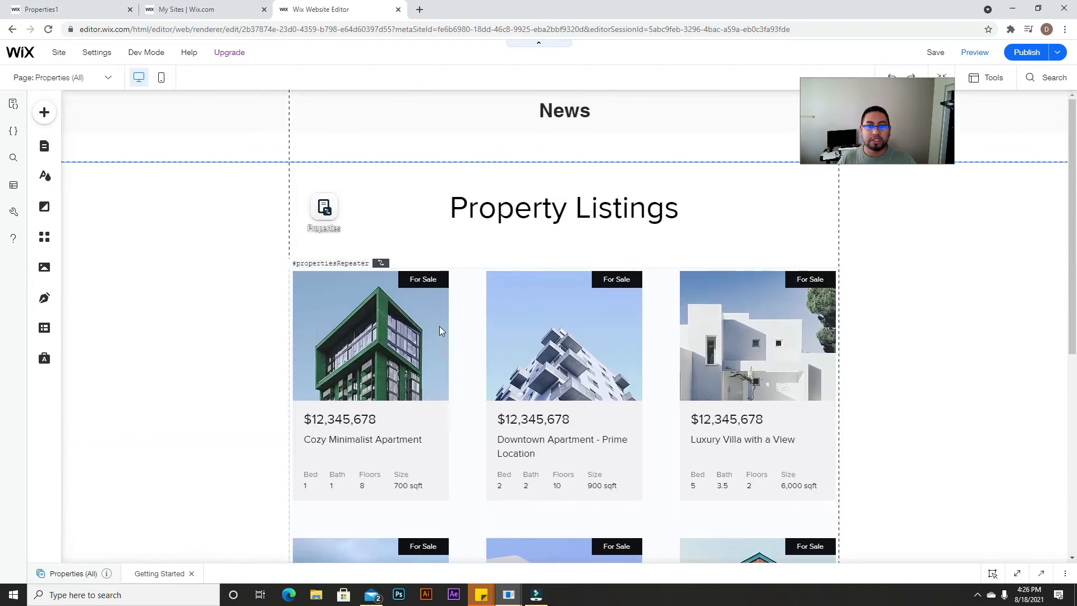
click(316, 212)
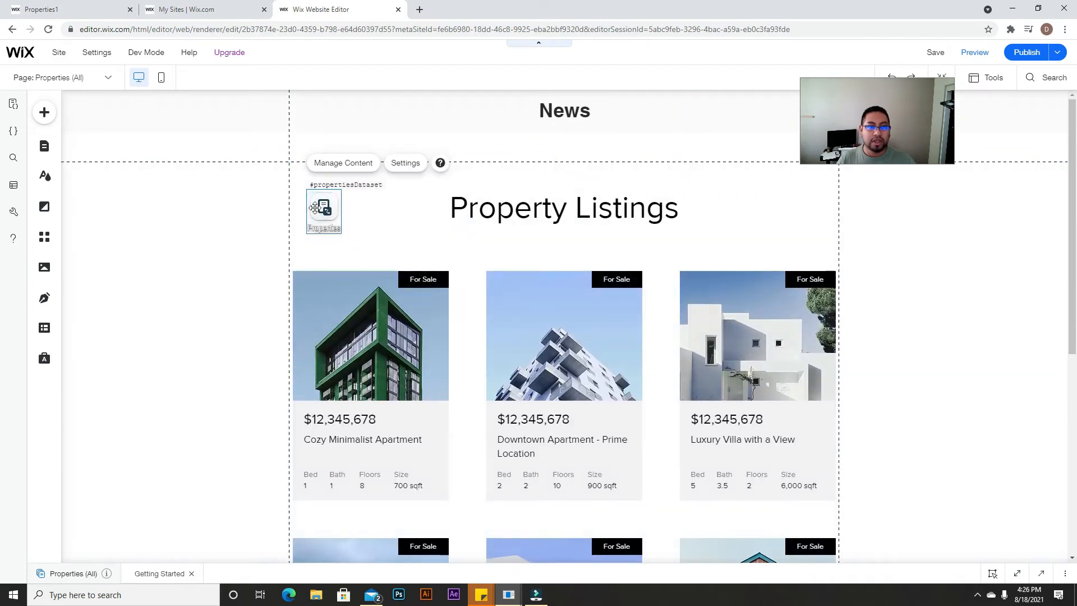
click(415, 164)
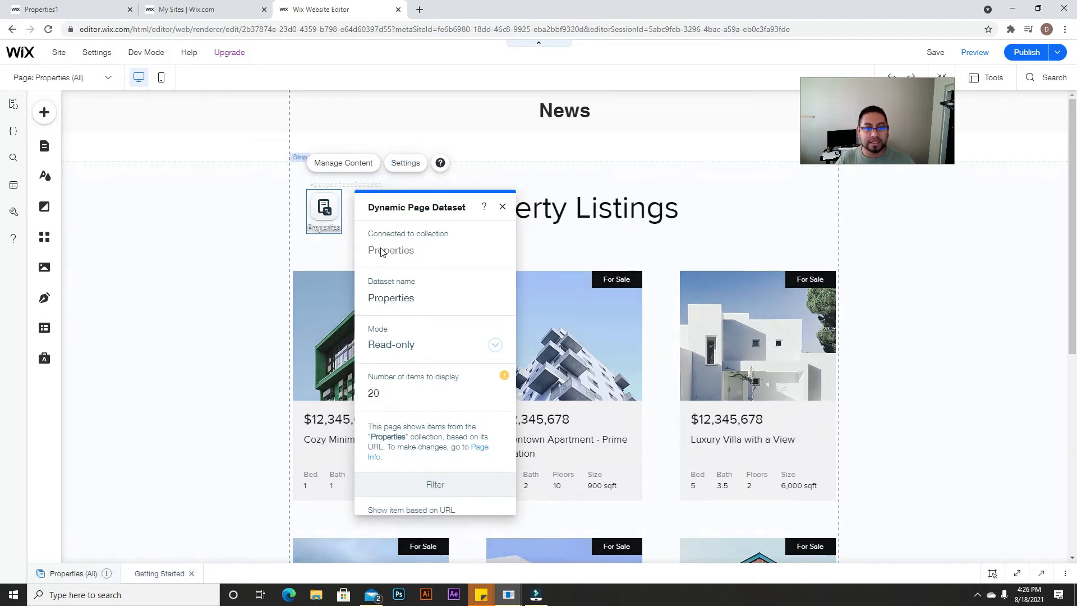
click(269, 230)
click(47, 149)
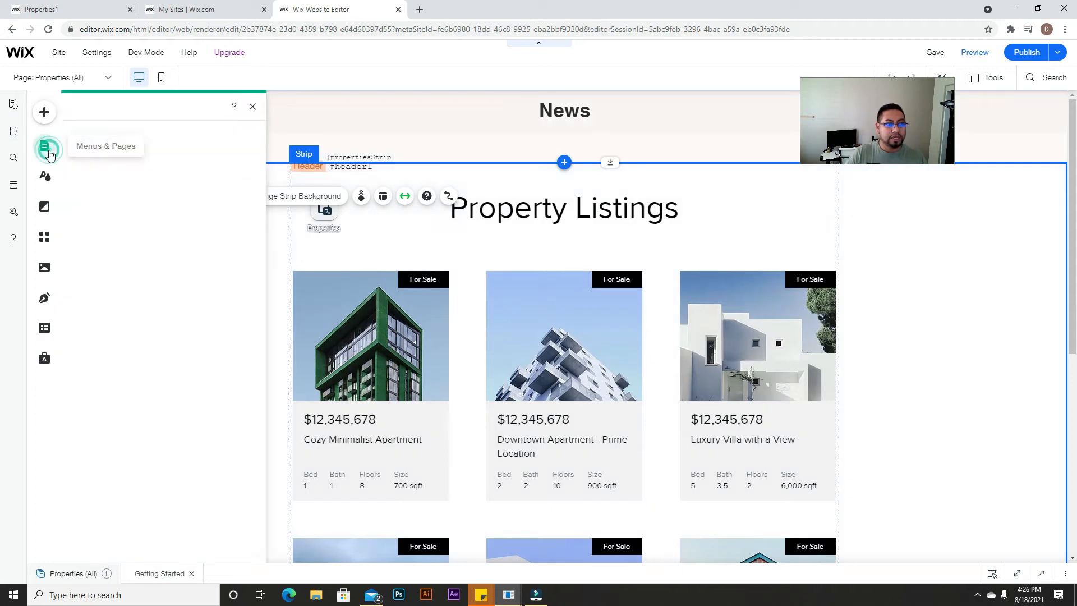
Step: Inspect the Properties (Title) item page, then return to Properties (All) and close Site Pages
click(95, 137)
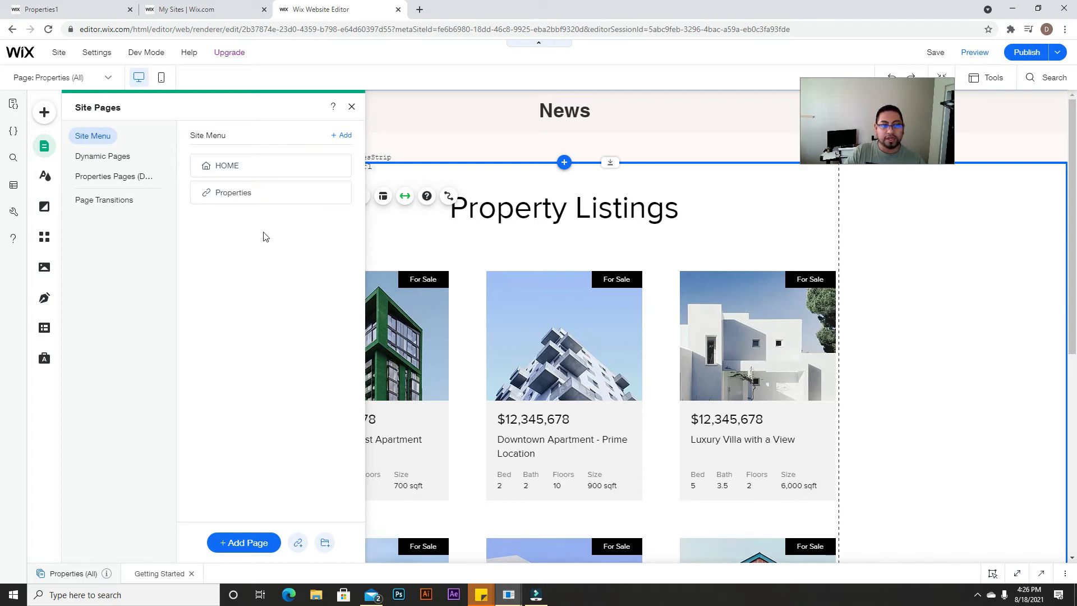
click(101, 157)
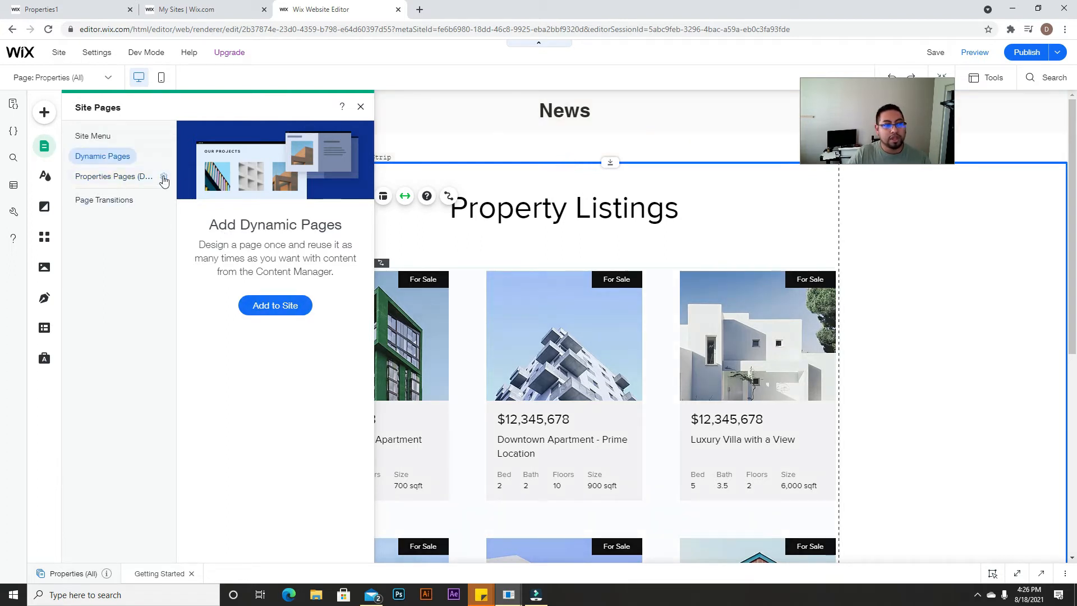
click(108, 183)
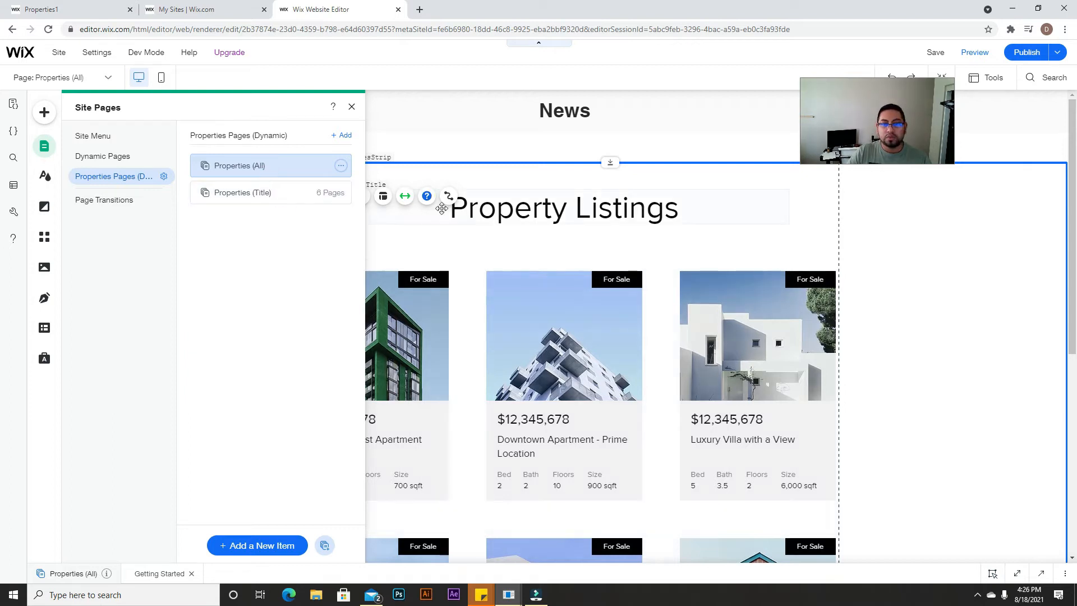
scroll(697, 398, down, 2)
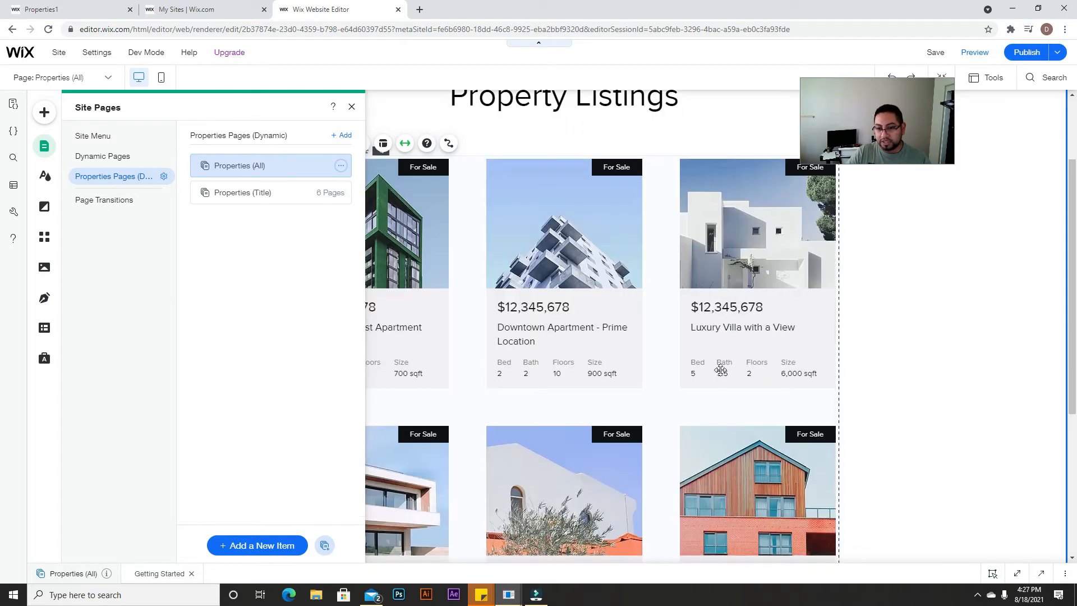
click(245, 201)
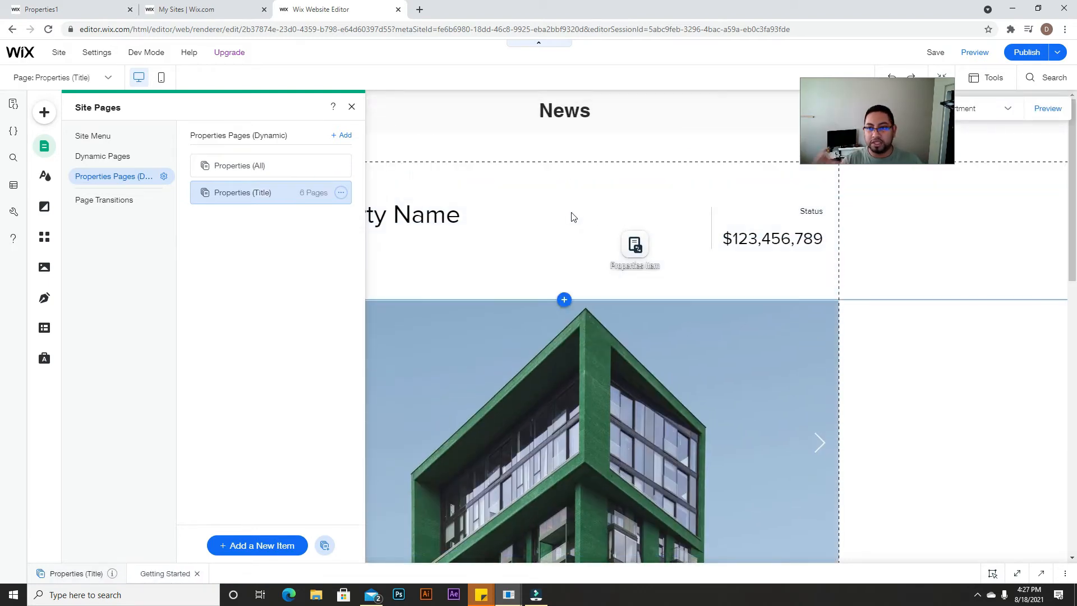
scroll(623, 261, down, 7)
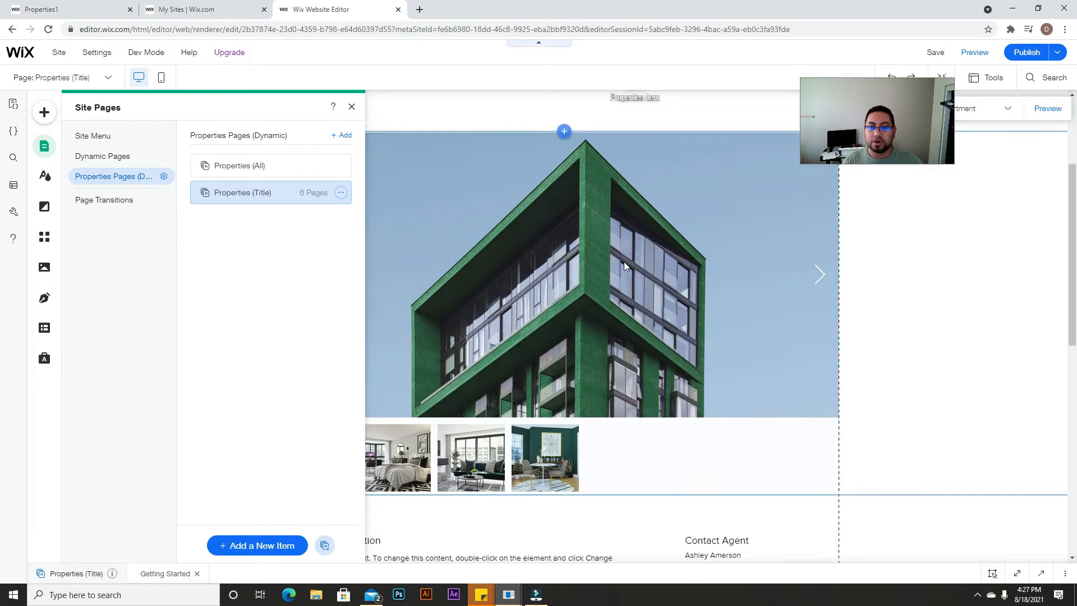
scroll(623, 261, up, 7)
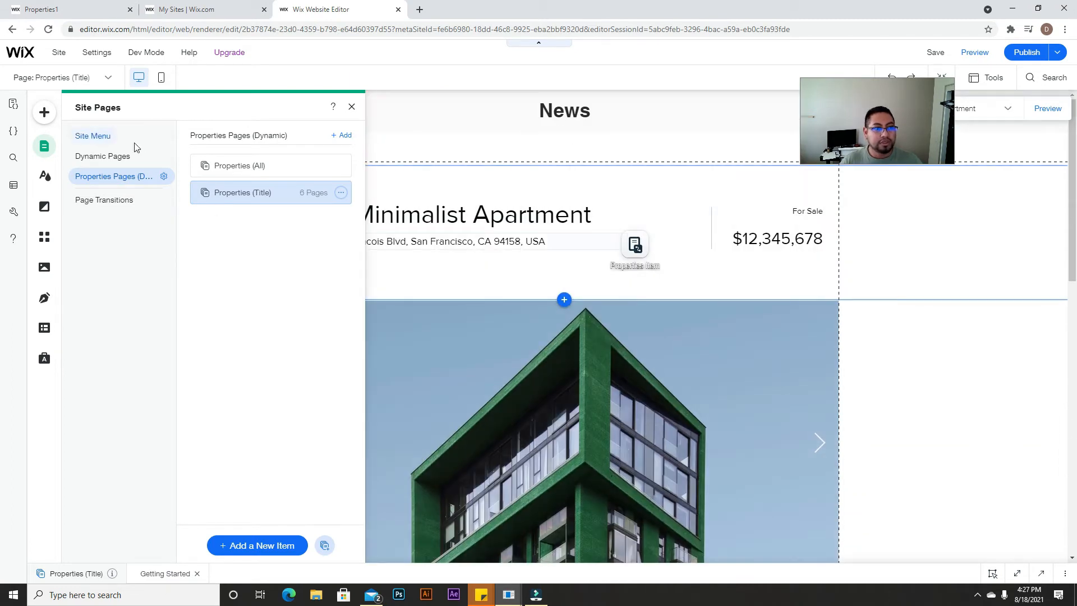
click(245, 170)
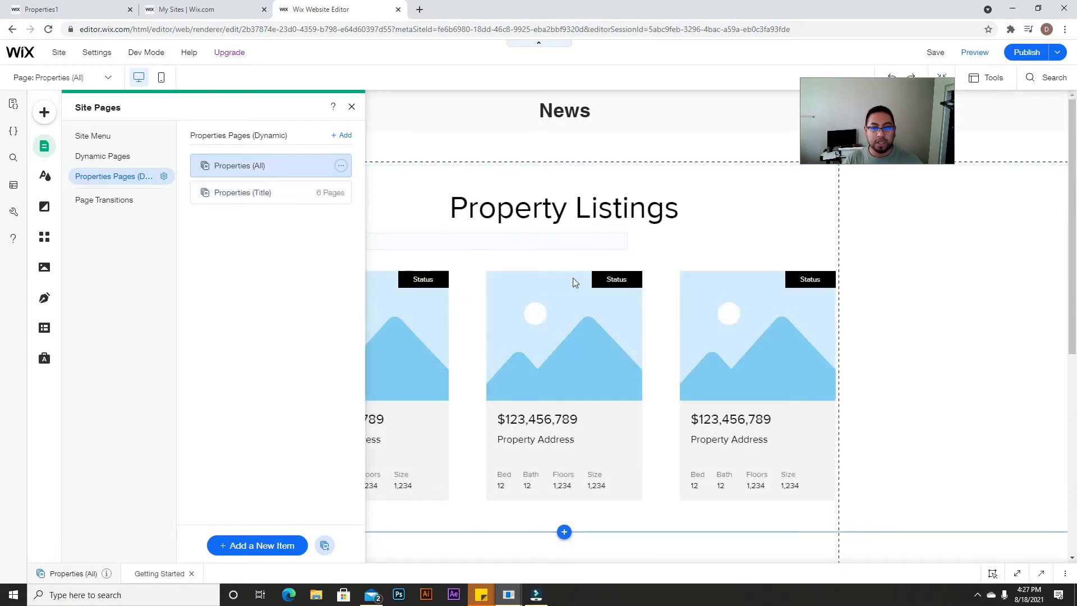
click(351, 107)
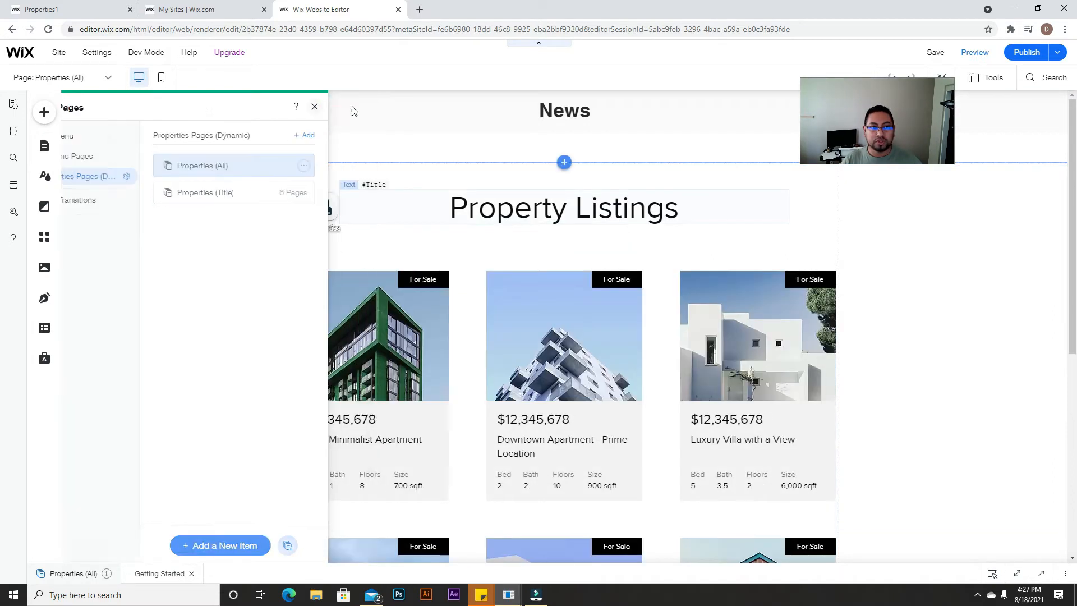
click(351, 107)
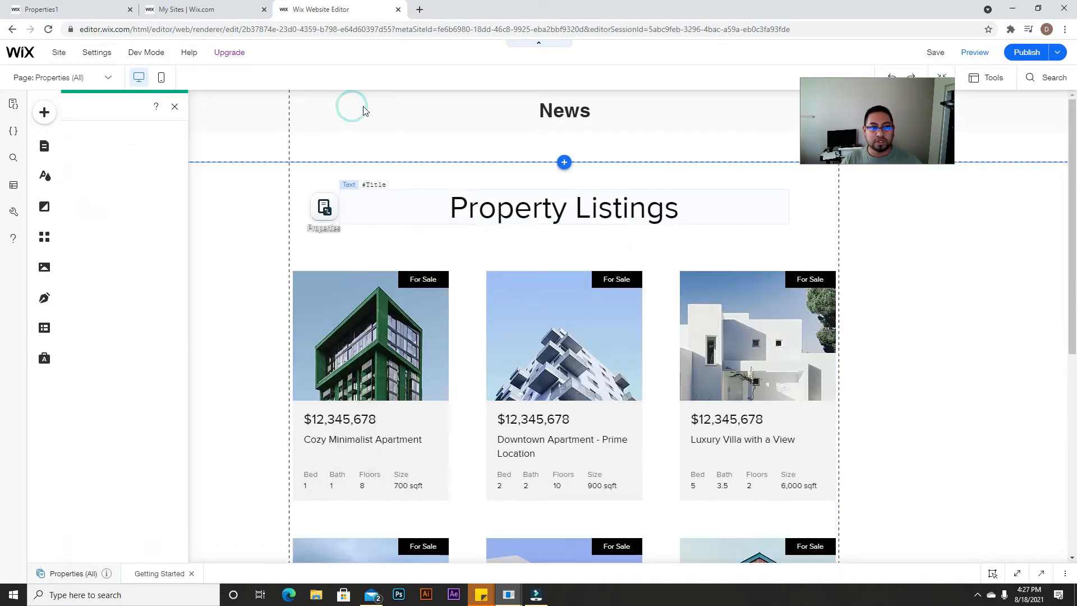
Step: Copy the property listings repeater from its right-click menu
click(600, 335)
right_click(600, 336)
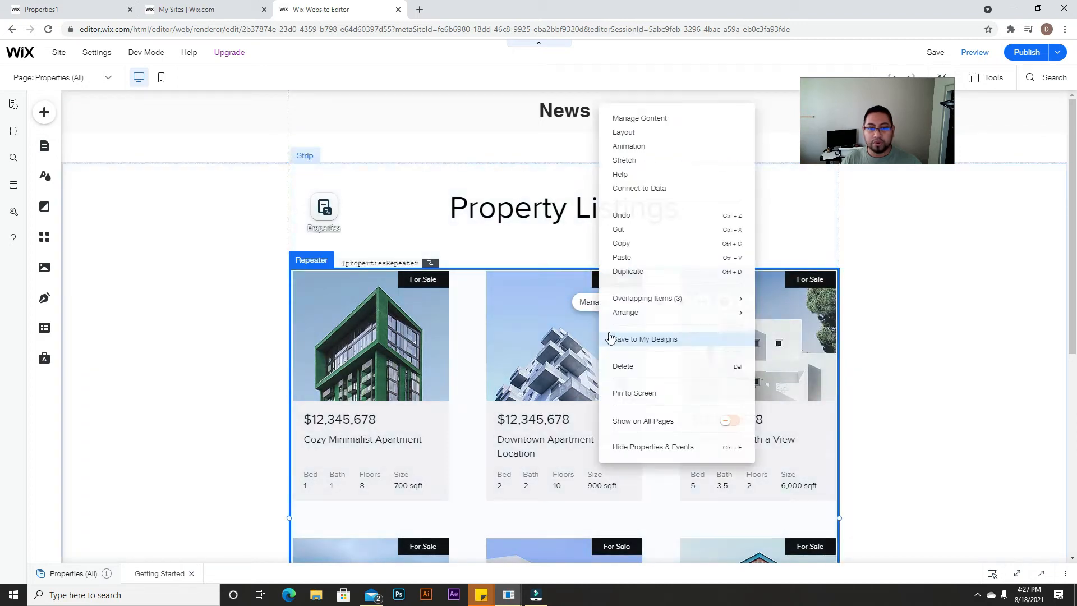
click(631, 243)
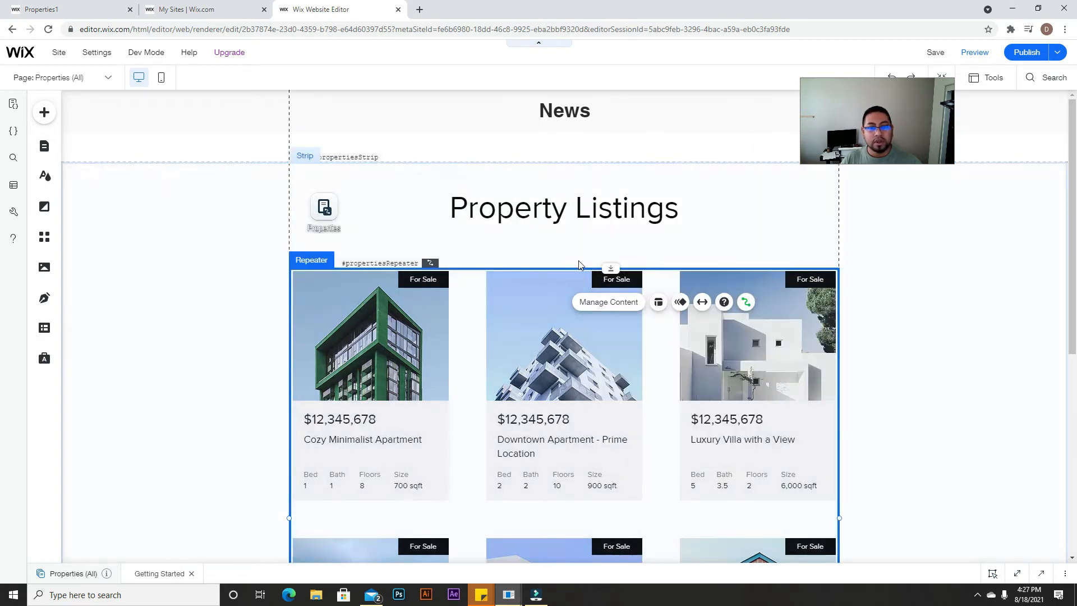
scroll(579, 265, down, 3)
Step: Switch the editor to the HOME page from the Site Menu pages list
click(48, 151)
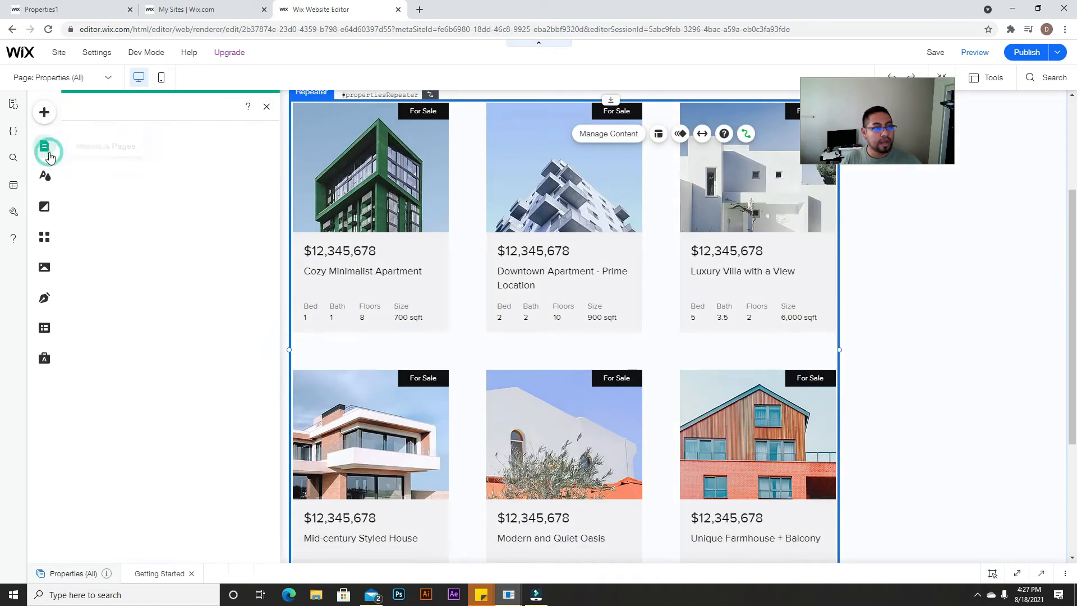
click(93, 136)
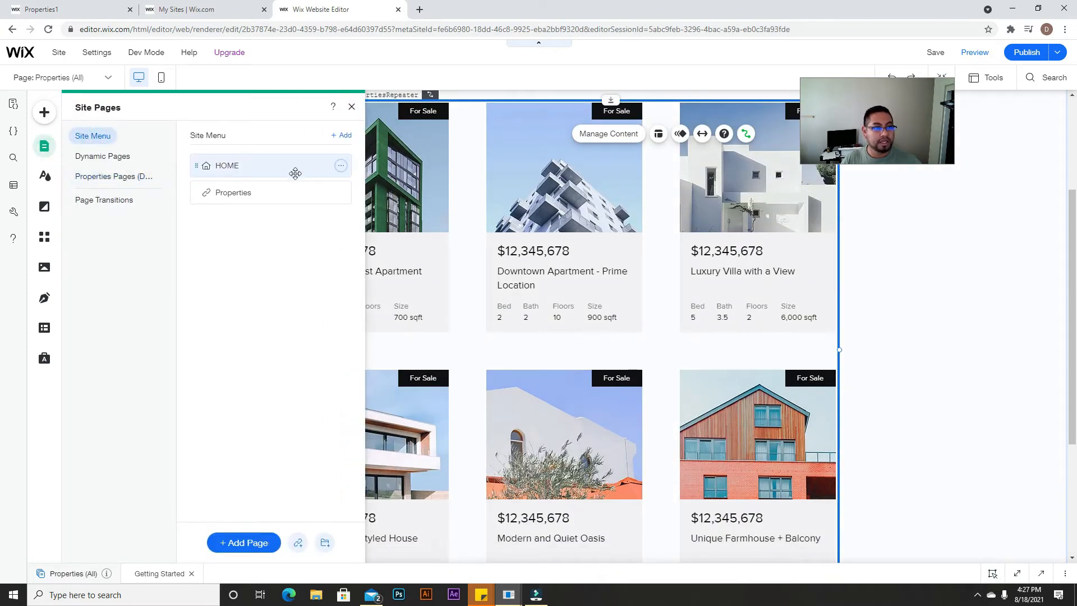
click(252, 168)
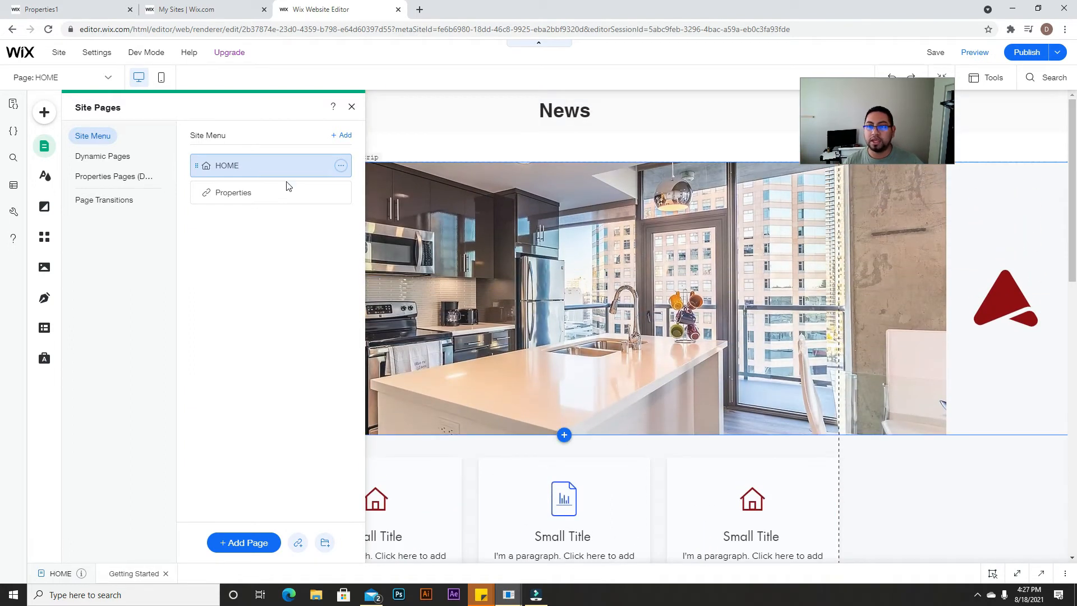
click(350, 106)
Step: Delete the selected element inside the listing card on HOME and select its strip
scroll(393, 214, down, 10)
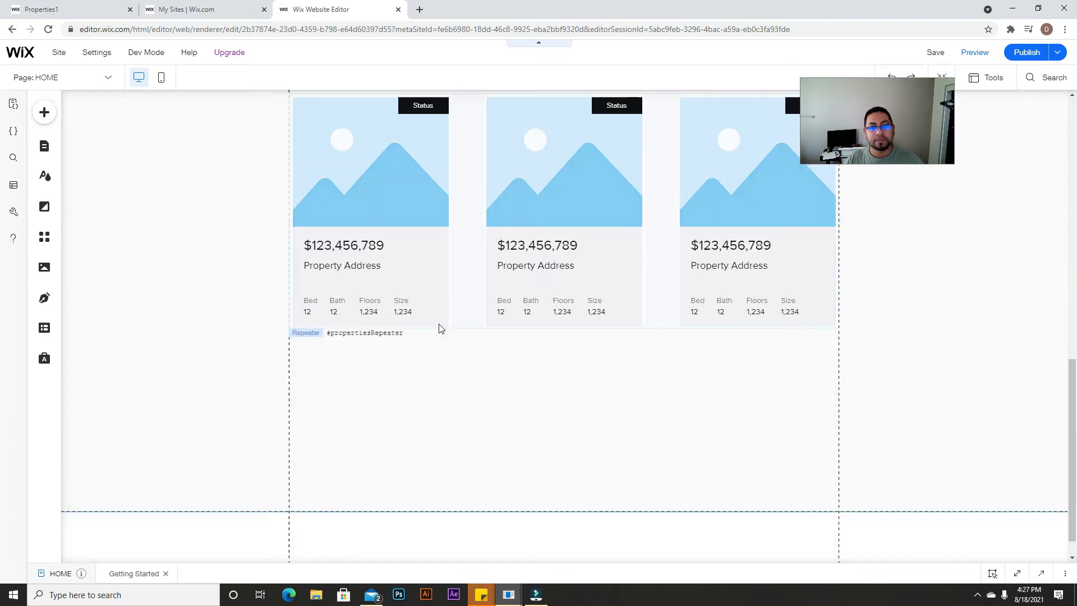
scroll(439, 329, up, 4)
scroll(610, 403, down, 4)
scroll(600, 287, up, 2)
click(600, 287)
click(600, 287)
key(Delete)
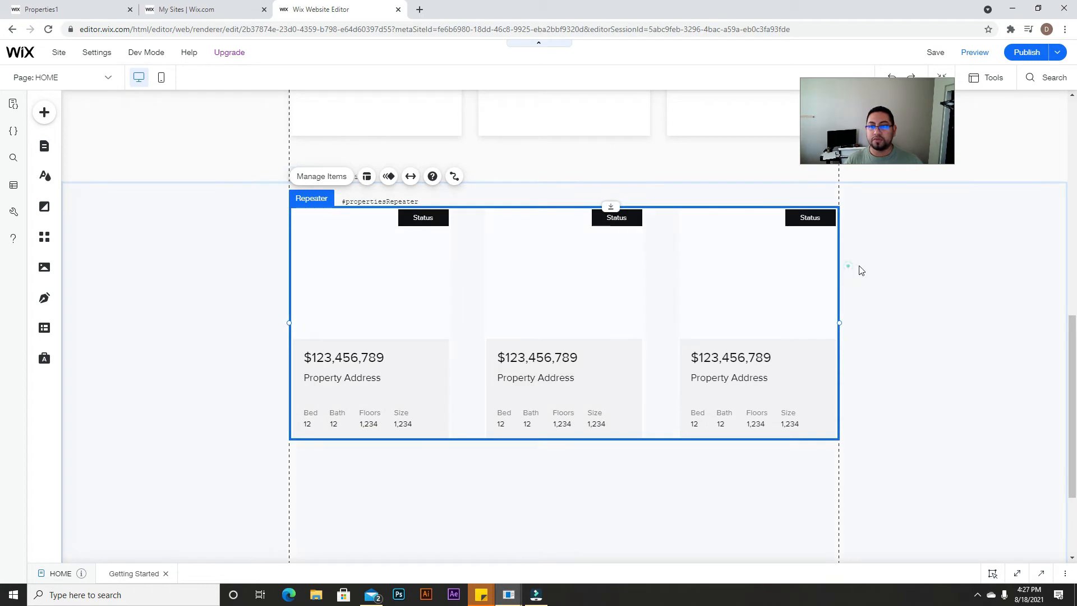
click(861, 265)
Step: Add a blank white Classic strip below the cards and stretch it to about 663 px
scroll(861, 264, up, 5)
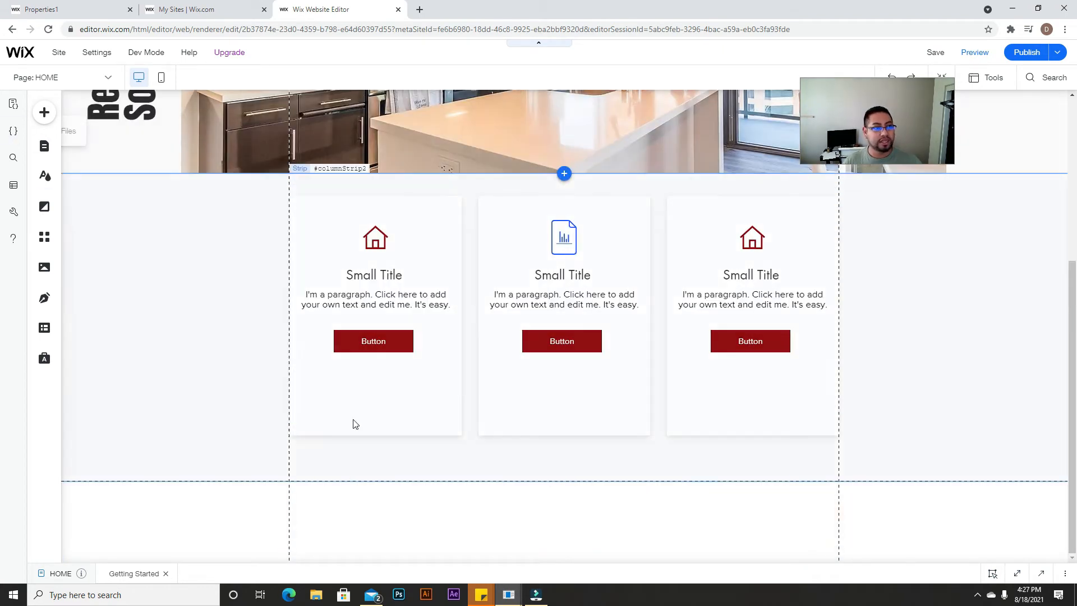
click(45, 111)
drag(308, 257, 645, 454)
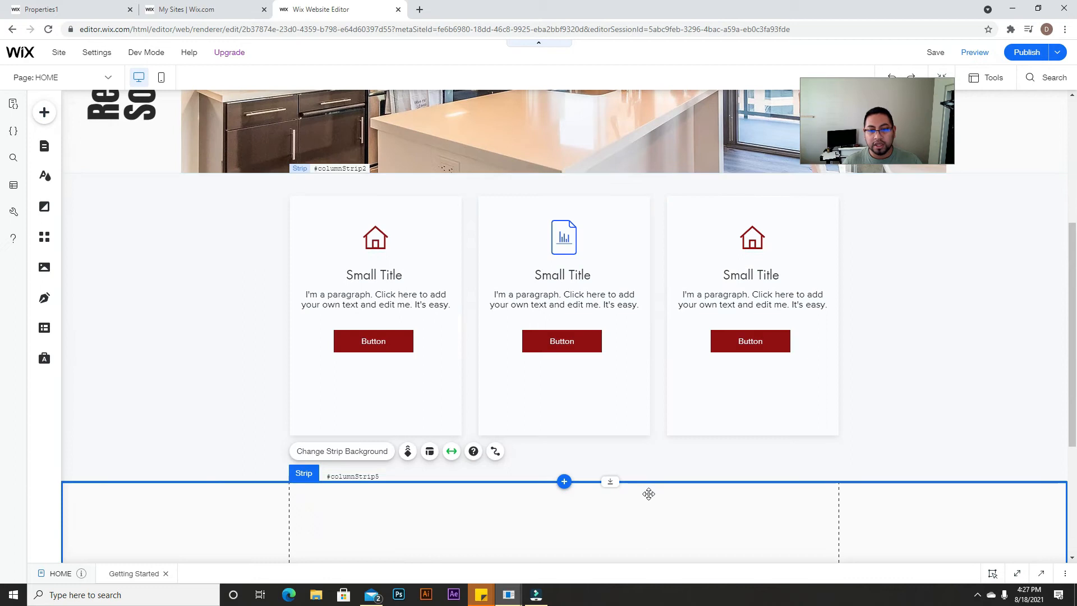
drag(599, 483, 607, 580)
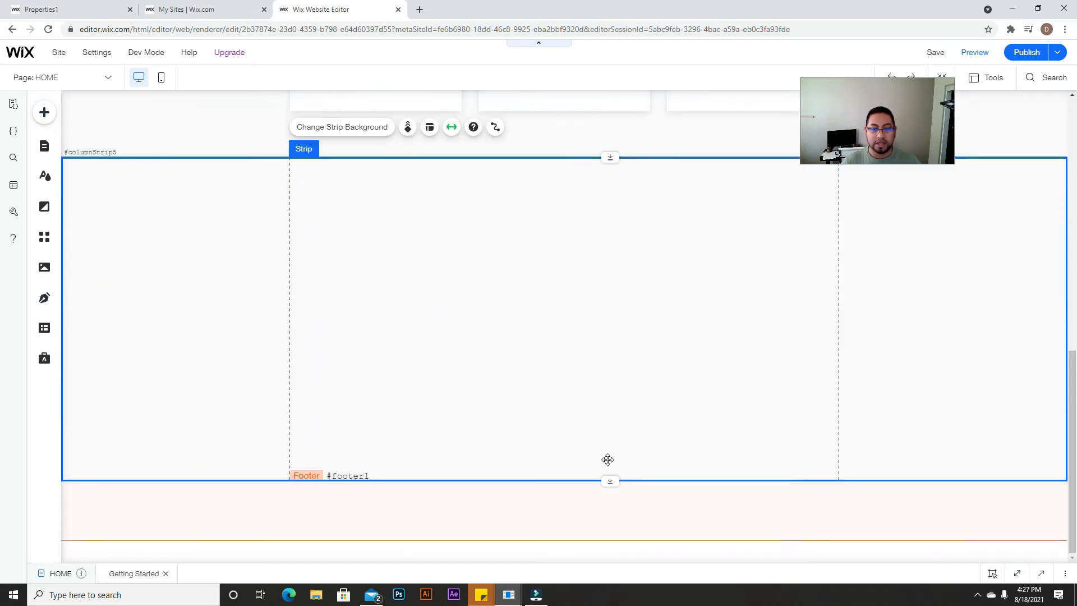
drag(608, 481, 610, 522)
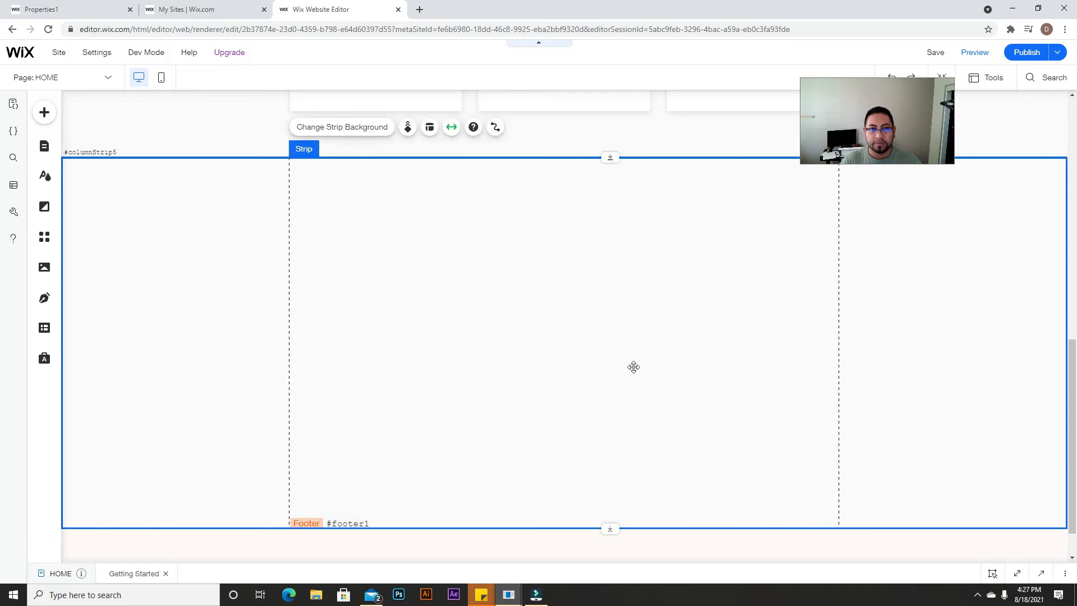
Step: Paste the copied listings repeater into the new strip and centre it, attached to the strip
right_click(488, 254)
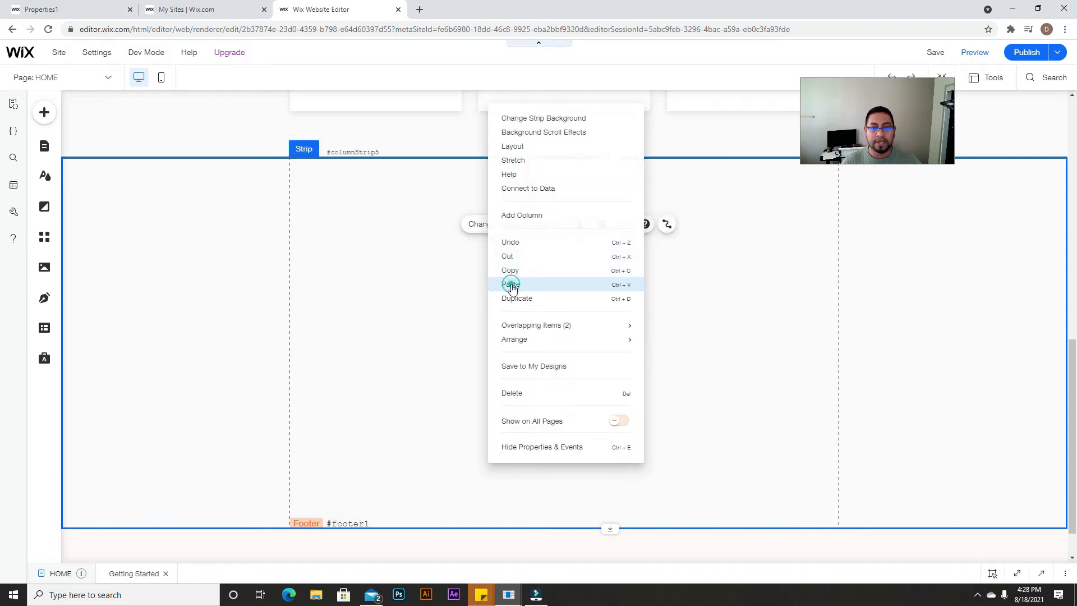
click(512, 284)
drag(844, 275, 596, 233)
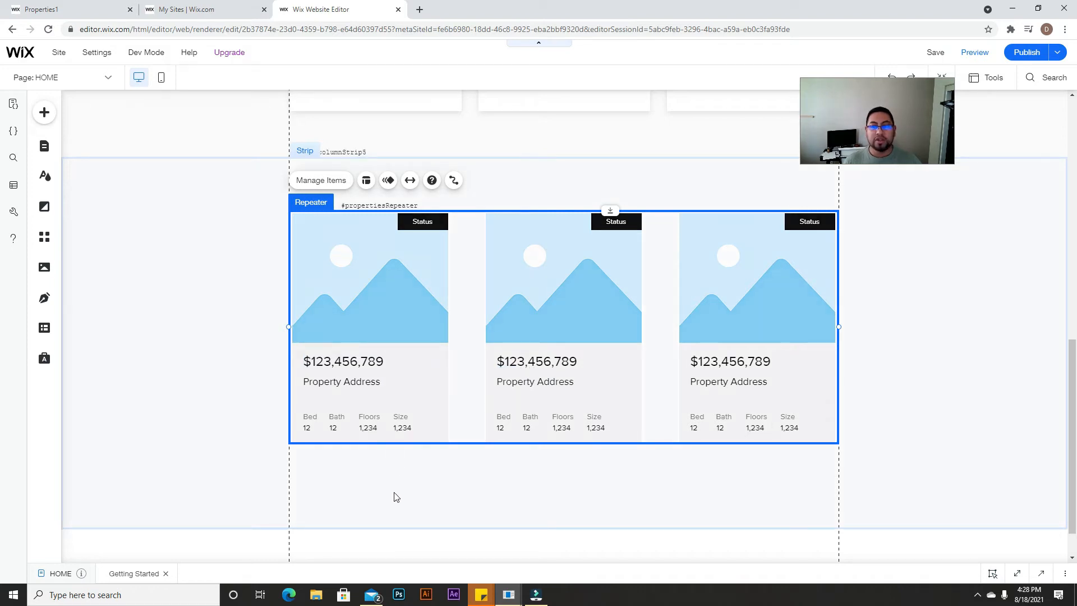
click(45, 114)
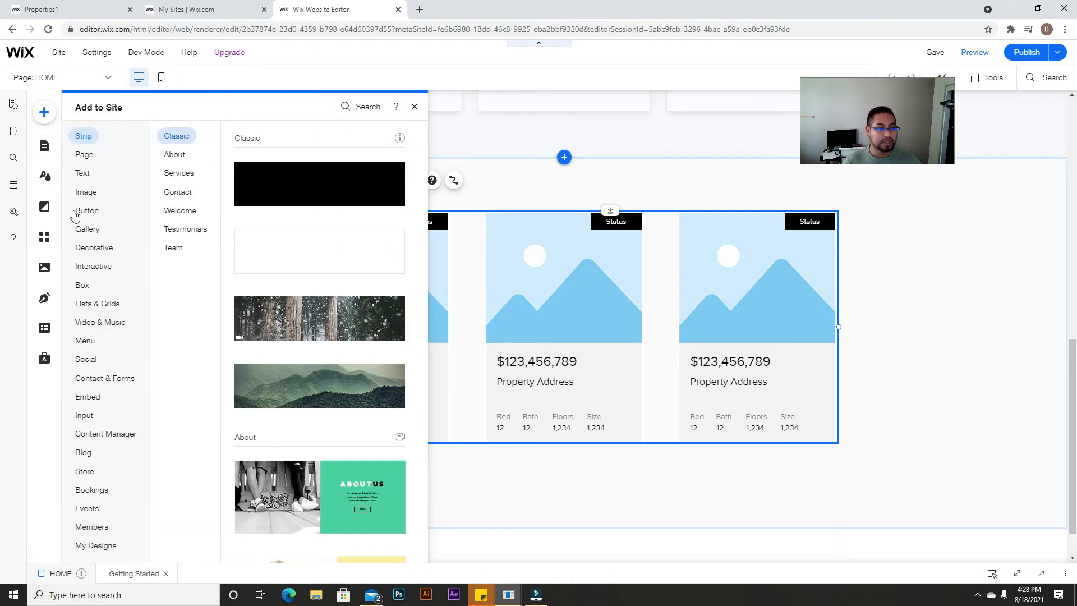
click(90, 251)
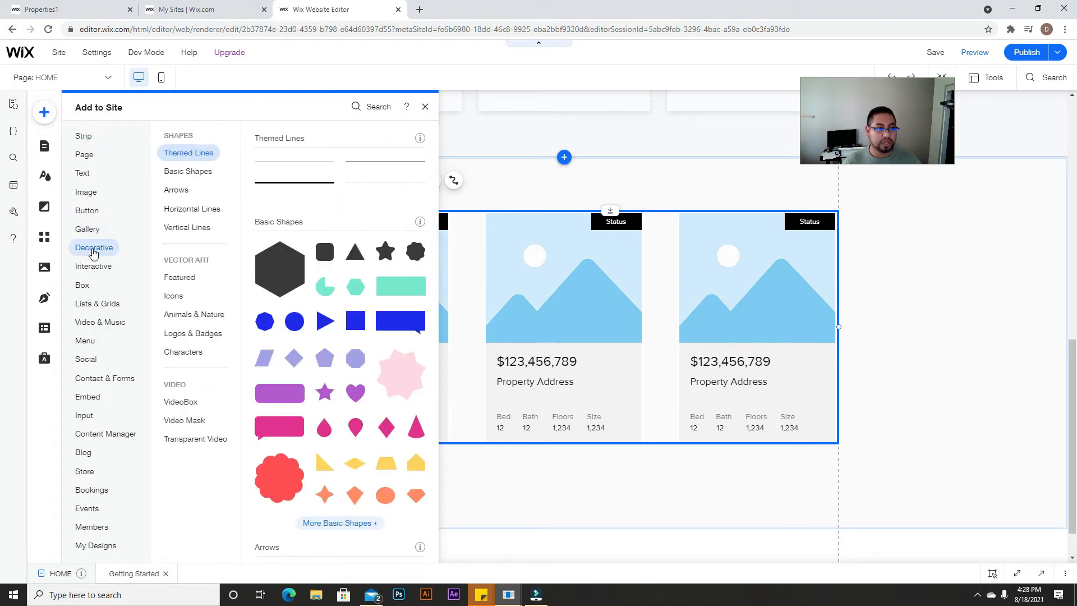
scroll(308, 320, down, 12)
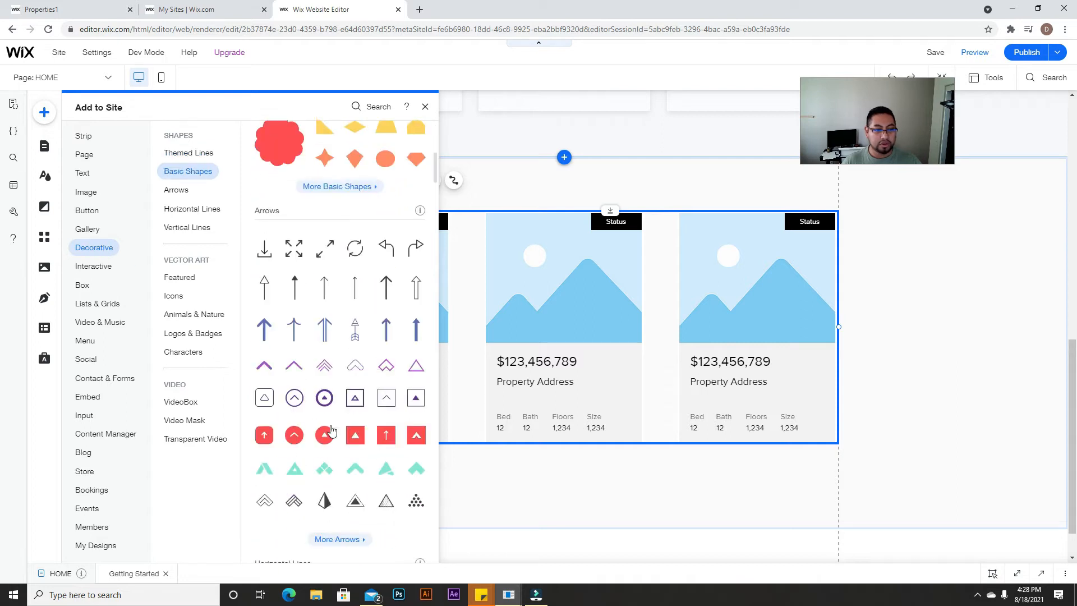
scroll(337, 449, down, 15)
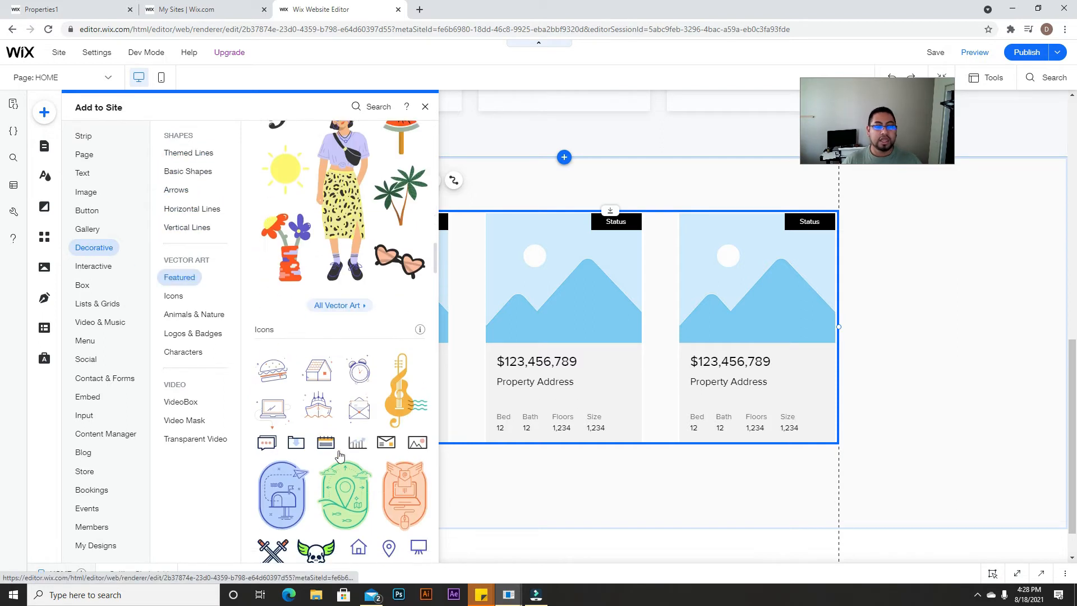
drag(387, 383, 308, 401)
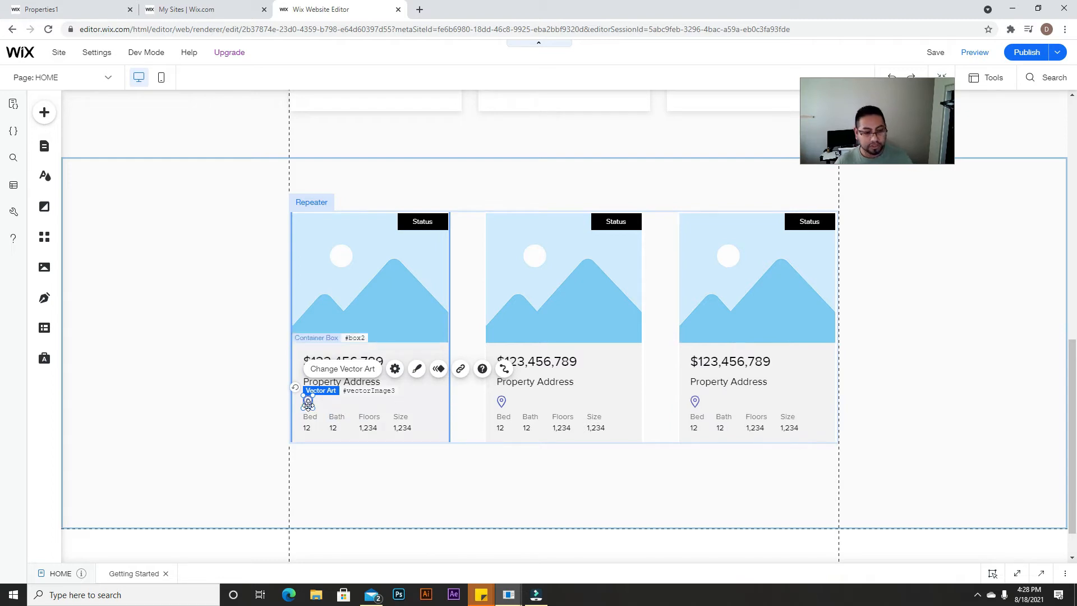
drag(308, 402, 511, 472)
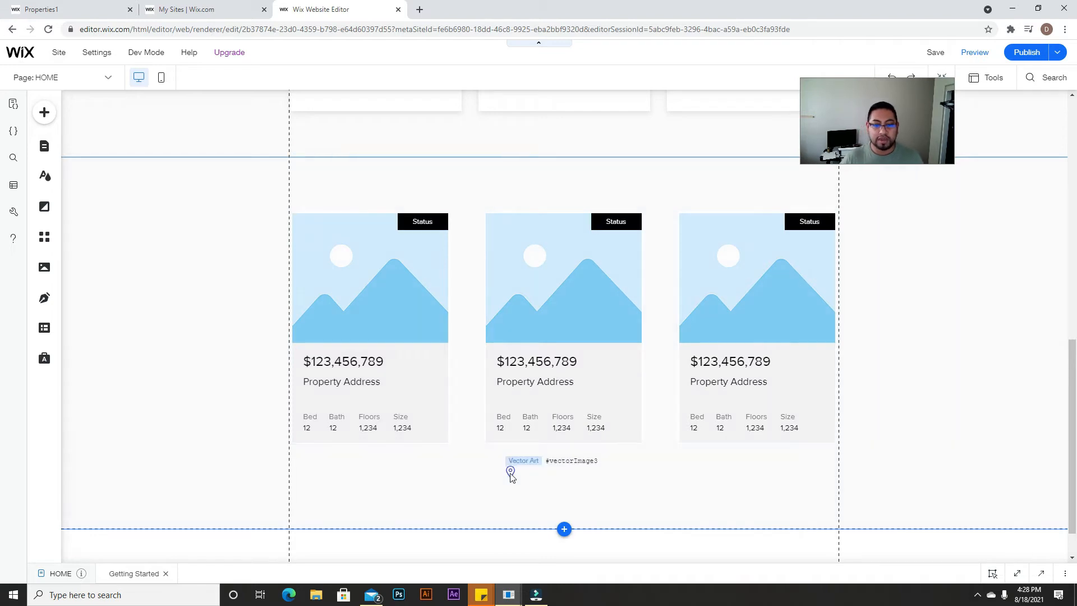
key(Delete)
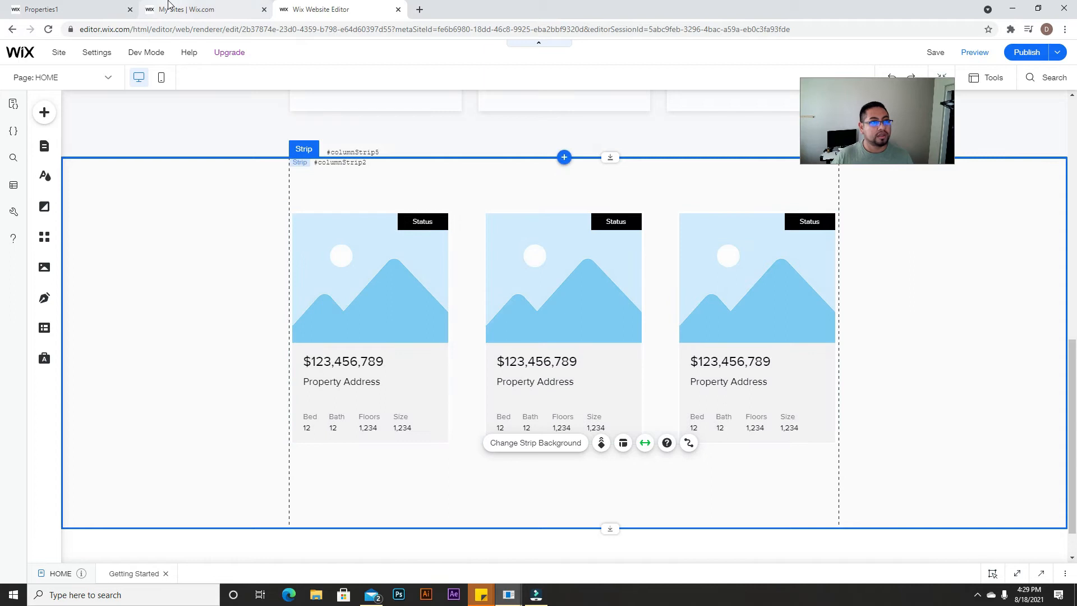
Step: Browse the live site's Home listings, open the Terry A Francois Blvd listing, and return
click(79, 10)
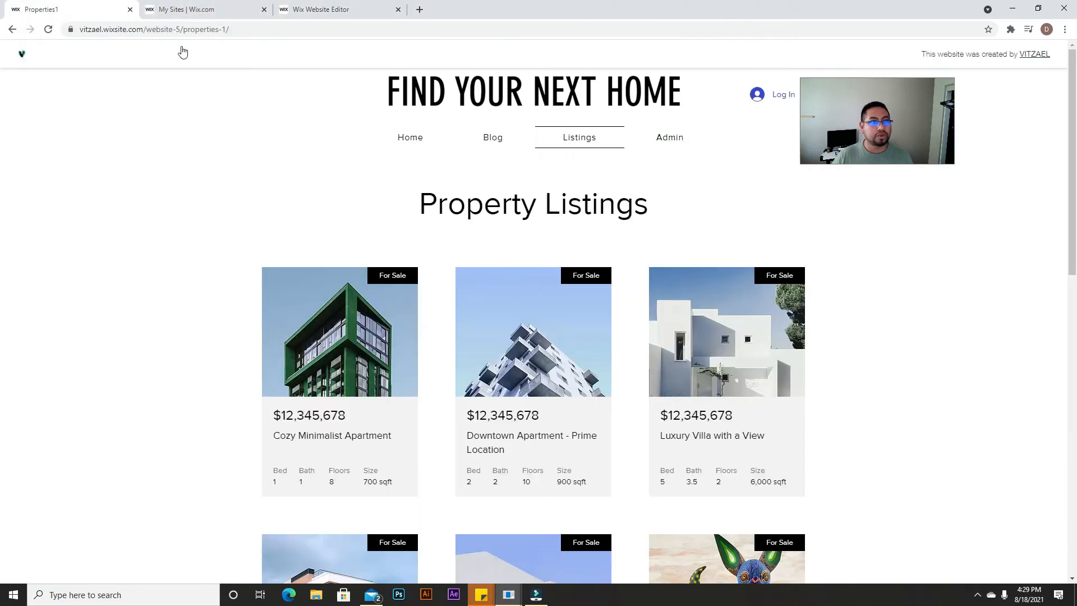
click(402, 139)
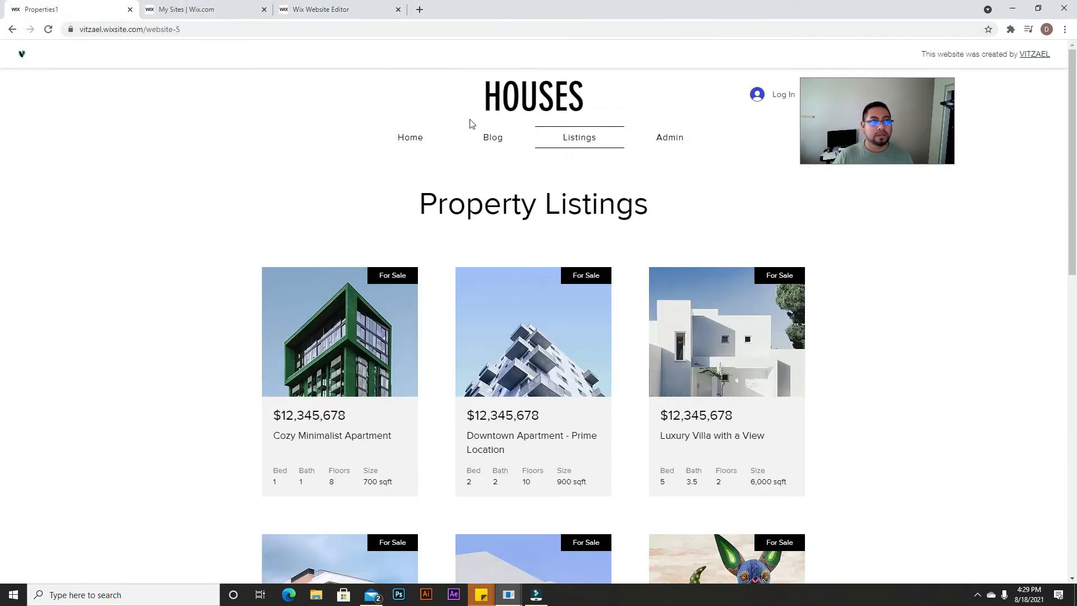
scroll(475, 236, down, 6)
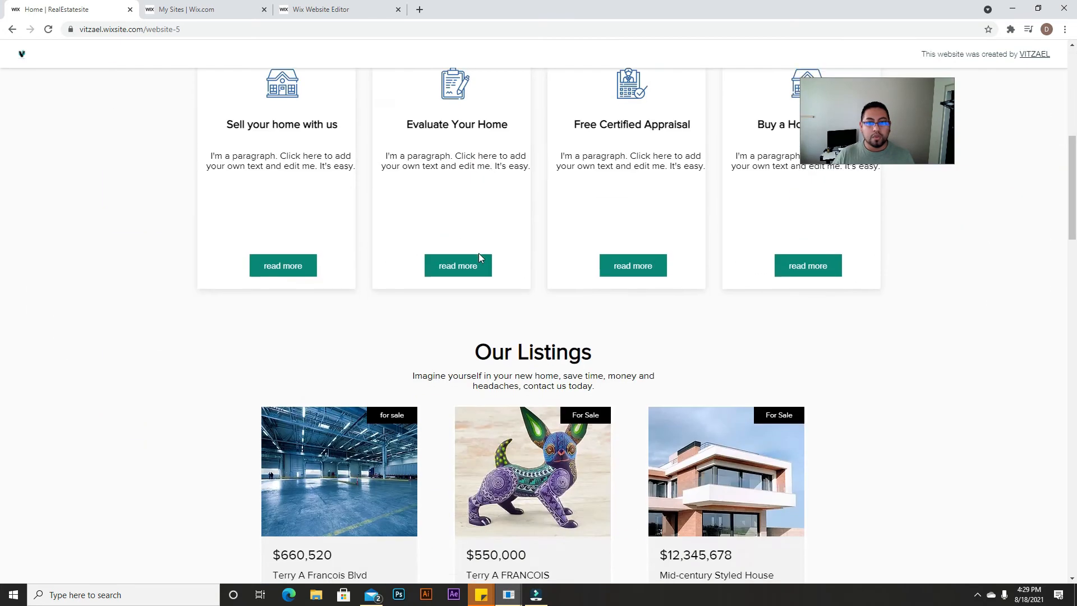
scroll(479, 258, down, 5)
scroll(612, 251, up, 2)
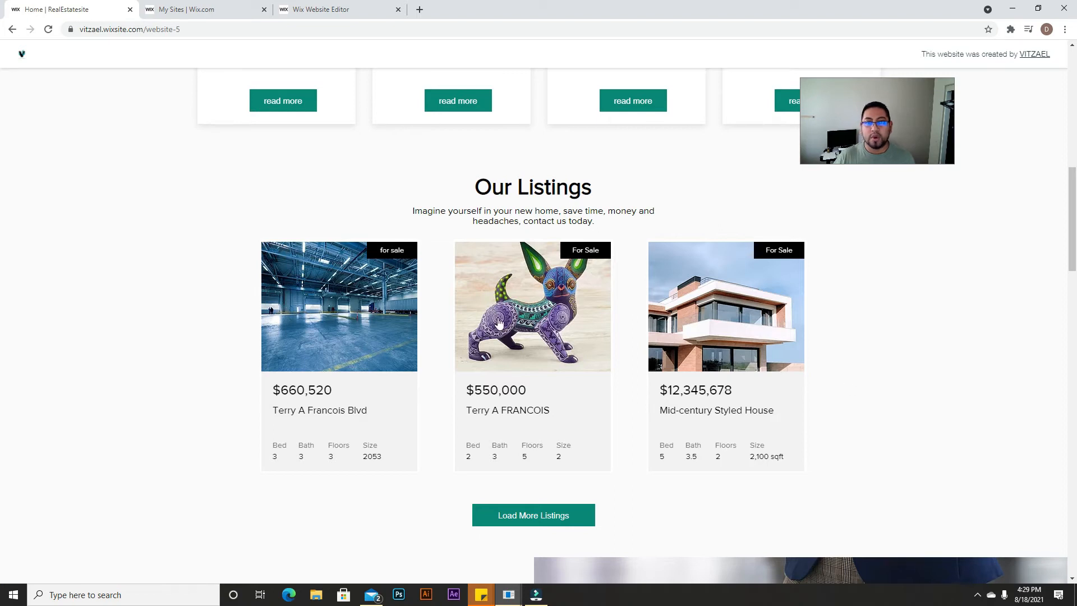
scroll(505, 337, up, 10)
scroll(550, 398, down, 10)
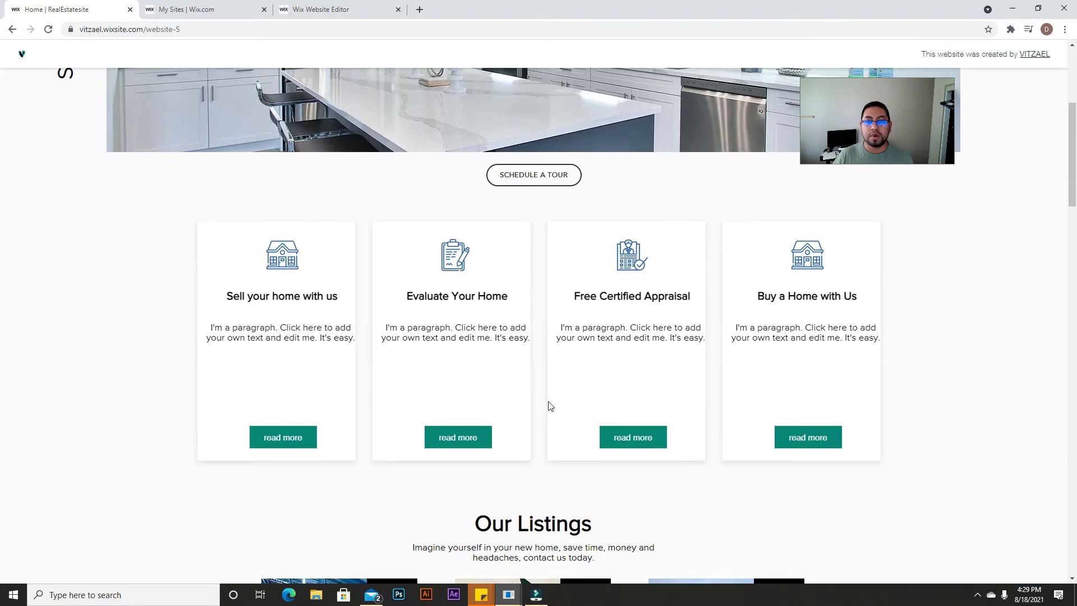
click(377, 359)
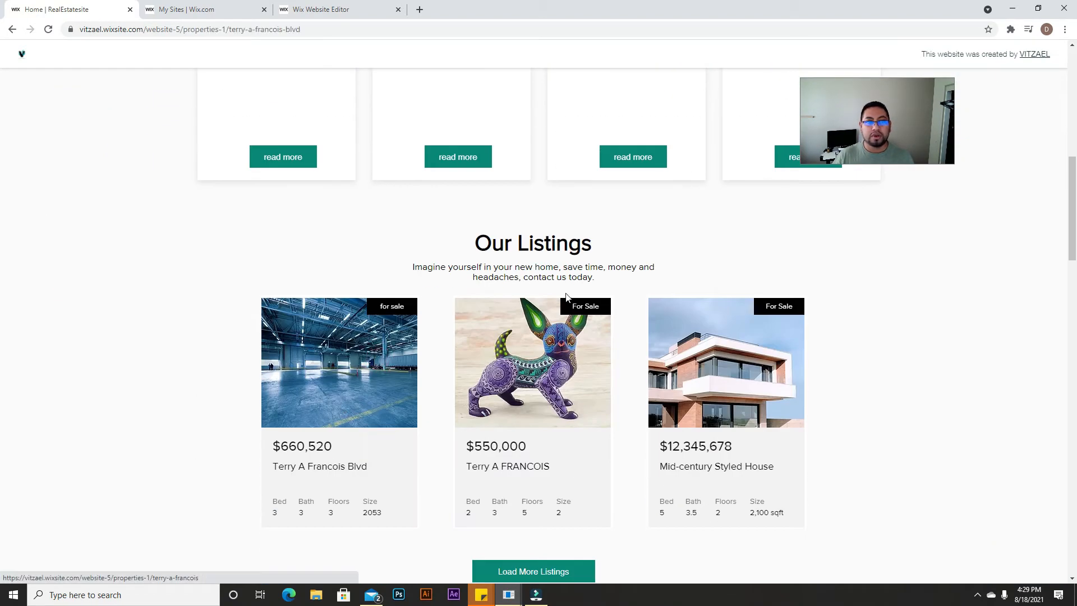
scroll(570, 298, down, 9)
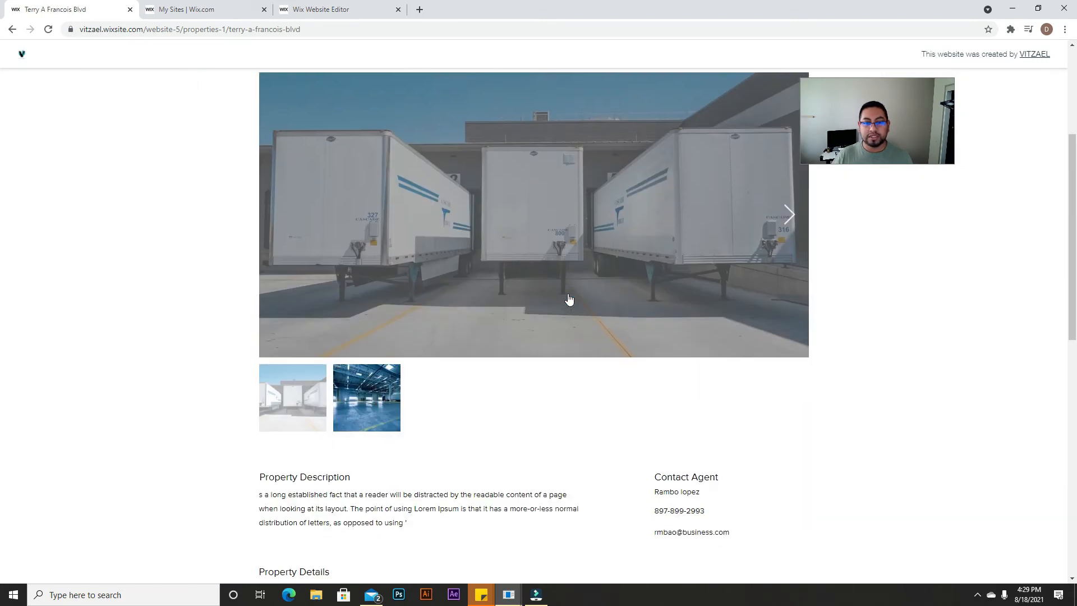
scroll(570, 336, up, 4)
scroll(571, 337, up, 5)
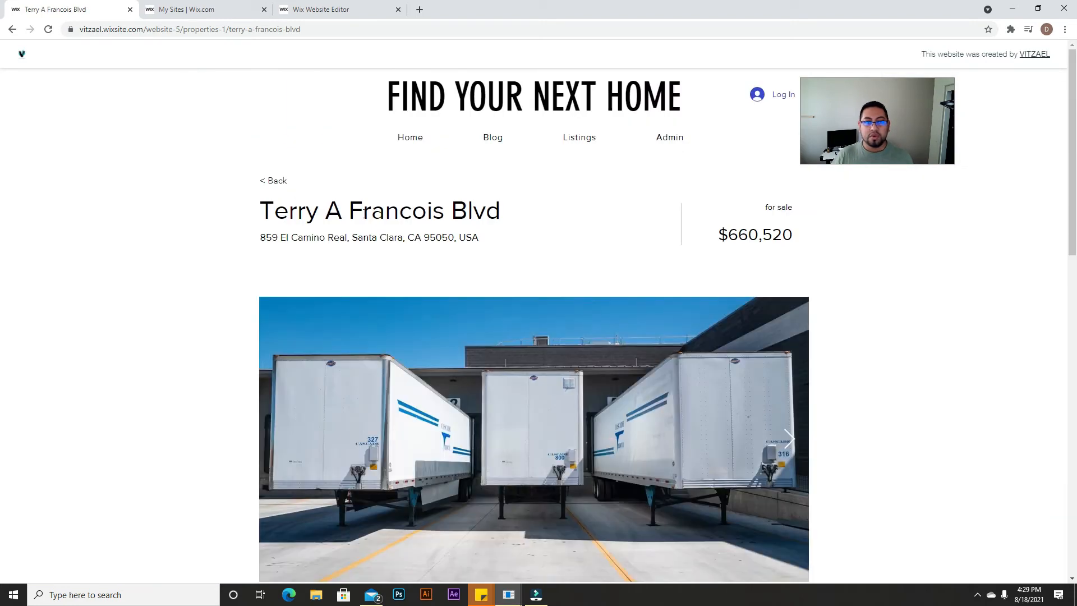
click(275, 180)
scroll(526, 340, down, 10)
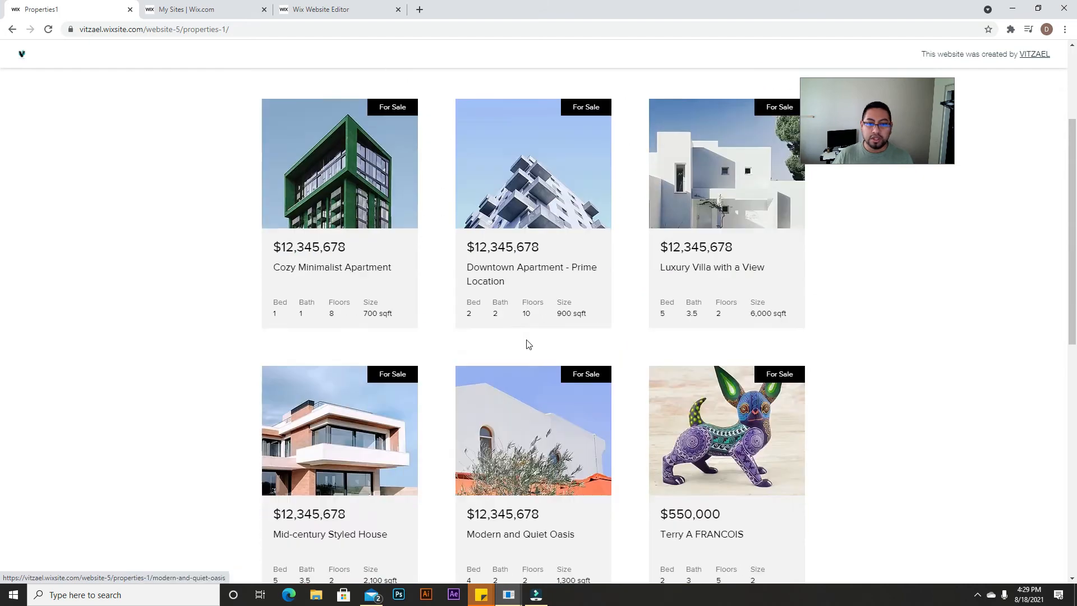
scroll(583, 392, up, 12)
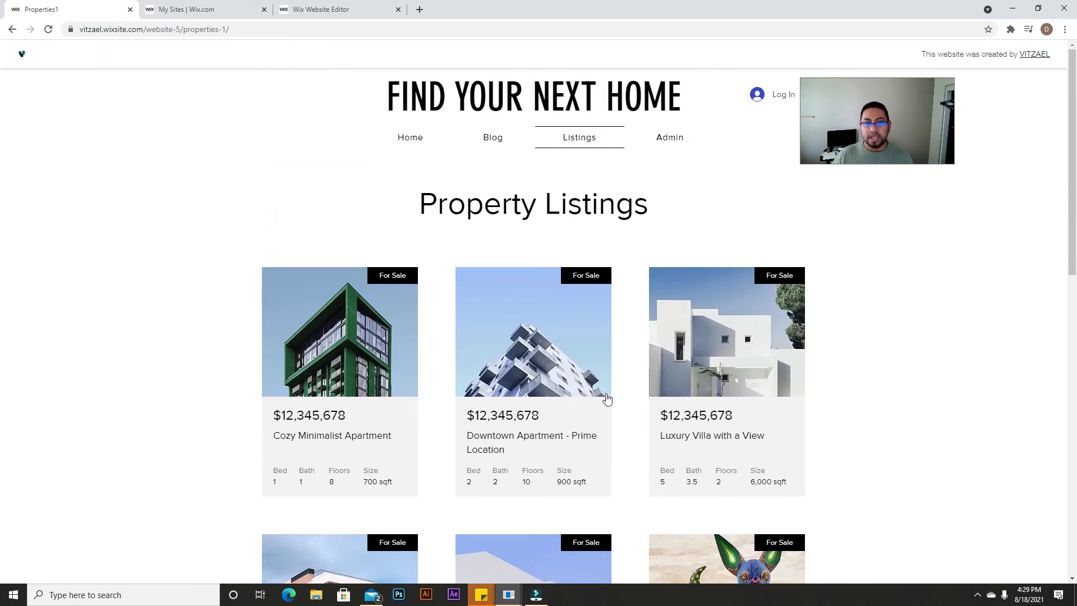
Step: Log in to the Admin page to view the Property Info form, then switch to My Sites
click(684, 137)
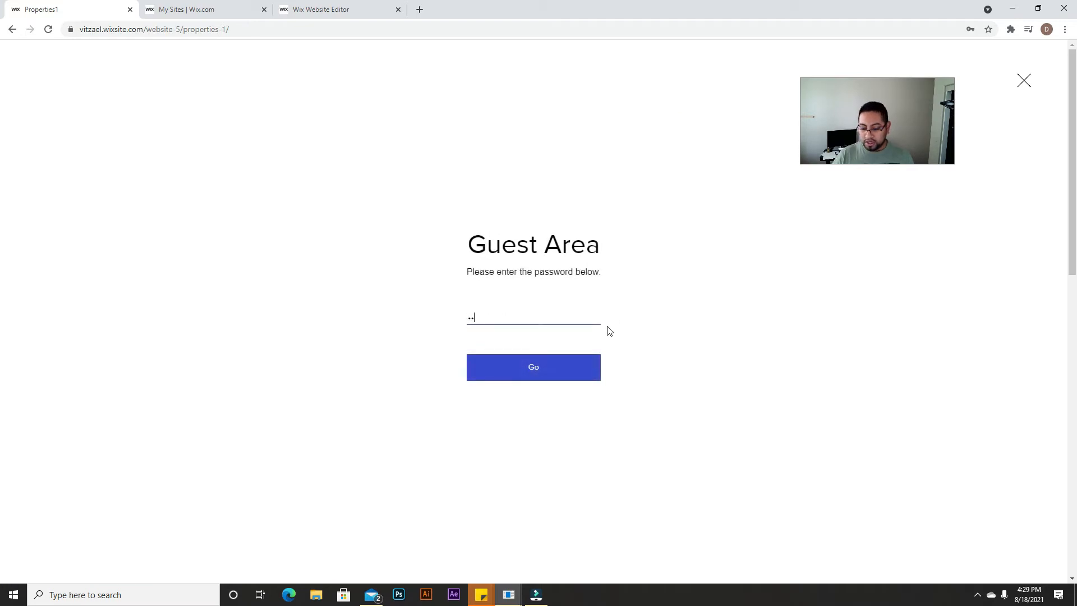
key(Return)
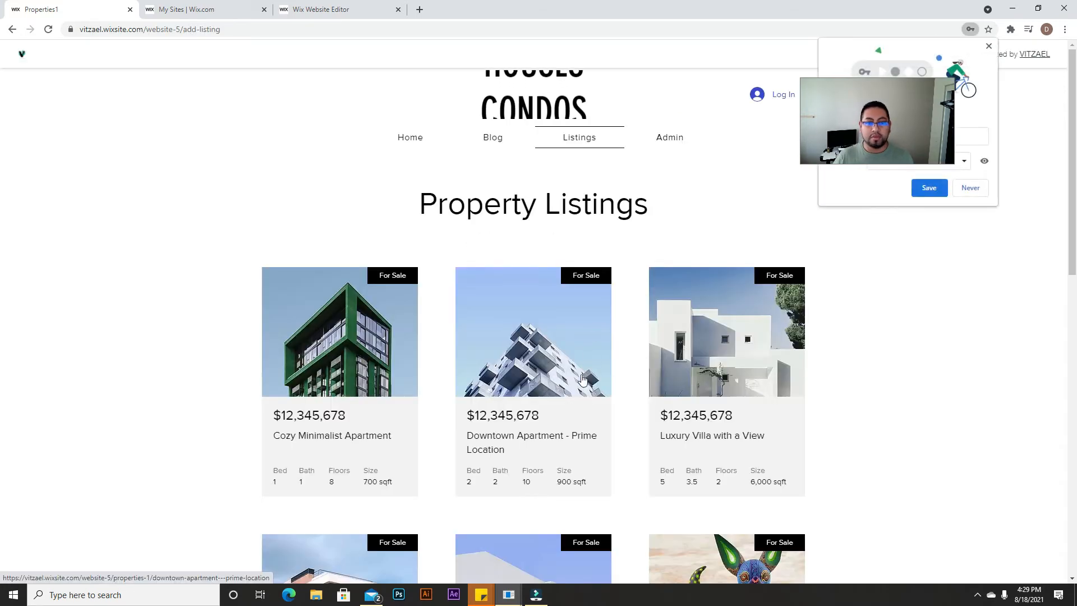
scroll(462, 240, down, 7)
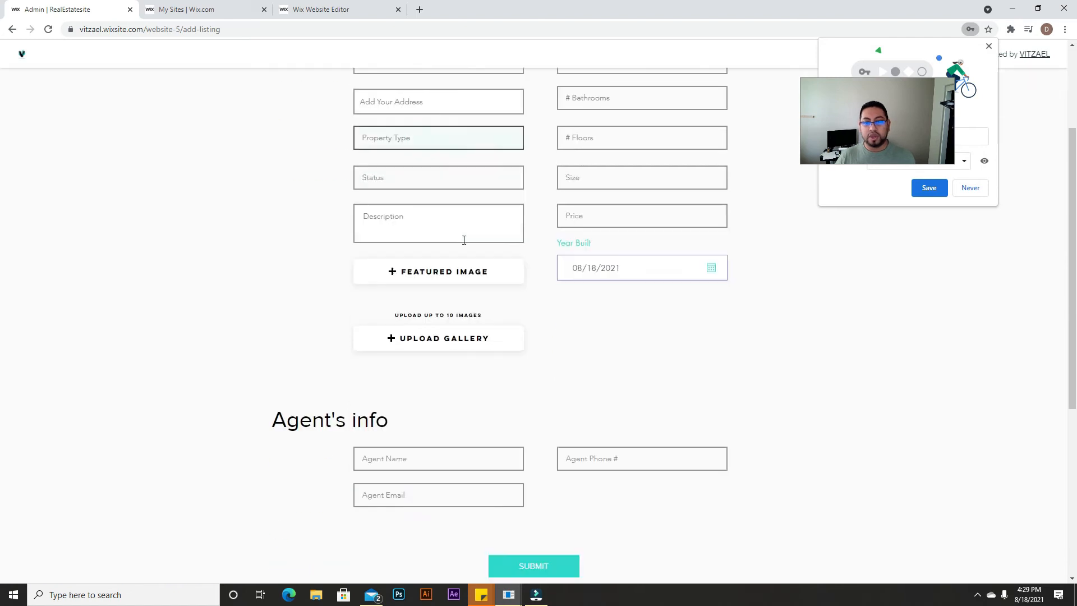
scroll(503, 312, up, 7)
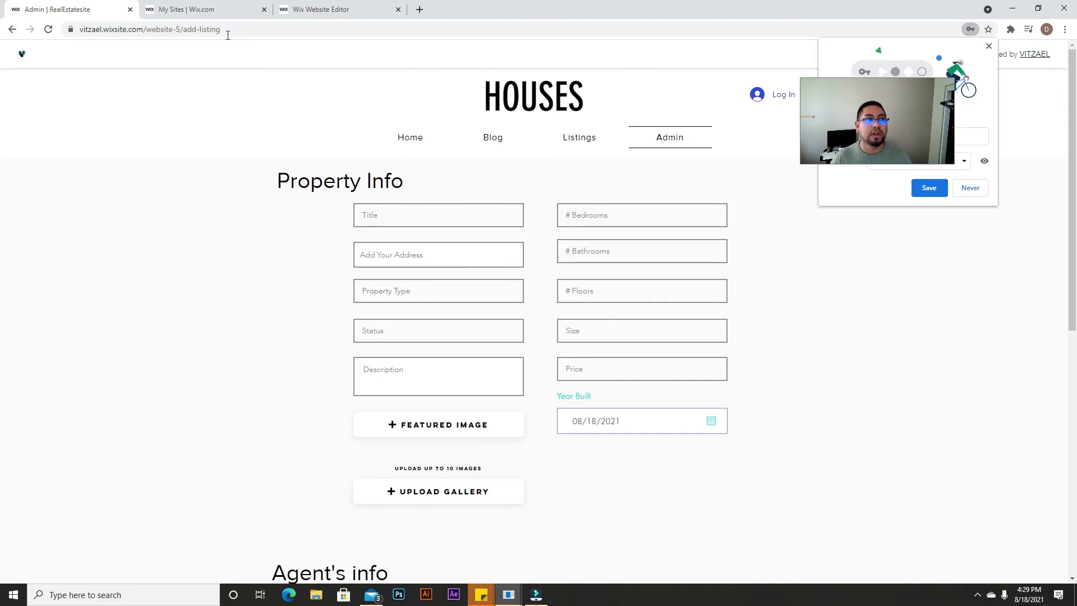
click(210, 8)
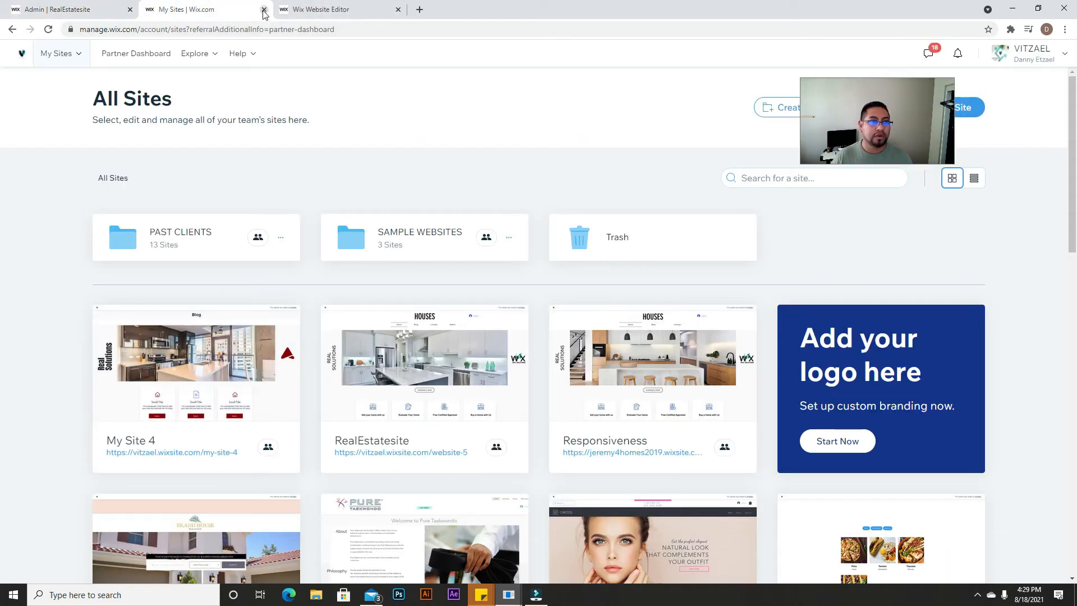
Step: Back in the editor, add a dataset and place it beside the first listing card
click(264, 10)
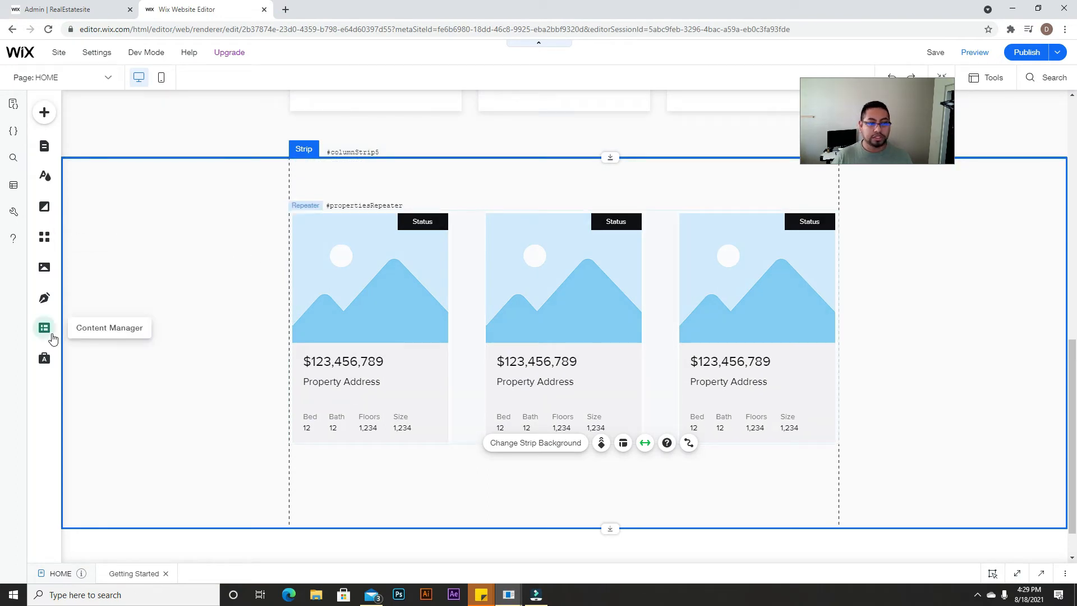
click(45, 329)
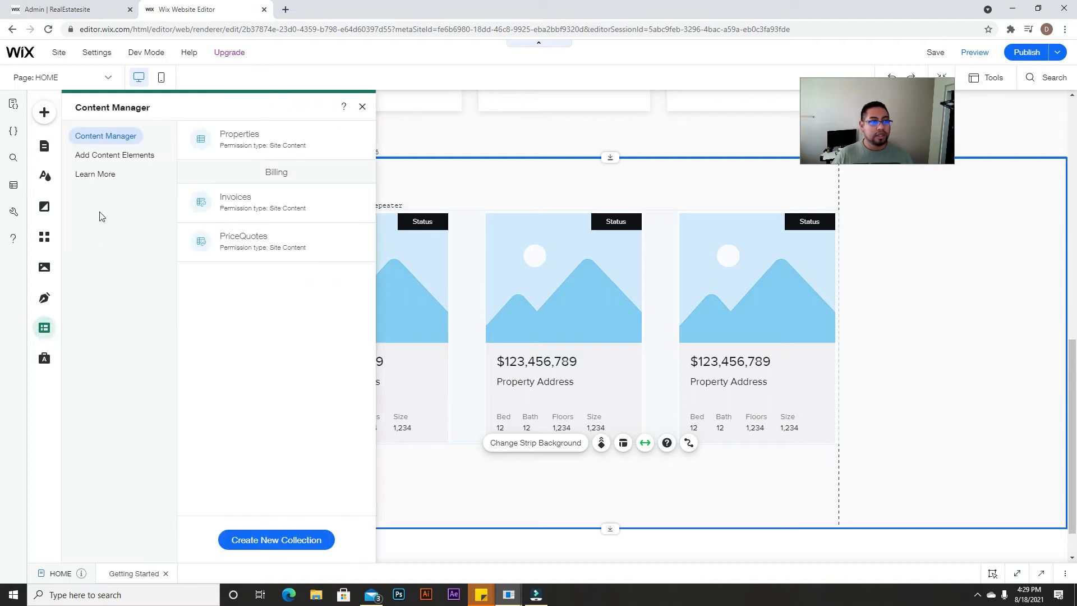
click(107, 161)
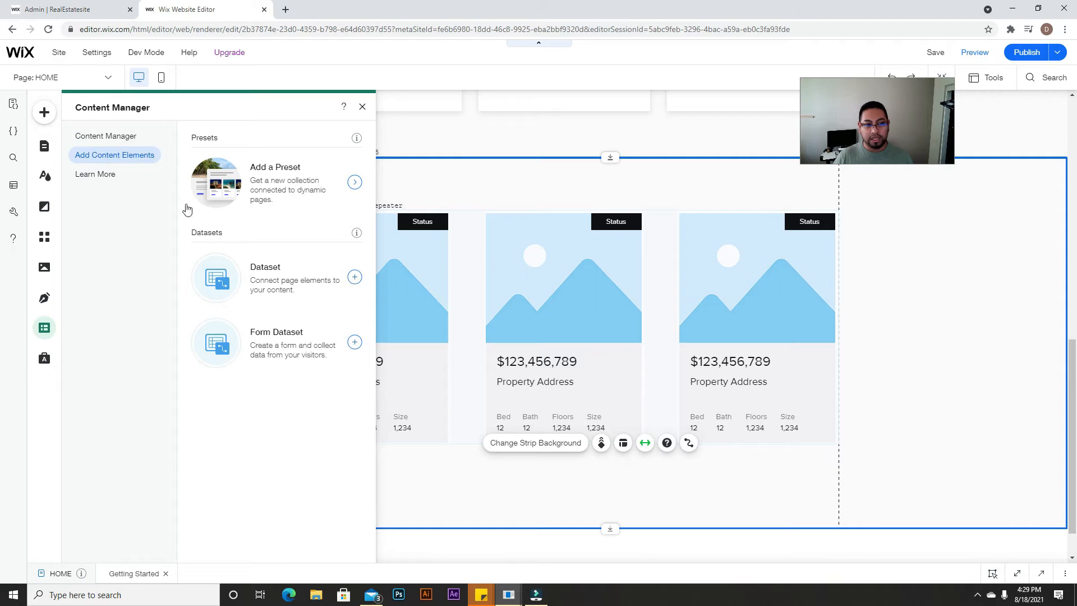
click(255, 275)
drag(587, 333, 223, 237)
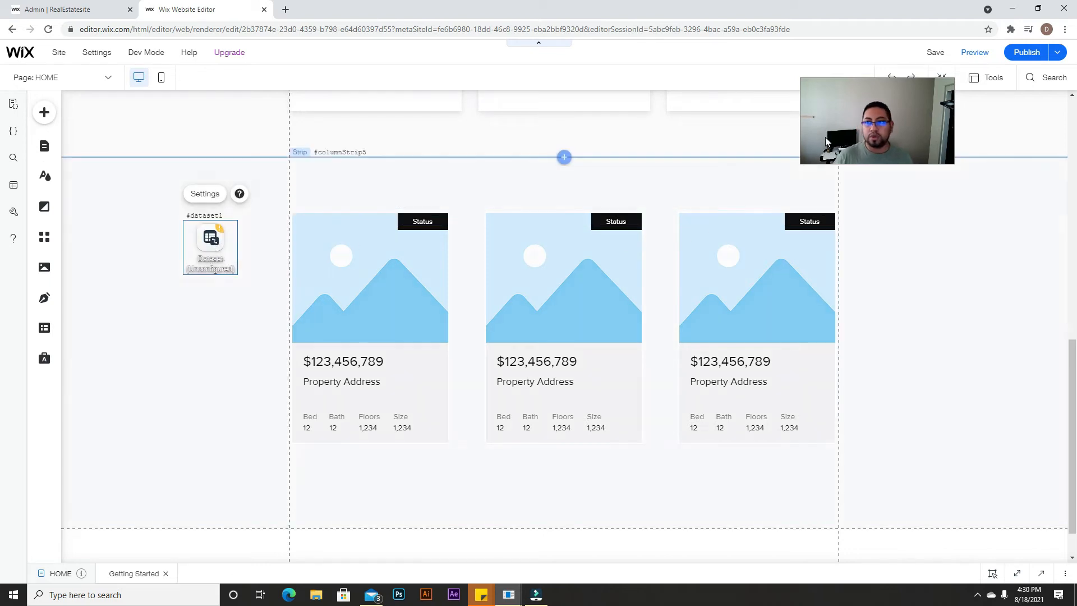
Step: Connect the dataset to the Properties collection, then return to the live Admin page
click(201, 197)
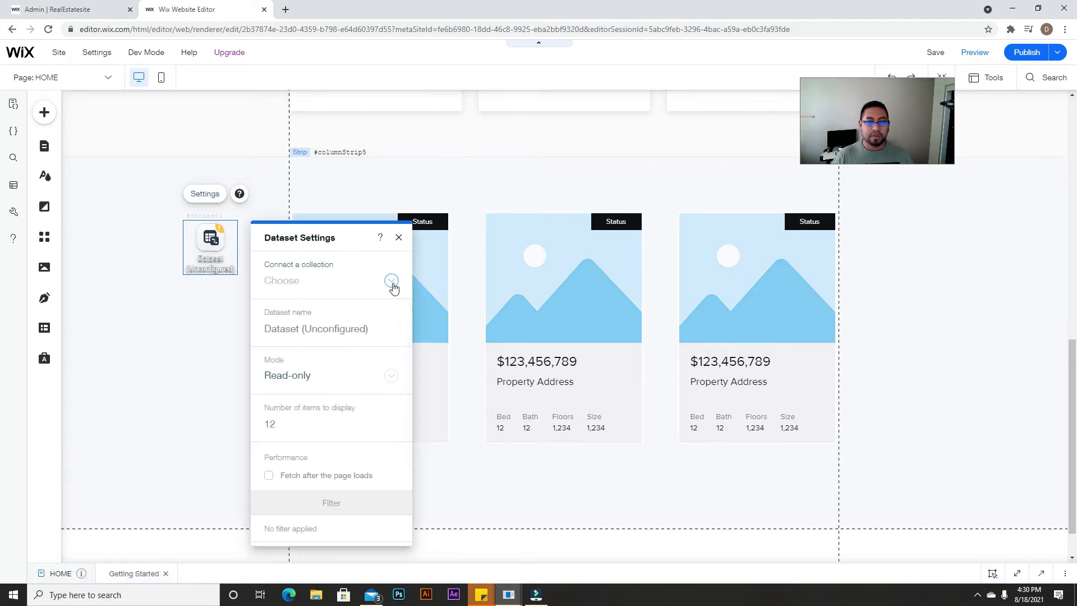
click(392, 281)
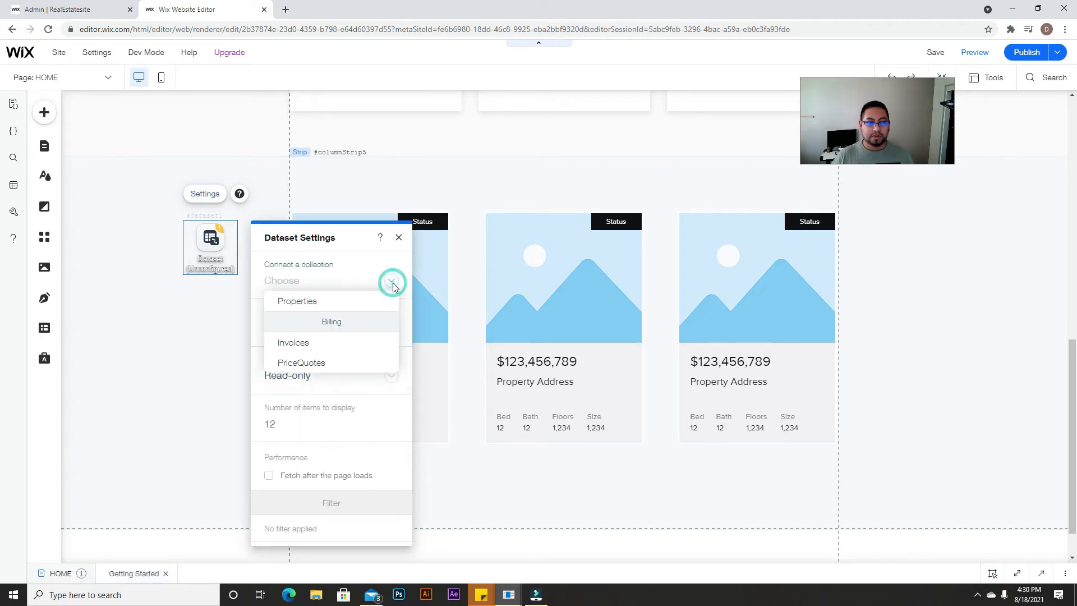
click(305, 301)
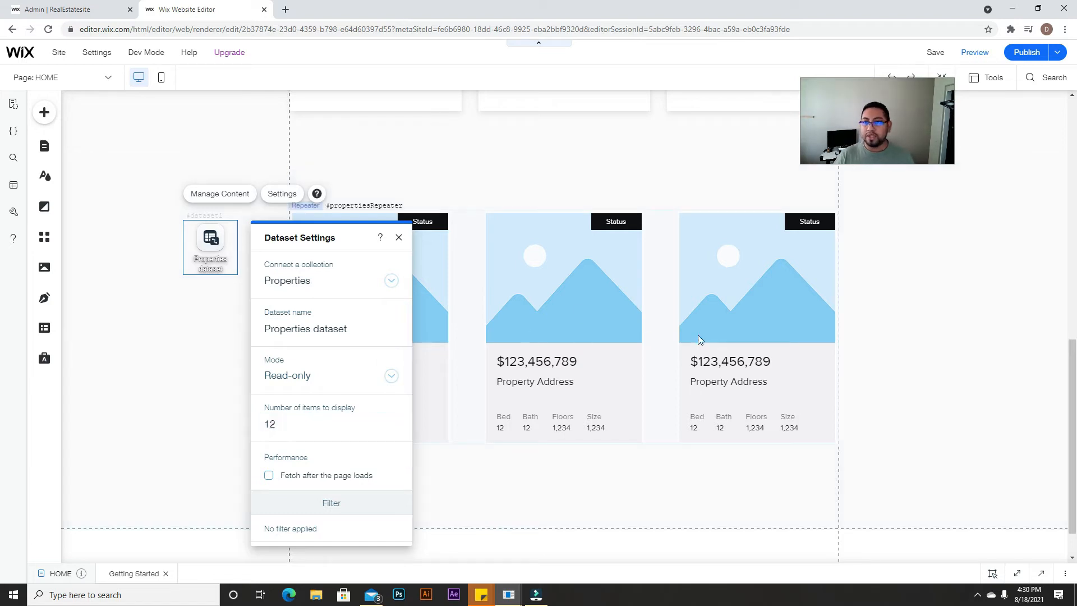
scroll(738, 370, down, 1)
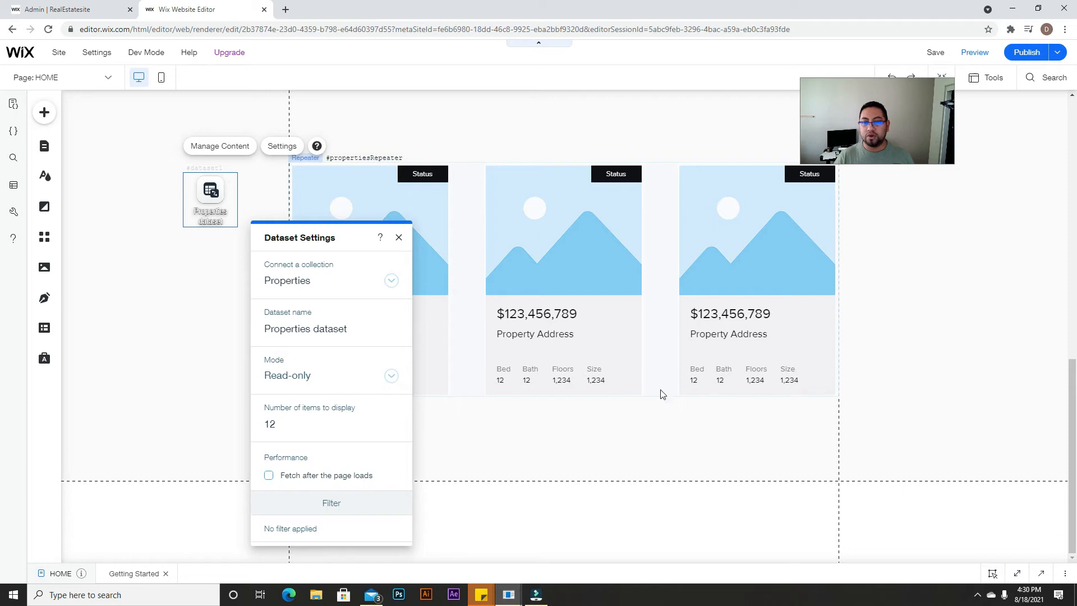
click(297, 435)
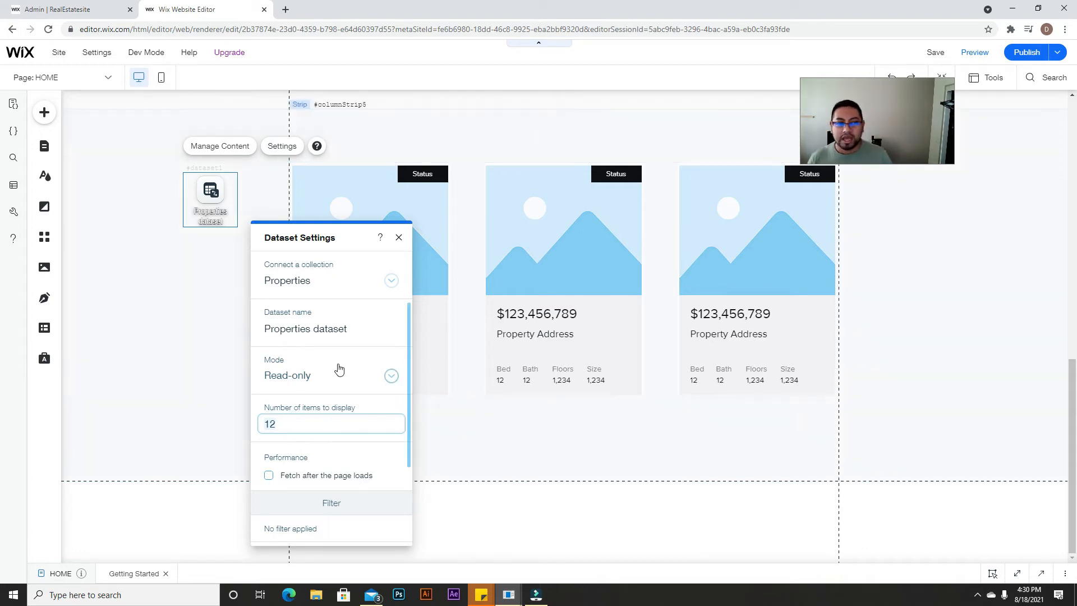
click(62, 10)
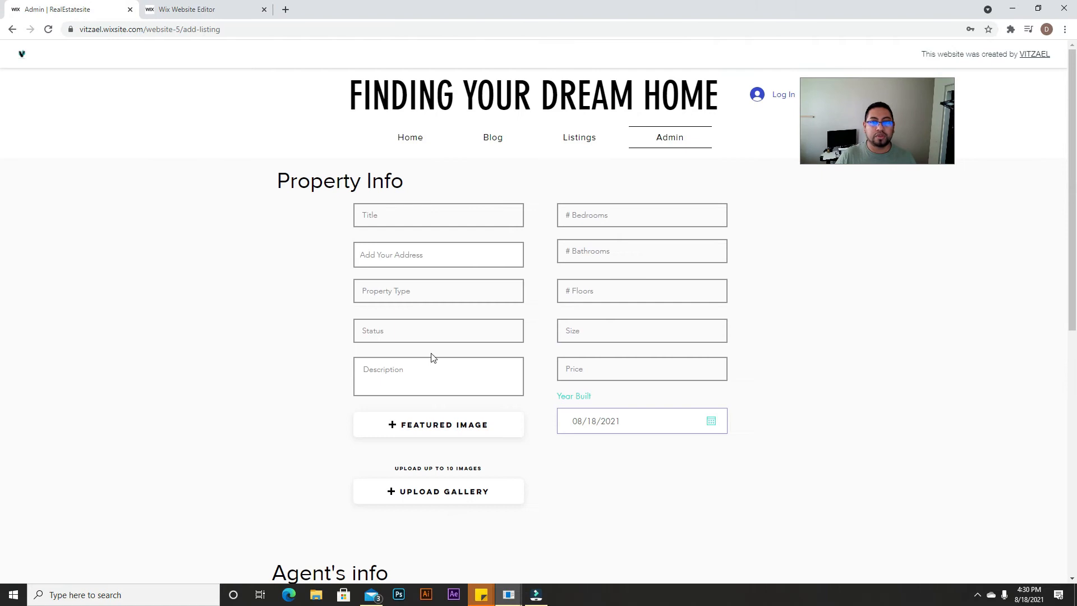
Step: Go to the site's Home page and scroll down to the Our Listings section
scroll(432, 356, down, 3)
scroll(337, 250, up, 3)
click(412, 137)
scroll(455, 403, down, 12)
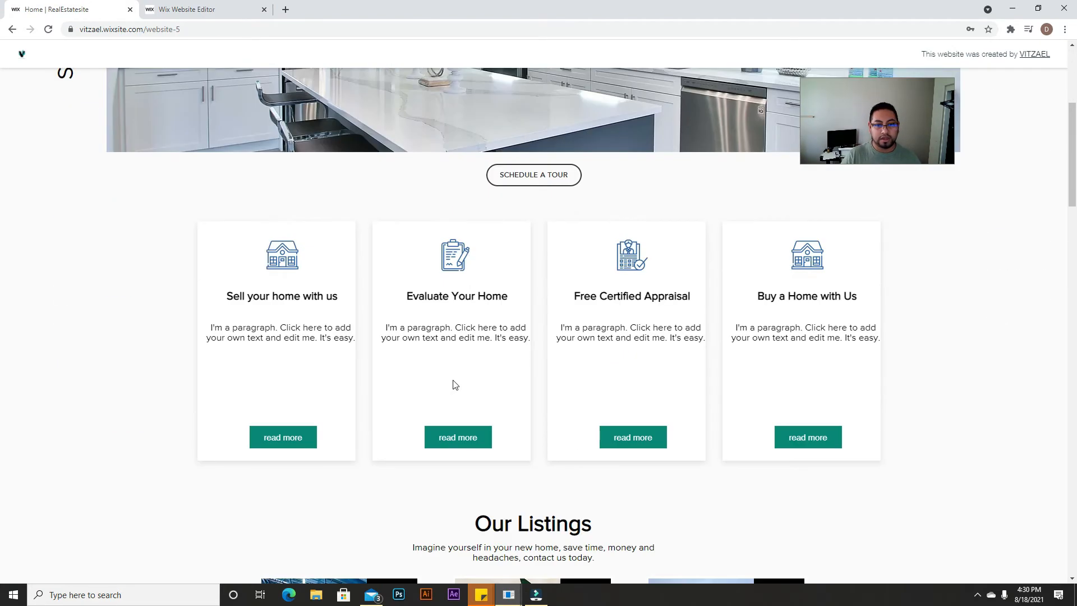
scroll(493, 382, up, 12)
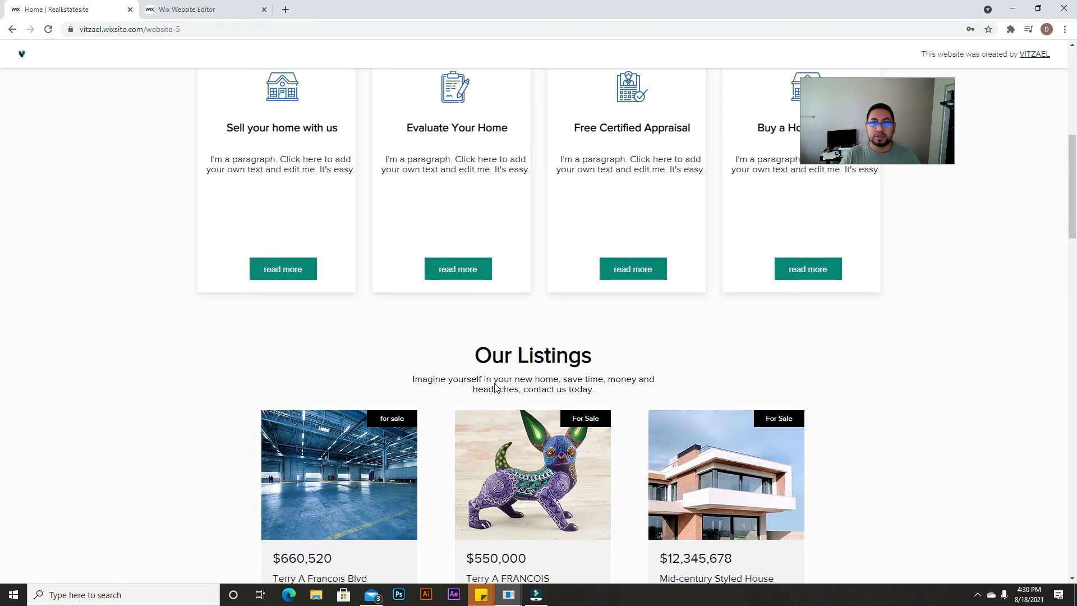
scroll(493, 377, down, 5)
scroll(493, 377, down, 5)
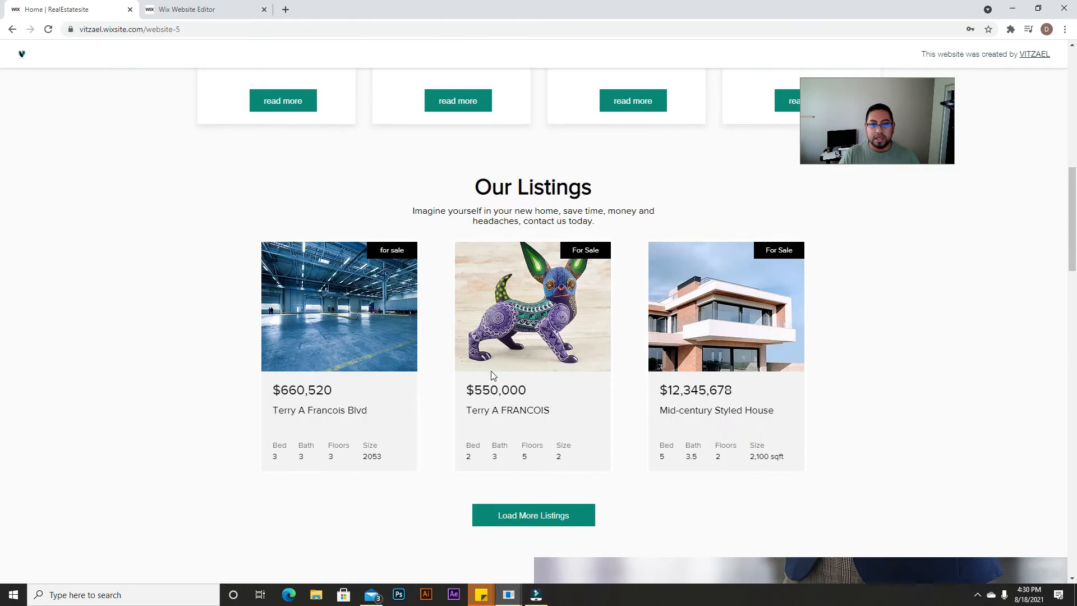
scroll(673, 350, down, 3)
scroll(772, 331, up, 3)
scroll(463, 360, down, 3)
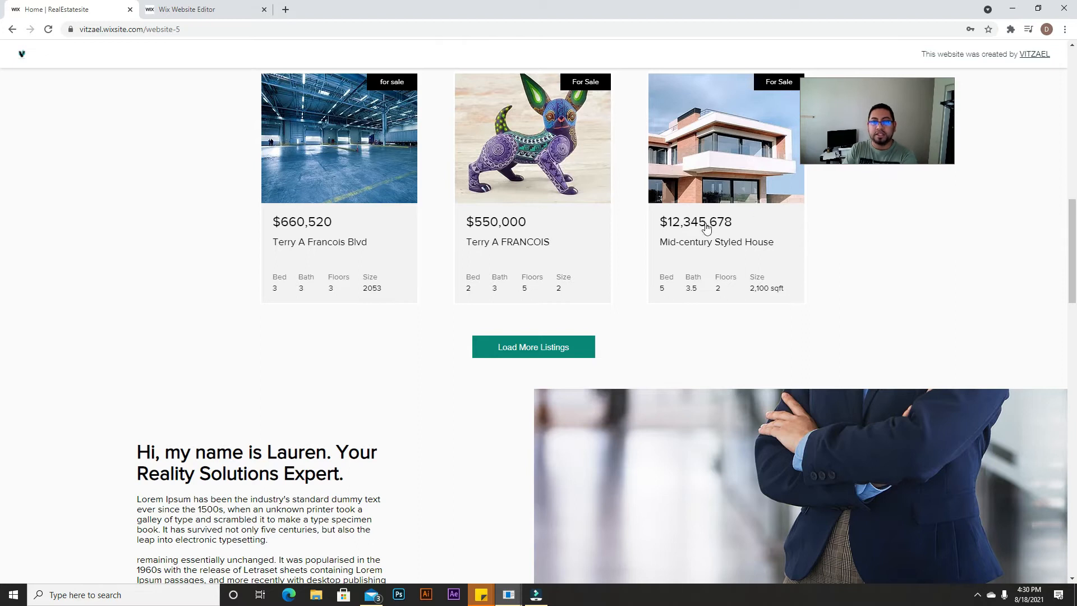
scroll(577, 256, down, 6)
scroll(421, 295, up, 2)
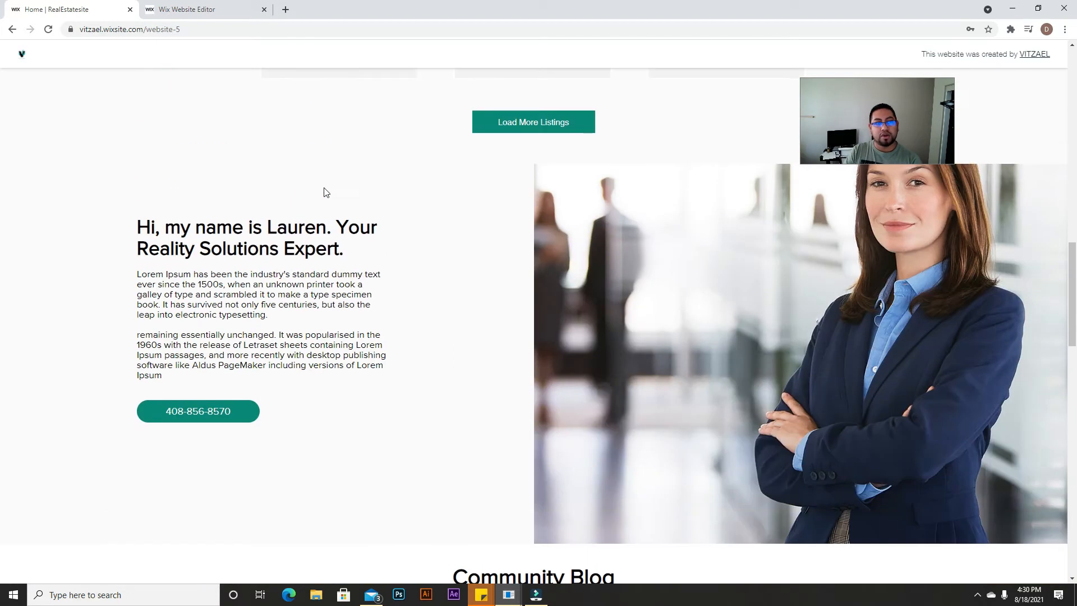
scroll(372, 286, down, 7)
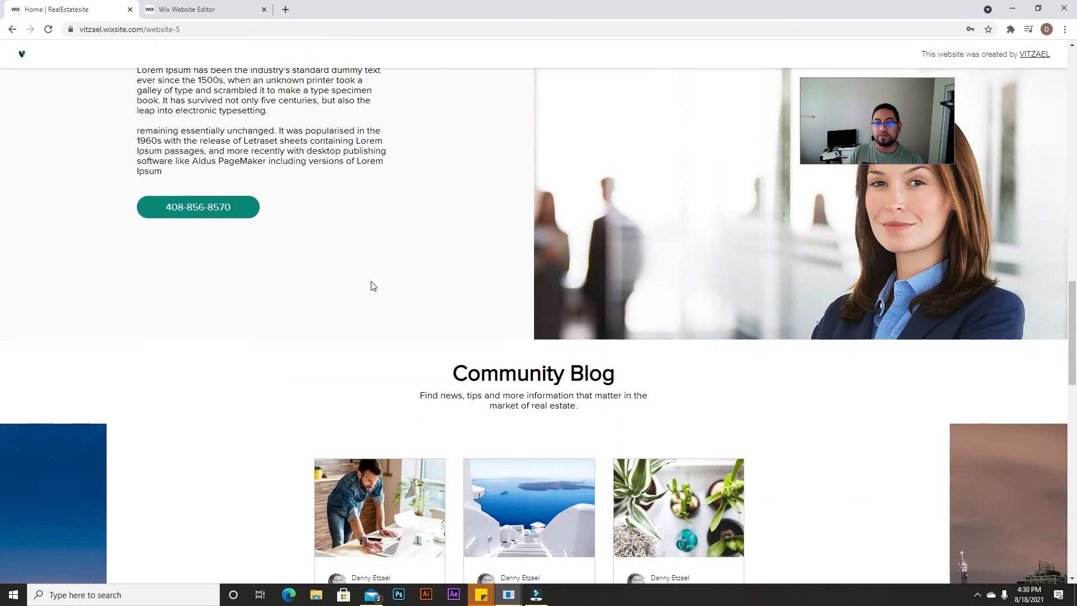
scroll(447, 362, up, 15)
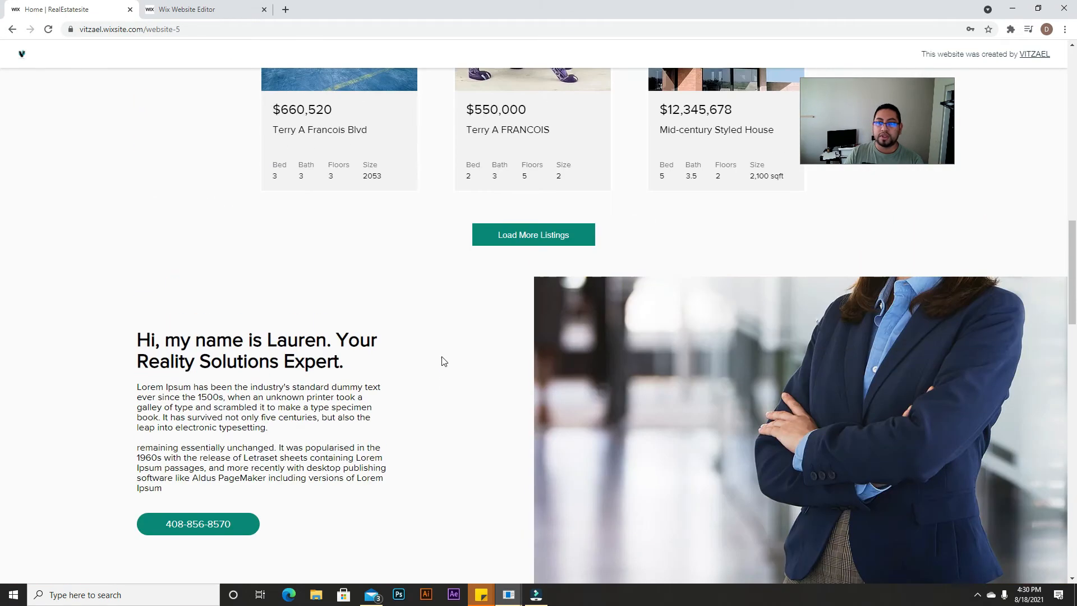
scroll(439, 353, up, 1)
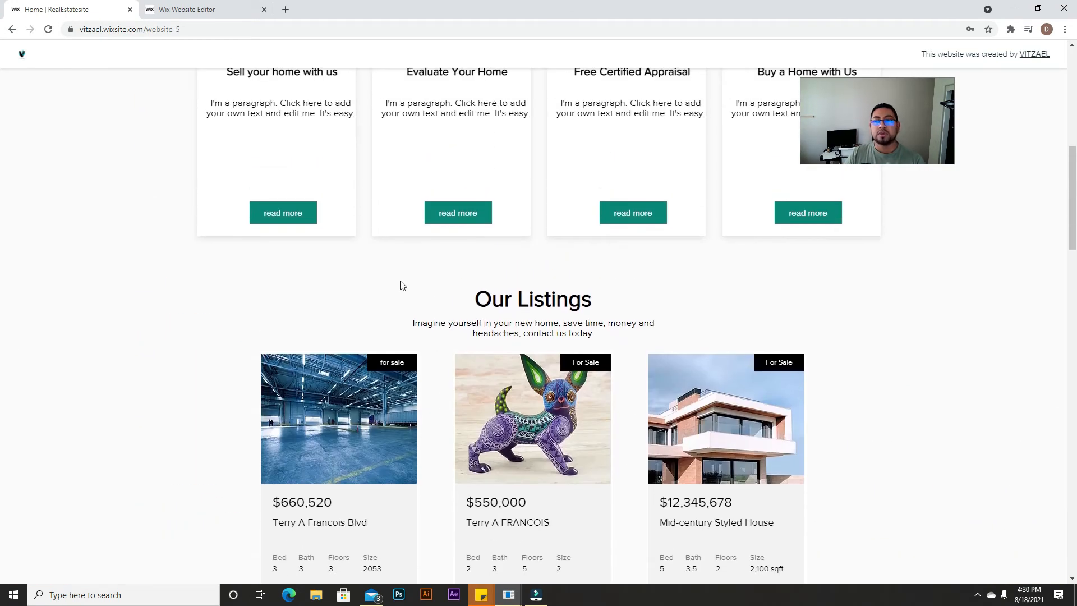
scroll(413, 296, down, 4)
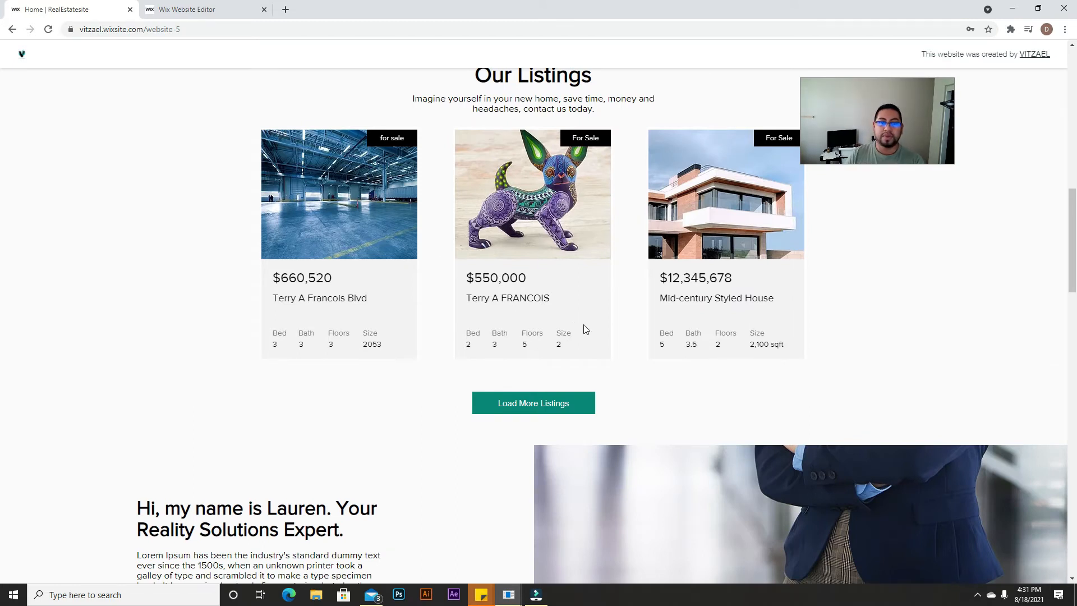
scroll(585, 297, down, 2)
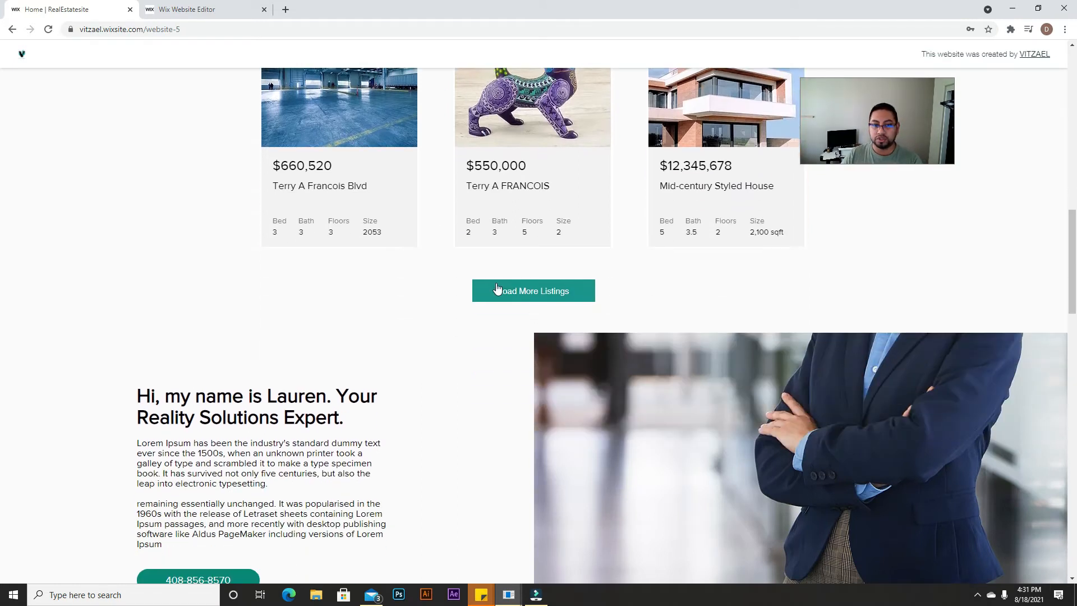
Step: Open the full Property Listings page with Load More Listings, then return to the editor
click(549, 296)
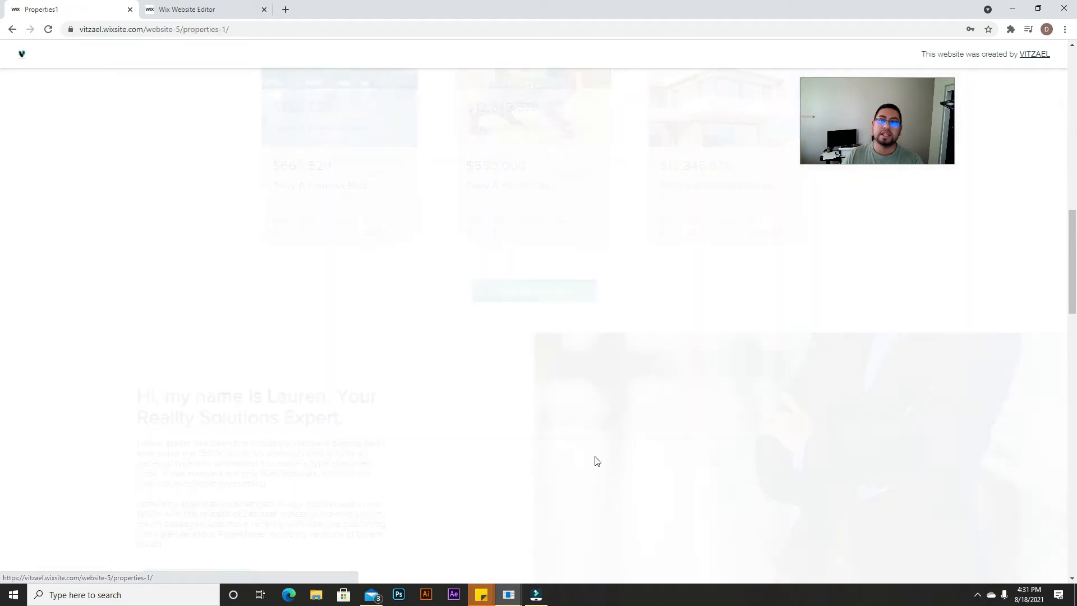
scroll(692, 387, down, 9)
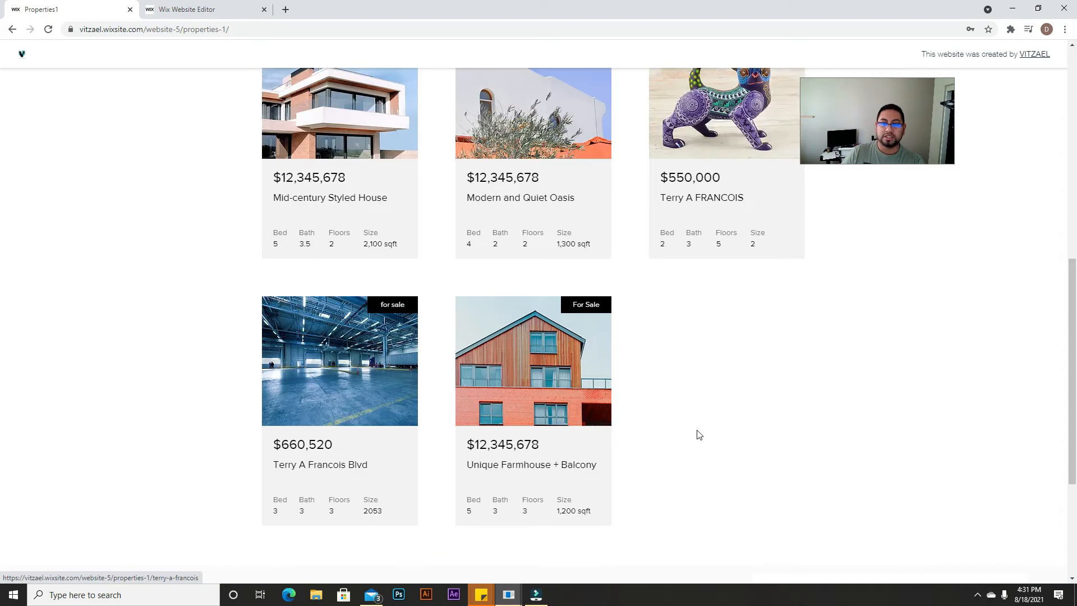
scroll(697, 435, up, 7)
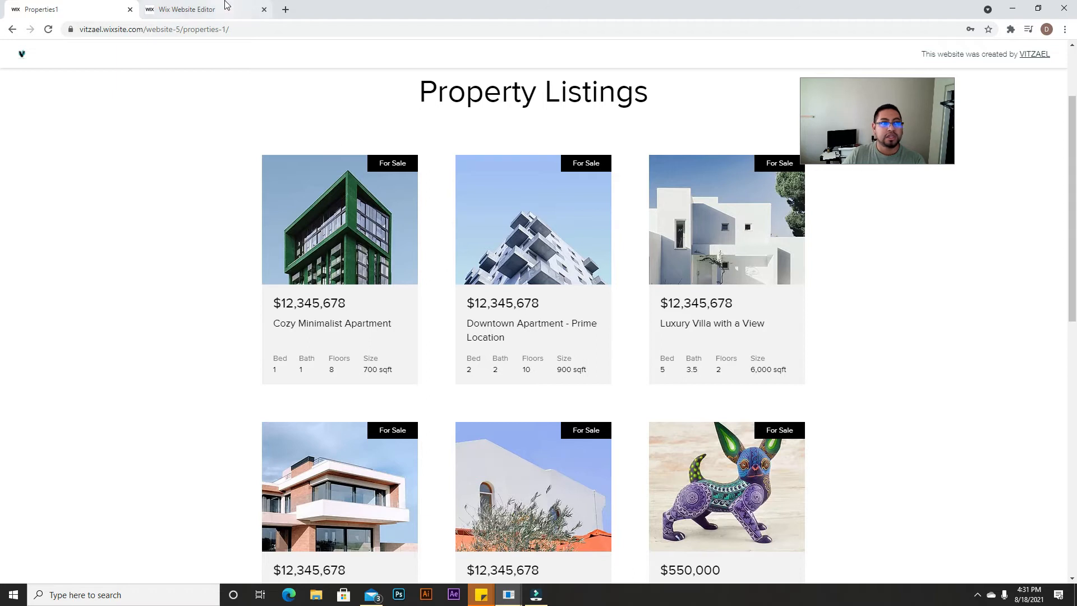
click(225, 9)
Step: Set the Properties dataset to display 3 items, close its settings, and select the listings repeater
click(302, 419)
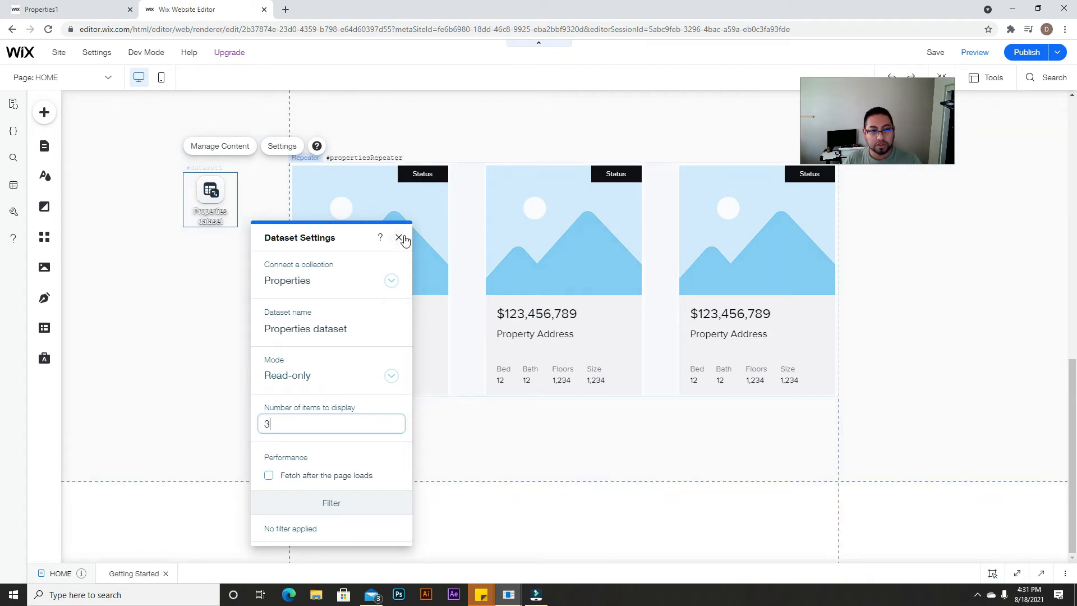
click(398, 237)
scroll(432, 275, up, 2)
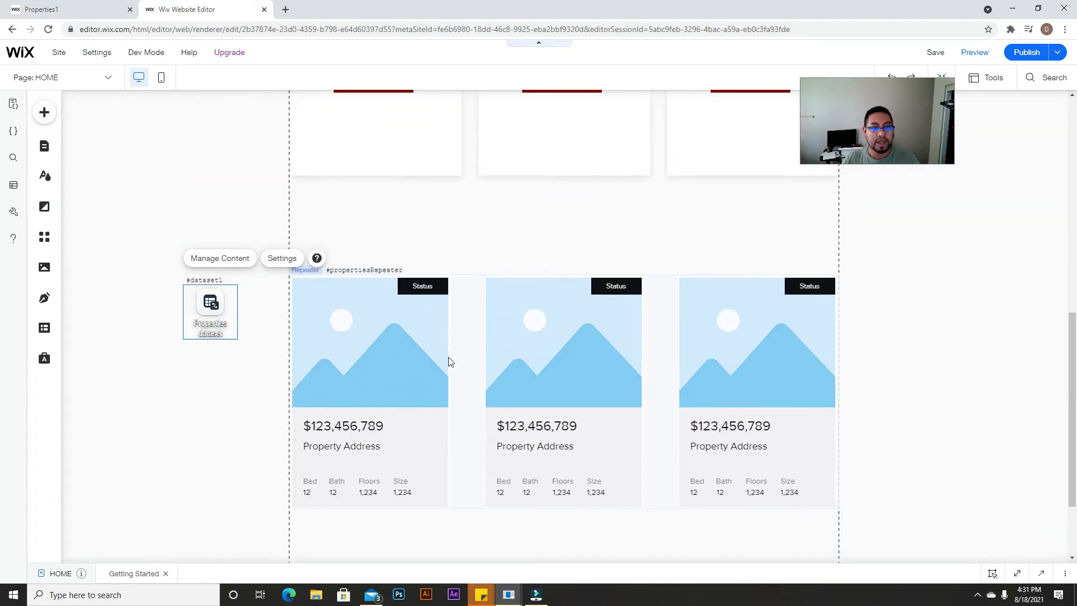
scroll(463, 267, down, 2)
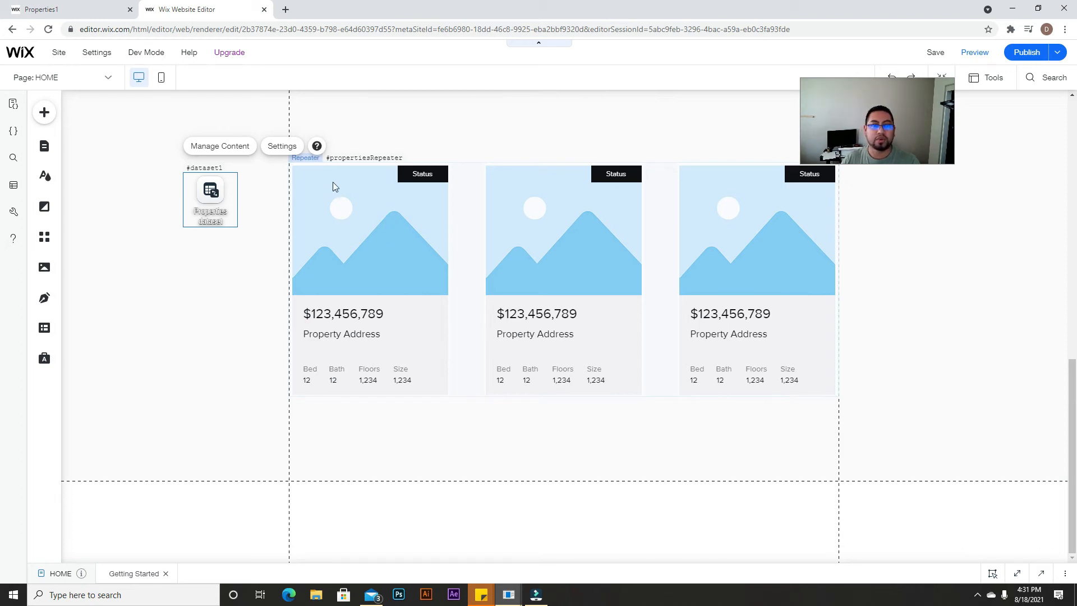
click(364, 219)
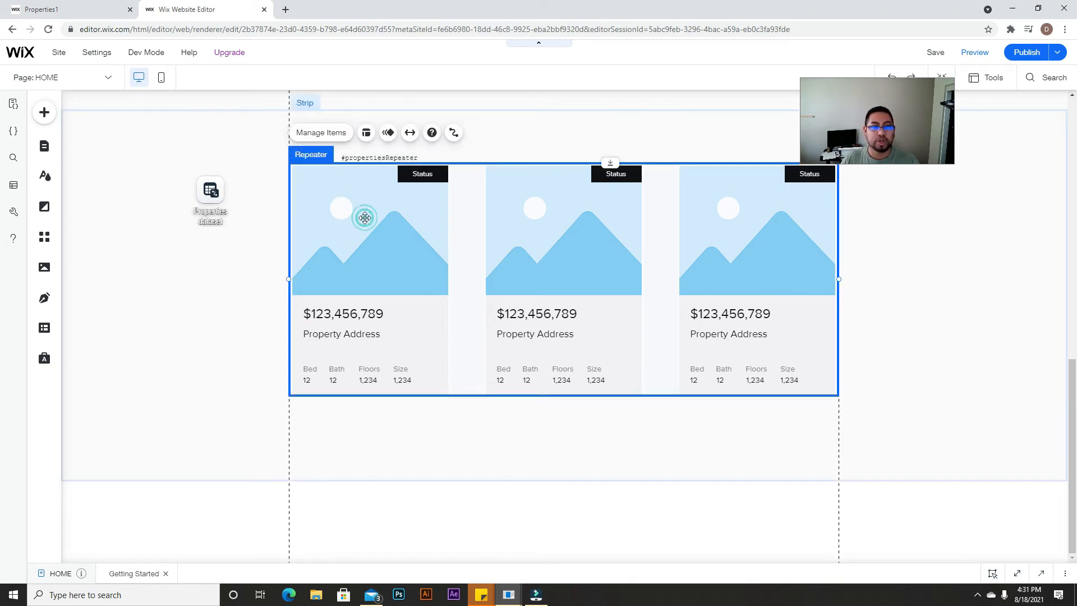
Step: Connect the card image to the Properties dataset with Image (Image) as its source
click(365, 219)
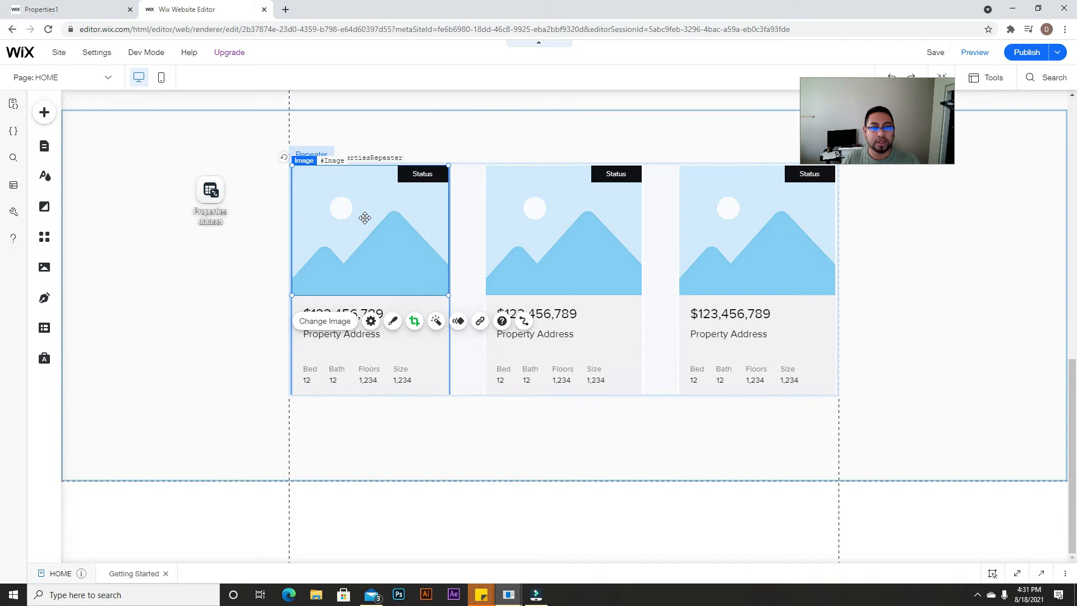
click(525, 322)
drag(935, 190, 488, 152)
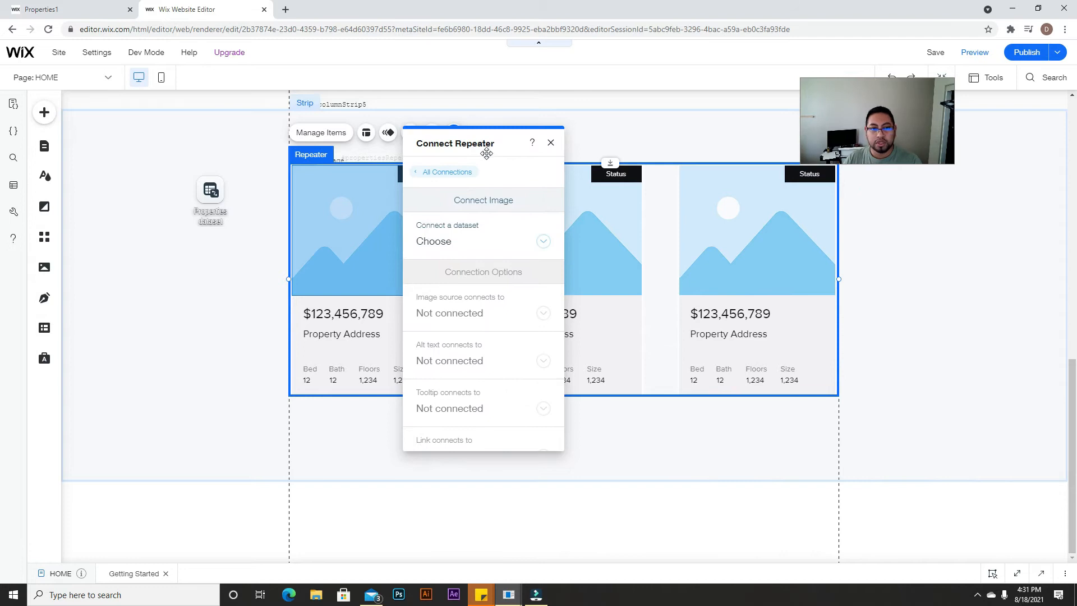
click(555, 246)
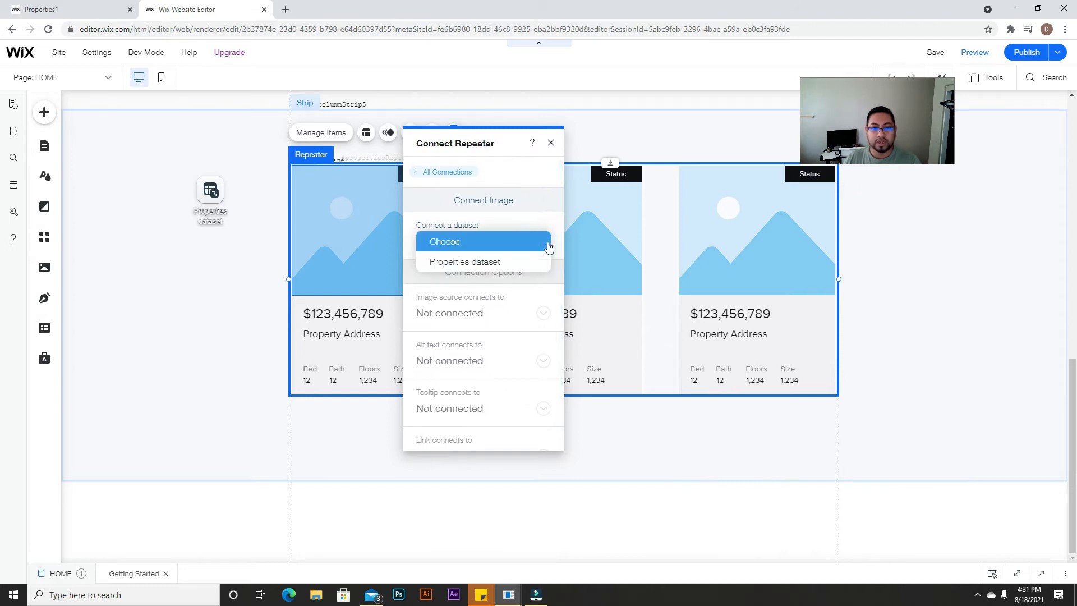
click(470, 262)
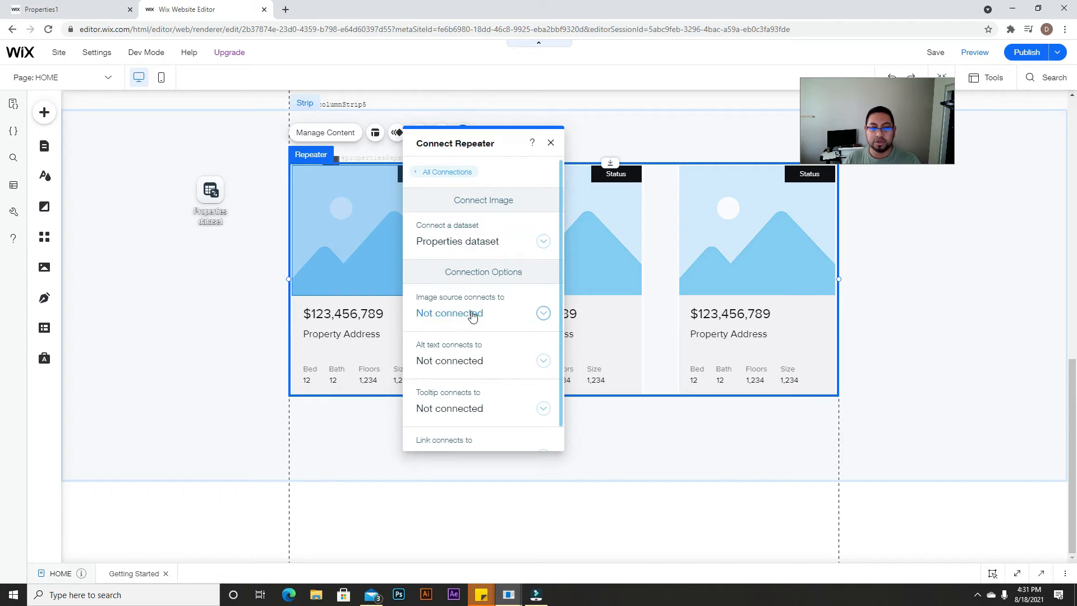
click(505, 310)
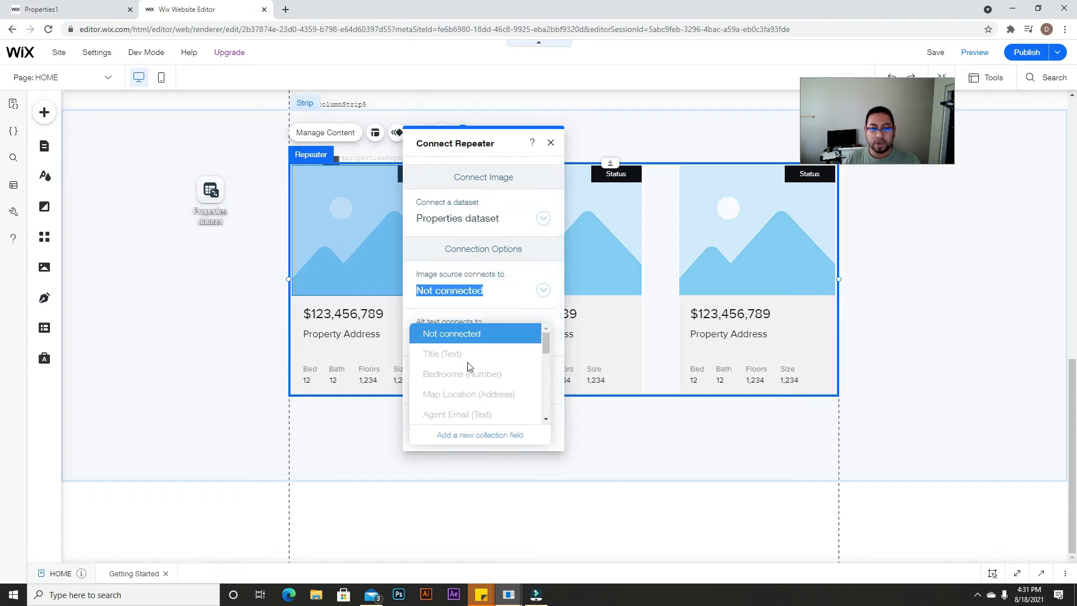
scroll(468, 370, down, 5)
scroll(458, 383, down, 3)
scroll(458, 384, up, 5)
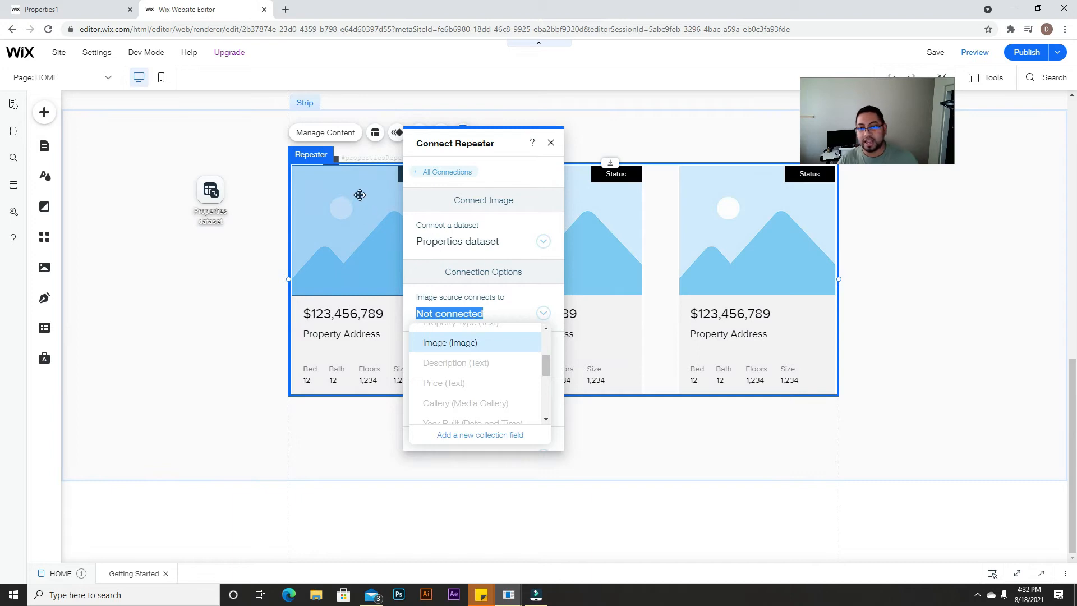
click(440, 344)
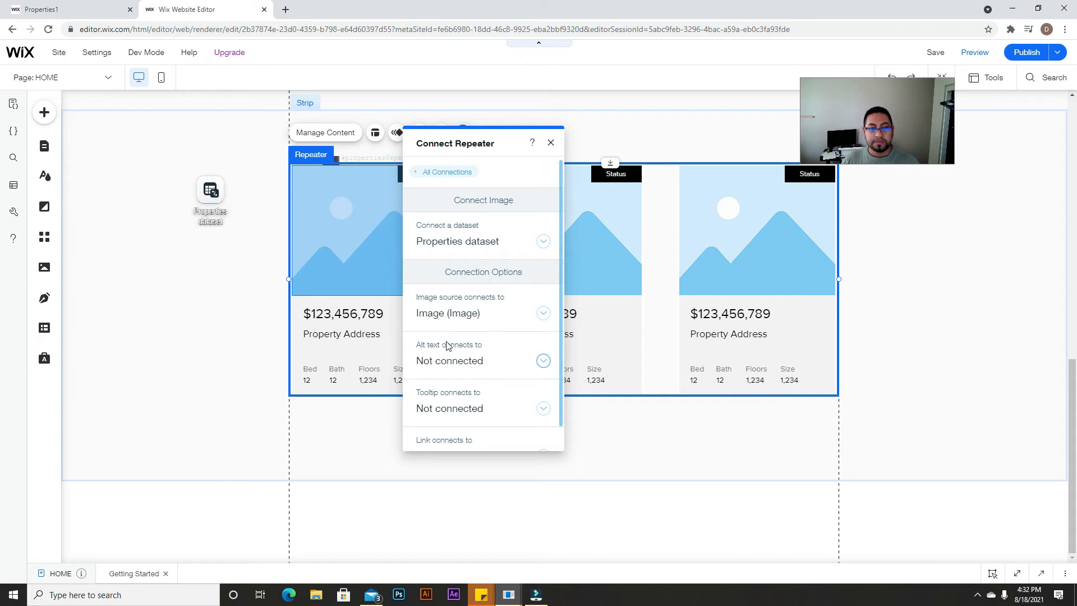
Step: Link the card image to the Properties (Title) item page and close the connection panel
scroll(541, 376, down, 1)
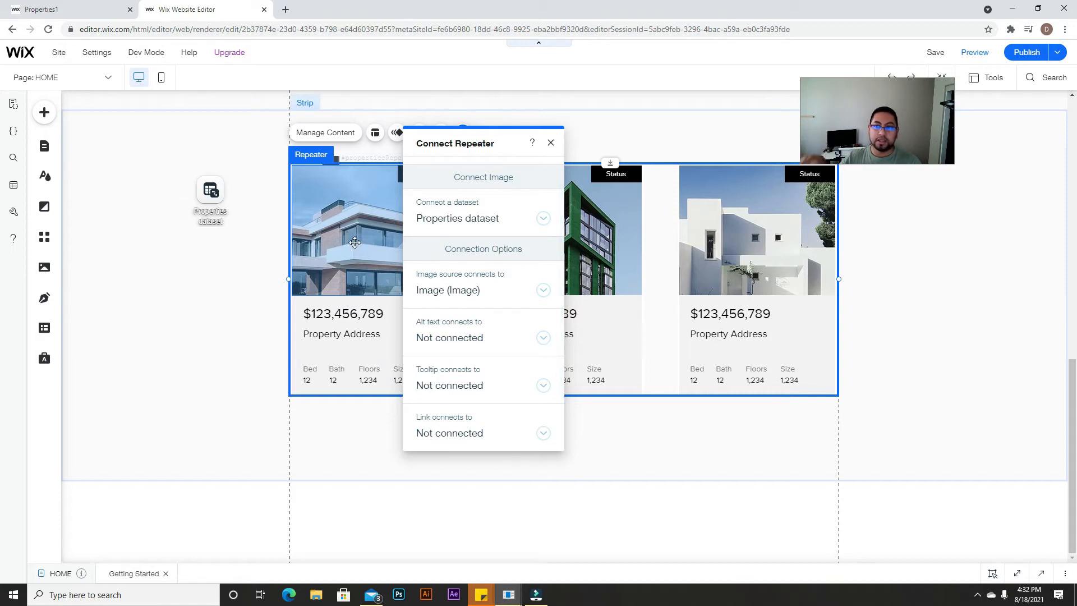
click(542, 433)
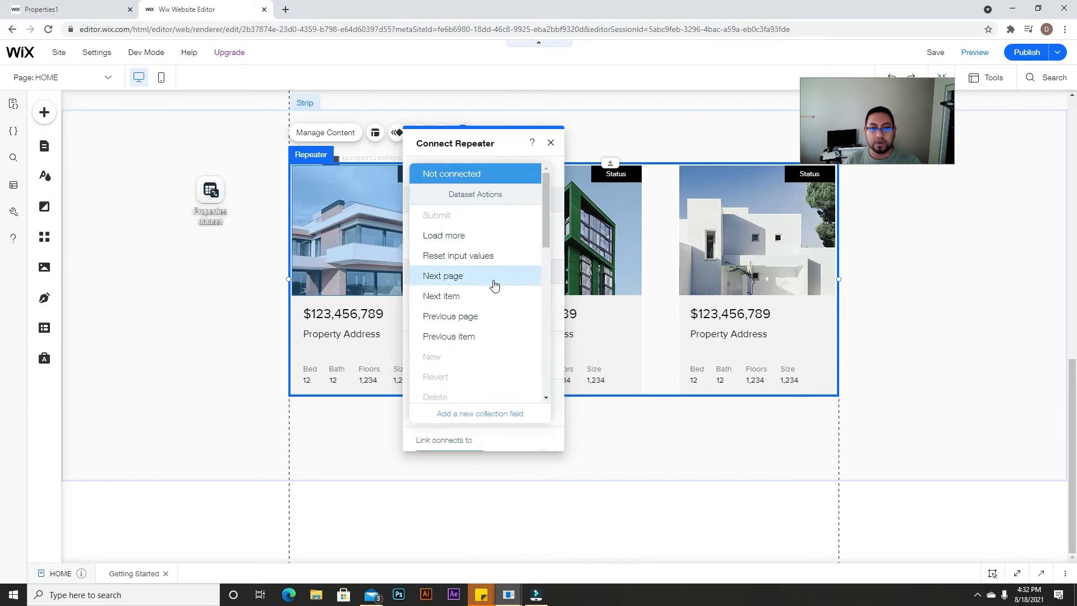
scroll(492, 284, down, 3)
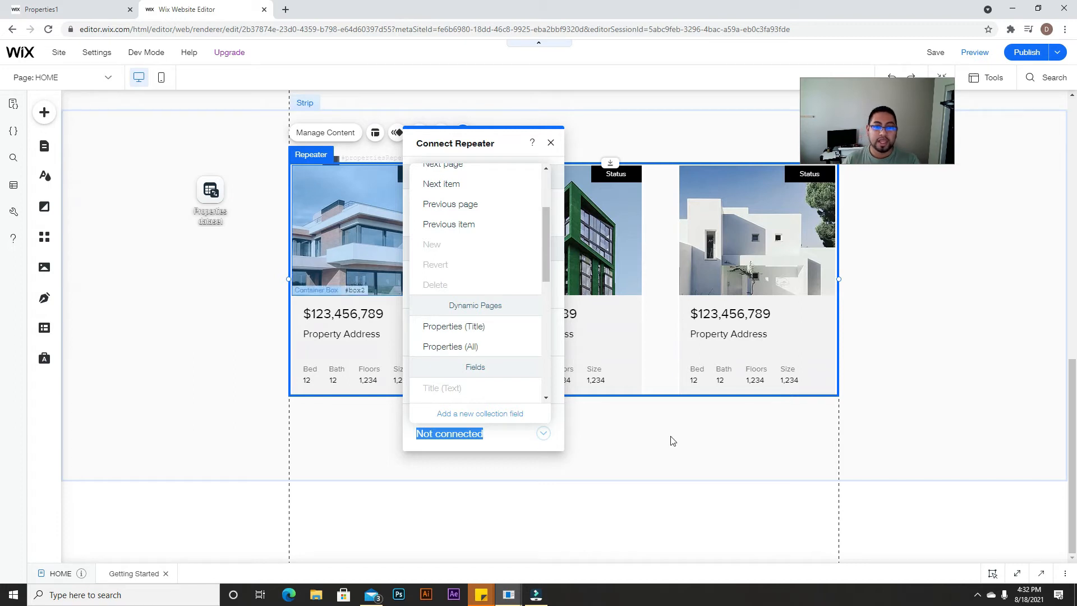
click(476, 333)
click(475, 333)
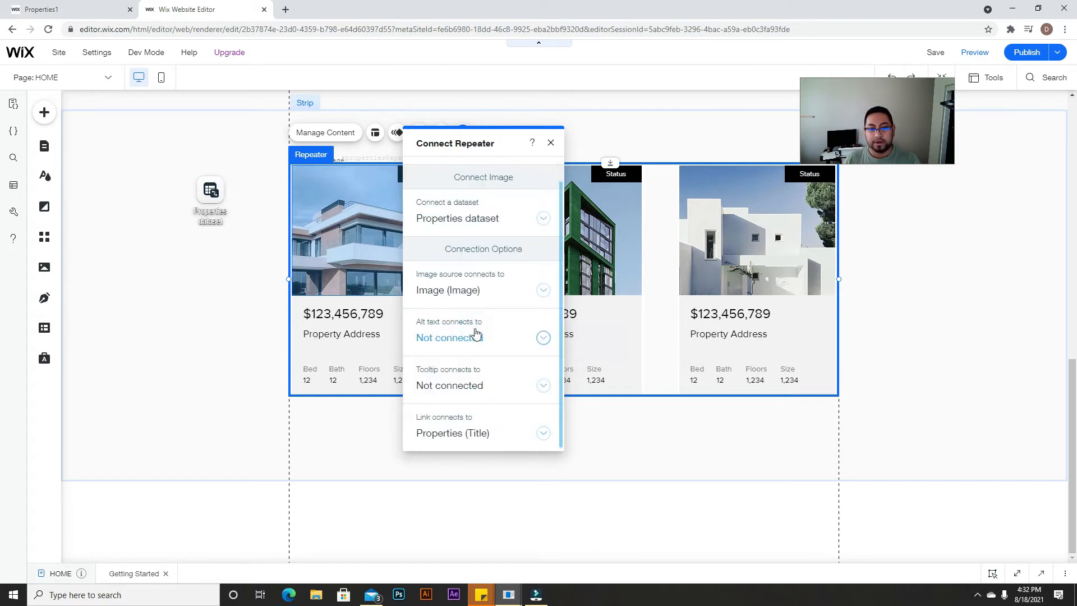
click(550, 143)
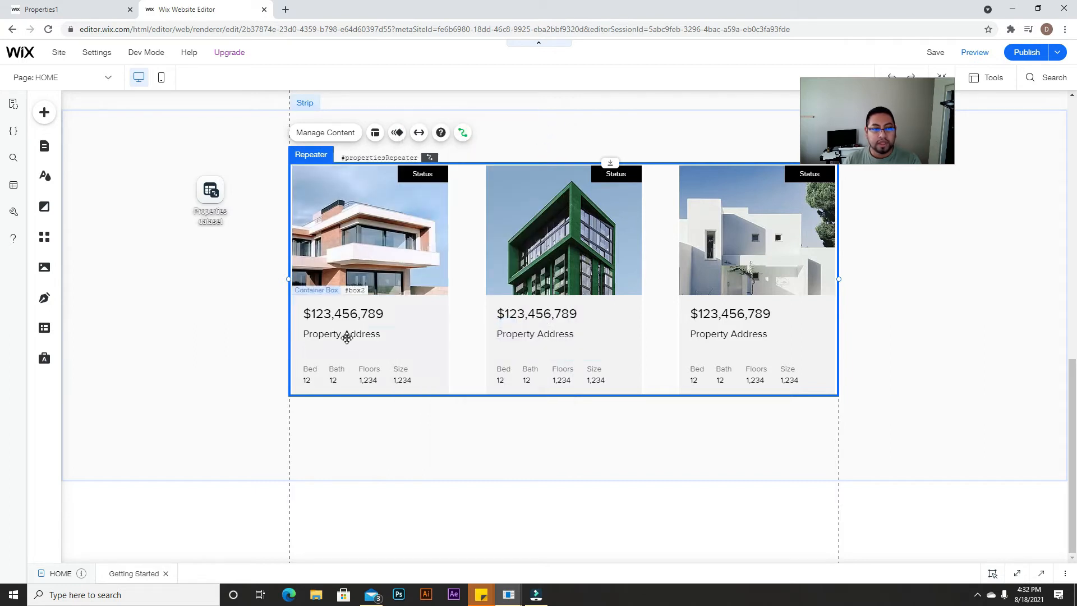
Step: Bind the first card's price text to the Price (Text) field
click(348, 316)
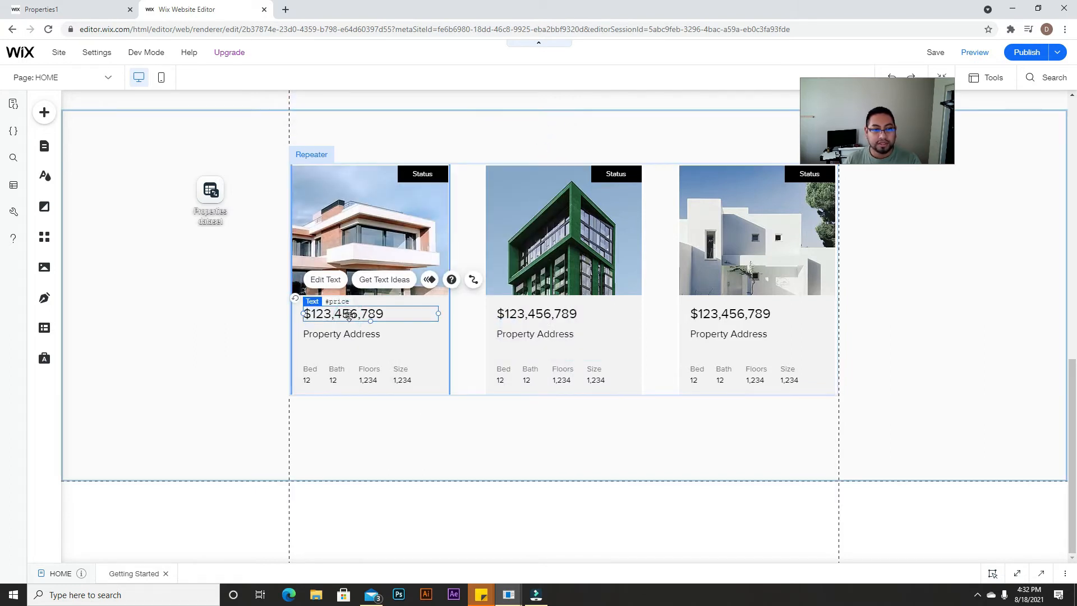
click(473, 280)
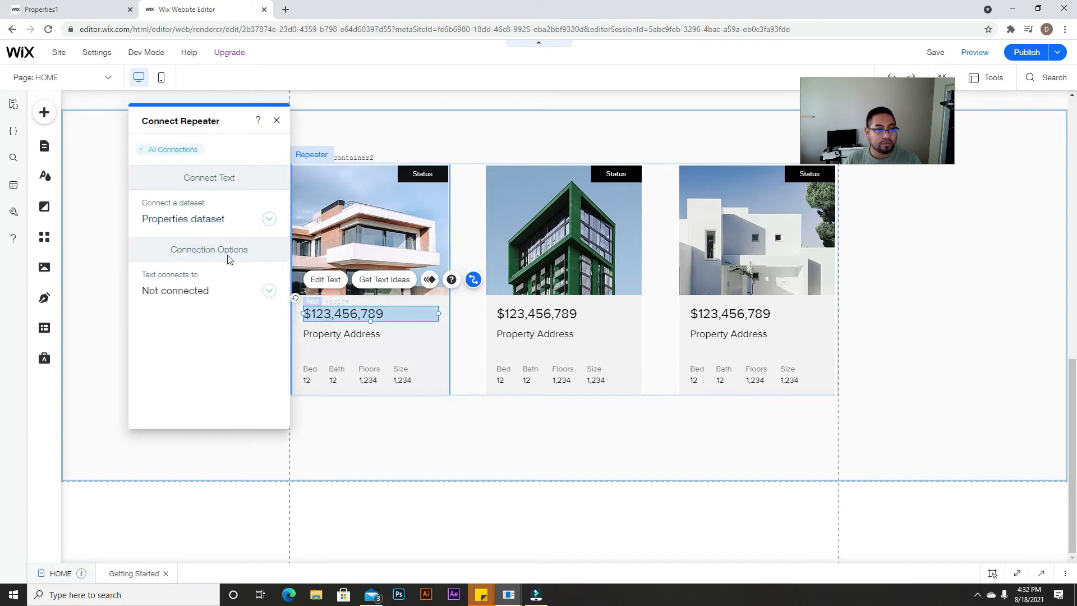
click(248, 292)
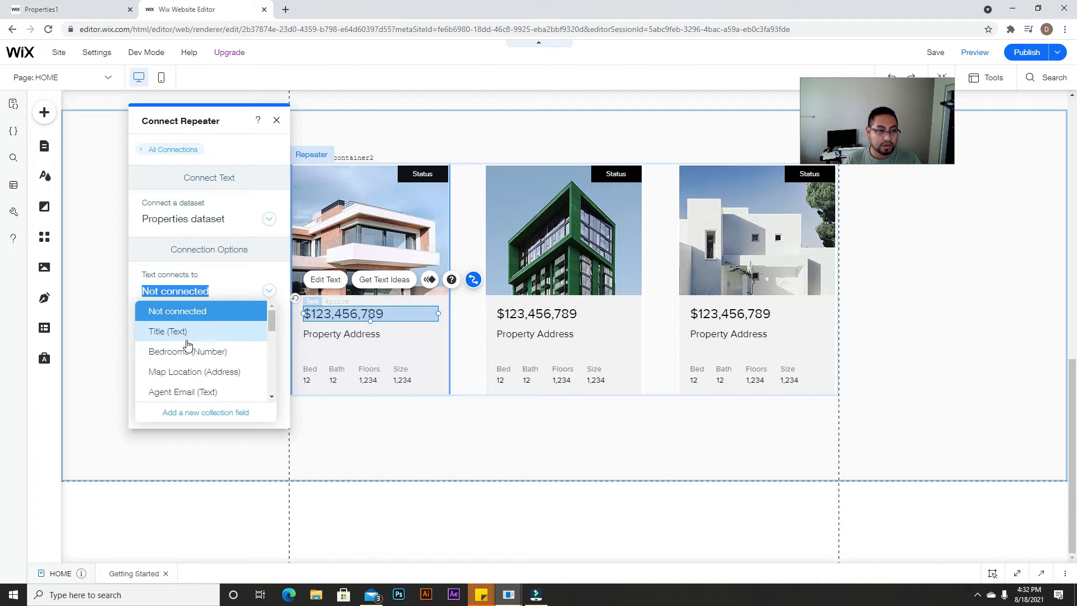
scroll(188, 355, down, 2)
click(169, 360)
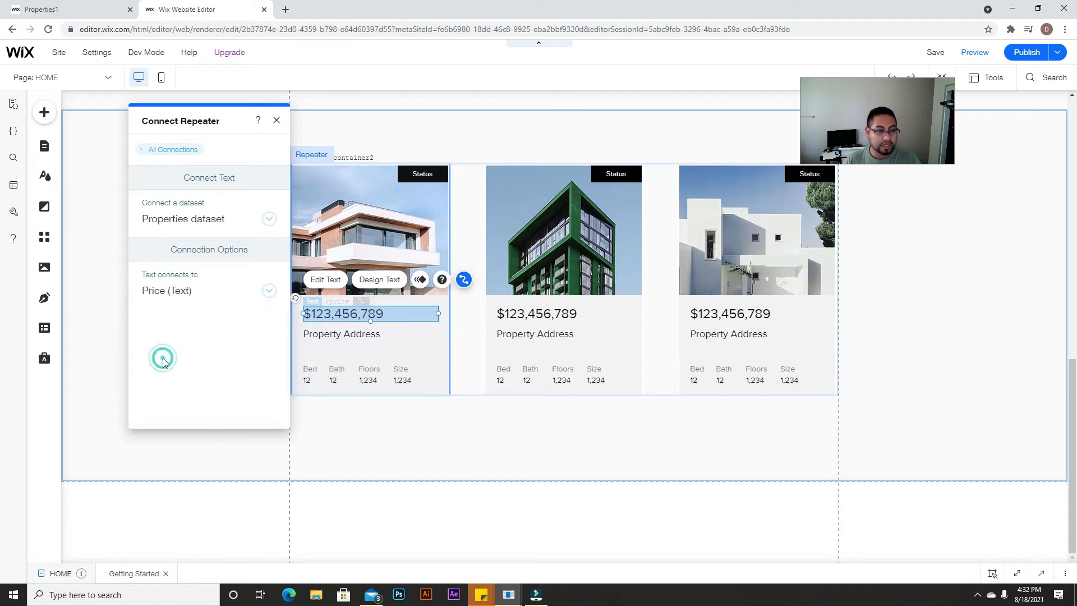
Step: Bind the Property Address text to the Title (Text) field and close the settings
click(348, 336)
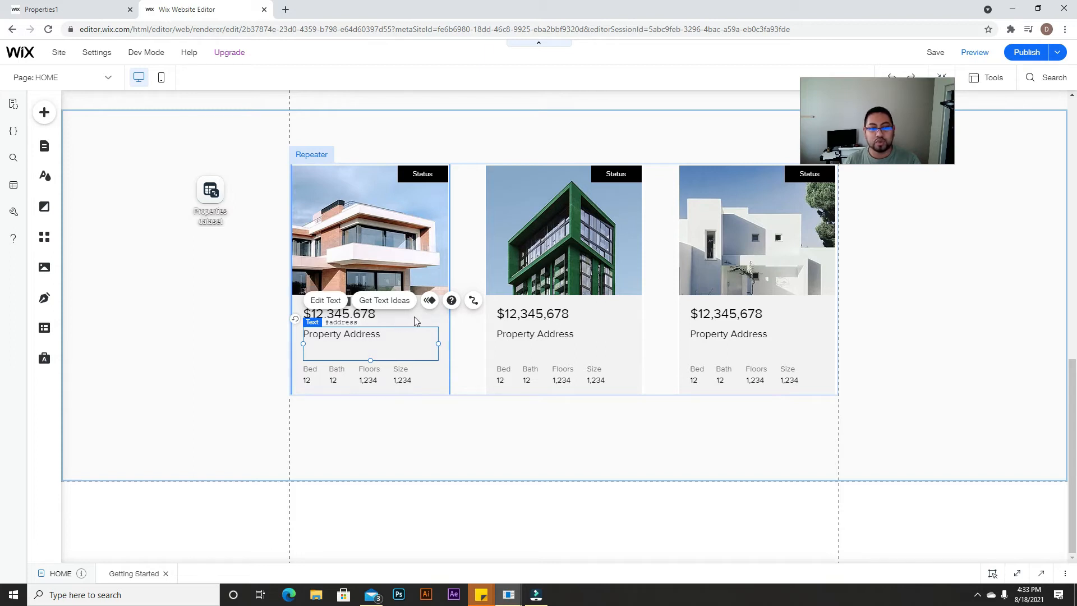
click(473, 300)
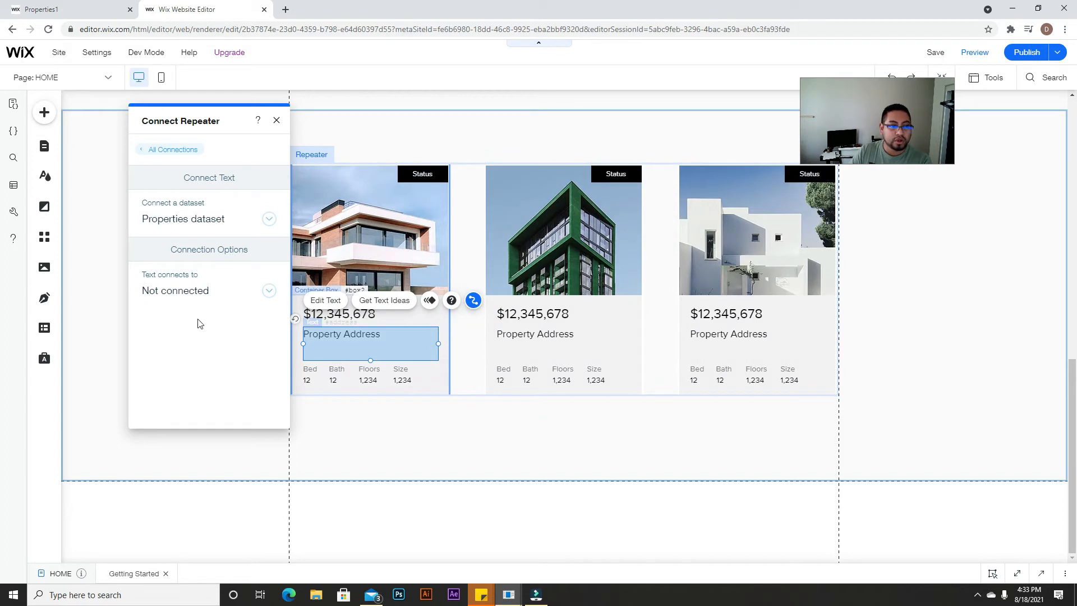
click(249, 297)
click(172, 330)
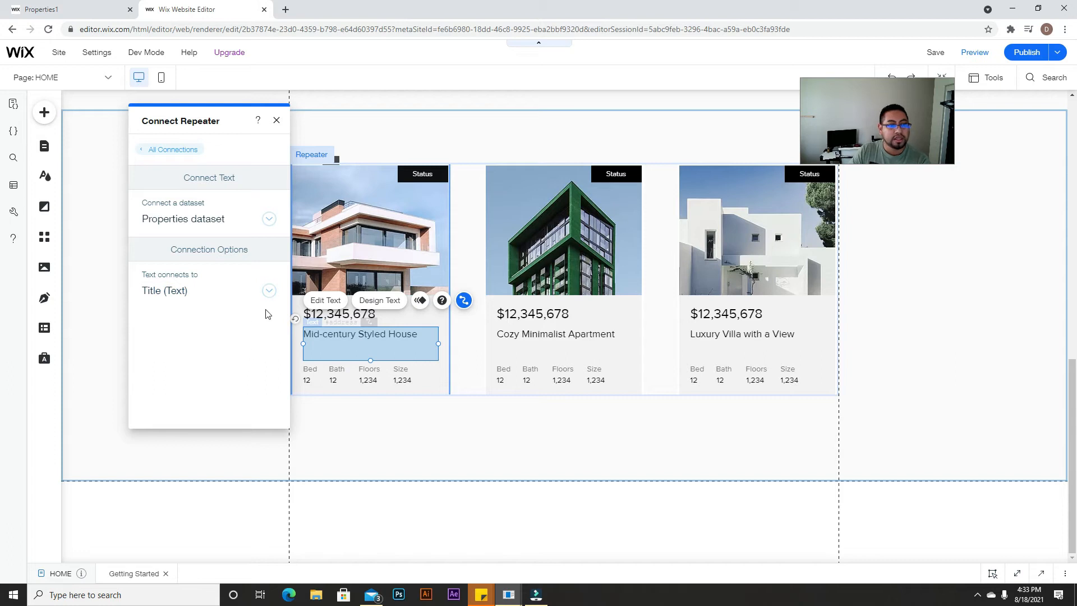
click(277, 122)
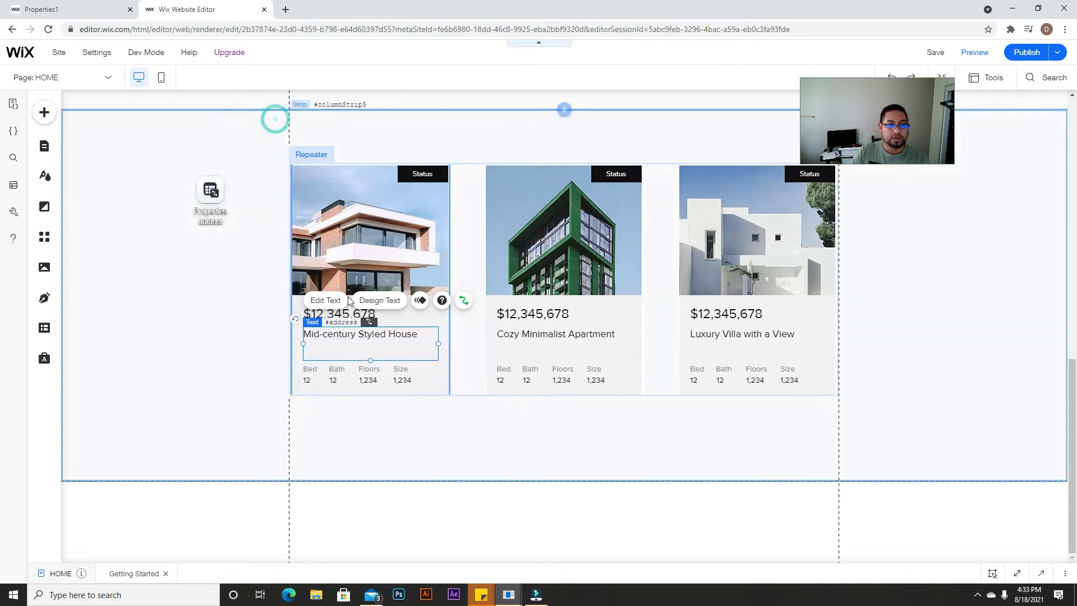
Step: Bind the card's Bed and Bath values to the Bedrooms and Bathrooms fields
click(307, 380)
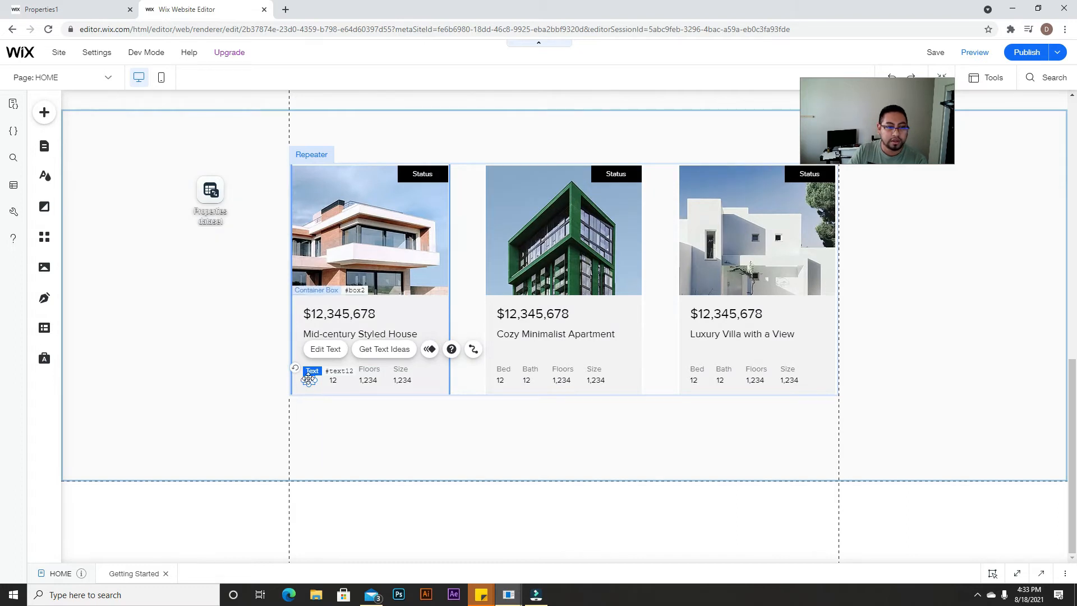
click(473, 349)
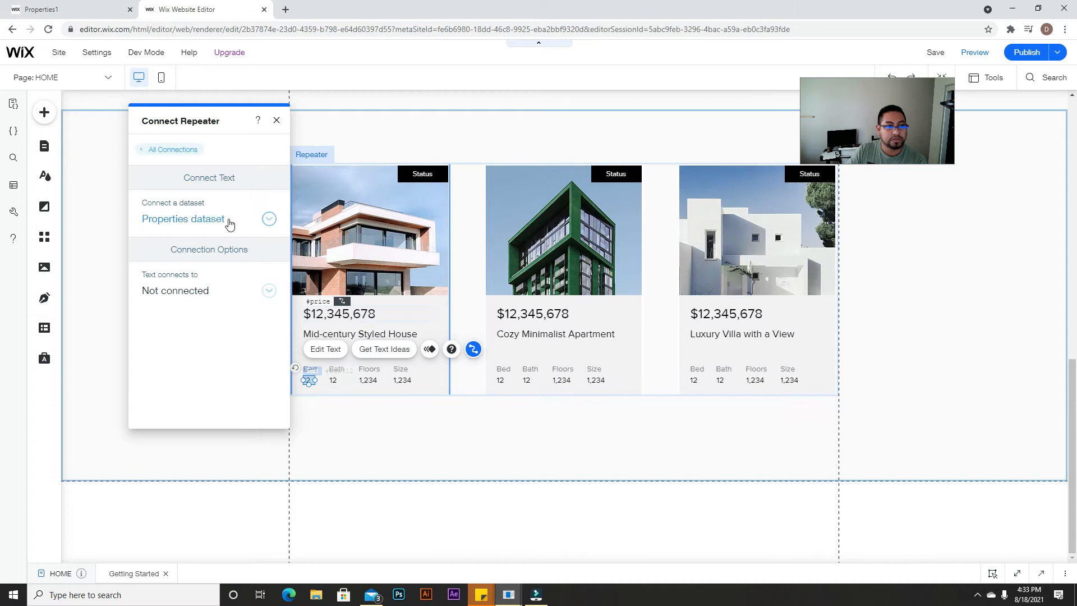
click(250, 289)
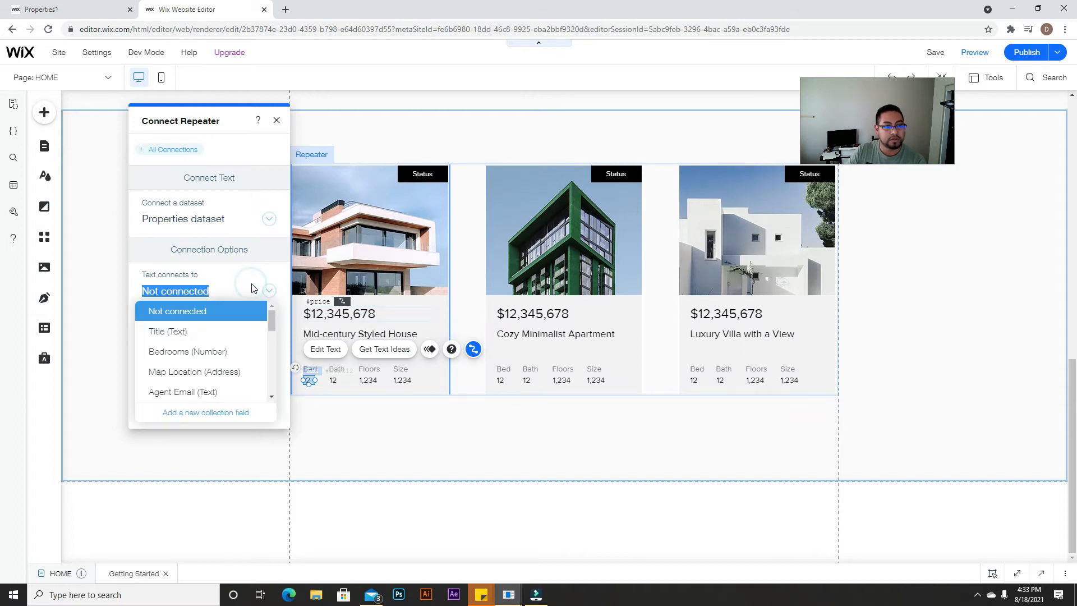
click(204, 354)
click(407, 359)
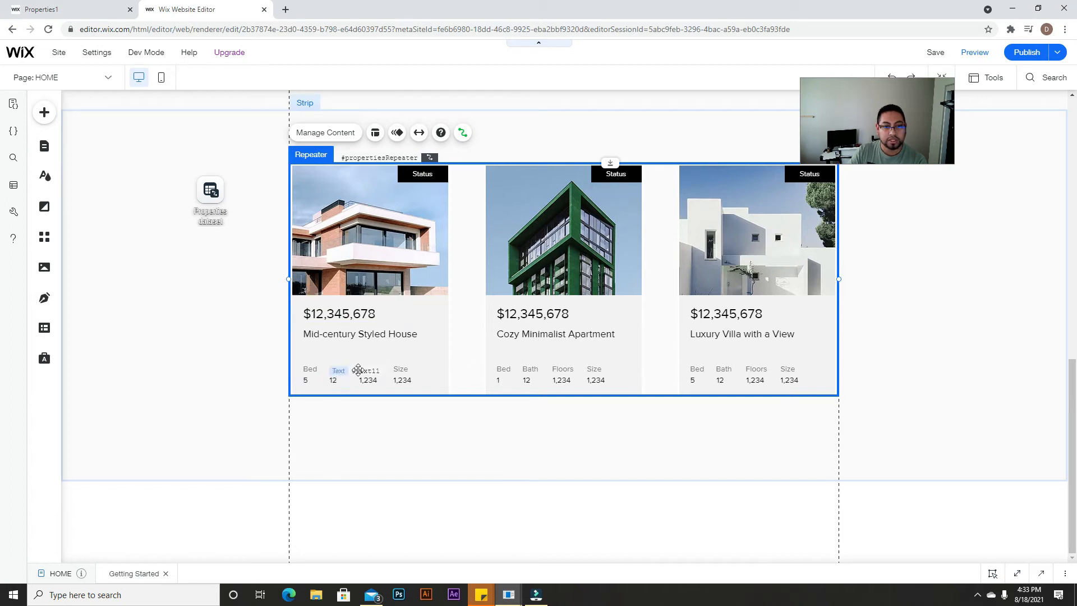
click(335, 379)
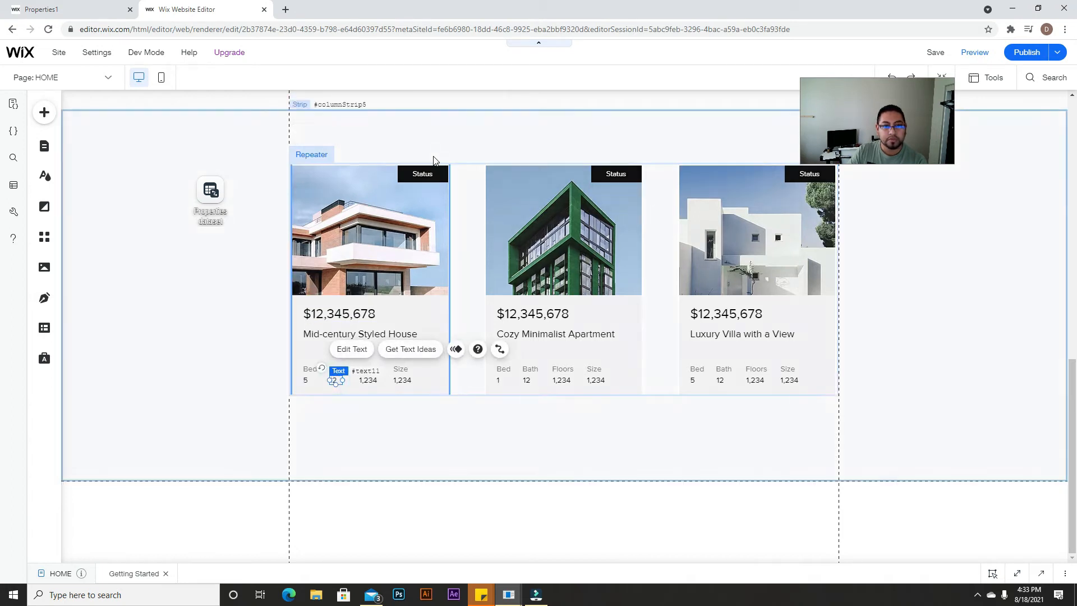
click(499, 349)
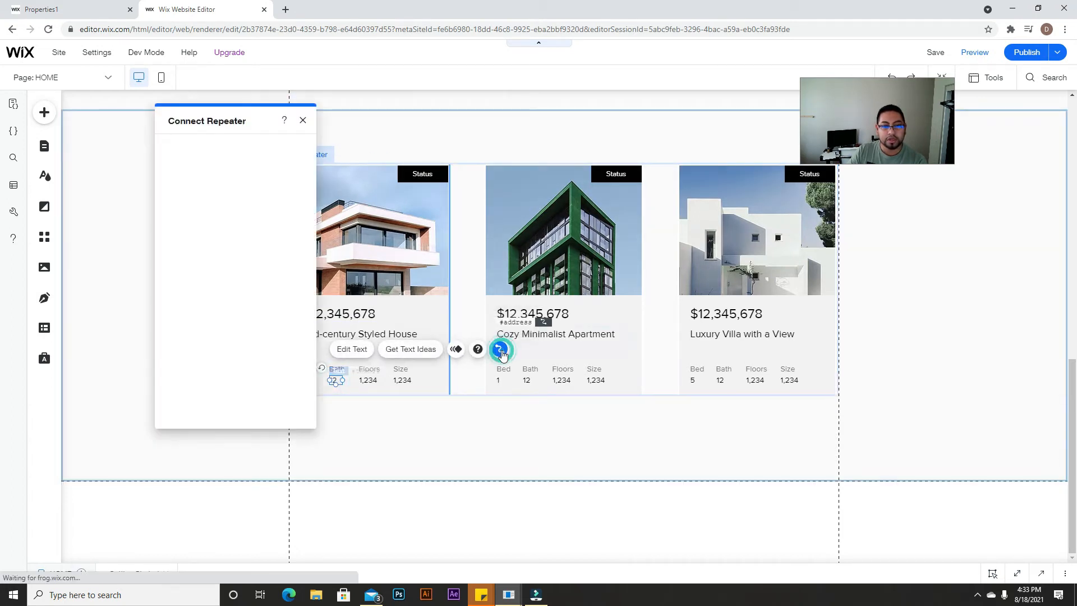
click(226, 291)
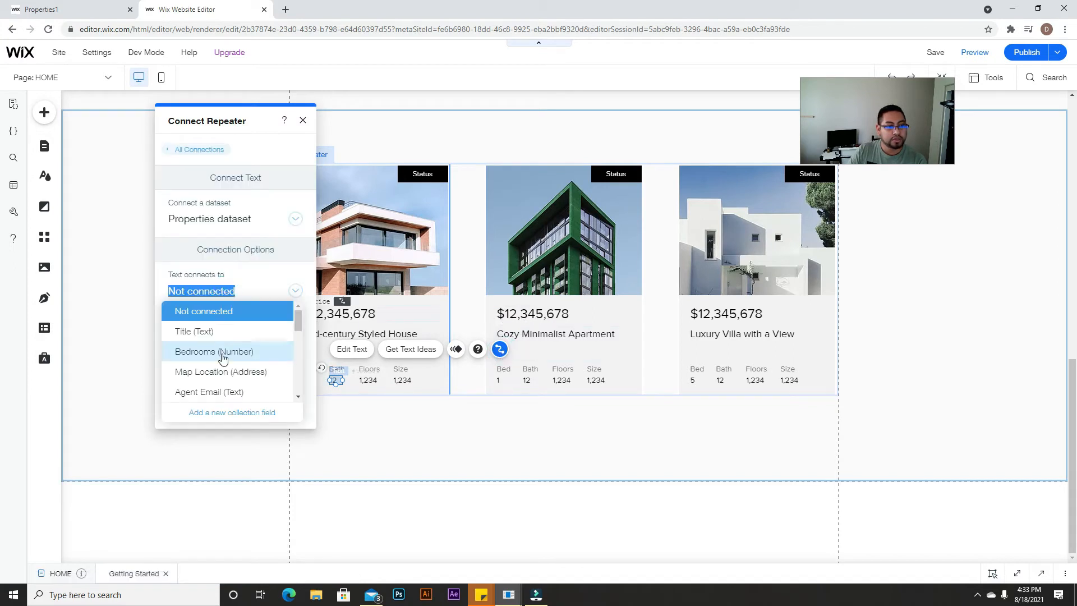
scroll(217, 373, down, 1)
scroll(214, 359, down, 4)
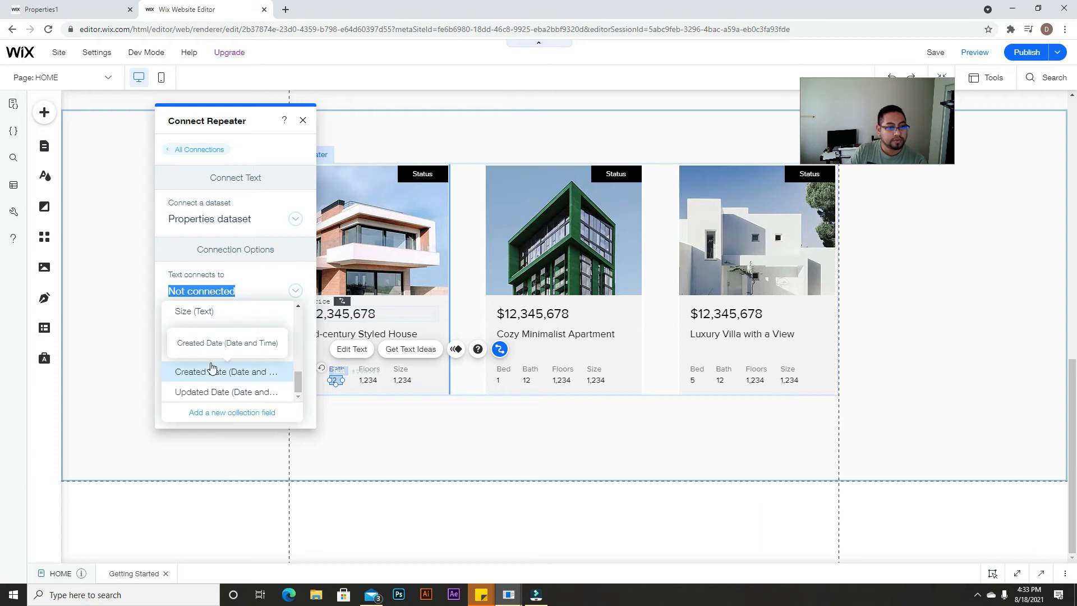
scroll(213, 370, up, 3)
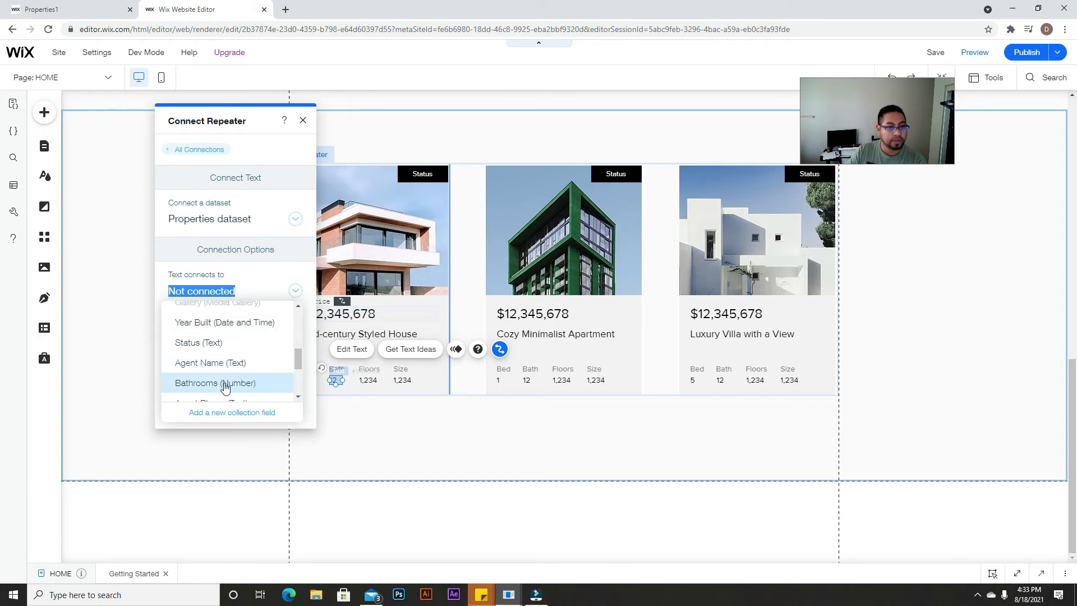
click(224, 383)
Step: Bind the Floors value to Floors (Number) and the Size value to Size (Text)
click(368, 381)
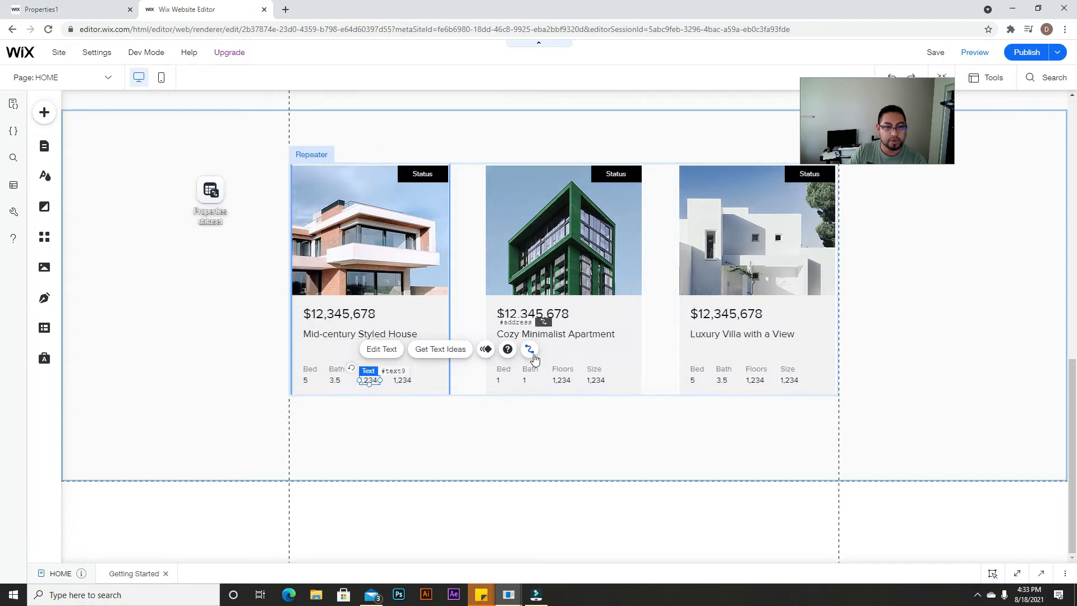
click(530, 350)
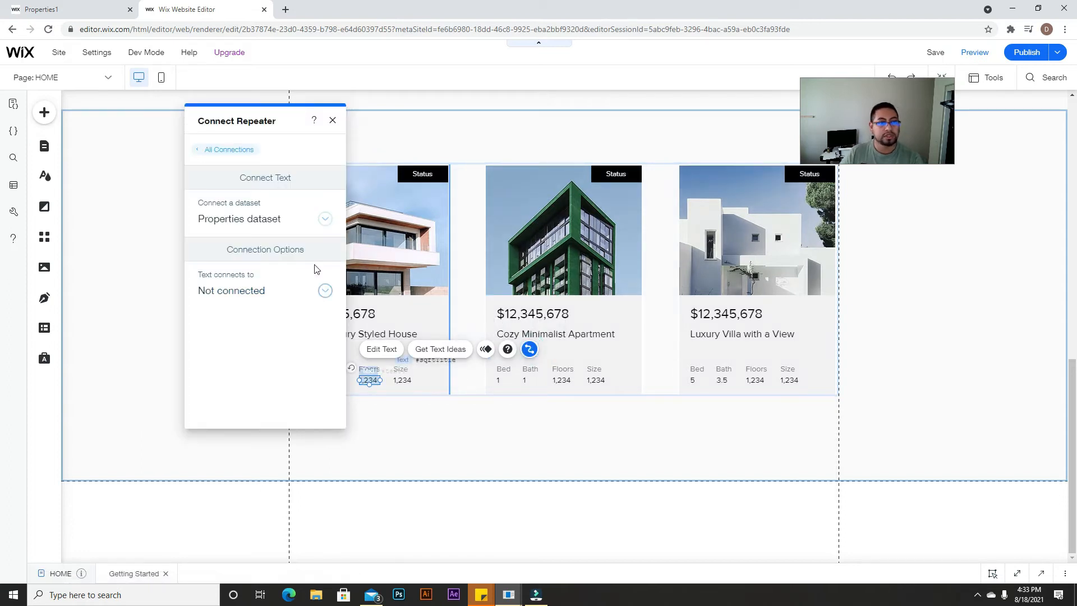
click(314, 292)
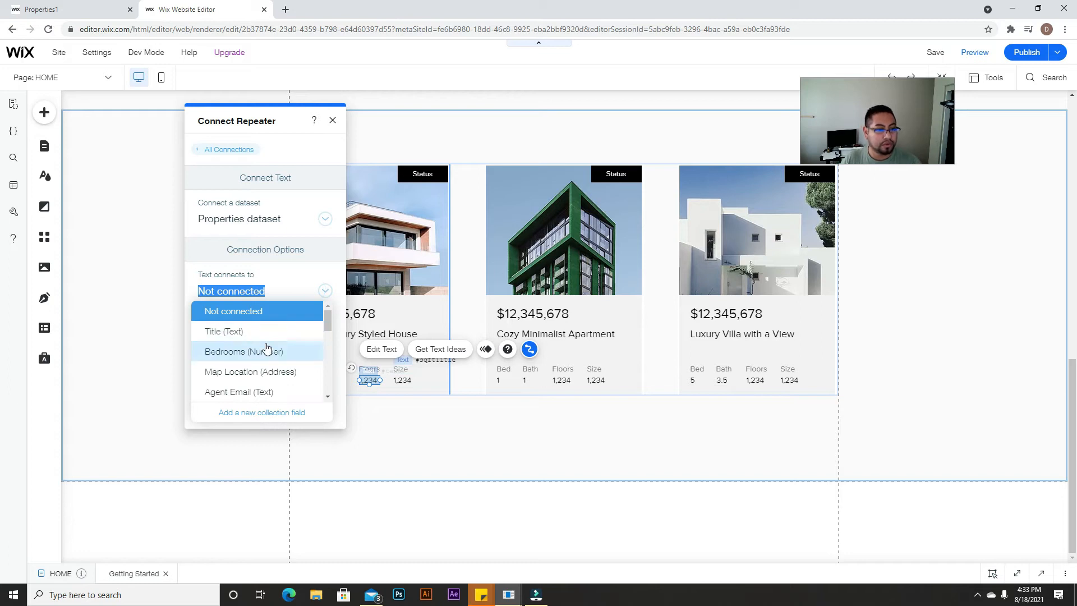
scroll(267, 349, down, 5)
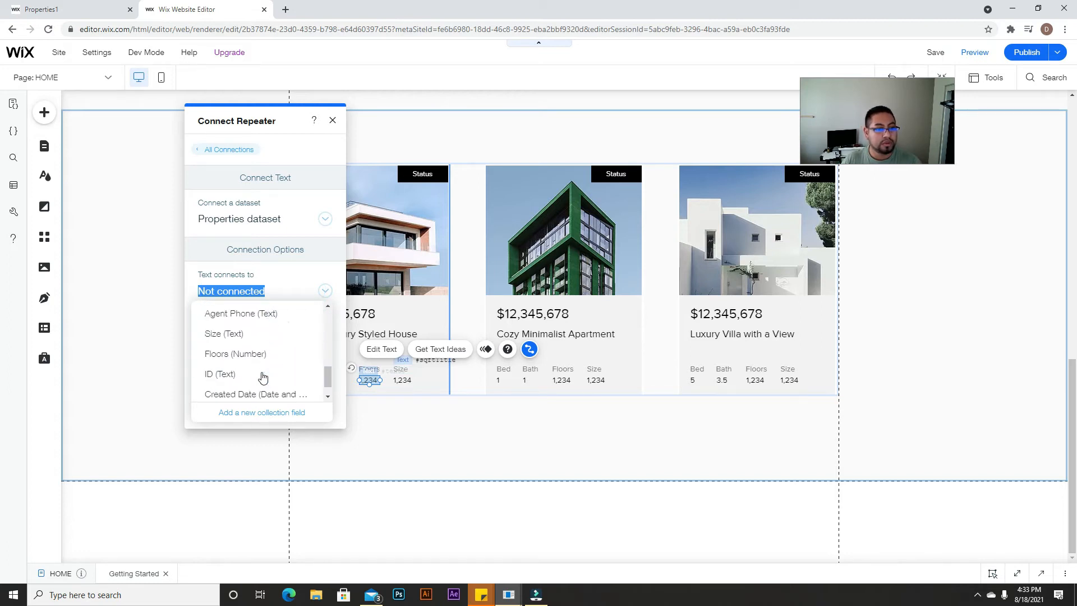
click(262, 353)
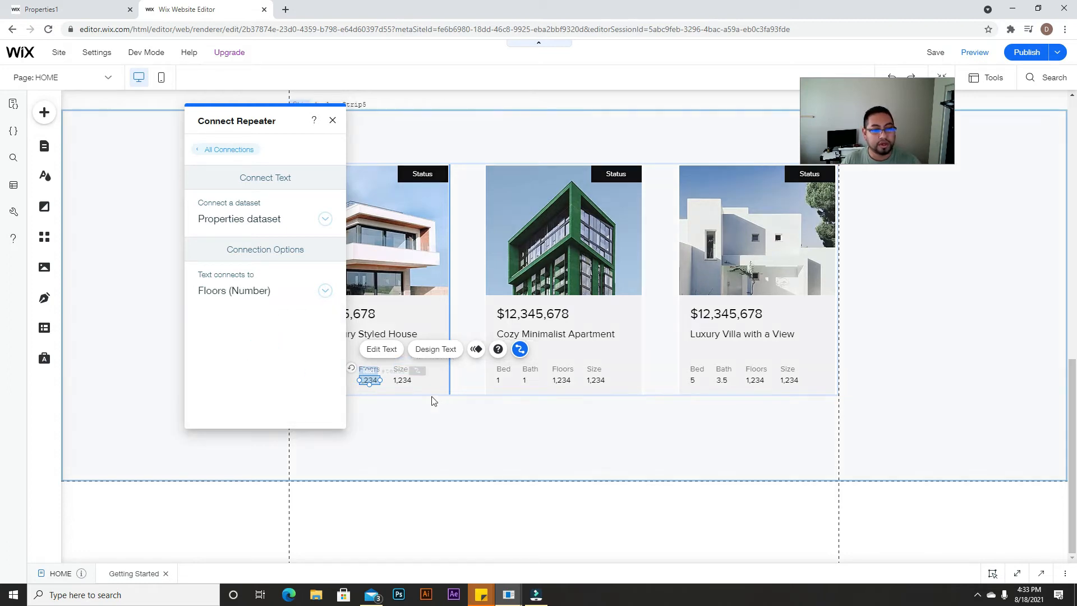
click(400, 380)
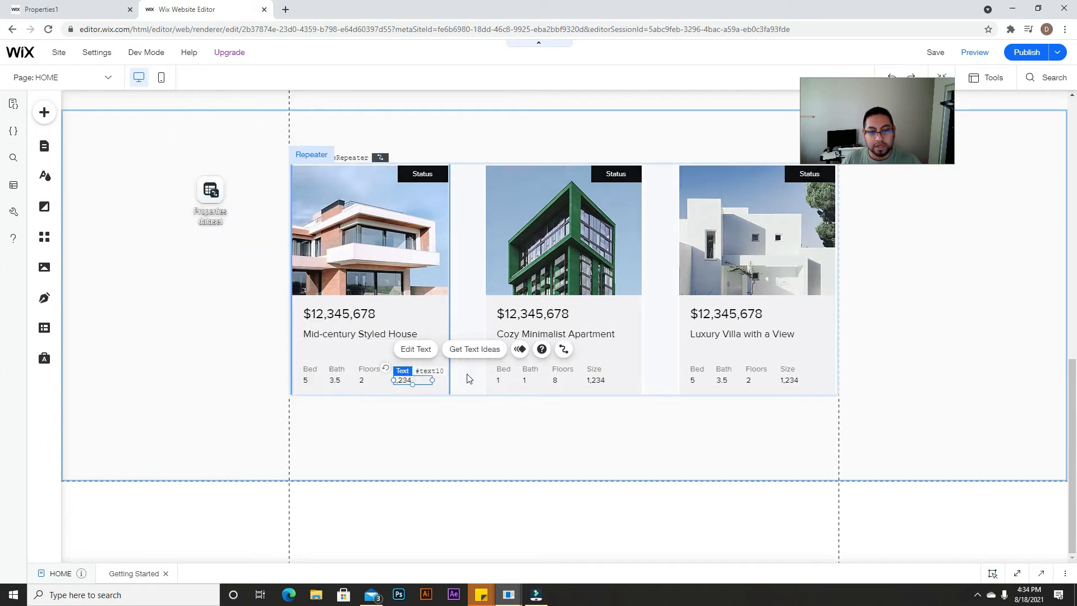
click(564, 349)
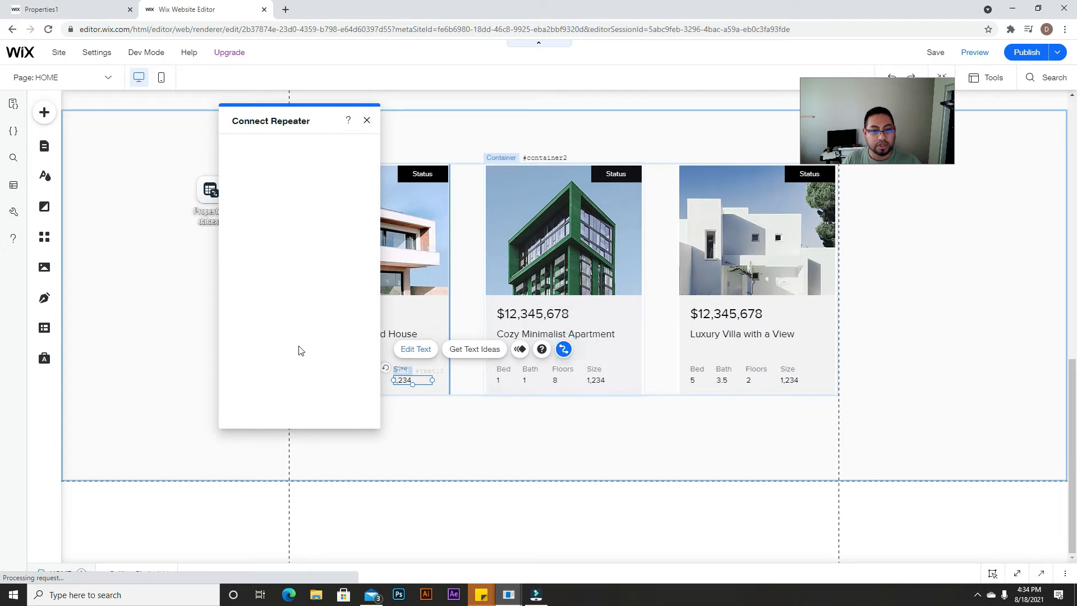
click(264, 291)
scroll(277, 350, down, 1)
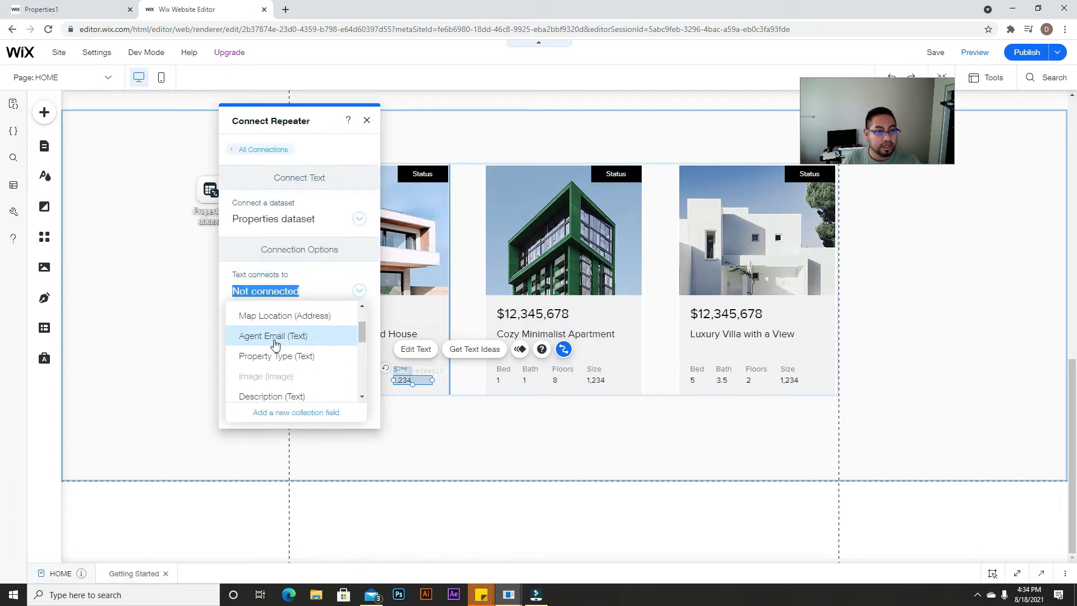
scroll(281, 351, down, 5)
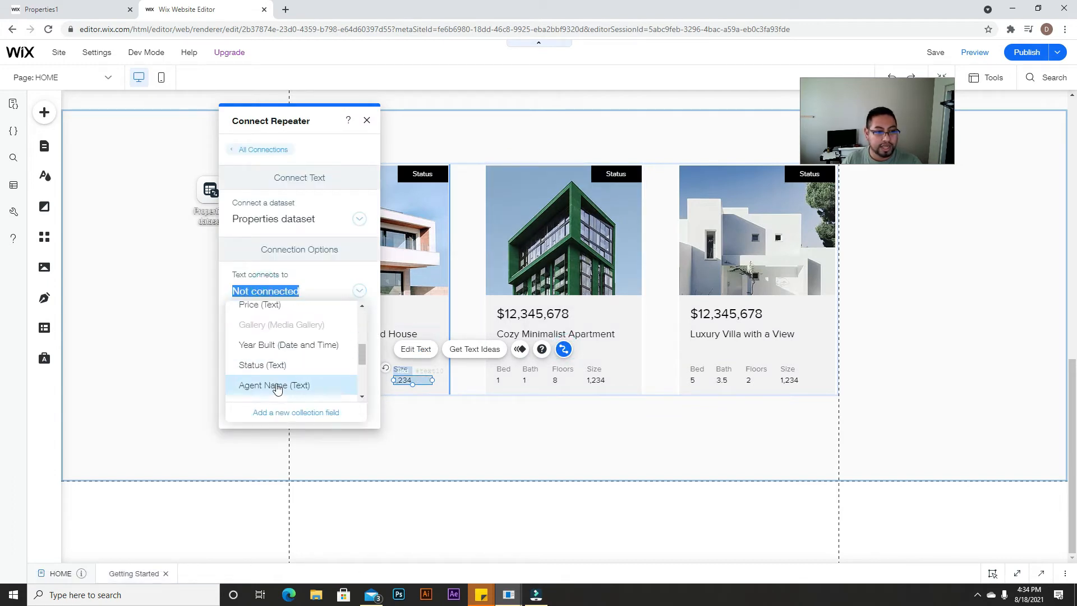
click(271, 333)
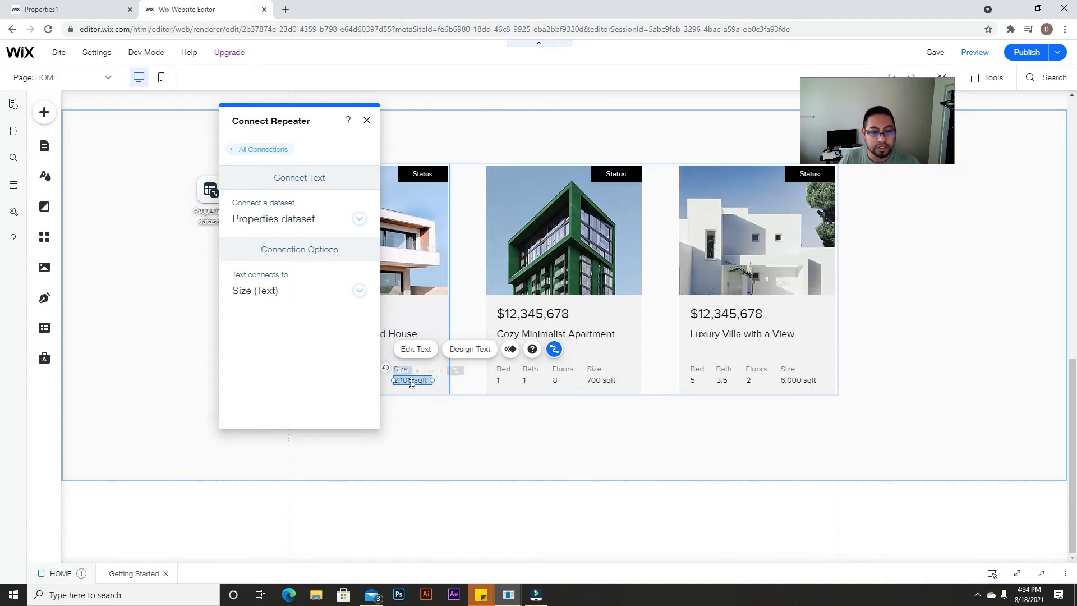
click(368, 121)
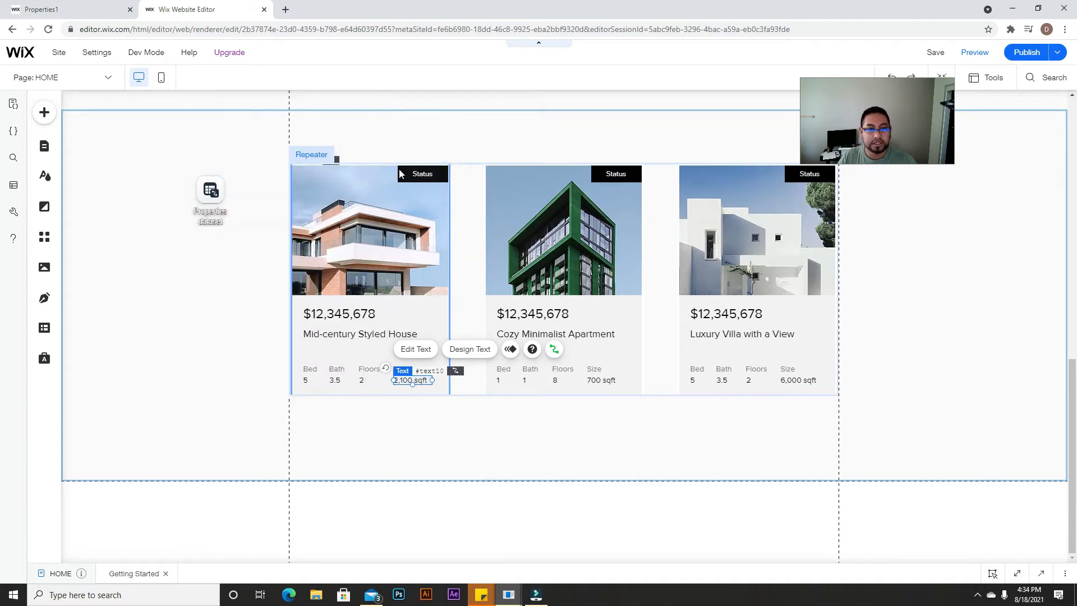
Step: Connect the first card's status label to the Status (Text) field so cards read For Sale
click(416, 174)
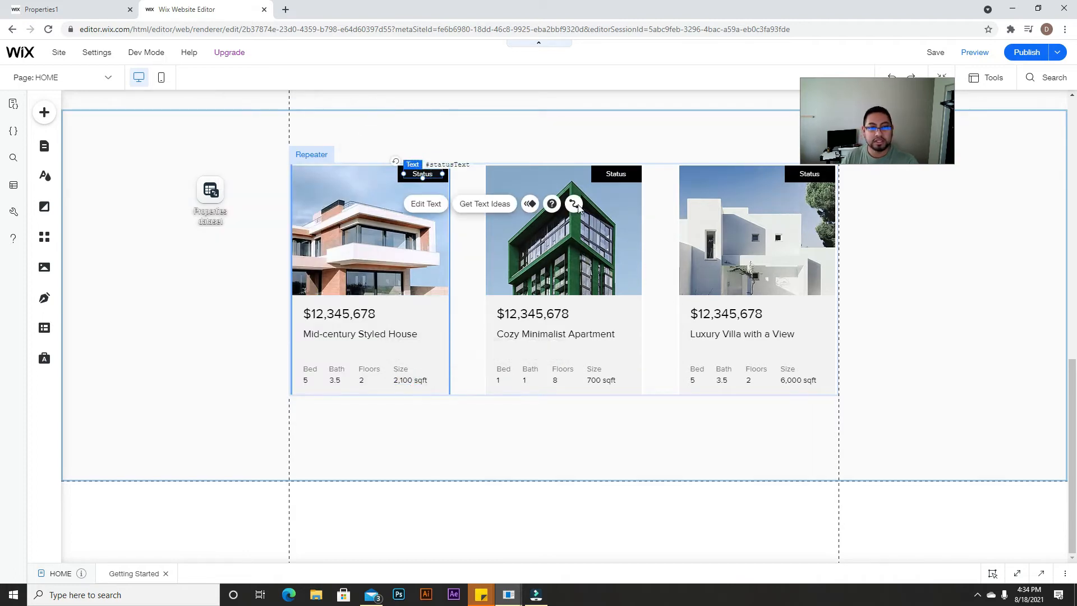
click(576, 204)
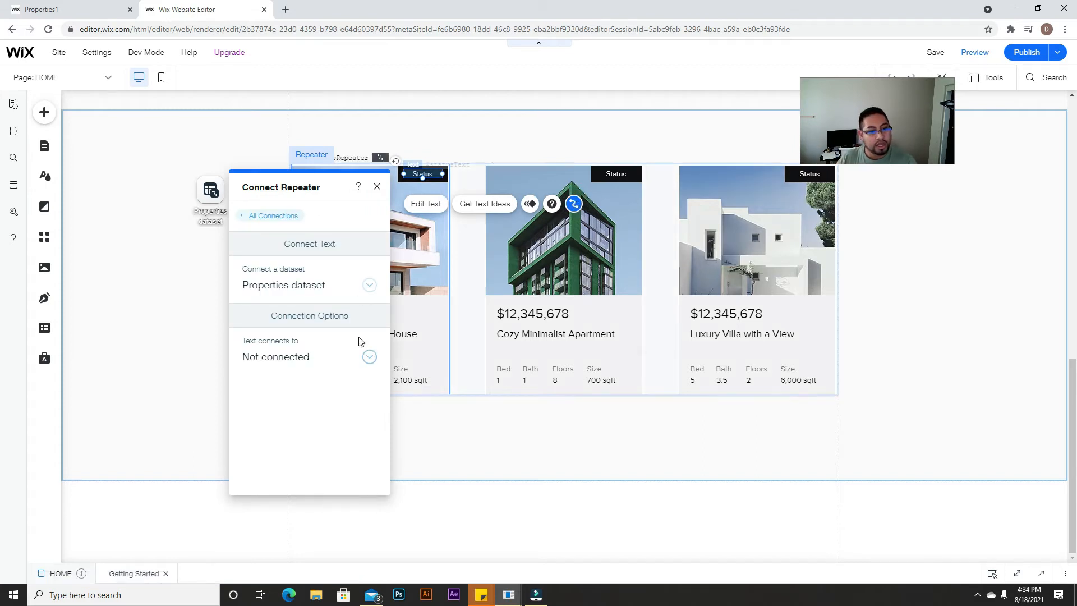
click(368, 357)
scroll(337, 401, down, 4)
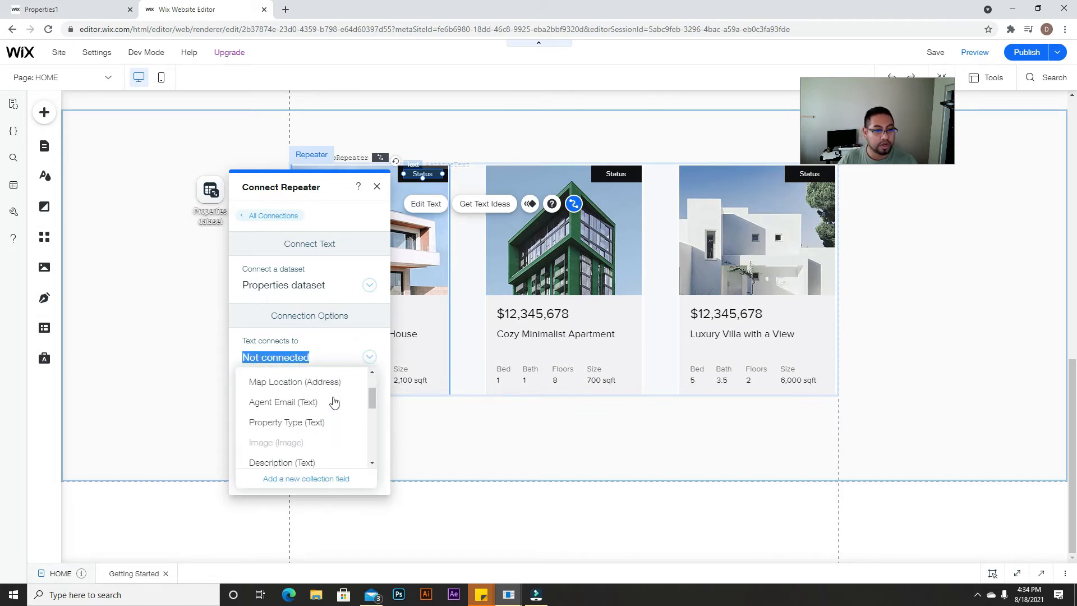
scroll(304, 415, down, 3)
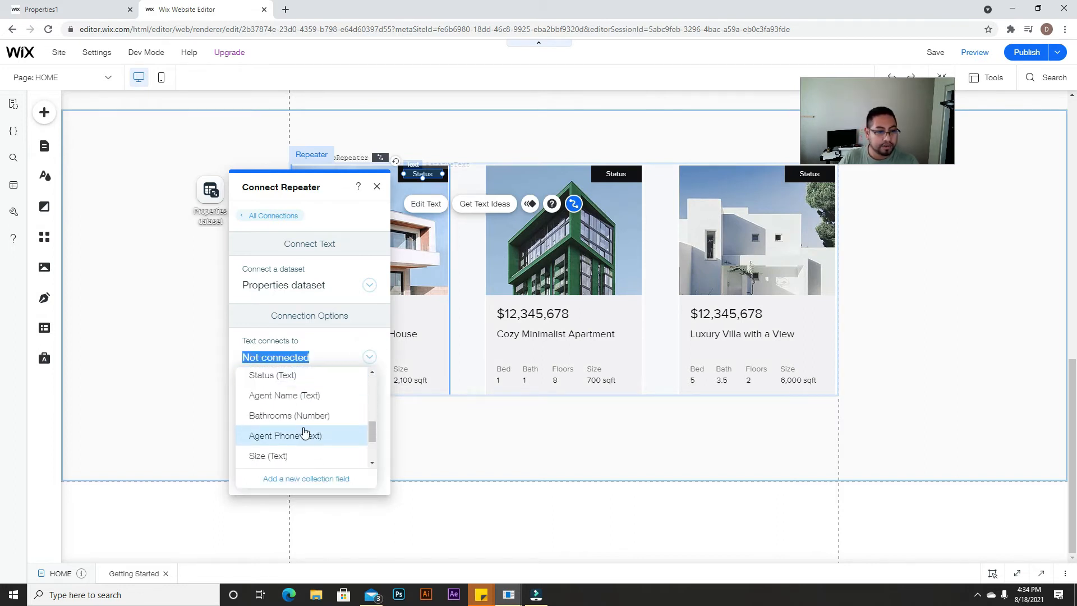
click(287, 375)
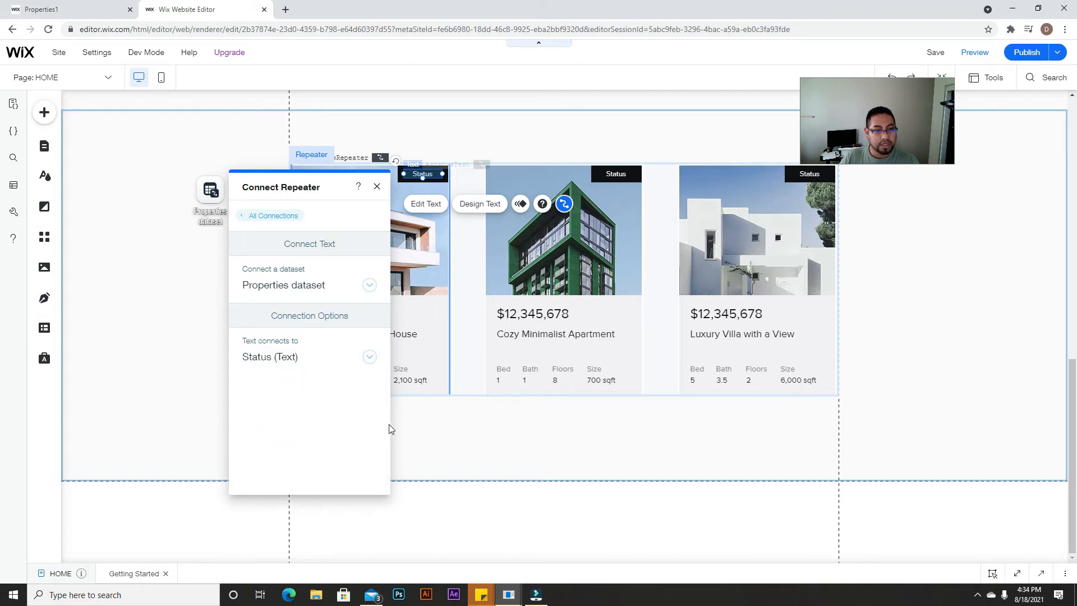
click(377, 186)
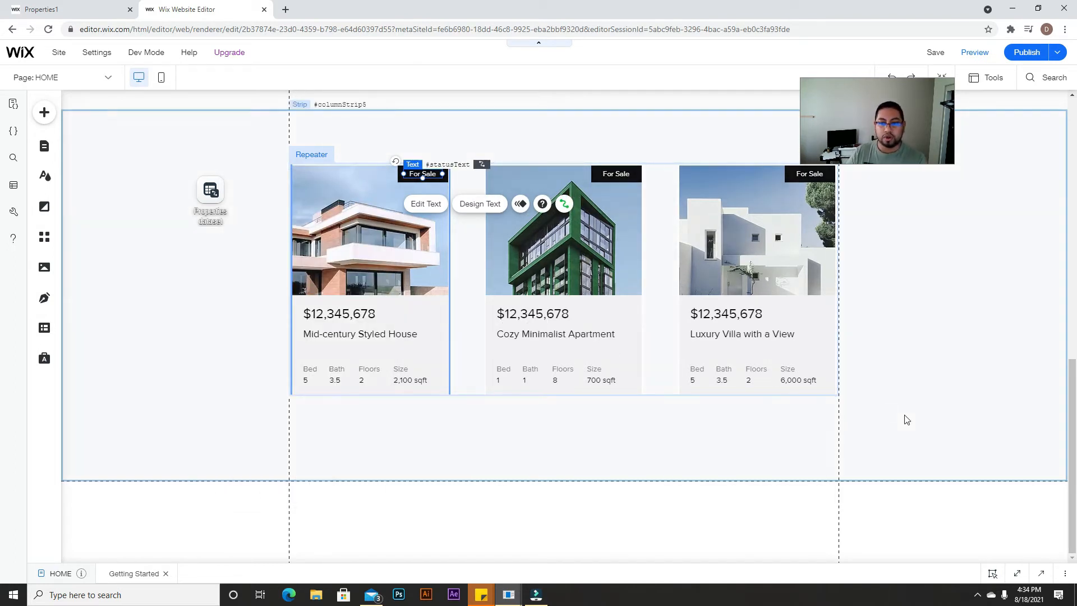
Step: In Preview, open the Mid-century Styled House and Cozy Minimalist Apartment pages, then return to the editor
click(983, 55)
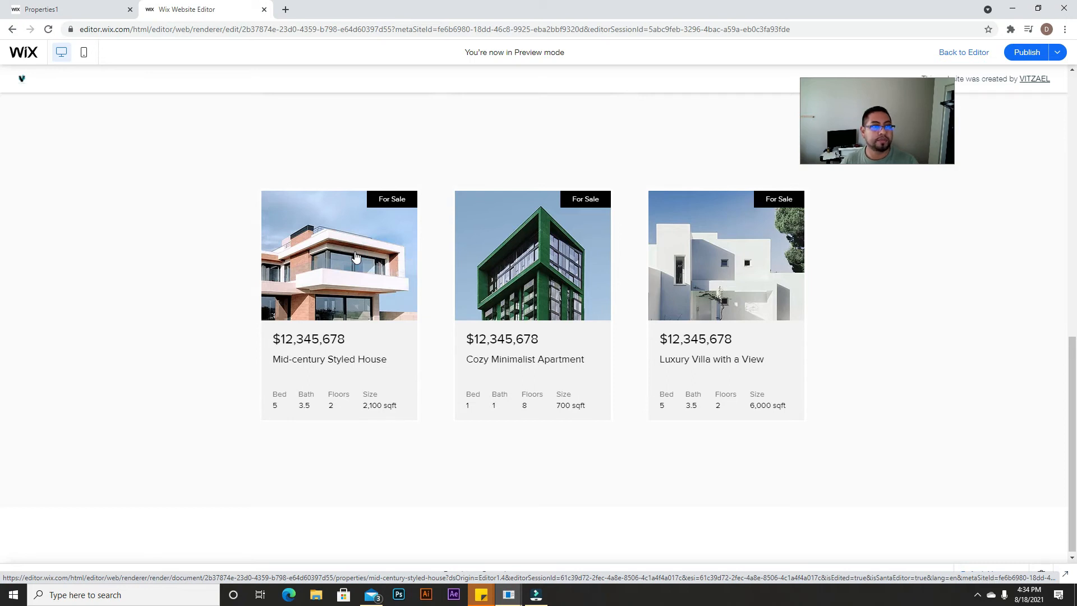
click(386, 299)
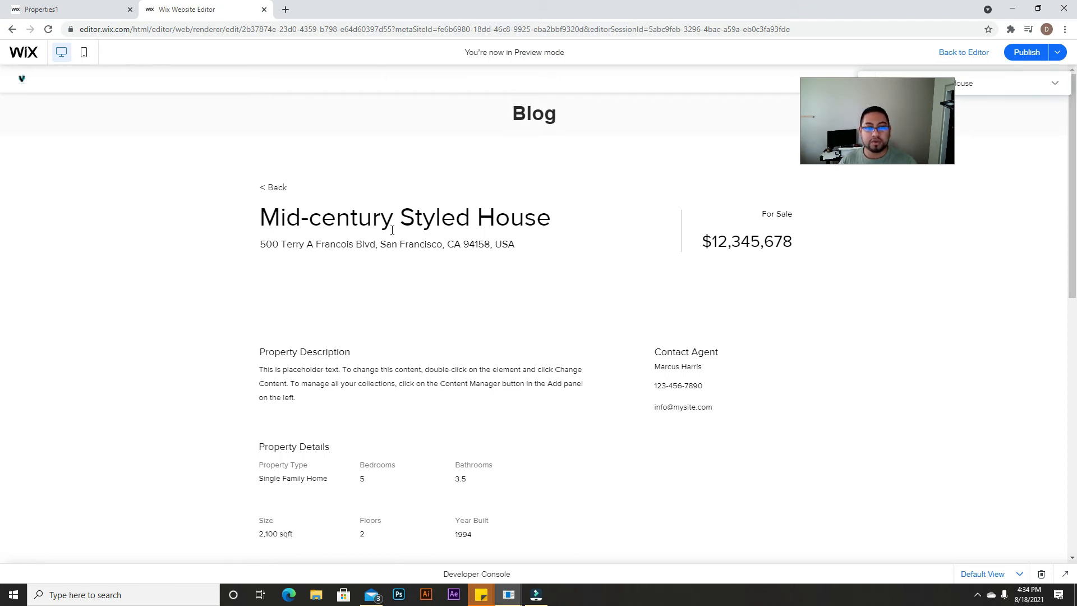
click(273, 188)
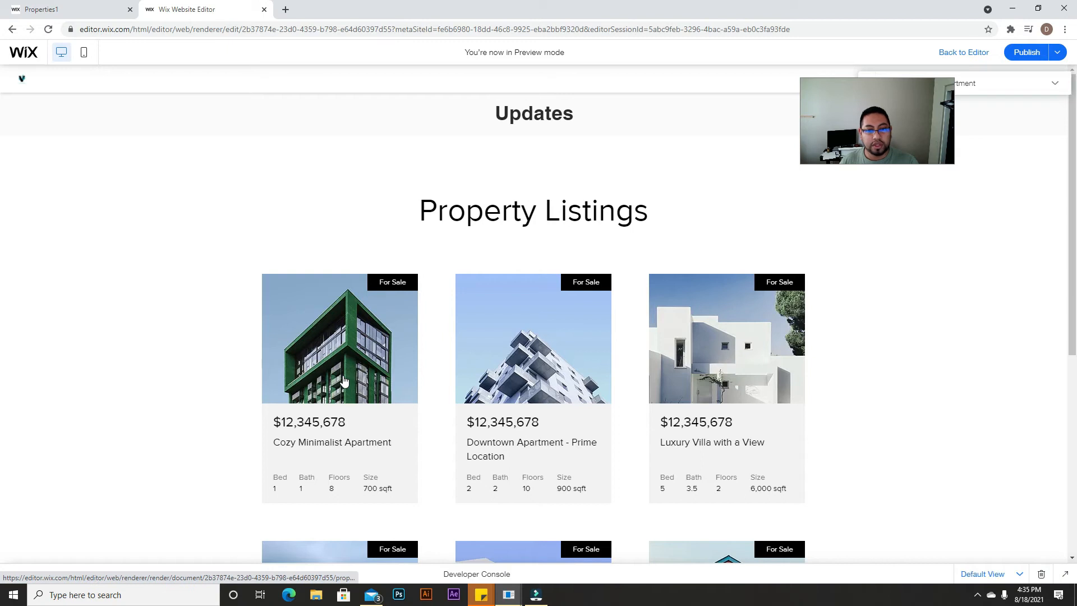
click(345, 381)
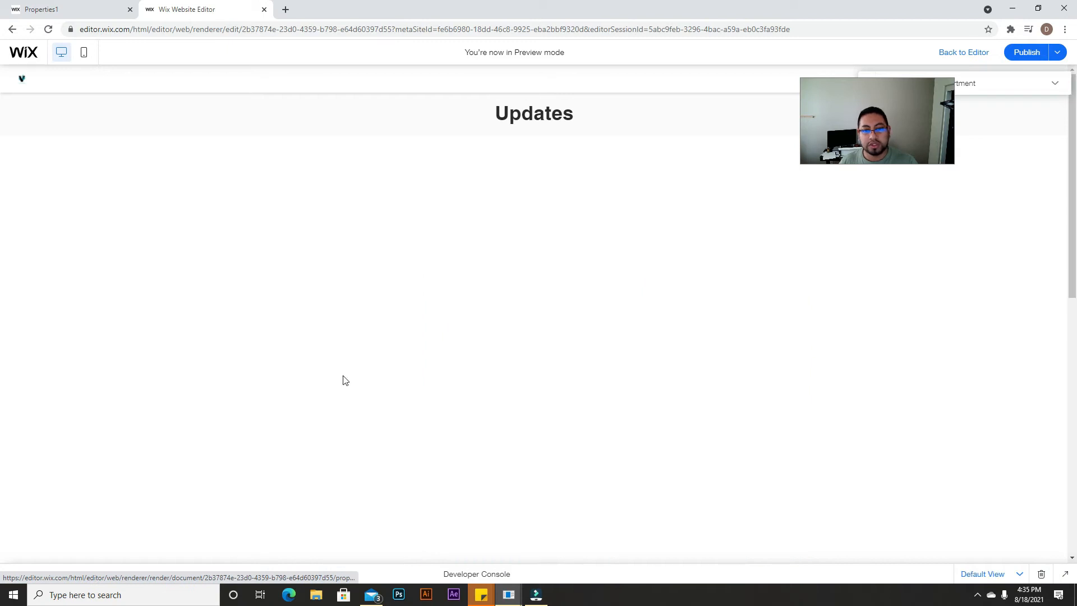
scroll(453, 313, down, 2)
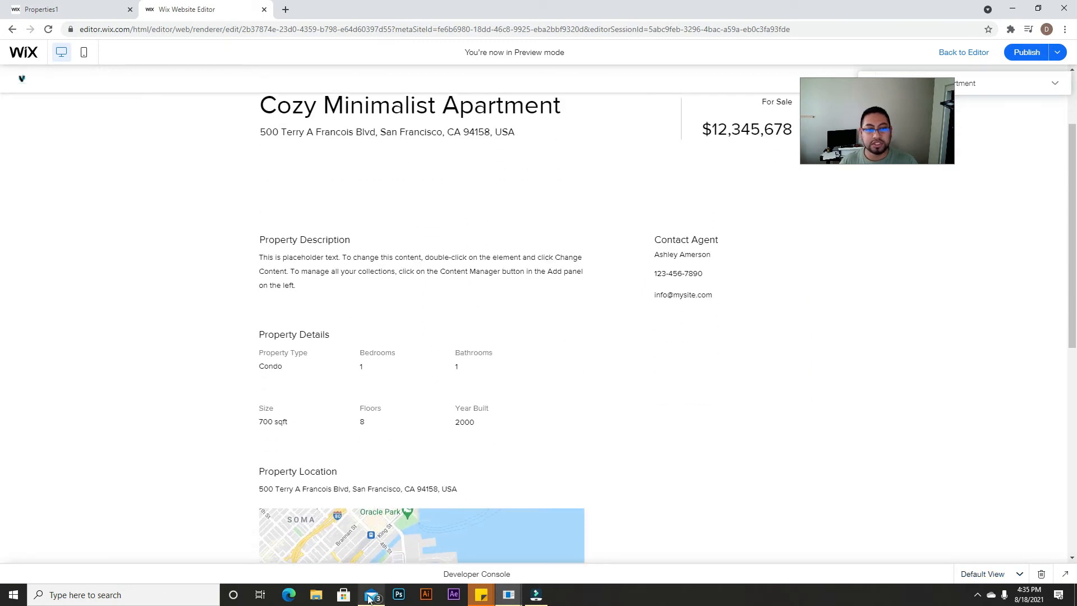
scroll(403, 488, up, 2)
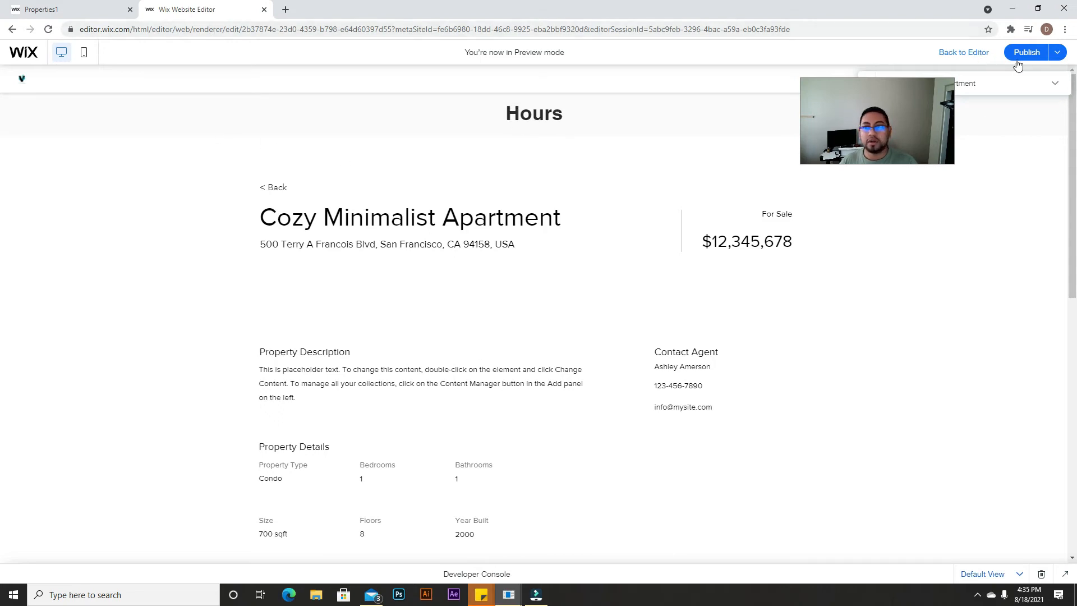
click(962, 51)
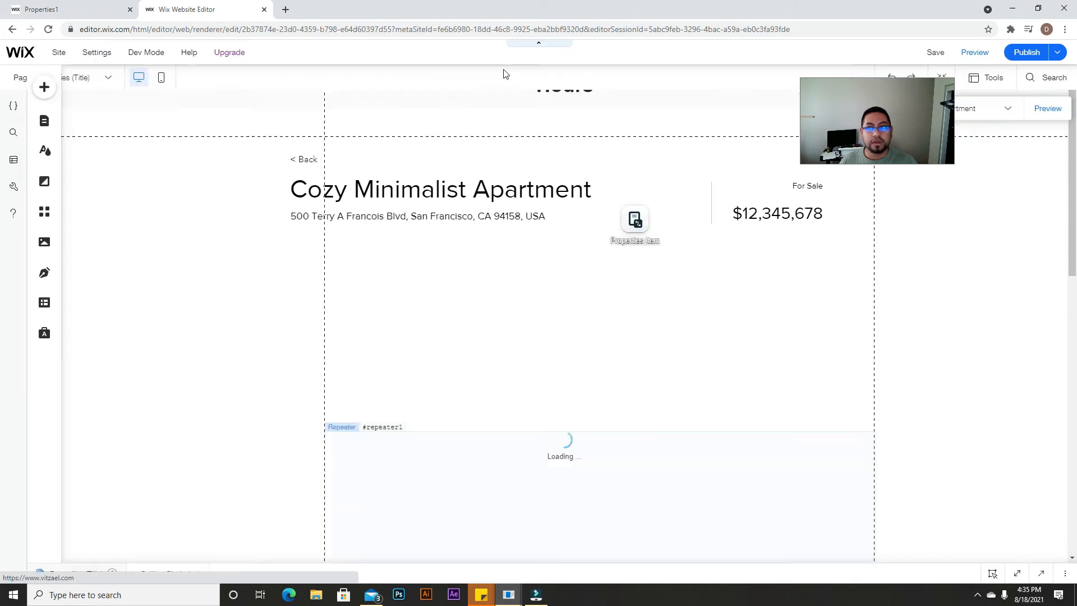
Step: Choose HOME from the Site Menu under Pages & Menu and close the panel
click(45, 145)
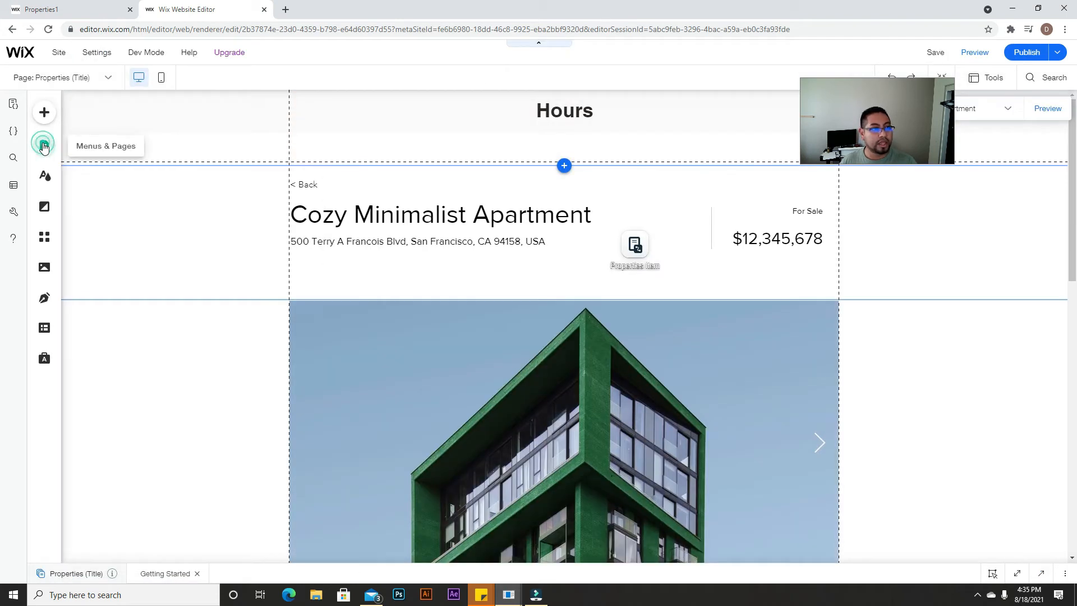
click(102, 137)
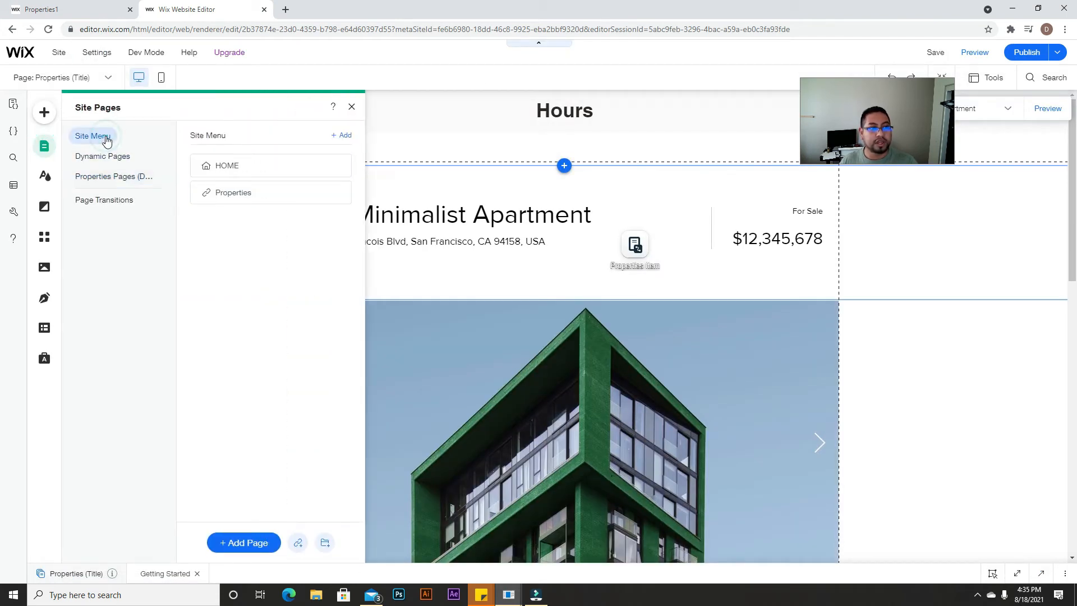
click(253, 163)
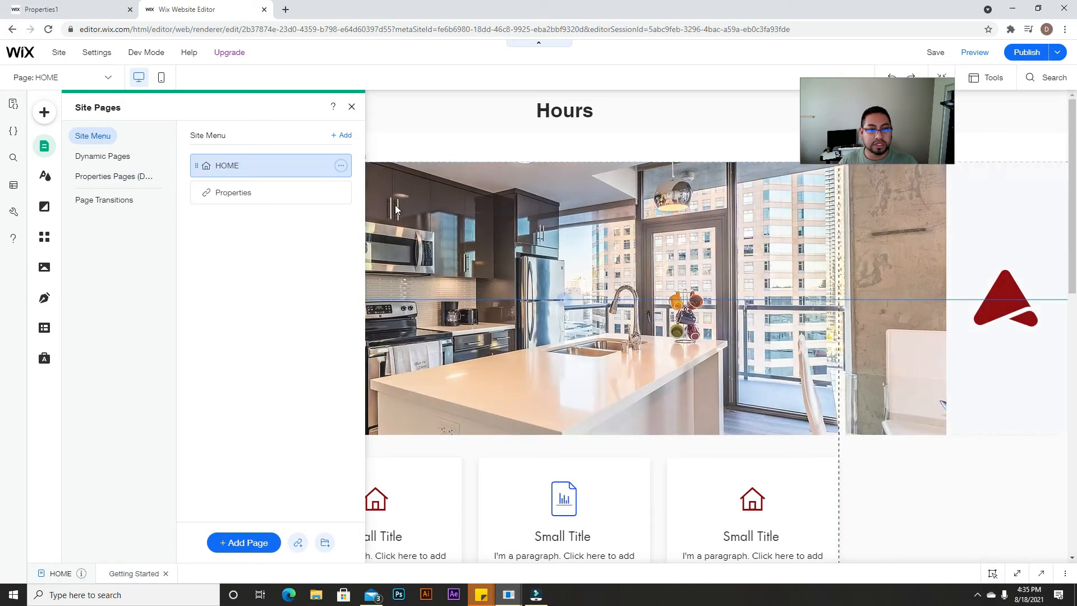
click(352, 108)
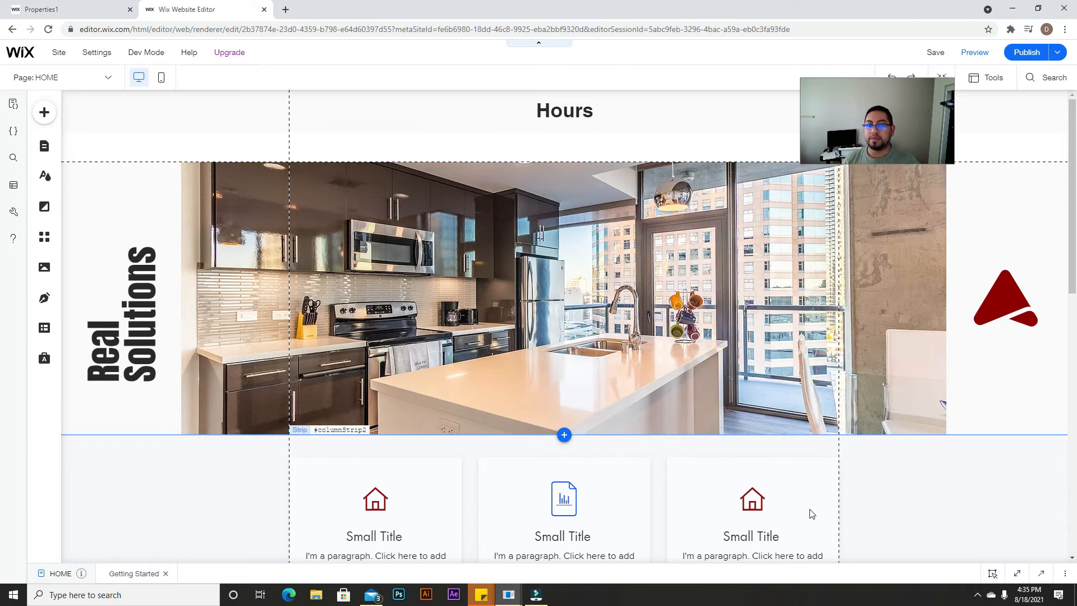
scroll(819, 480, down, 3)
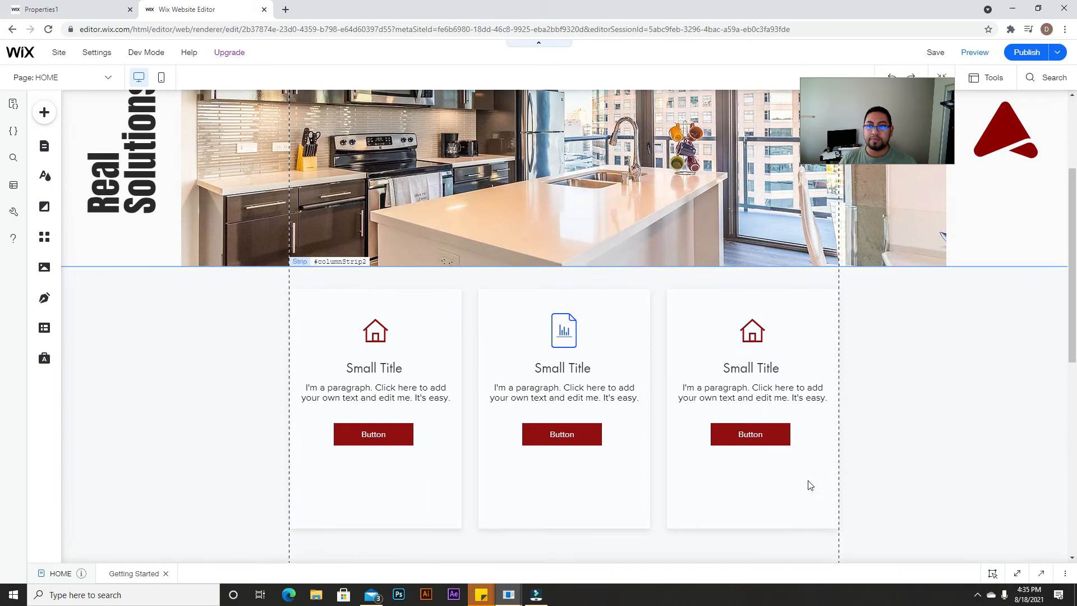
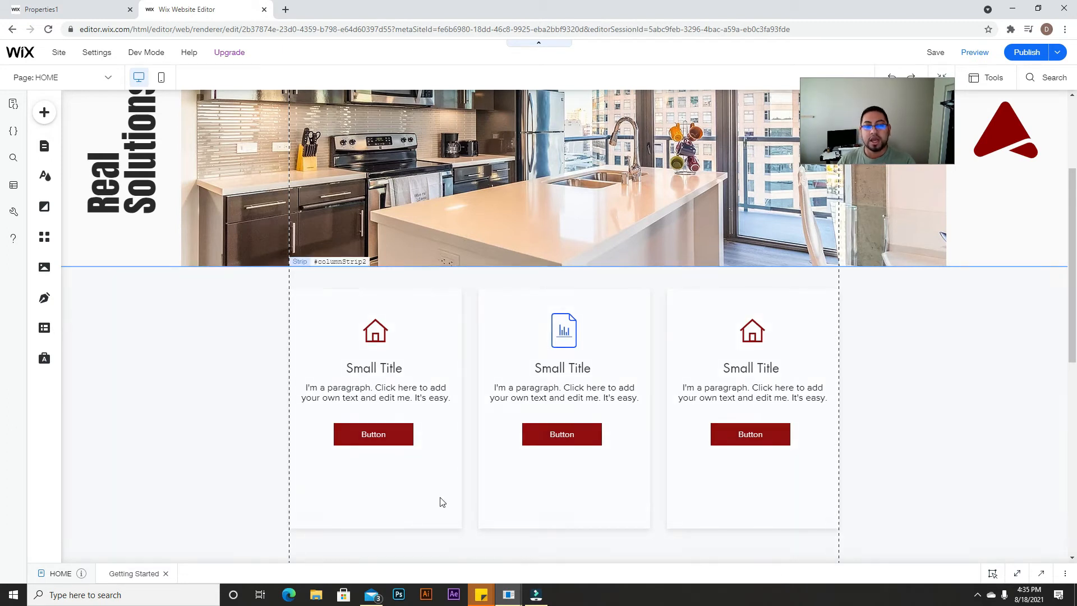
Step: Add a themed button centred under the property cards and label it More Listings
scroll(443, 502, down, 8)
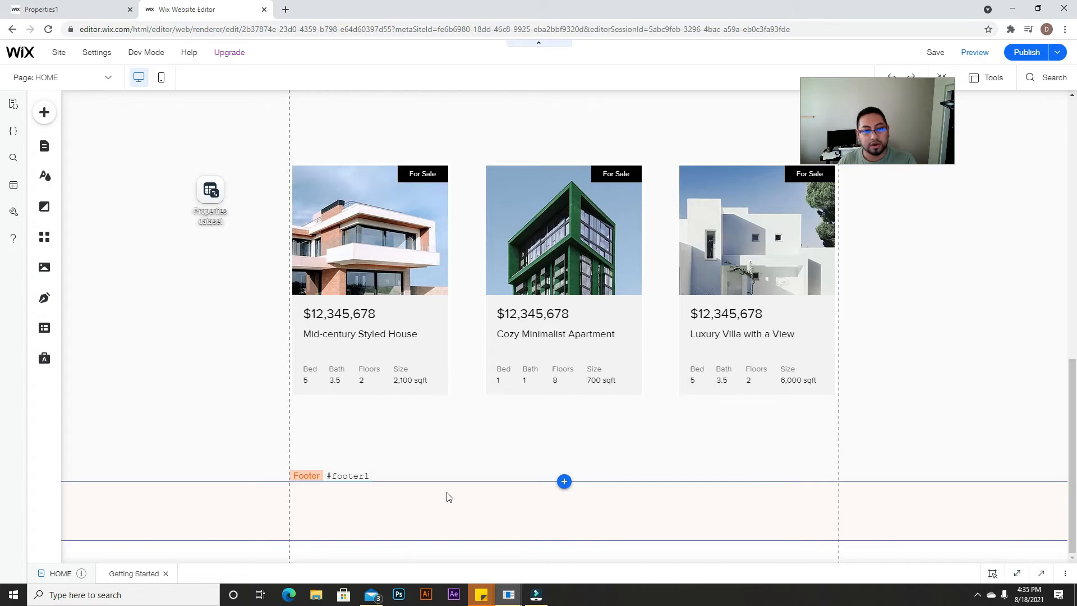
scroll(687, 384, up, 1)
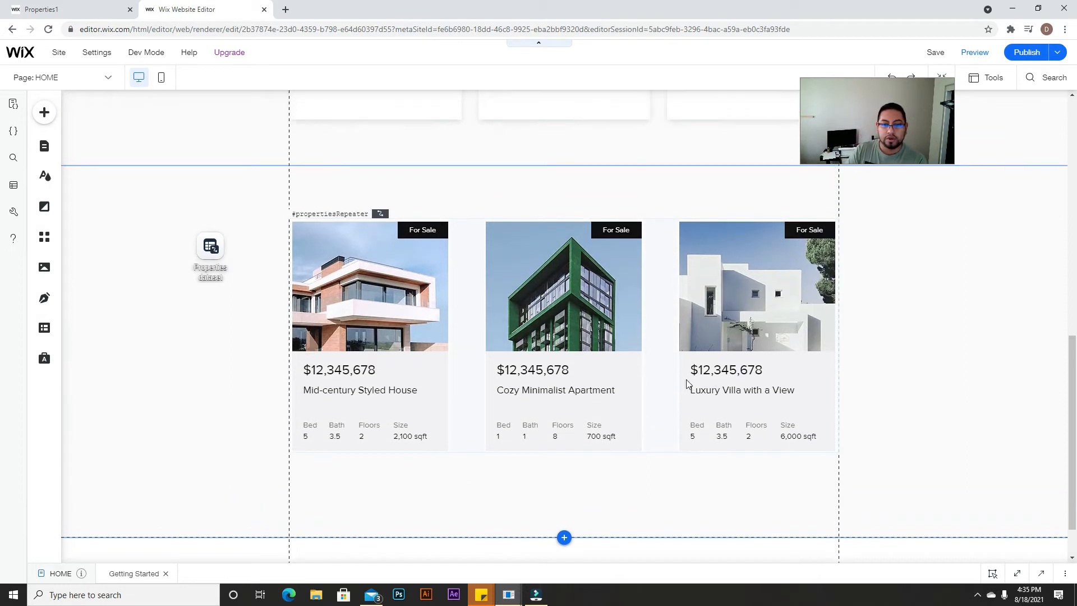
scroll(631, 331, up, 1)
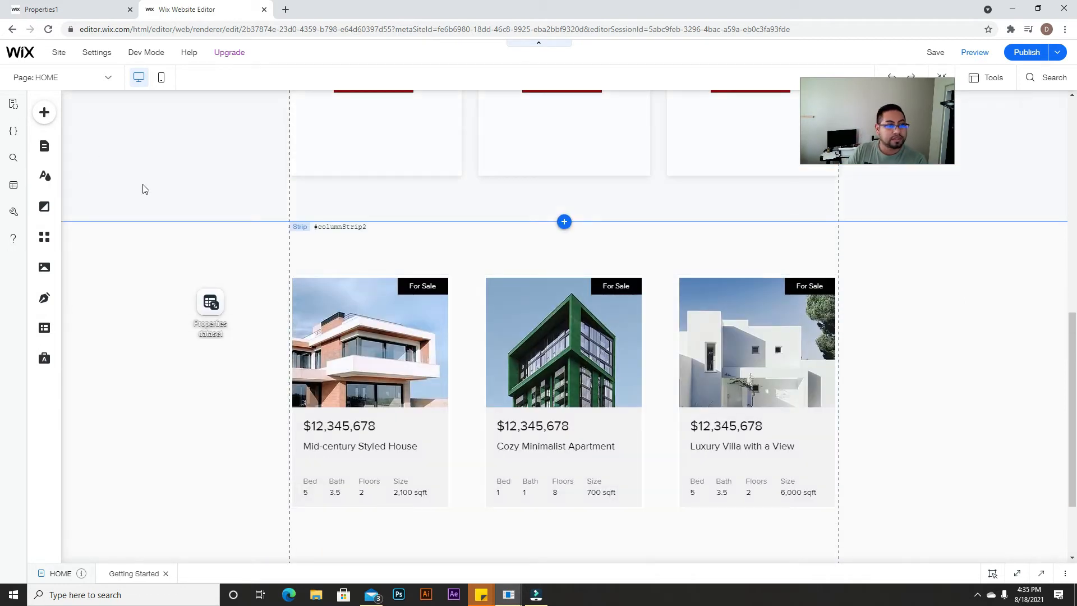
click(43, 114)
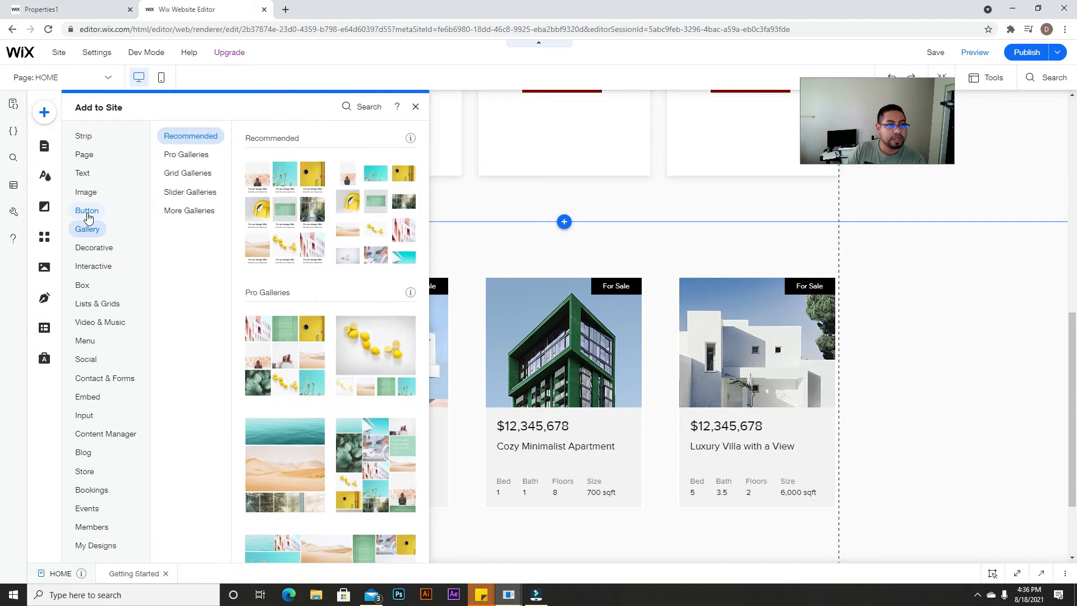
mouse_move(86, 211)
drag(316, 179, 577, 539)
scroll(604, 486, down, 2)
drag(564, 439, 561, 441)
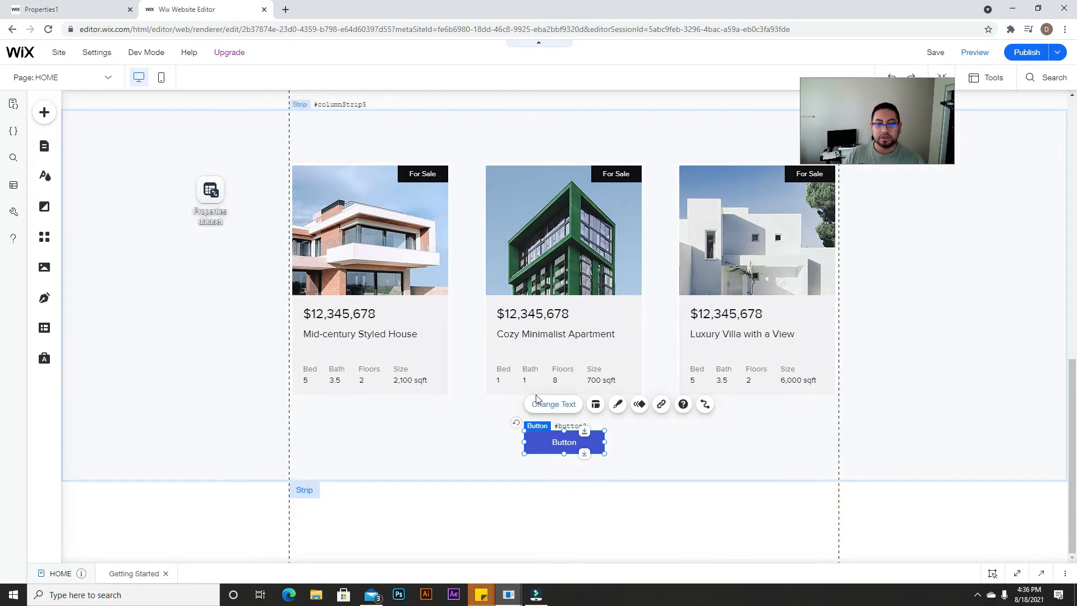
click(551, 406)
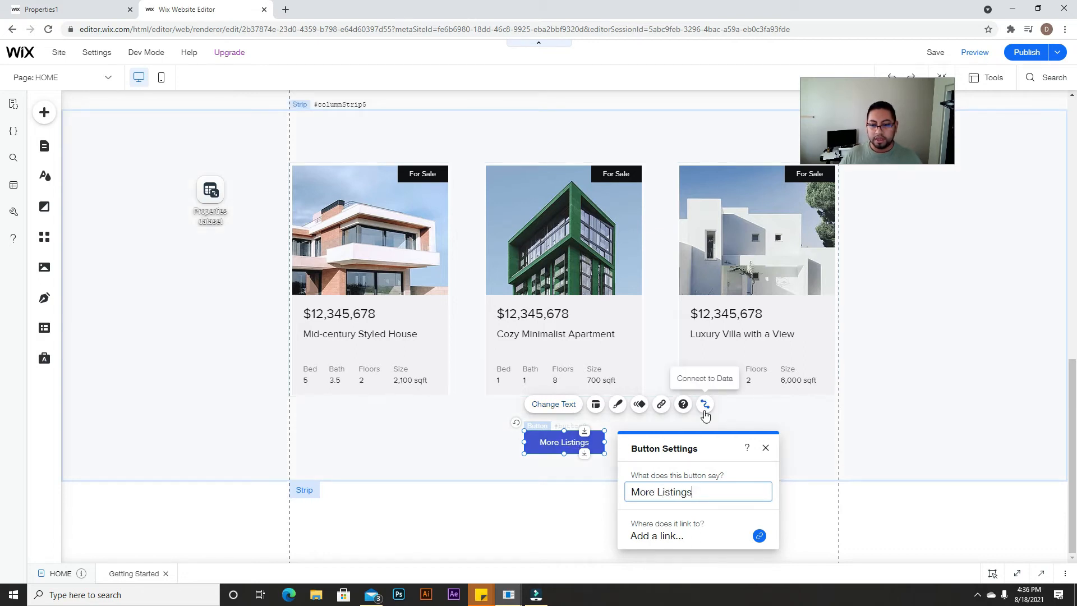
click(765, 449)
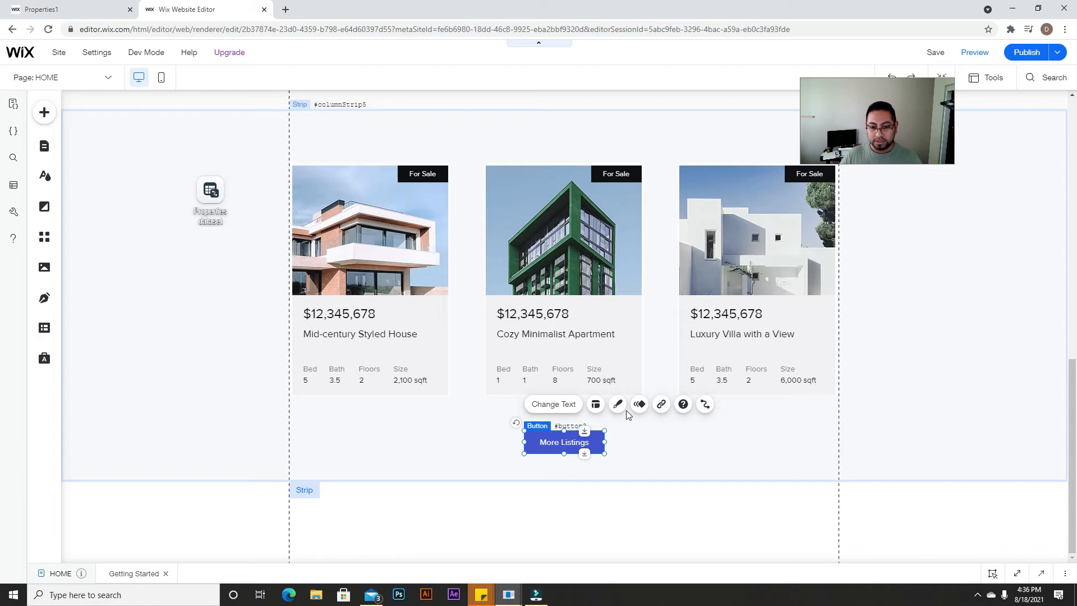
Step: Link the button to the Properties (All) (Dynamic) page and preview the site
click(661, 405)
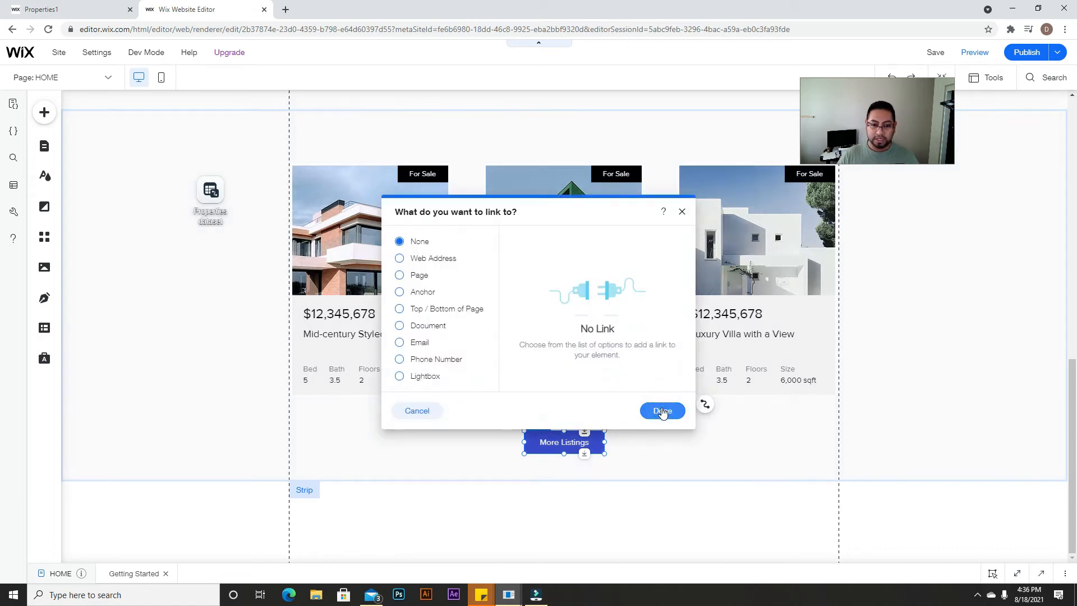
click(416, 276)
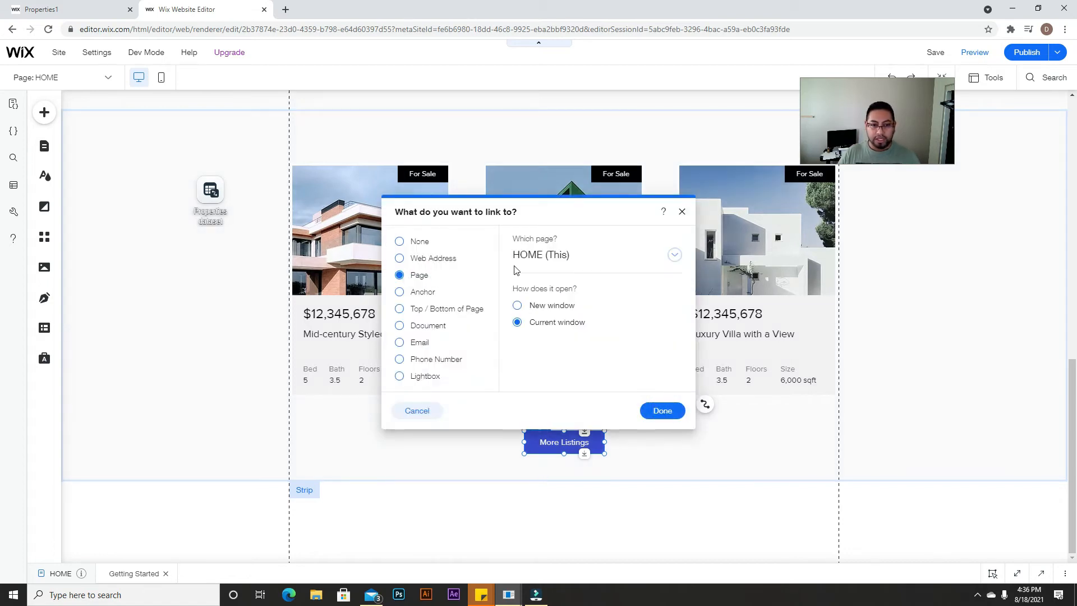
click(628, 268)
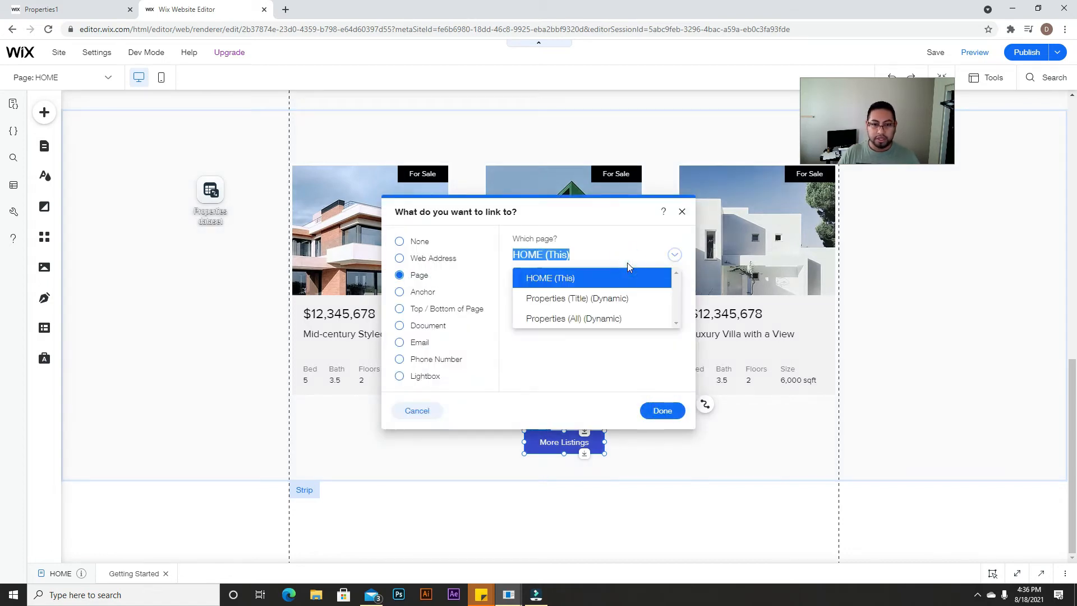
click(577, 319)
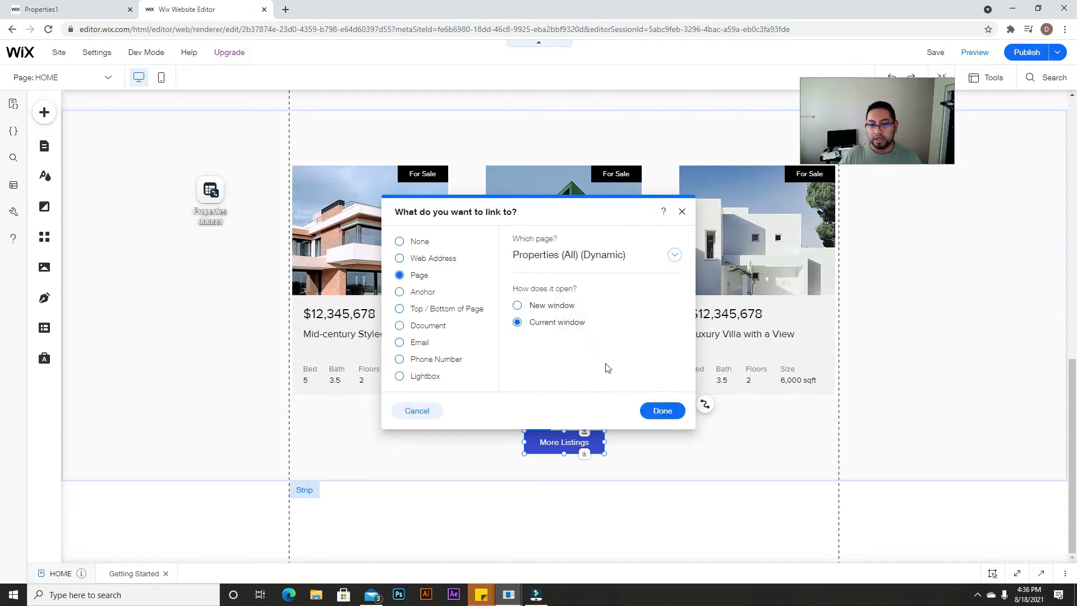
click(673, 411)
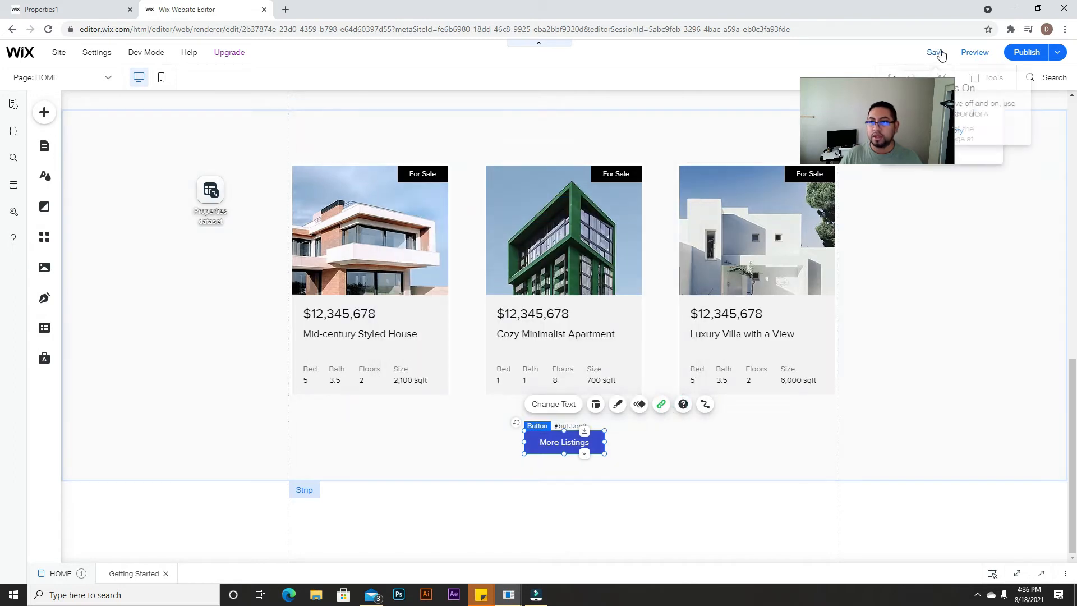
click(974, 52)
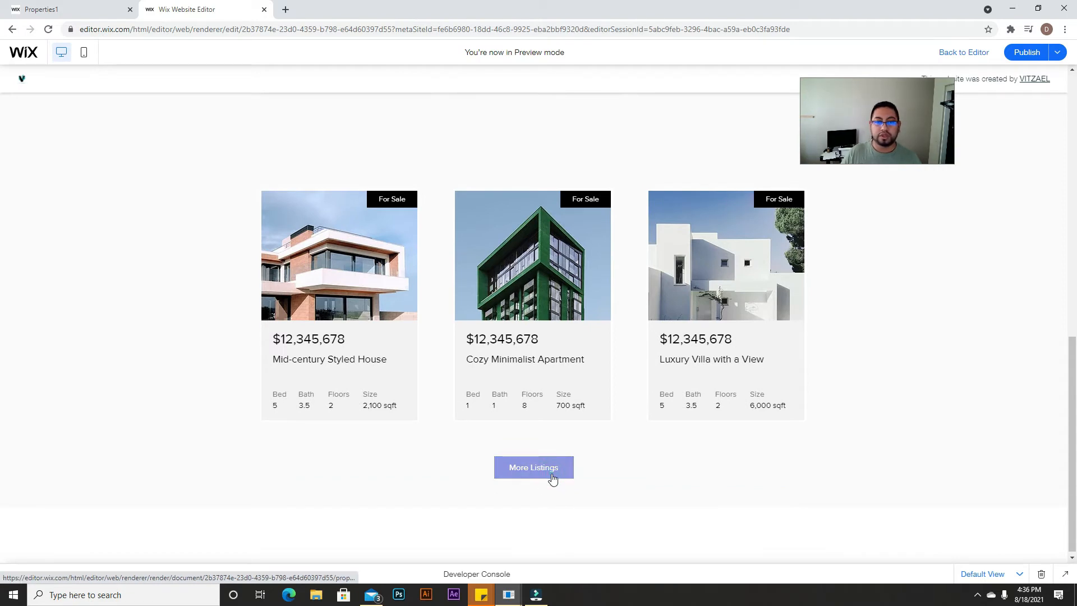
Step: Confirm More Listings opens the Property Listings page, then show the HOME and Properties pages in the Site Menu
click(519, 485)
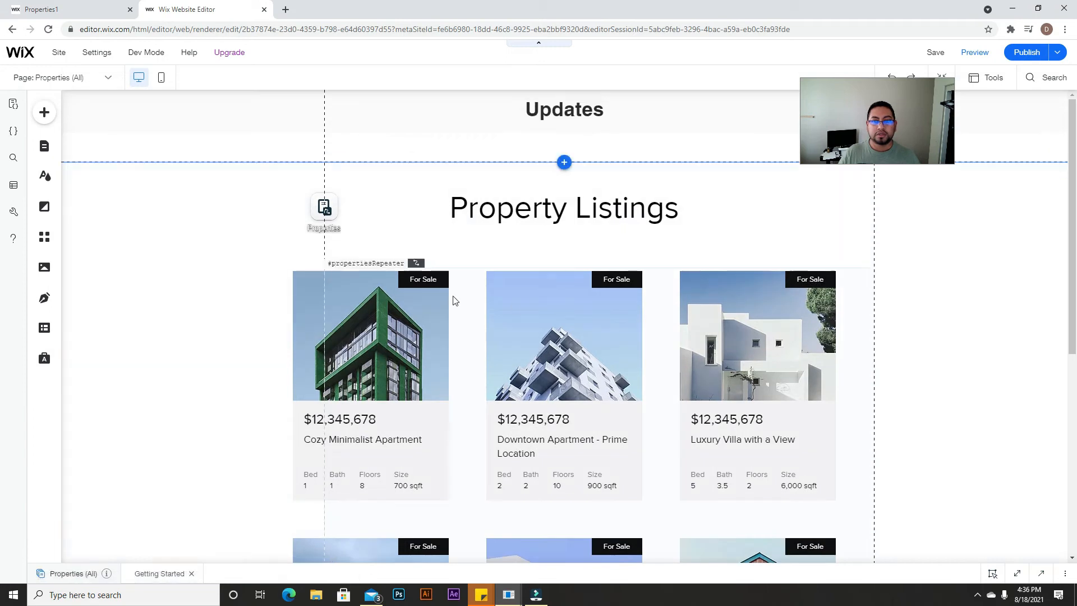
click(44, 146)
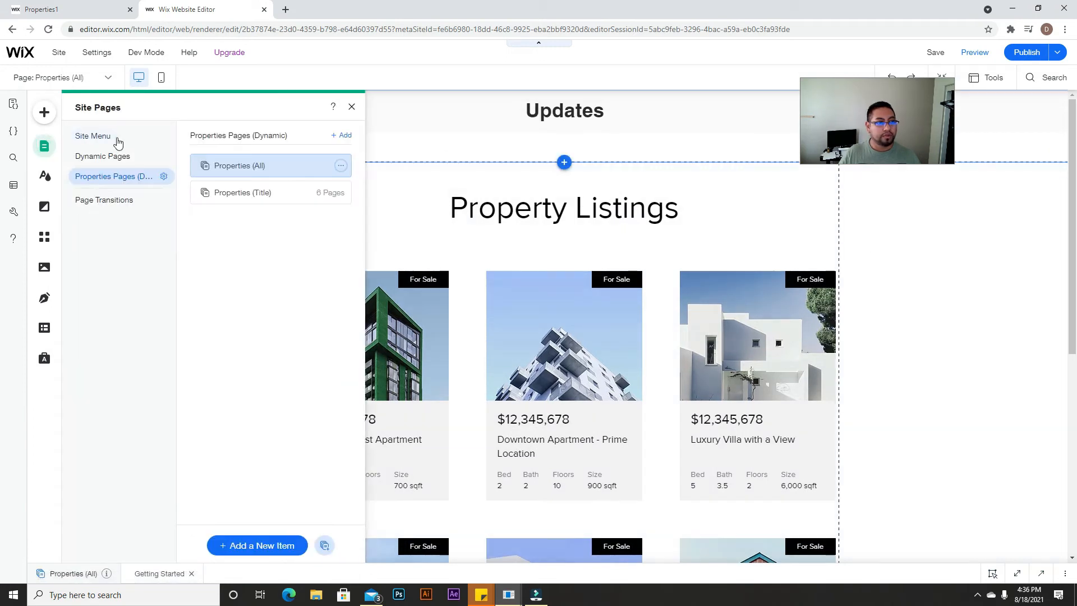
click(117, 140)
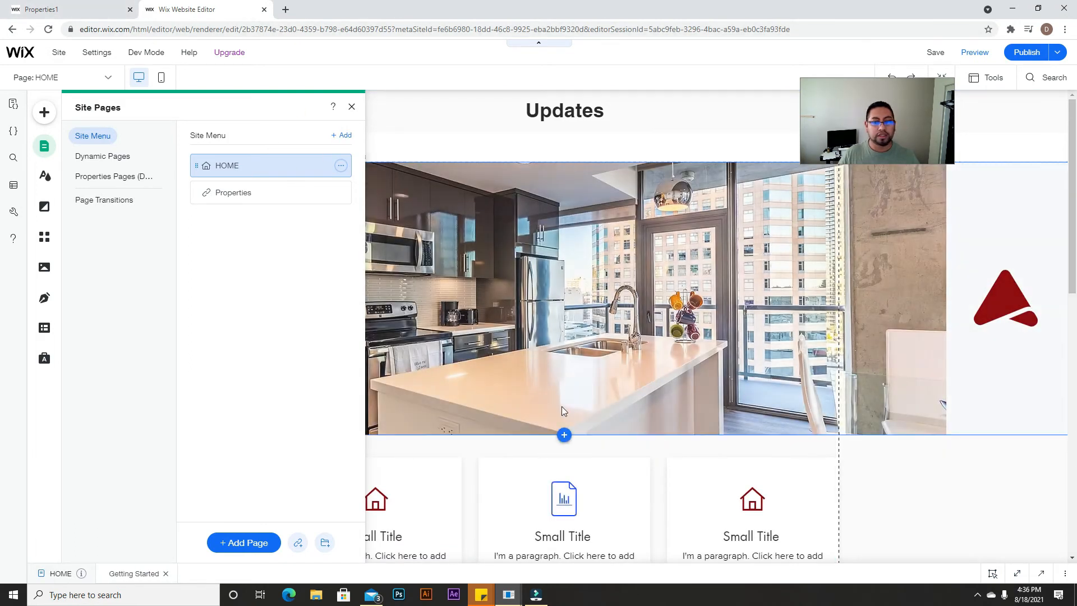
scroll(864, 452, down, 7)
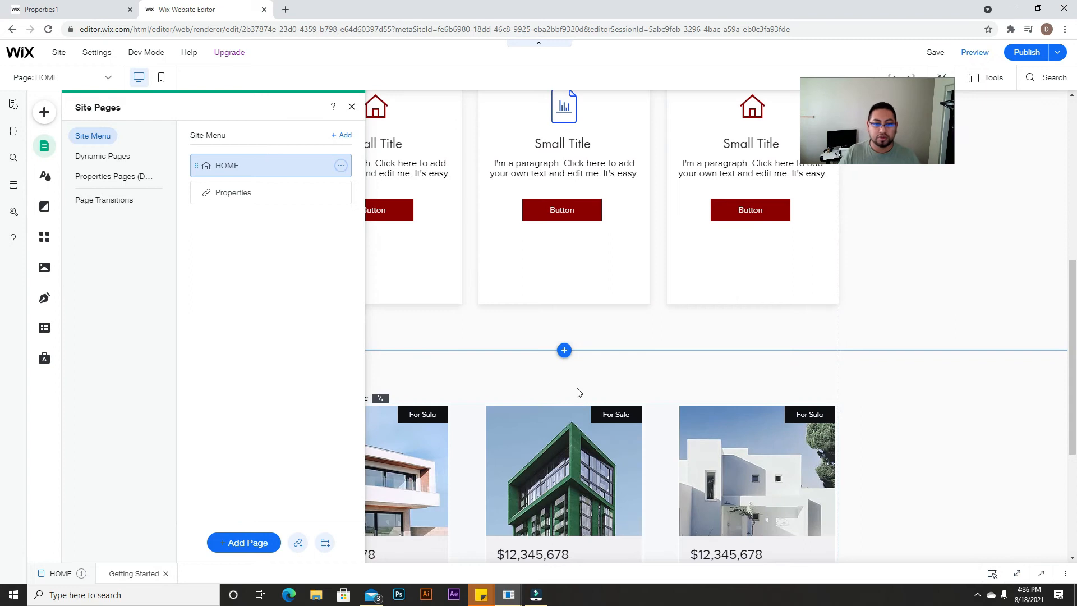
Step: Copy the intro paragraph under Our Listings from the live site's home page, then return to the editor
click(65, 8)
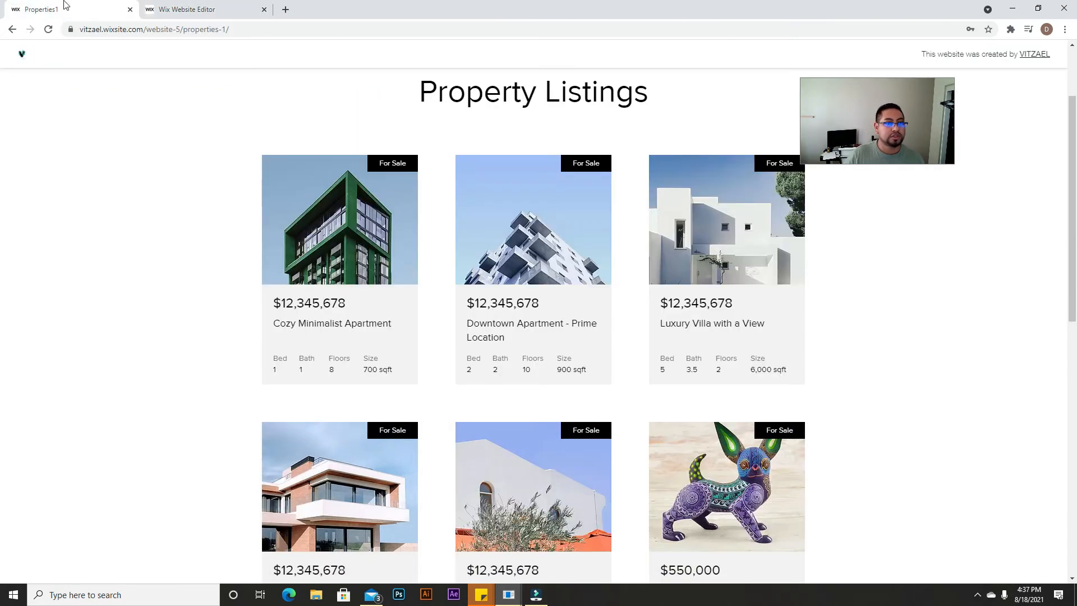
scroll(586, 235, up, 2)
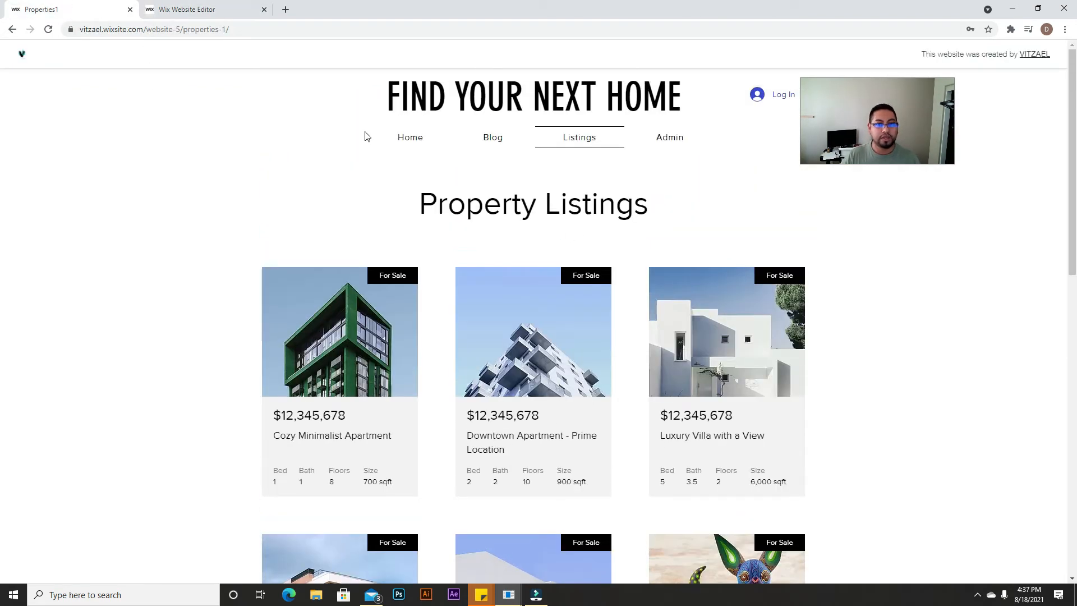
click(412, 139)
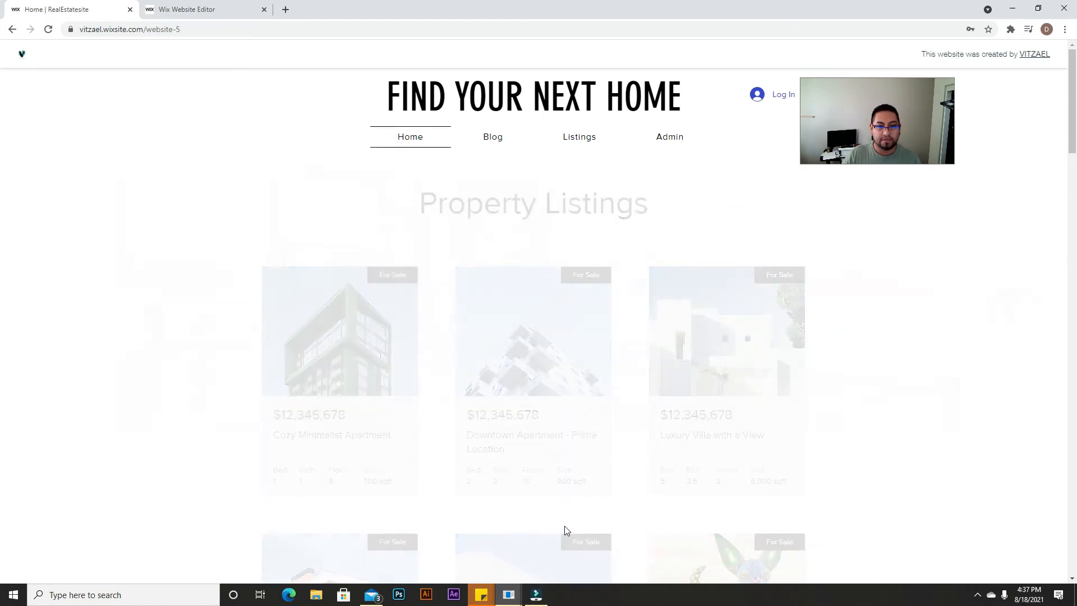
scroll(559, 531, down, 10)
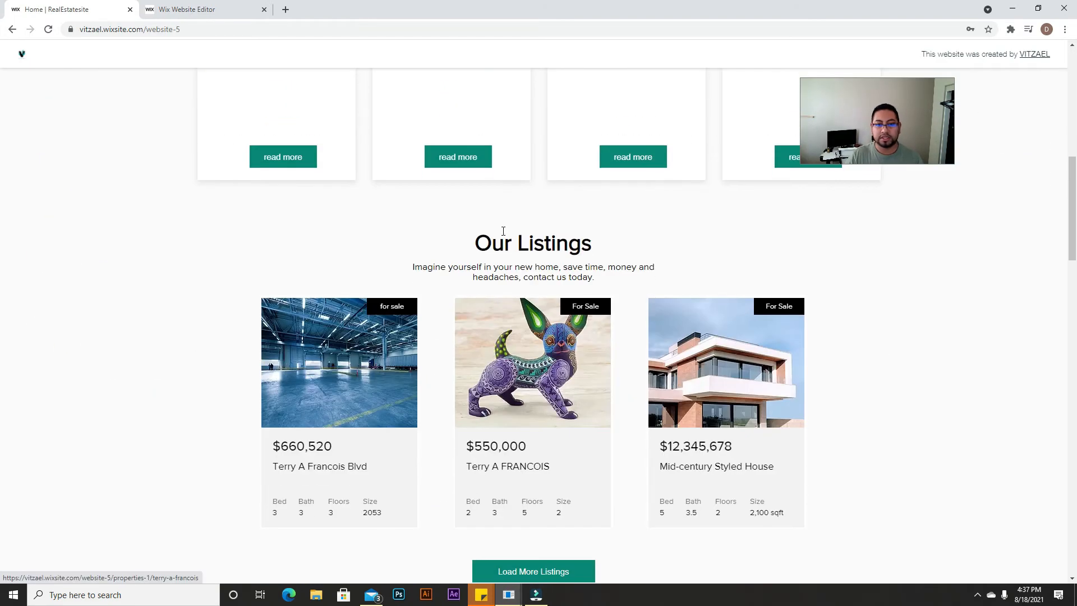
drag(613, 285, 411, 269)
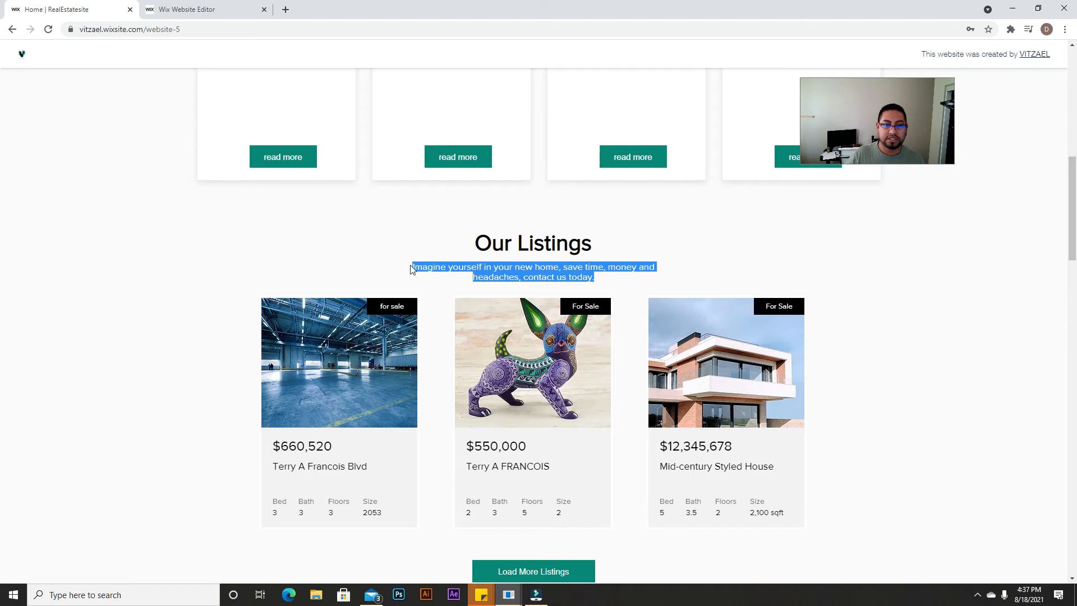
right_click(517, 277)
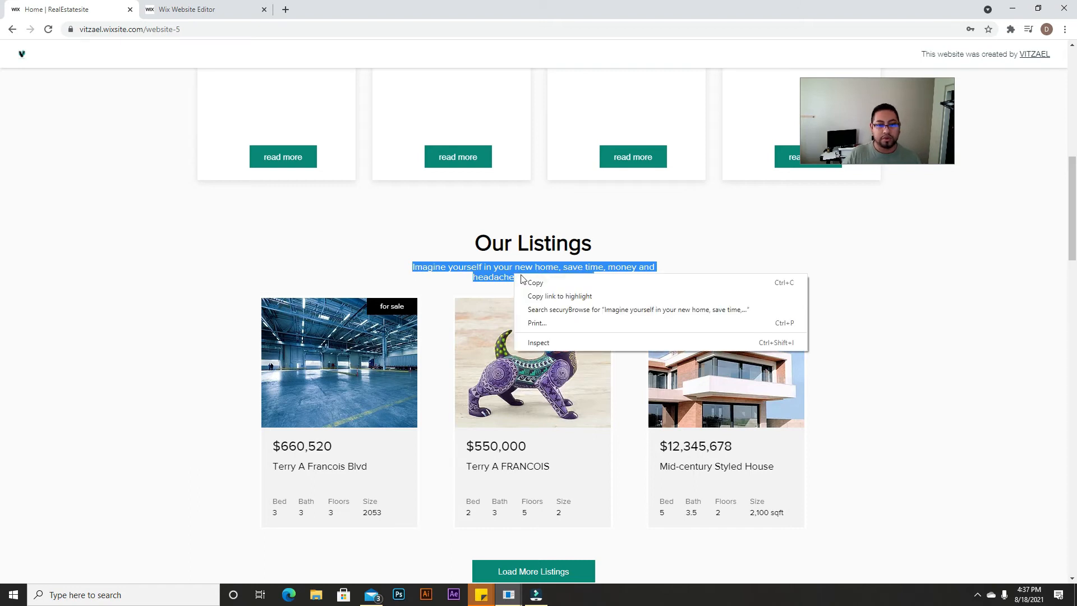
click(539, 282)
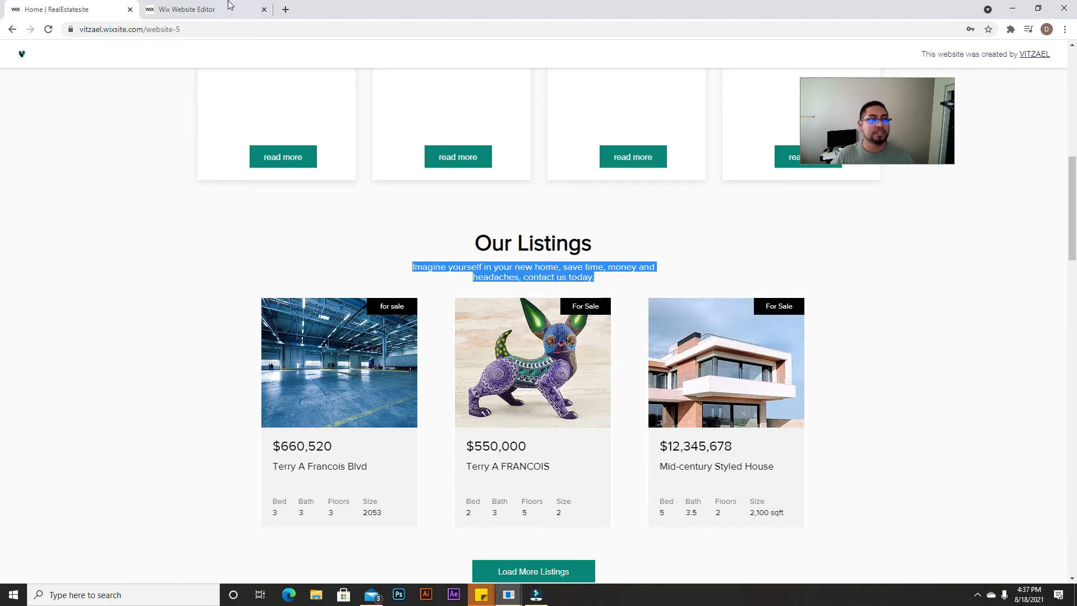
click(228, 5)
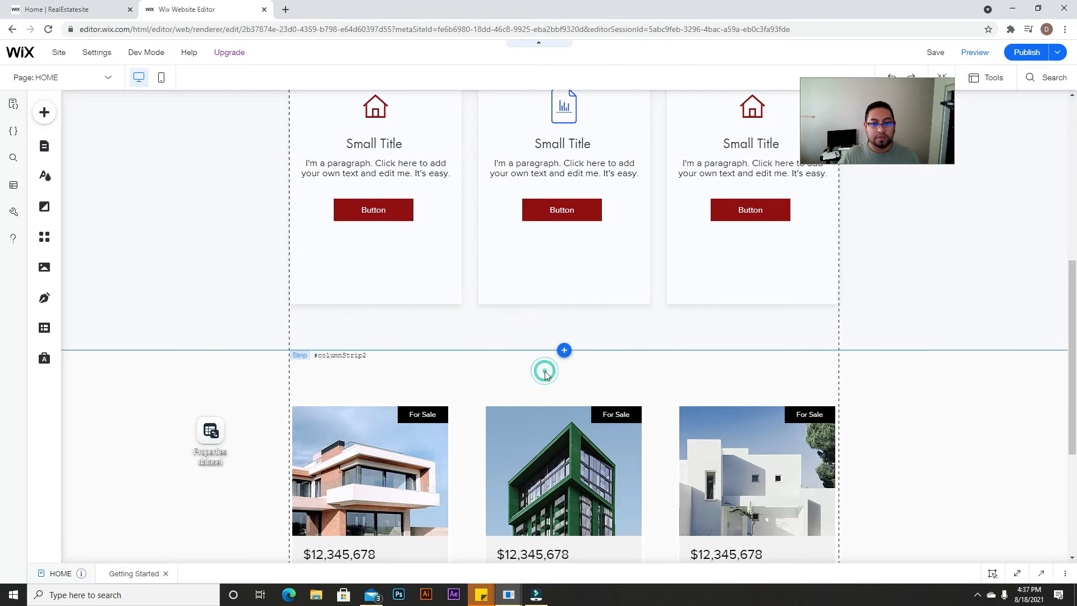
Step: Move the property cards down and add a widened 'Our Listings' heading above them
click(545, 372)
scroll(562, 208, down, 4)
click(566, 195)
drag(622, 175, 627, 220)
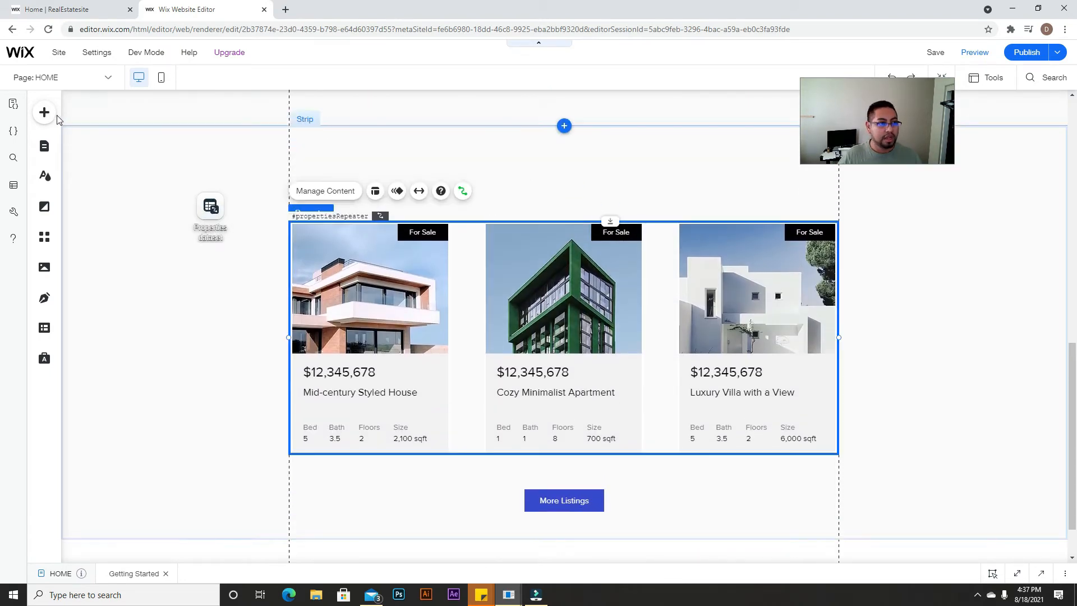
click(45, 114)
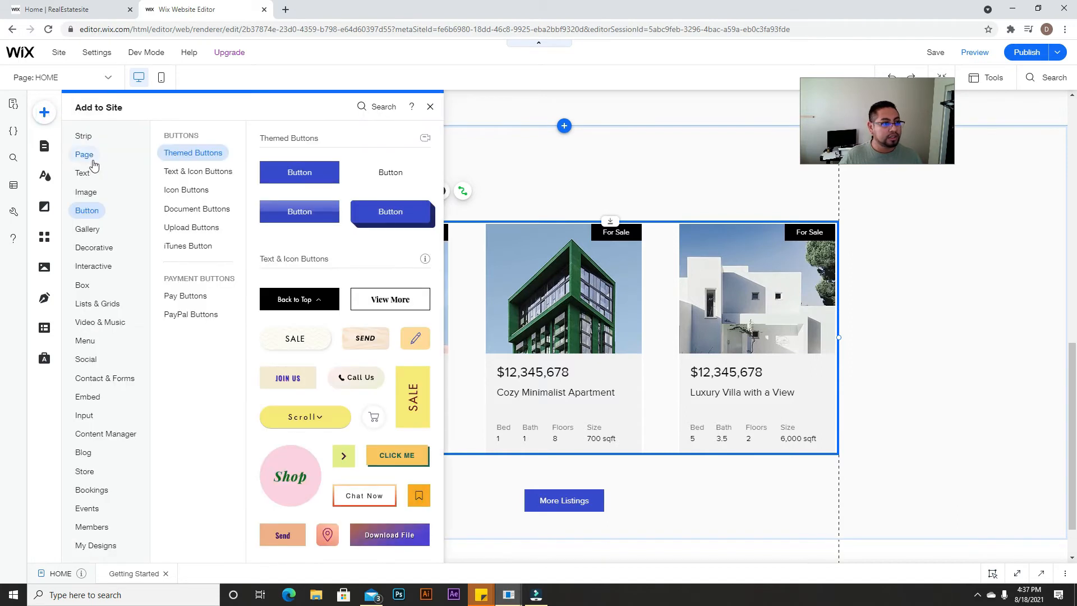
mouse_move(85, 173)
drag(563, 183, 569, 162)
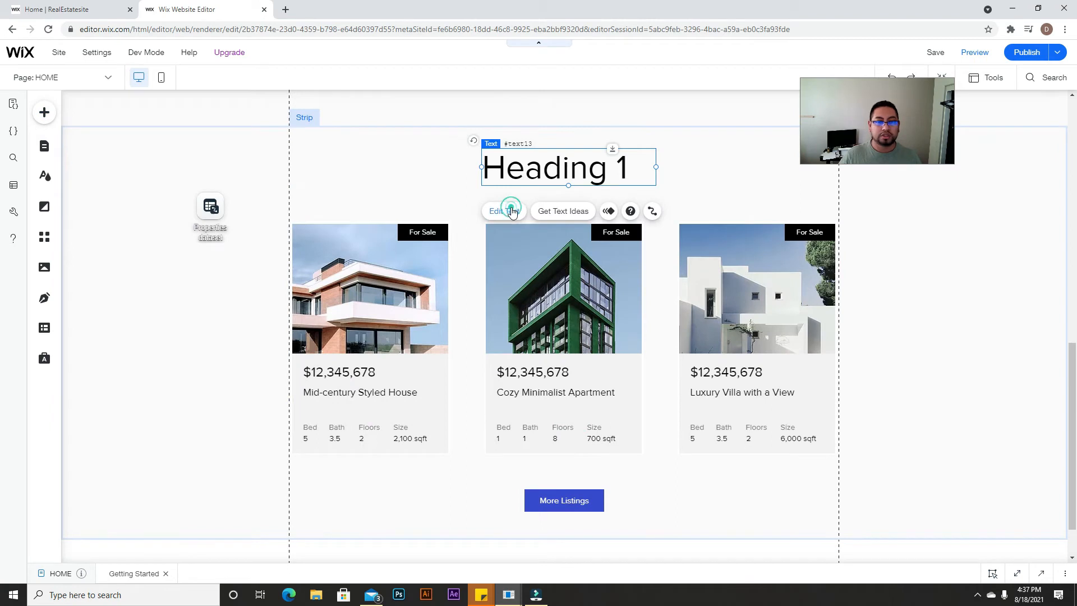
click(512, 211)
text(O)
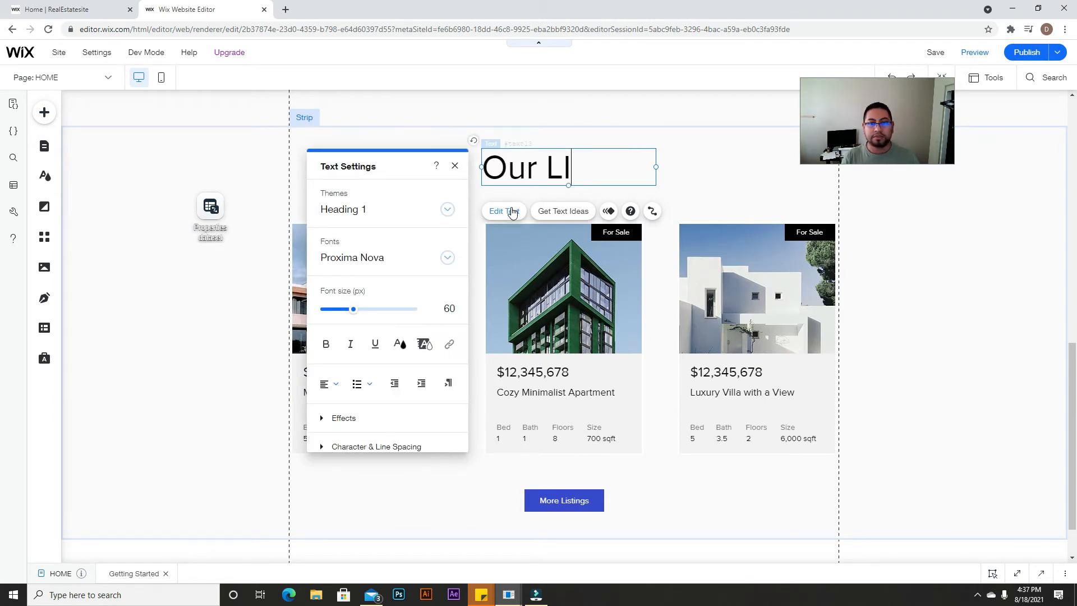
text(ur Listings)
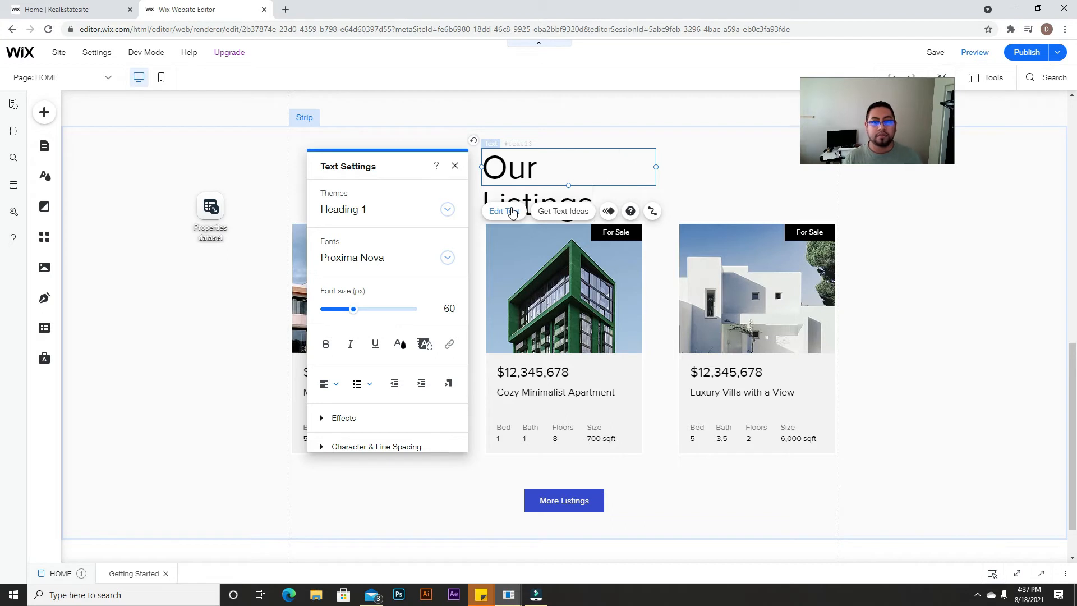
drag(656, 184, 697, 180)
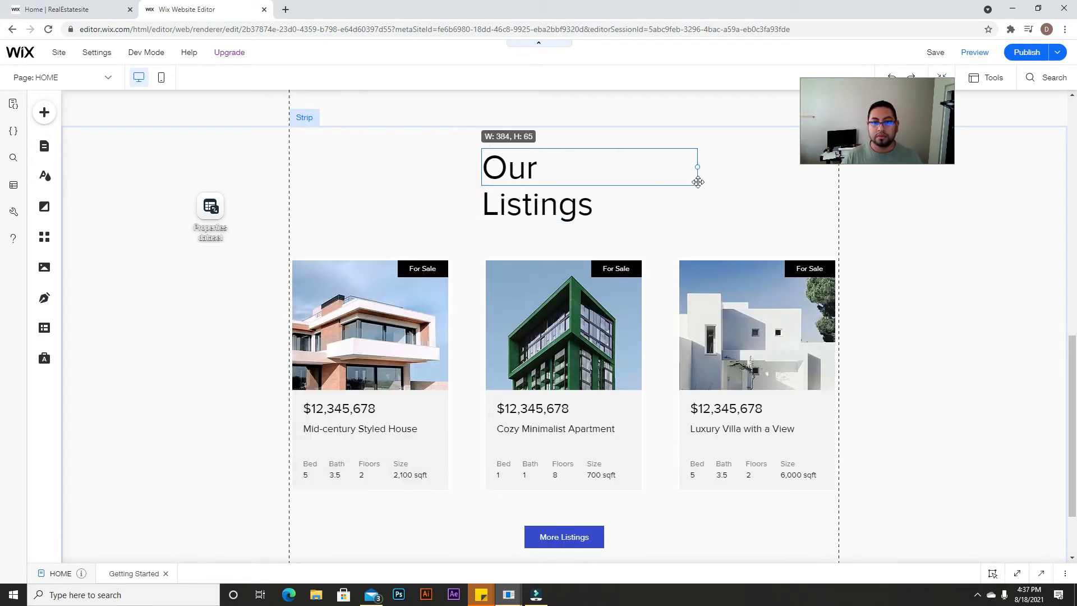
Step: Set the Our Listings heading to 40px, centre-aligned, and centre it in the strip
key(ctrl+a)
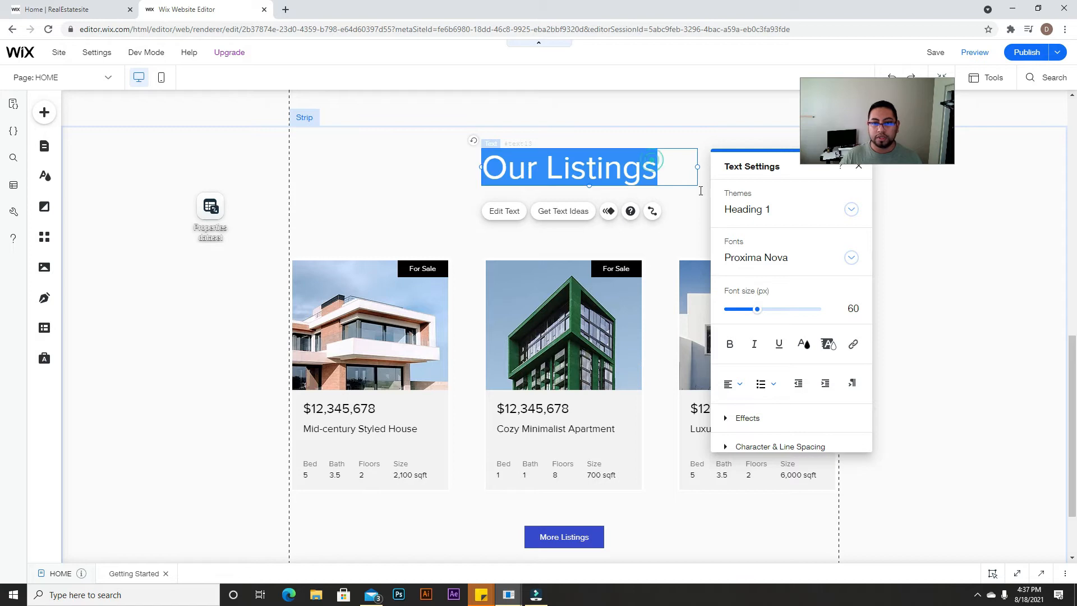
click(856, 312)
text(40)
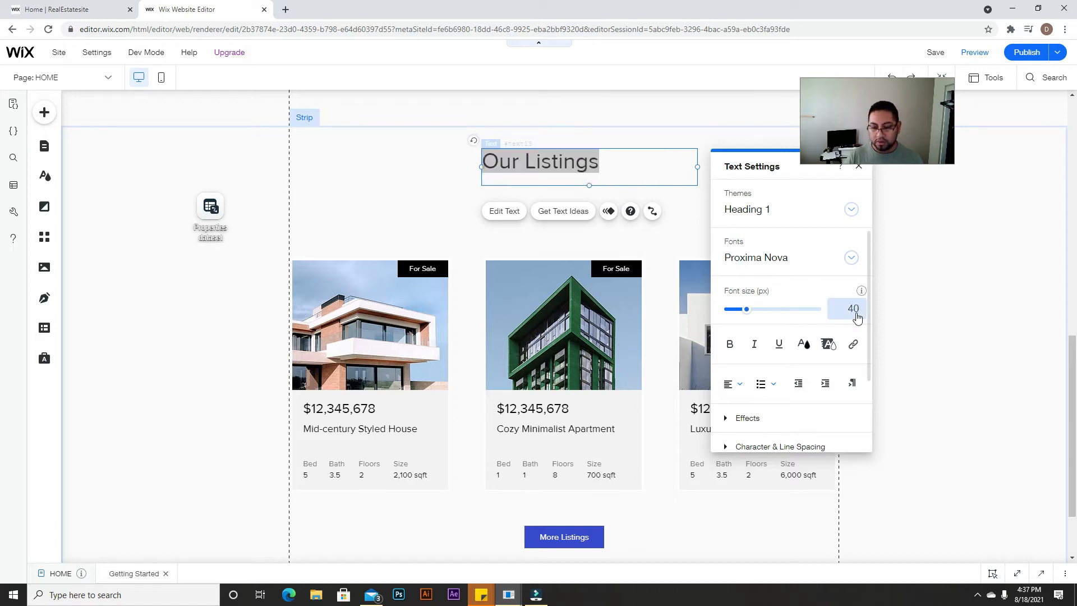
key(Return)
click(733, 386)
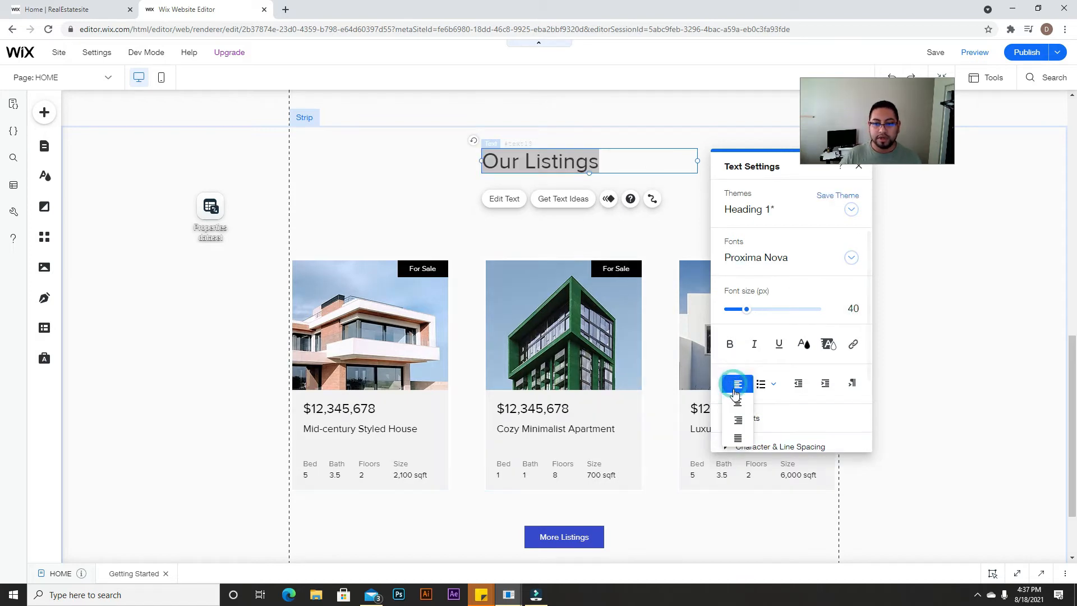
click(732, 399)
click(641, 241)
drag(622, 167, 566, 161)
Step: Add a paragraph under the heading with the pasted tagline, centre-aligned and widened
click(44, 112)
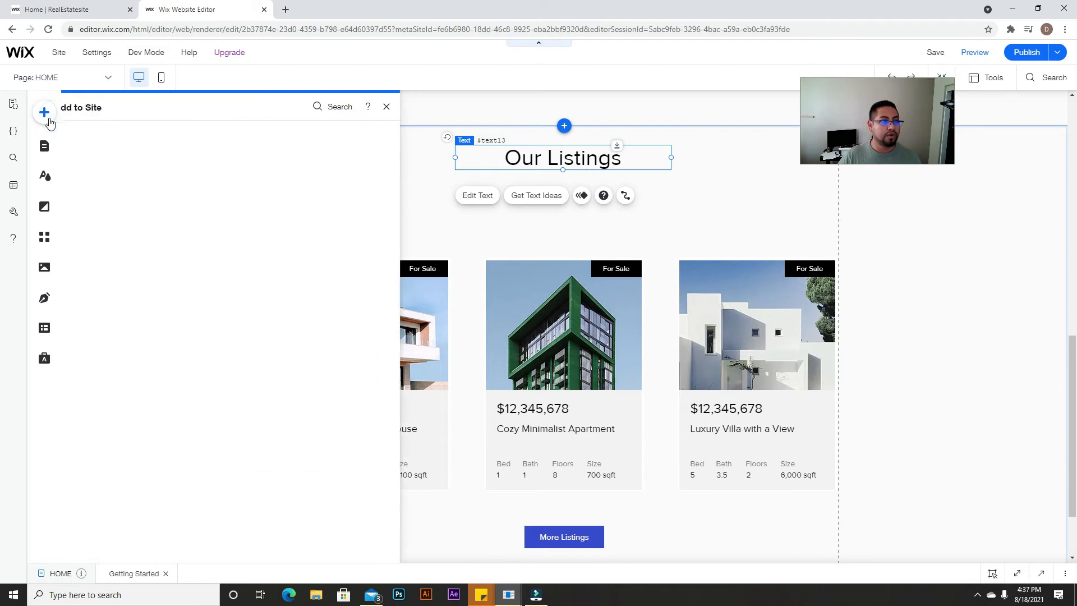
drag(337, 325, 569, 181)
double_click(569, 180)
key(ctrl+v)
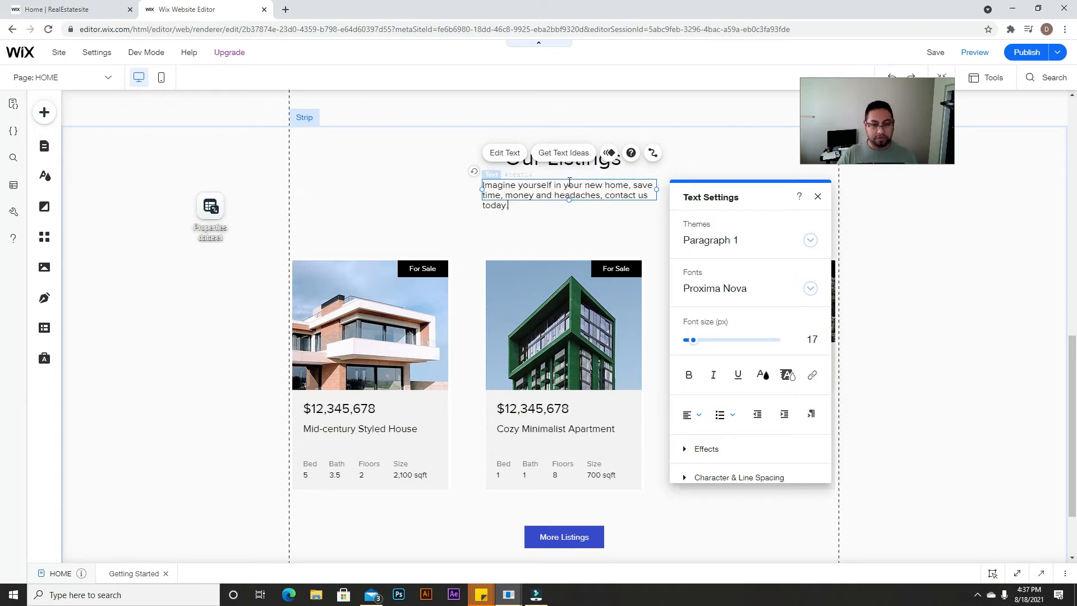
click(692, 415)
click(694, 433)
click(597, 217)
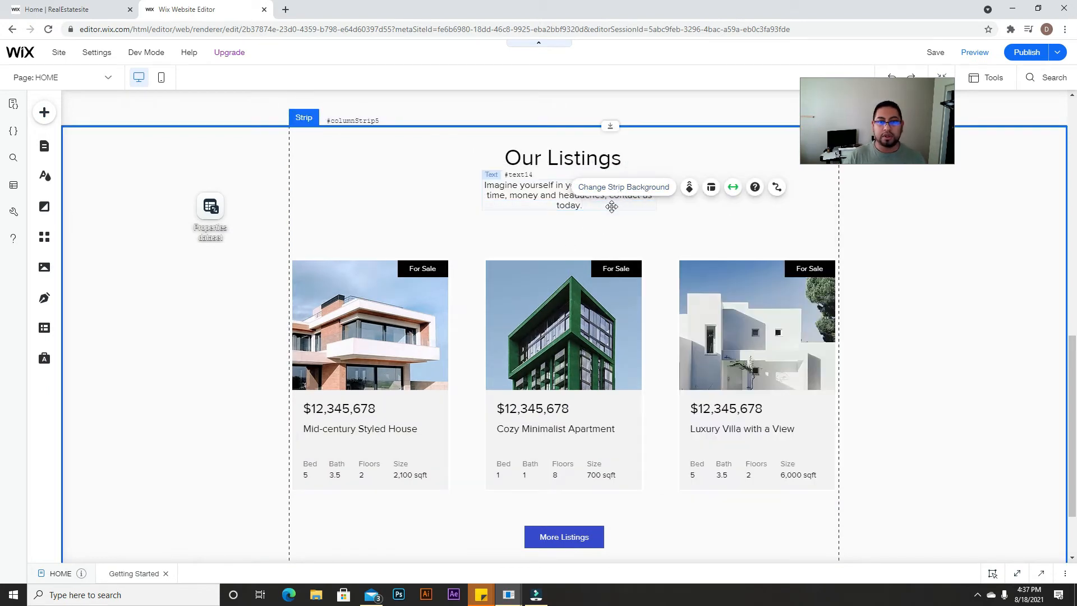
click(647, 198)
drag(656, 195, 606, 190)
click(621, 227)
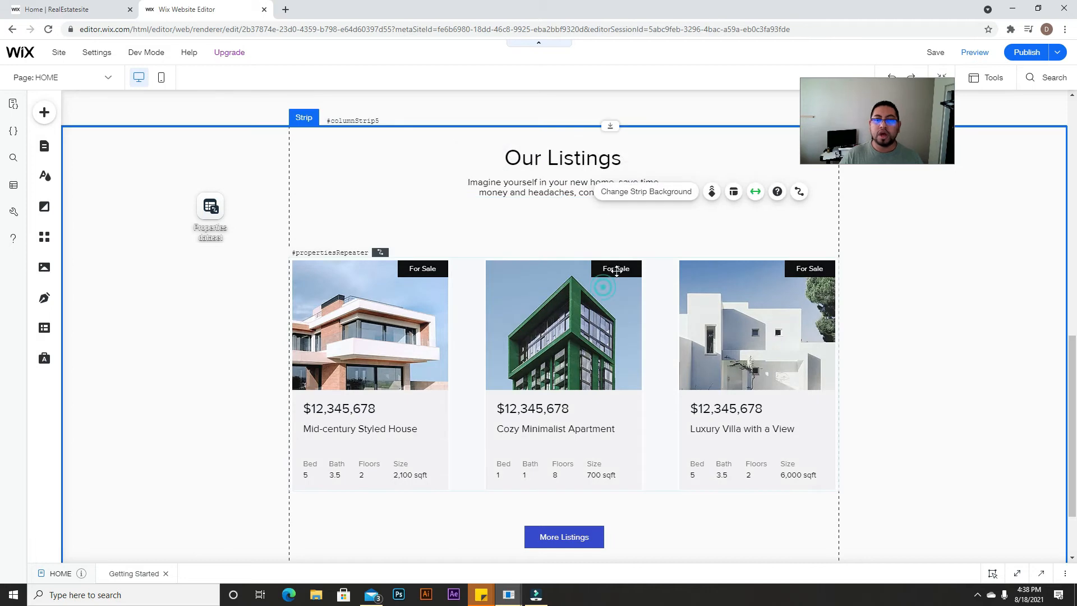
Step: Move the listing cards up beneath the tagline
click(616, 269)
drag(612, 259, 623, 217)
scroll(557, 466, up, 8)
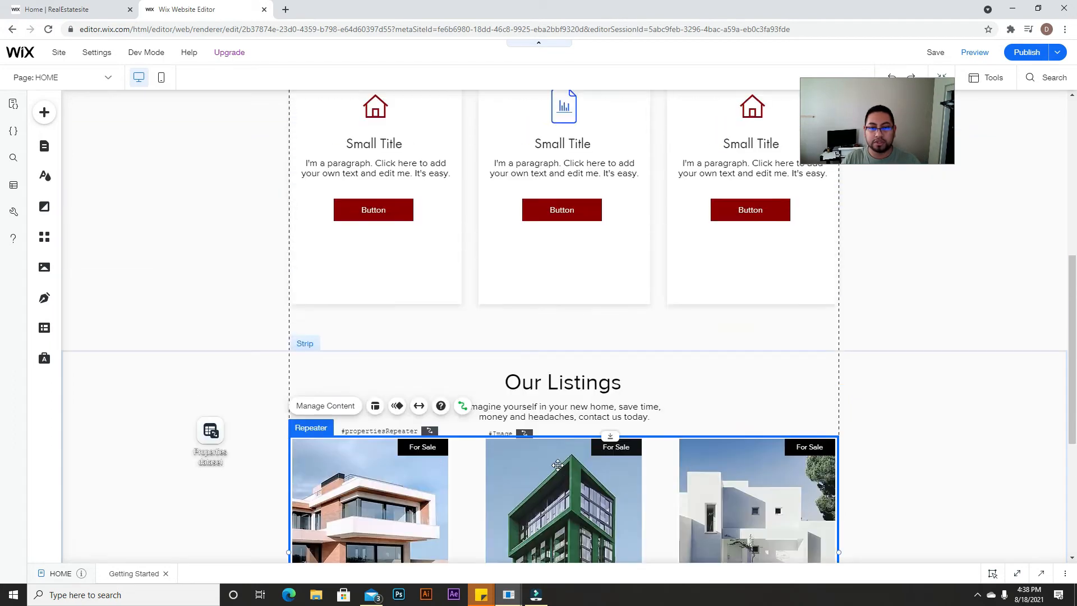
scroll(559, 469, down, 8)
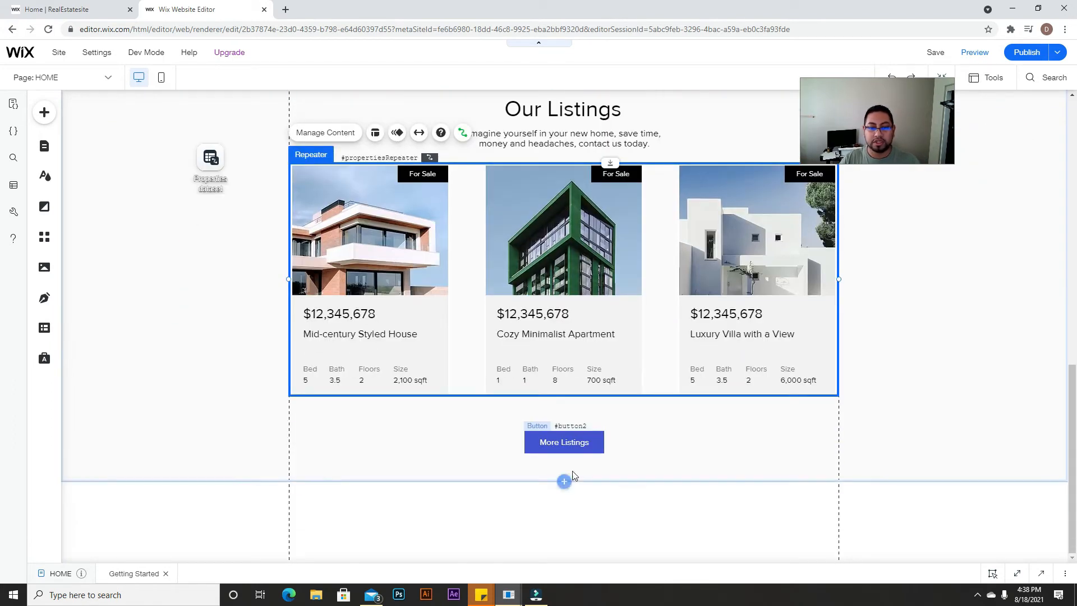
Step: Apply the red button style to the More Listings button
click(578, 443)
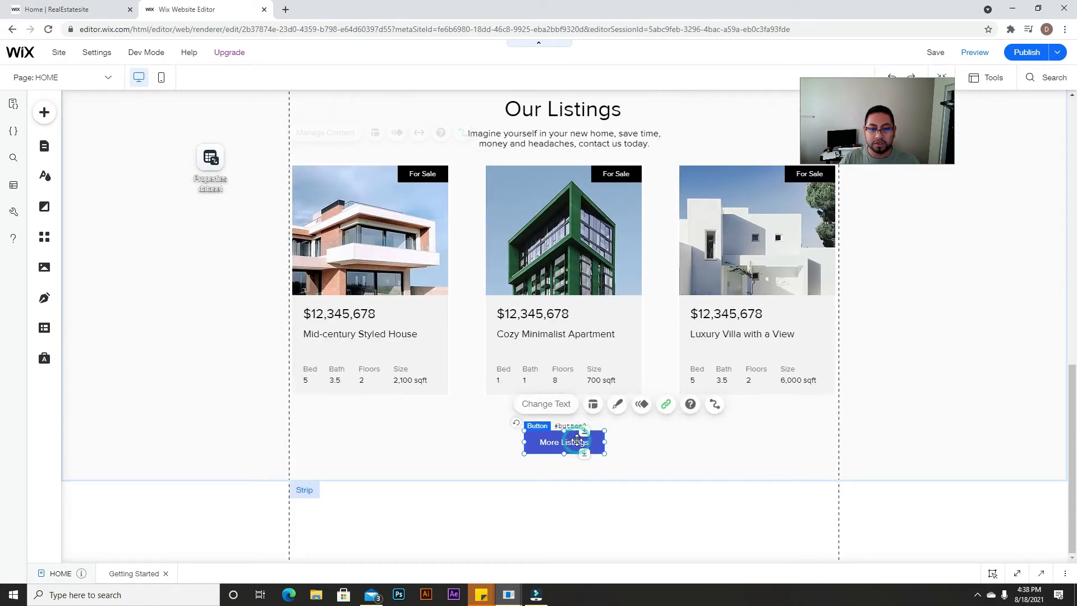
click(616, 403)
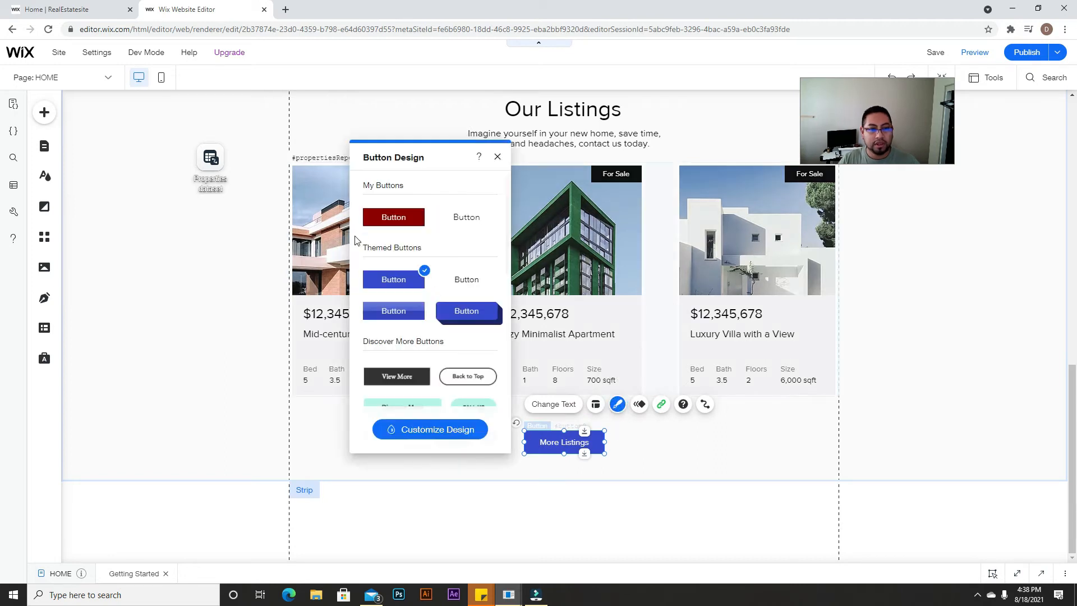
click(393, 217)
click(497, 157)
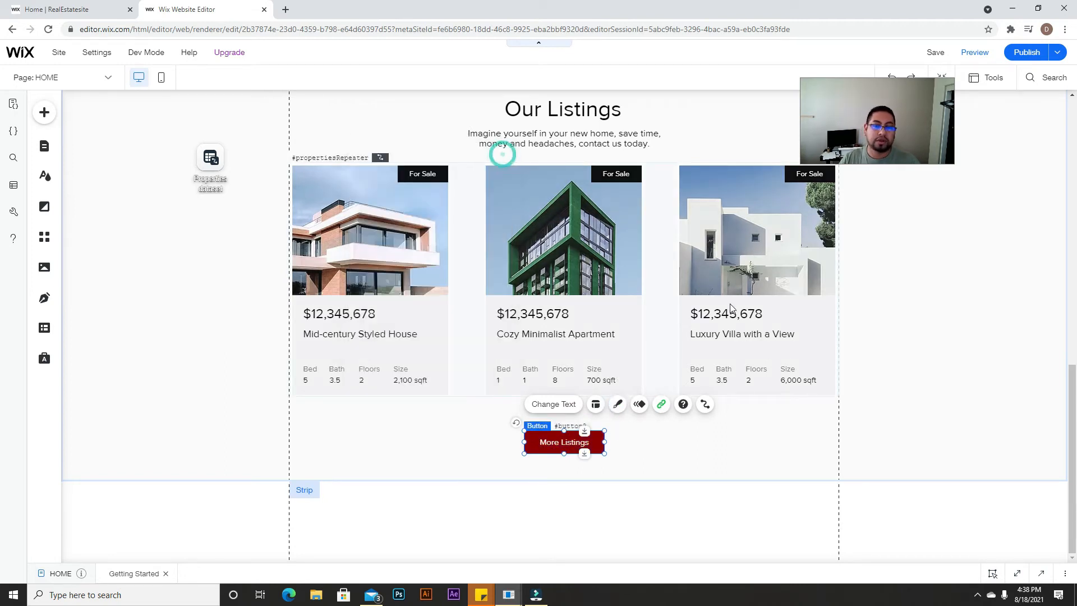
click(918, 374)
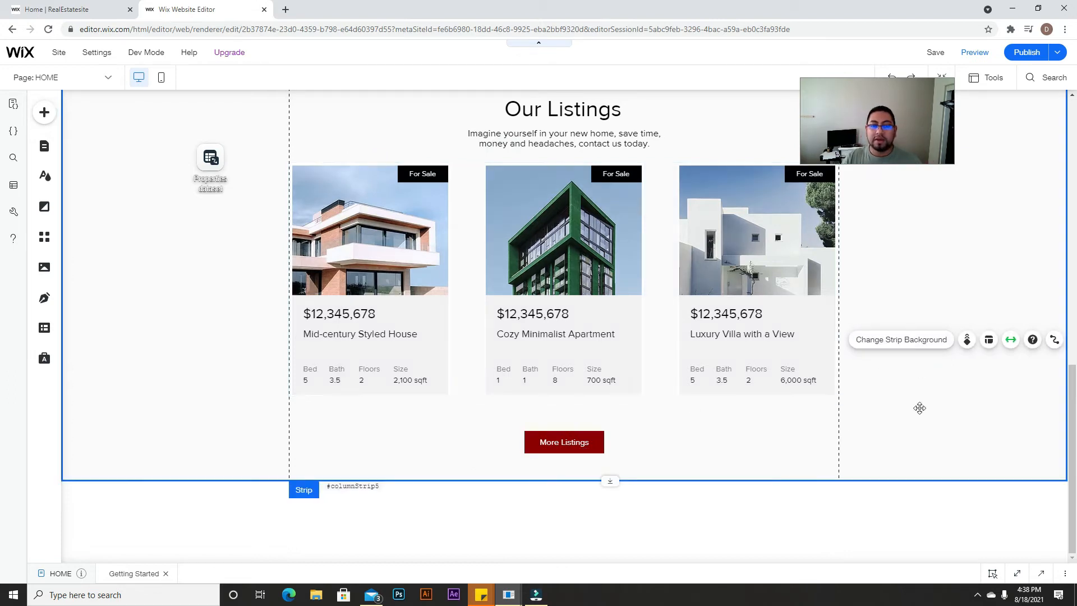
scroll(918, 409, up, 2)
click(96, 11)
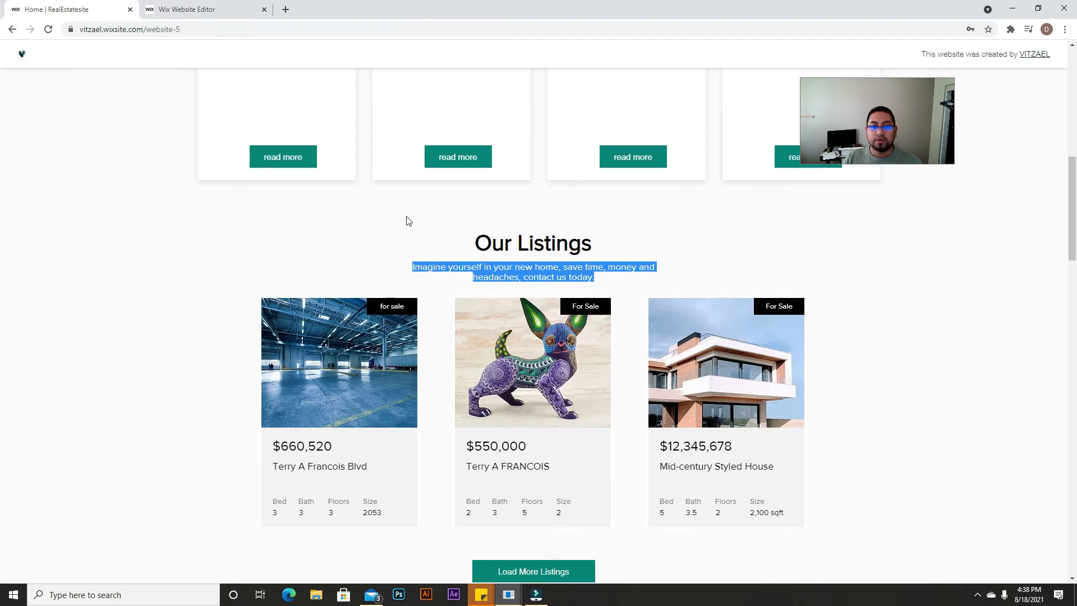
scroll(676, 398, down, 7)
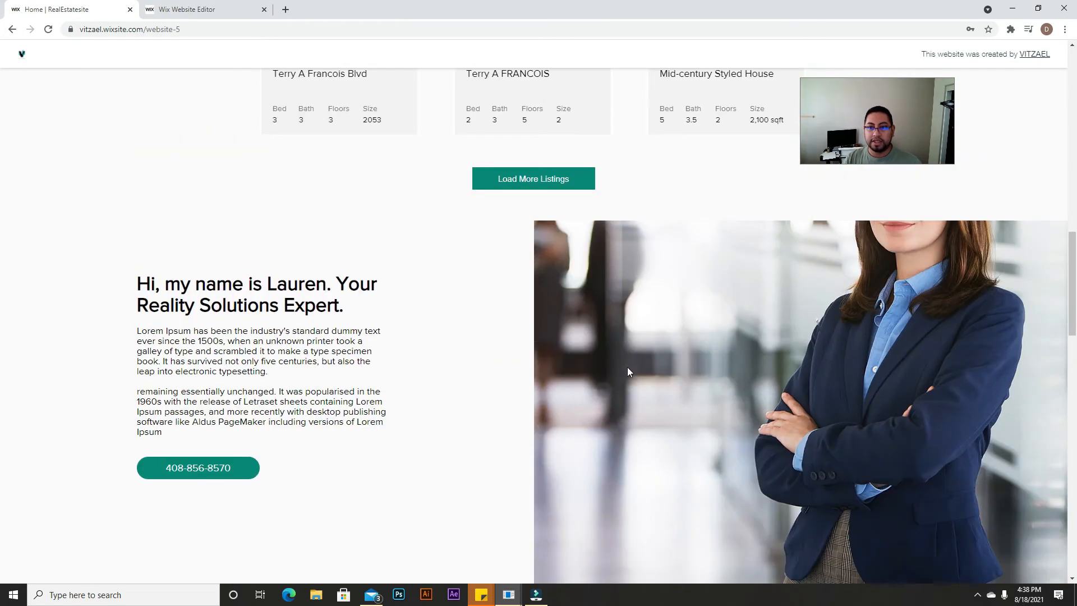
scroll(610, 416, down, 2)
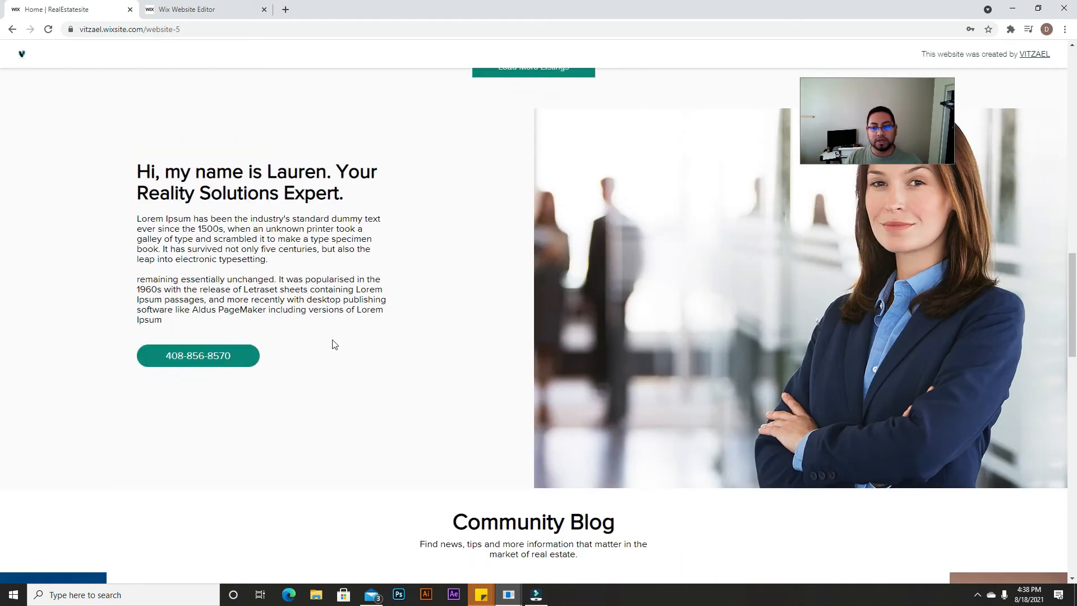
click(193, 10)
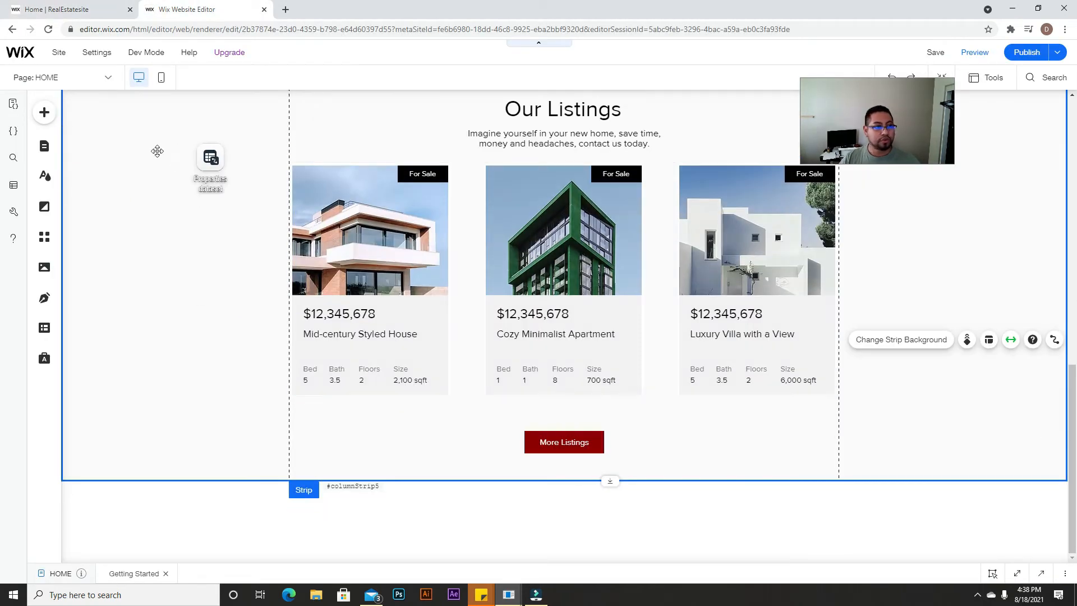
Step: Drop a blank white strip below the listings and drag its bottom edge down to enlarge it
click(44, 112)
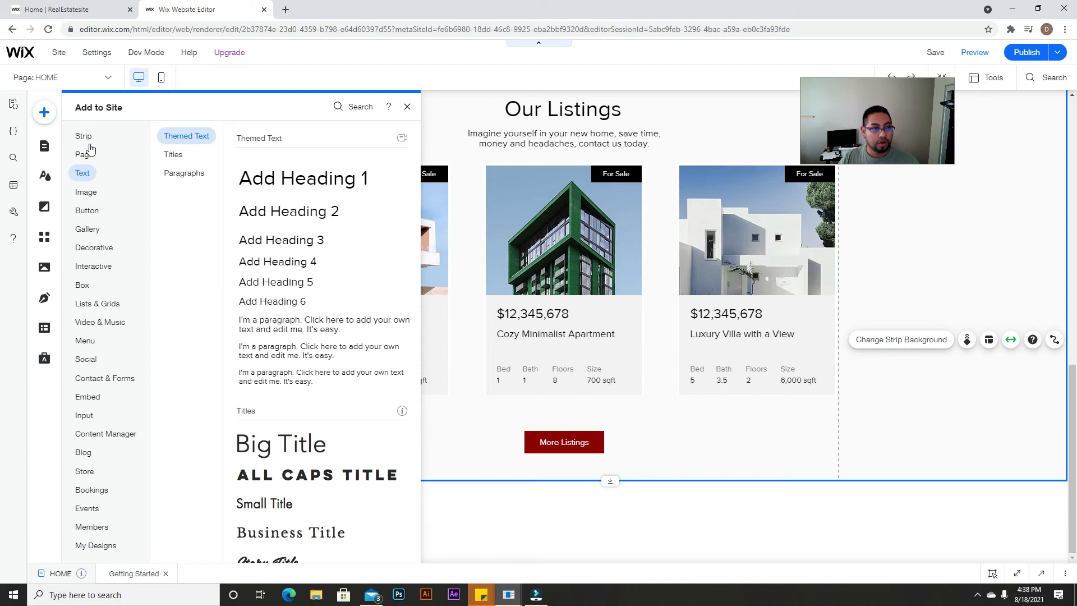
click(84, 135)
drag(345, 269, 638, 545)
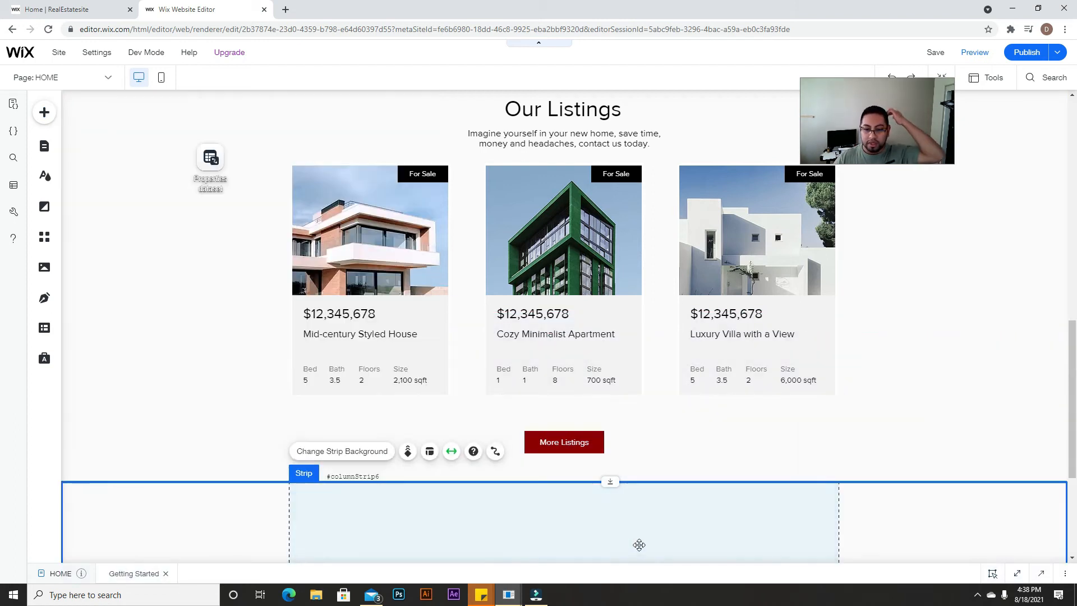
drag(610, 481, 625, 588)
scroll(605, 387, down, 2)
click(577, 283)
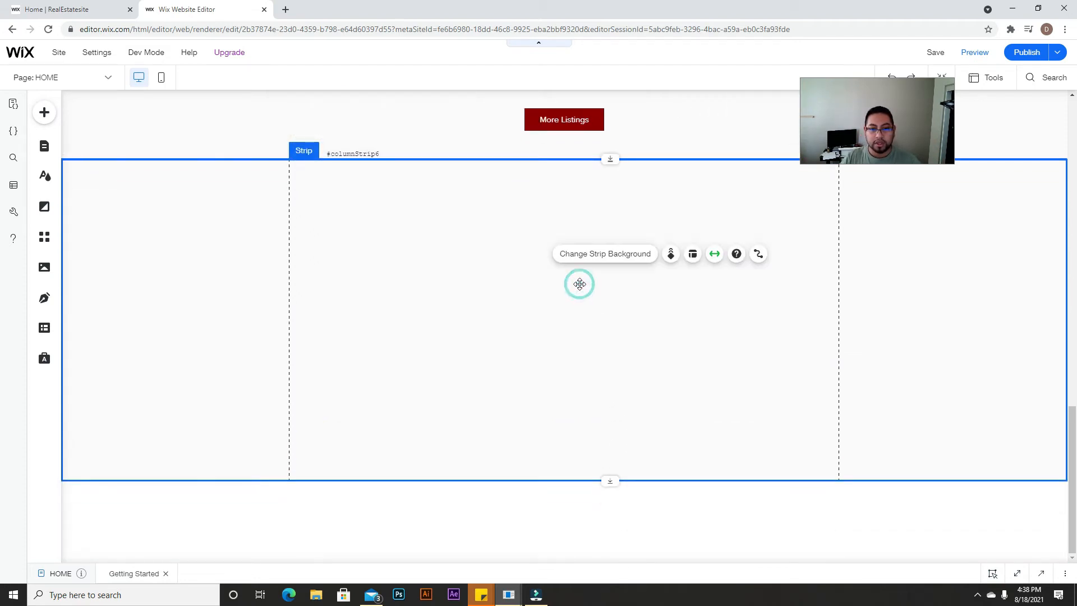
Step: Split the strip into two columns and set an image background for the right column
click(693, 254)
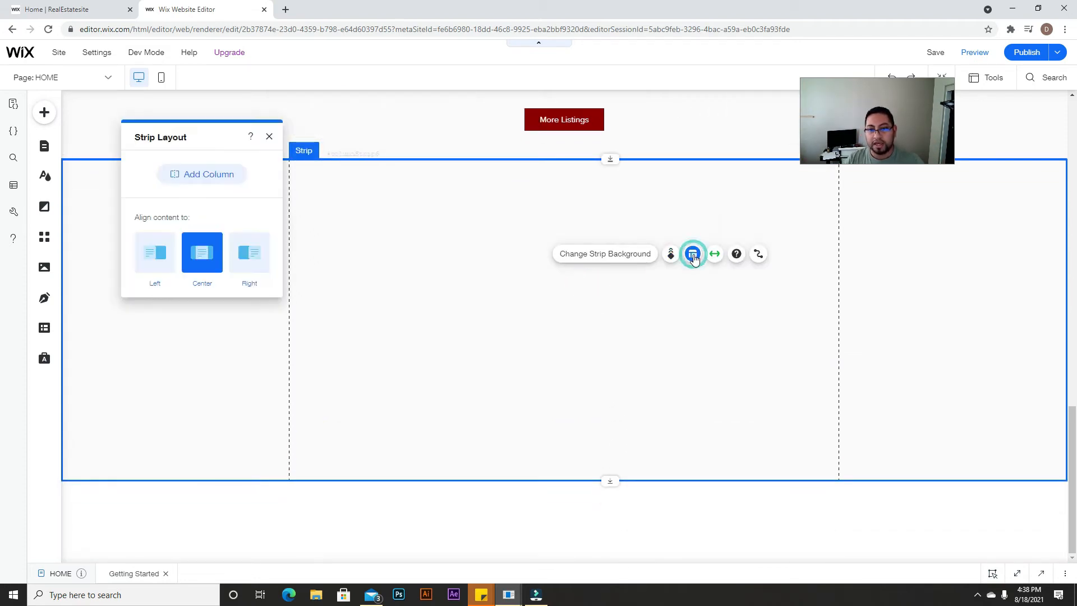
click(207, 174)
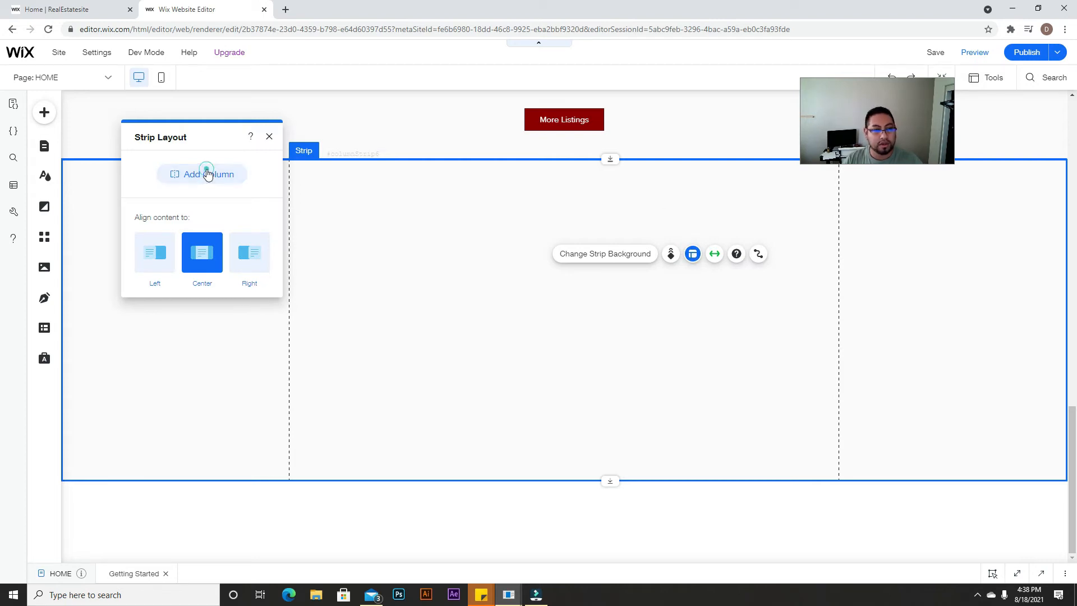
click(806, 295)
click(903, 269)
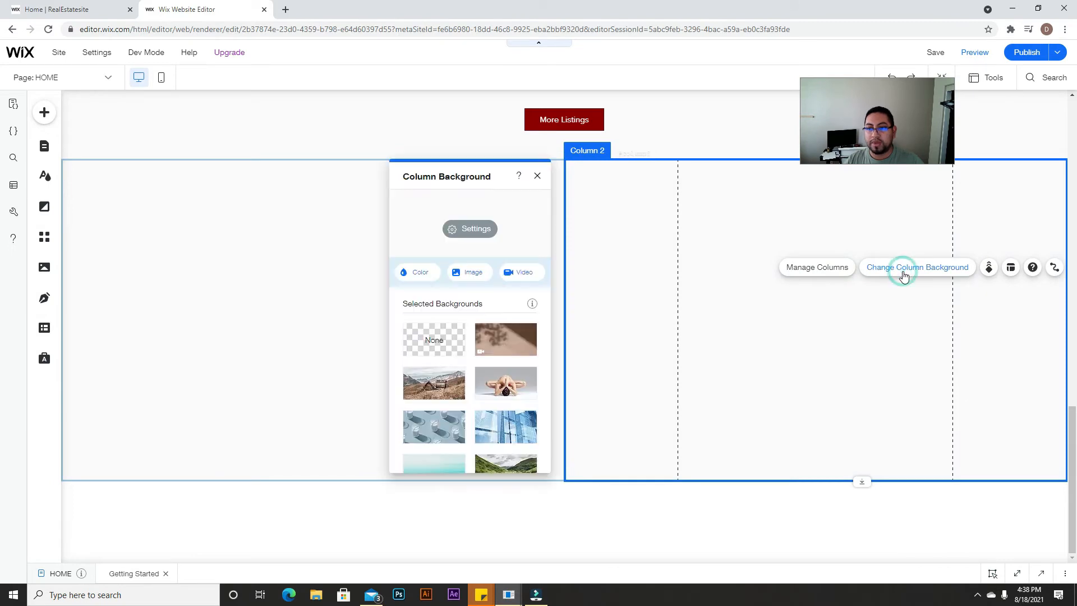
click(468, 272)
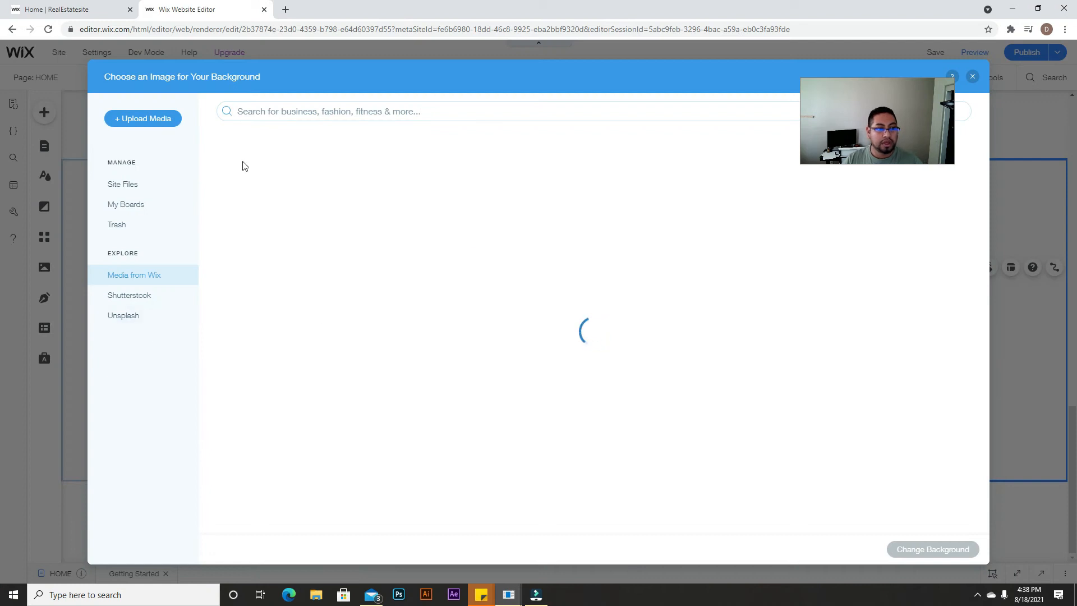
Step: Search 'professional person' and apply the photo of a woman in an office as the background
click(284, 111)
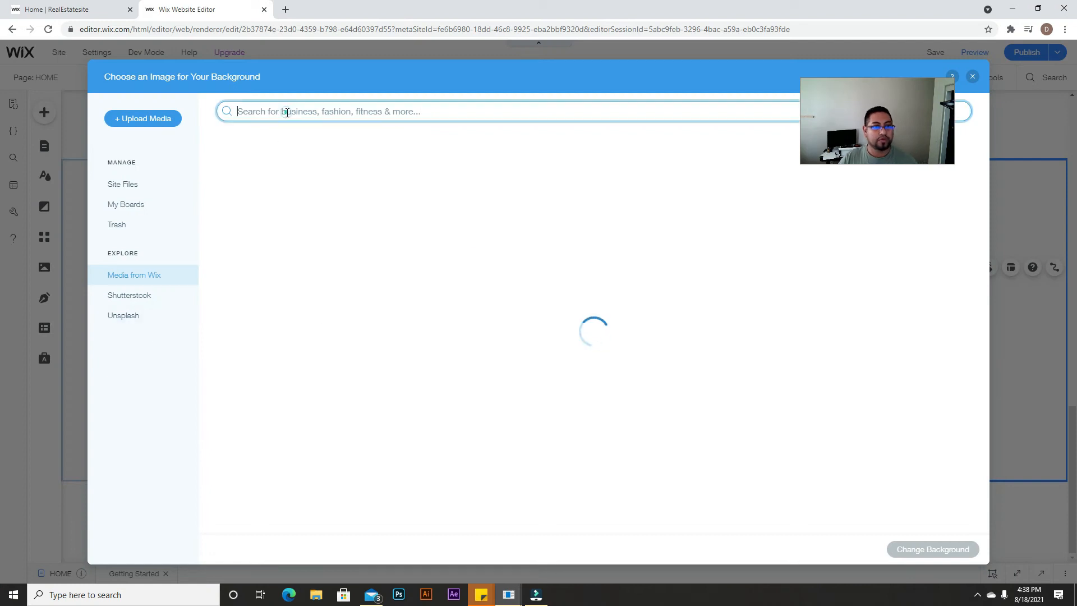
text(profes)
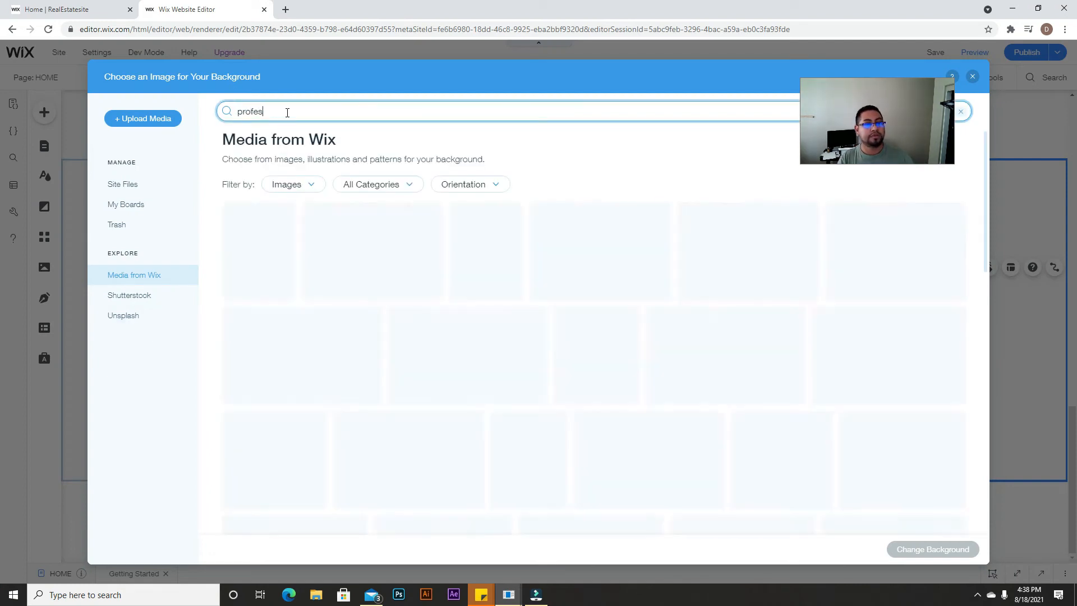
text(sional person)
key(Return)
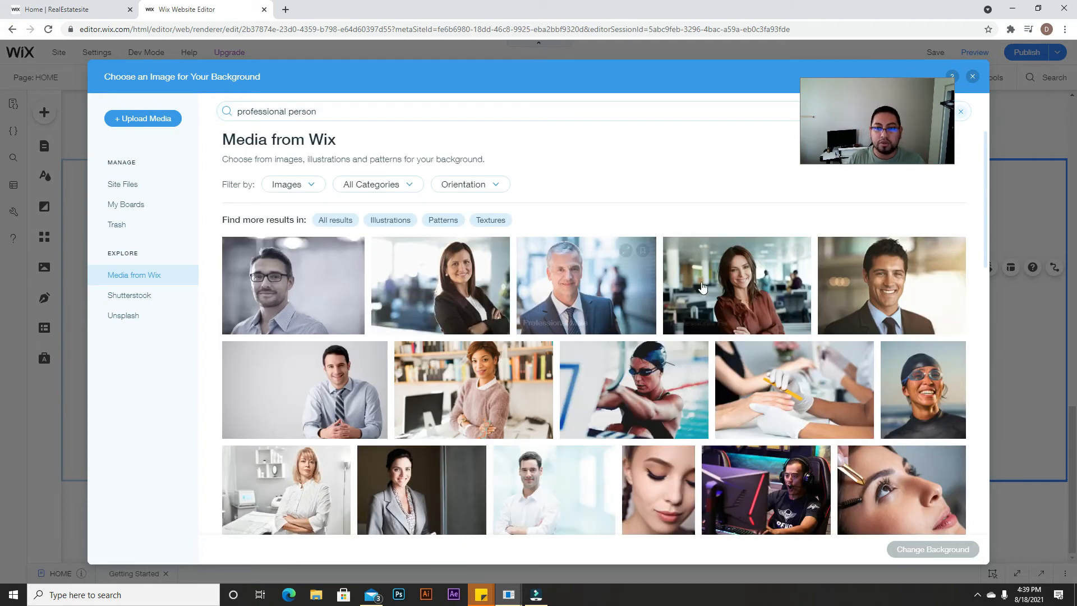
click(723, 276)
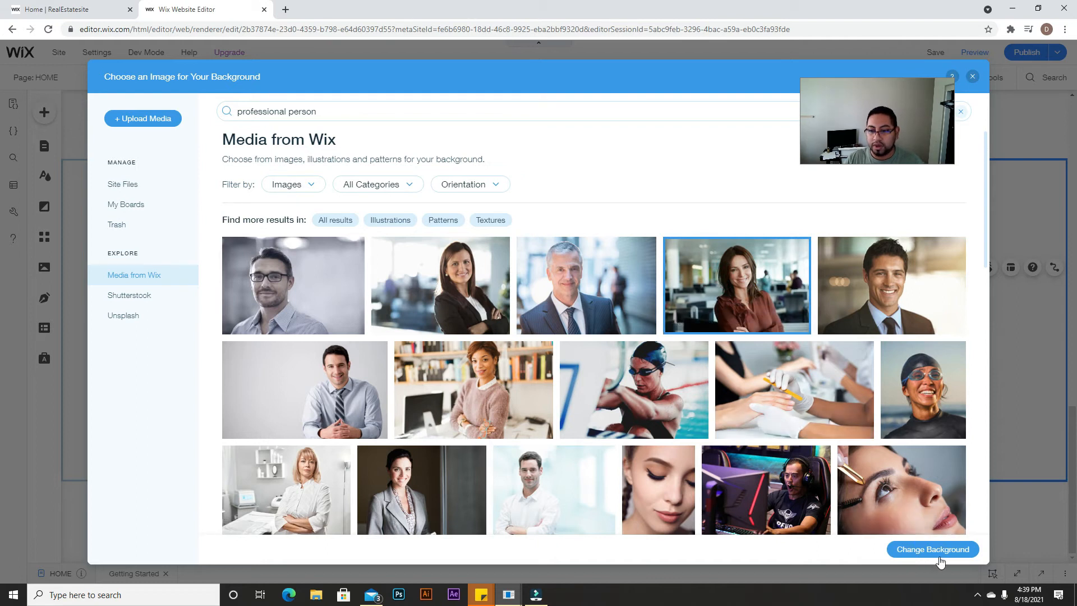
click(960, 550)
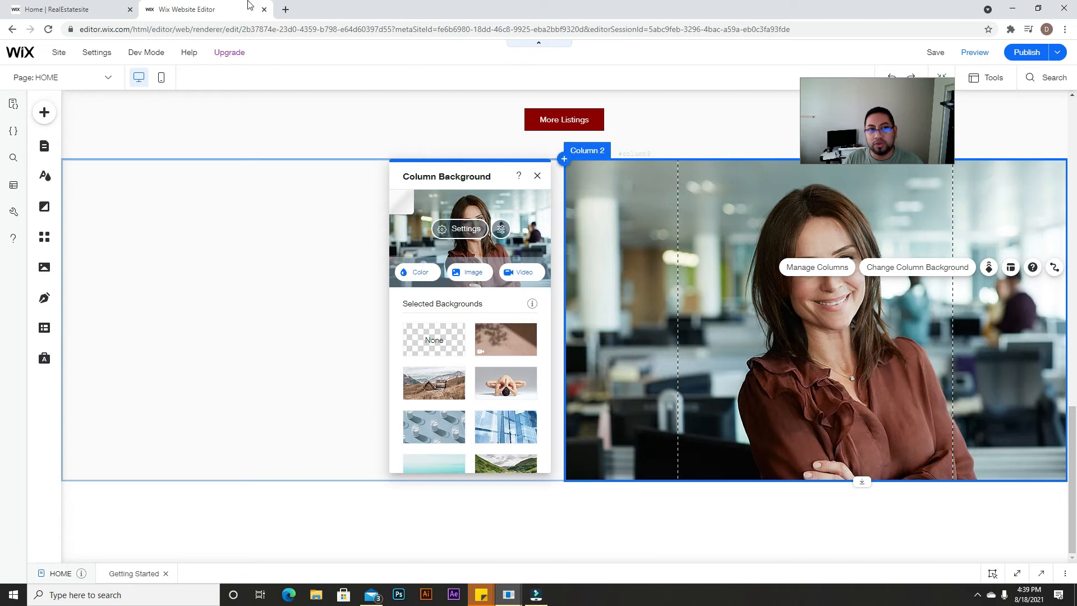
click(62, 9)
Step: Give the right column's photo background the Pan Left scroll effect and preview the site
scroll(614, 280, up, 3)
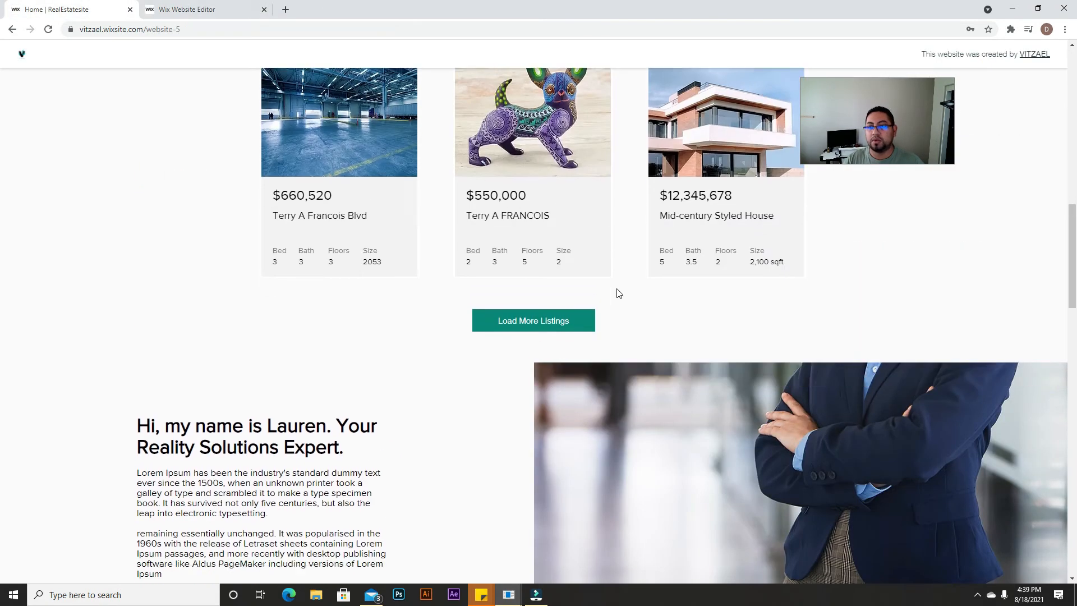
scroll(607, 329, down, 2)
click(185, 9)
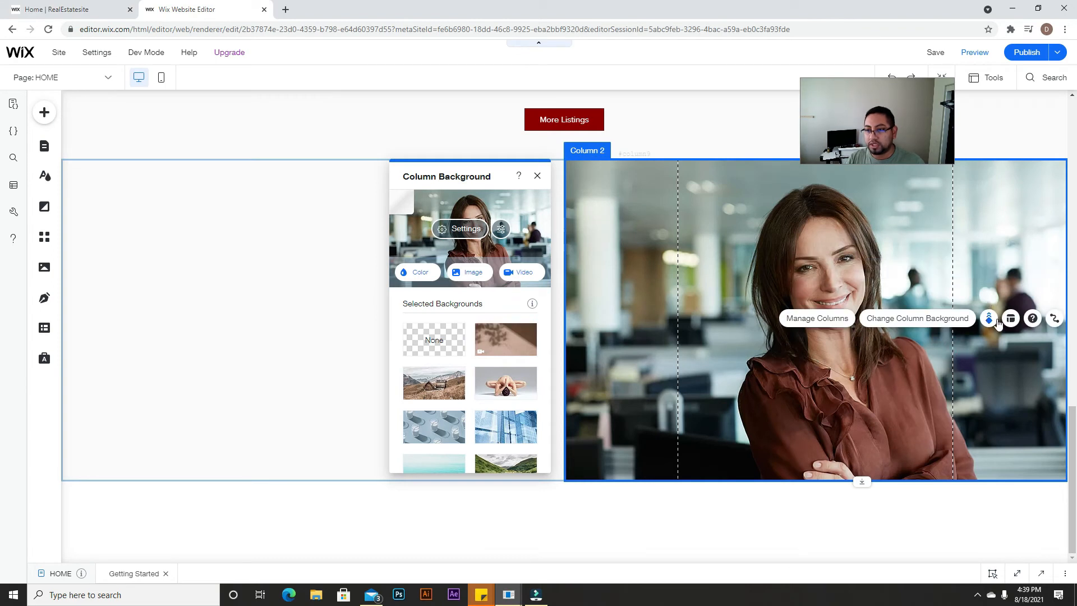
click(989, 319)
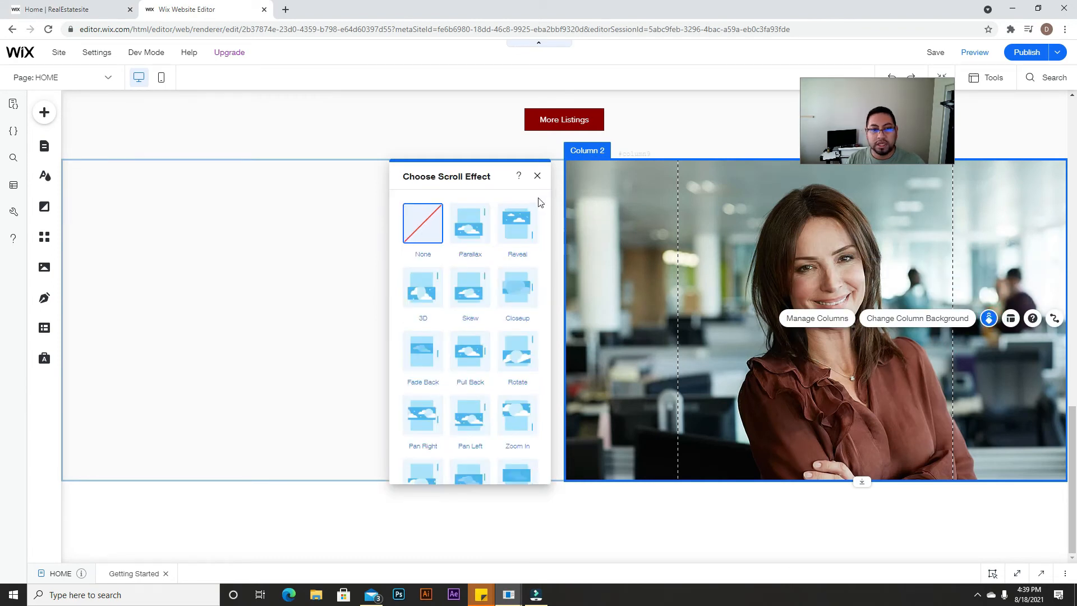
click(510, 230)
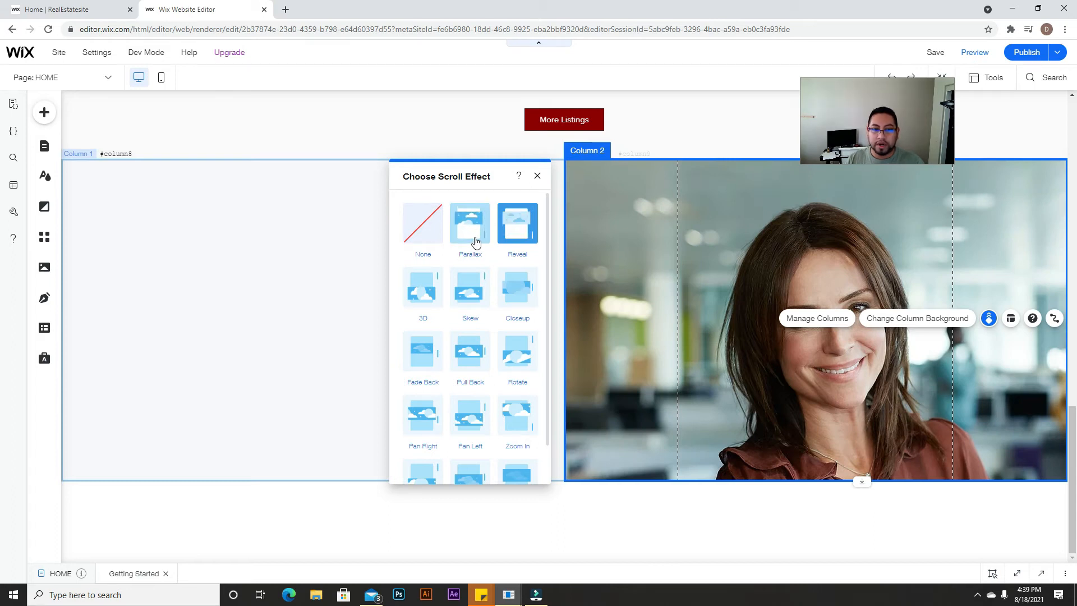
scroll(488, 356, down, 1)
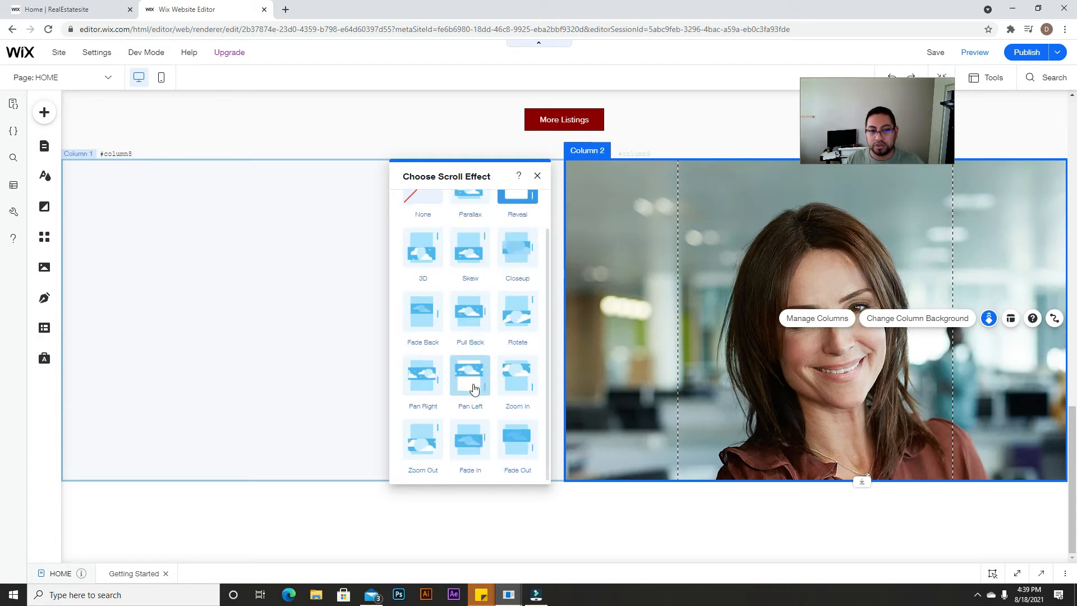
click(474, 381)
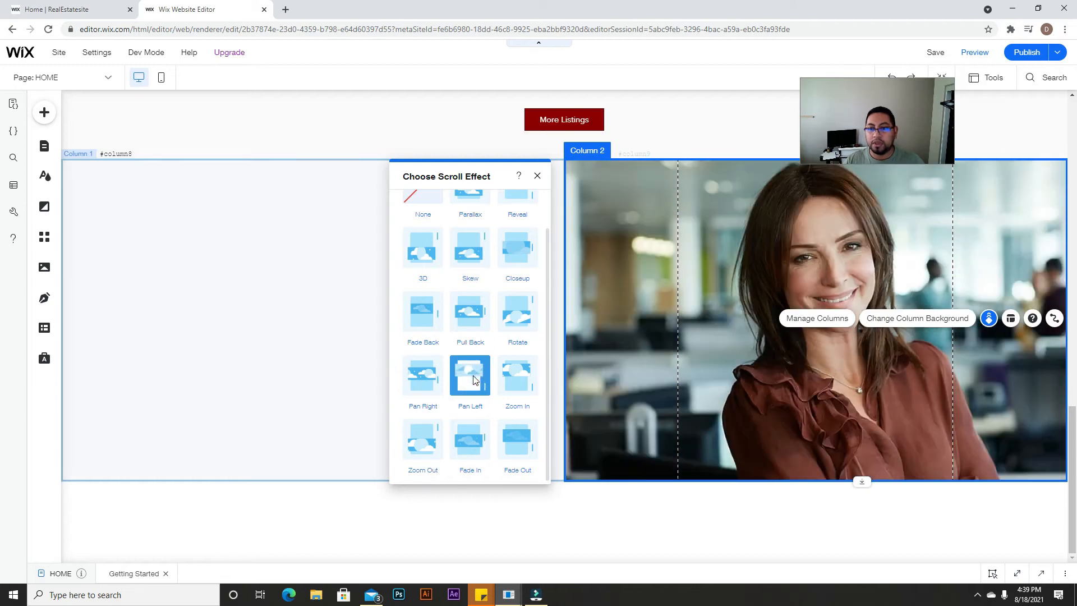
click(974, 52)
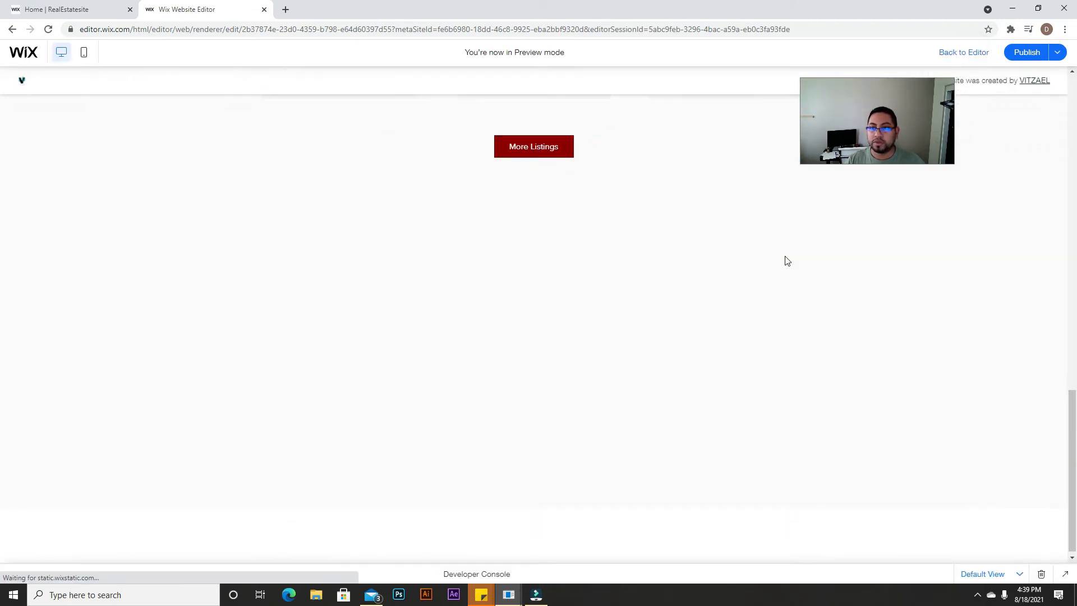
Step: Scroll the preview back and forth to watch the photo's Pan Left effect, then go back to the editor
scroll(785, 255, up, 5)
scroll(785, 260, down, 5)
scroll(779, 260, up, 5)
scroll(776, 263, down, 5)
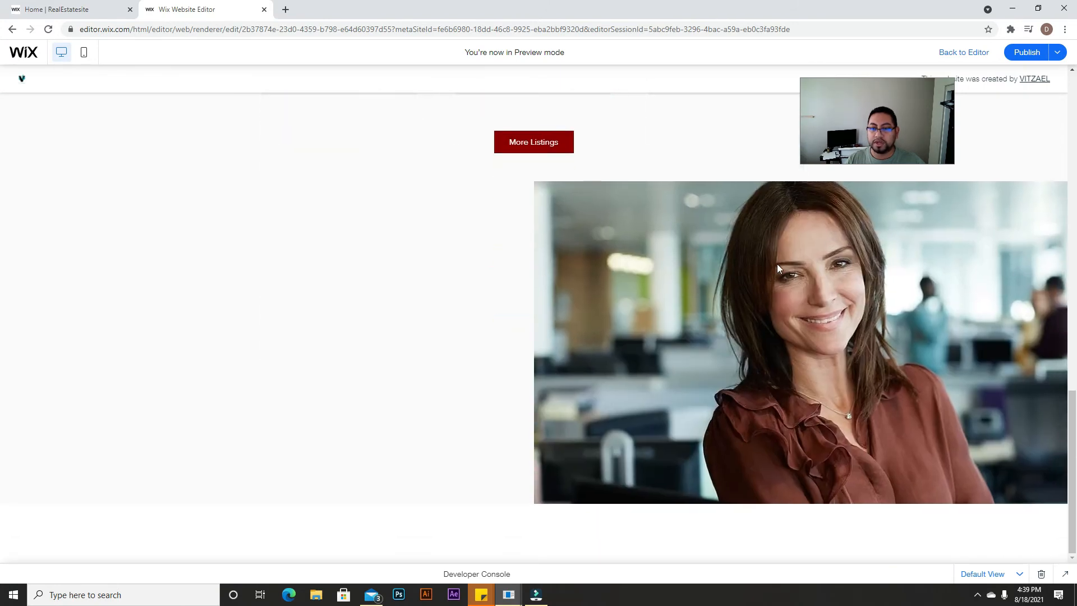
scroll(776, 263, up, 3)
scroll(773, 266, down, 3)
scroll(773, 264, down, 1)
scroll(771, 264, up, 3)
scroll(768, 266, down, 3)
scroll(765, 268, up, 3)
scroll(765, 272, down, 2)
scroll(761, 273, up, 1)
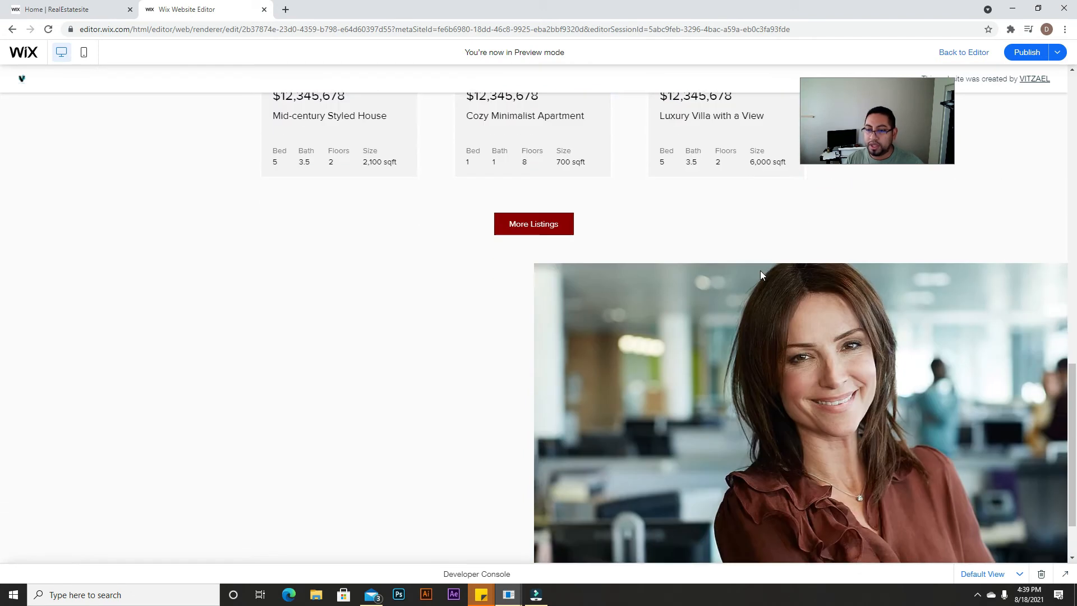
scroll(761, 274, down, 2)
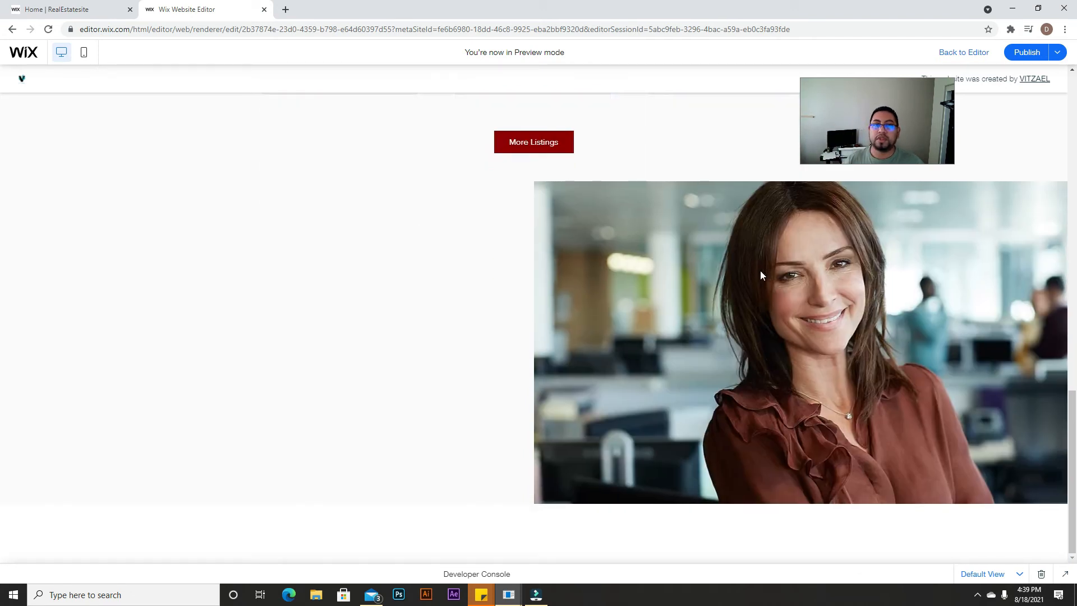
click(973, 58)
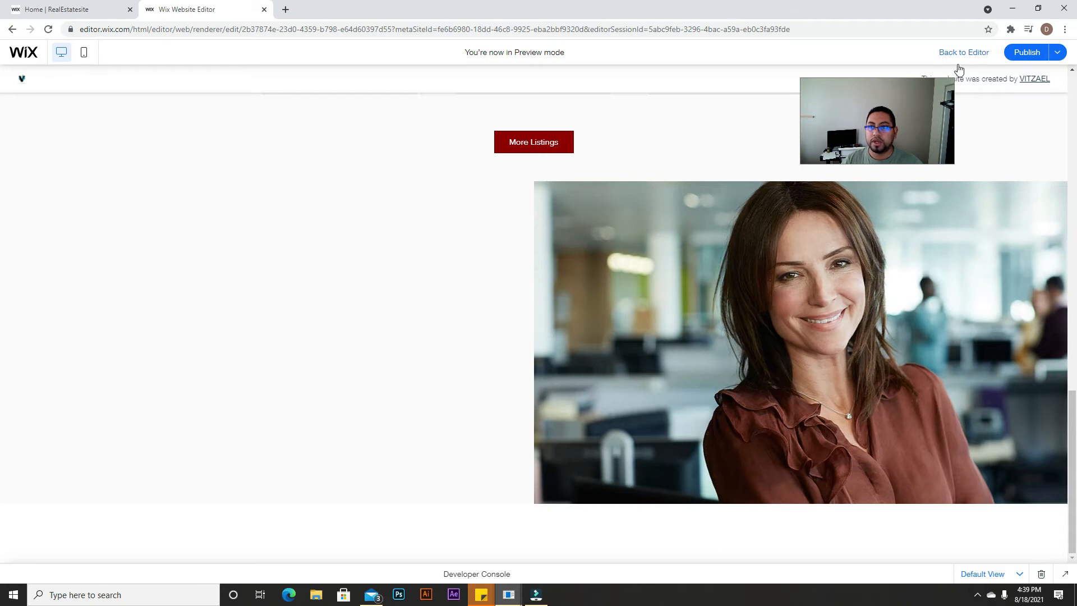
Step: Add a Heading 1 reading 'Hi, Welcome' to the left column and widen it to one line
click(335, 280)
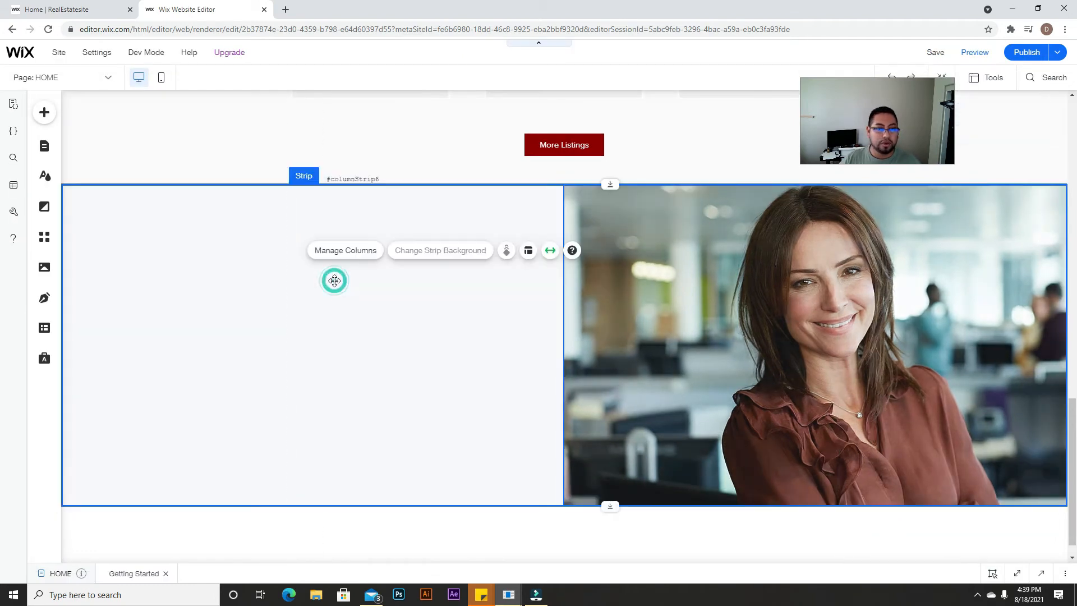
click(44, 112)
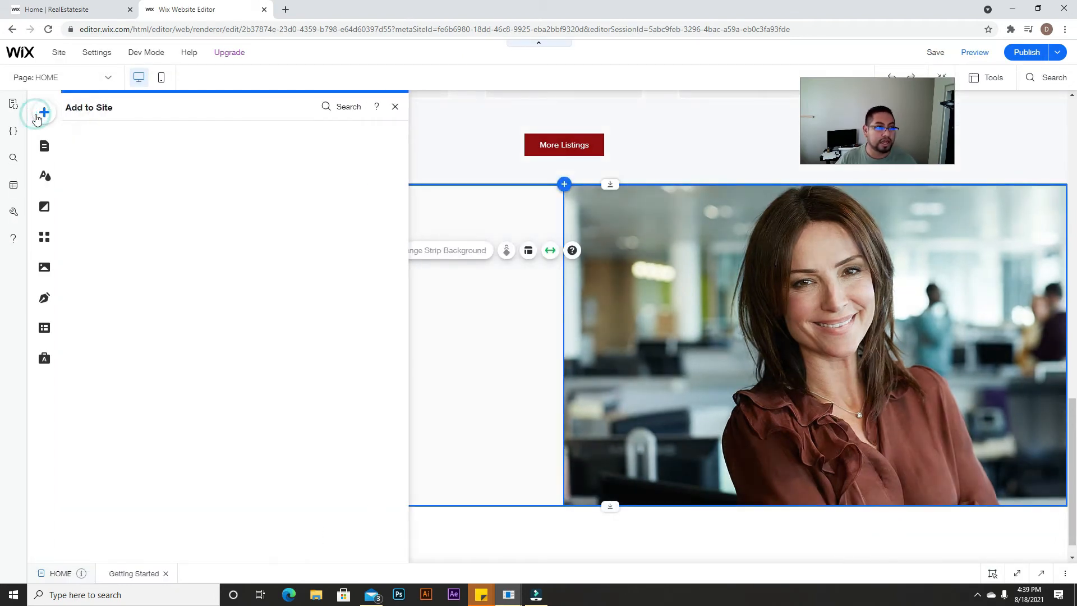
mouse_move(85, 178)
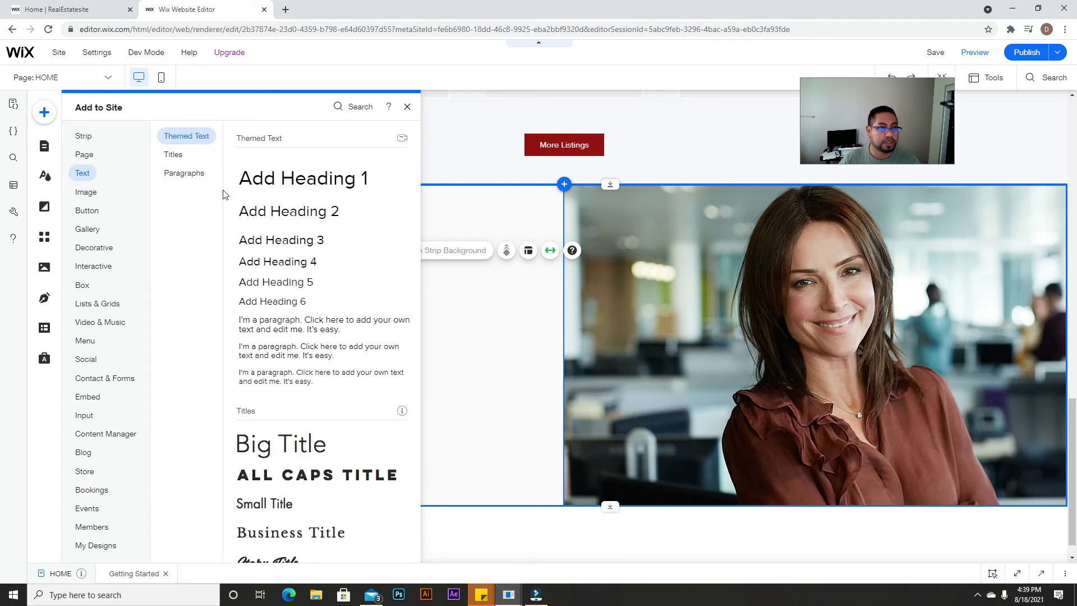
drag(271, 177, 312, 269)
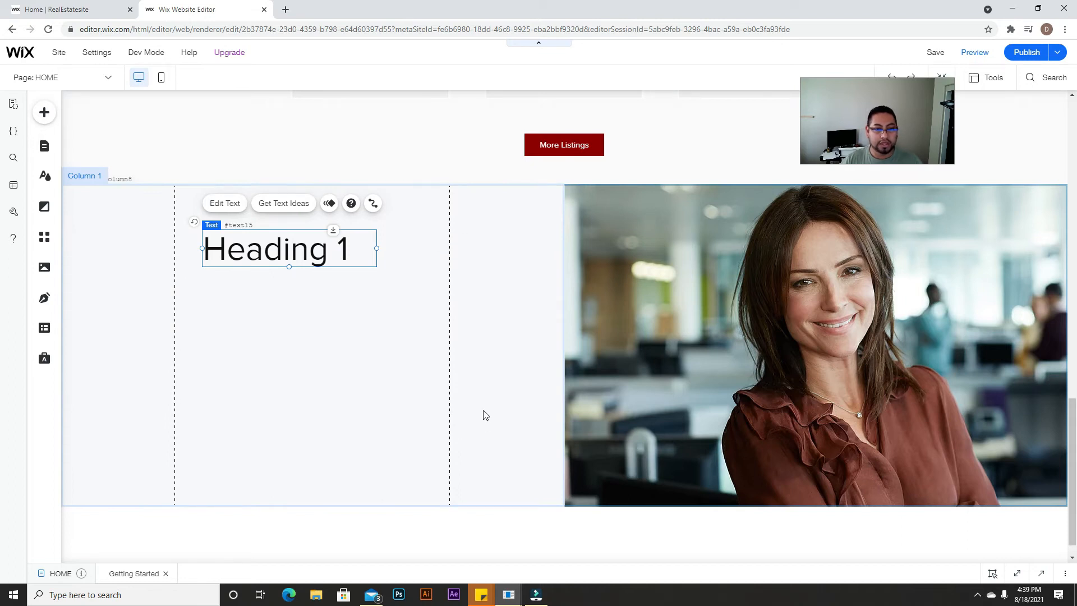
click(232, 205)
text(H)
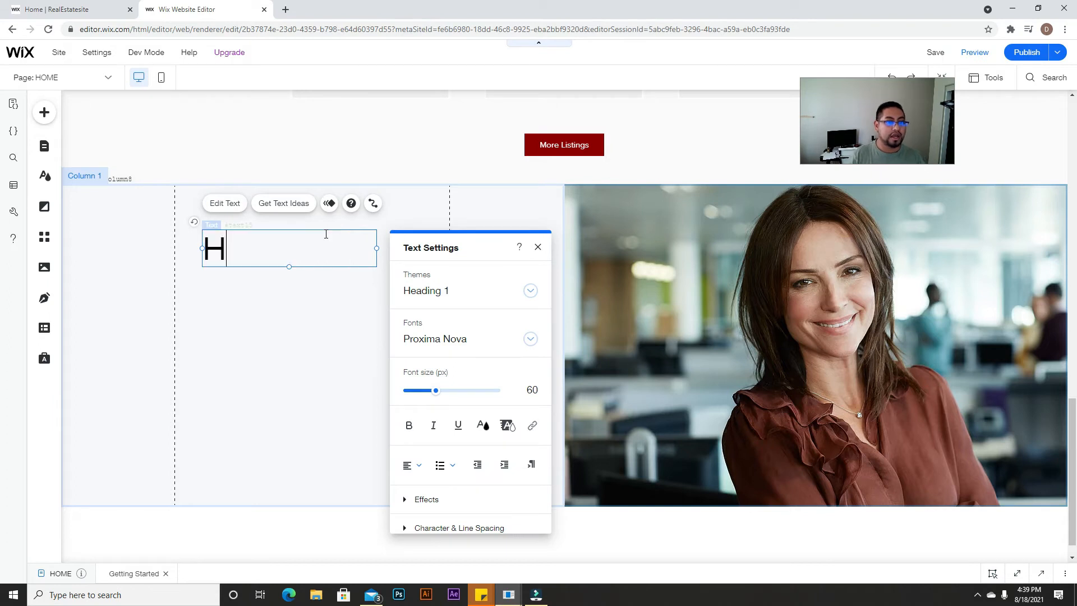
text(i, W)
key(BackSpace)
key(BackSpace)
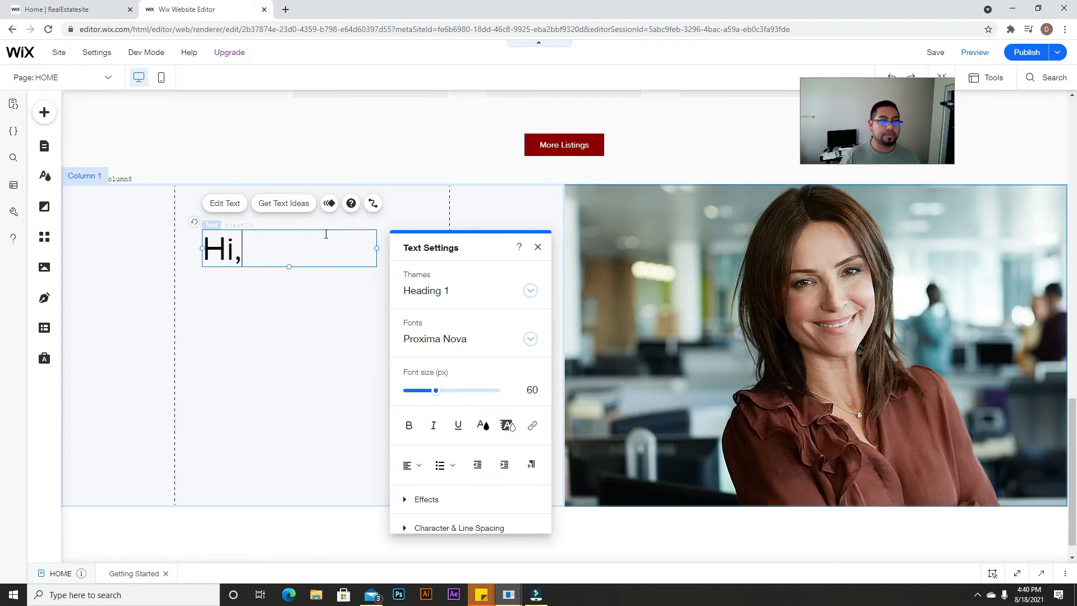
text(Welcome)
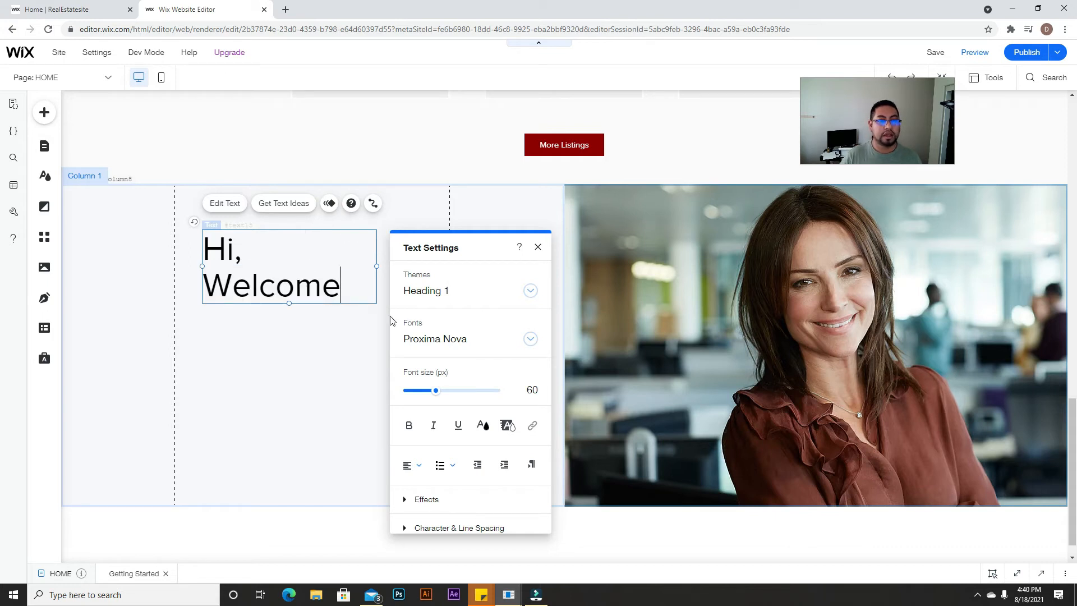
drag(376, 267, 416, 271)
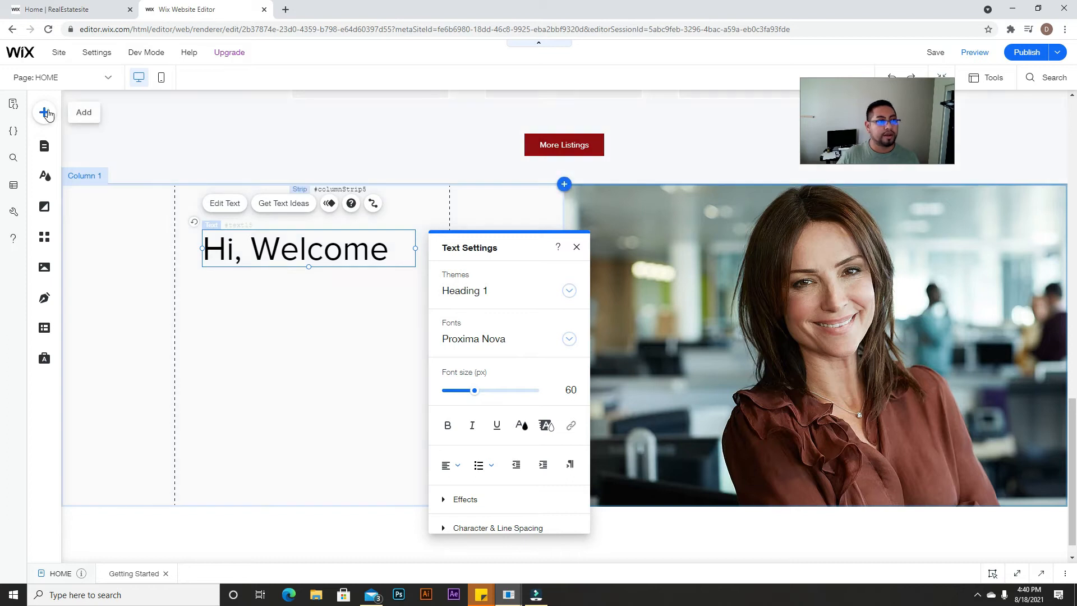
Step: Place a placeholder paragraph below the Hi, Welcome heading and publish the site
click(44, 112)
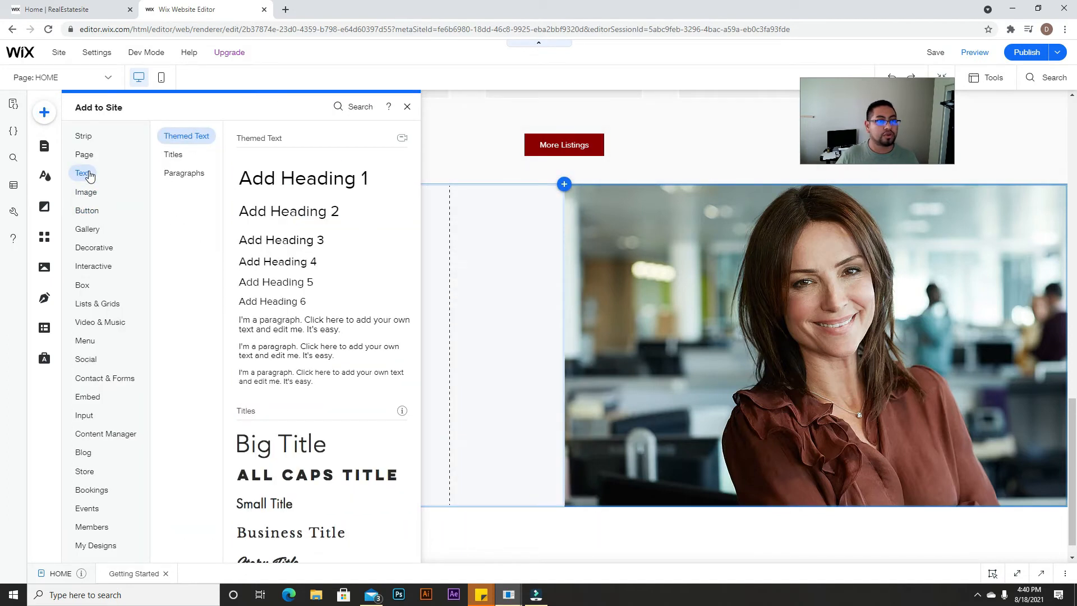
drag(338, 324, 305, 290)
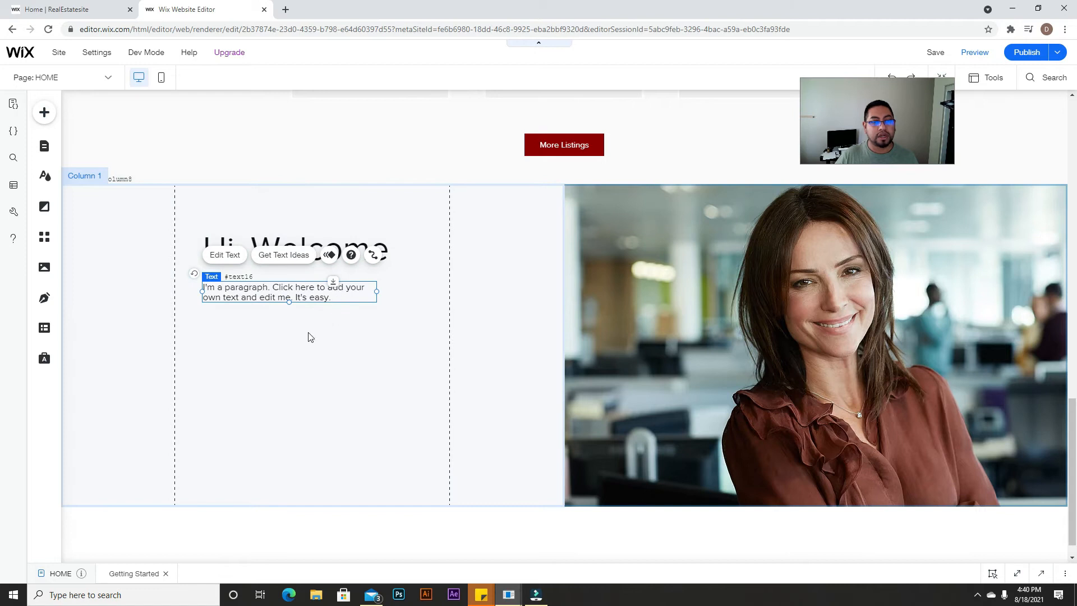
click(324, 339)
scroll(533, 402, up, 1)
scroll(539, 411, down, 2)
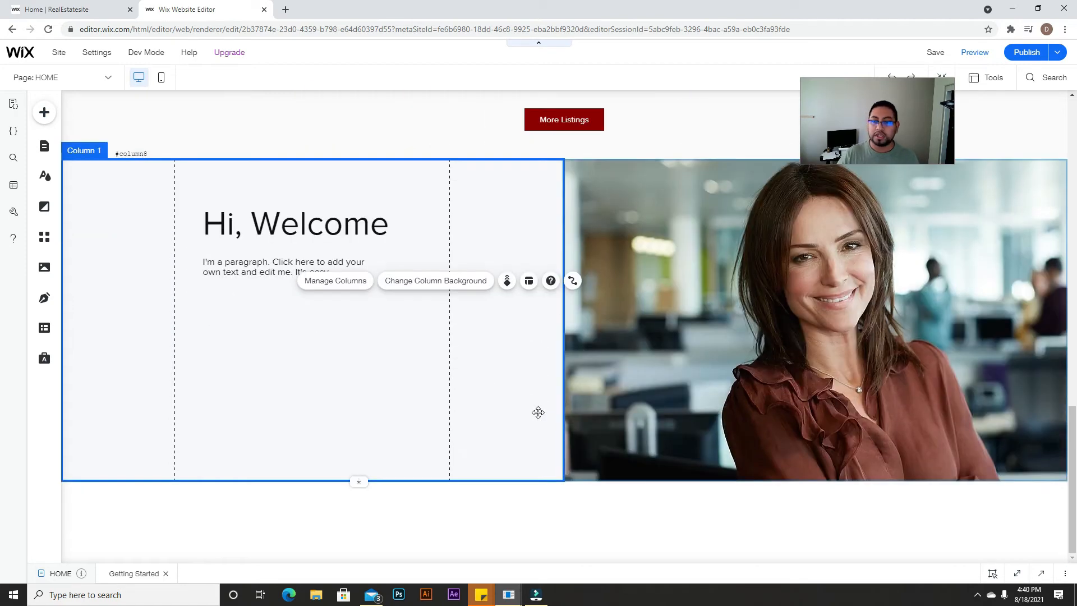
scroll(555, 415, up, 5)
scroll(556, 415, up, 10)
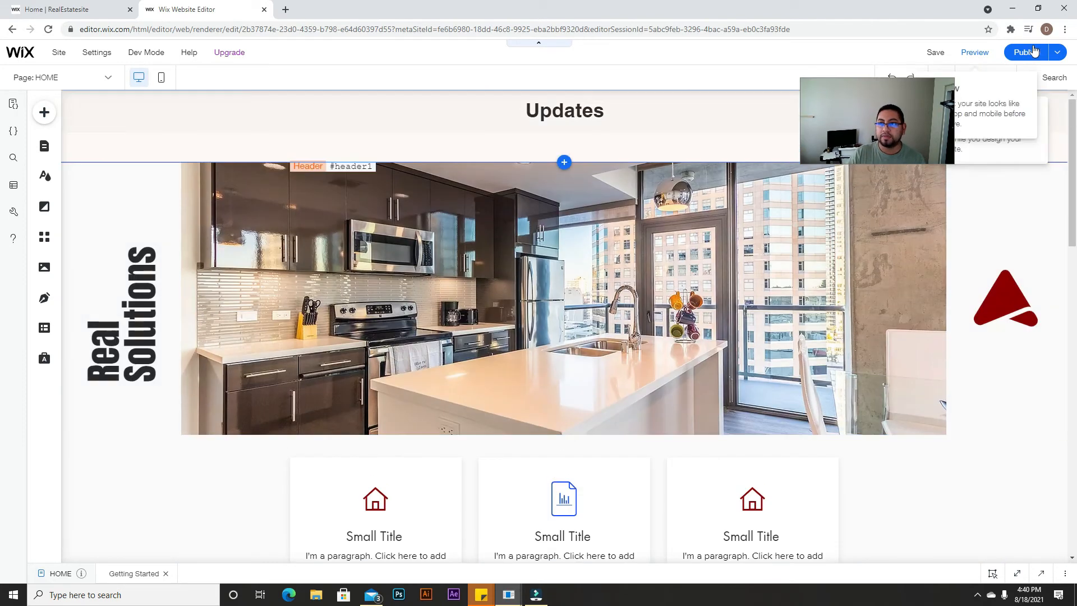
click(1034, 51)
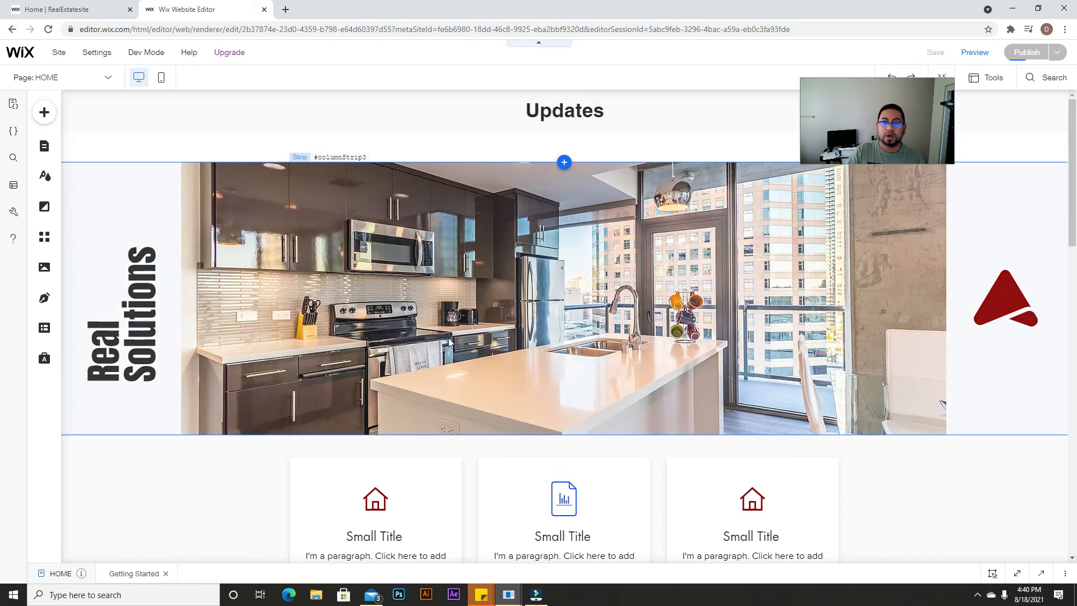
Step: Close the publish Congratulations message and the Edit Your Site for Mobile prompt
scroll(763, 370, down, 3)
scroll(762, 370, down, 3)
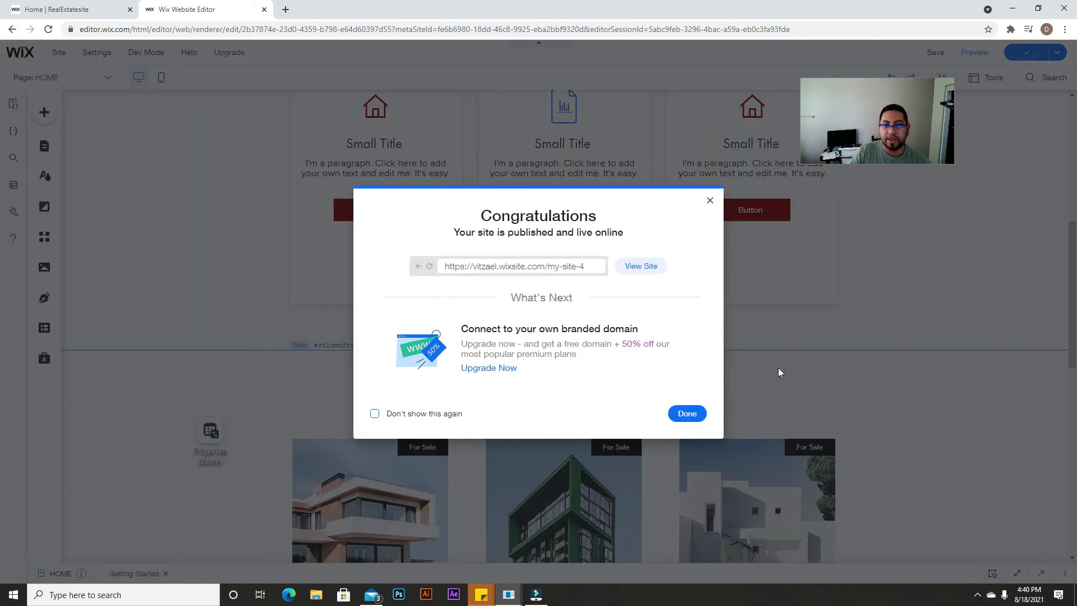
click(710, 201)
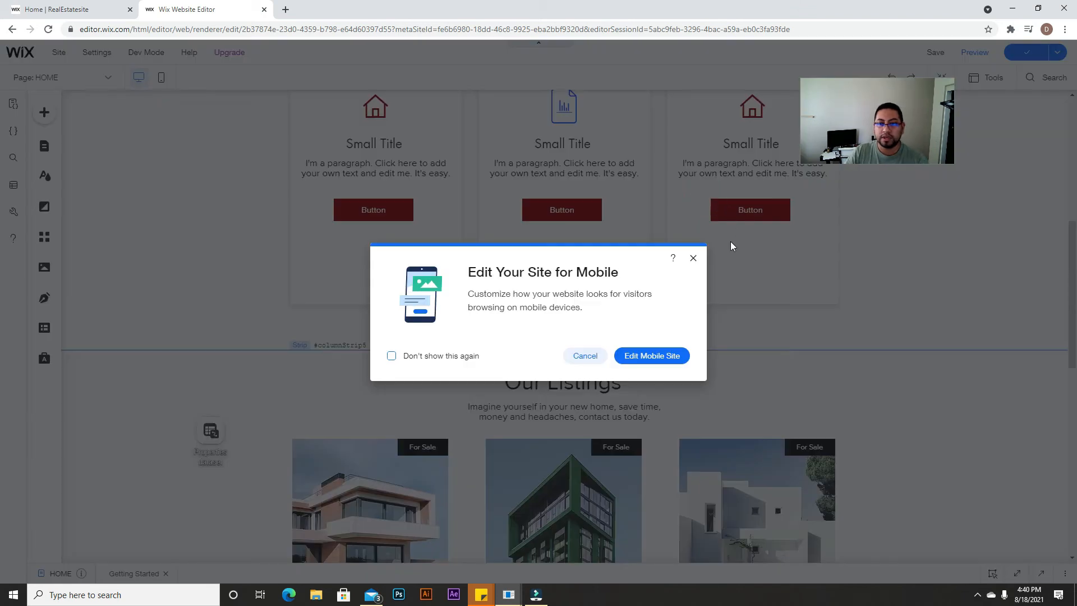
click(693, 259)
Step: Select the listings repeater and bring up the Site Pages panel
scroll(619, 353, down, 8)
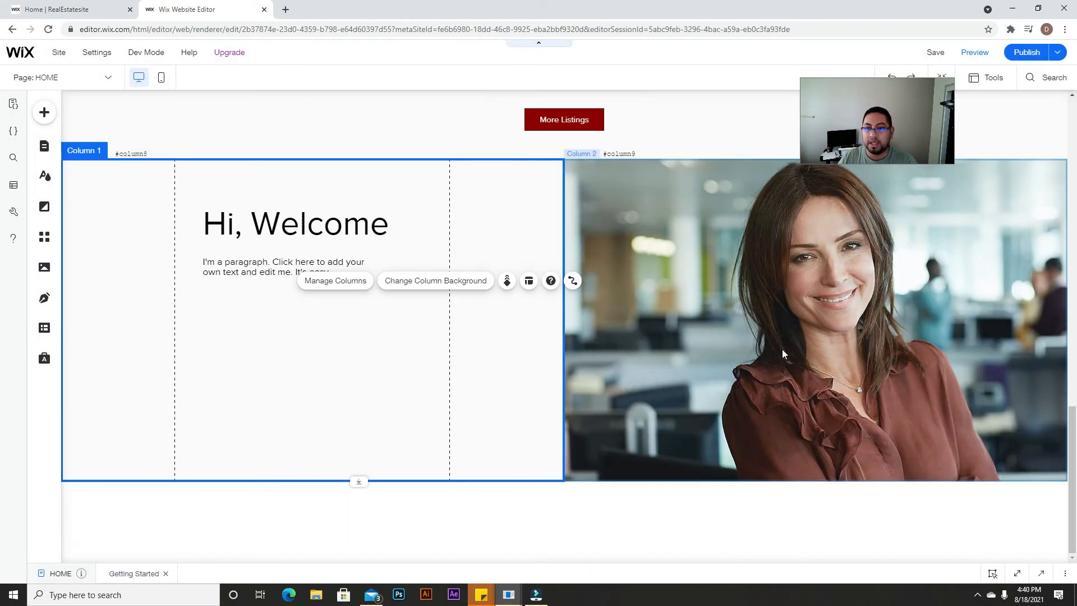
scroll(611, 469, up, 4)
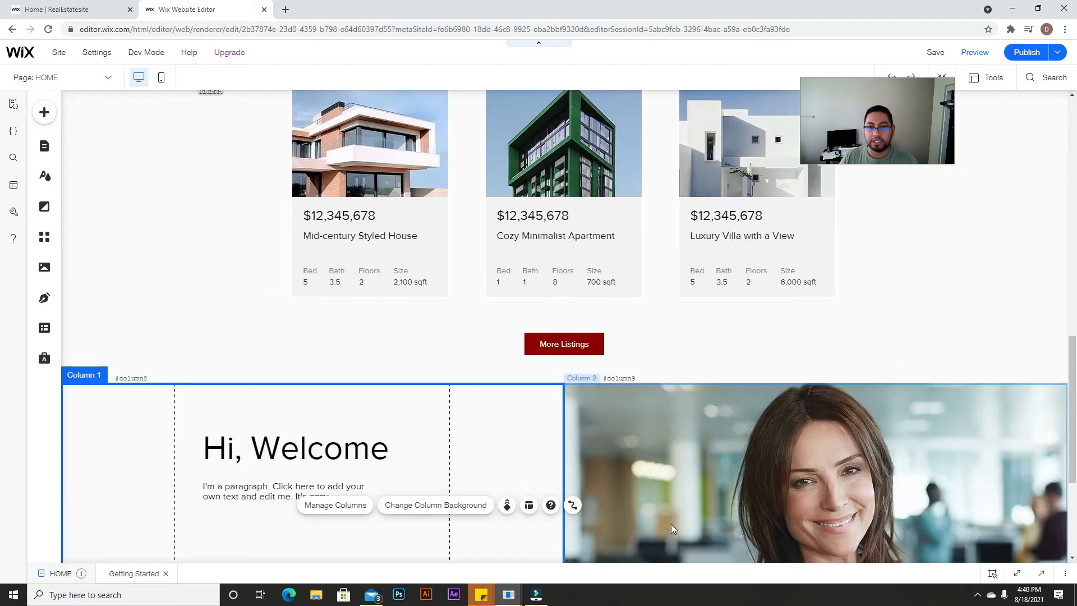
scroll(673, 527, up, 3)
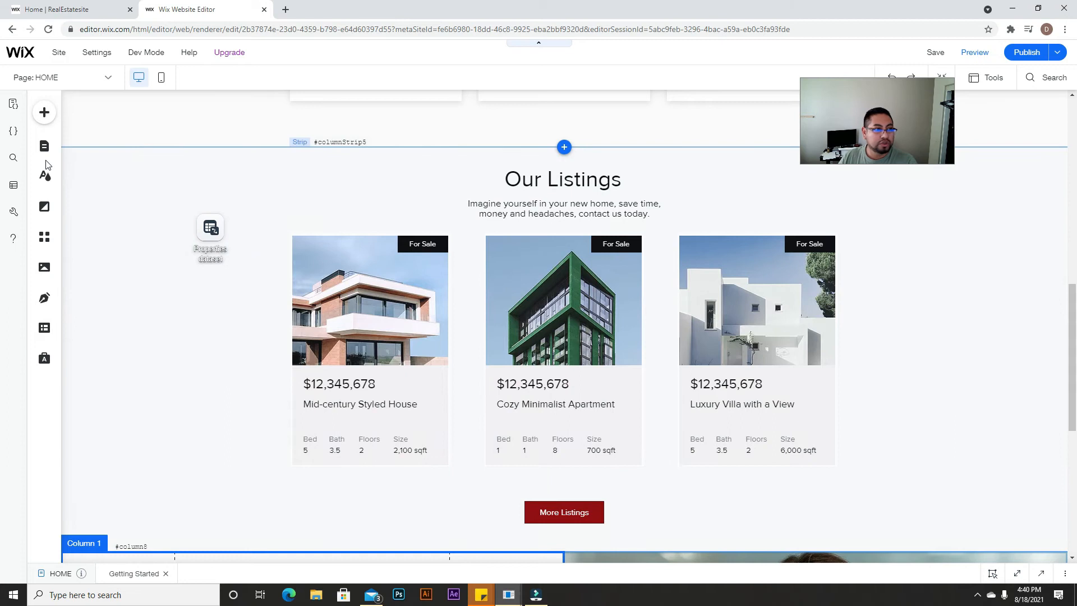
click(587, 274)
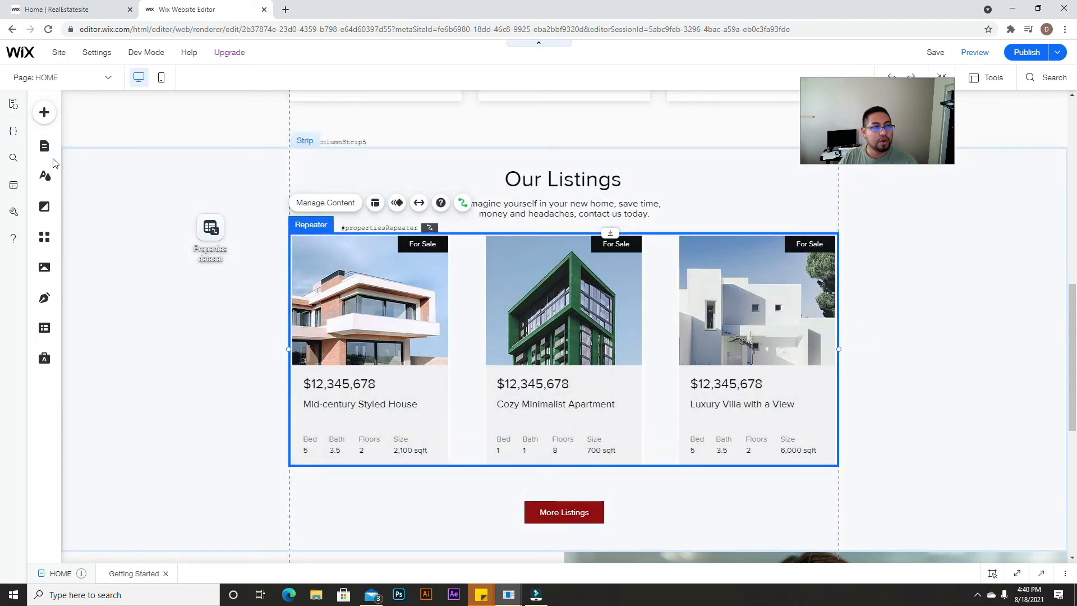
click(45, 147)
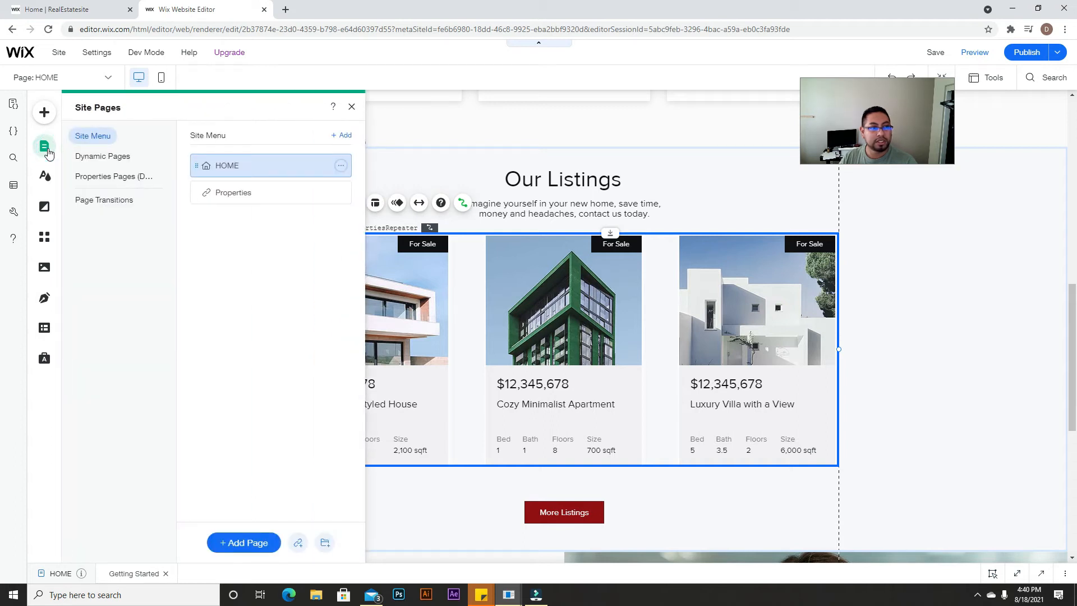
click(119, 178)
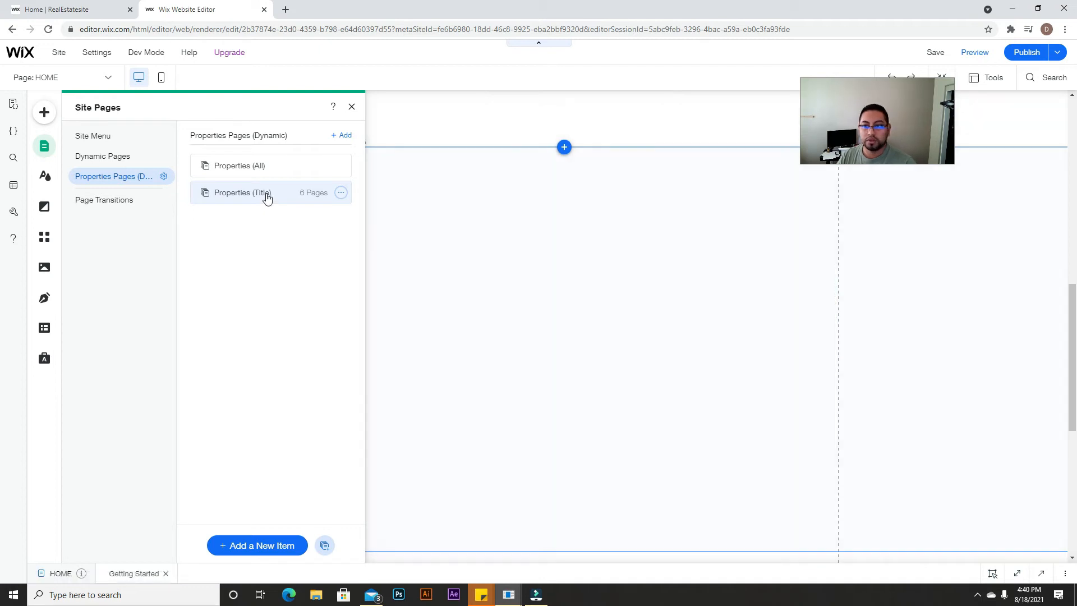
scroll(526, 366, down, 8)
scroll(526, 365, up, 8)
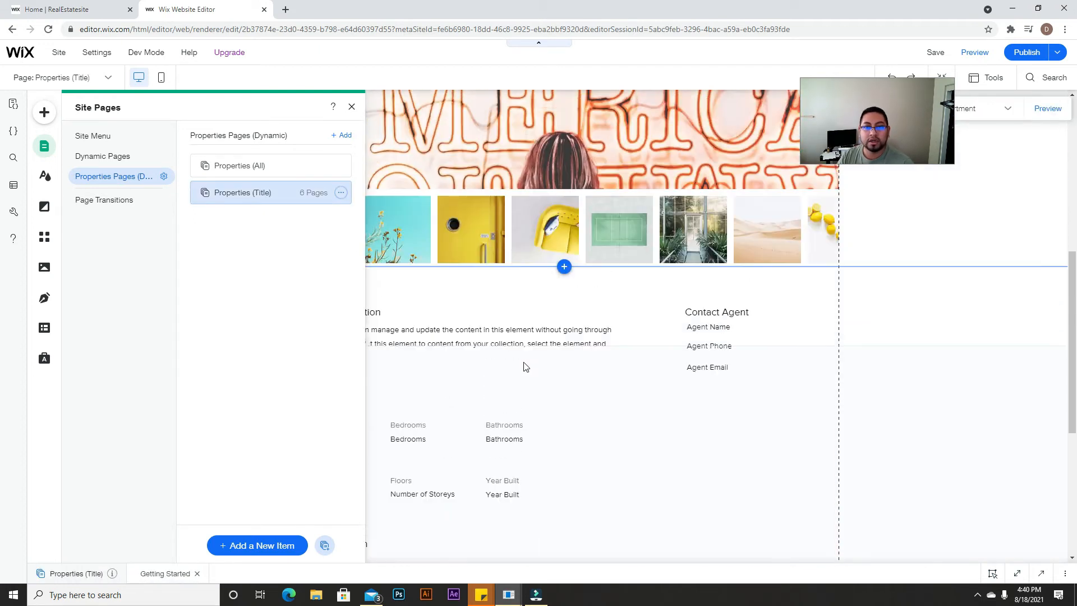
click(351, 106)
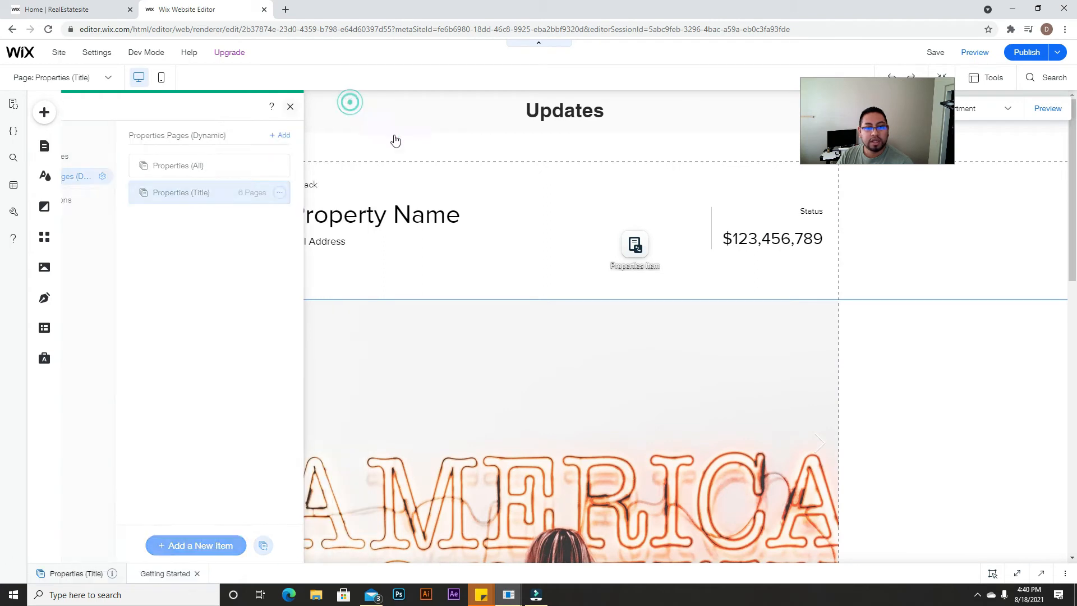
scroll(573, 280, down, 3)
scroll(594, 270, up, 1)
click(595, 273)
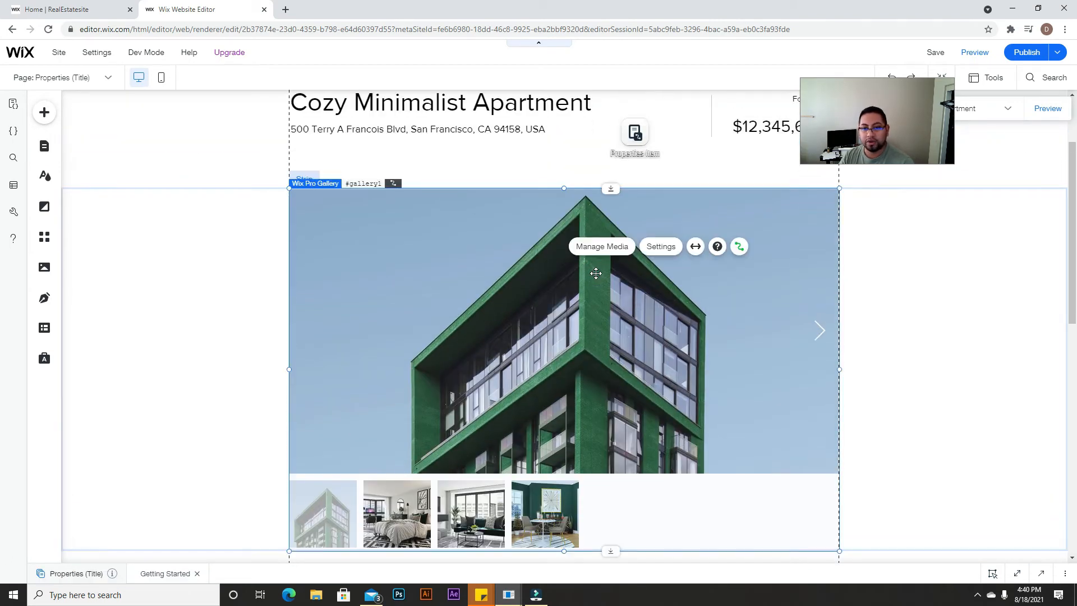
click(565, 102)
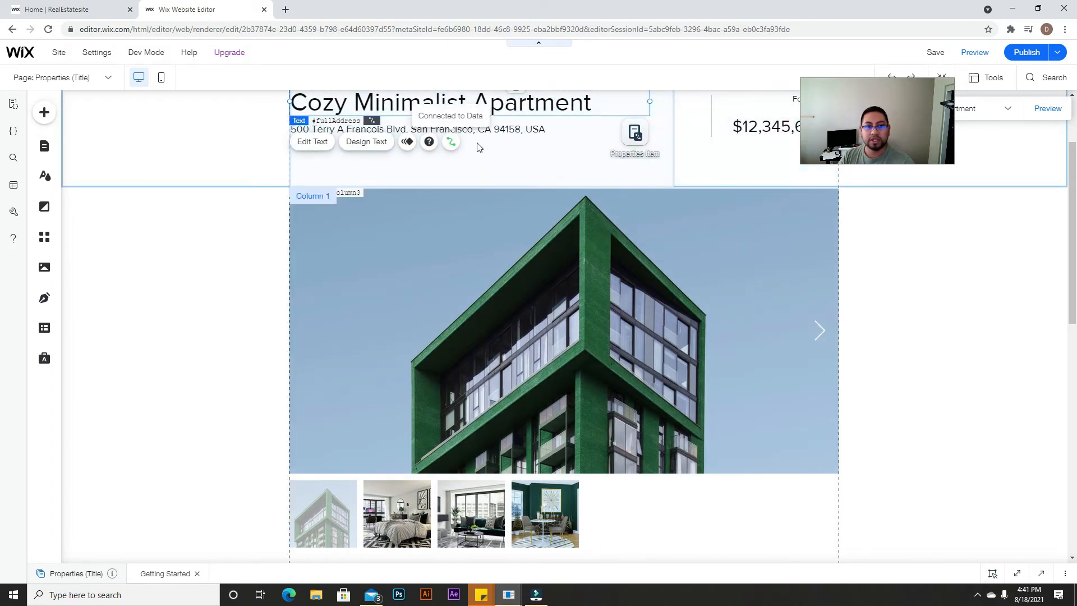
scroll(920, 409, down, 6)
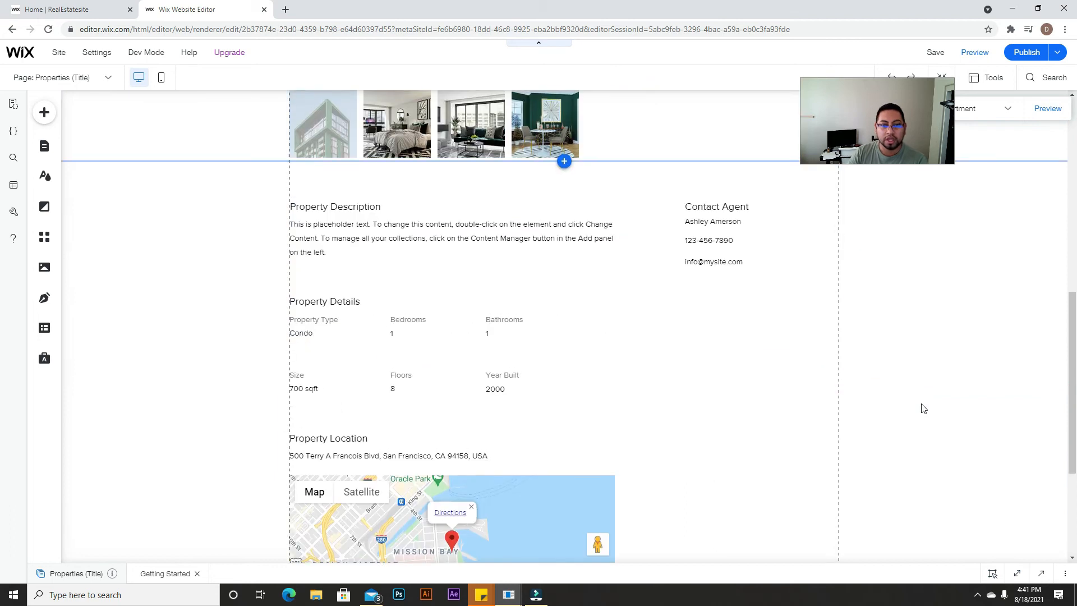
scroll(923, 408, up, 8)
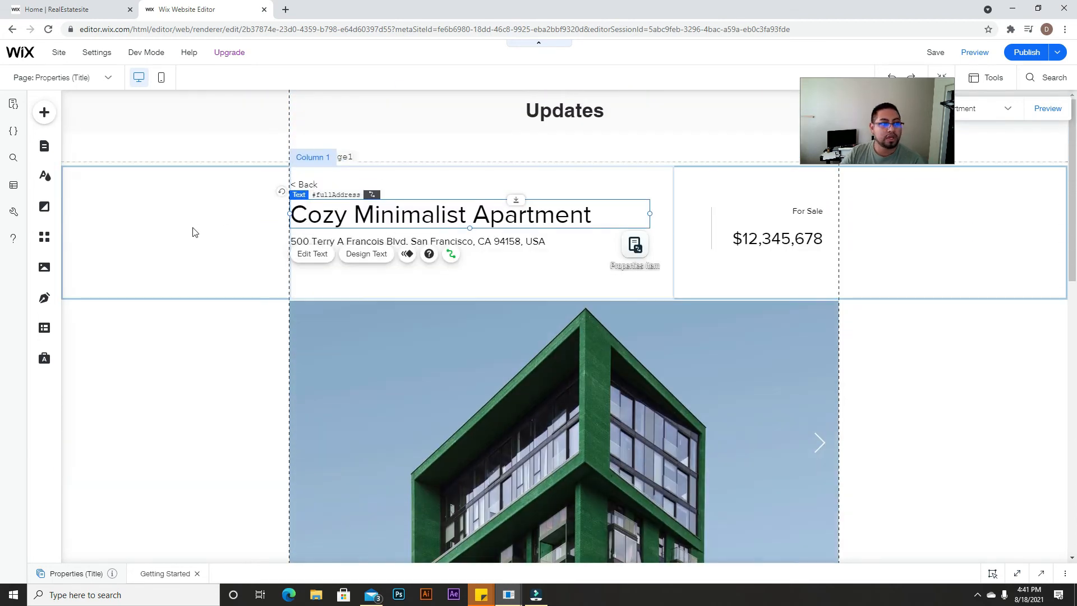
Step: Open the Properties collection and inspect the Title and Bedrooms field options
click(44, 329)
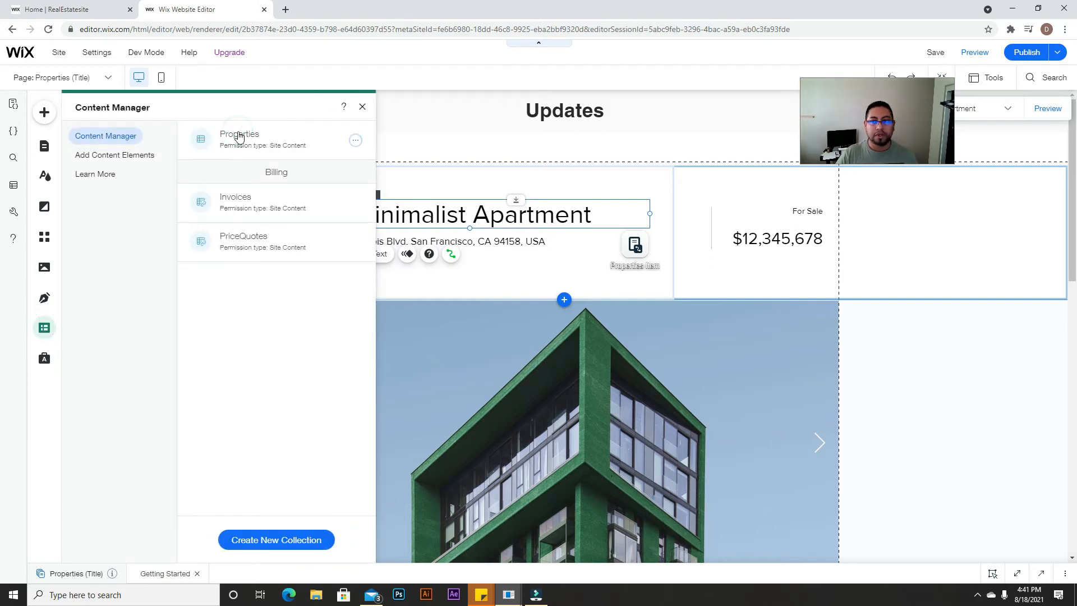
click(254, 256)
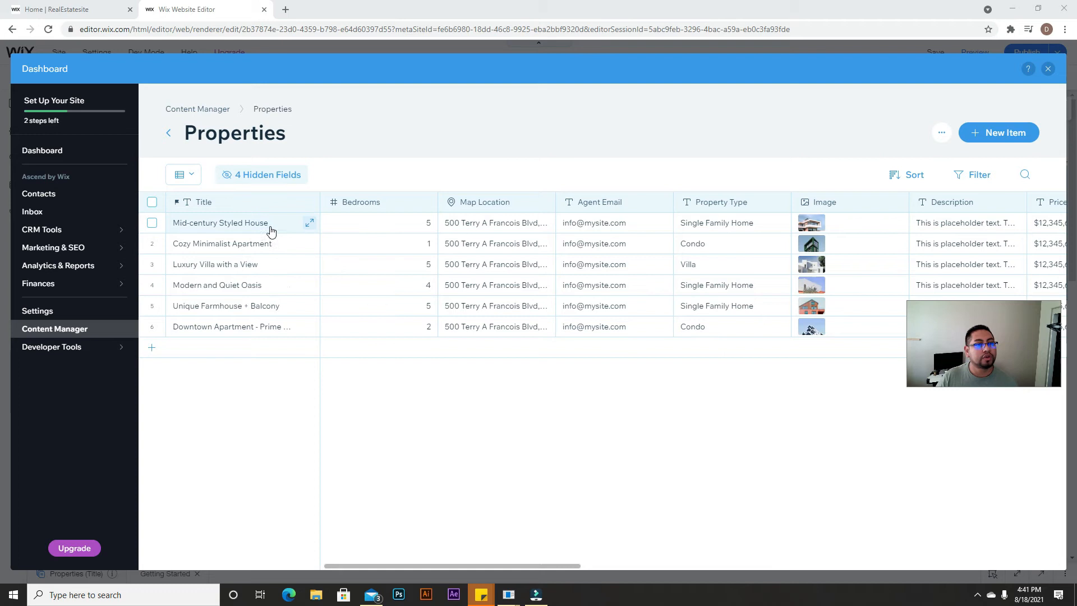
click(217, 203)
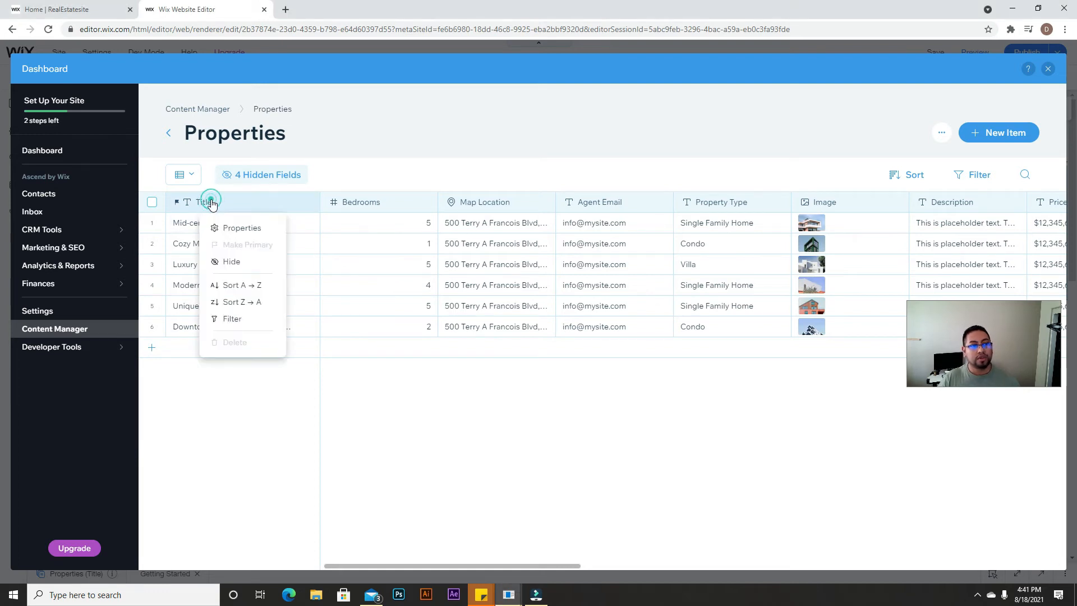
click(378, 205)
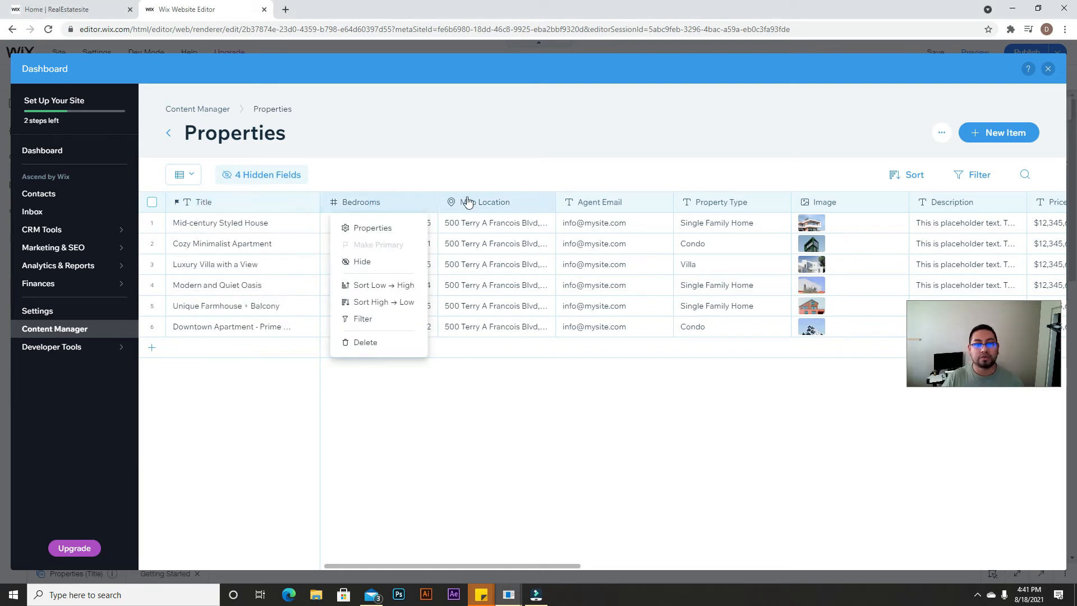
click(441, 177)
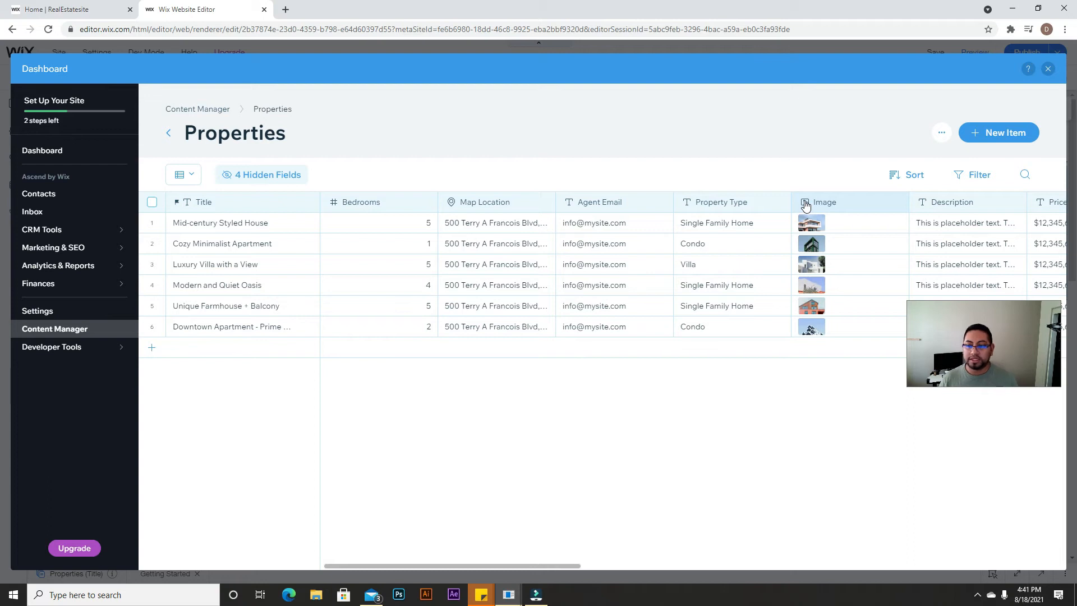
Step: Switch to the live real-estate site's Home | RealEstatesite tab
click(84, 9)
scroll(509, 338, up, 20)
scroll(509, 338, up, 2)
Step: Open the live site's Admin page and scroll through its add-listing form
click(675, 141)
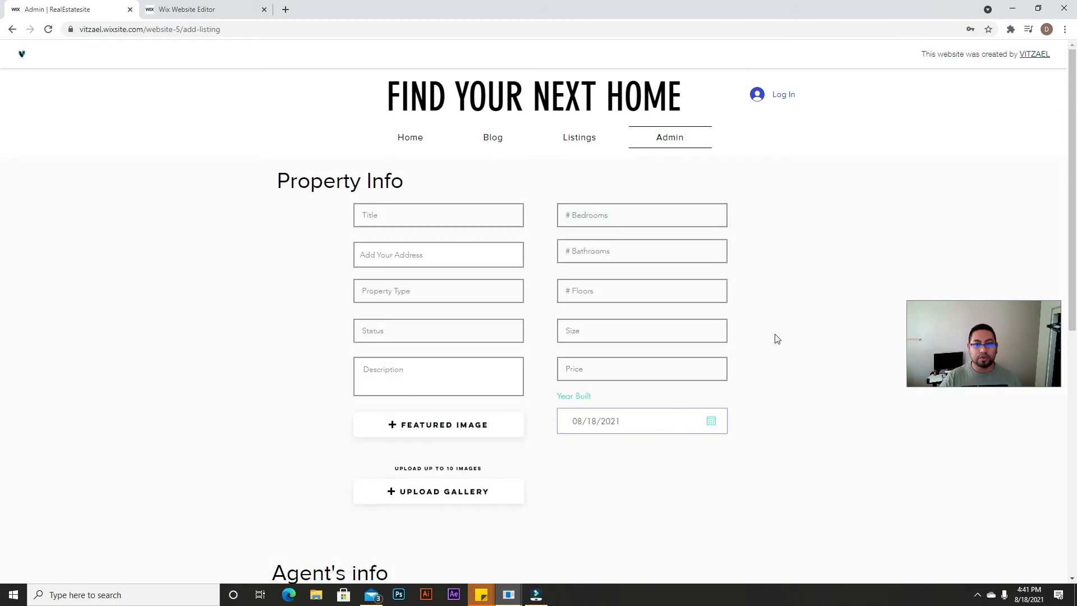
scroll(734, 404, down, 2)
scroll(695, 384, up, 2)
scroll(666, 360, up, 1)
scroll(667, 360, down, 1)
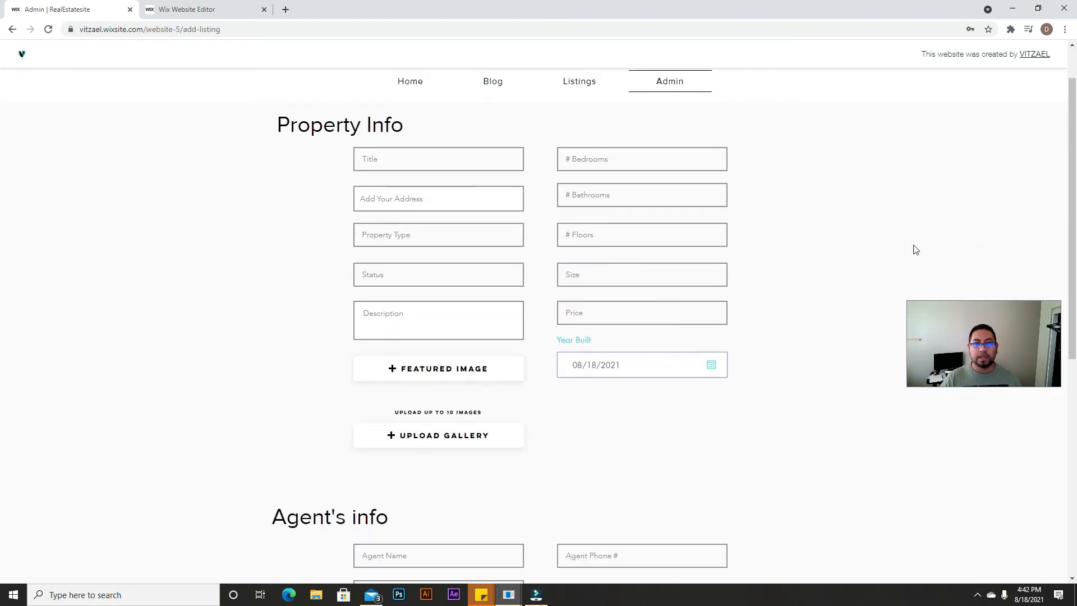
drag(1072, 164, 1072, 181)
Step: Try a Property Info input field, review the form, and return to the Wix editor tab
click(444, 140)
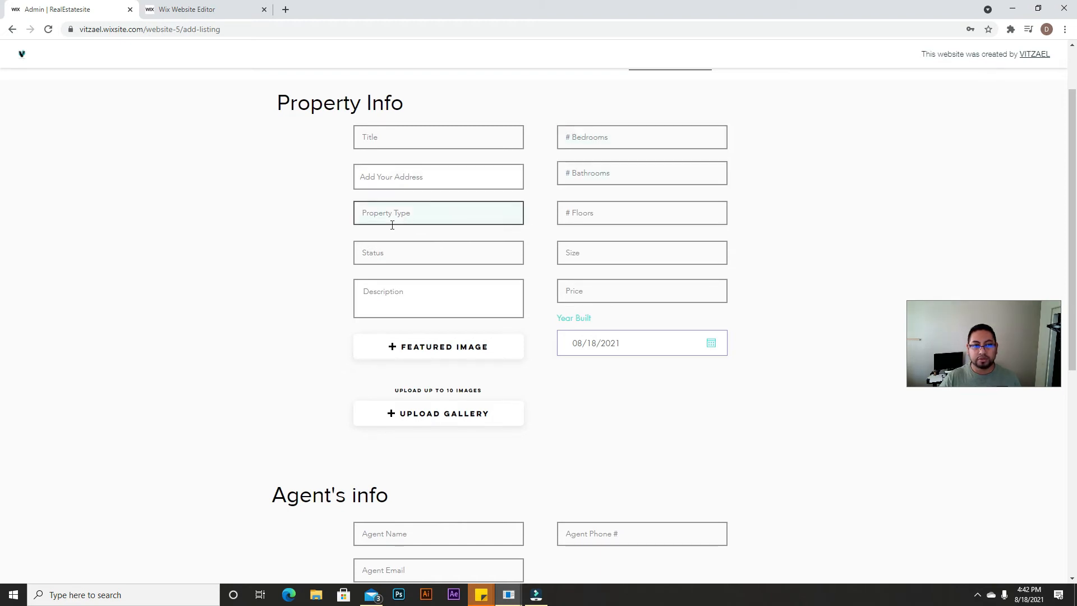
scroll(452, 339, down, 2)
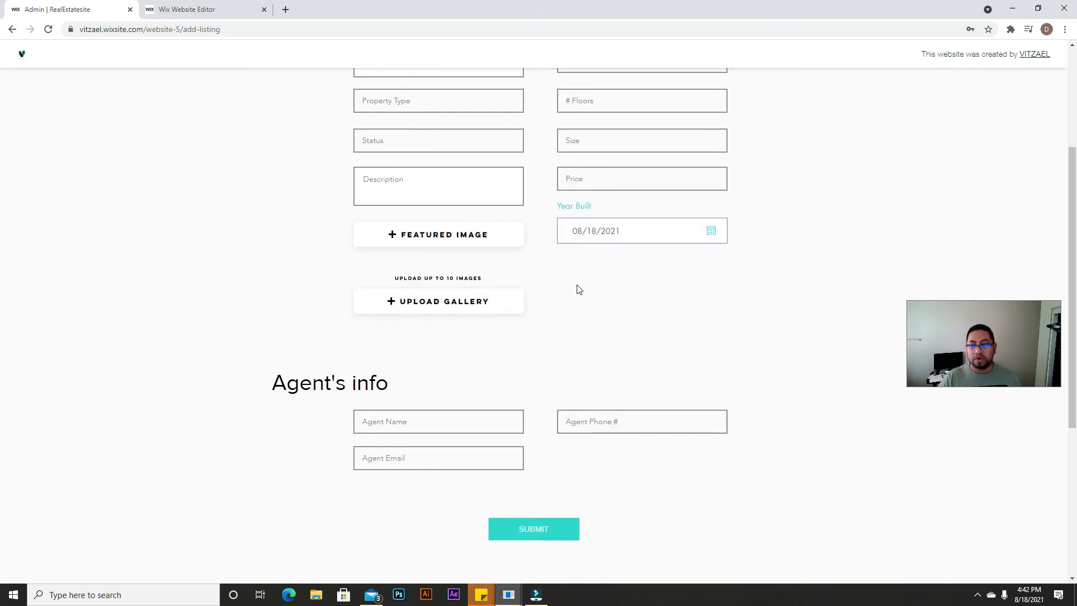
scroll(438, 365, up, 3)
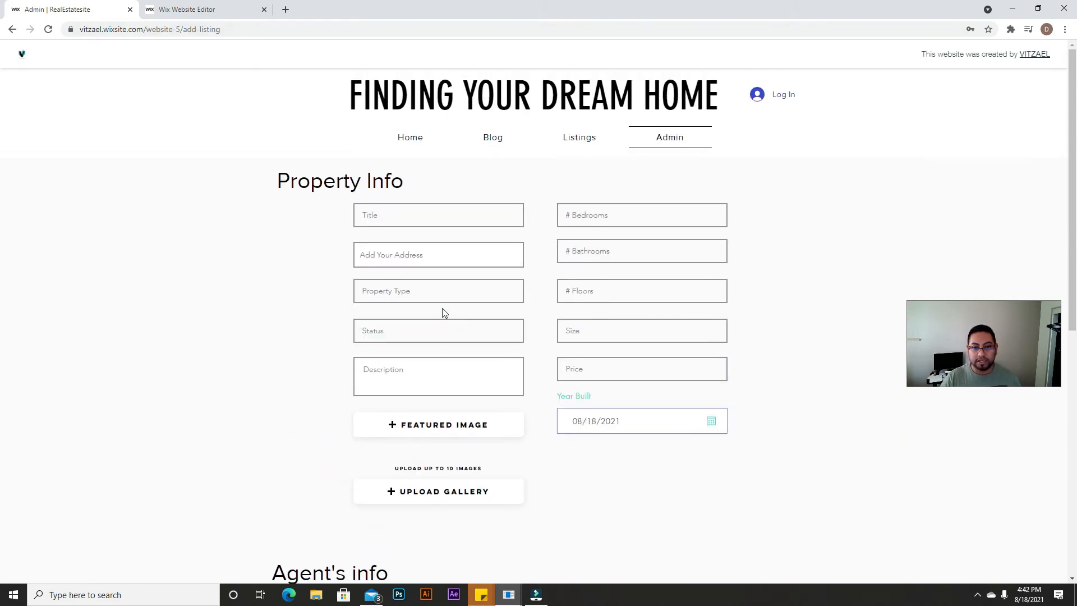
scroll(505, 305, down, 2)
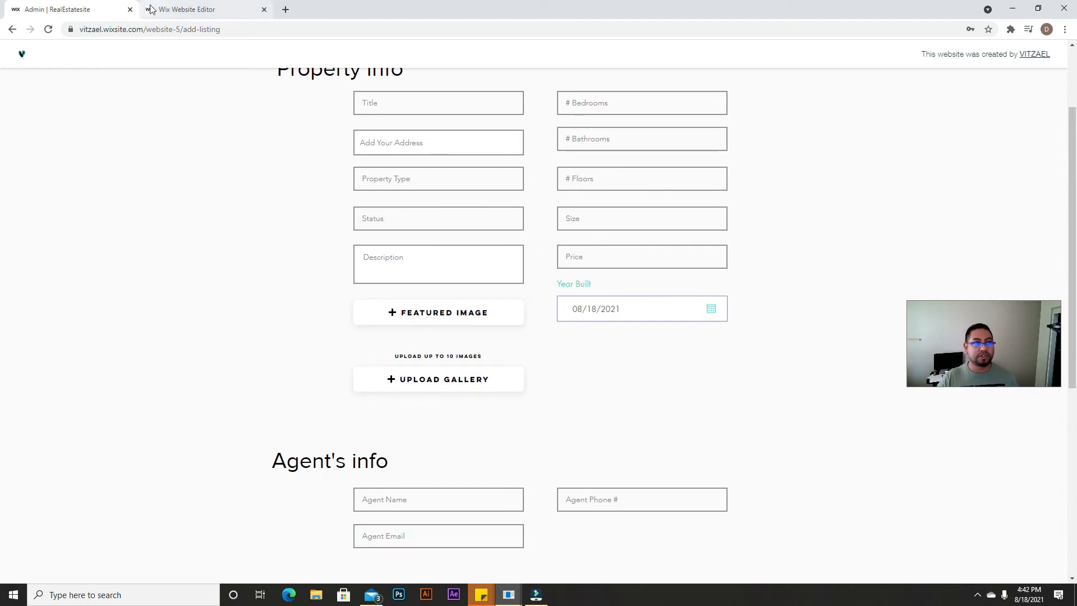
click(213, 8)
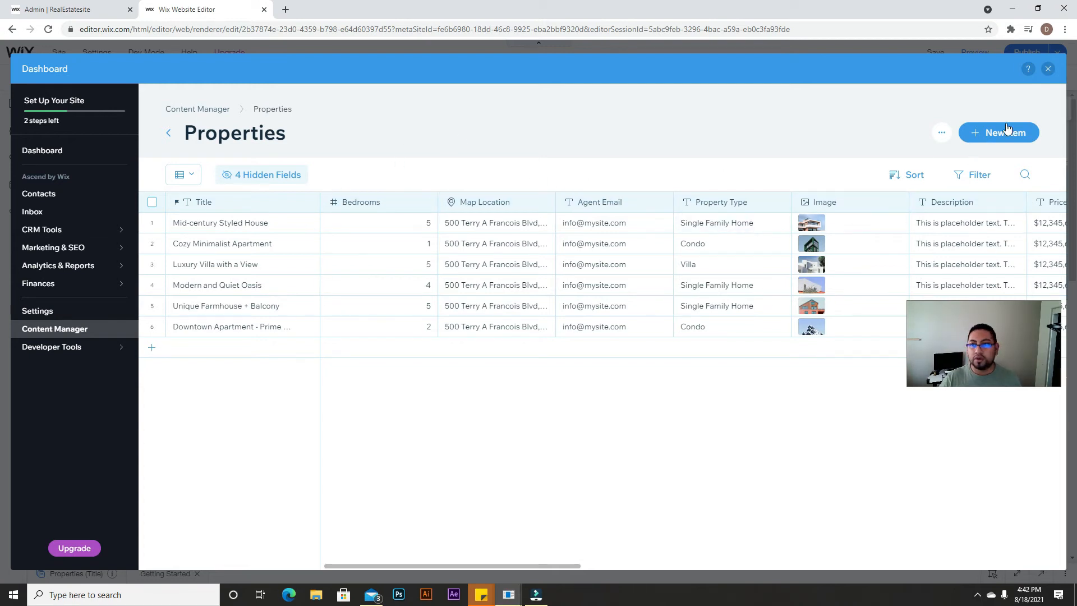
Step: Create a blank page named 'Add Listing' in the site menu between HOME and Properties
click(1046, 69)
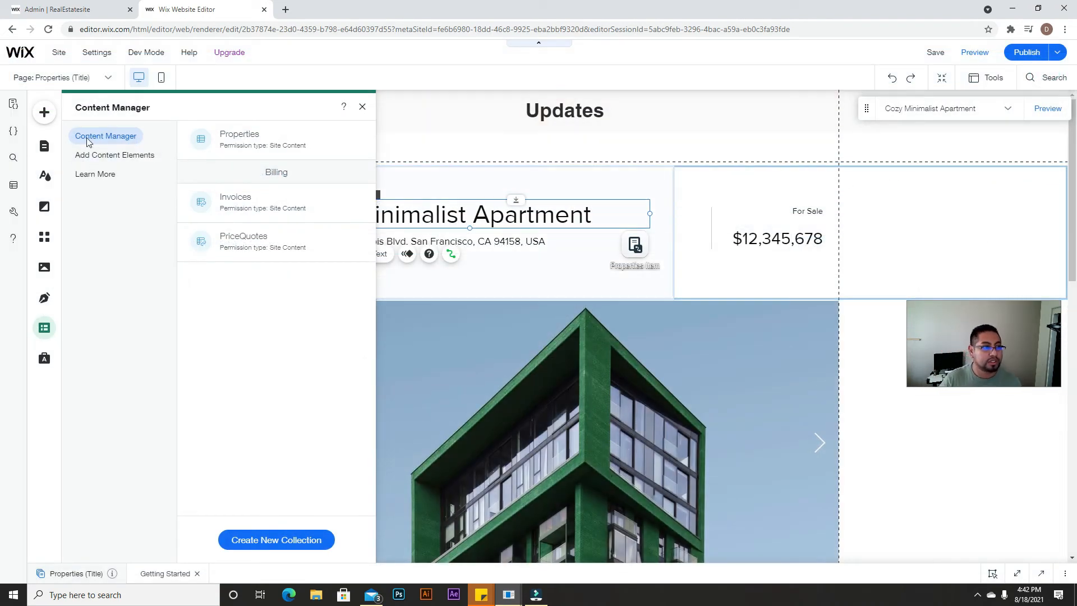
click(44, 147)
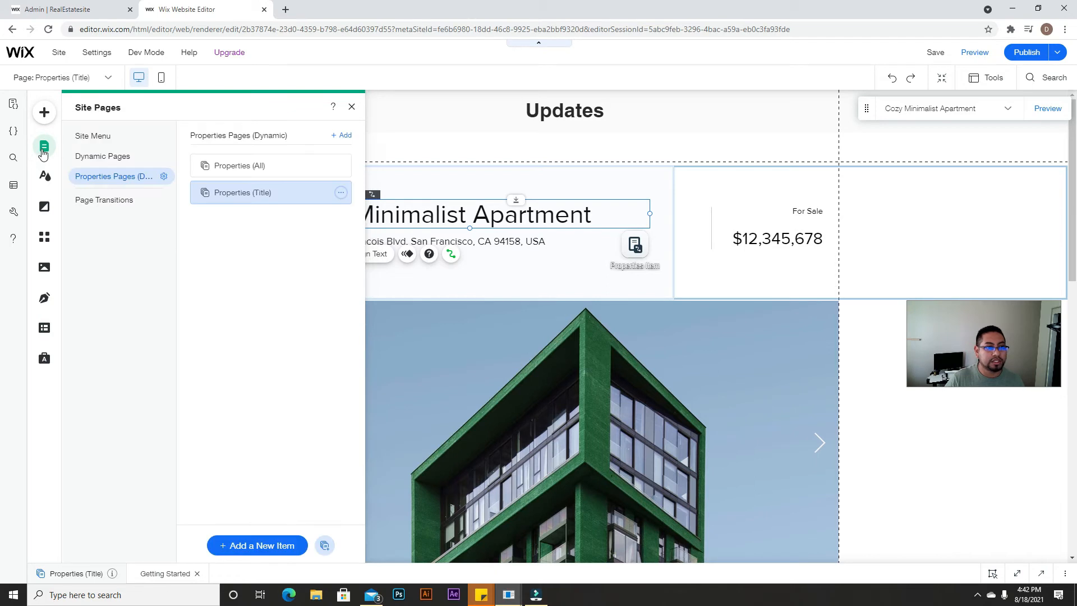
click(93, 136)
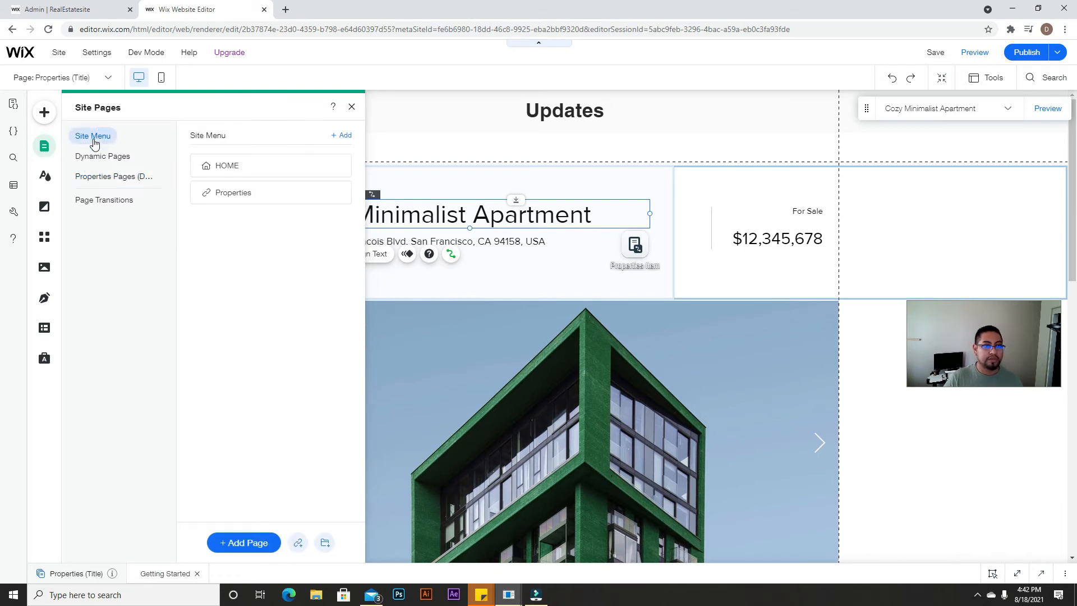
click(256, 544)
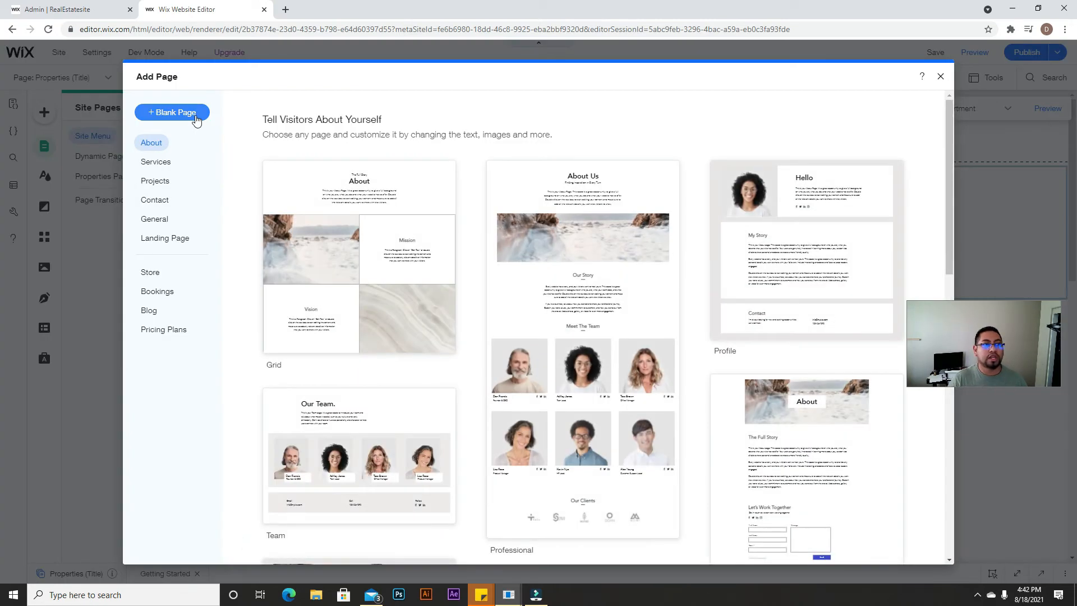
click(166, 113)
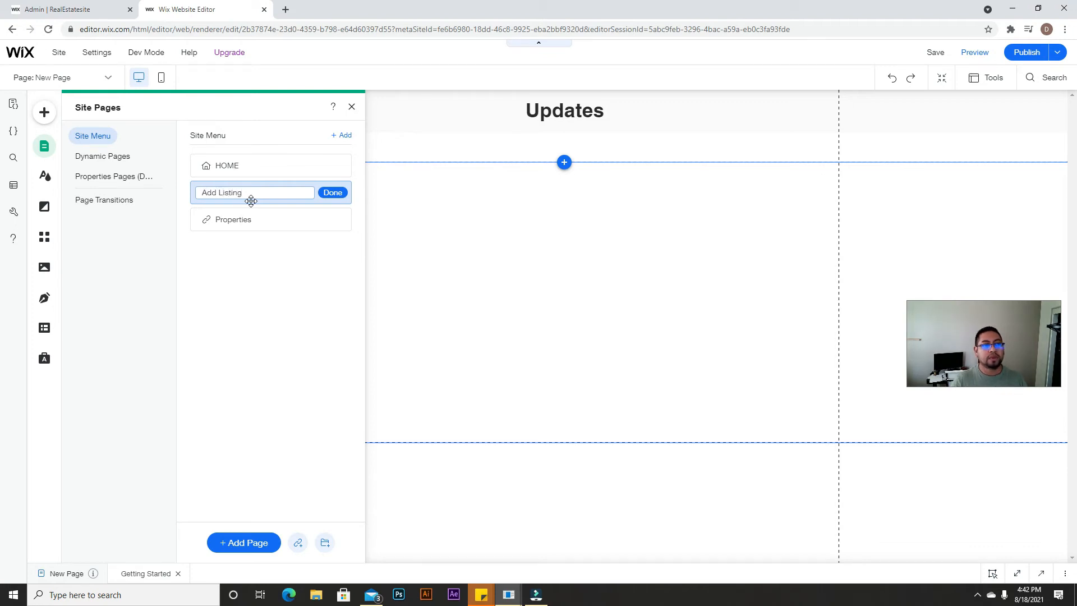
click(331, 193)
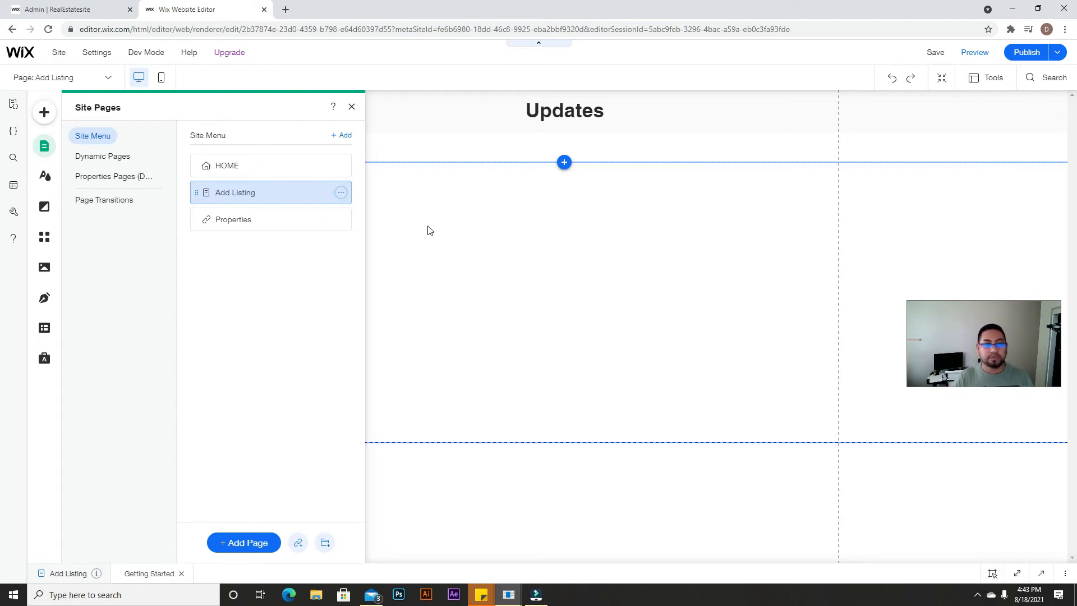
Step: Restrict the Add Listing page's permissions to Password Holders and save a page password
click(341, 193)
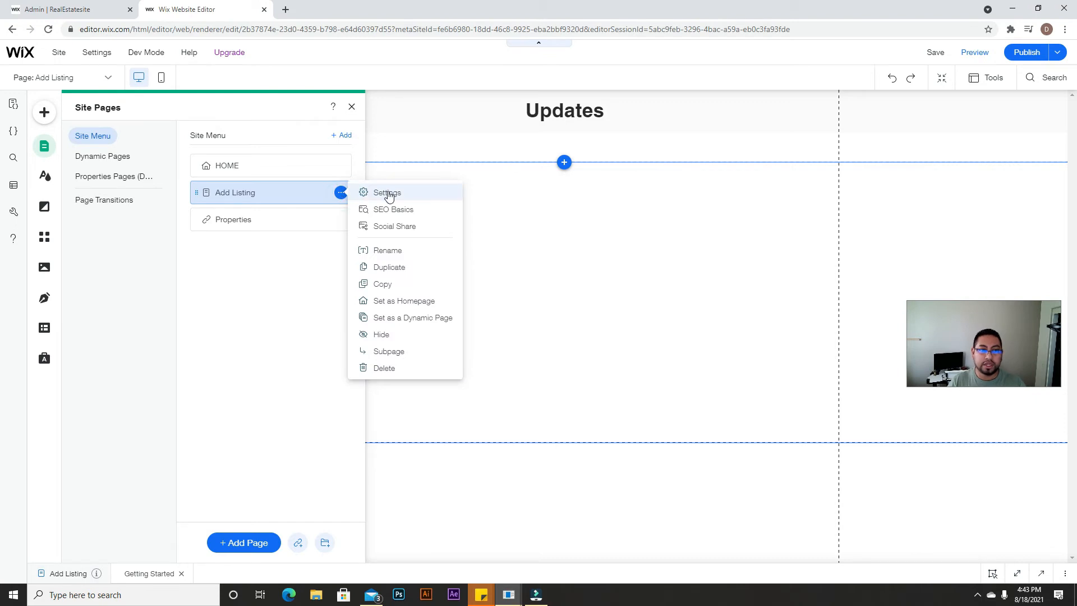
click(388, 192)
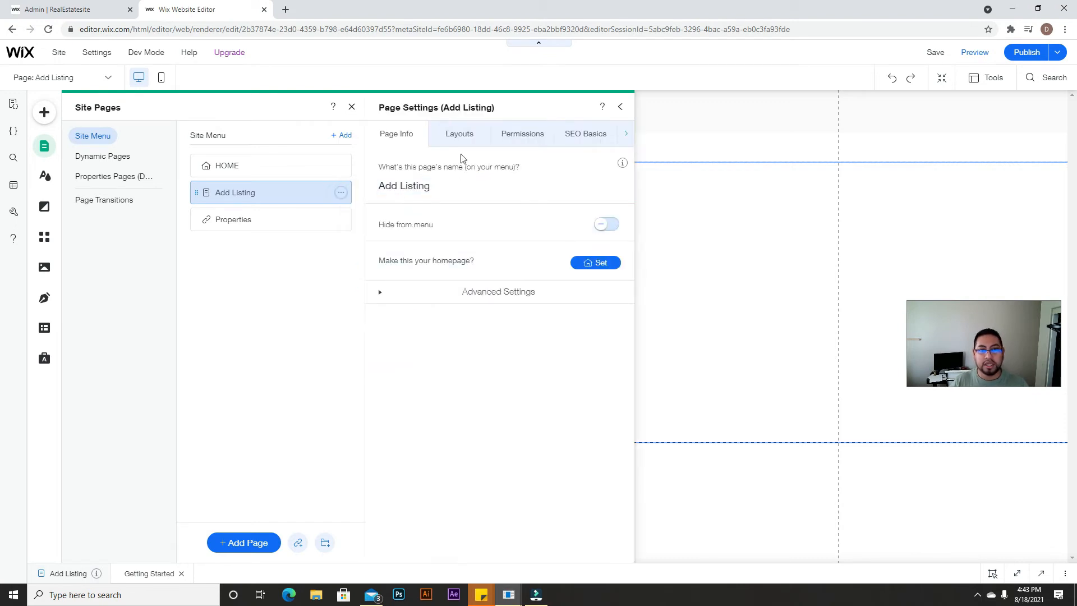
click(529, 139)
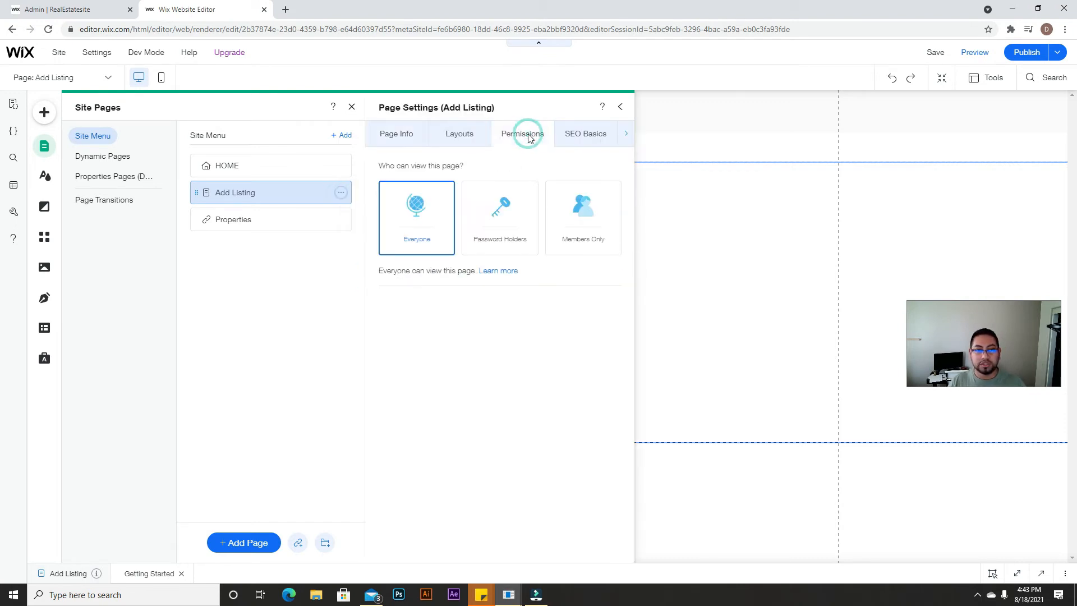
click(519, 209)
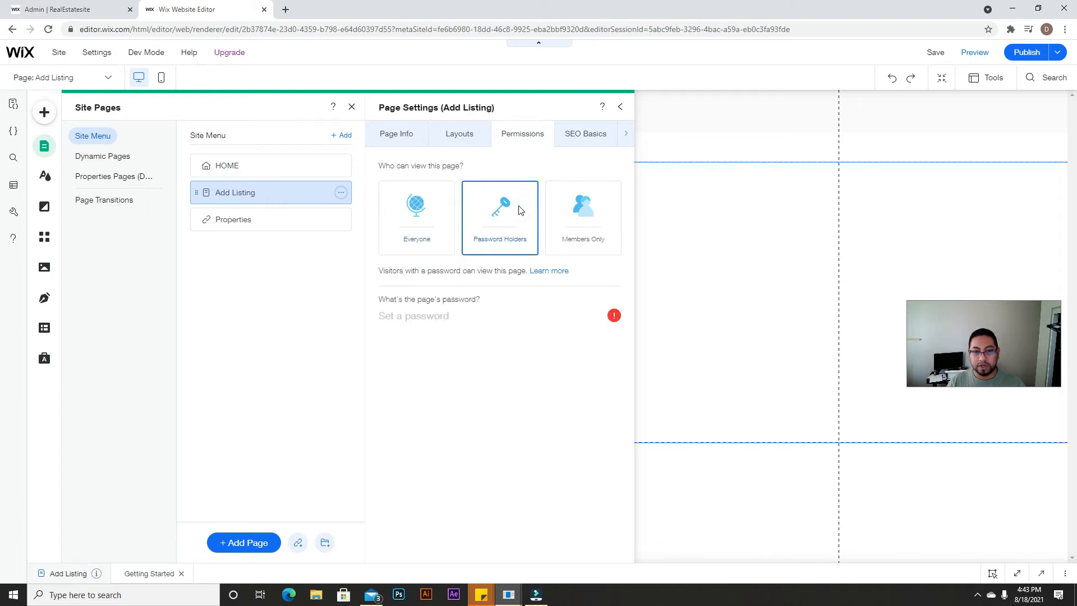
click(441, 311)
click(504, 374)
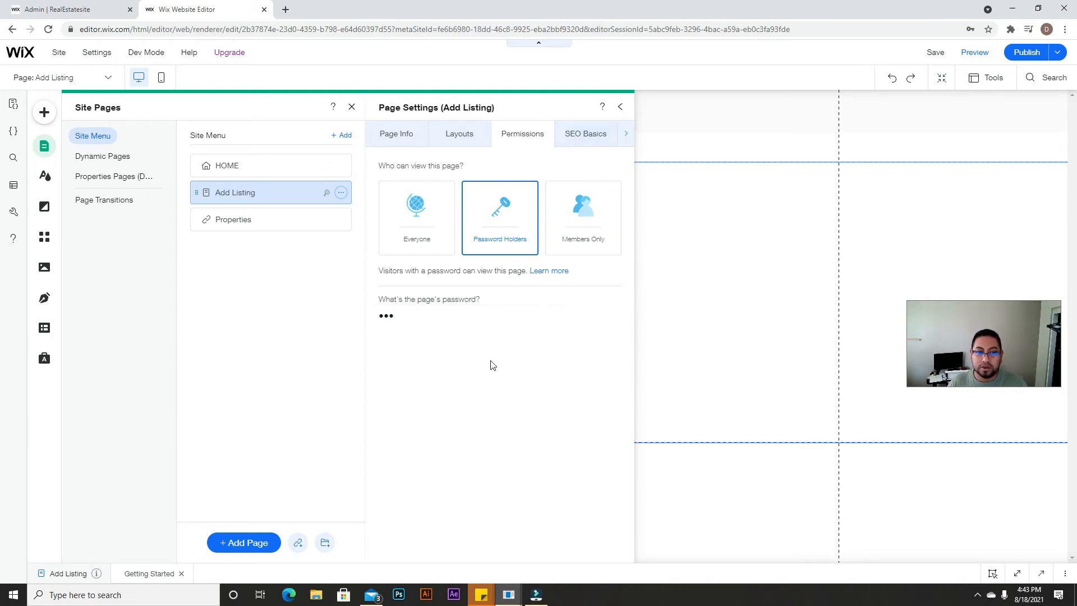
Step: Republish the site, view the live site briefly, then close the publish confirmation
click(1026, 53)
click(619, 108)
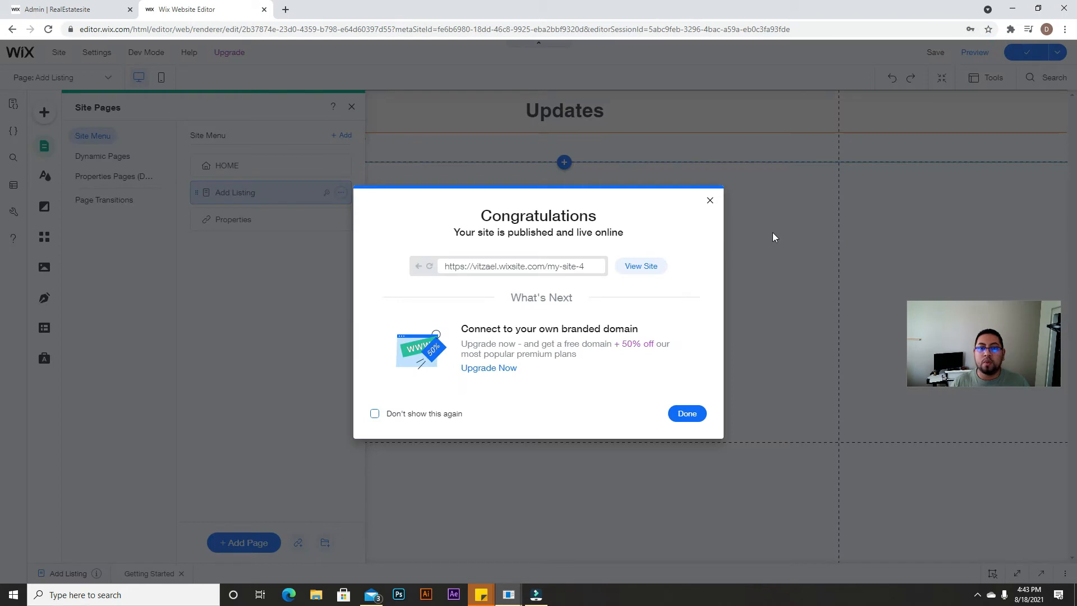
click(651, 266)
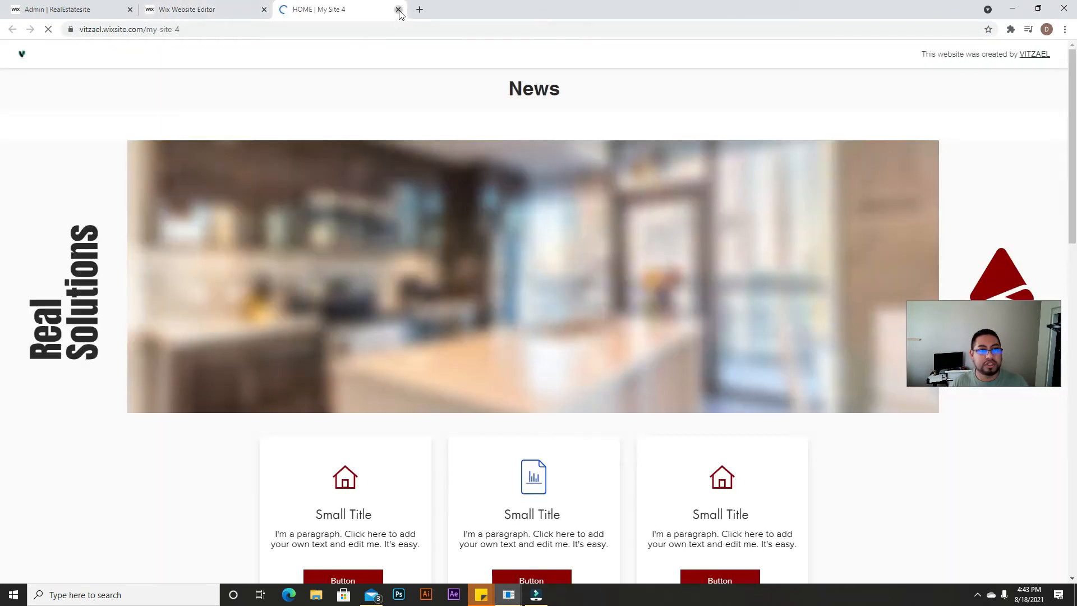
click(398, 9)
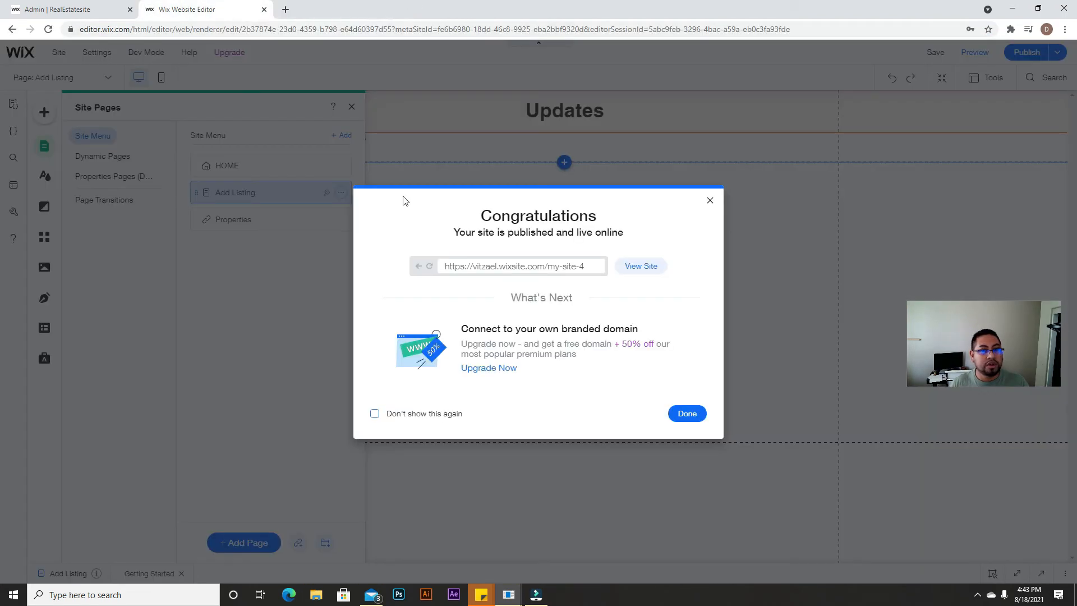
click(709, 199)
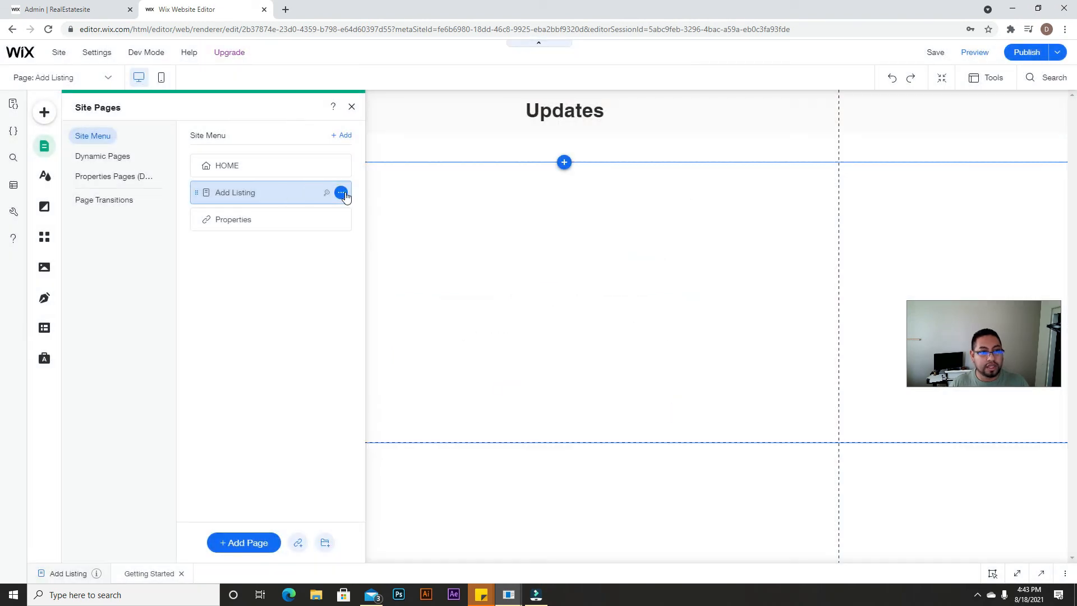
click(341, 192)
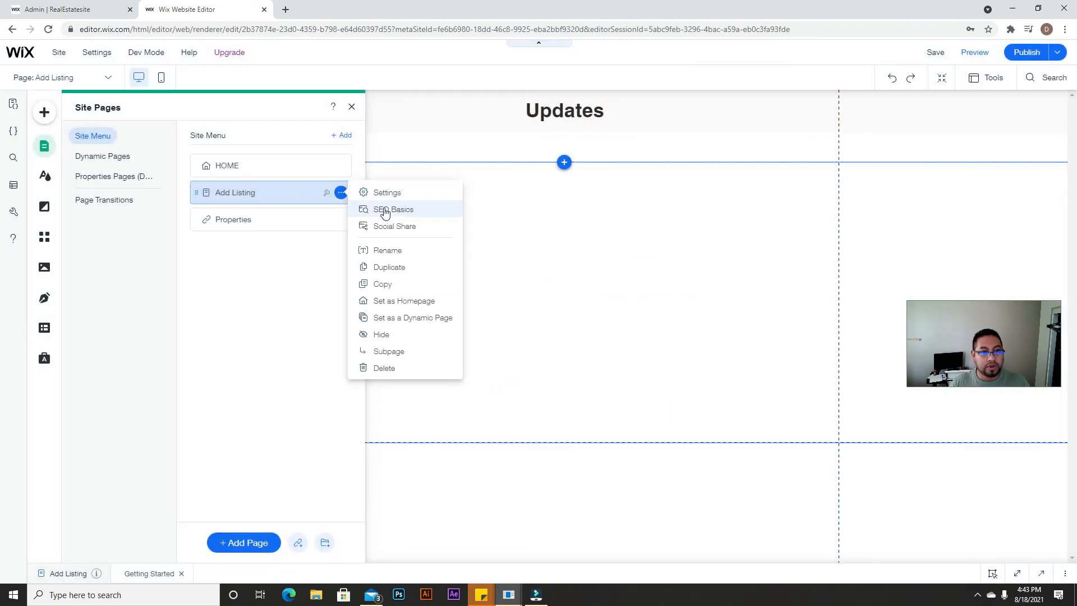
Step: Open the Add Listing page's live address and submit the page password
click(385, 210)
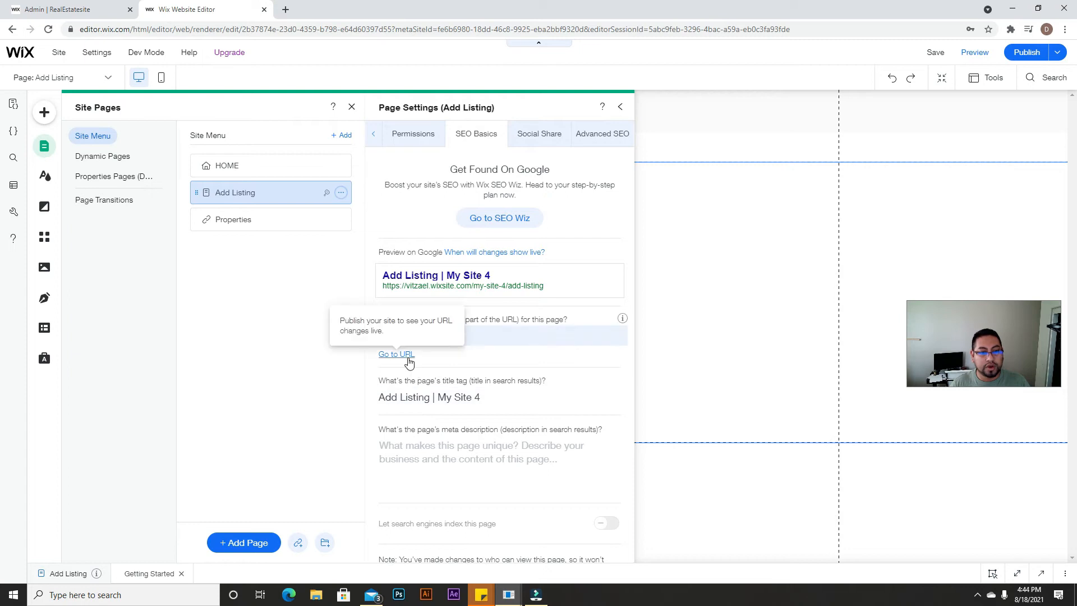
click(396, 354)
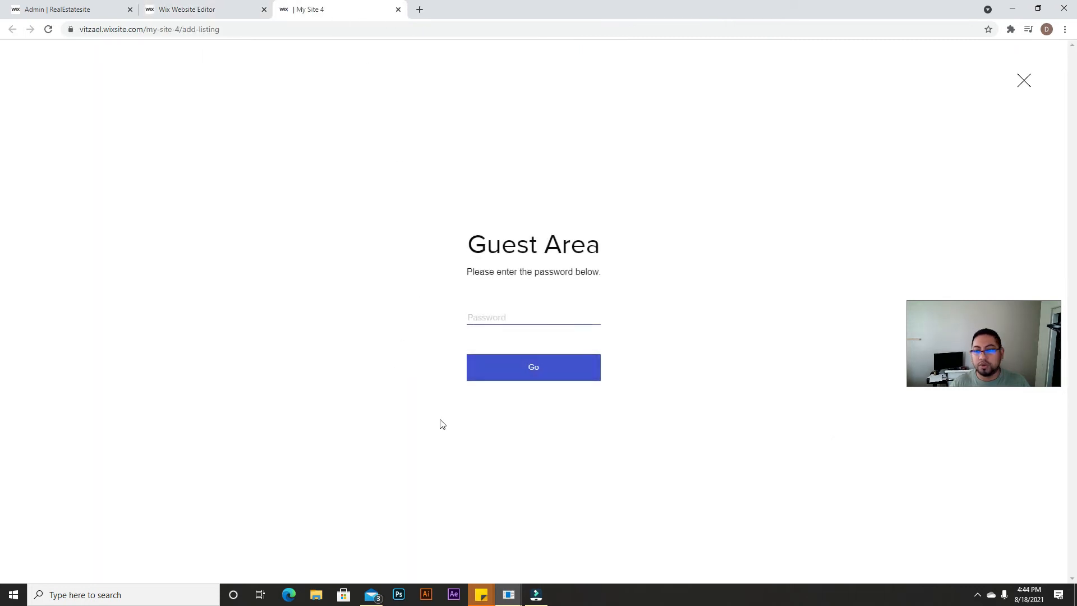
text(p)
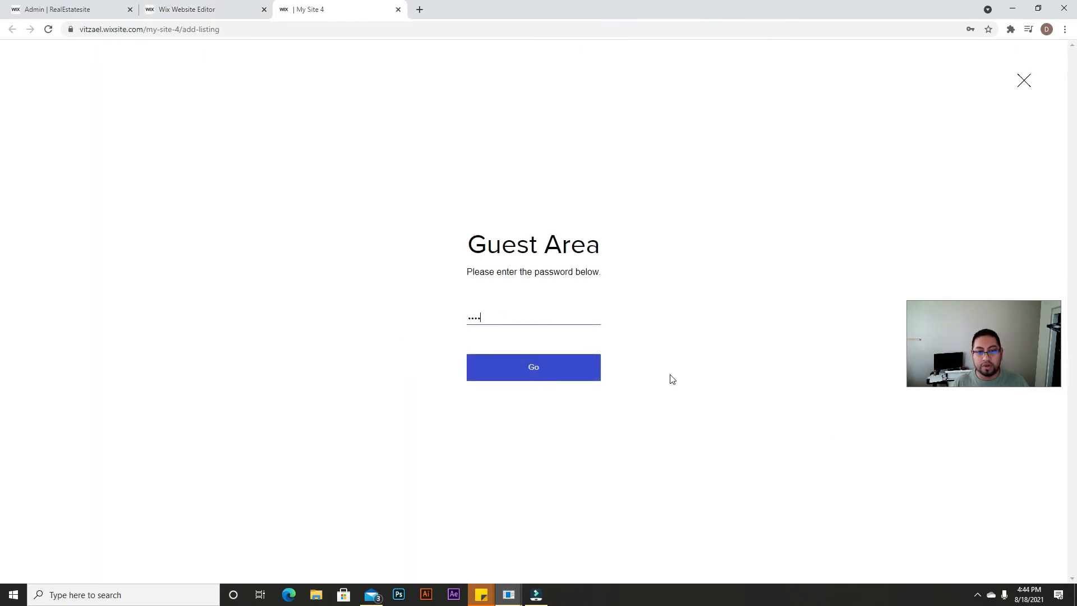
click(540, 375)
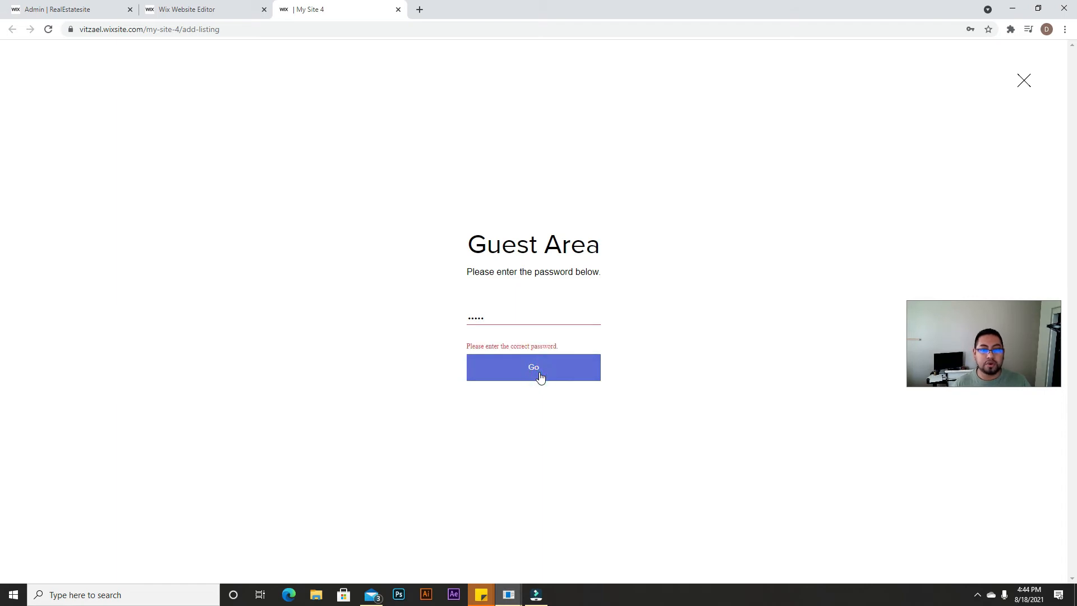
Step: Re-enter the correct password after the error, decline saving it, and close the live tab
double_click(496, 312)
text(••)
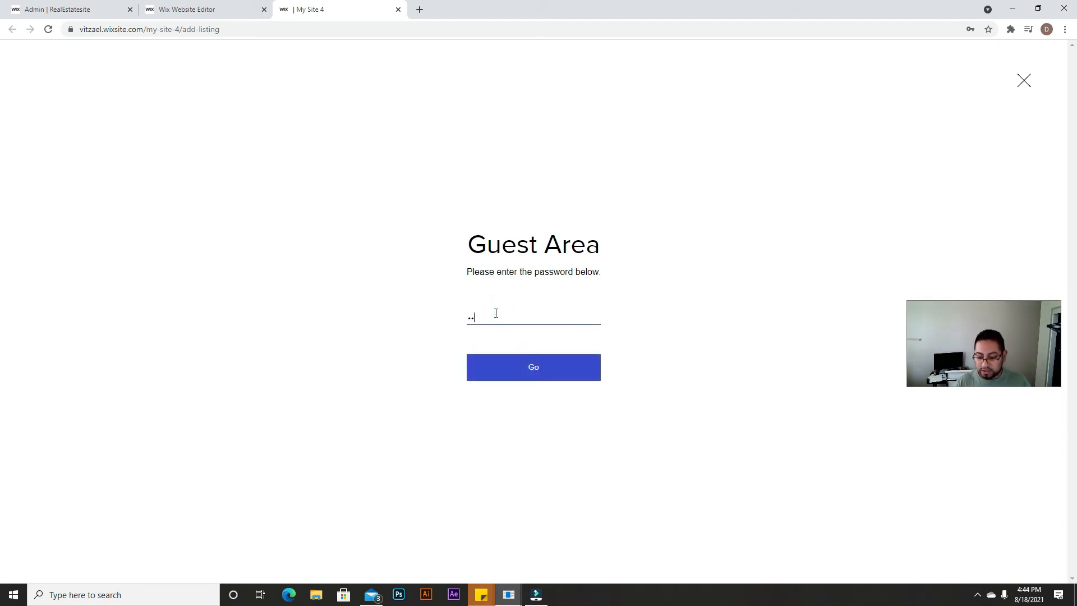
text(•)
click(529, 375)
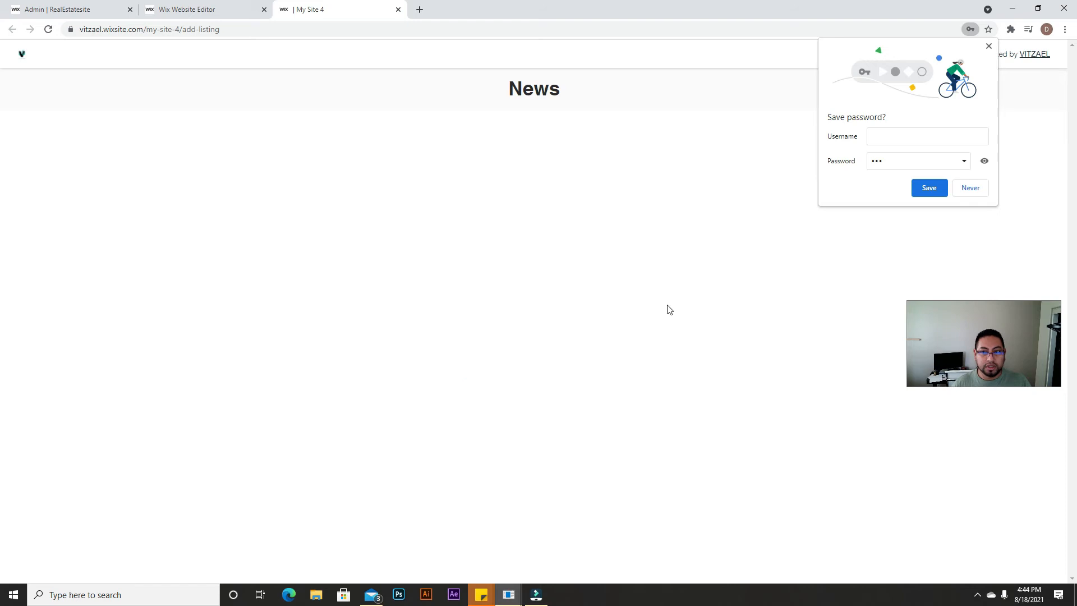
click(988, 46)
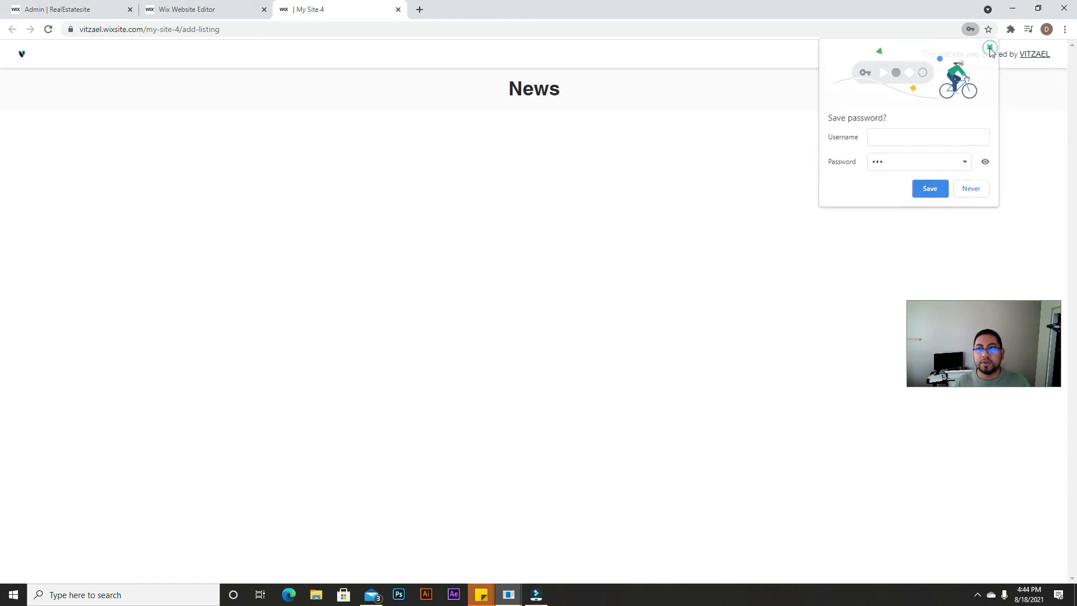
click(398, 9)
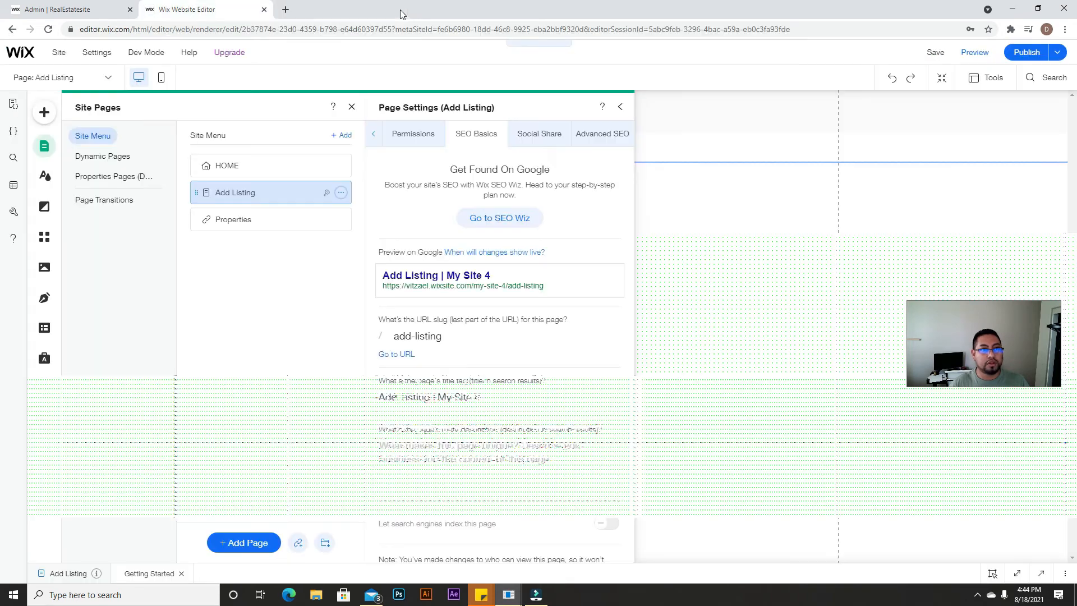
Step: Close the Page Settings and Site Pages panels to reveal the empty Add Listing canvas
click(624, 110)
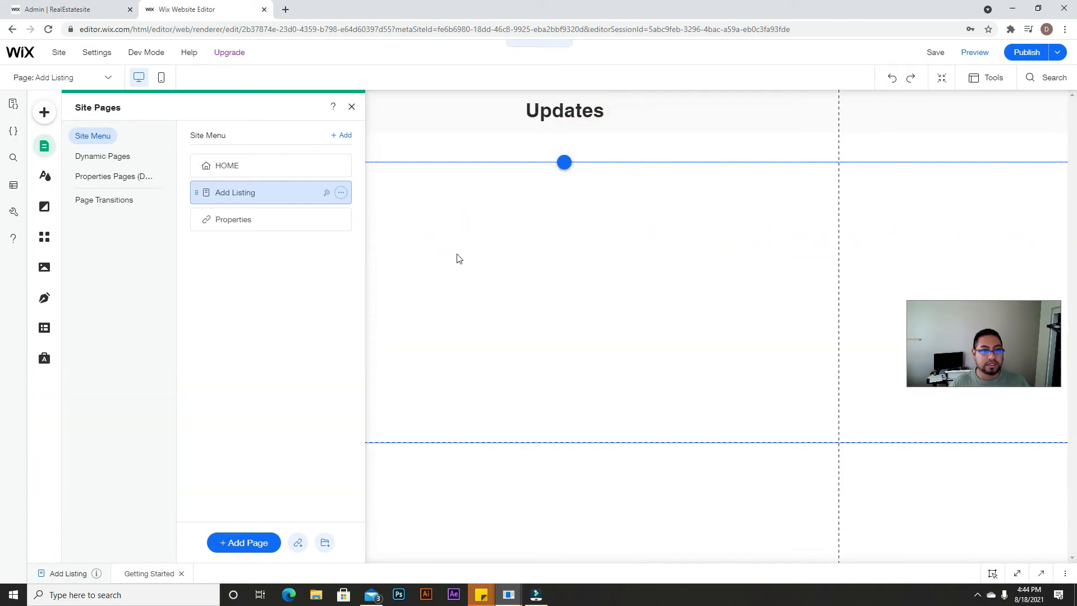
click(351, 106)
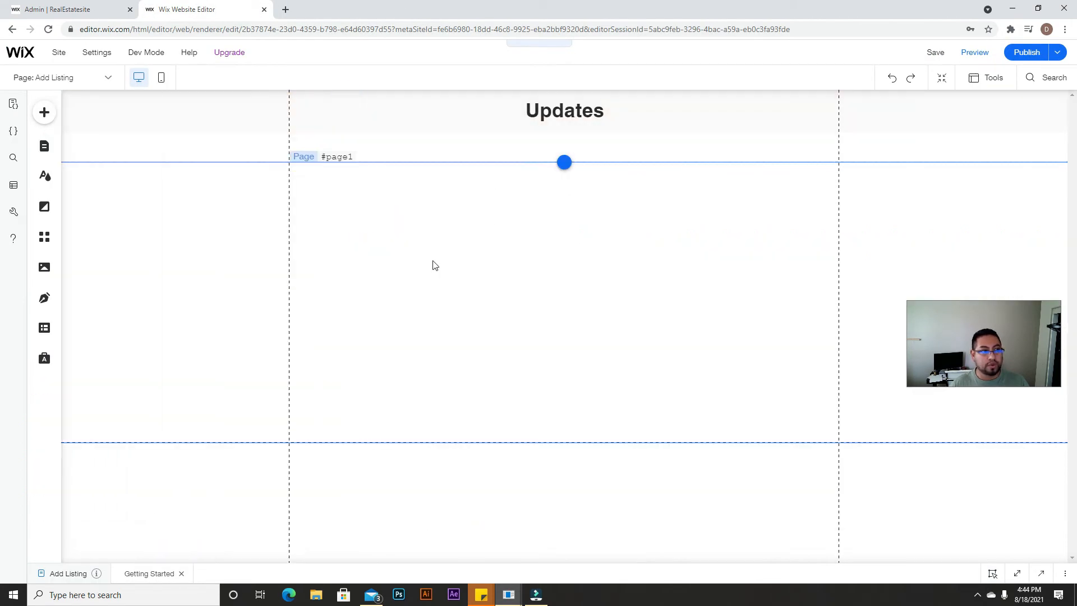
mouse_move(160, 60)
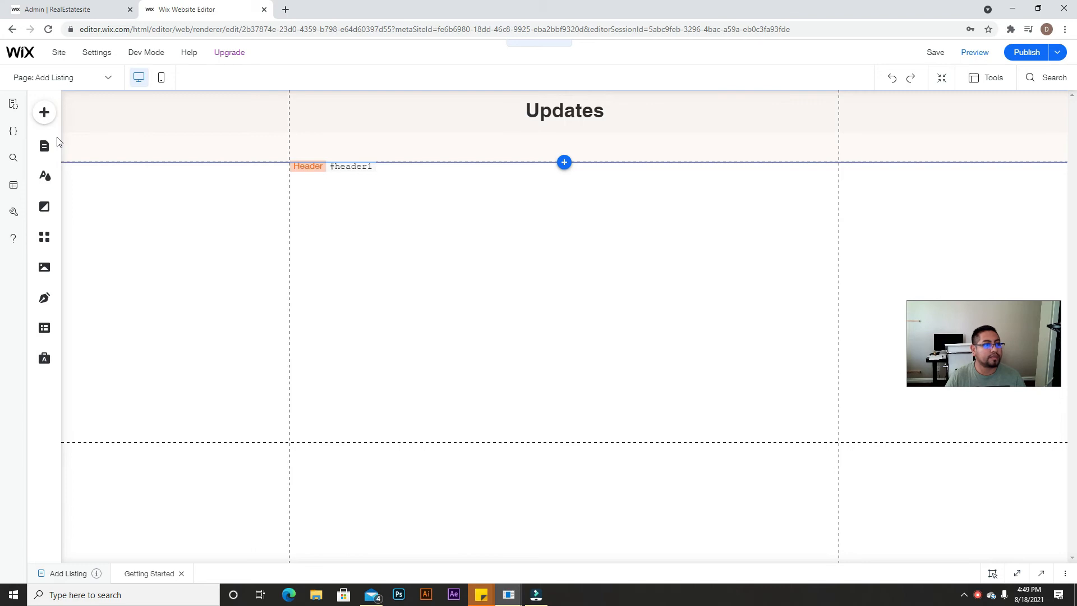
Step: Add a Heading 1 at the page's top-left and change its text to 'Property Info'
click(44, 113)
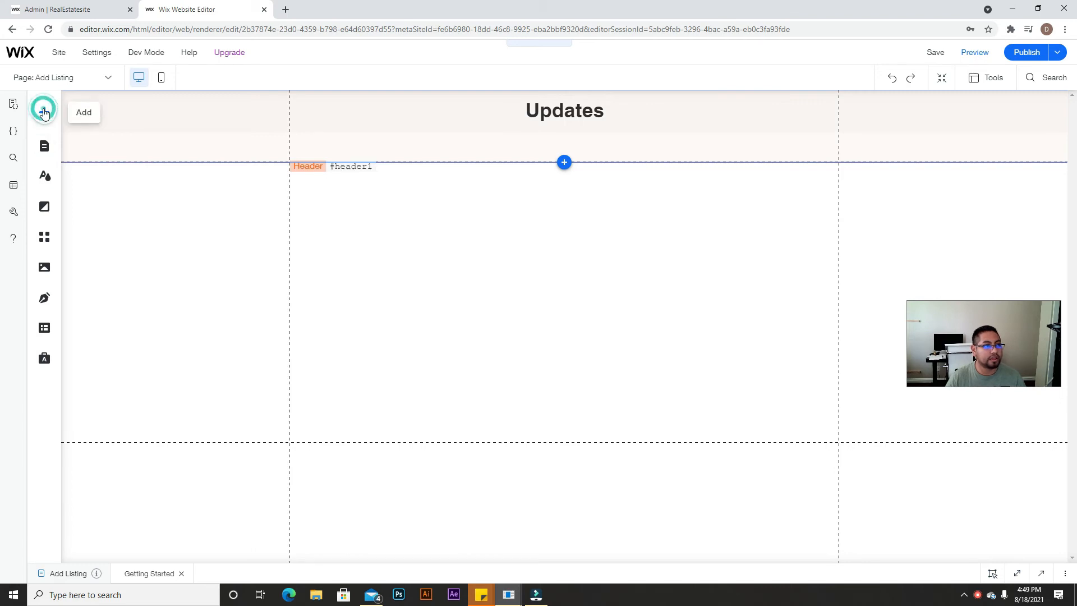
drag(84, 10, 1076, 112)
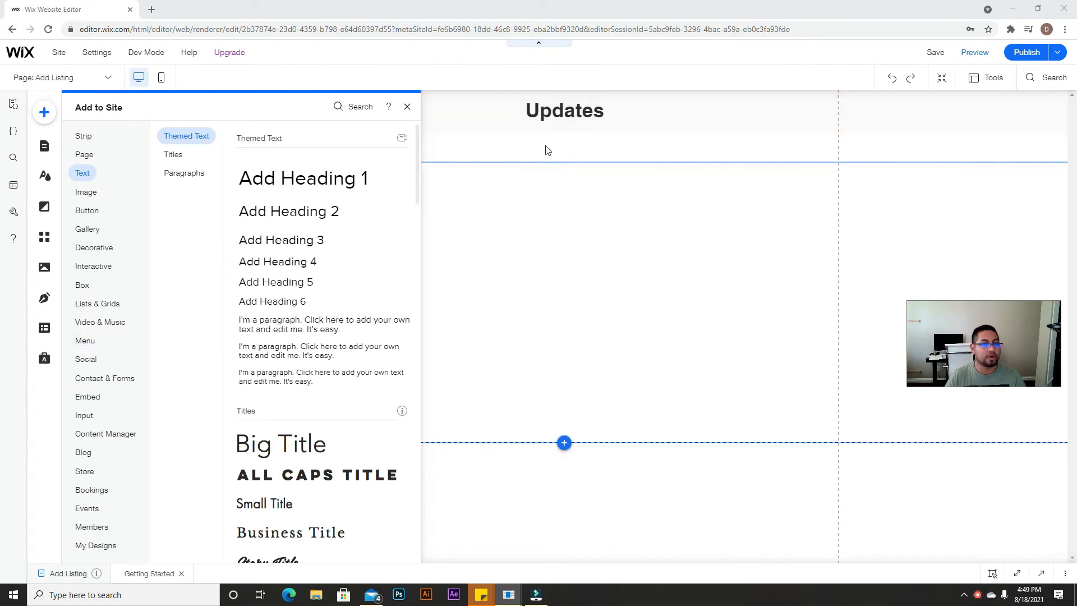
click(308, 179)
drag(577, 338, 394, 200)
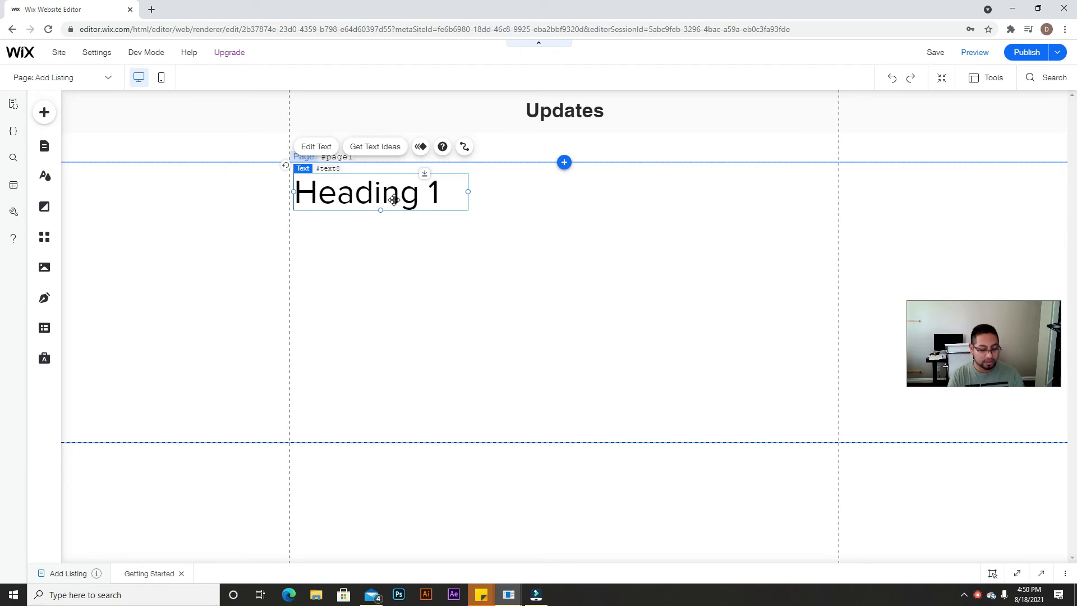
double_click(395, 200)
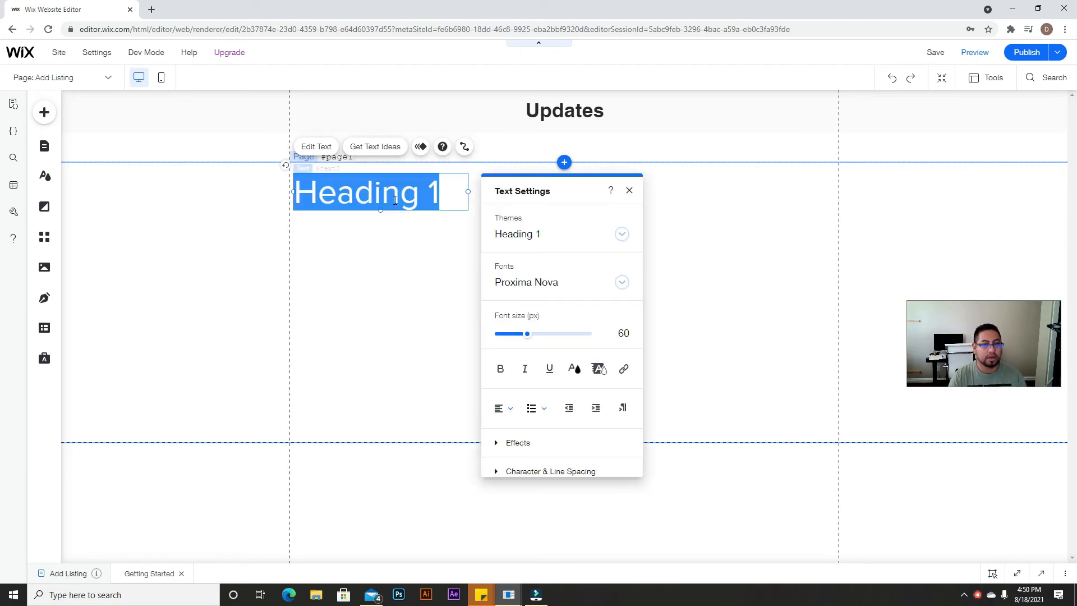
key(BackSpace)
text(P)
key(BackSpace)
text(Property )
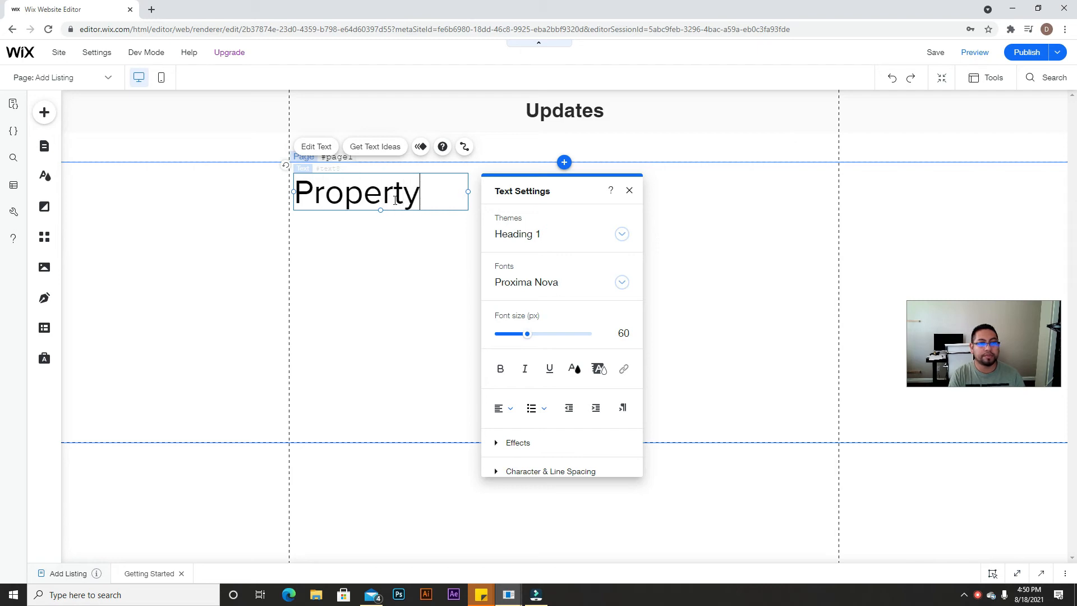
text(Info)
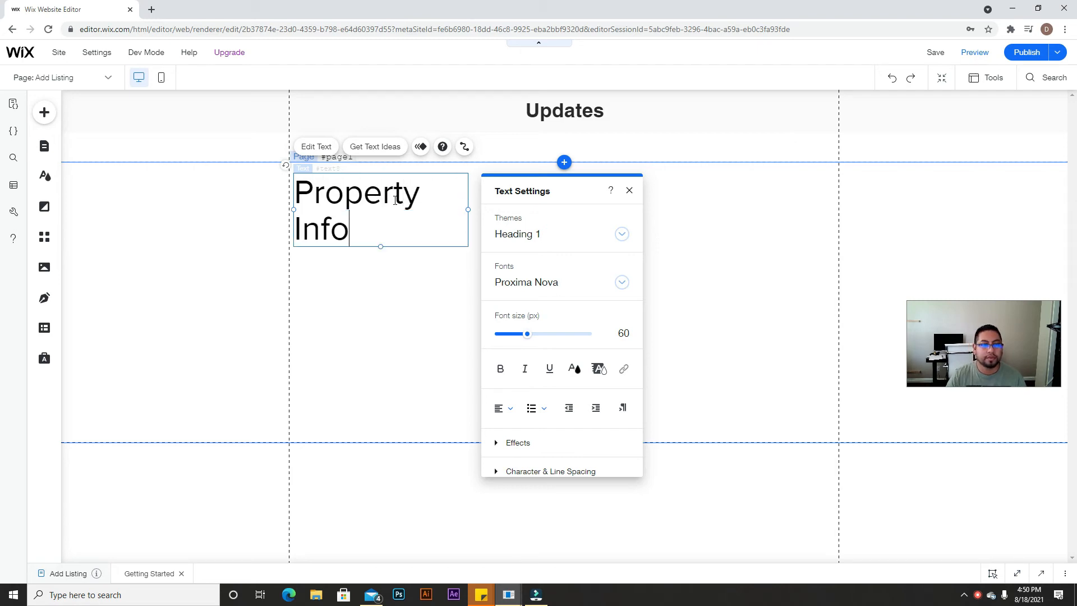
Step: Set the heading's font size to 40 px and resize its box to fit the text
drag(468, 210, 534, 208)
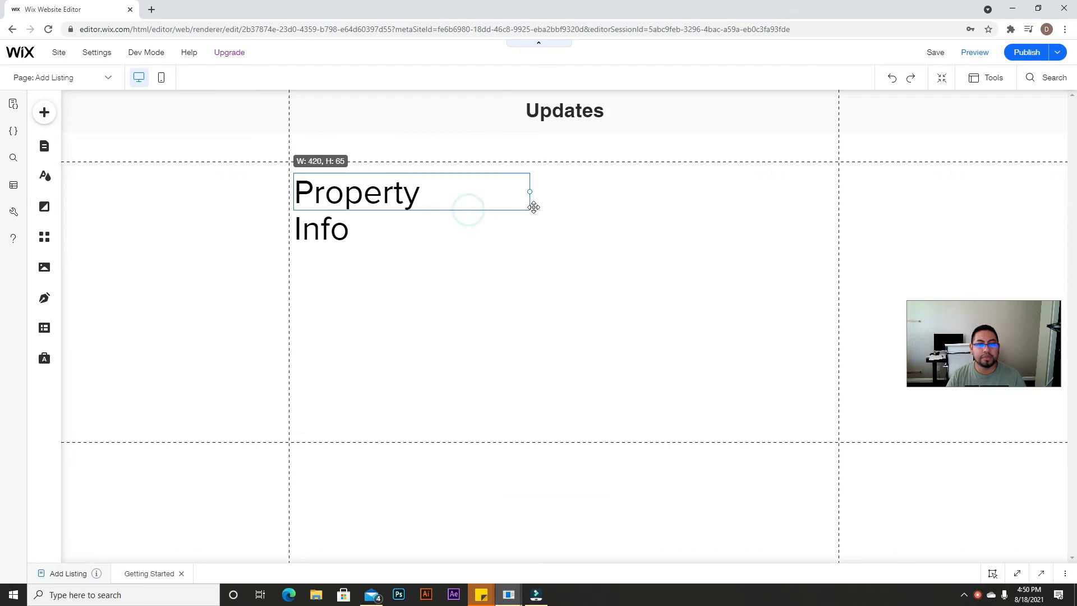
triple_click(498, 196)
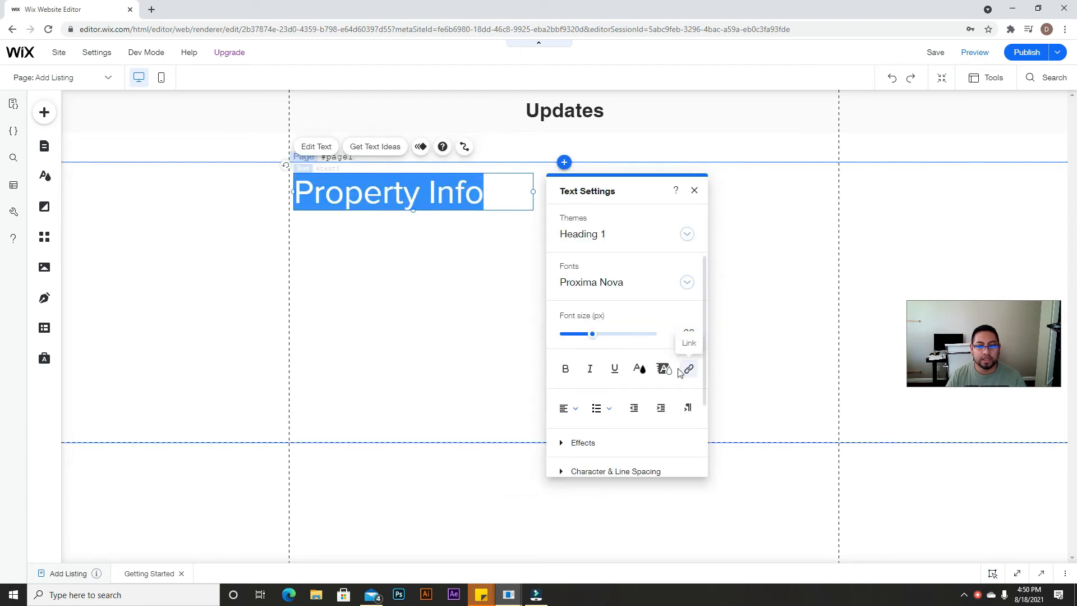
click(689, 332)
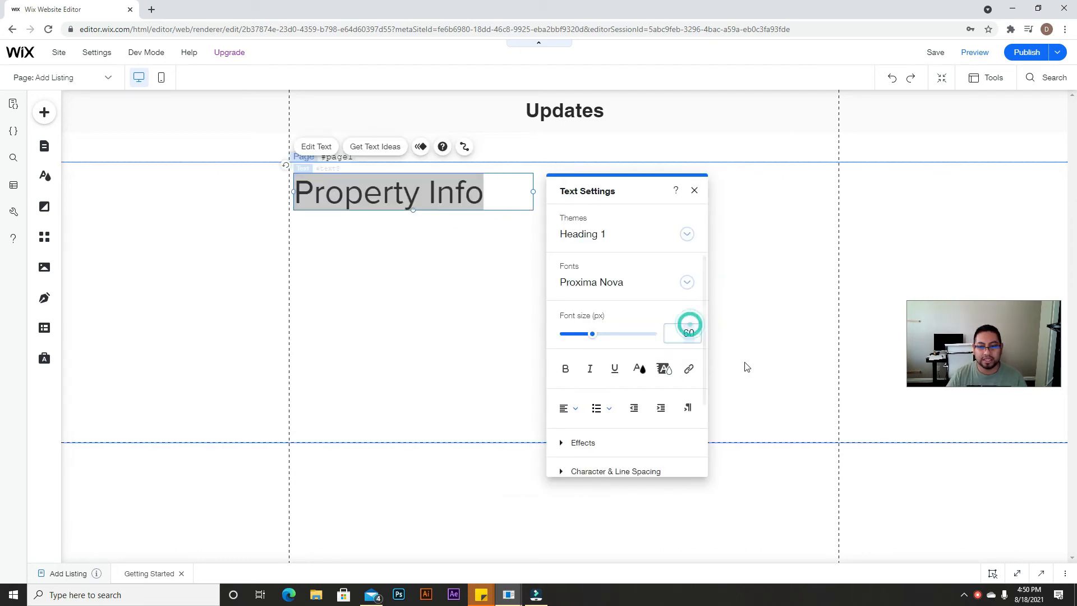
text(40)
key(Return)
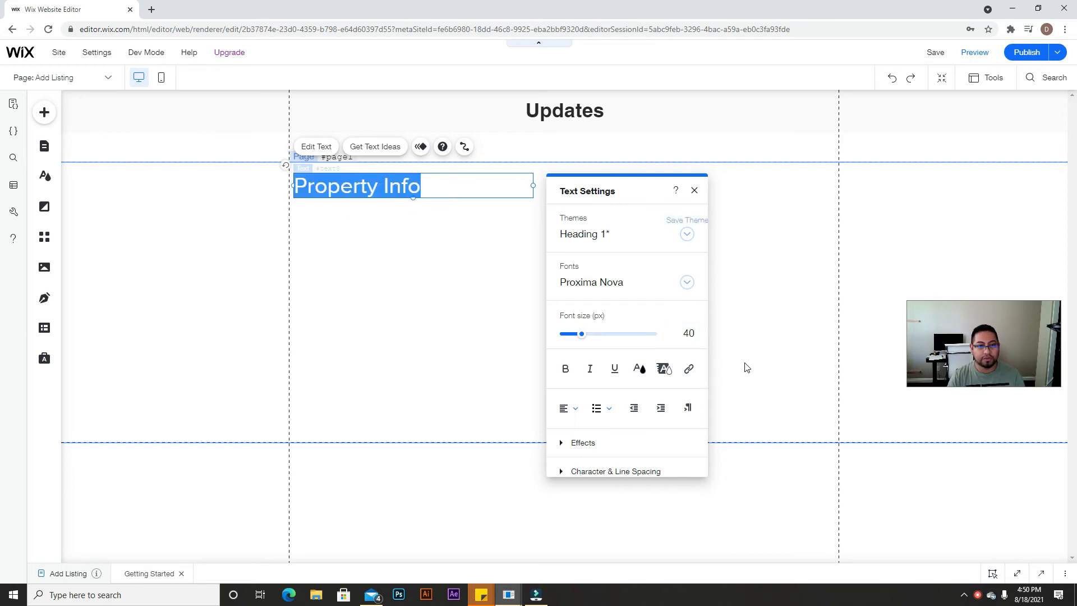
click(695, 190)
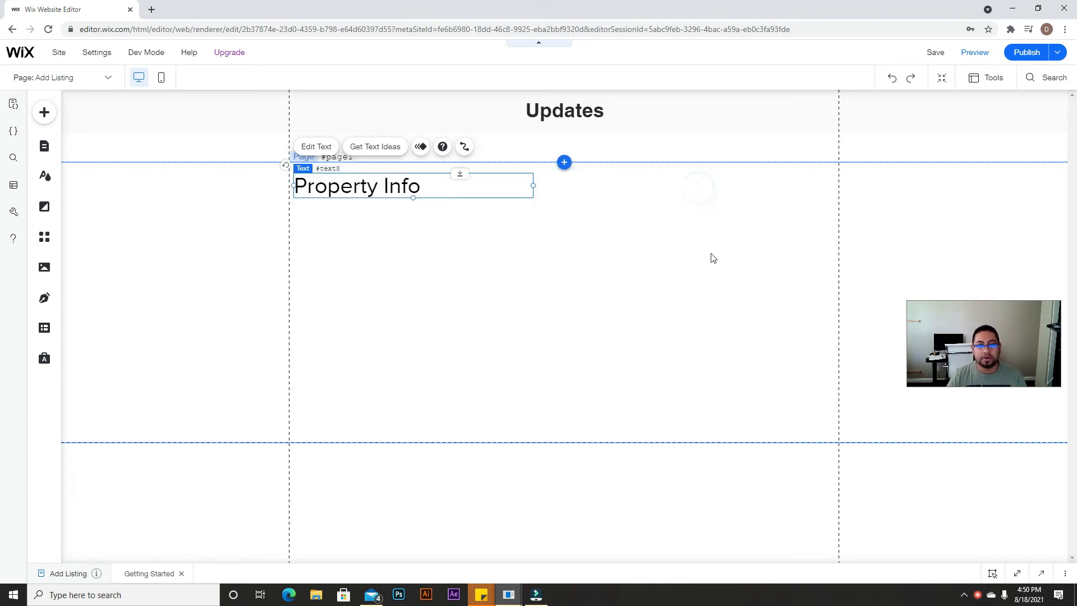
click(705, 253)
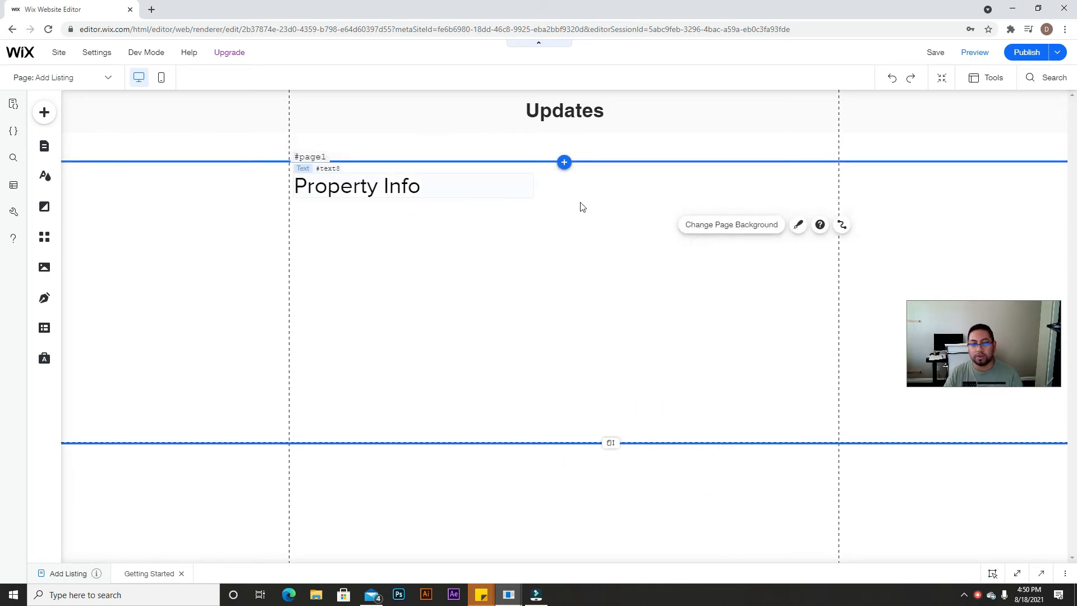
click(528, 186)
drag(532, 185, 434, 191)
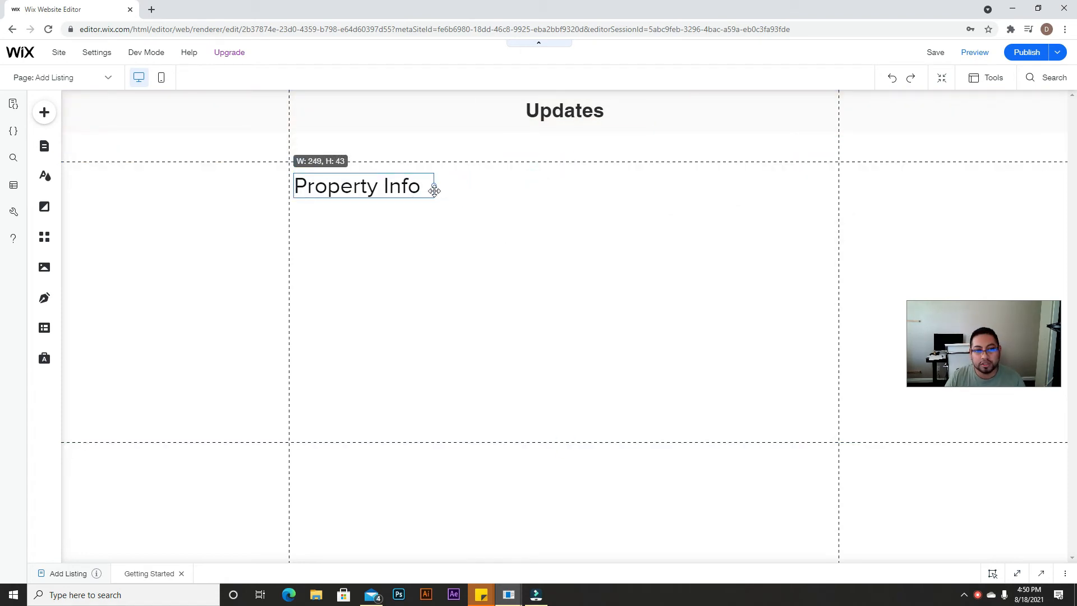
click(527, 215)
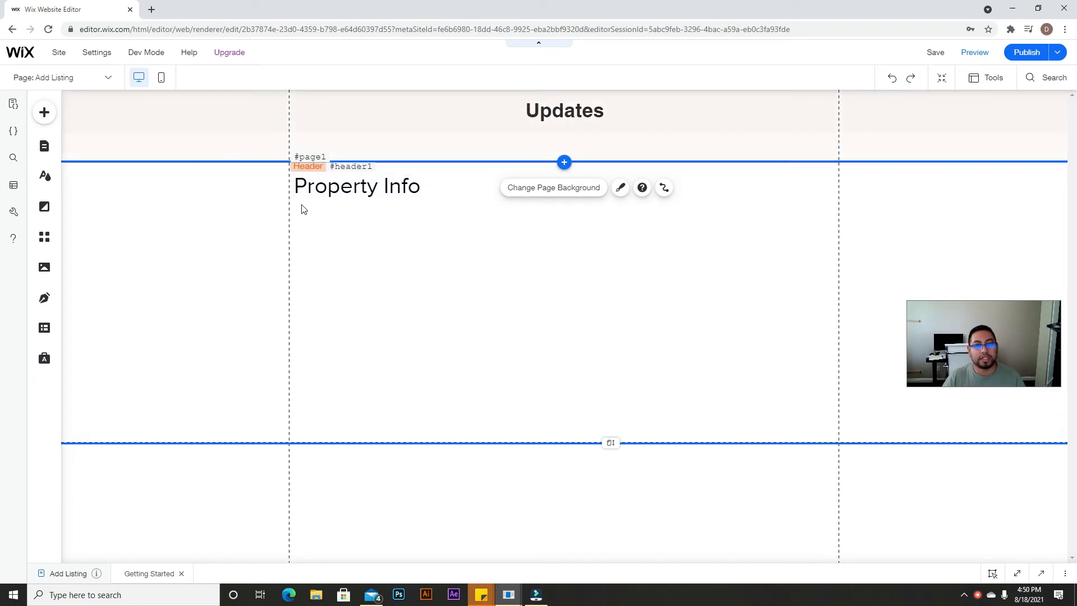
Step: Place a text input below the Property Info heading
click(38, 114)
click(84, 417)
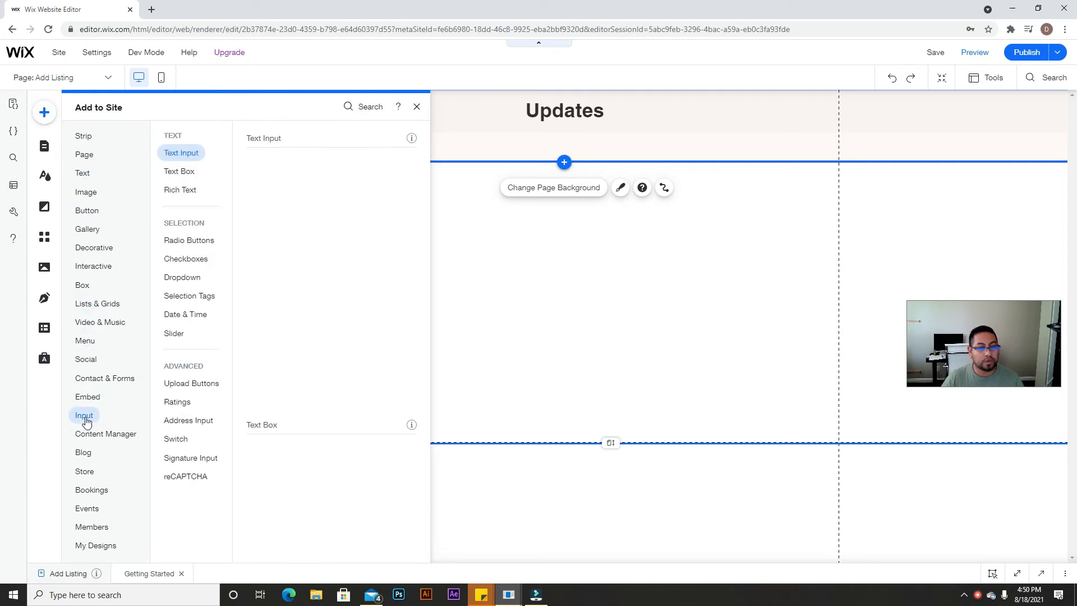
mouse_move(401, 212)
mouse_down()
mouse_move(502, 229)
mouse_move(396, 216)
mouse_move(396, 232)
mouse_up()
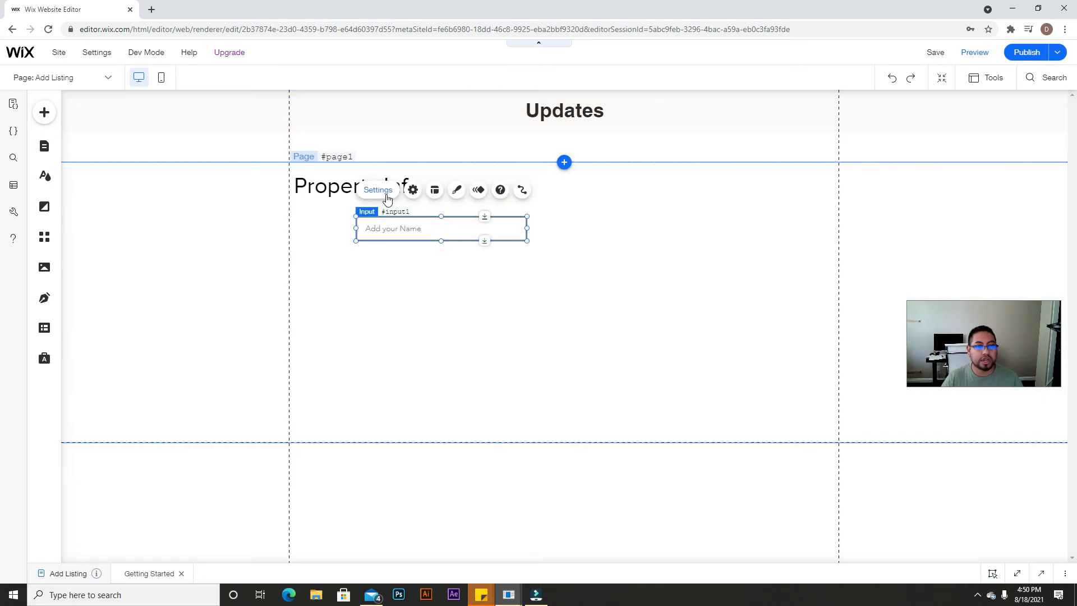
Step: Remove the input's field title and set its placeholder text to 'Title'
click(387, 195)
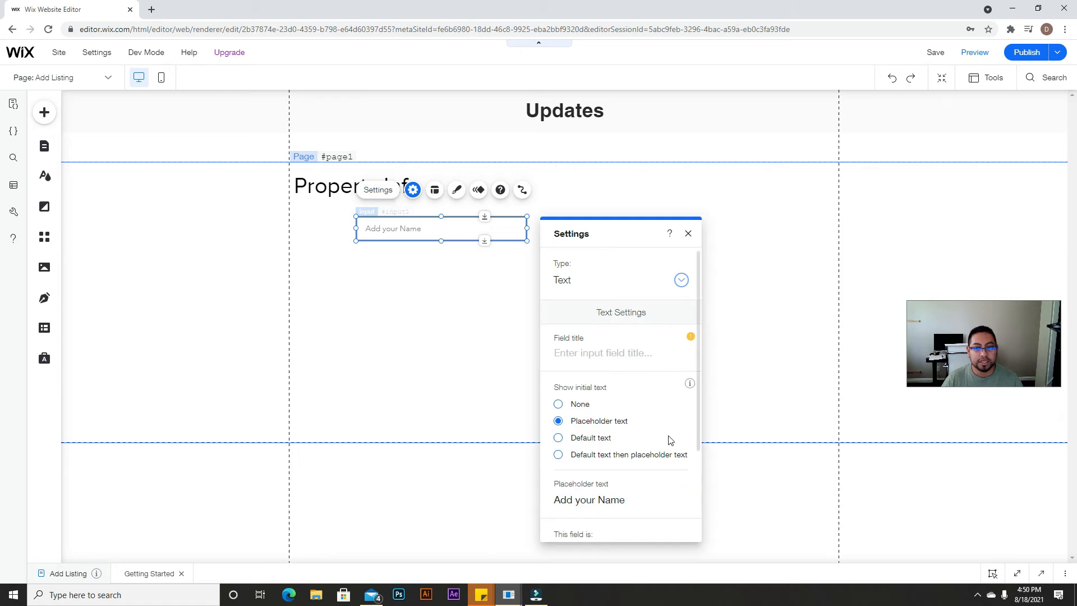
mouse_move(691, 340)
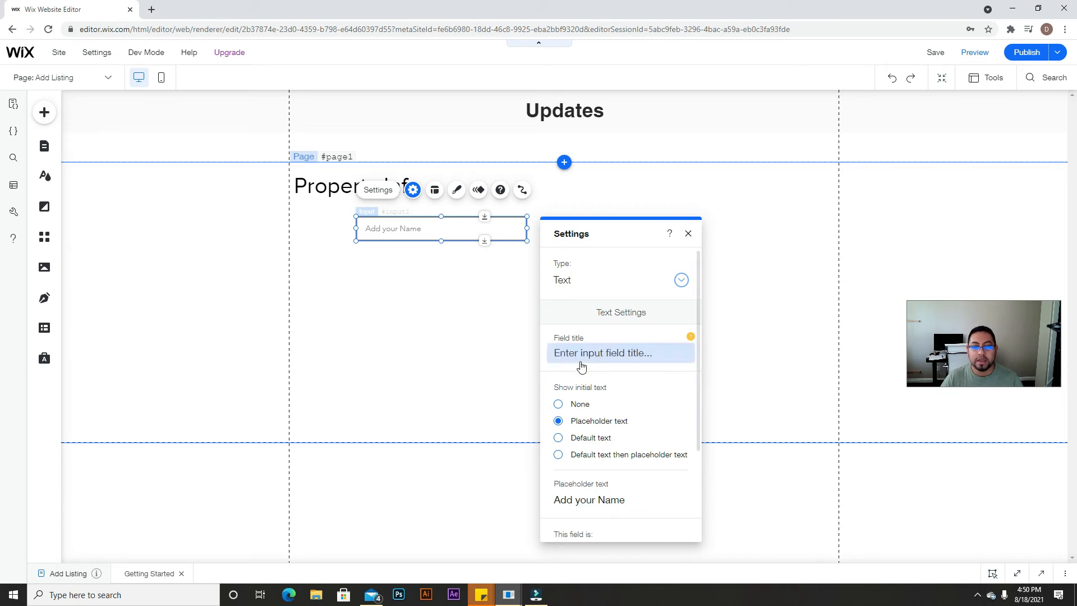
click(598, 357)
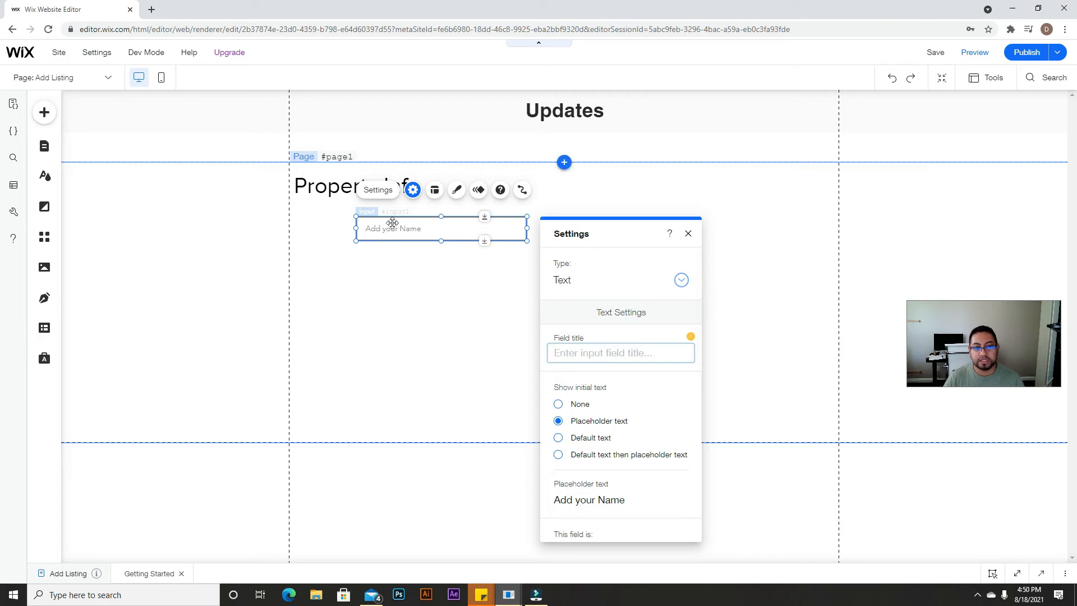
text(Title)
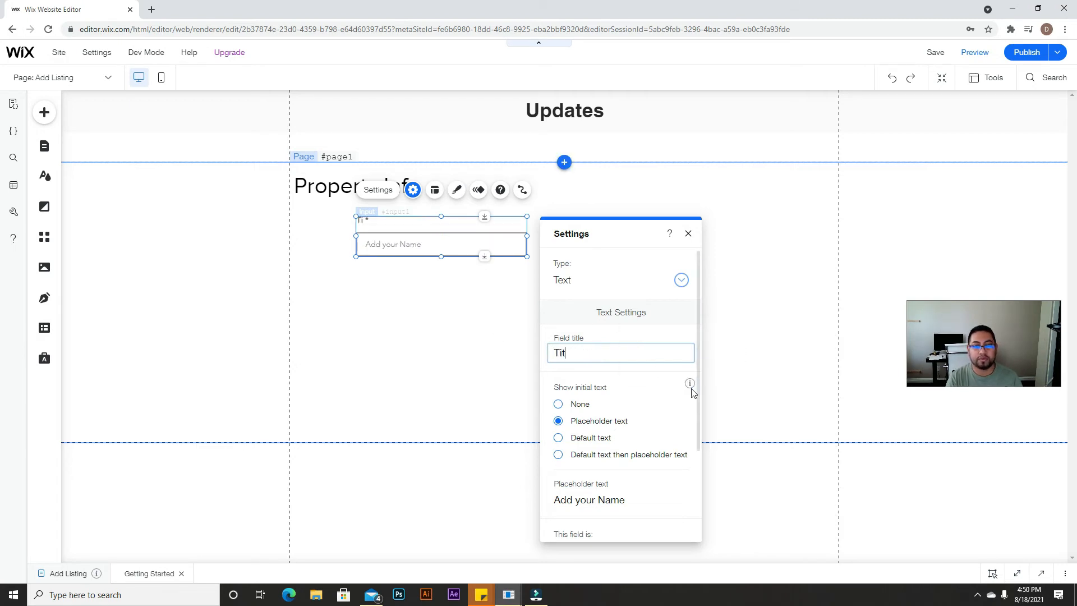
click(562, 405)
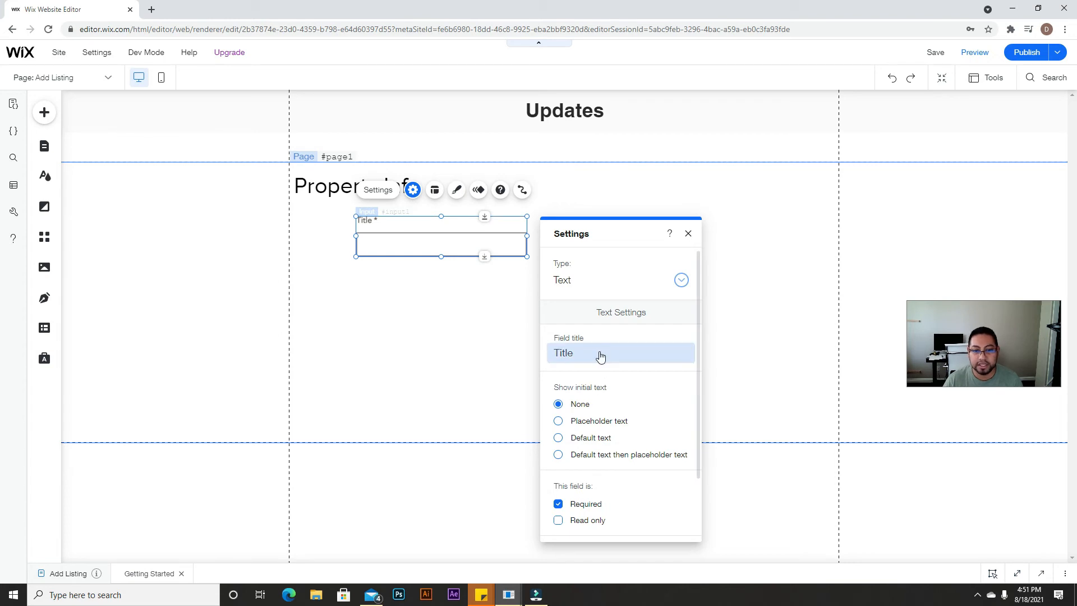
click(558, 421)
double_click(588, 356)
key(BackSpace)
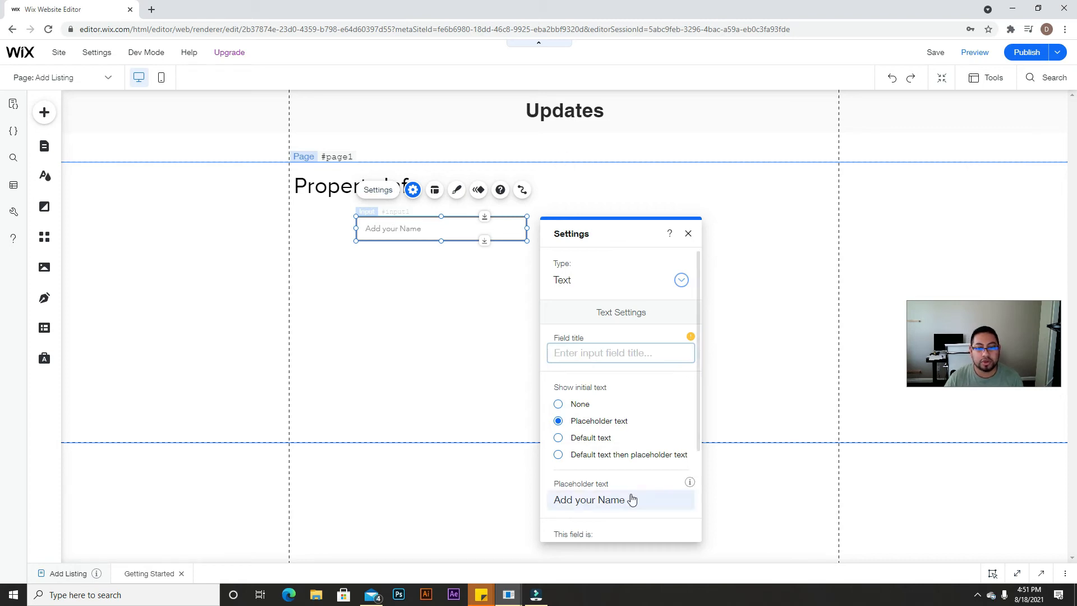
scroll(632, 499, down, 2)
triple_click(610, 391)
text(Title)
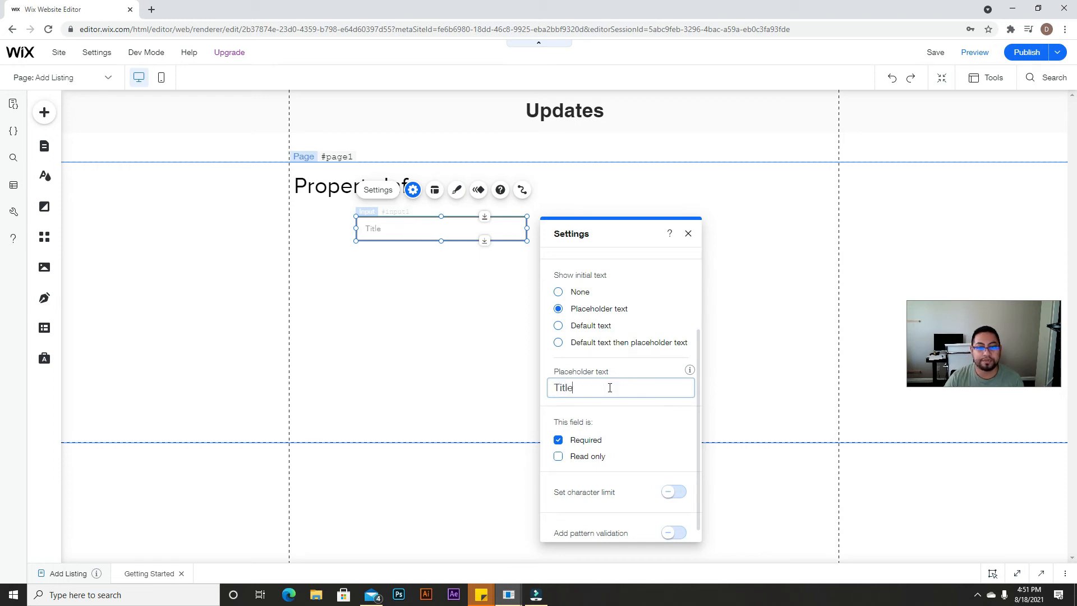
click(688, 233)
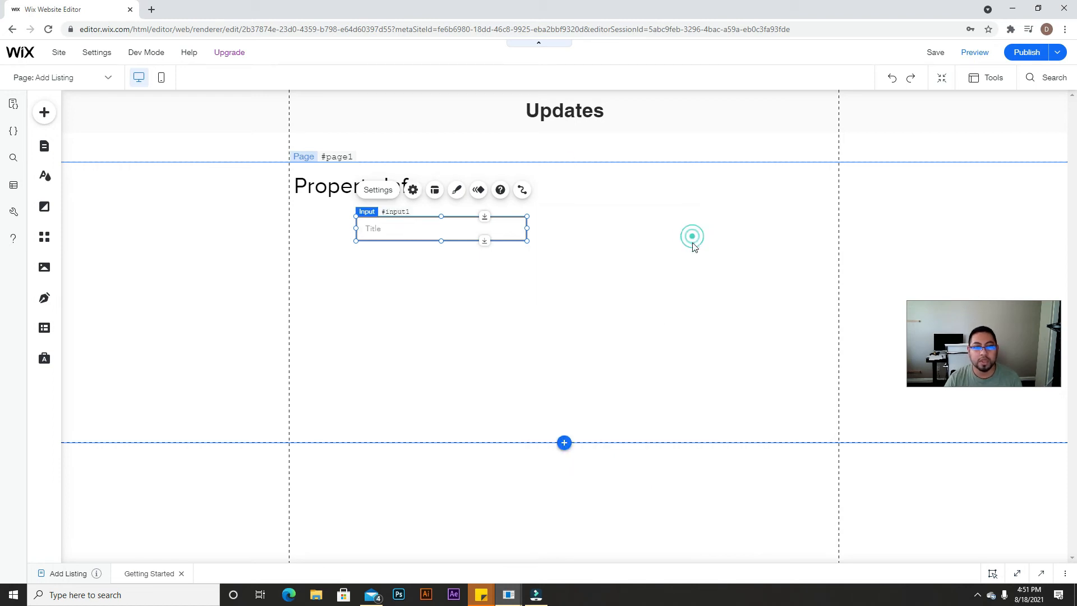
Step: Duplicate the Title input and place the copy to its right
click(411, 231)
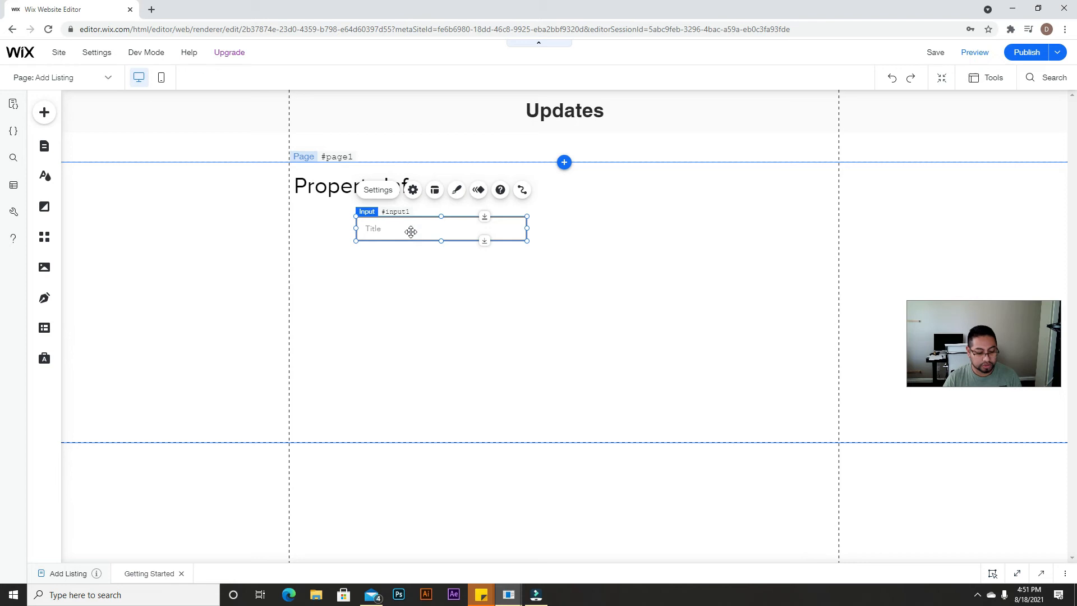
drag(411, 231, 618, 236)
drag(504, 230, 555, 216)
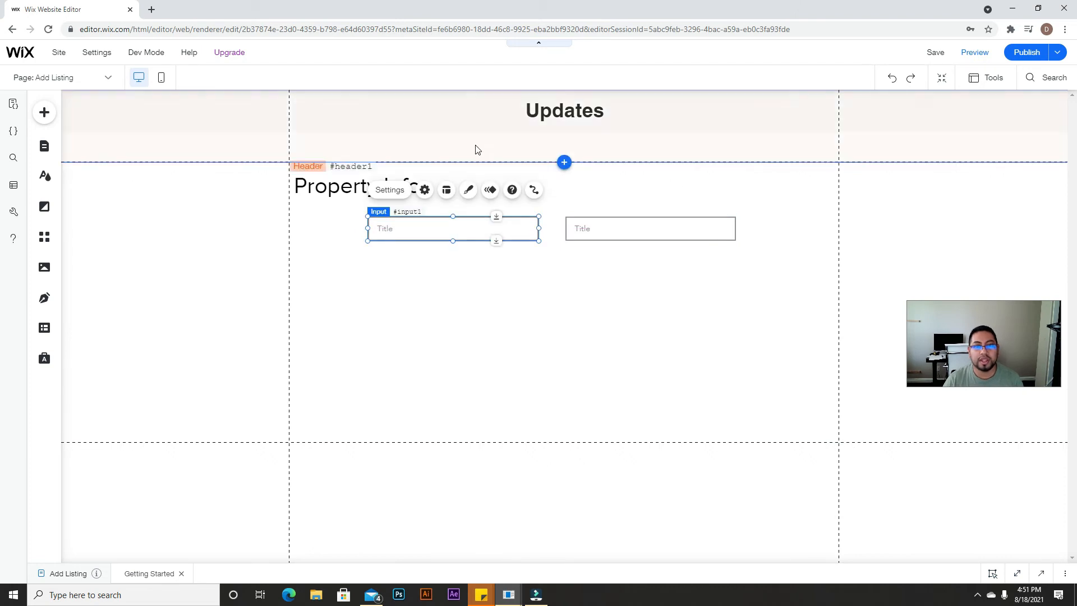
Step: Give the copy the placeholder '# of Bedrooms' and bring the live Add Listing page in as a tab
click(668, 224)
click(621, 190)
click(815, 508)
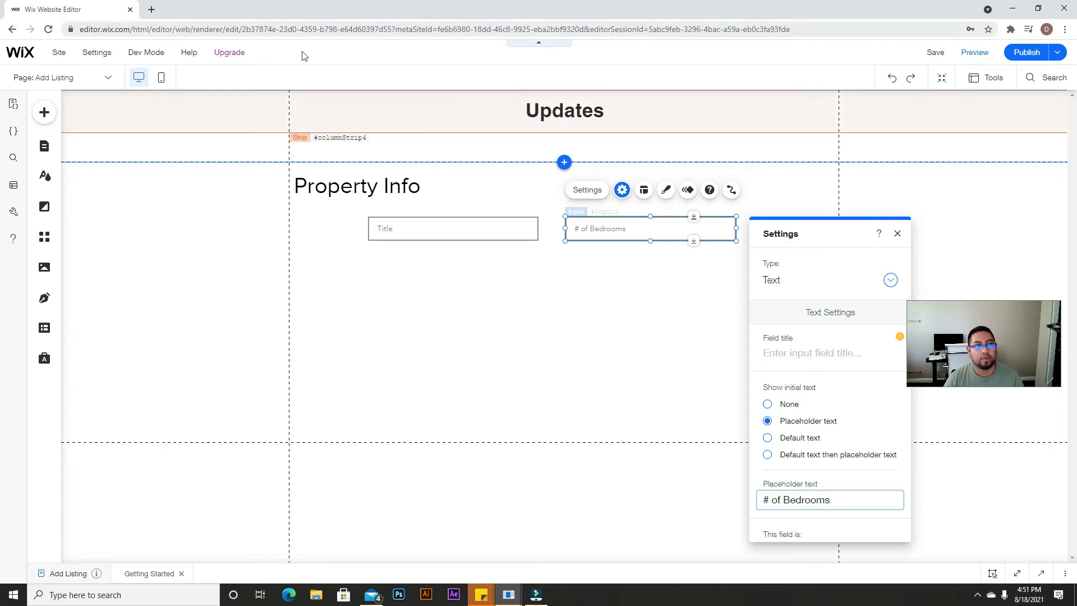
drag(1076, 44, 229, 12)
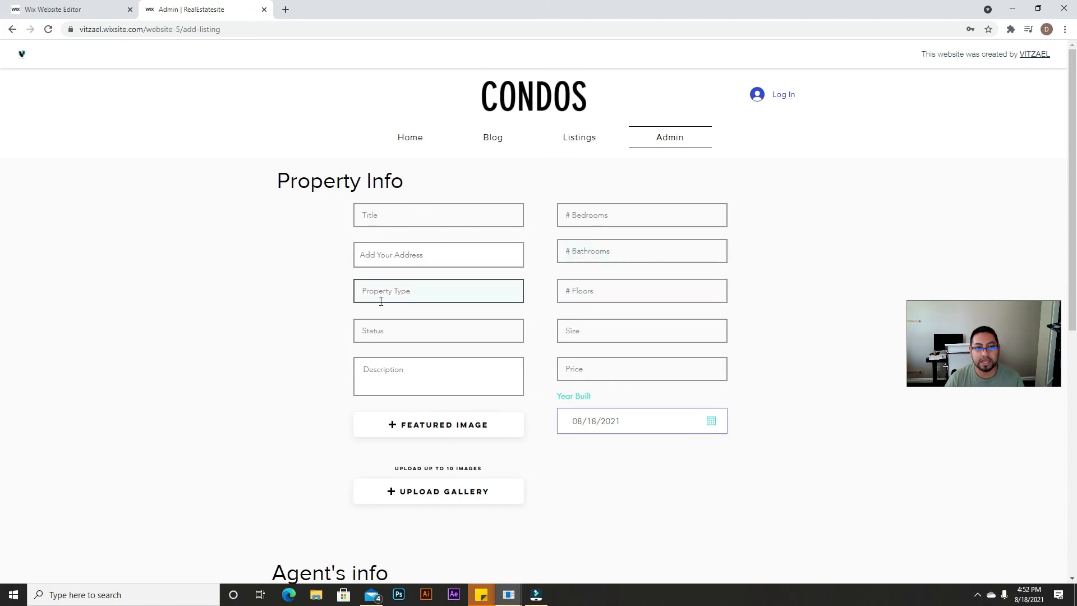
Step: Close the live site, review the Properties collection's fields in Content Manager, then return to the editor
click(264, 10)
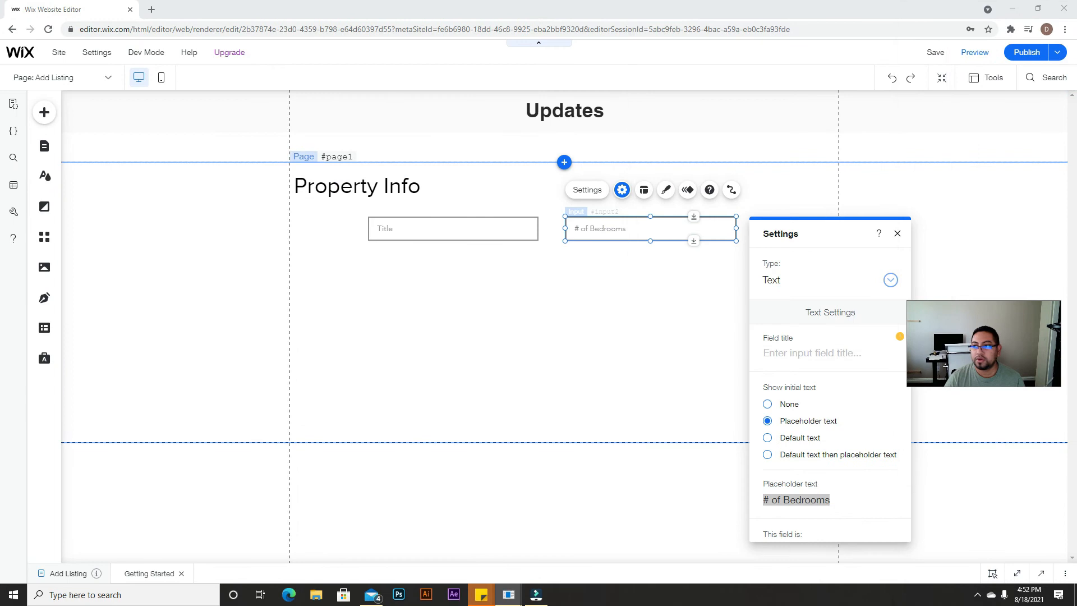
click(45, 329)
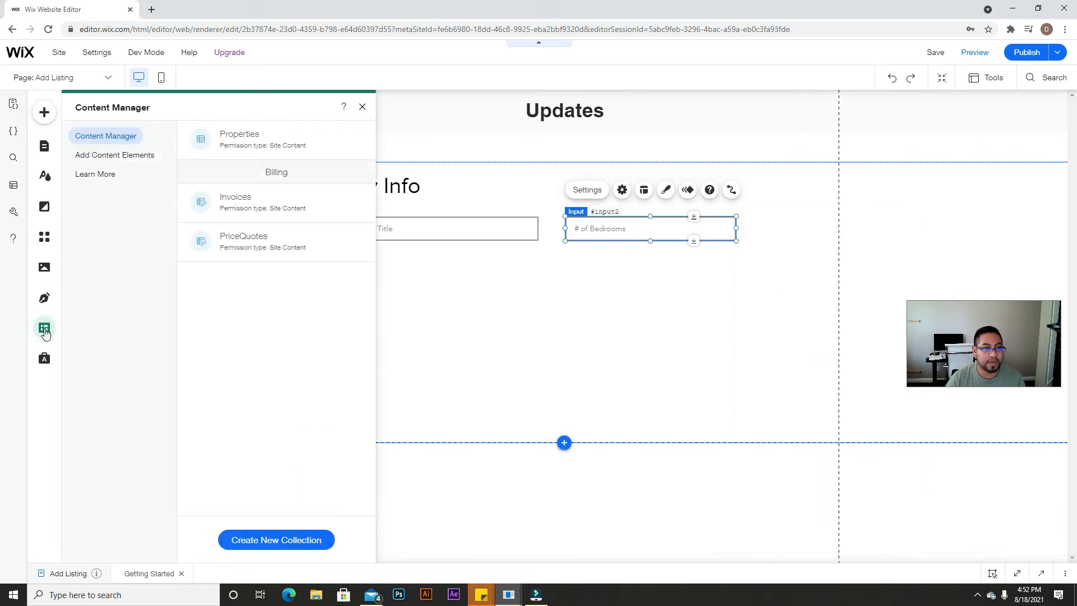
click(276, 143)
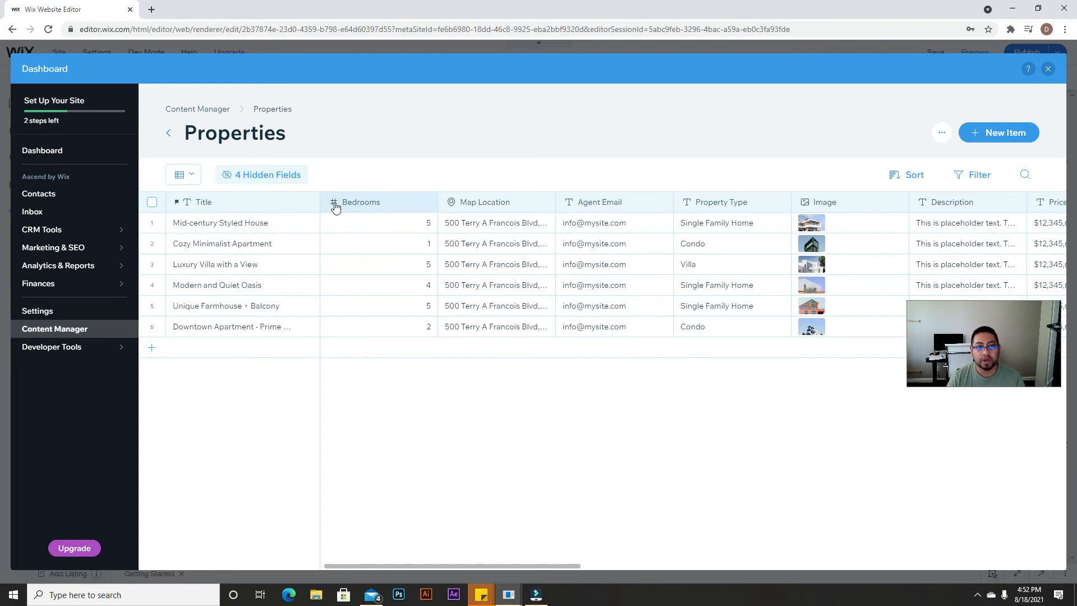
click(1047, 70)
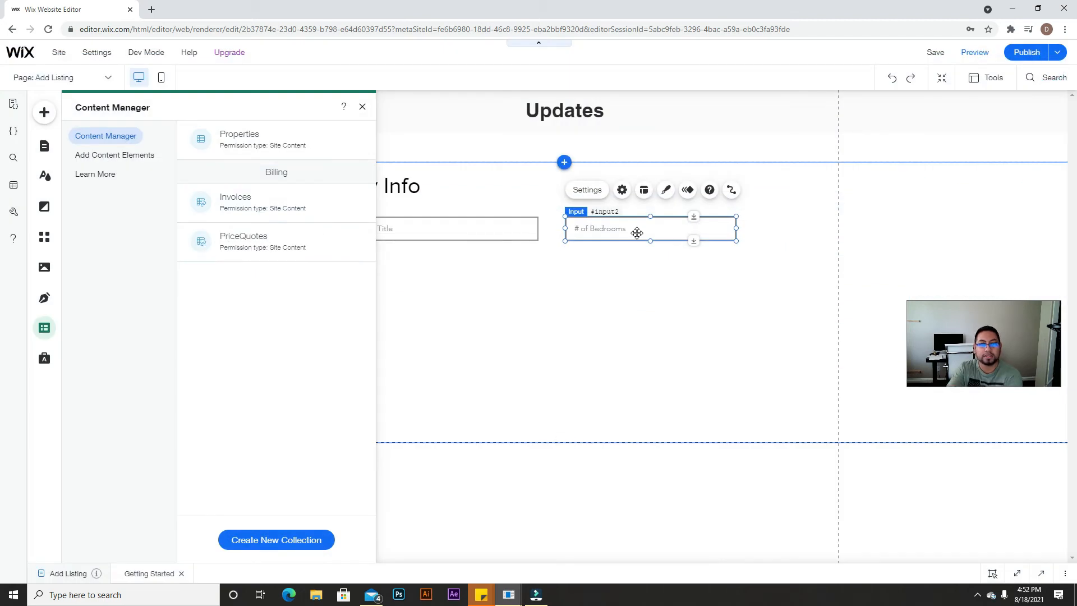
Step: Set the # of Bedrooms input's type to Number and duplicate the Title input below it
click(621, 189)
click(850, 287)
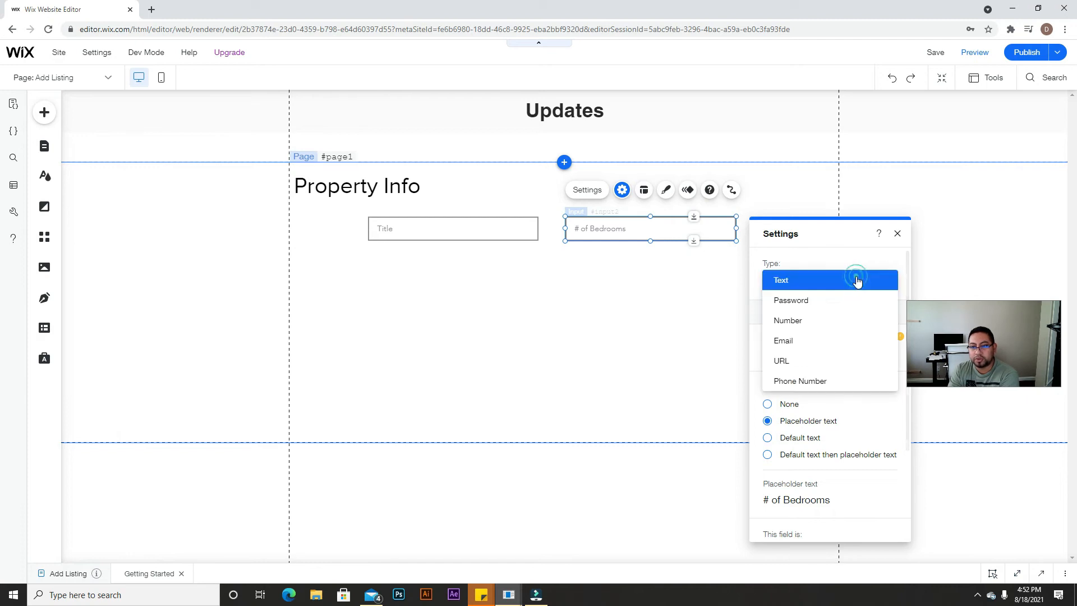
click(796, 322)
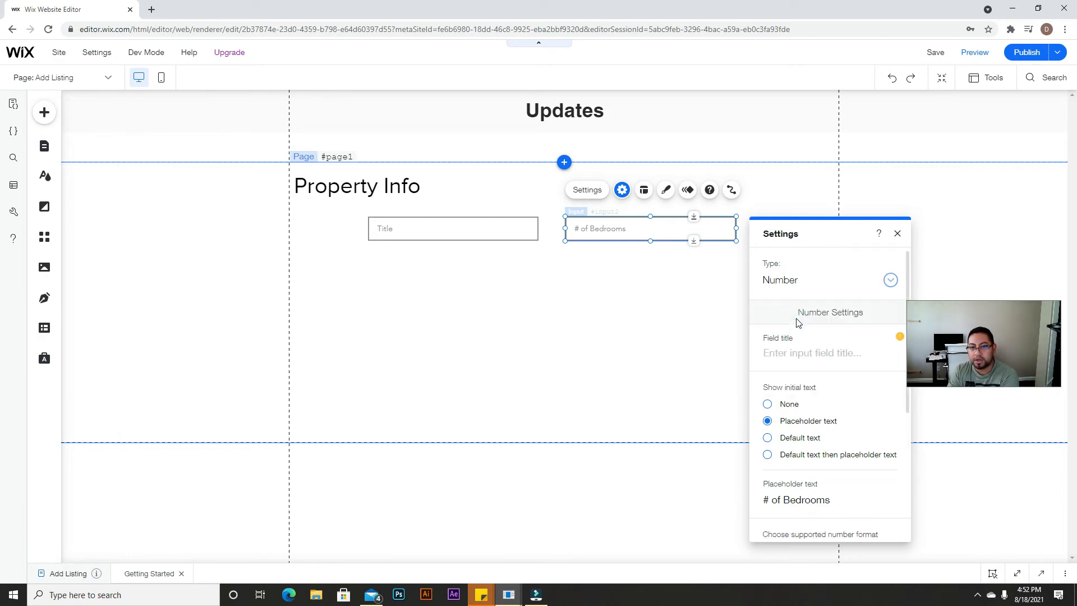
click(896, 234)
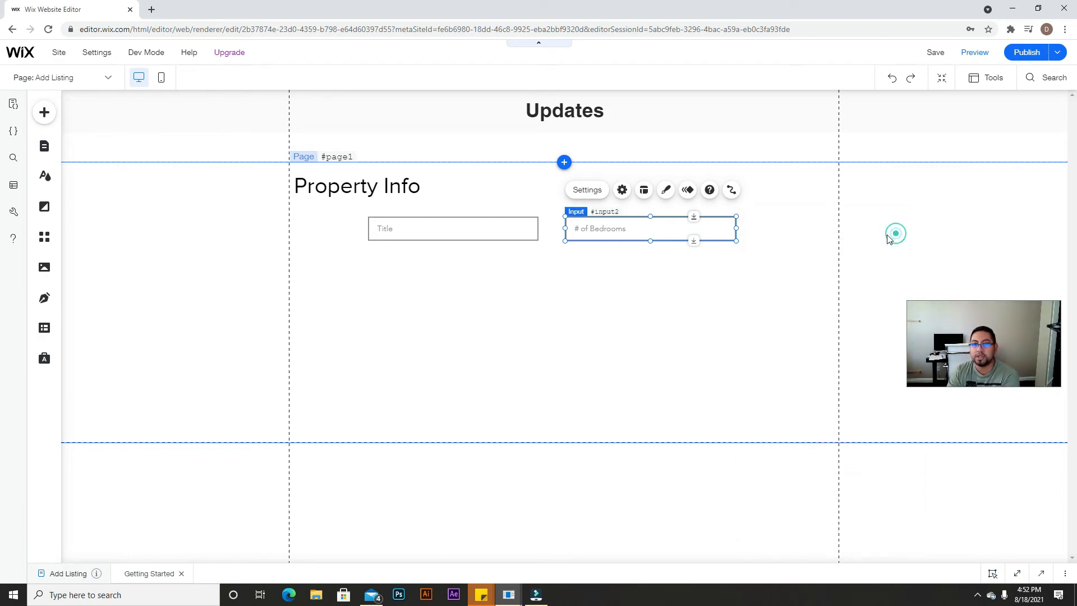
click(470, 237)
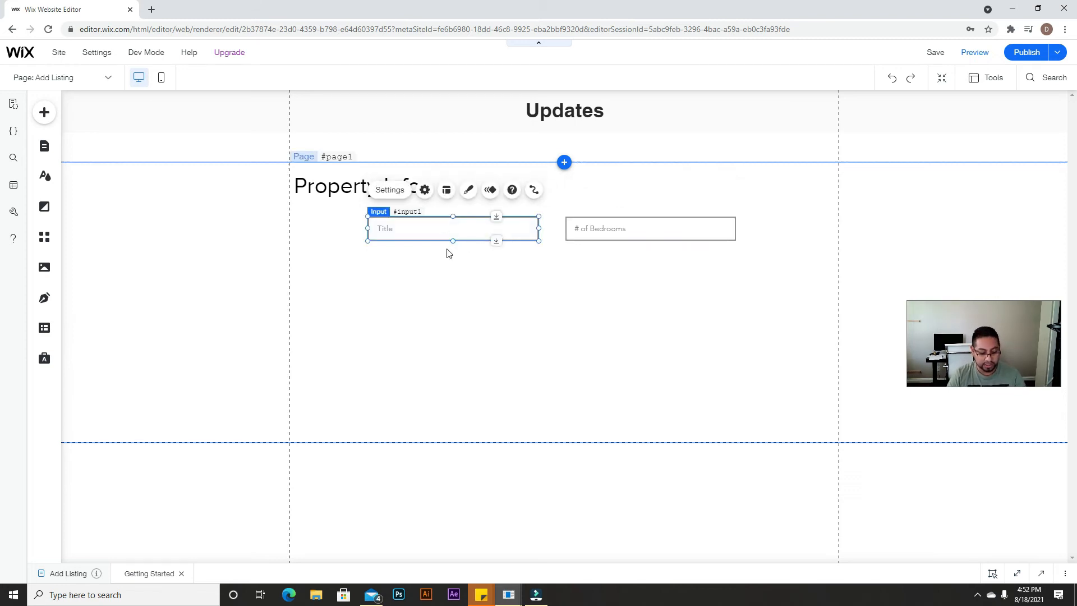
drag(456, 240, 452, 264)
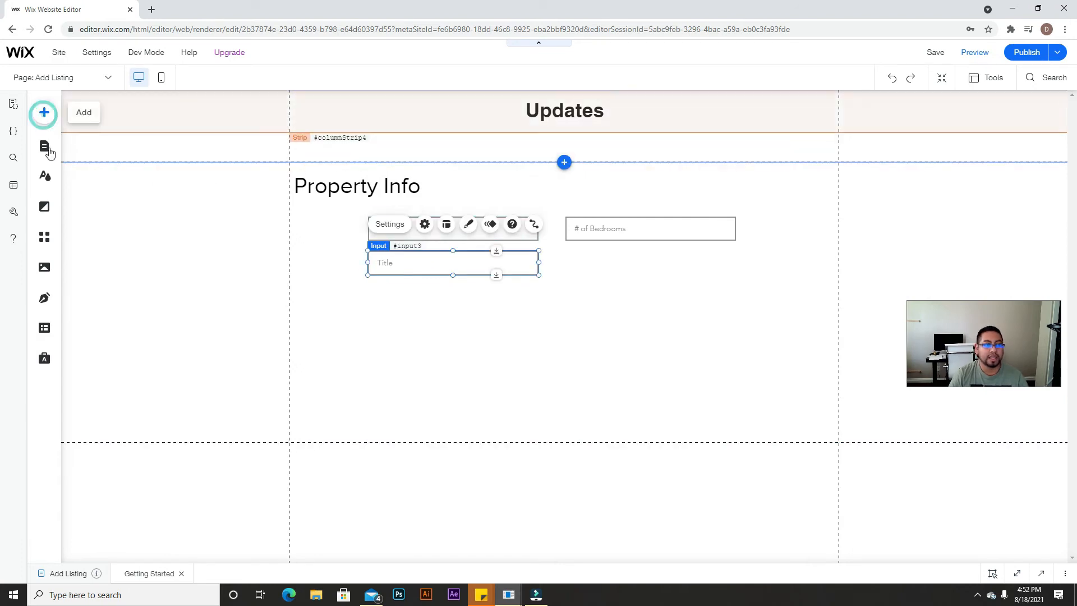
Step: Move the copied Title input under the # of Bedrooms input
click(44, 112)
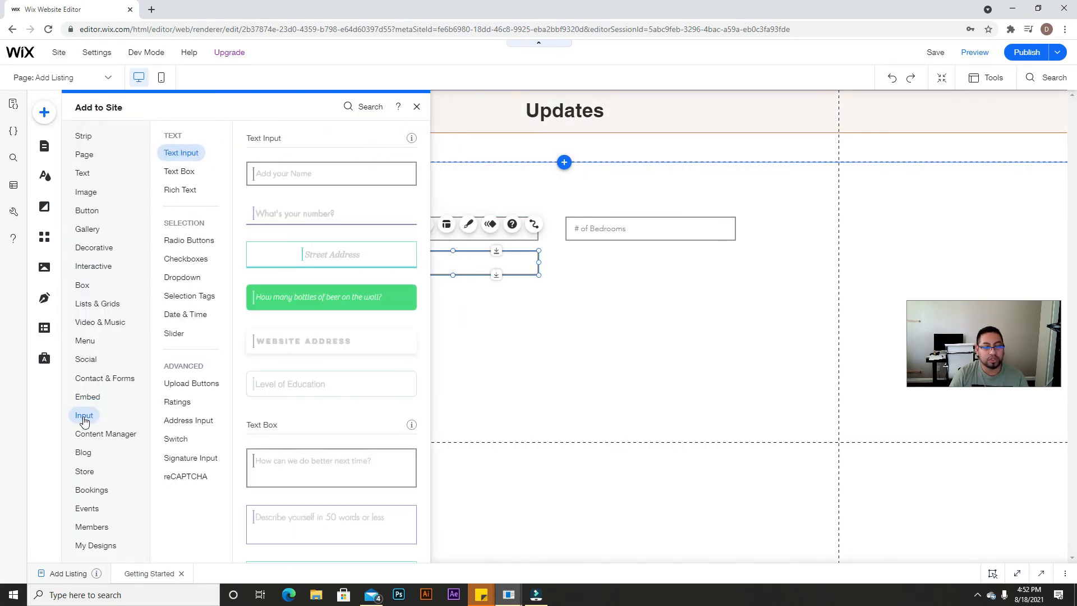
click(607, 359)
click(499, 254)
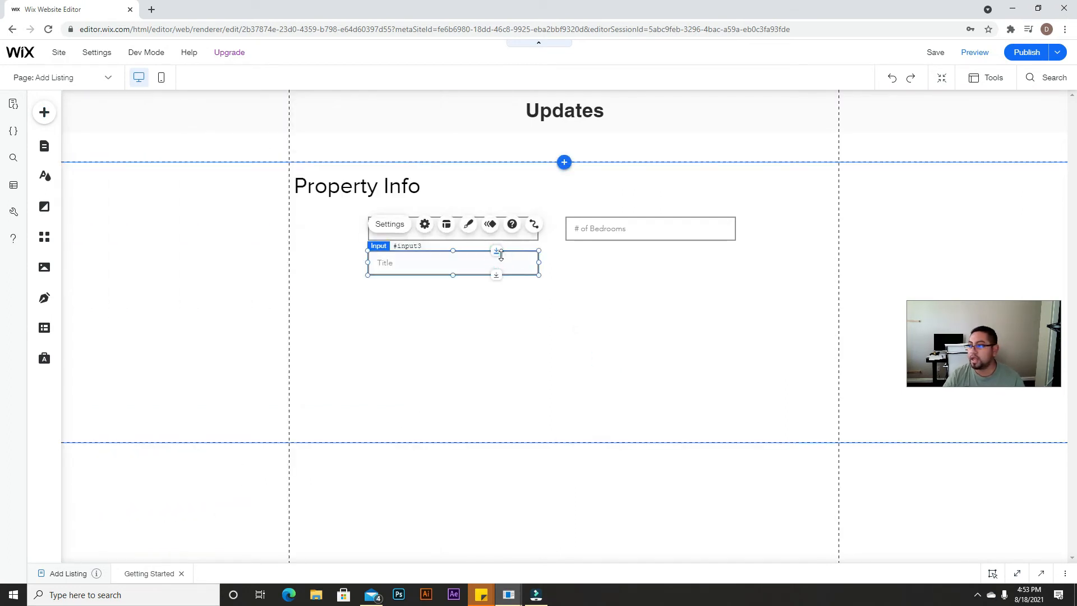
drag(480, 252, 668, 256)
Step: Give the copy the placeholder '# of Bathrooms' and set its type to Number
click(587, 224)
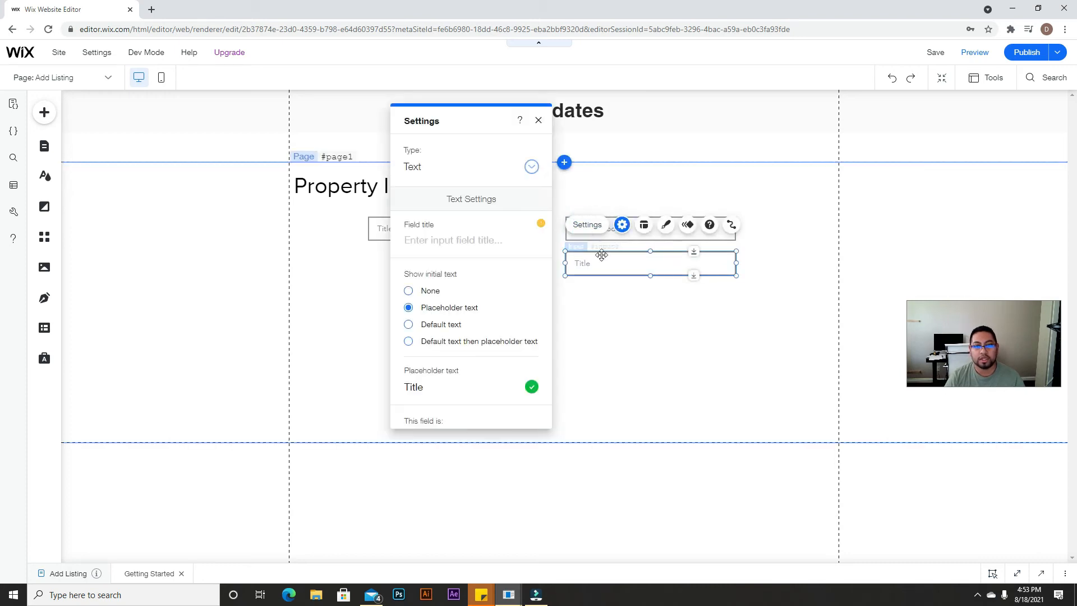
click(483, 386)
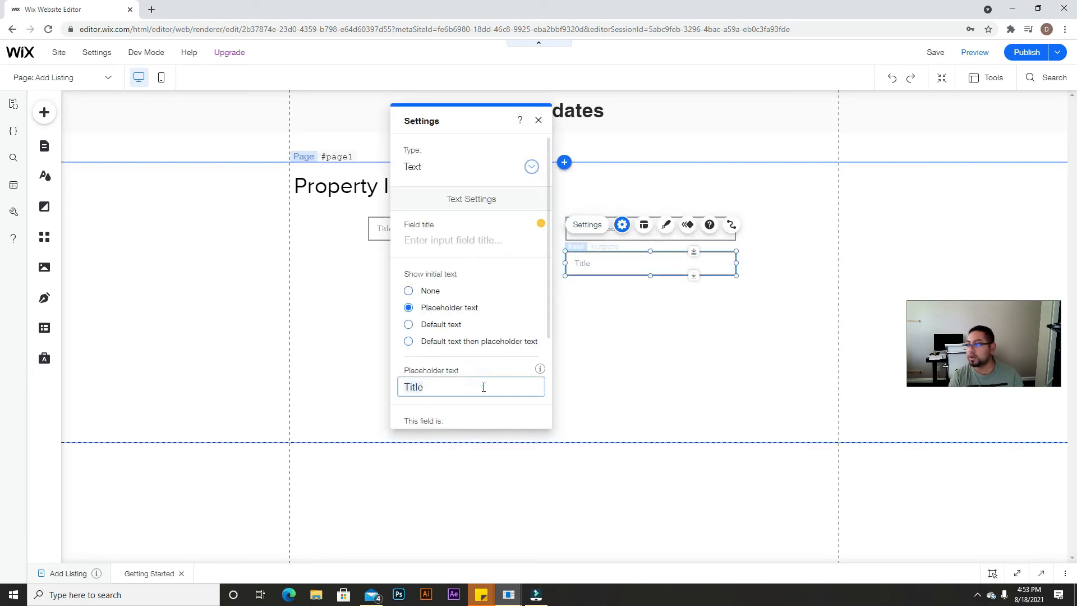
text(# of Bathro)
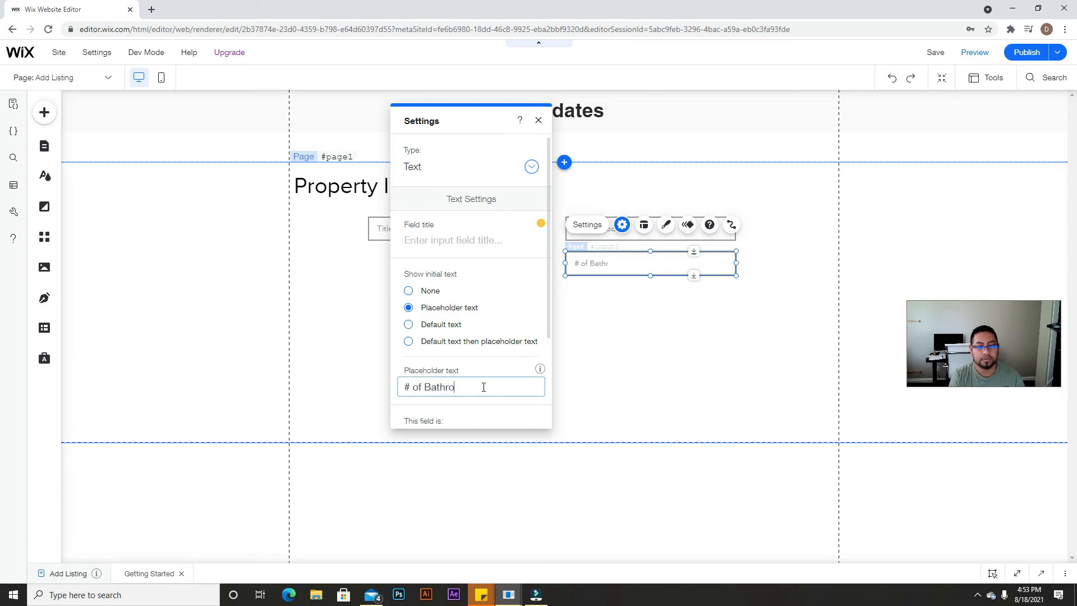
click(515, 168)
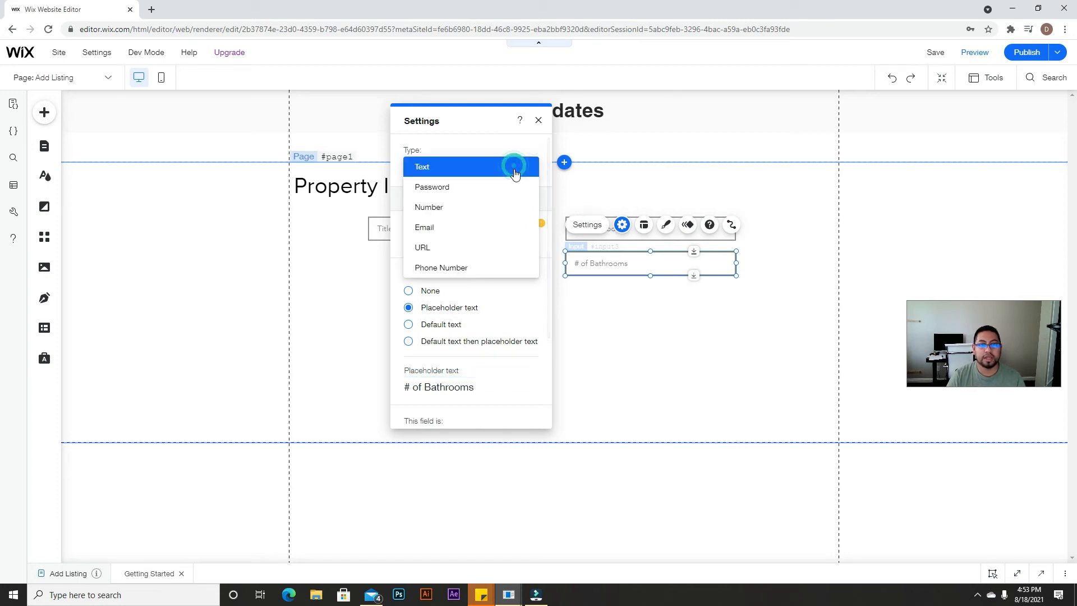
click(448, 208)
click(539, 120)
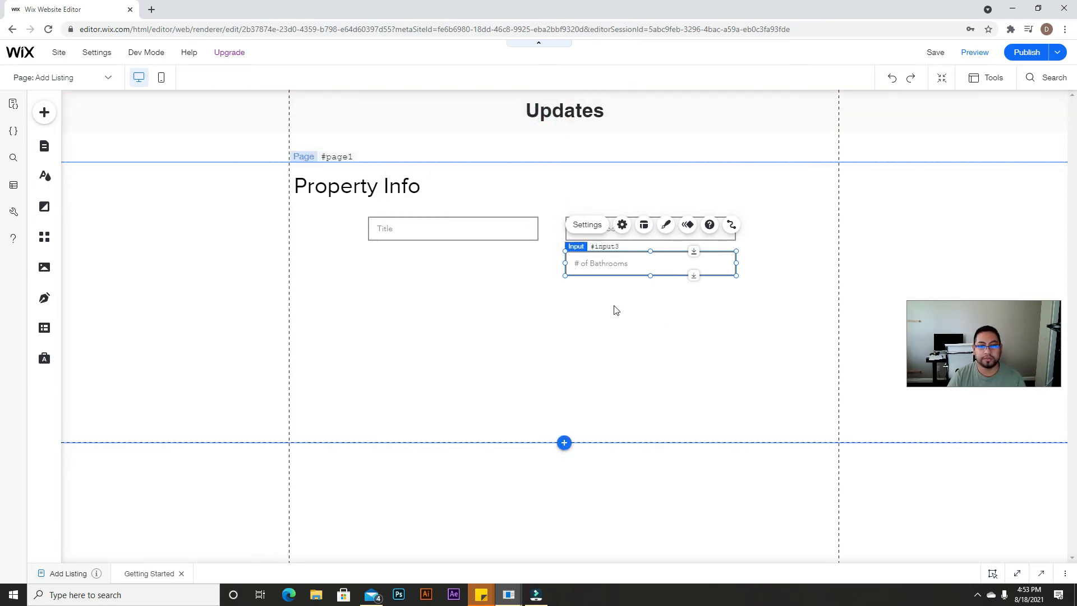
click(593, 306)
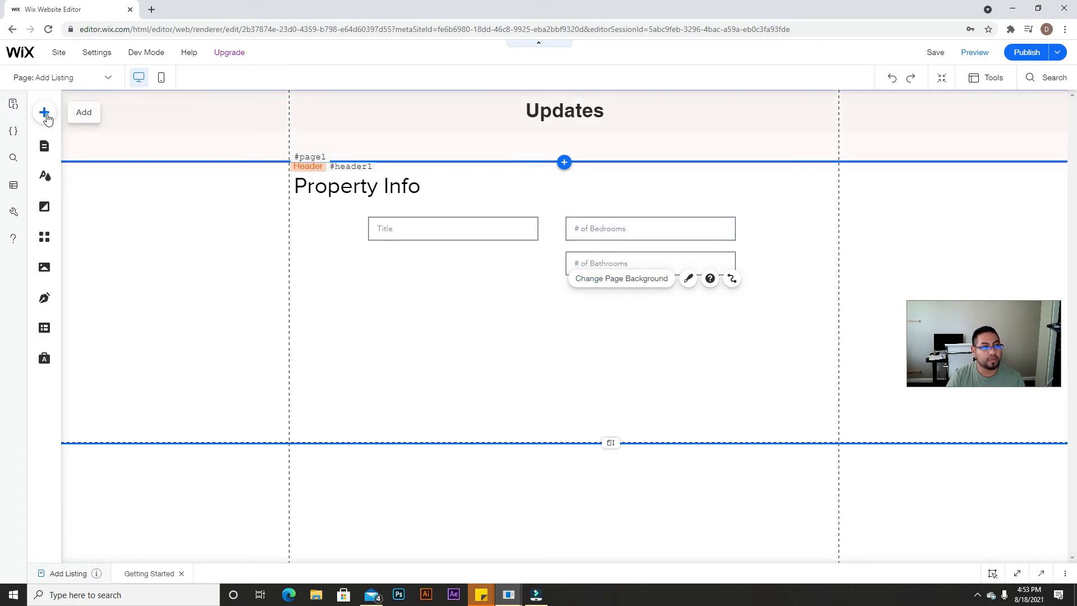
Step: Add the first Address Input preset ('Add Your Address') and place it under the Title field
click(46, 116)
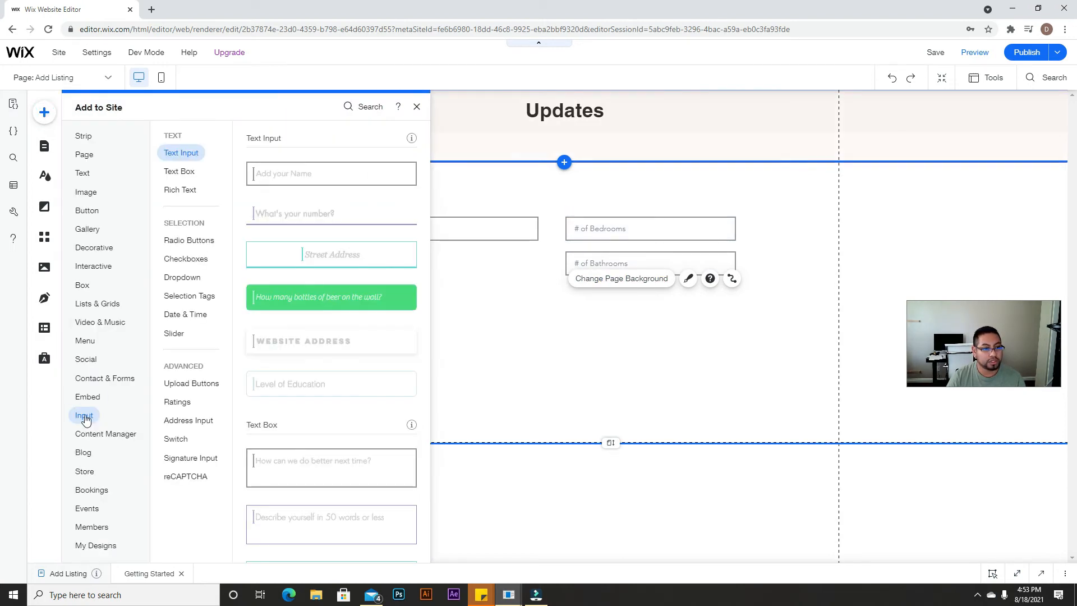
scroll(247, 428, down, 10)
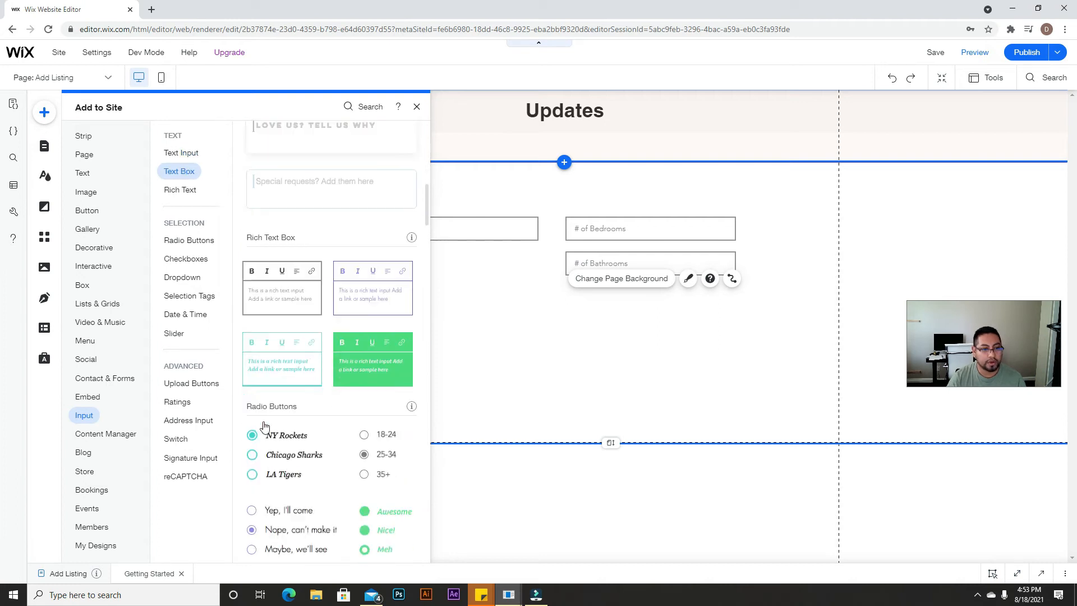
scroll(264, 426, up, 7)
scroll(275, 336, down, 5)
scroll(290, 388, down, 15)
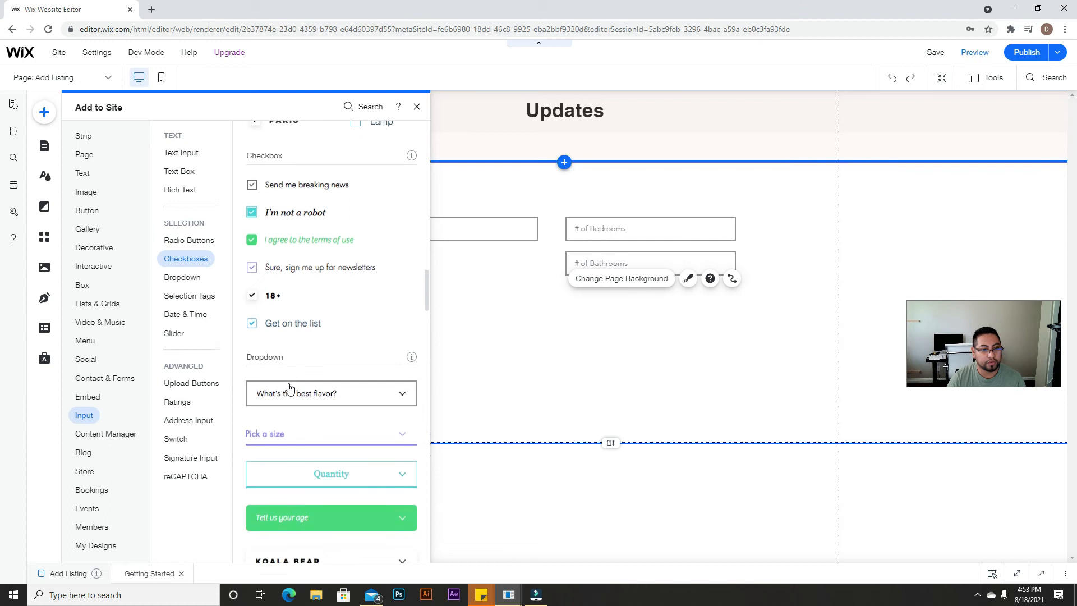
scroll(289, 388, down, 15)
scroll(290, 388, down, 15)
scroll(296, 392, down, 3)
scroll(312, 305, up, 1)
click(240, 209)
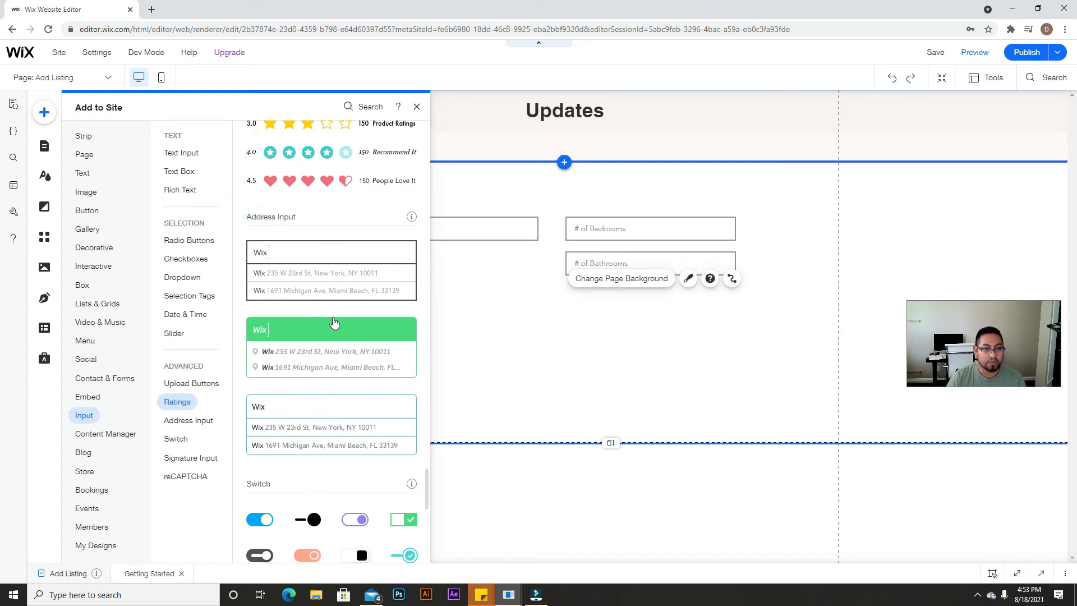
click(332, 273)
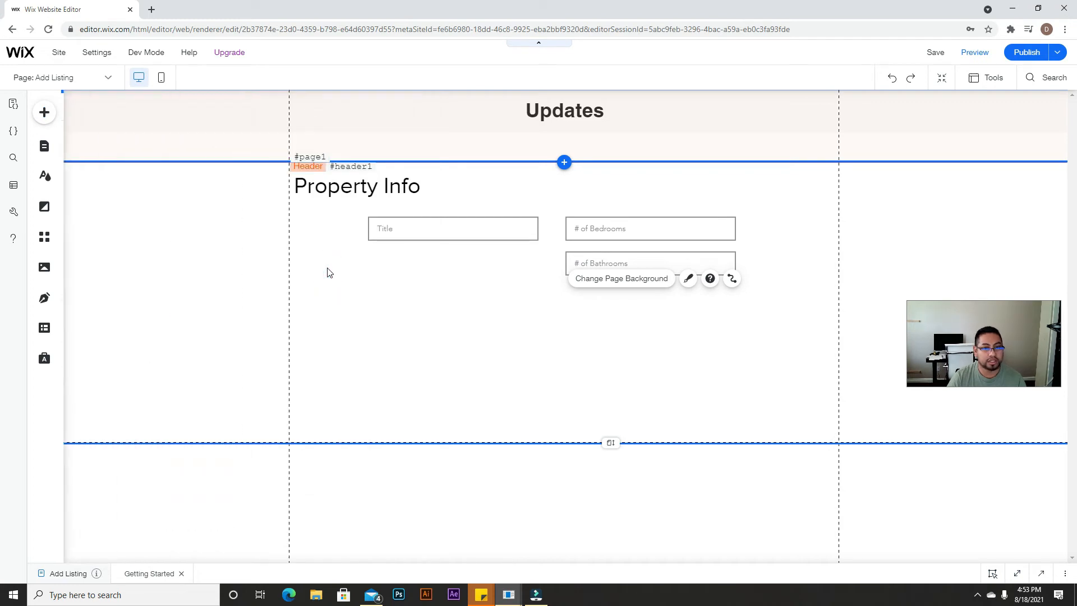
drag(536, 324, 427, 259)
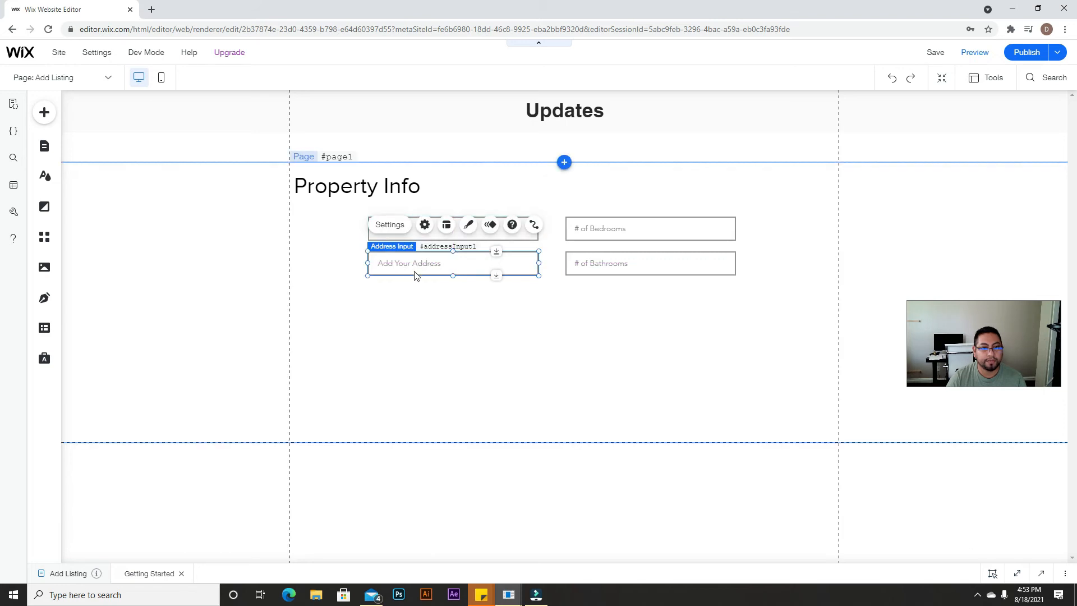
Step: Review the address input's settings, then deselect it
click(390, 224)
scroll(262, 305, down, 1)
scroll(265, 334, up, 1)
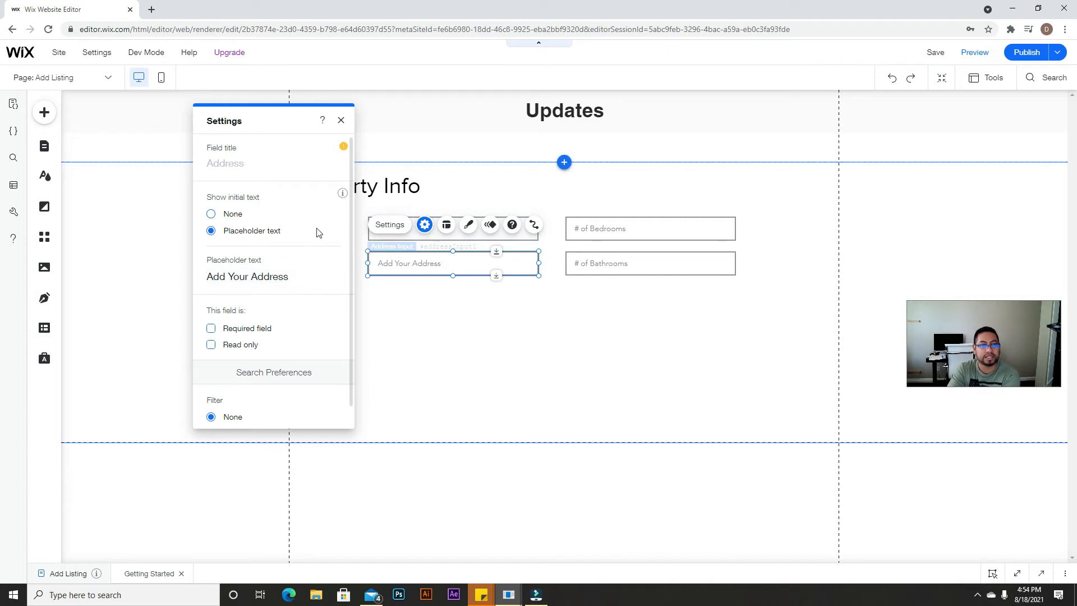
scroll(273, 331, down, 1)
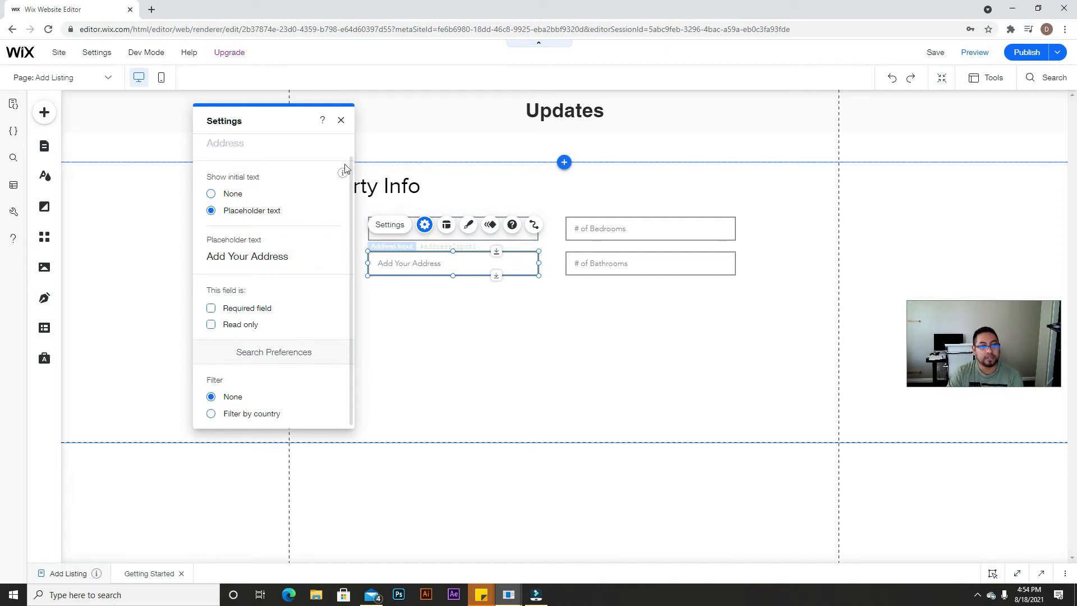
click(340, 120)
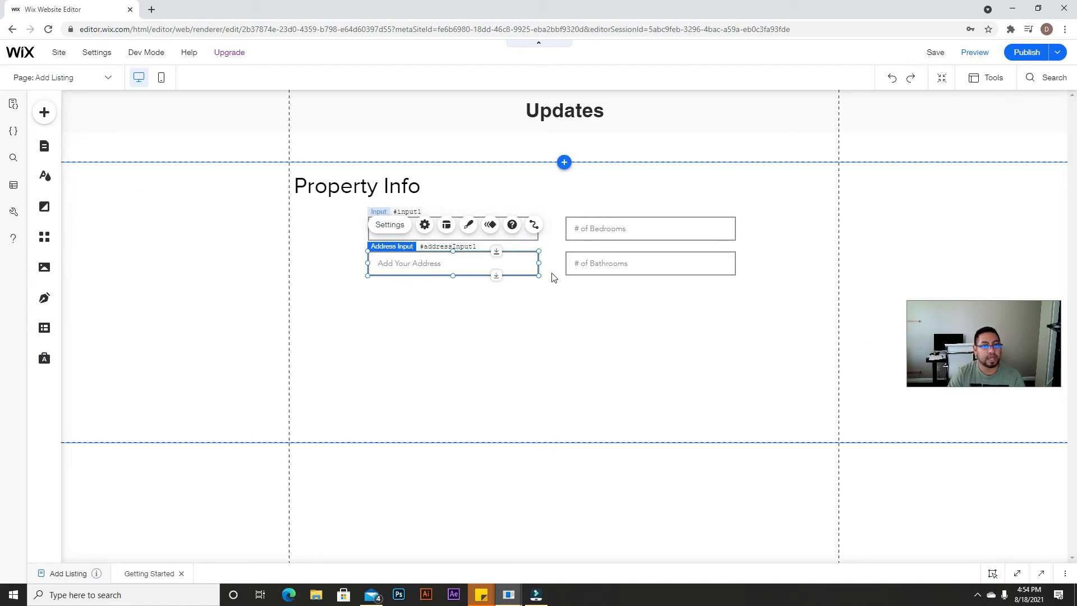
click(593, 329)
Step: Duplicate Title below the address field and set its placeholder to 'Property Type'
click(514, 240)
key(ctrl+d)
click(524, 242)
drag(524, 273, 515, 302)
click(390, 261)
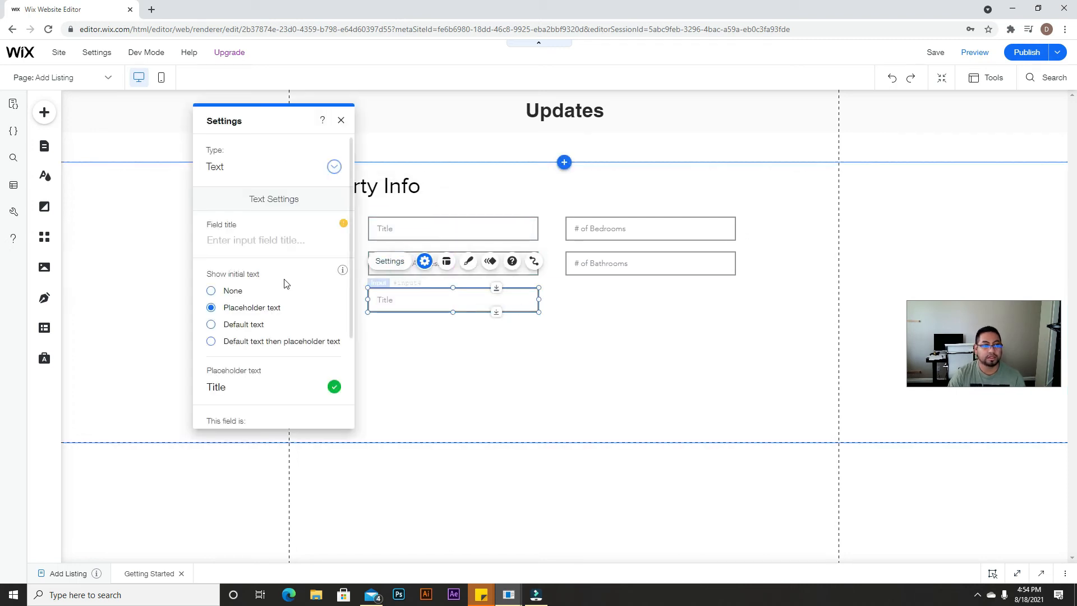
double_click(253, 386)
text(Property Type)
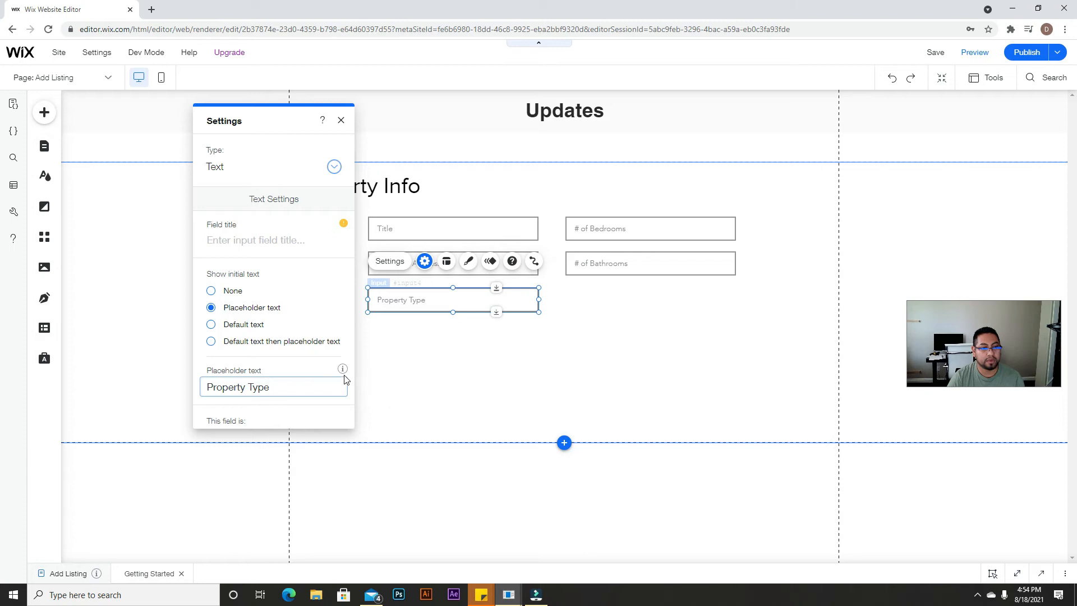
click(426, 357)
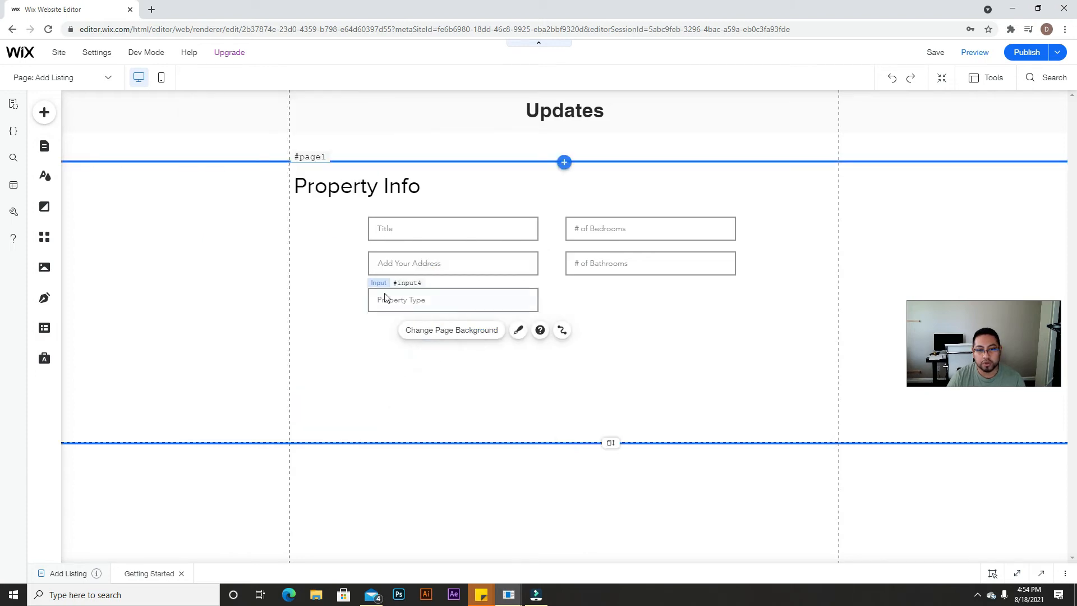
Step: Copy Property Type under # of Bathrooms as a Number field with placeholder '# of Floors'
click(446, 297)
key(ctrl+d)
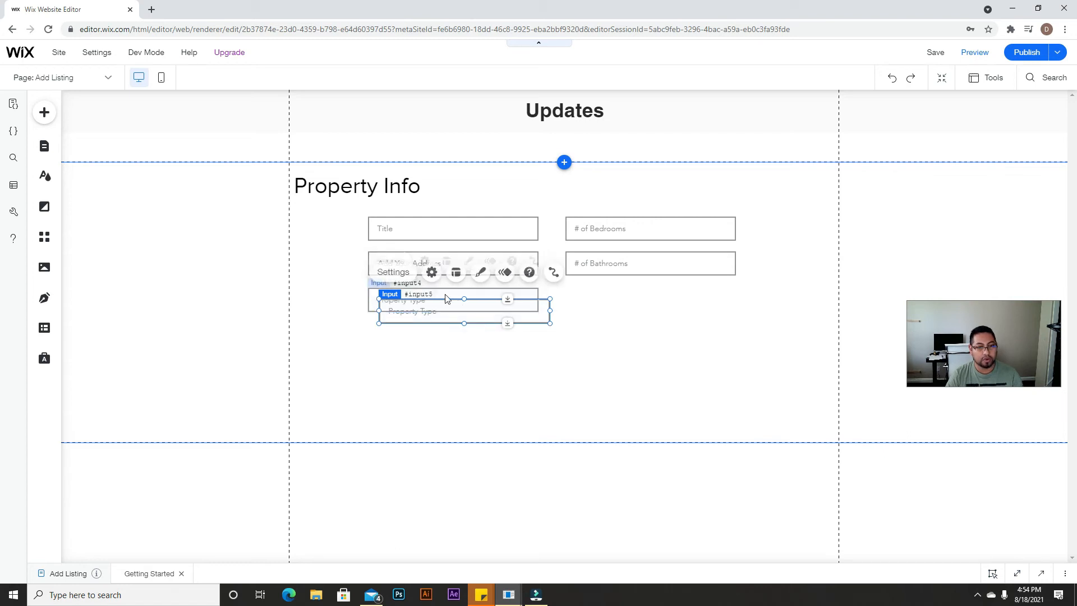
drag(474, 308, 639, 300)
click(596, 262)
click(438, 388)
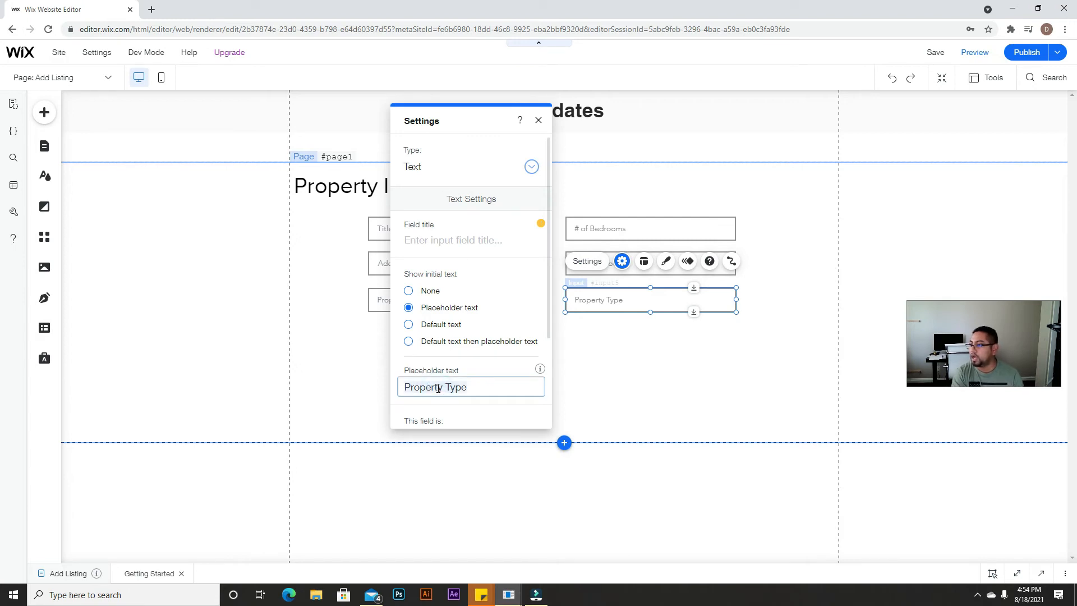
text(# of Floors)
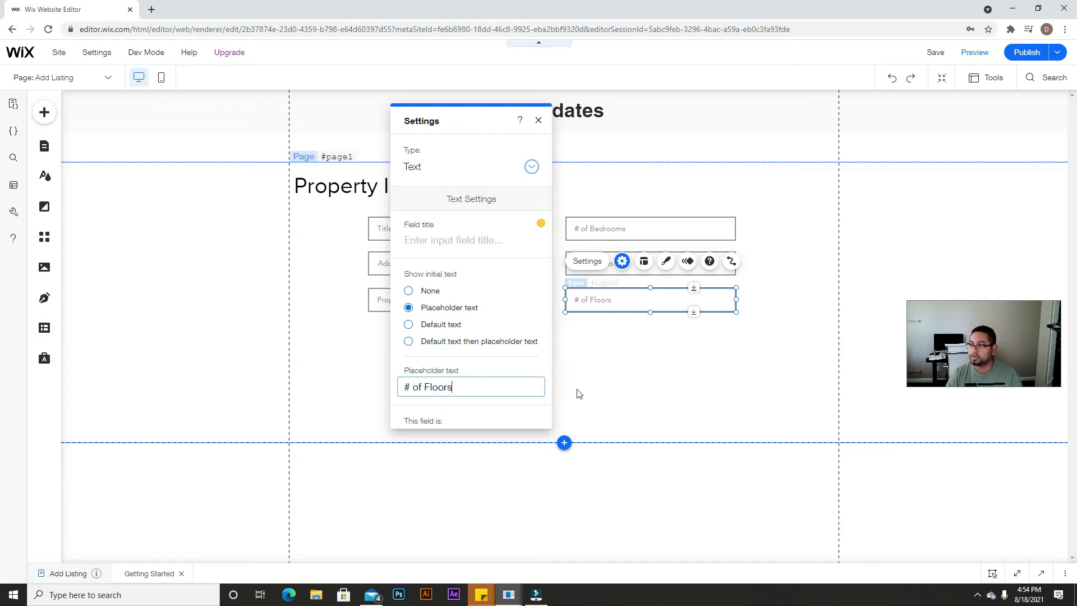
click(500, 176)
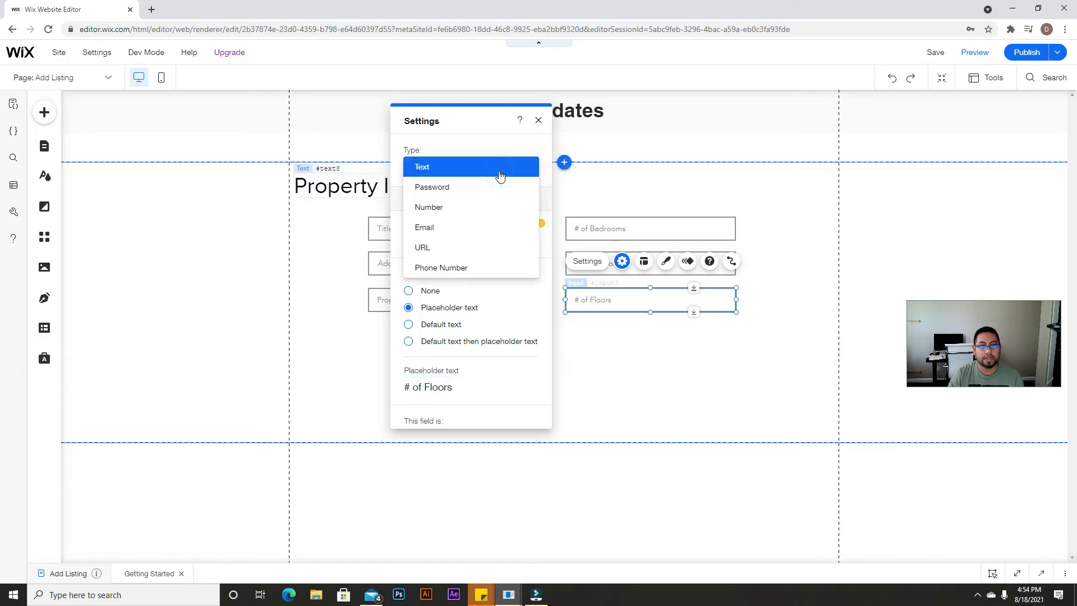
click(463, 209)
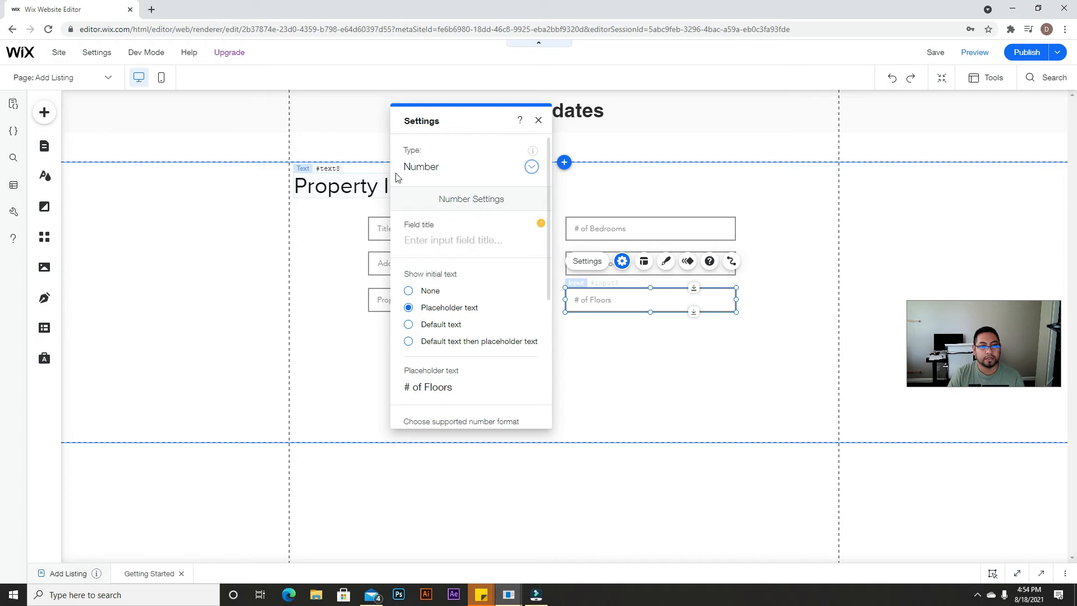
click(641, 364)
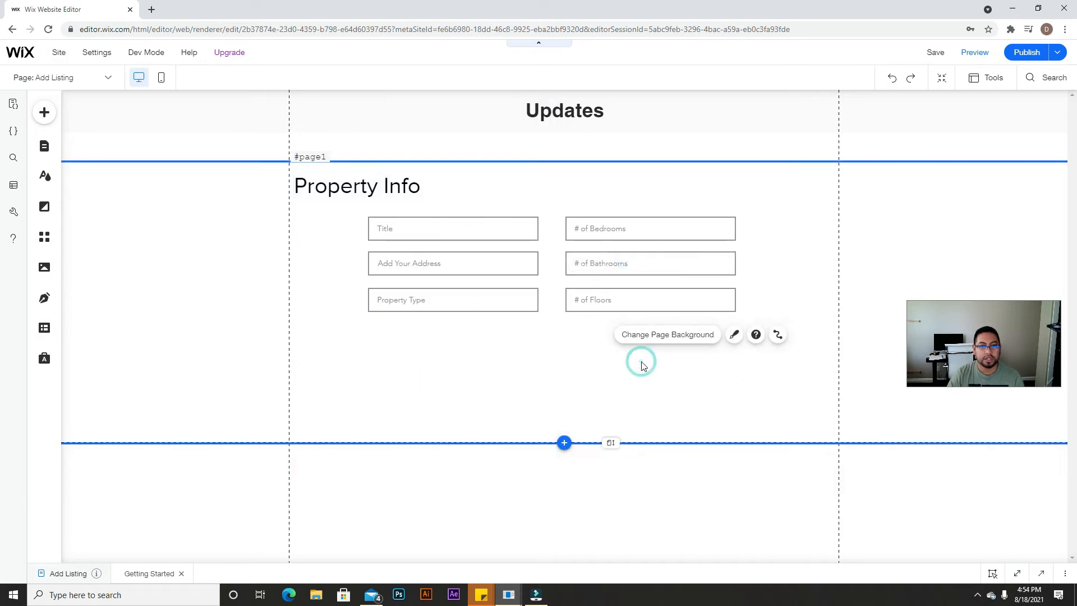
click(46, 331)
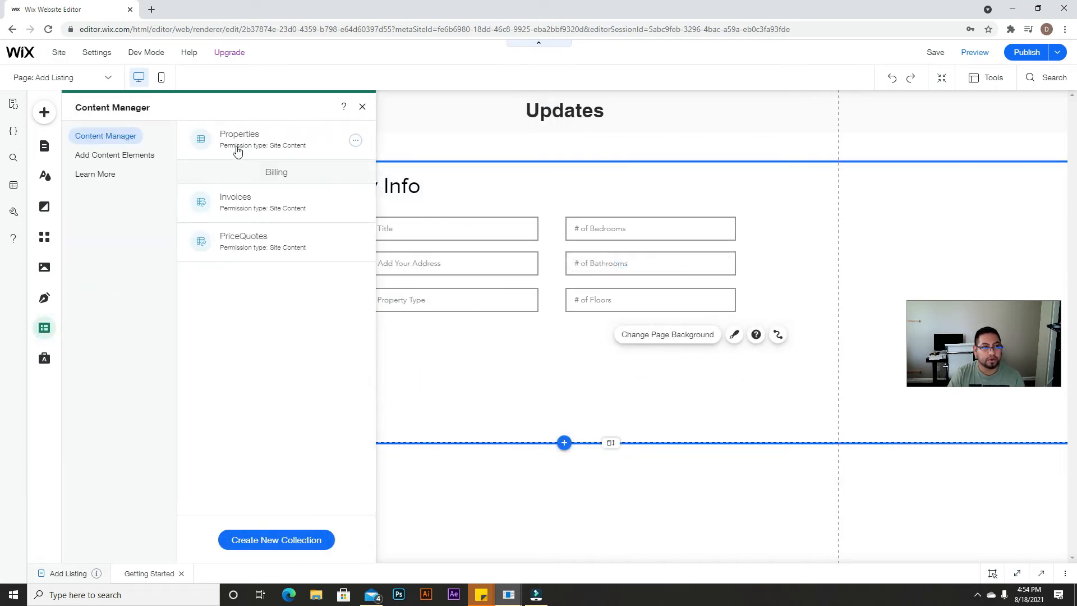
click(236, 149)
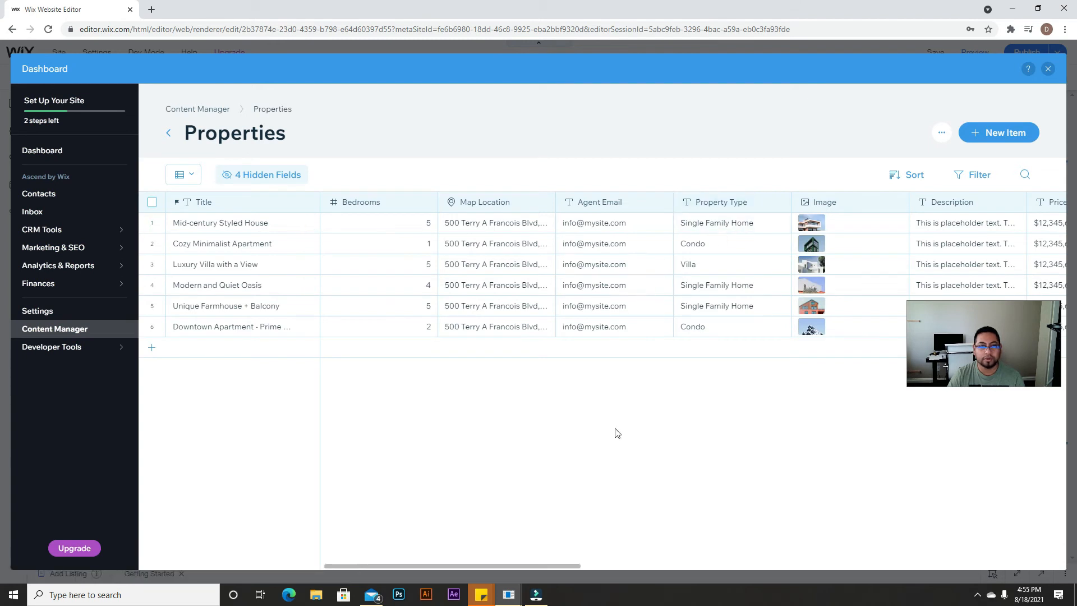
drag(470, 567, 548, 574)
drag(629, 586, 921, 556)
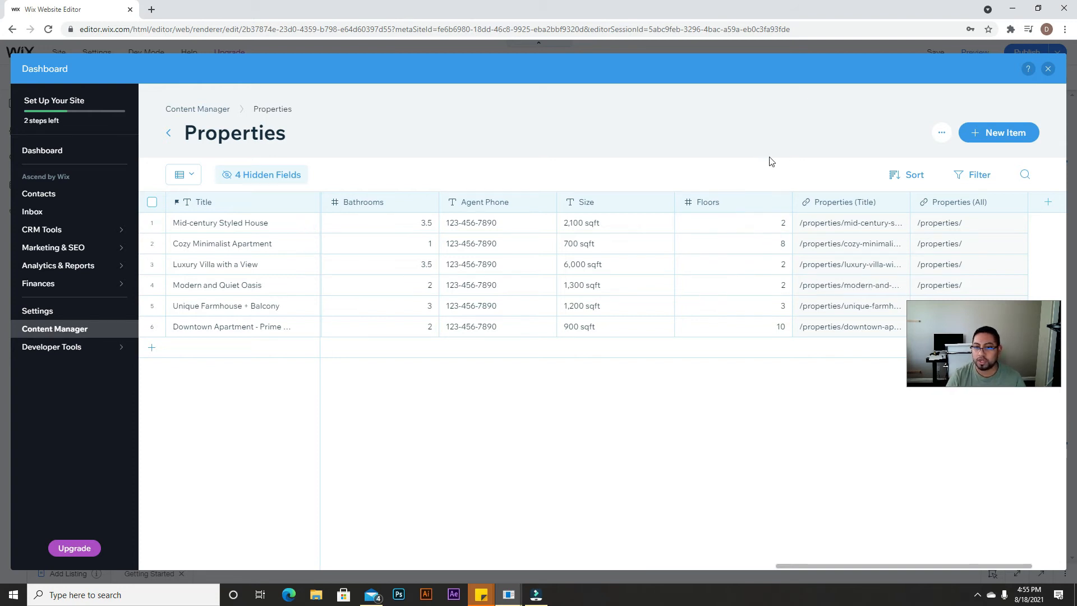
click(1048, 69)
click(650, 288)
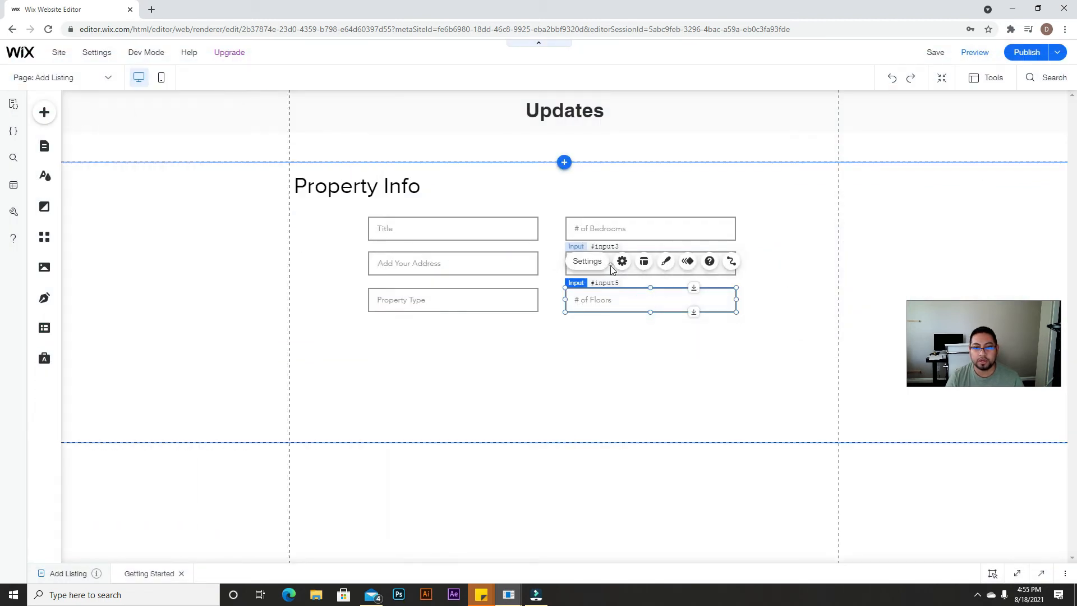
Step: Confirm the # of Floors field keeps Number as its type
click(595, 269)
click(437, 167)
click(438, 168)
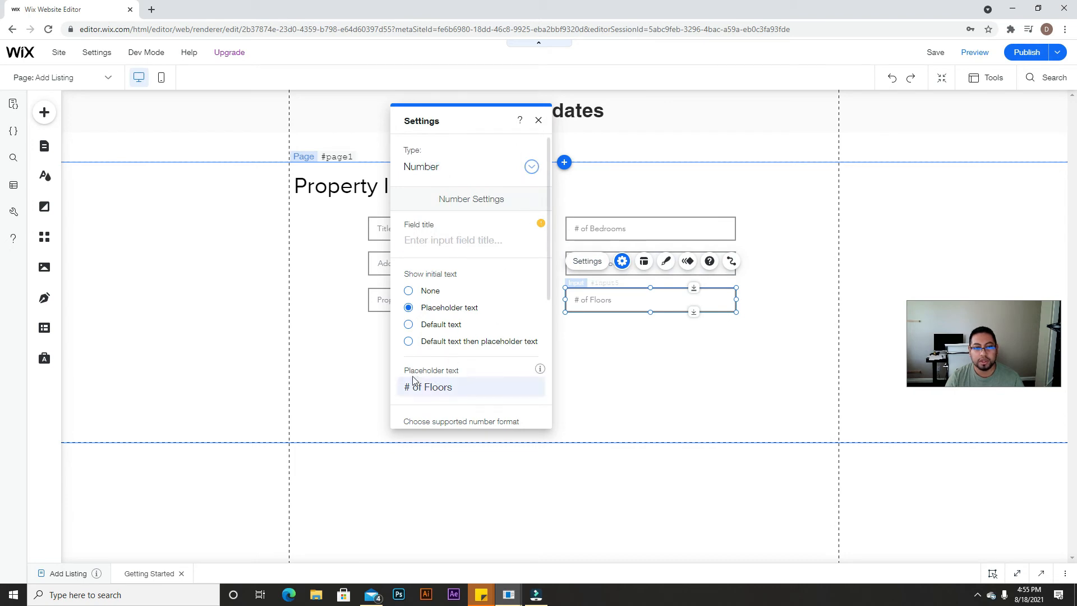
click(539, 121)
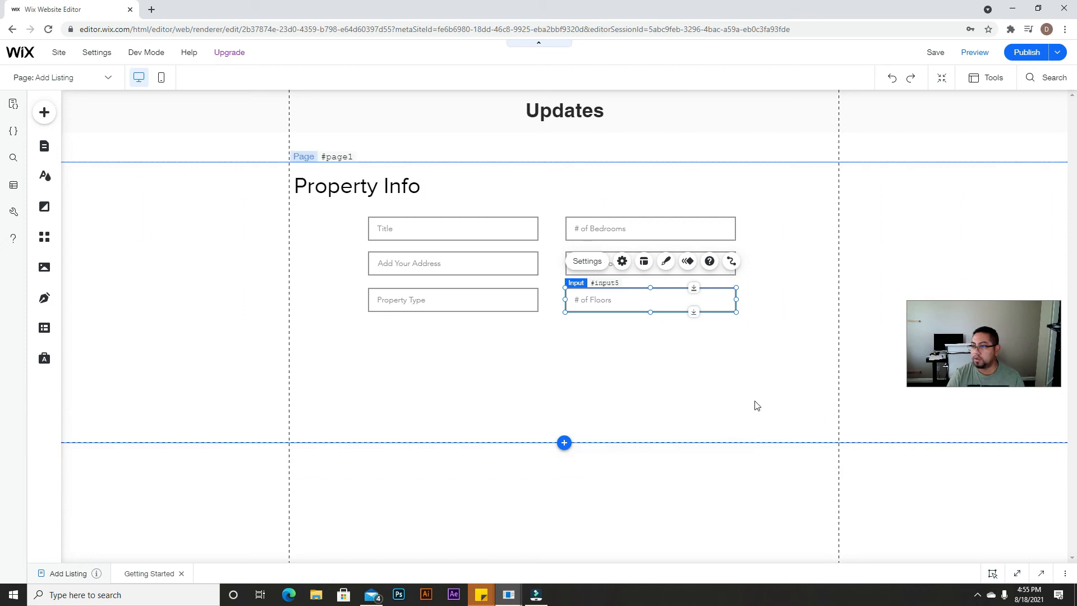
Step: Add a 'Status' input below Property Type and place another Title copy under # of Floors
click(416, 228)
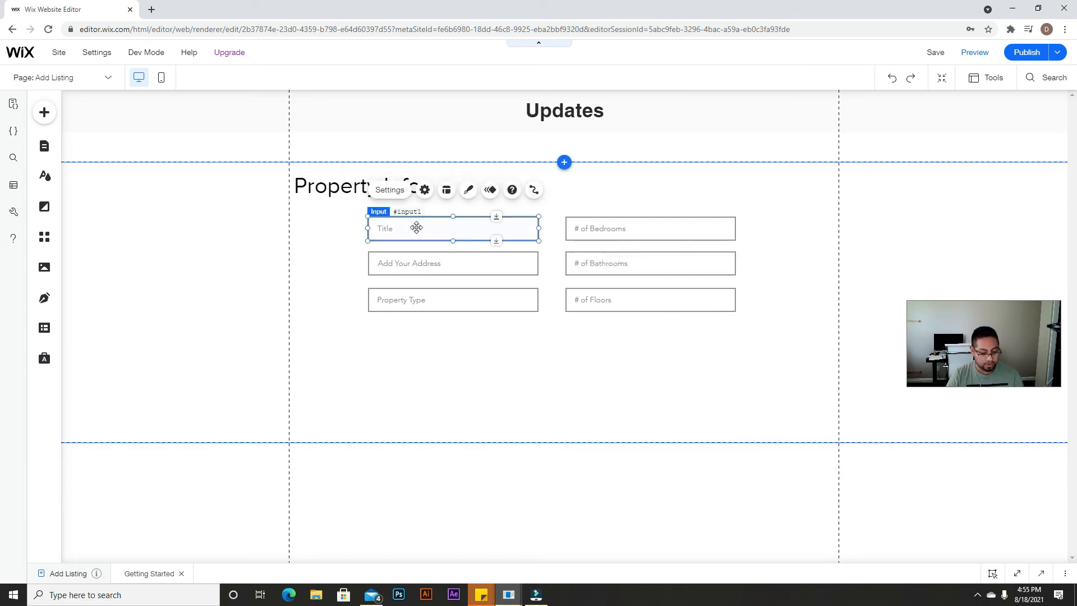
key(ctrl+d)
drag(423, 238, 413, 337)
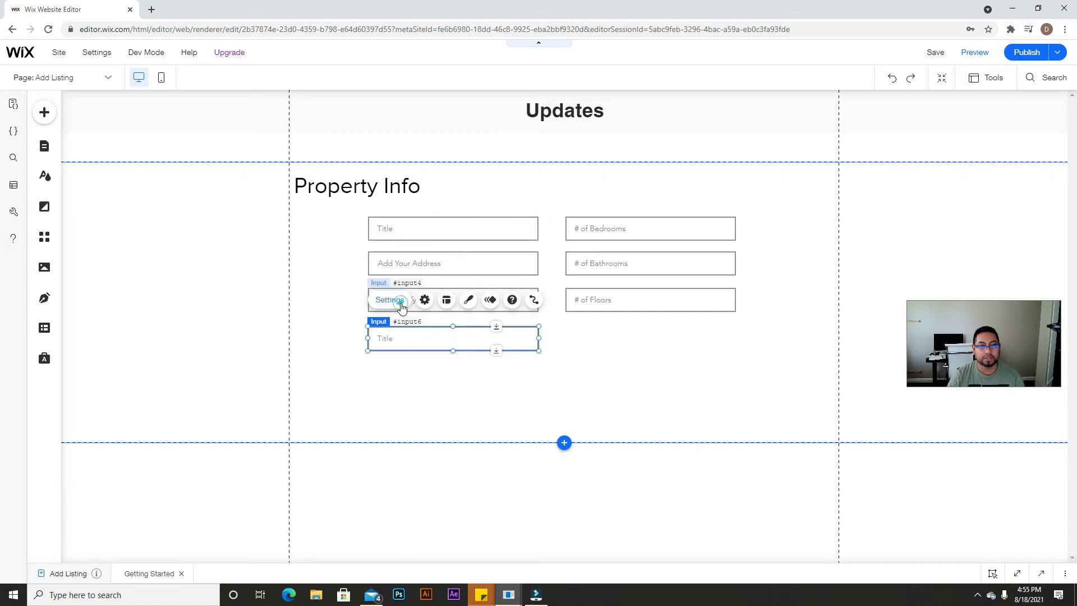
click(400, 306)
click(257, 387)
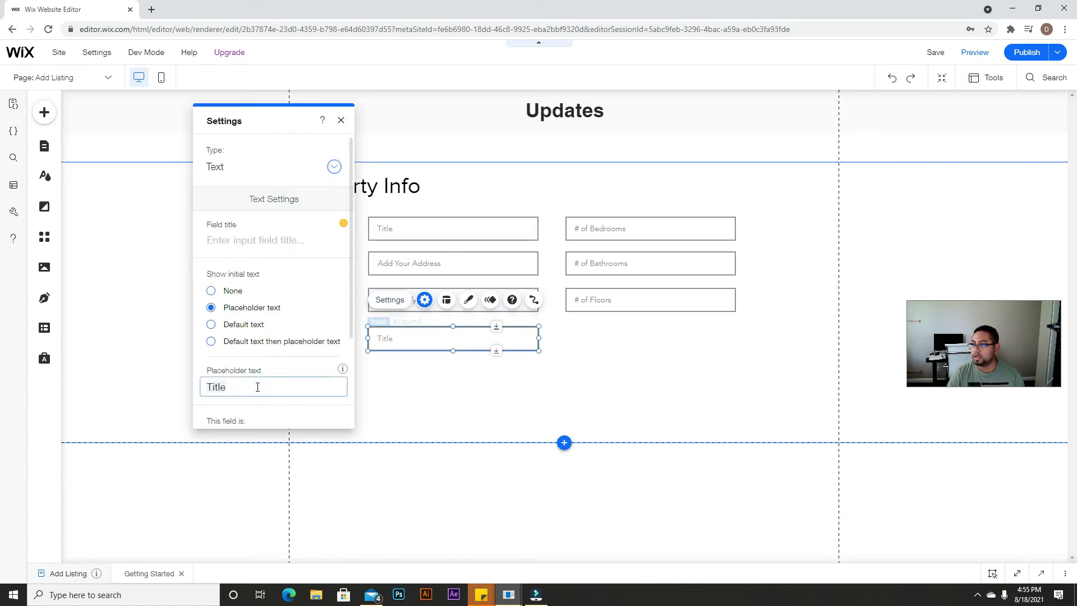
text(Status)
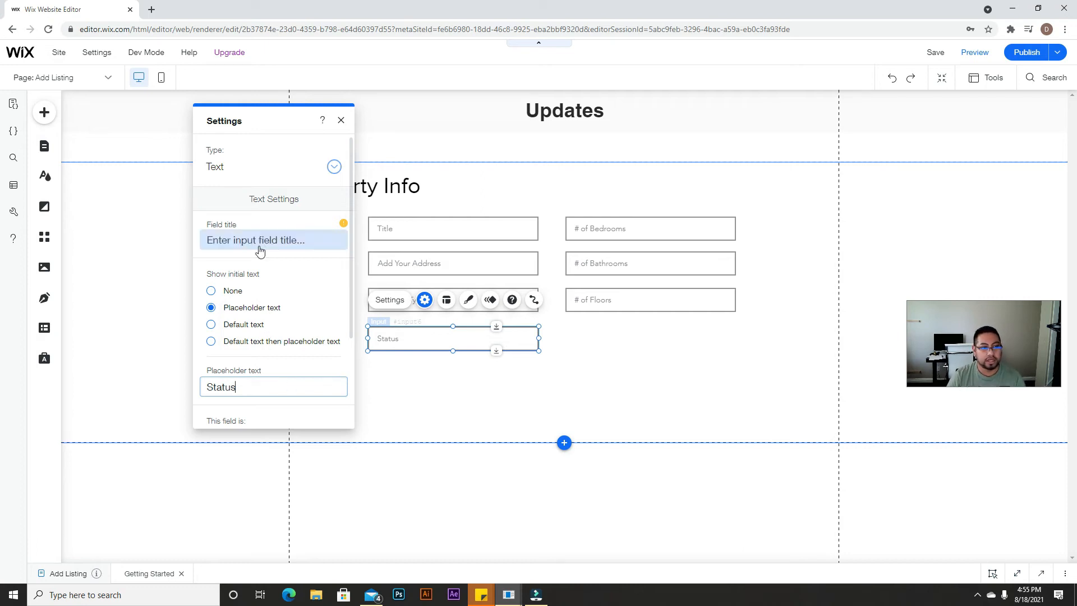
click(341, 120)
click(609, 354)
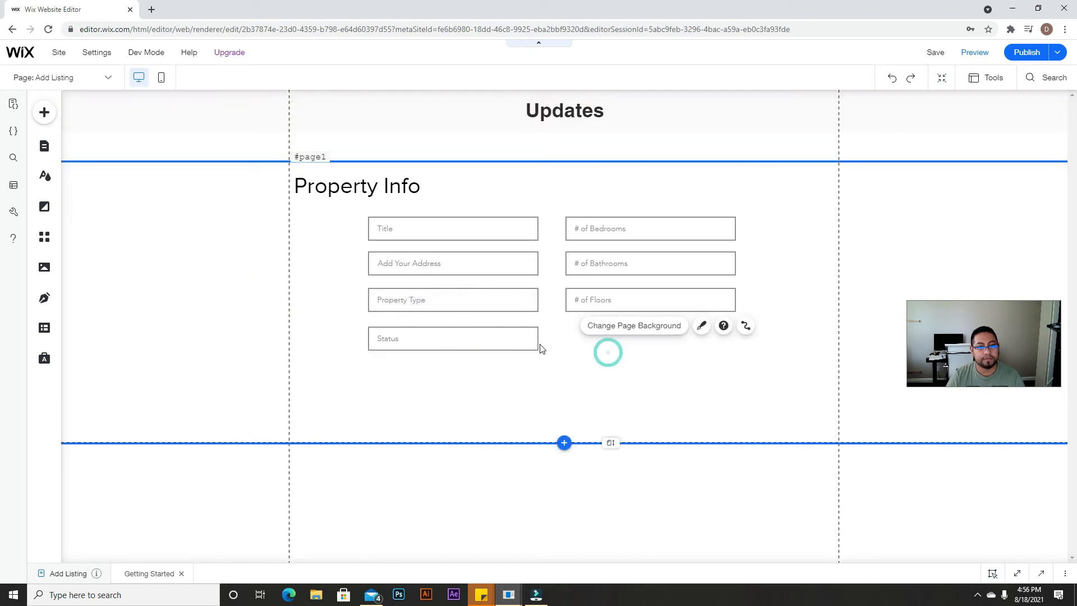
click(533, 233)
drag(542, 239, 724, 340)
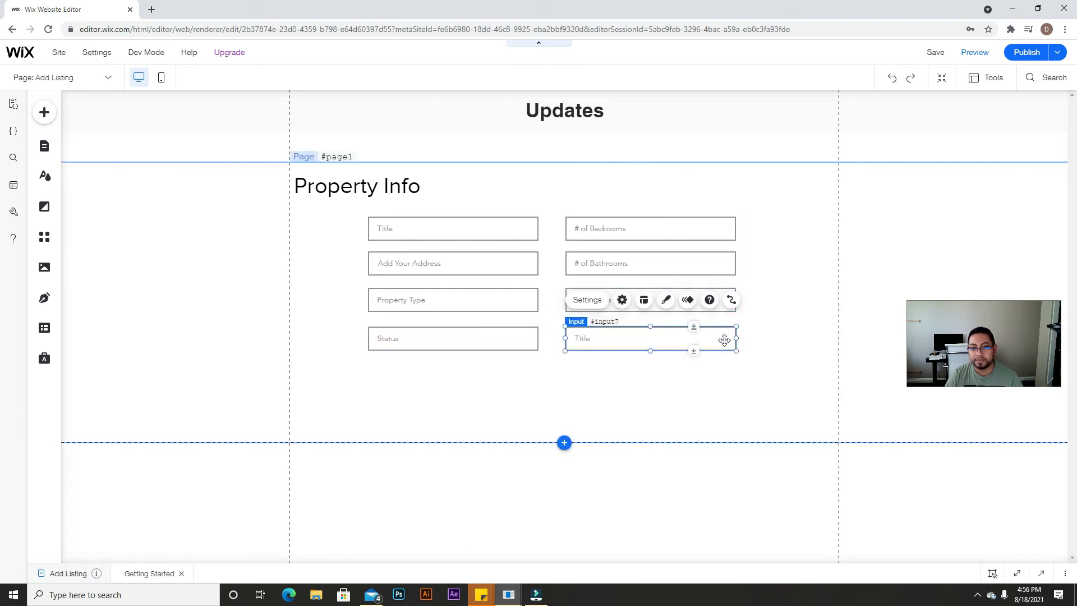
Step: Set the newest input's placeholder to 'Size' and open the Properties collection in Content Manager
click(623, 300)
click(469, 381)
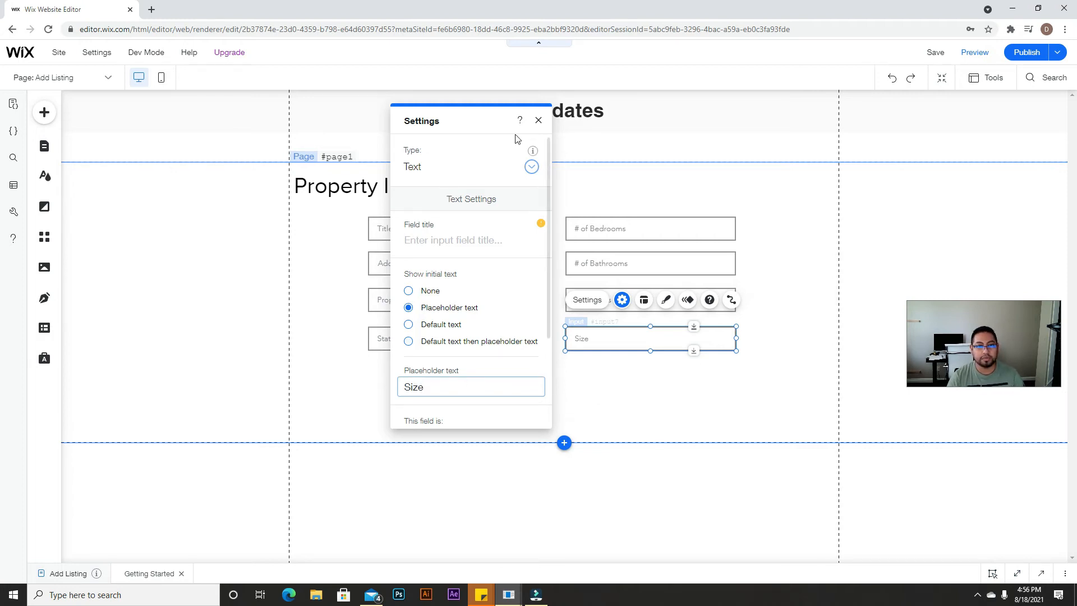
click(538, 119)
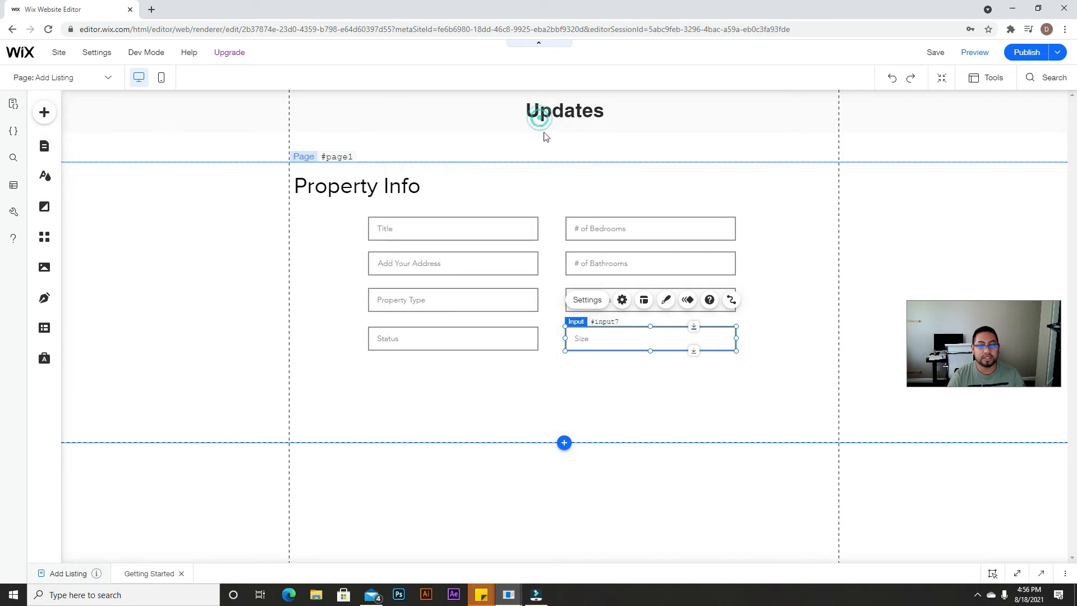
click(44, 328)
click(258, 140)
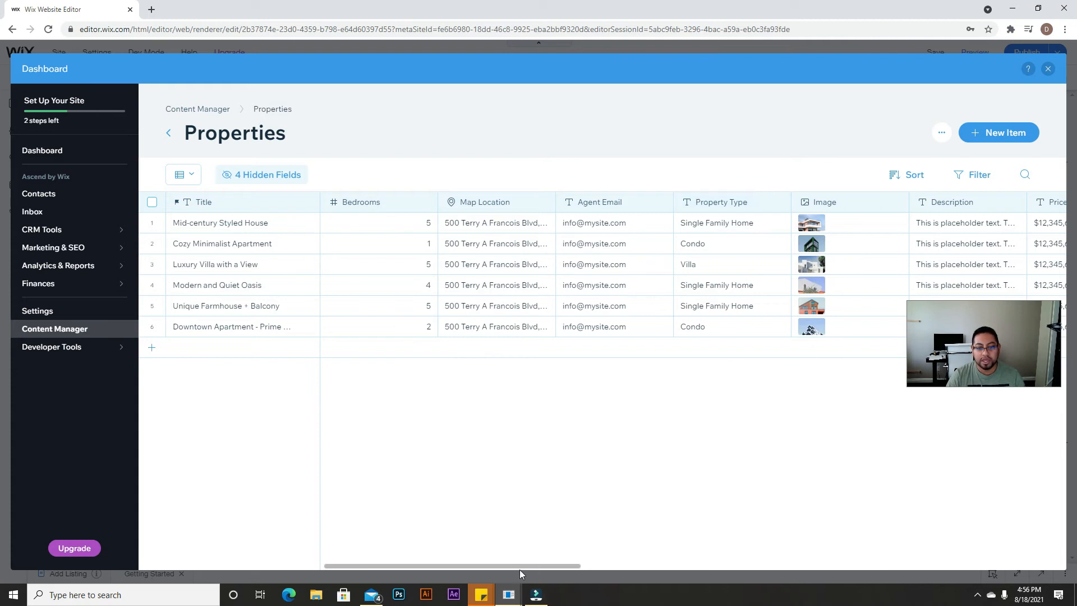
Step: Check the Properties table's Size column, return to the editor and confirm the Size input is Text type
drag(519, 566, 957, 560)
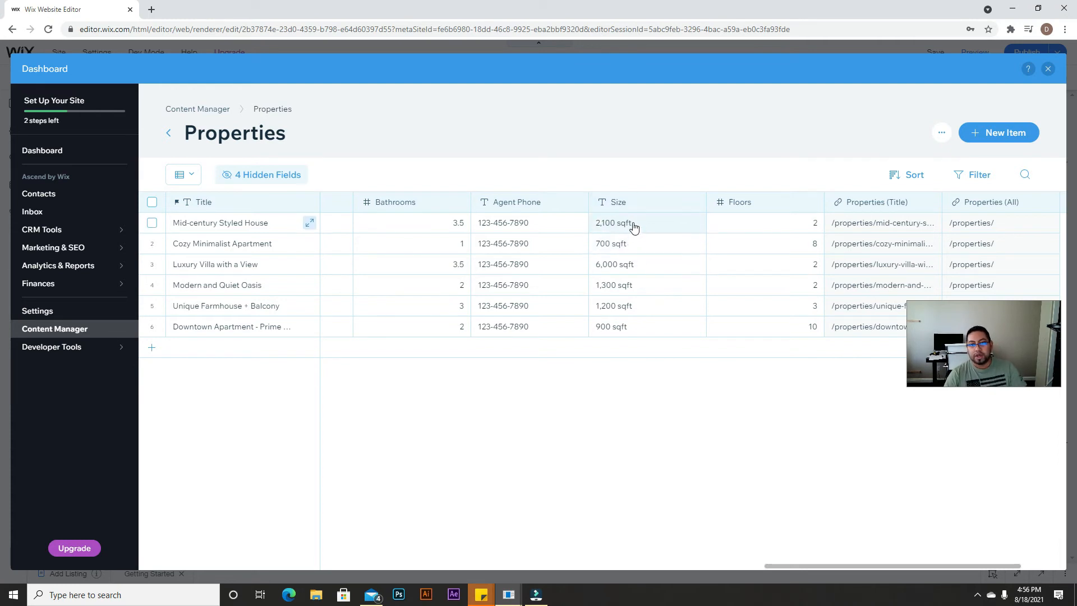
click(1046, 70)
click(589, 300)
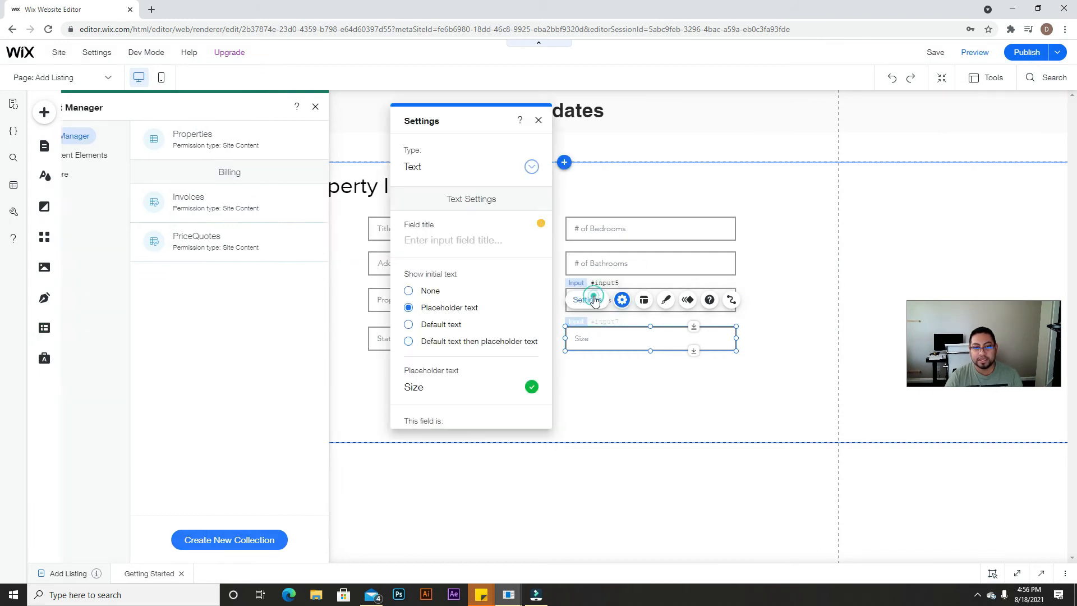
Step: Paste a Title copy under the Size field and set its placeholder to 'Price'
click(731, 410)
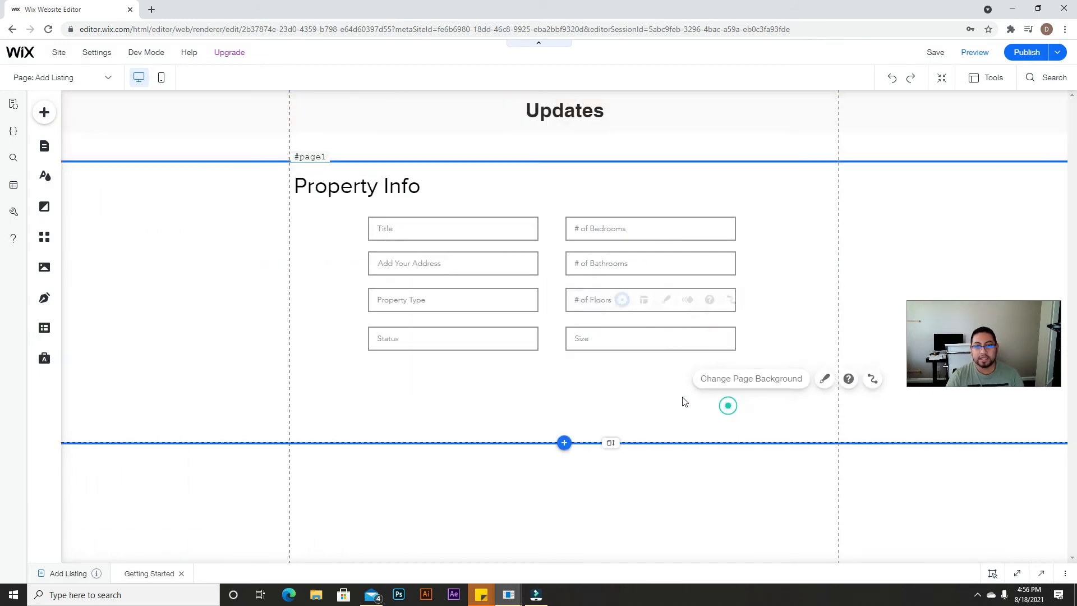
key(ctrl+v)
drag(548, 260, 714, 369)
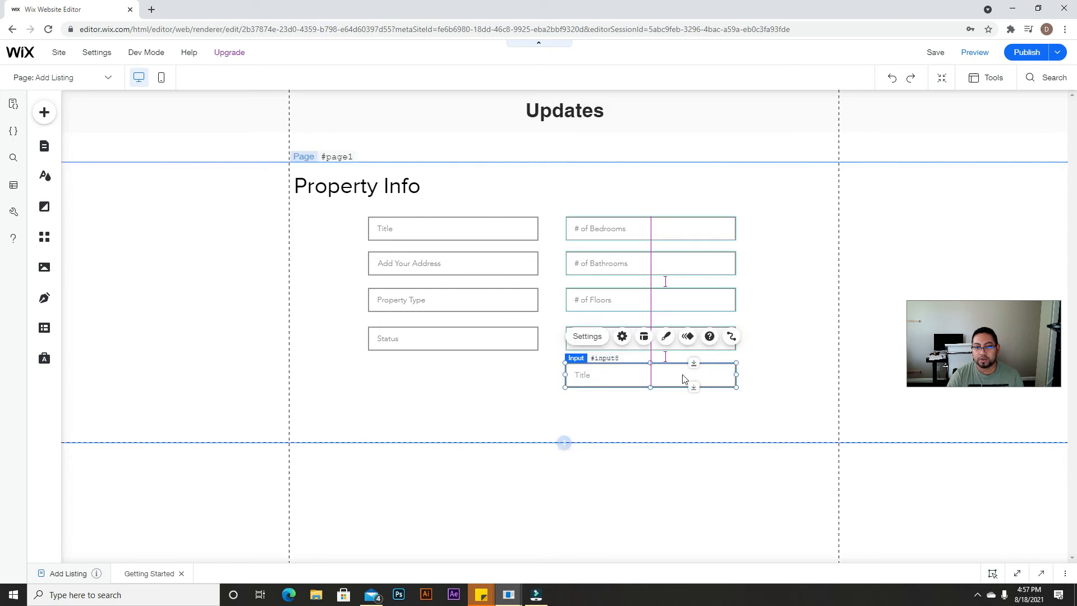
click(587, 336)
double_click(413, 386)
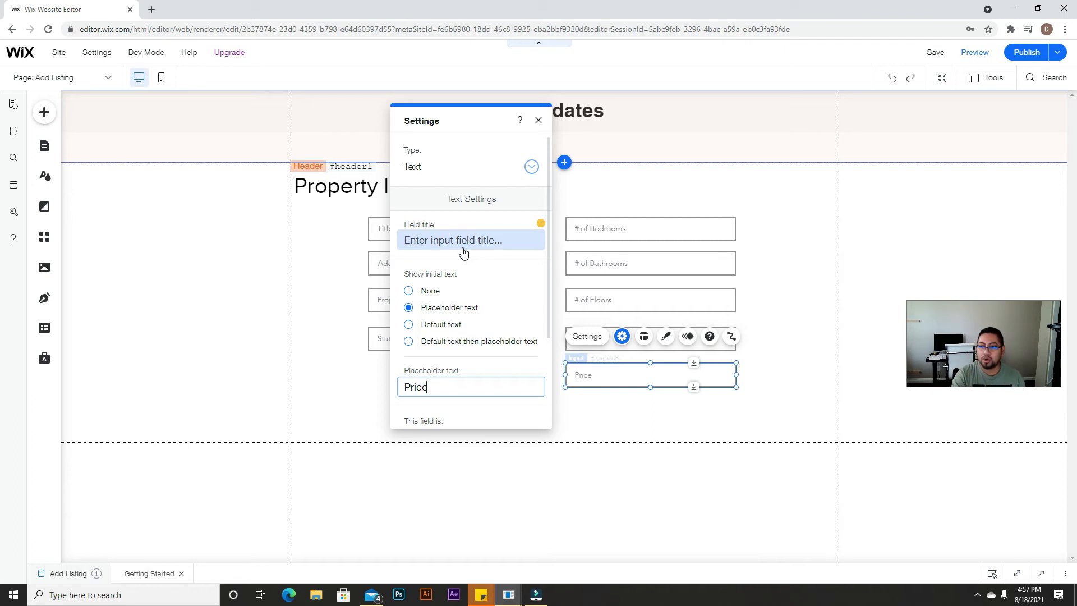
text(Price)
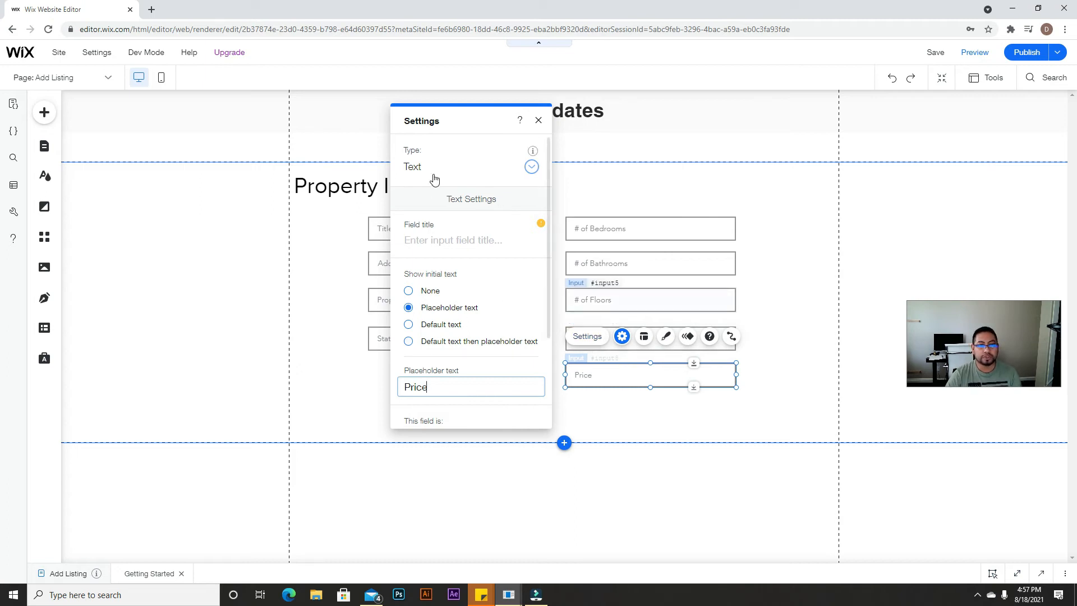
click(538, 120)
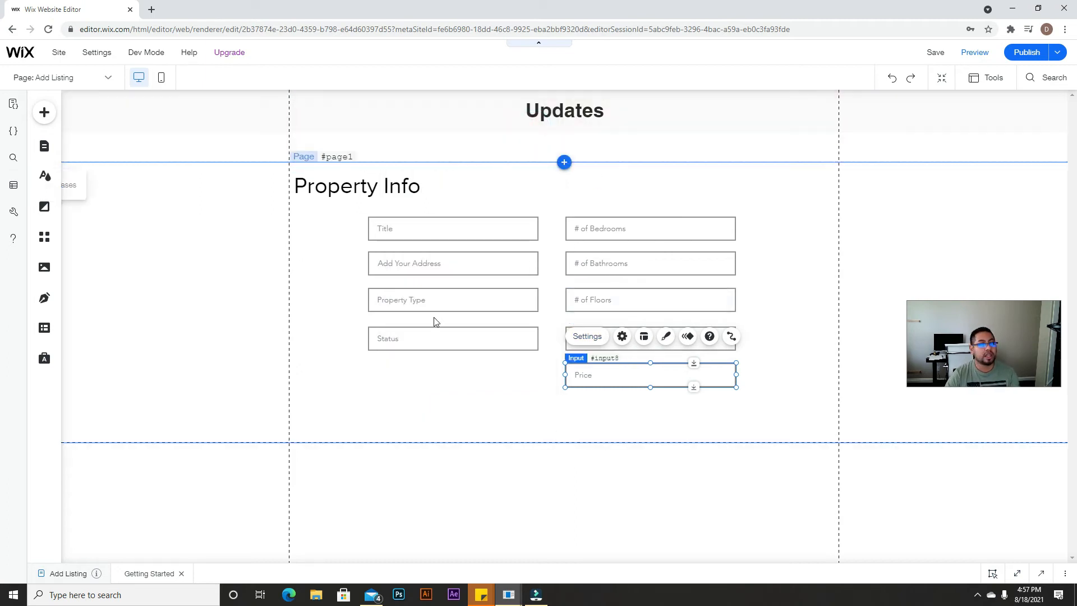
click(44, 113)
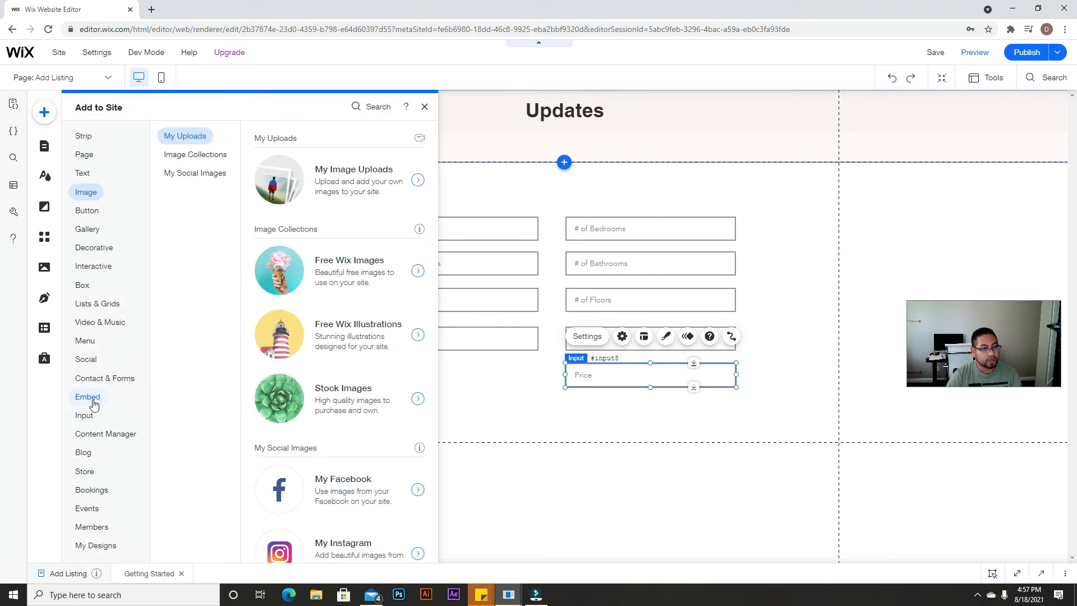
Step: Place a multi-line text box beneath the Status field
mouse_move(84, 415)
click(187, 173)
drag(301, 180, 452, 427)
Step: Set the text box placeholder to 'Description' and drag the page's bottom edge further down
click(390, 339)
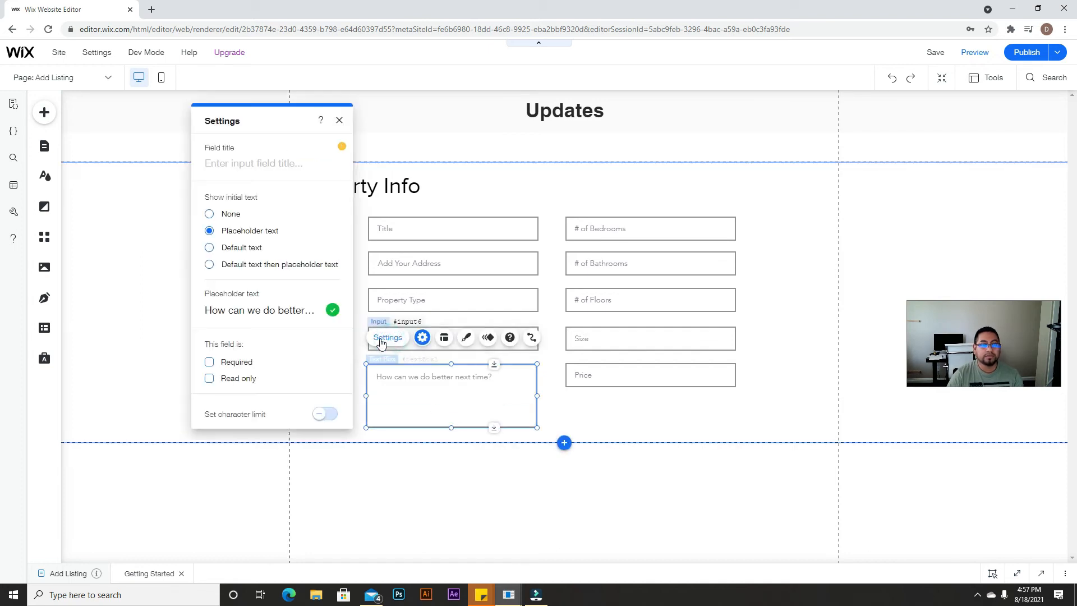
click(271, 313)
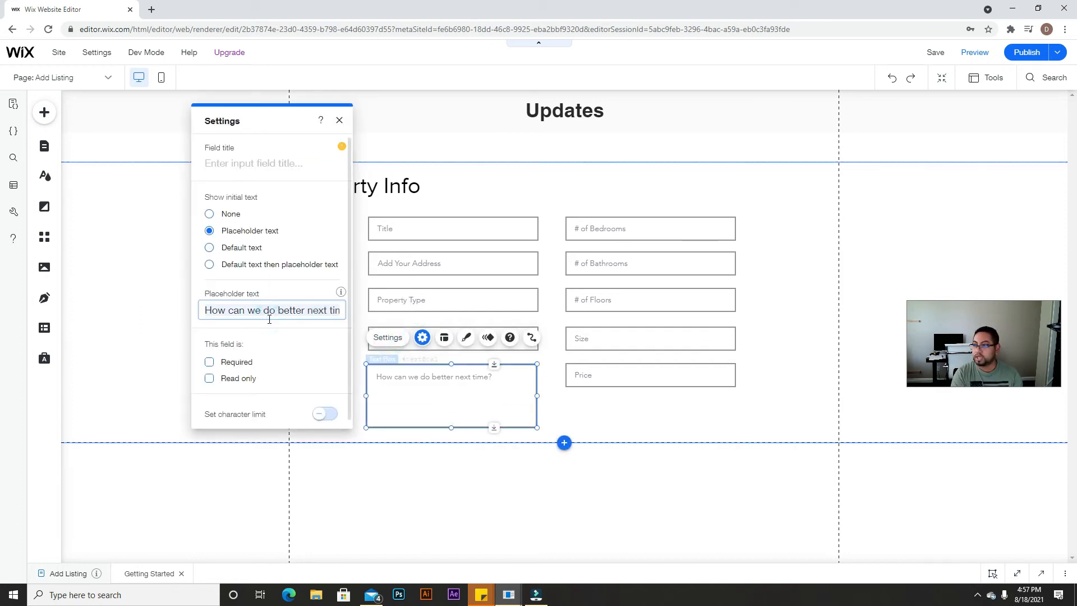
key(ctrl+a)
text(D)
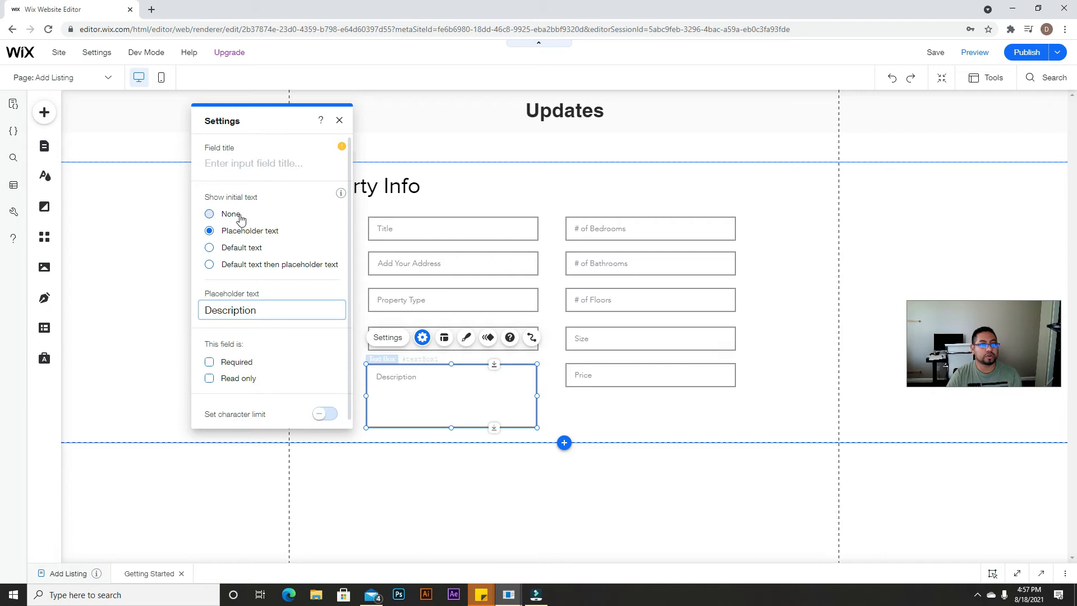
click(277, 168)
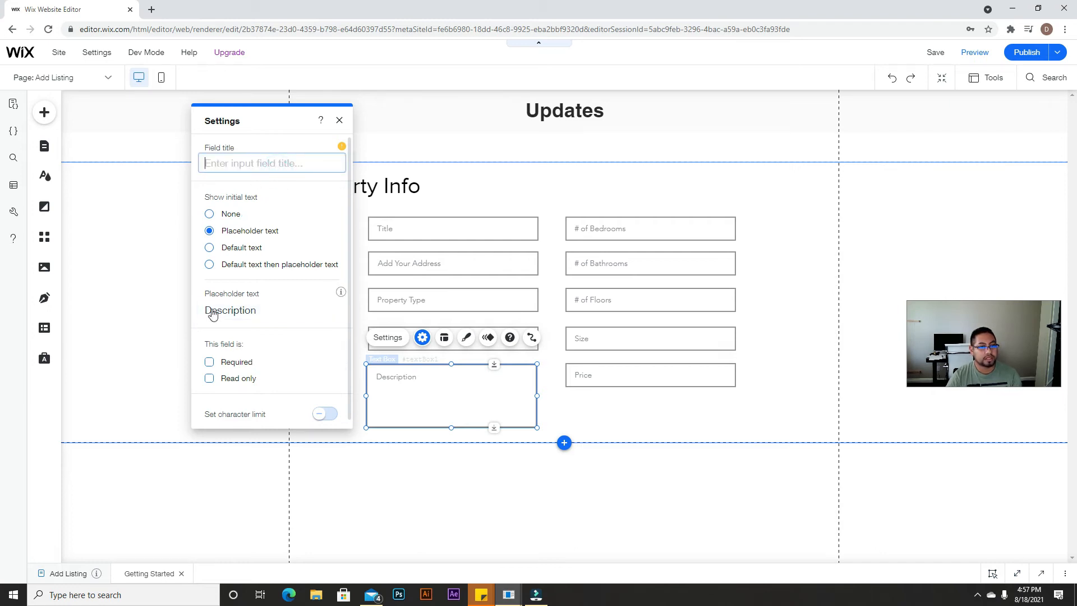
mouse_move(350, 149)
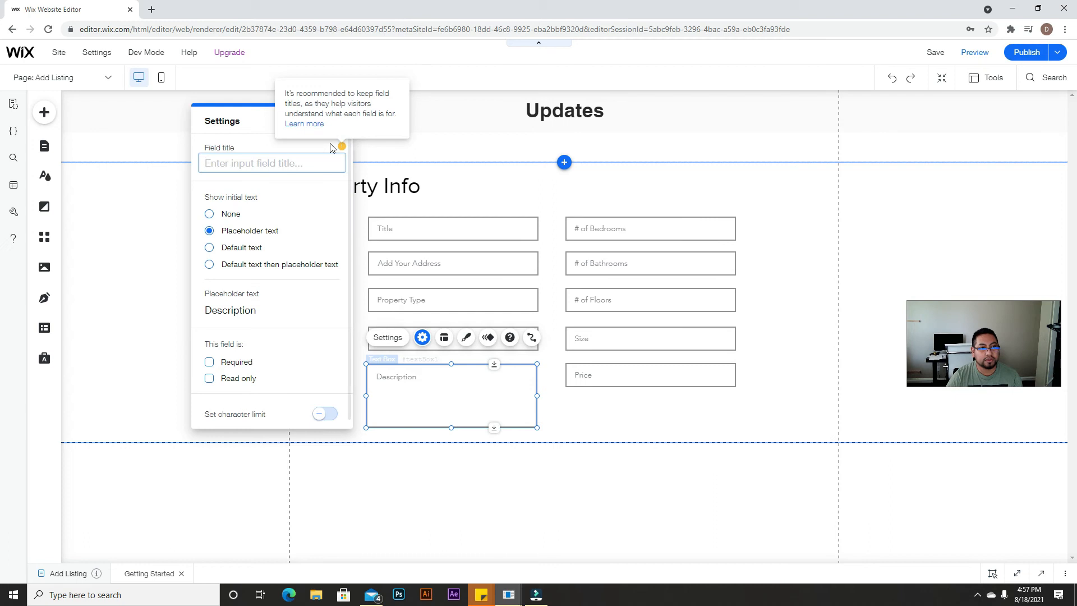
click(339, 118)
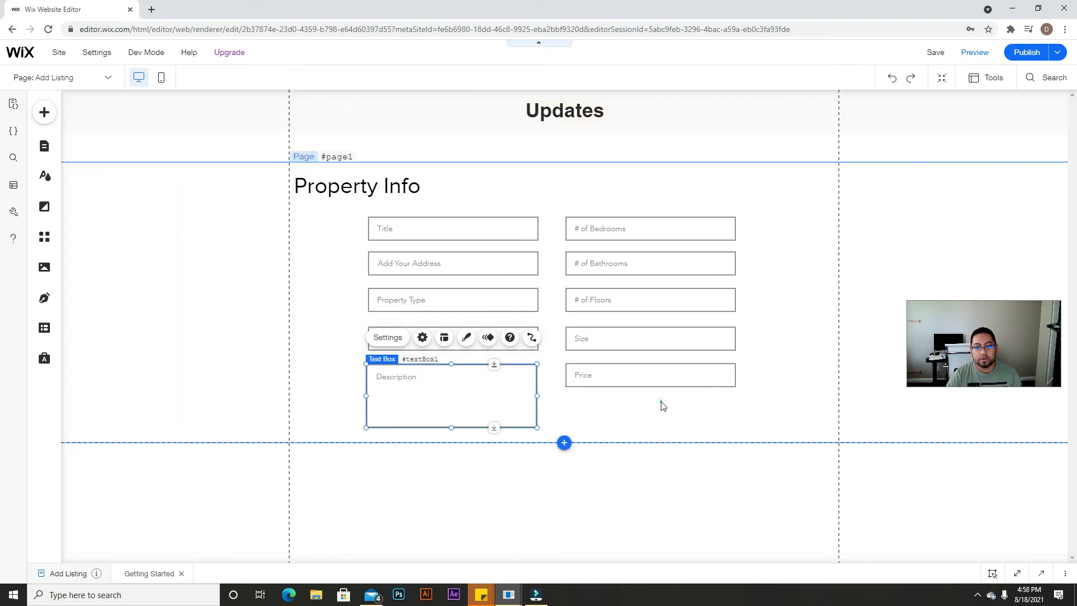
click(621, 449)
drag(621, 443, 623, 559)
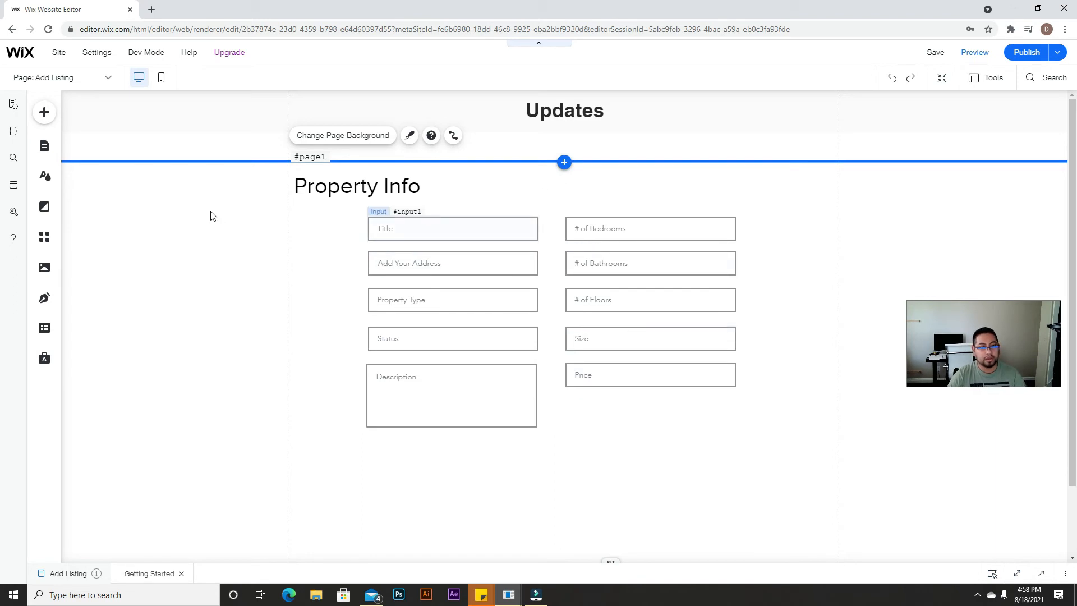
Step: Drag a Date Picker input under the Price field and narrow it to 304 px wide
click(45, 115)
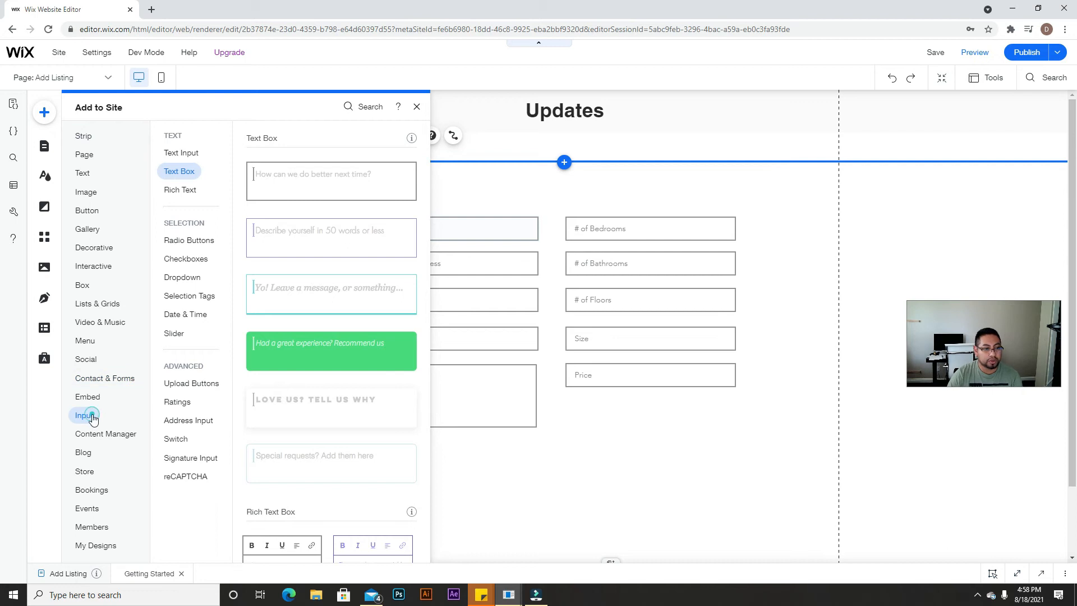
scroll(277, 437, down, 4)
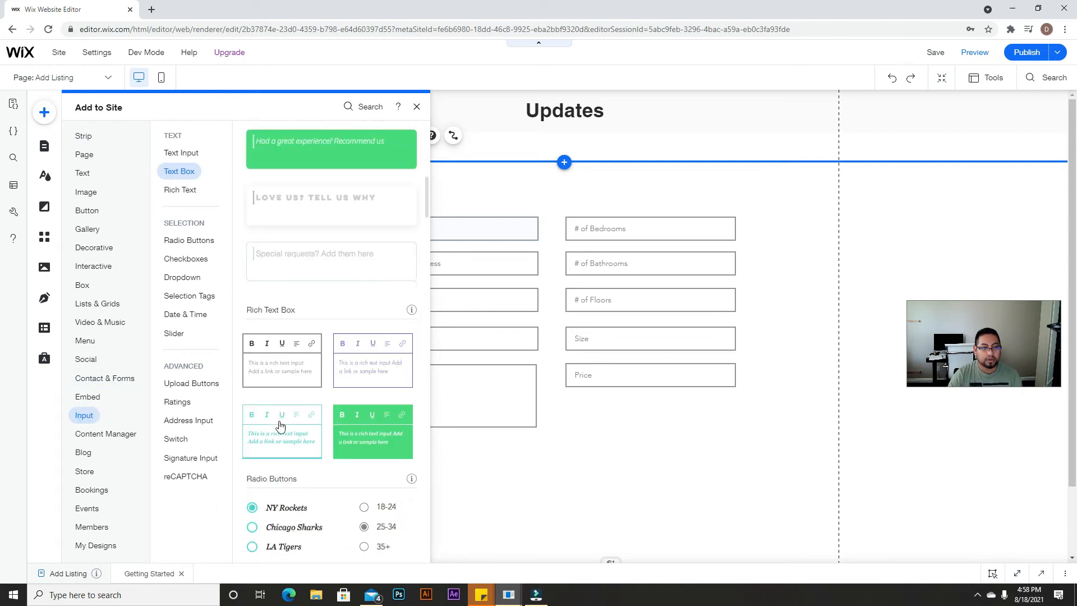
scroll(279, 393, down, 2)
scroll(256, 322, down, 10)
scroll(281, 395, down, 15)
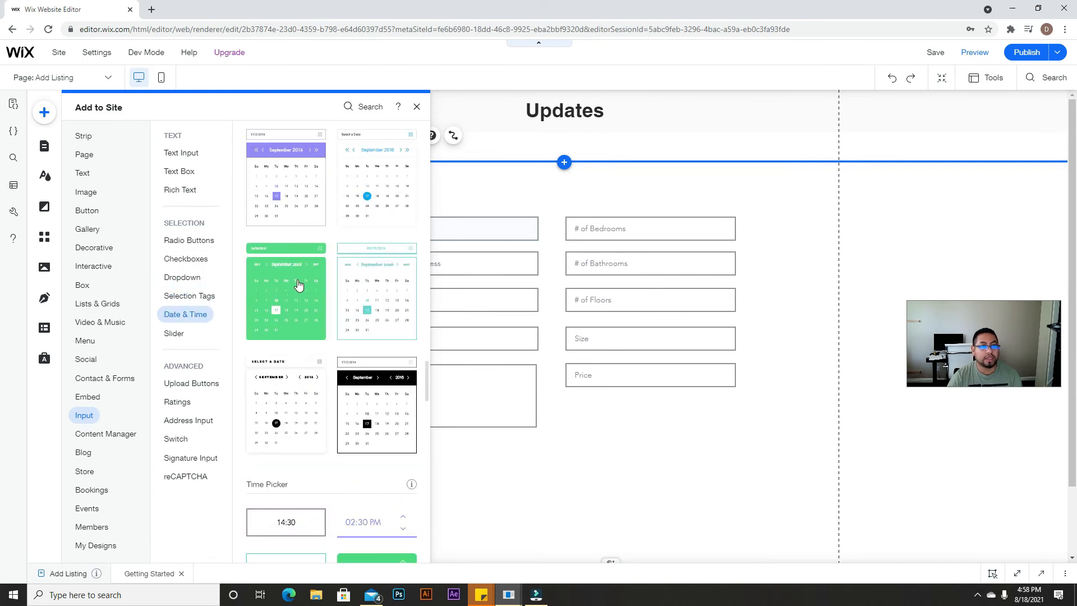
scroll(298, 285, up, 2)
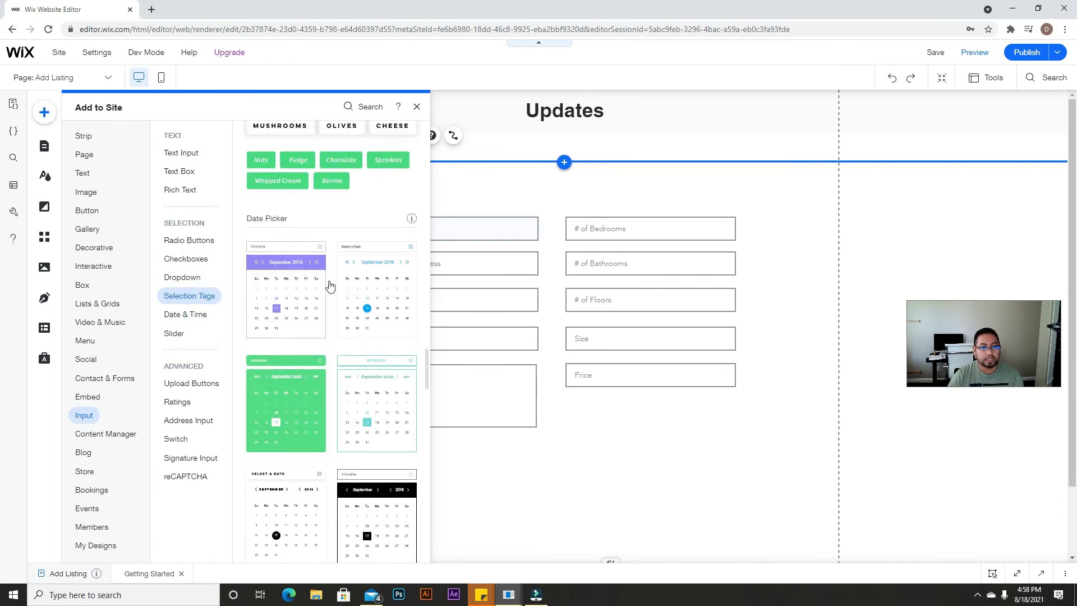
drag(377, 284, 659, 414)
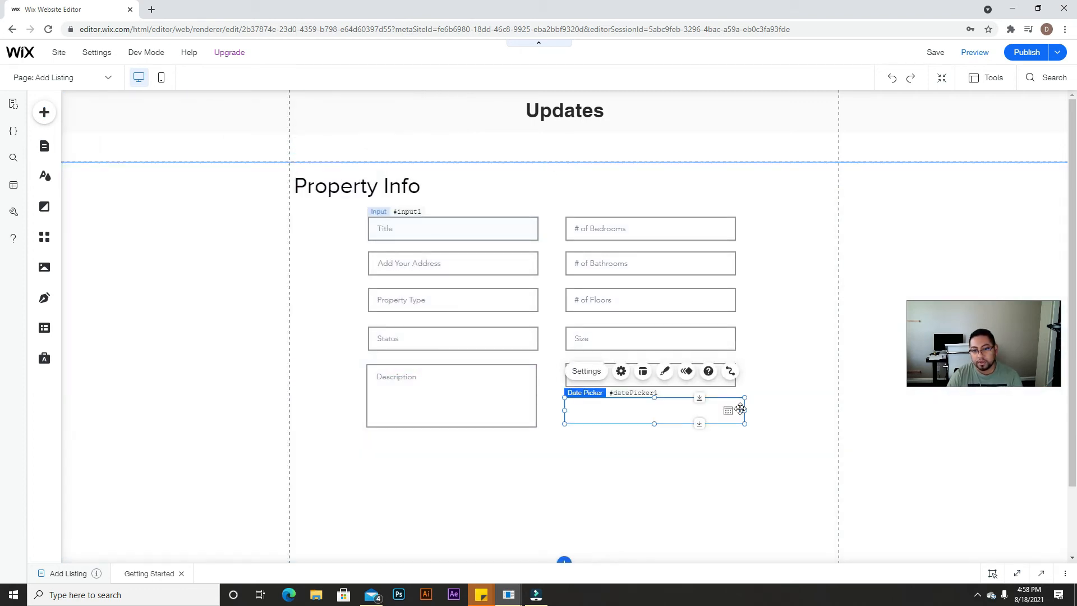
drag(741, 410, 738, 410)
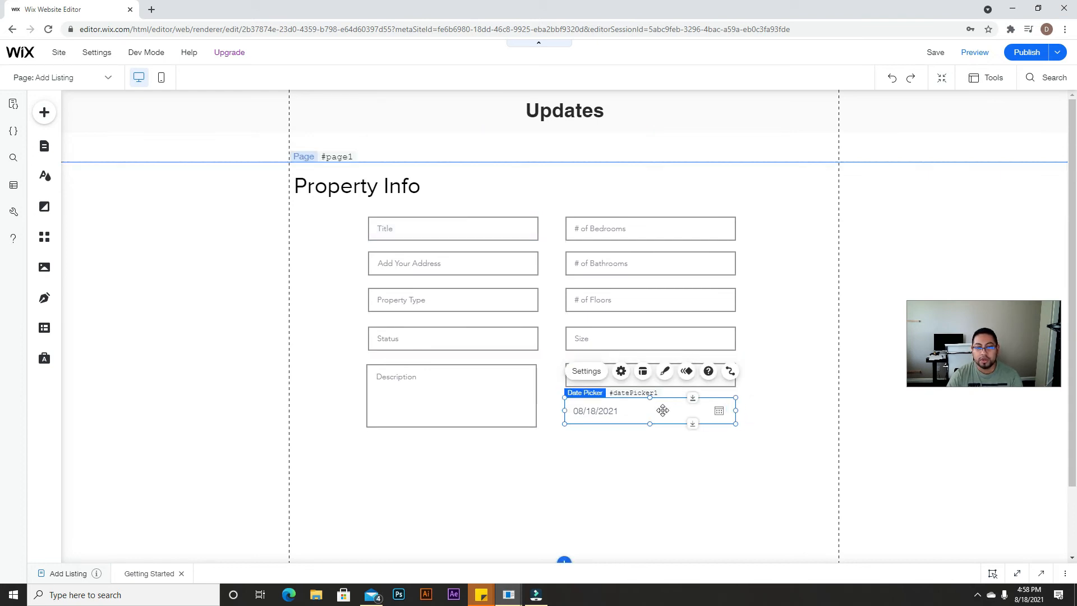
Step: Enter 'Year Built' as the date picker's field title in its Settings
click(620, 372)
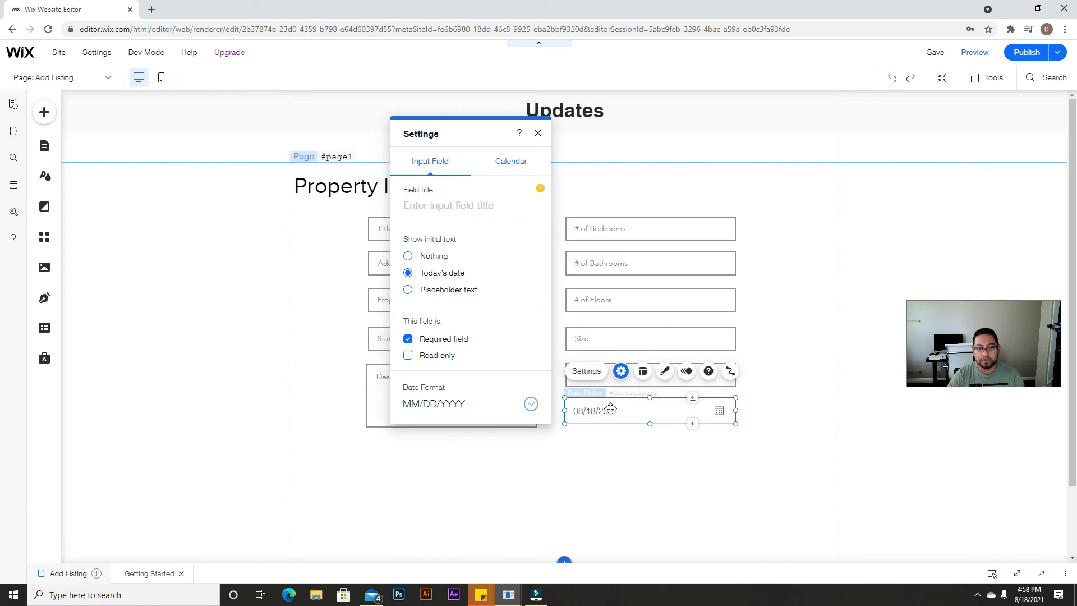
click(457, 207)
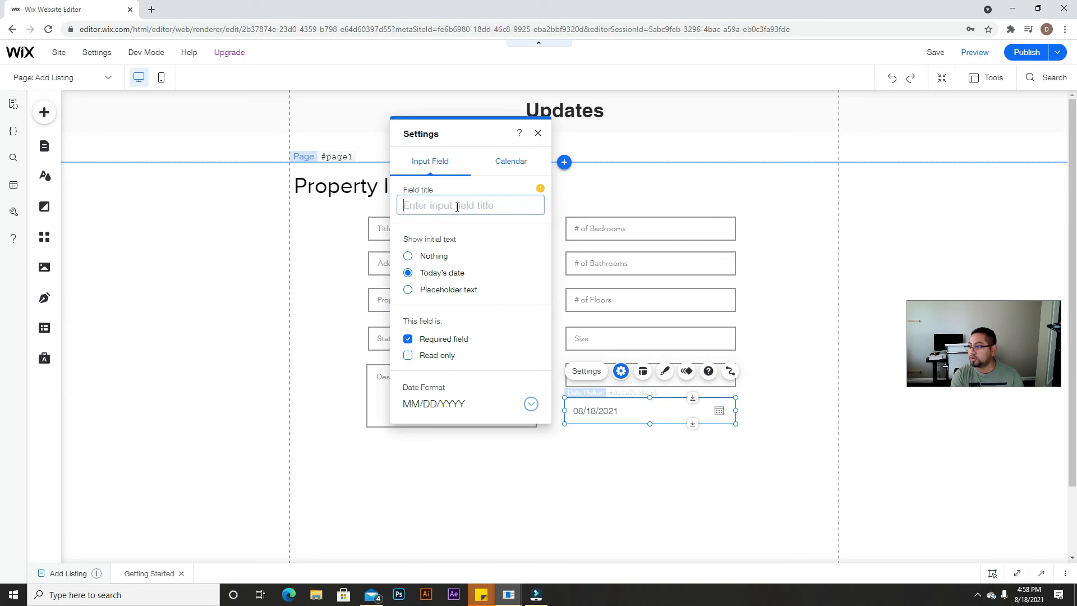
text(Year Built)
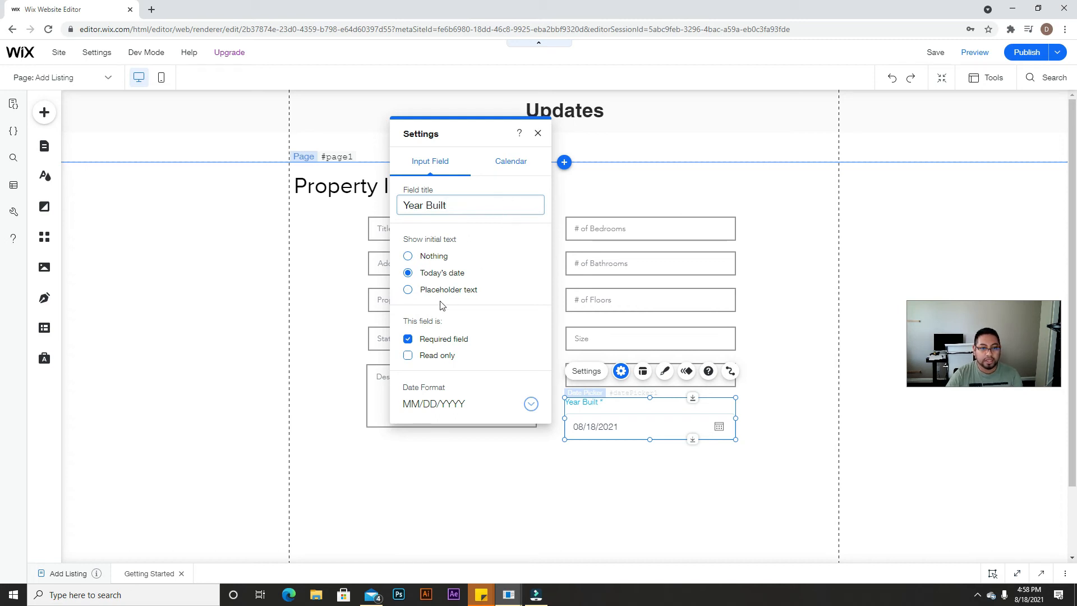
click(595, 476)
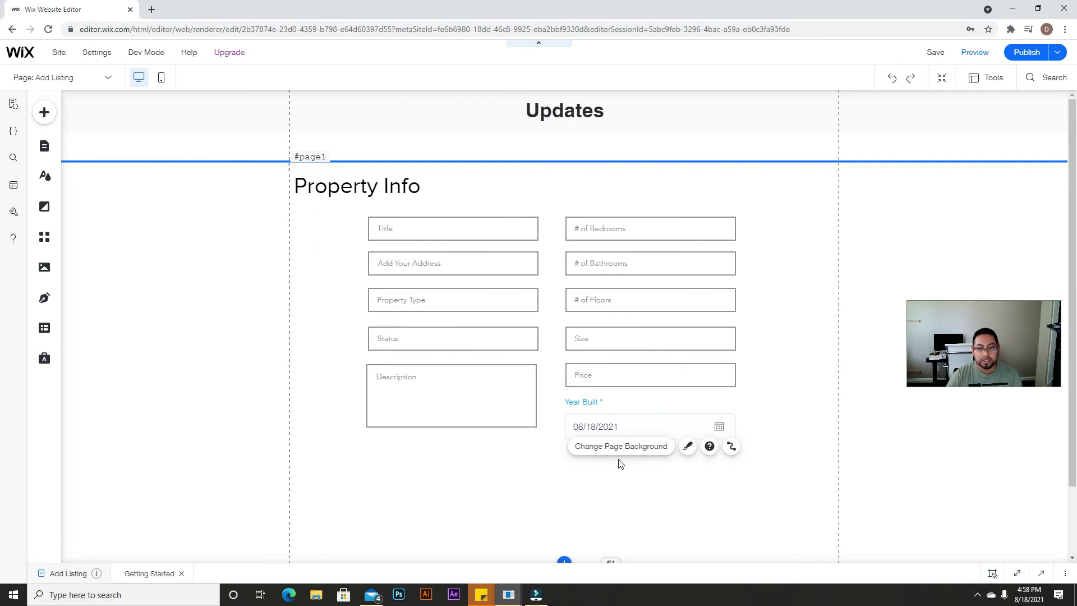
click(682, 425)
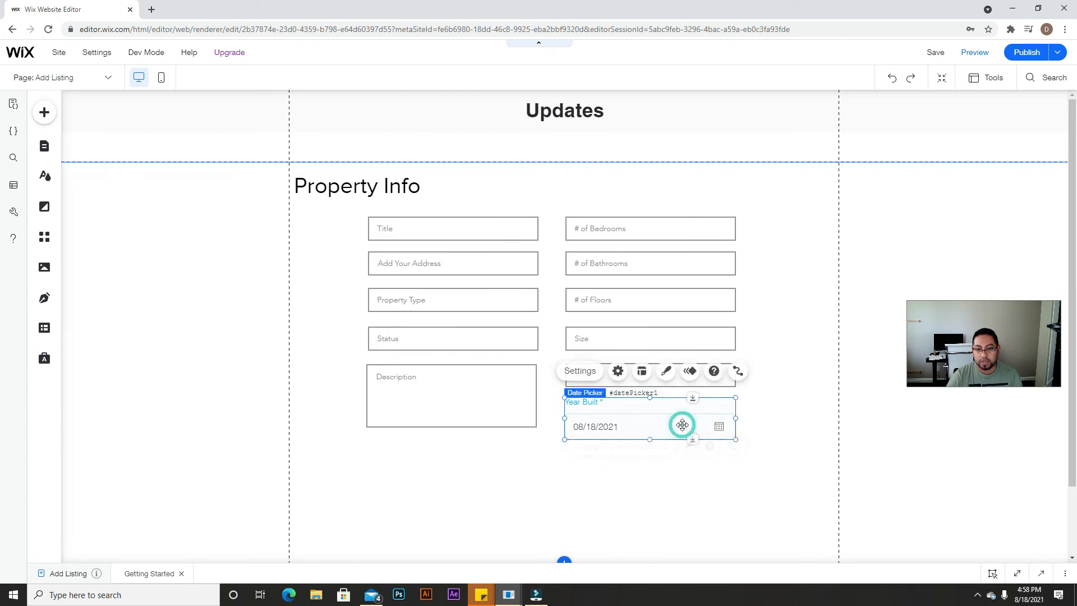
Step: Set the date picker's Field Title and Required text colours to black
click(643, 371)
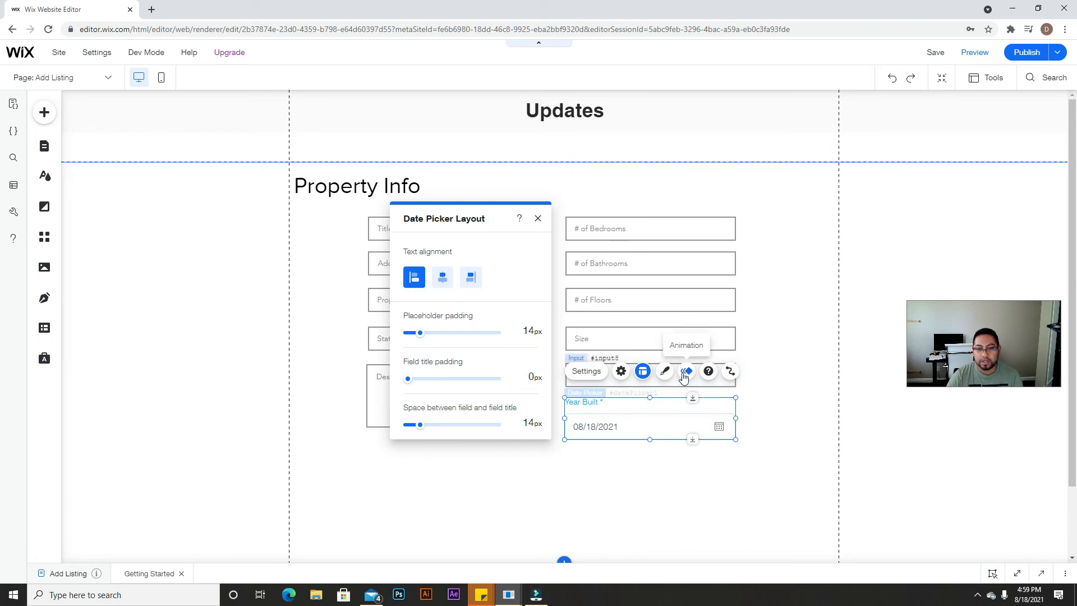
click(665, 371)
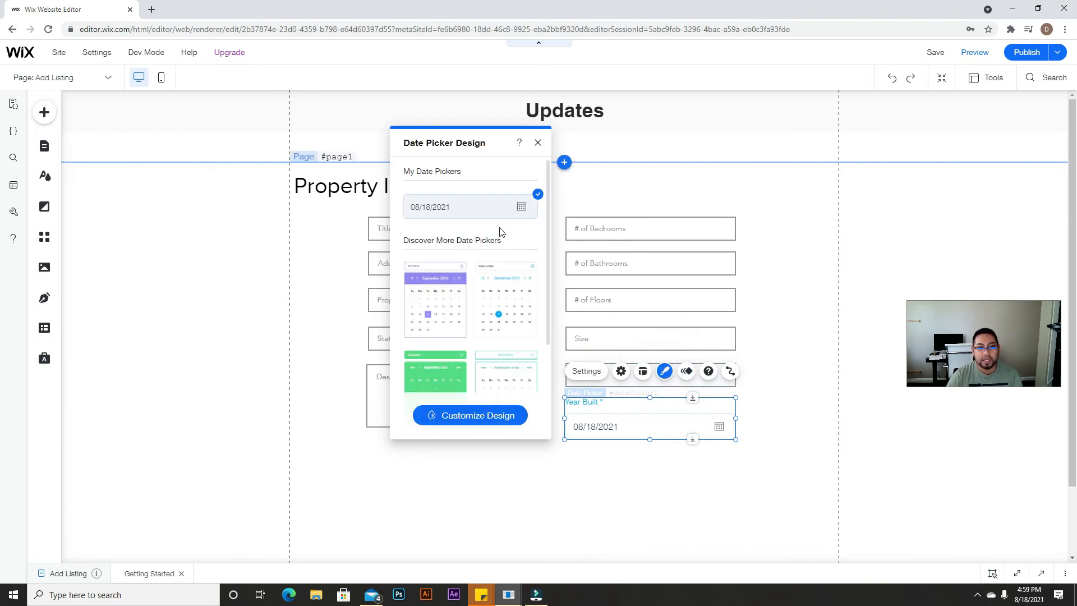
click(479, 418)
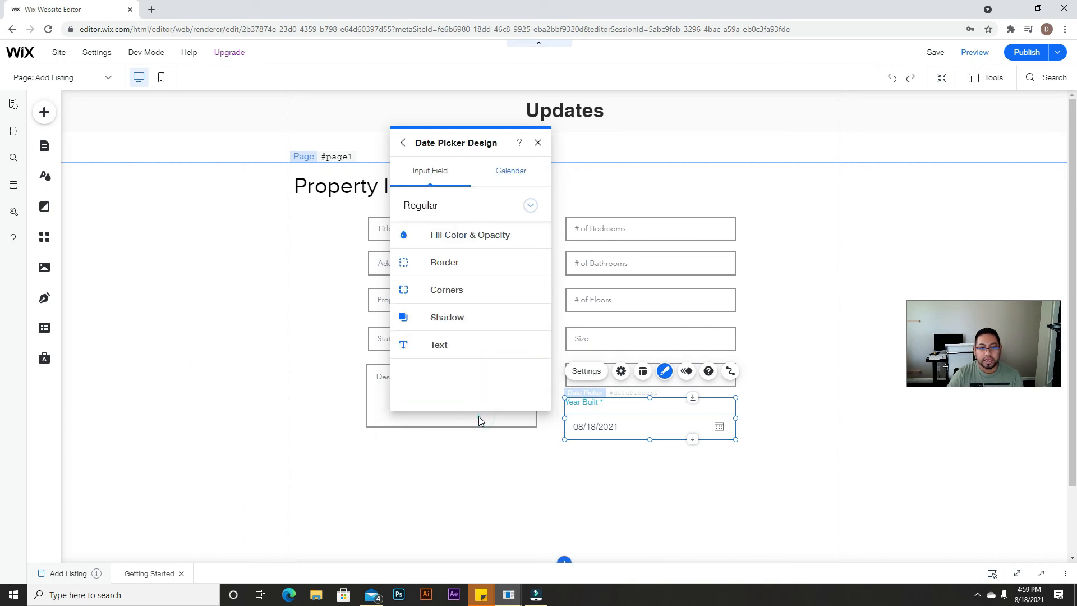
click(437, 352)
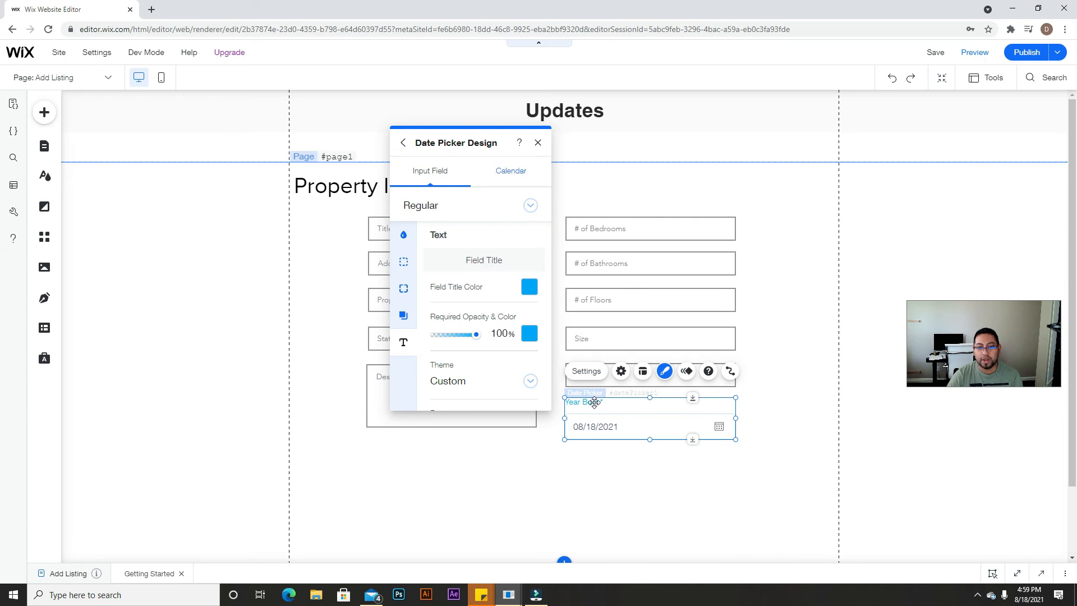
click(529, 290)
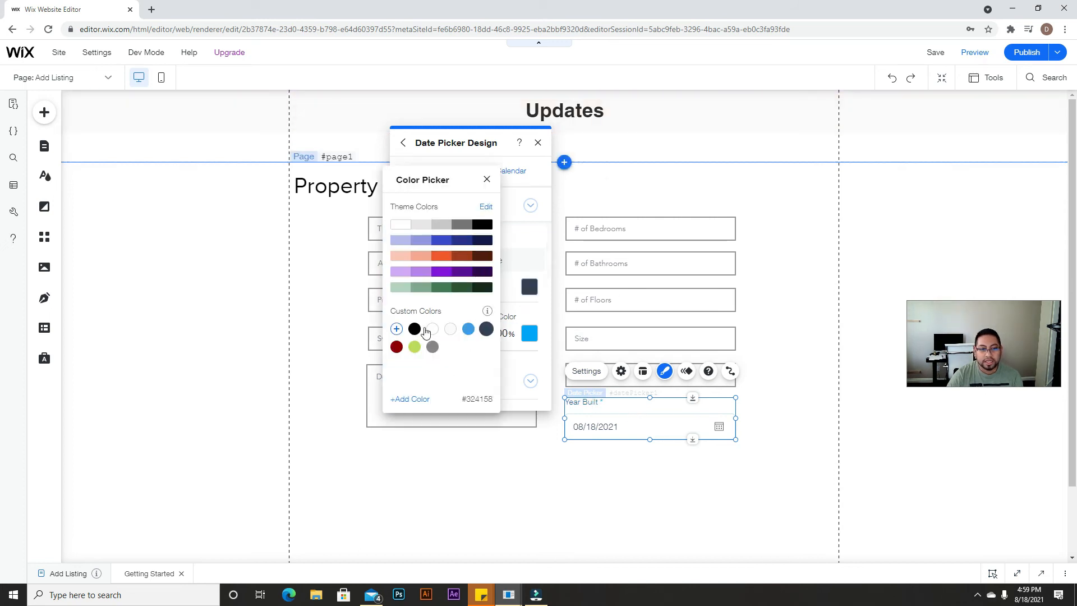
click(415, 329)
click(529, 333)
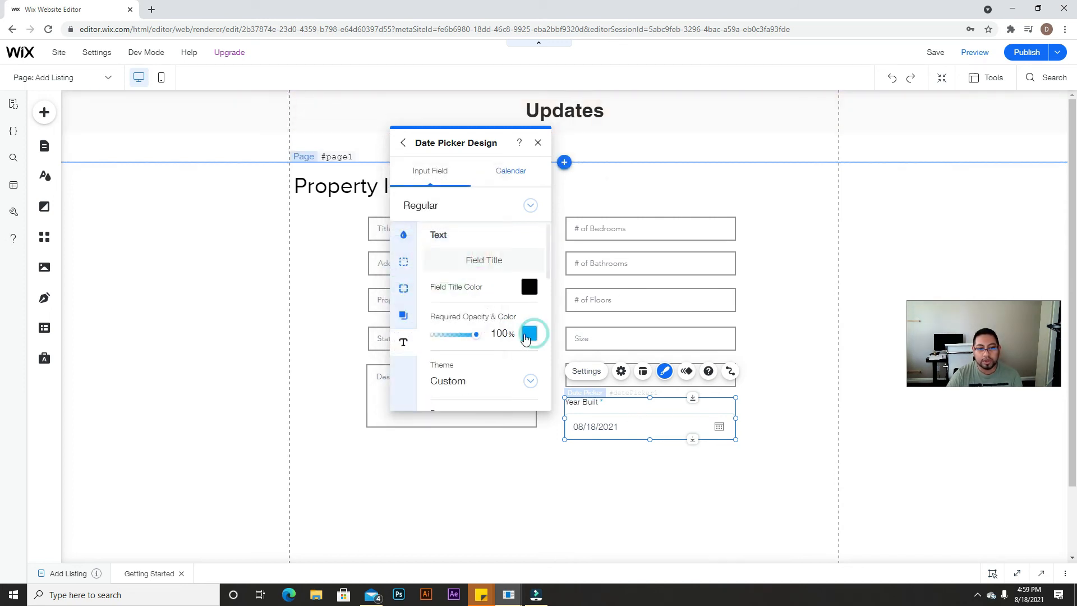
click(529, 333)
click(558, 498)
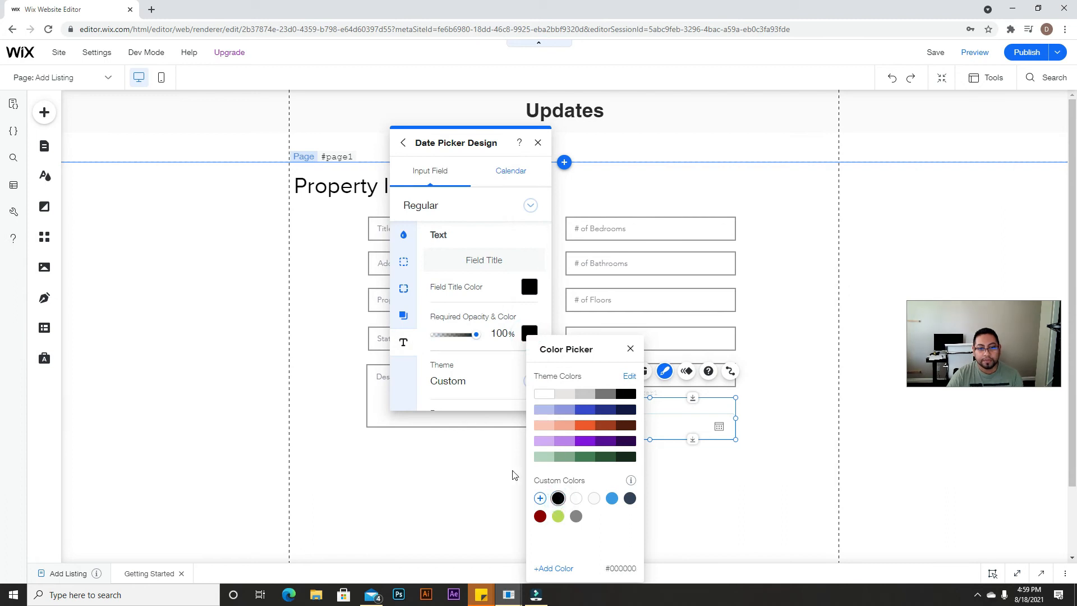
click(762, 477)
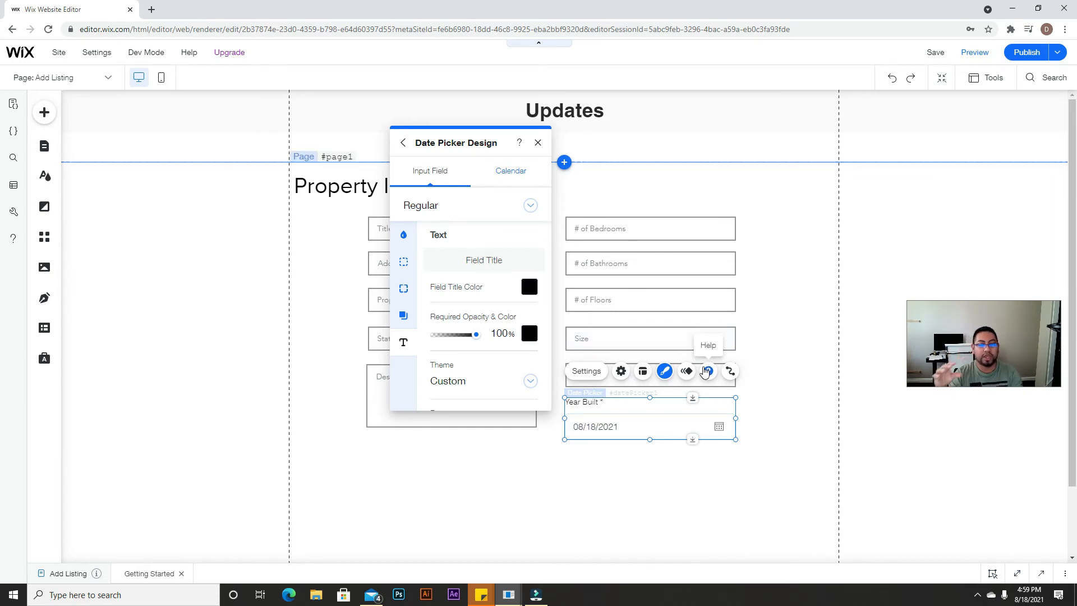
Step: Close the design options and reopen the date picker's Settings panel
click(721, 459)
click(680, 403)
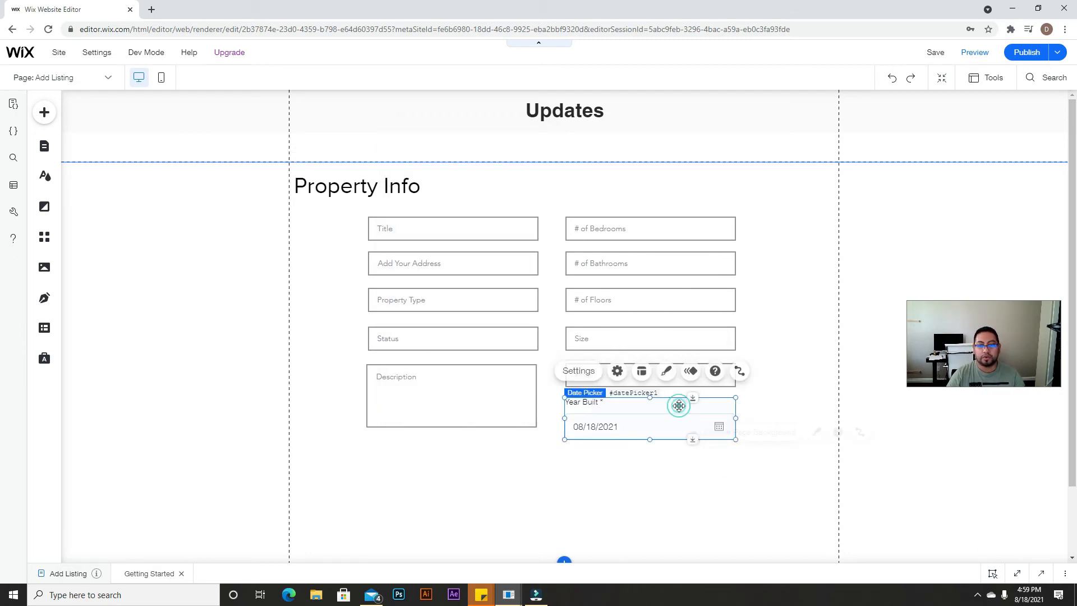
click(586, 372)
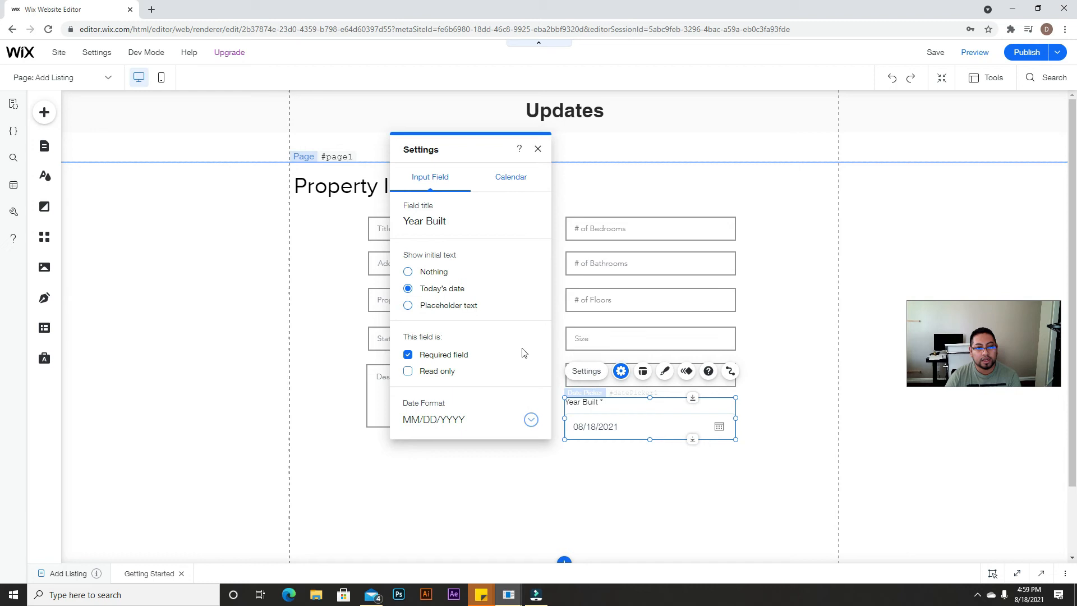
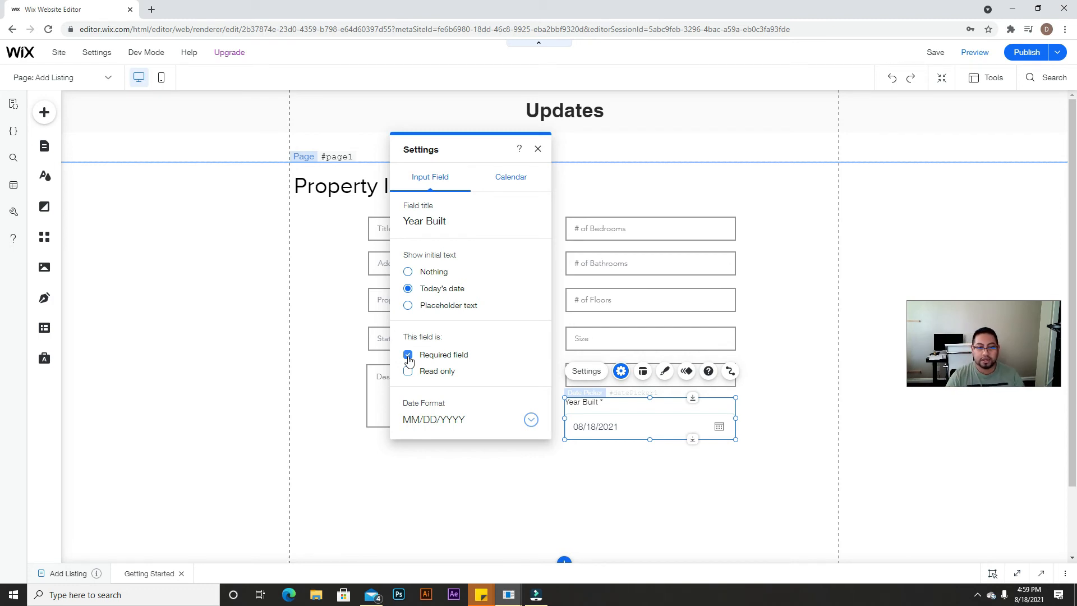
Step: Uncheck Required on the Year Built date picker and keep Show past dates enabled in its Calendar settings
click(410, 357)
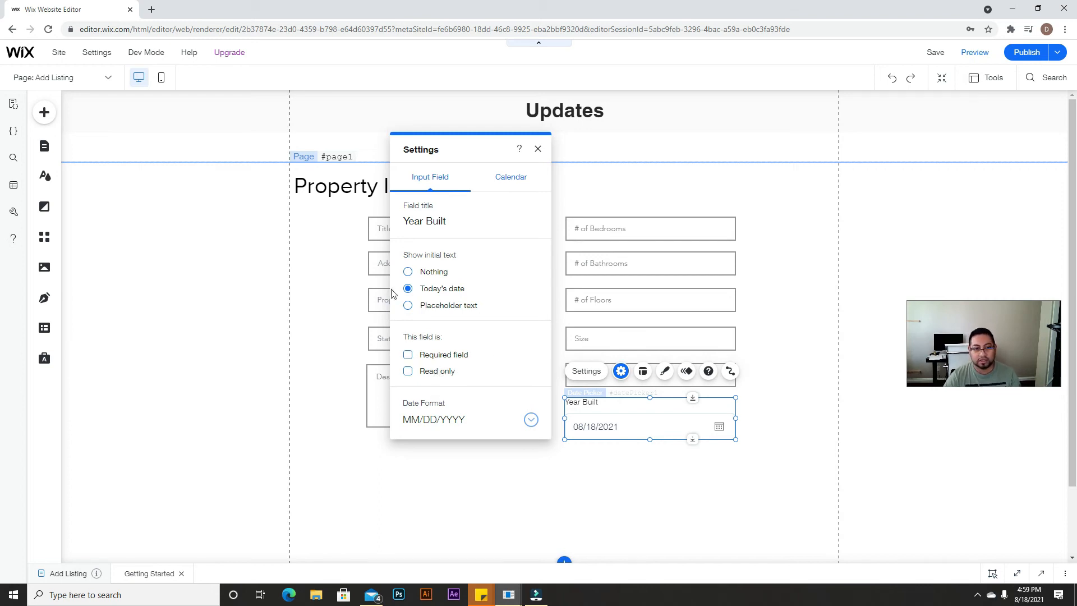
click(521, 177)
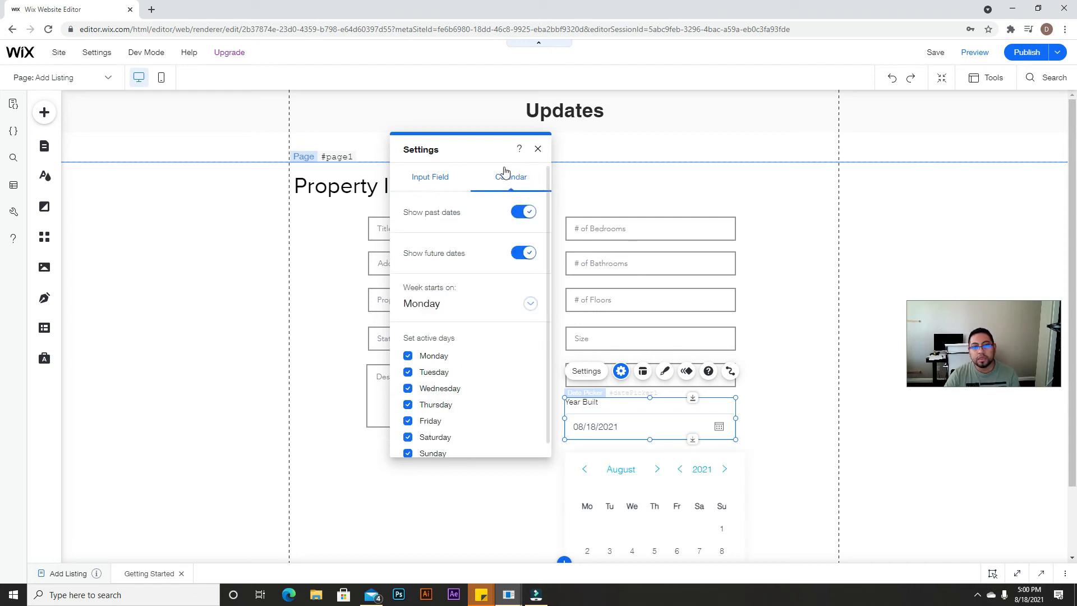
click(520, 212)
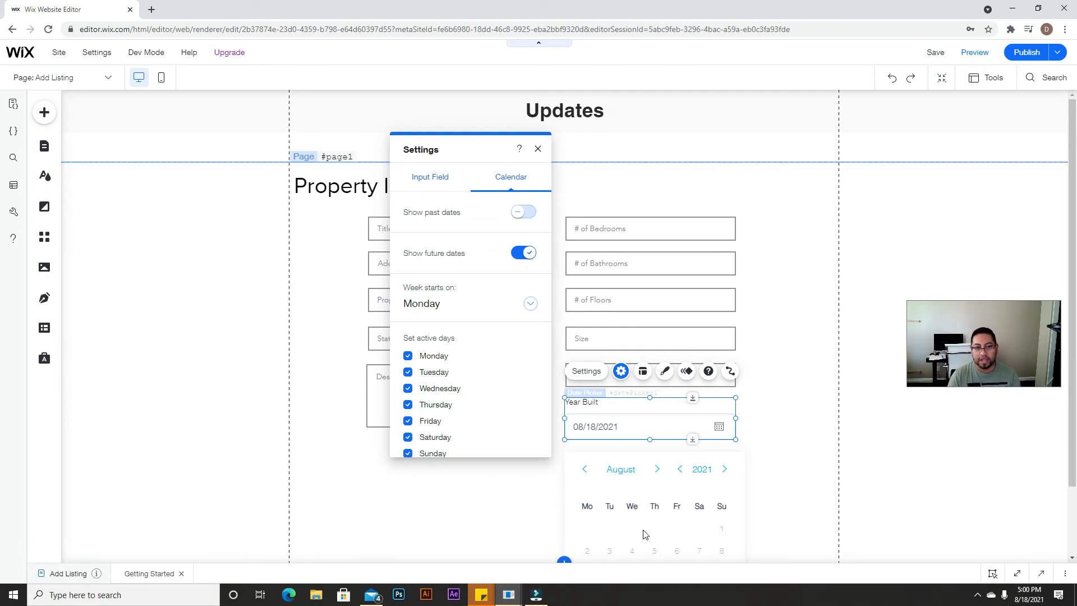
click(525, 207)
click(512, 207)
click(519, 213)
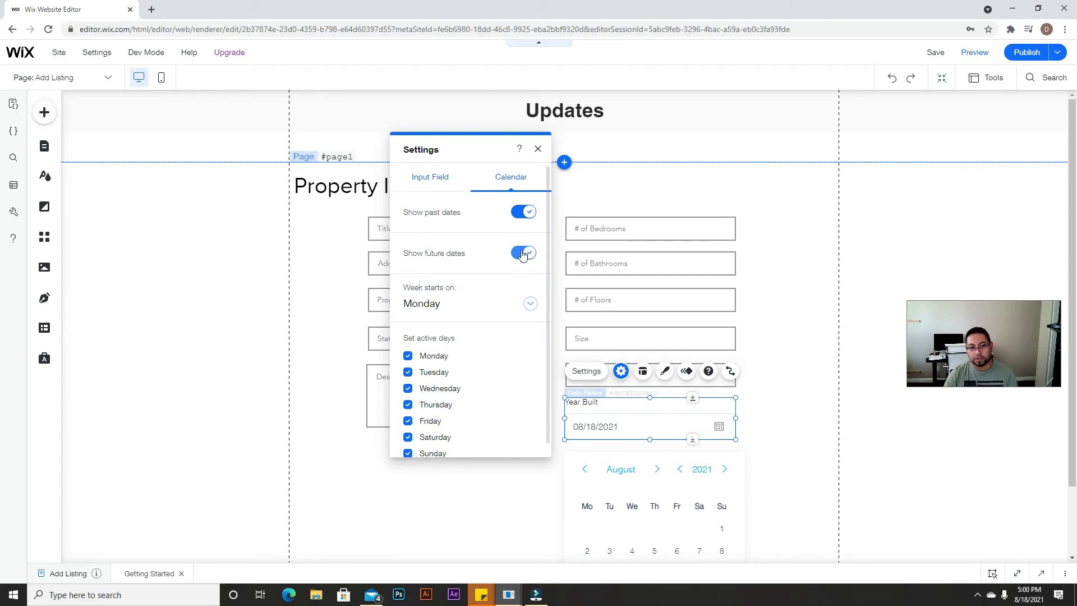
click(538, 150)
scroll(588, 440, down, 2)
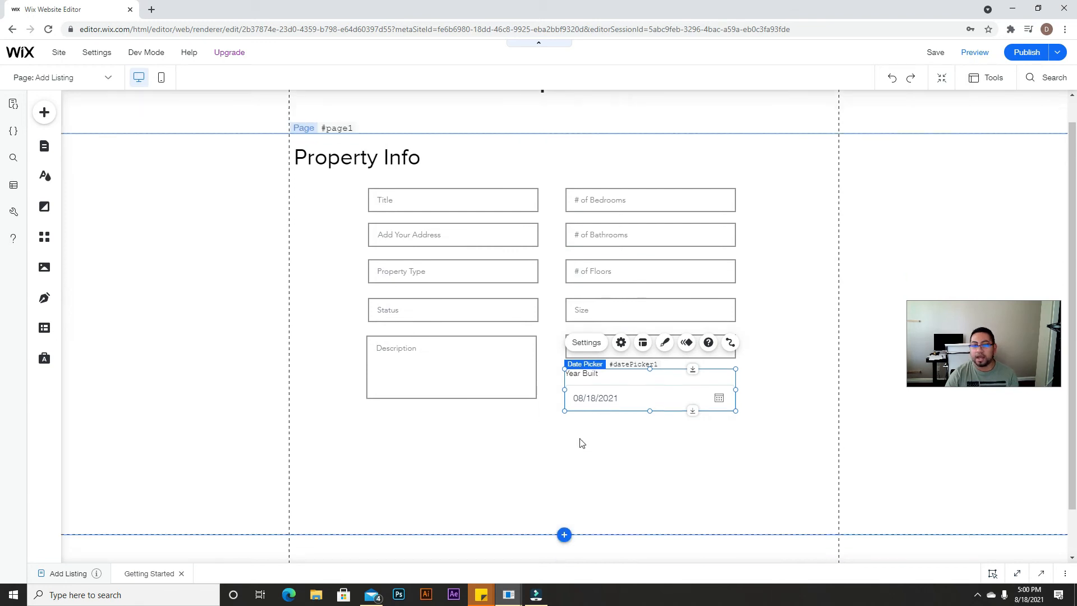
Step: Place an Upload Button below the Description box and stretch it to the Description width
click(583, 390)
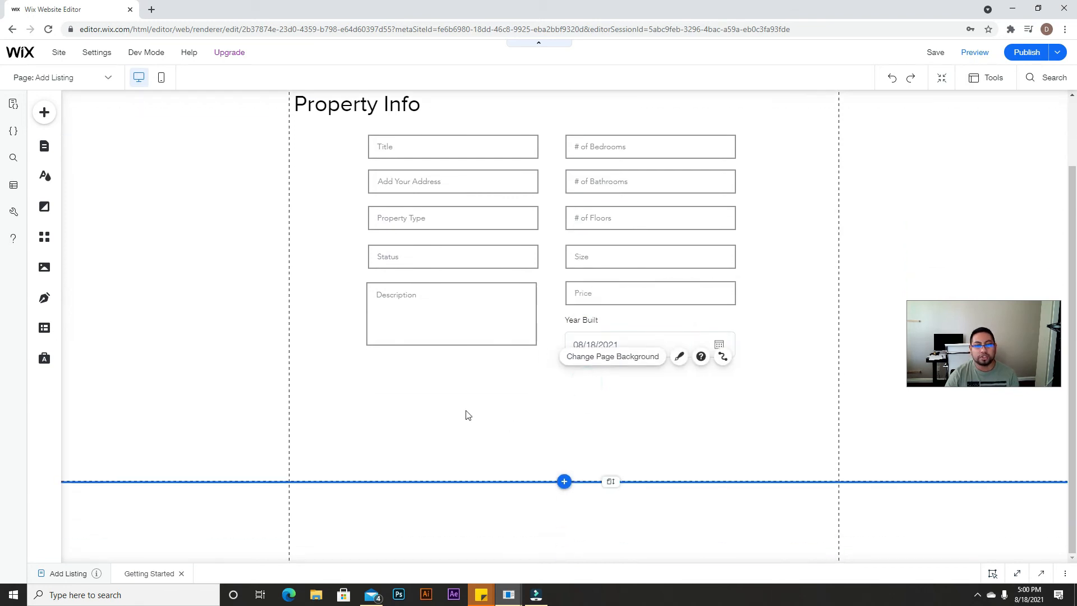
click(43, 114)
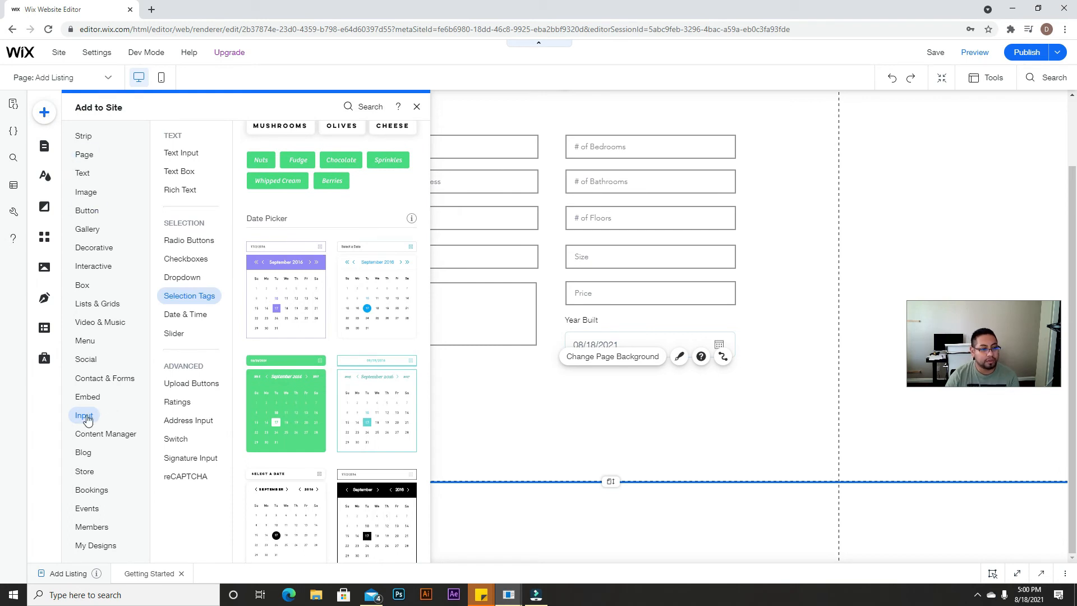
scroll(269, 323, up, 15)
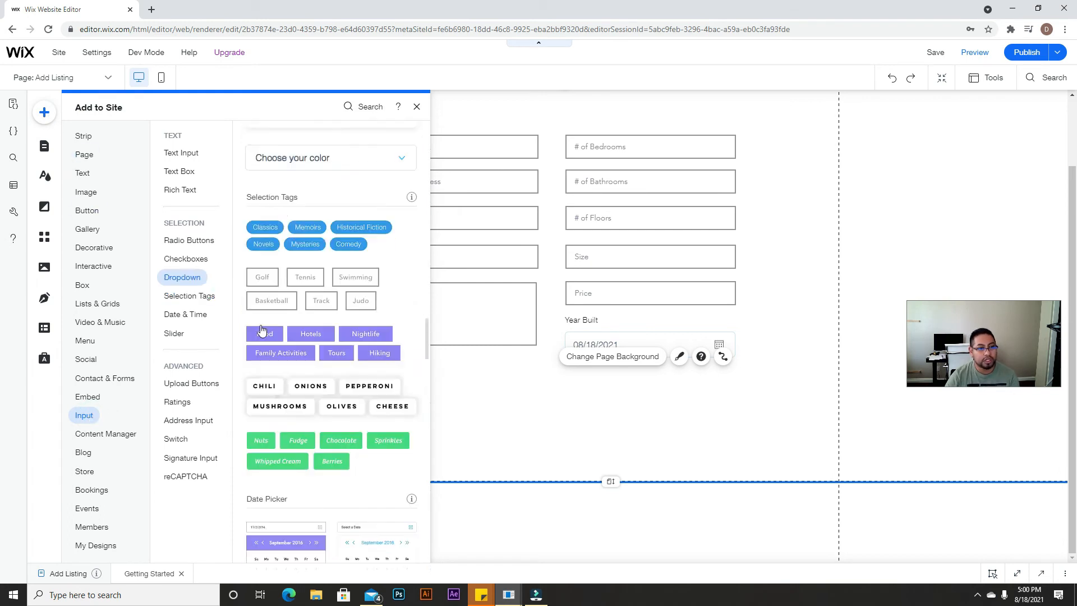
scroll(275, 333, up, 15)
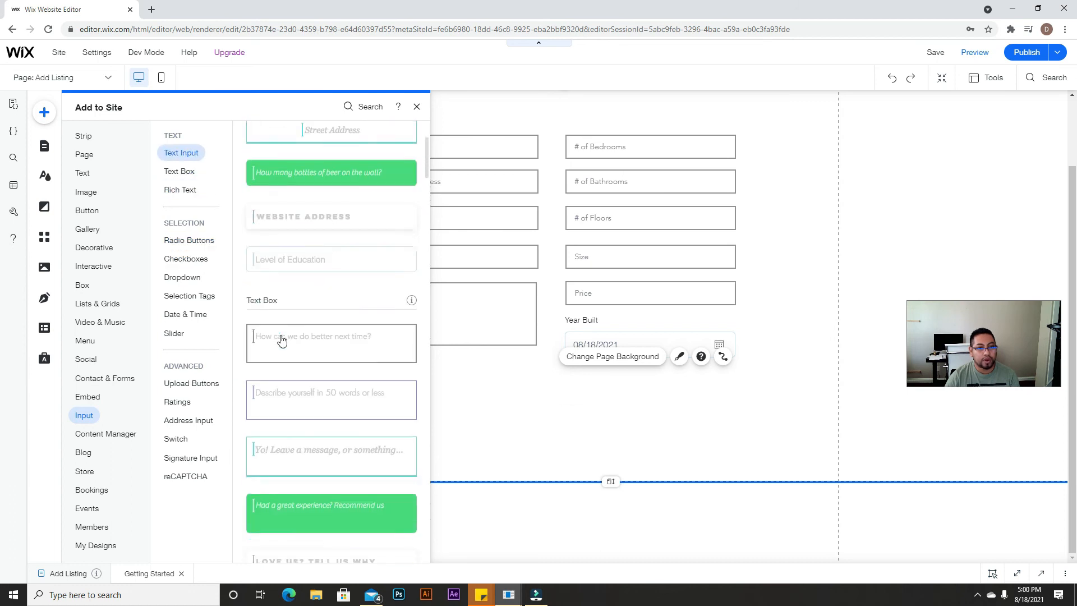
scroll(281, 339, down, 10)
scroll(282, 340, down, 15)
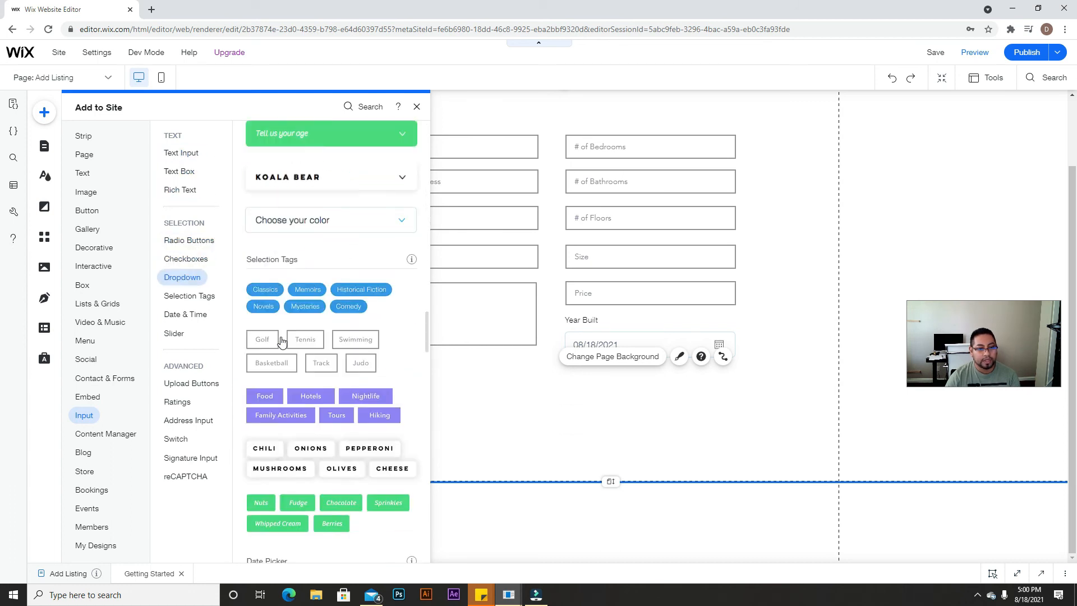
scroll(280, 343, down, 7)
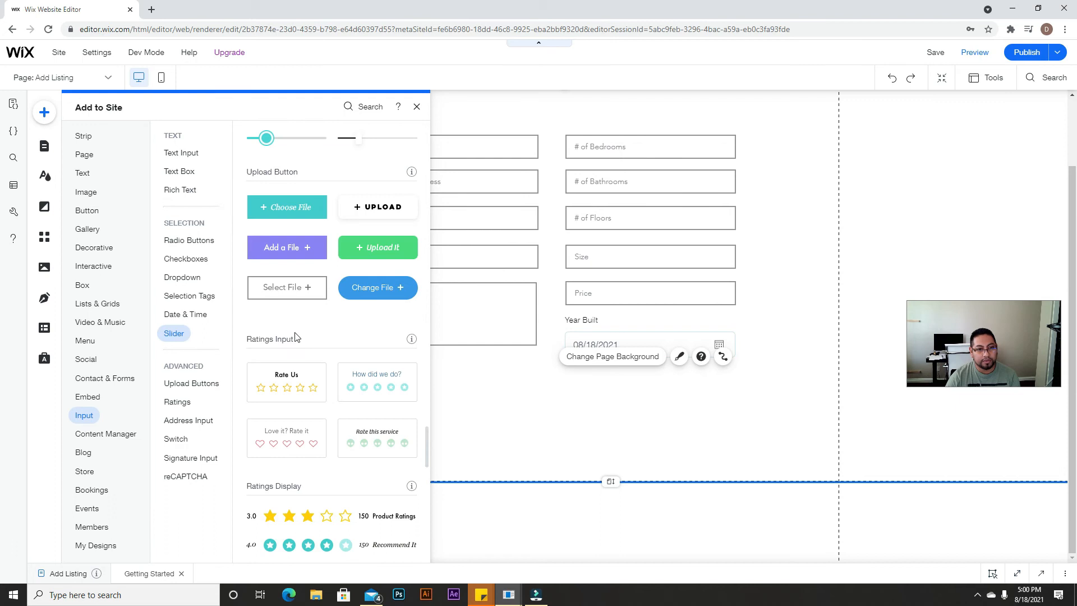
scroll(281, 345, up, 3)
drag(377, 383, 419, 395)
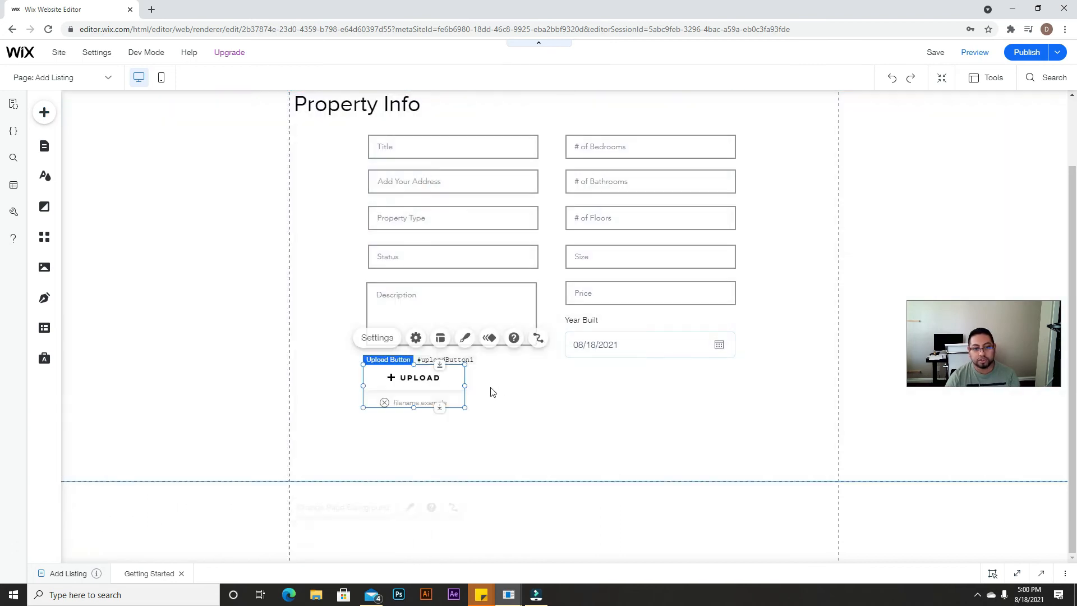
mouse_move(492, 381)
mouse_down()
mouse_move(540, 382)
mouse_move(491, 375)
mouse_up()
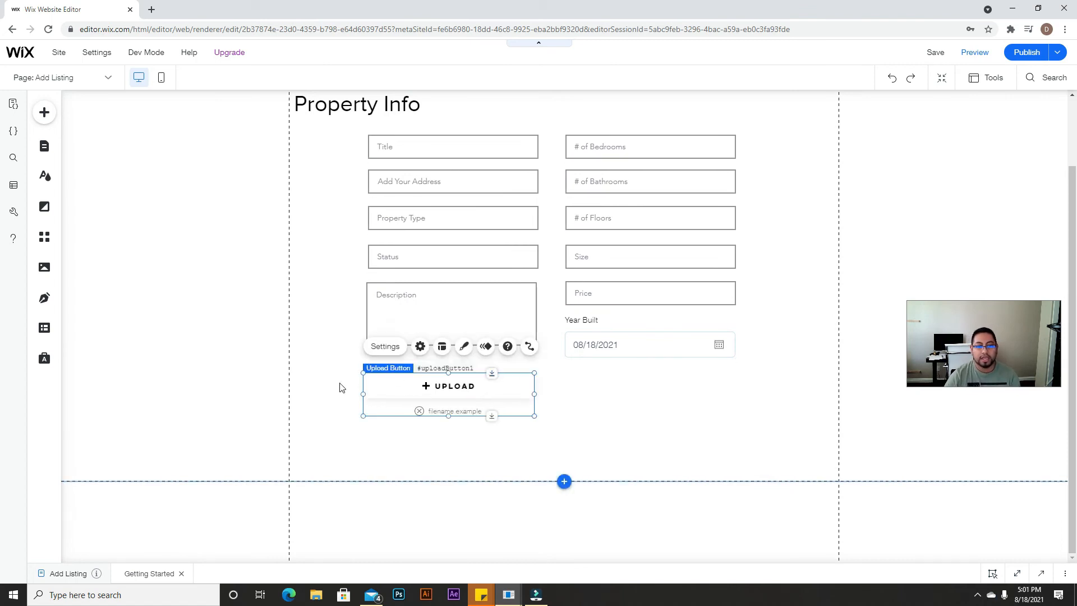
Step: Switch to the live site's home page and scroll down it
click(591, 411)
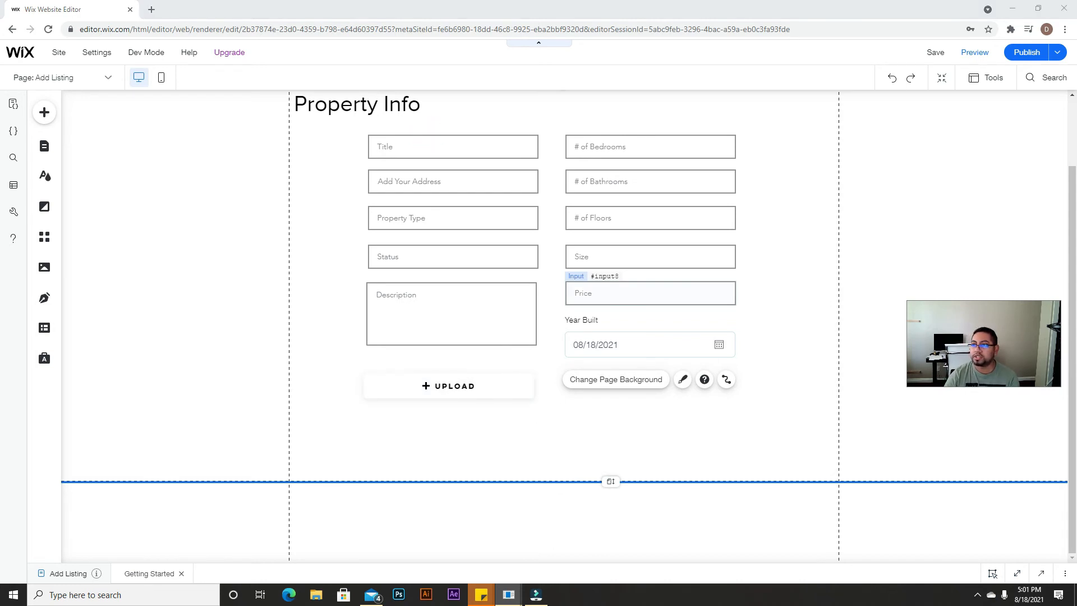
click(260, 4)
scroll(465, 345, down, 10)
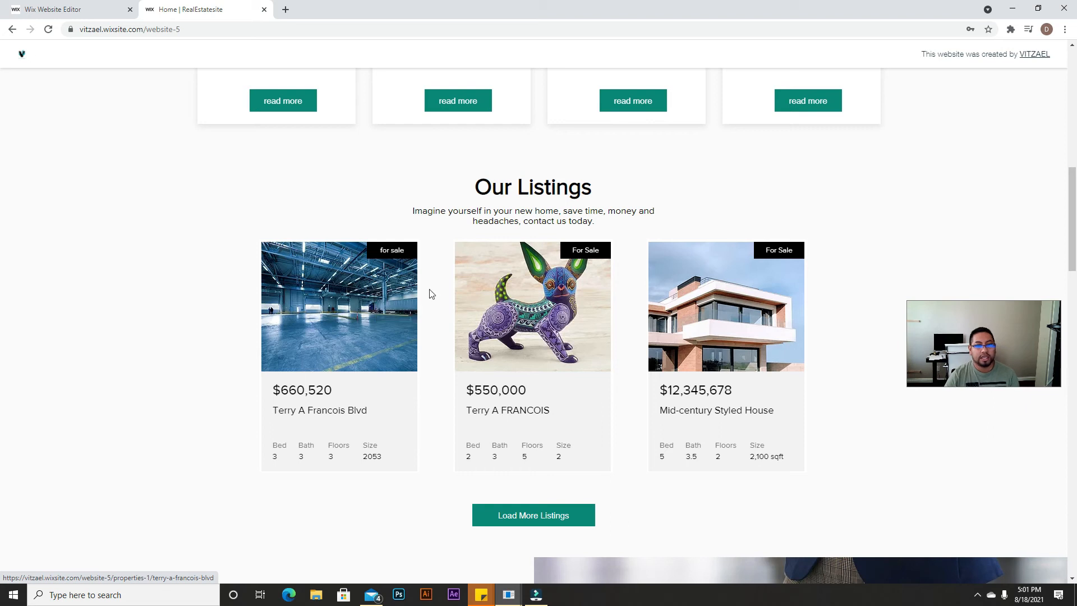
Step: View the live Cozy Minimalist Apartment listing page, then return to the Wix editor tab
click(511, 520)
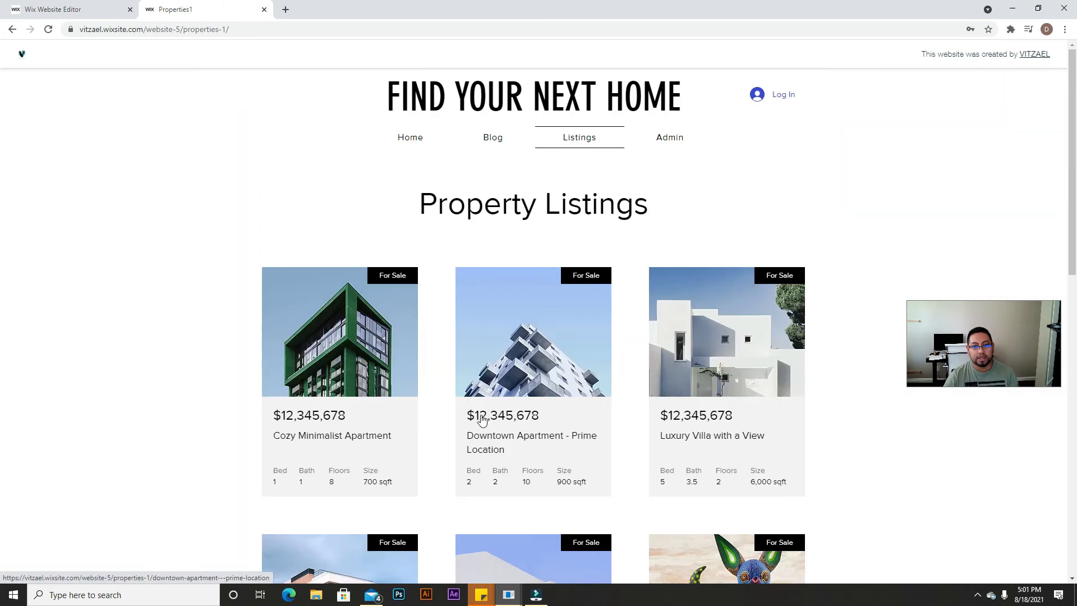
scroll(392, 280, down, 5)
scroll(393, 225, up, 1)
click(376, 191)
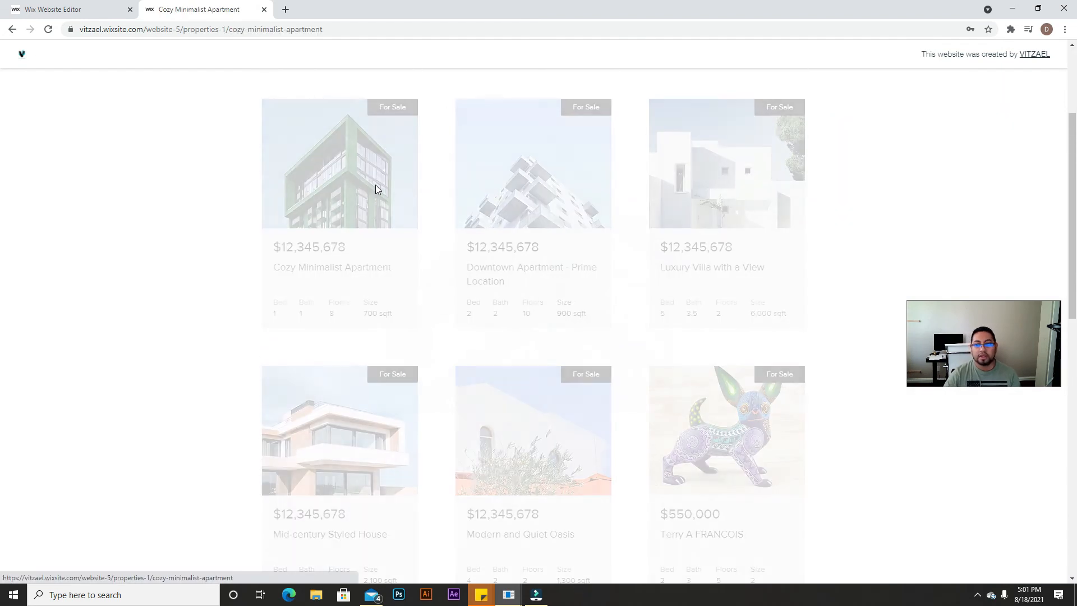
scroll(319, 326, down, 5)
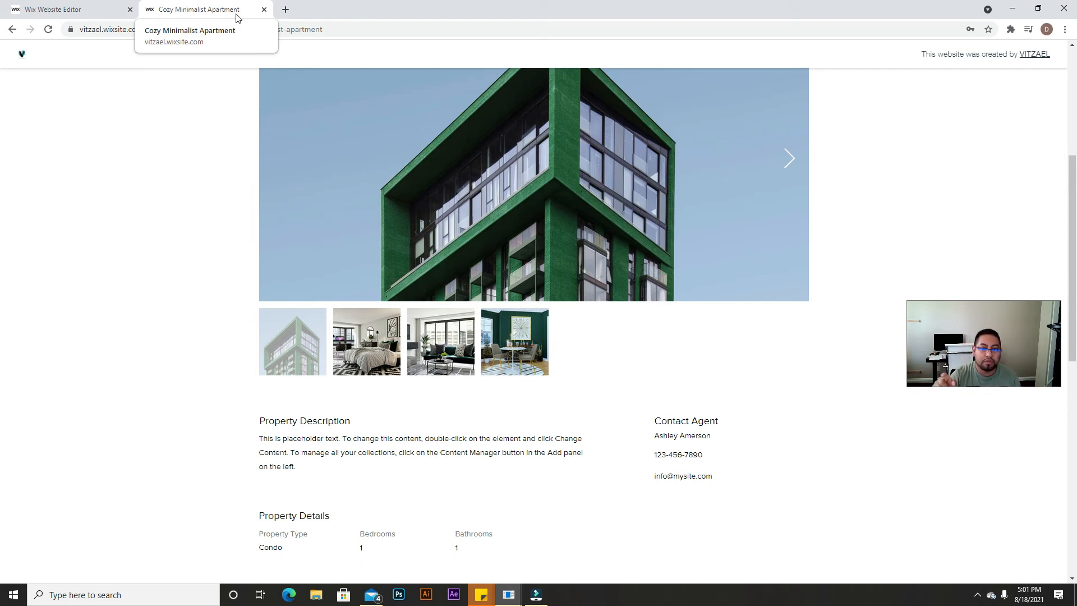
drag(236, 18, 1076, 78)
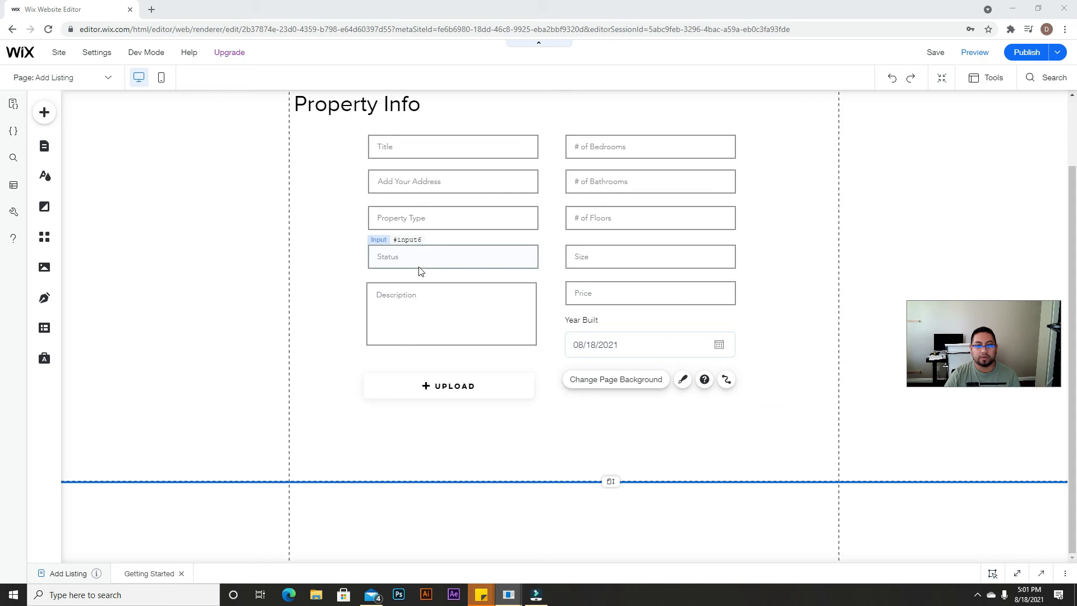
Step: Duplicate the upload button and place the copy below the original
click(443, 375)
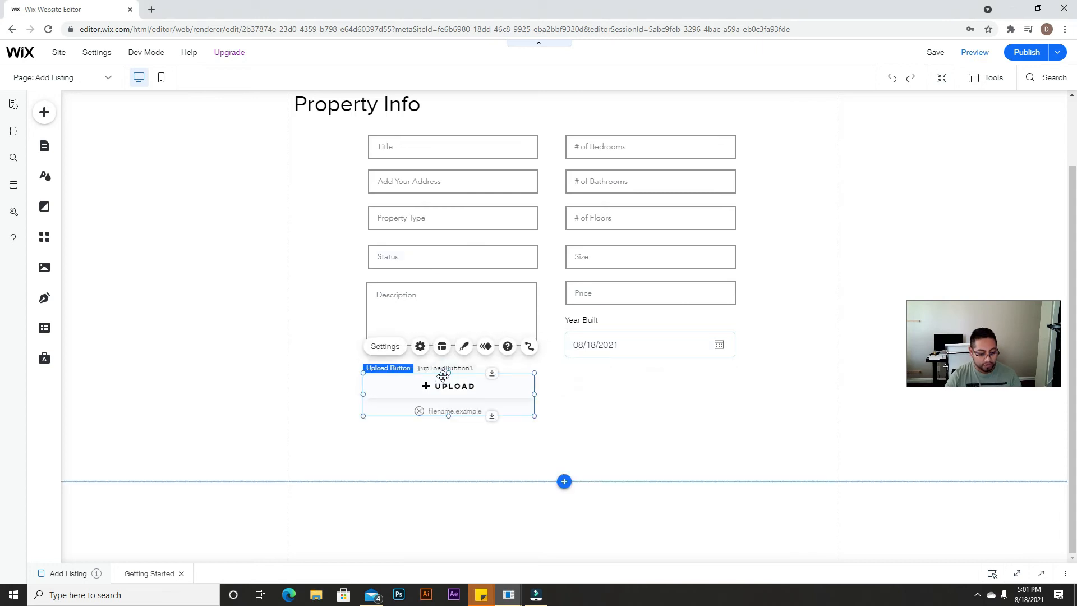
key(ctrl+v)
drag(491, 403, 480, 445)
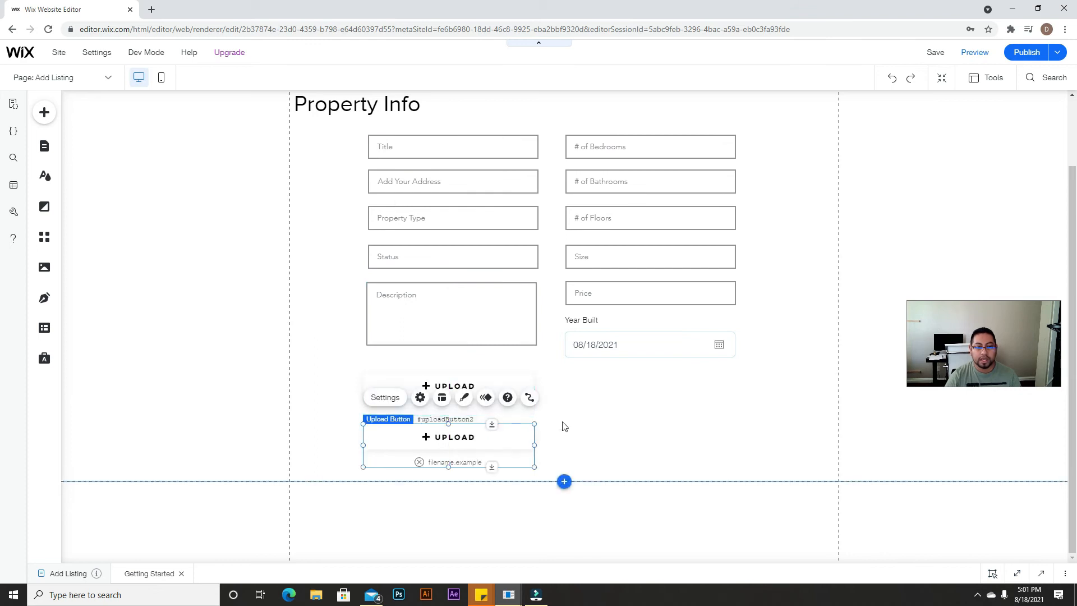
Step: Change the original upload button's text to 'Feautured Image'
click(476, 381)
click(394, 346)
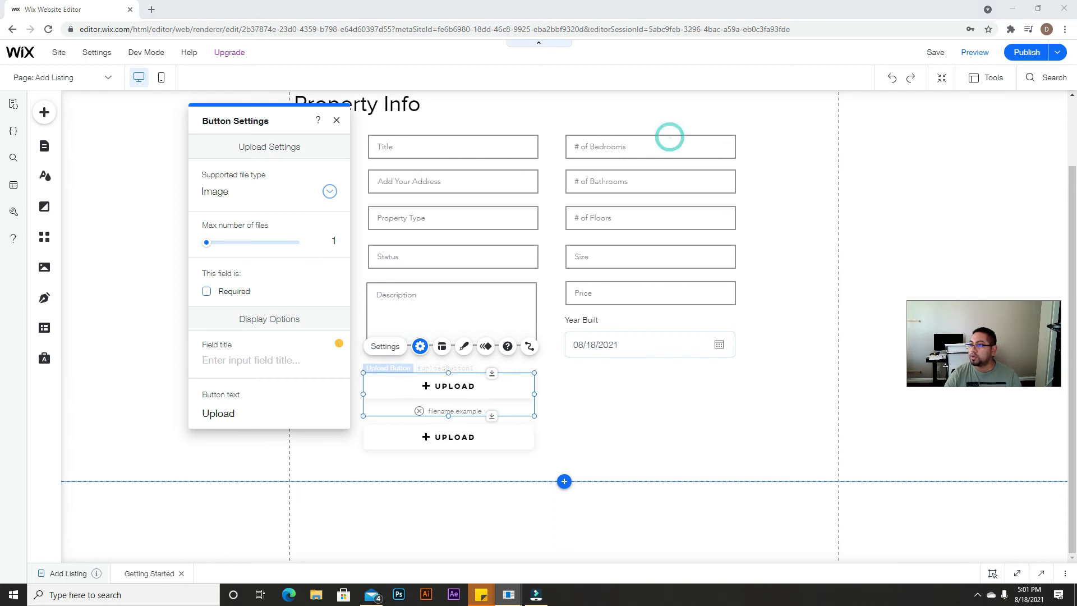
click(247, 418)
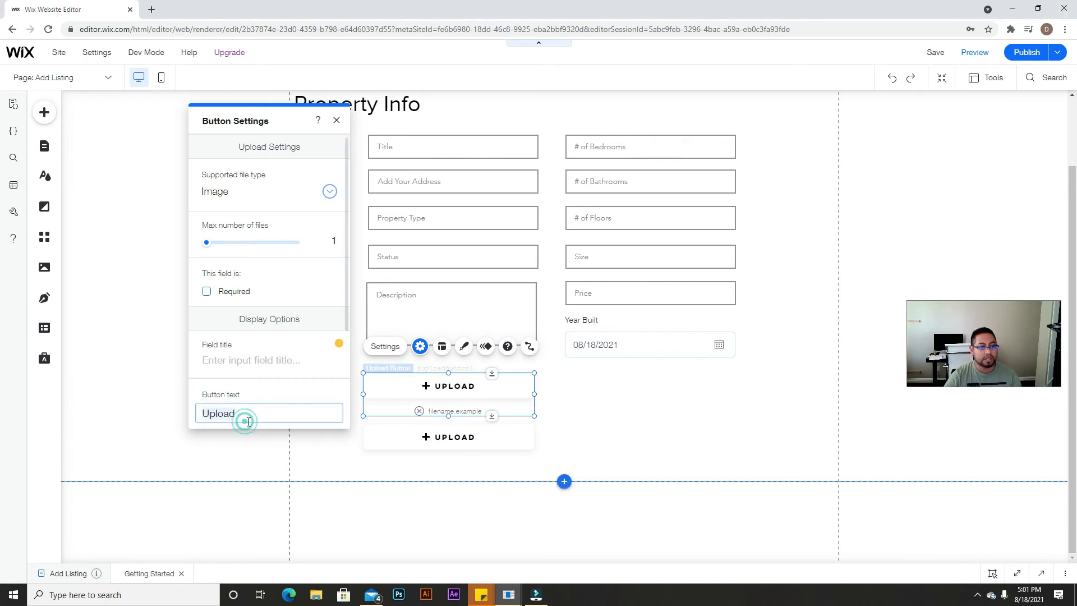
key(ctrl+a)
text(Feautred)
key(BackSpace)
key(BackSpace)
key(BackSpace)
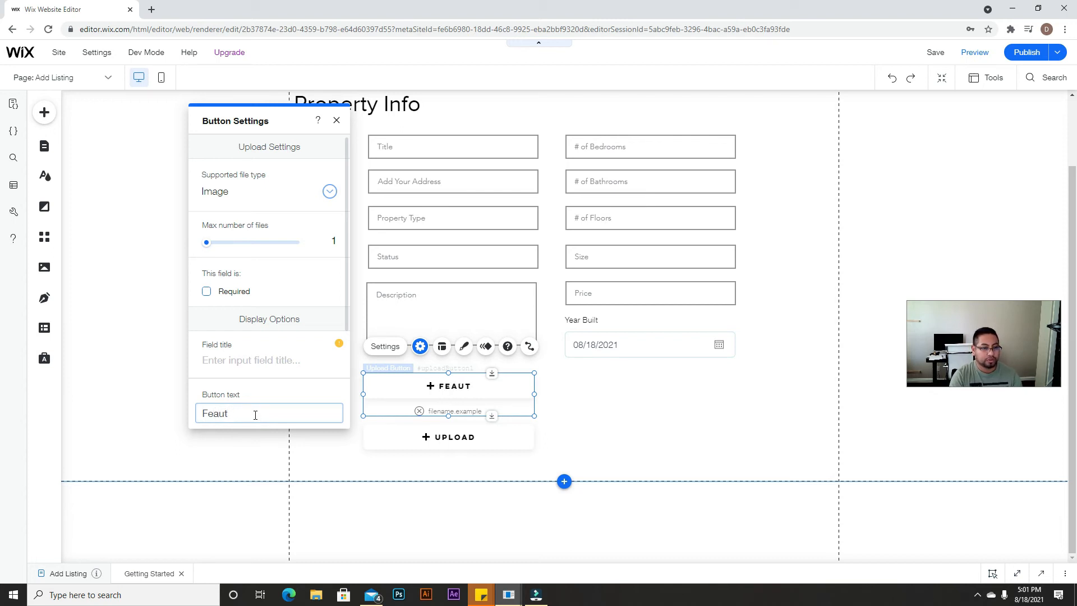
text(ured I)
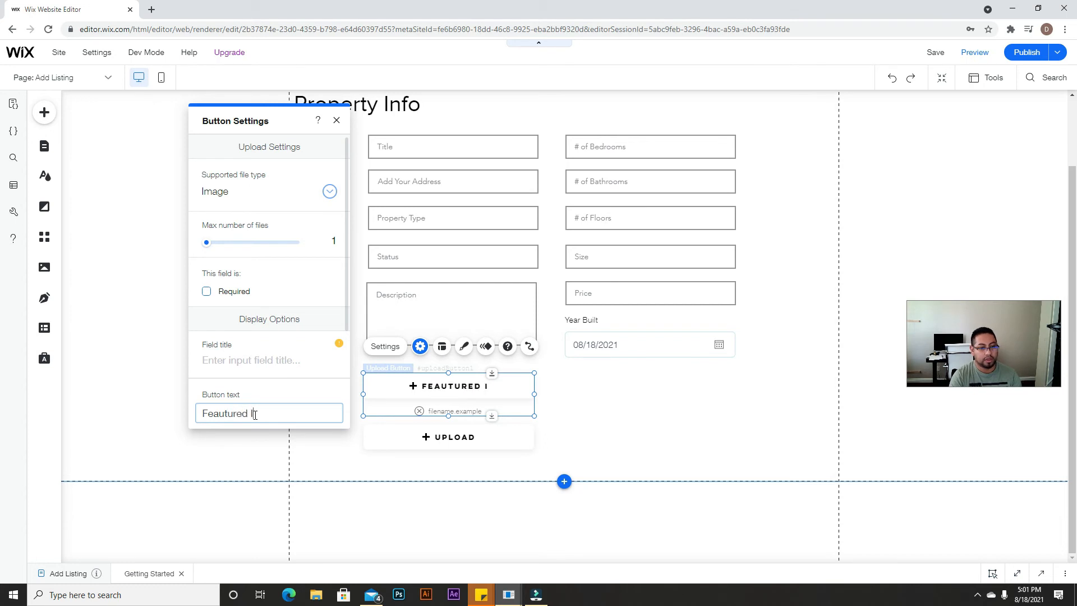
text(mage)
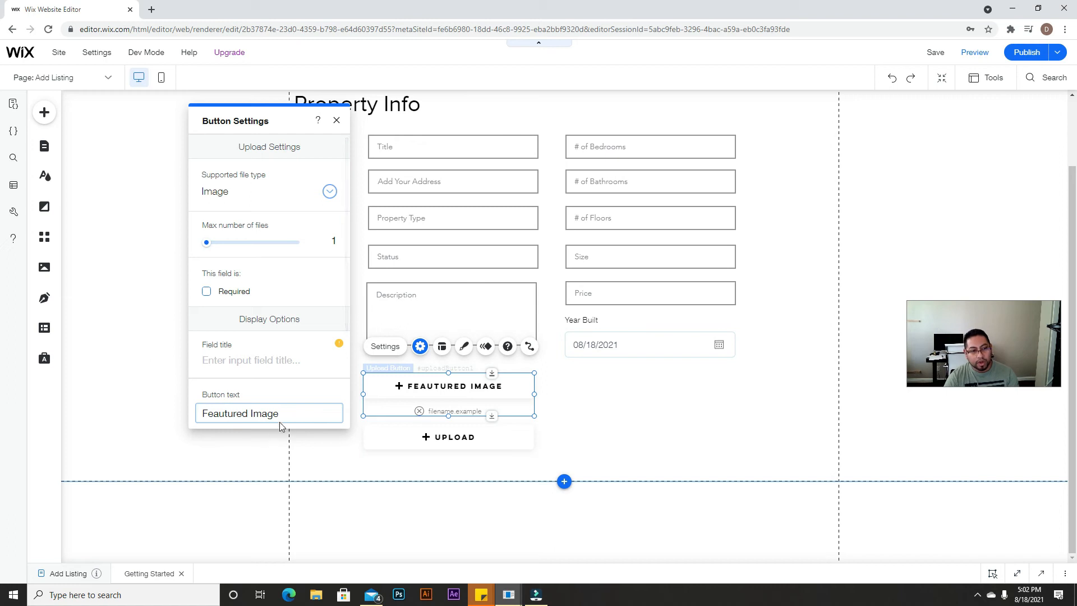
scroll(283, 365, down, 2)
scroll(278, 370, up, 2)
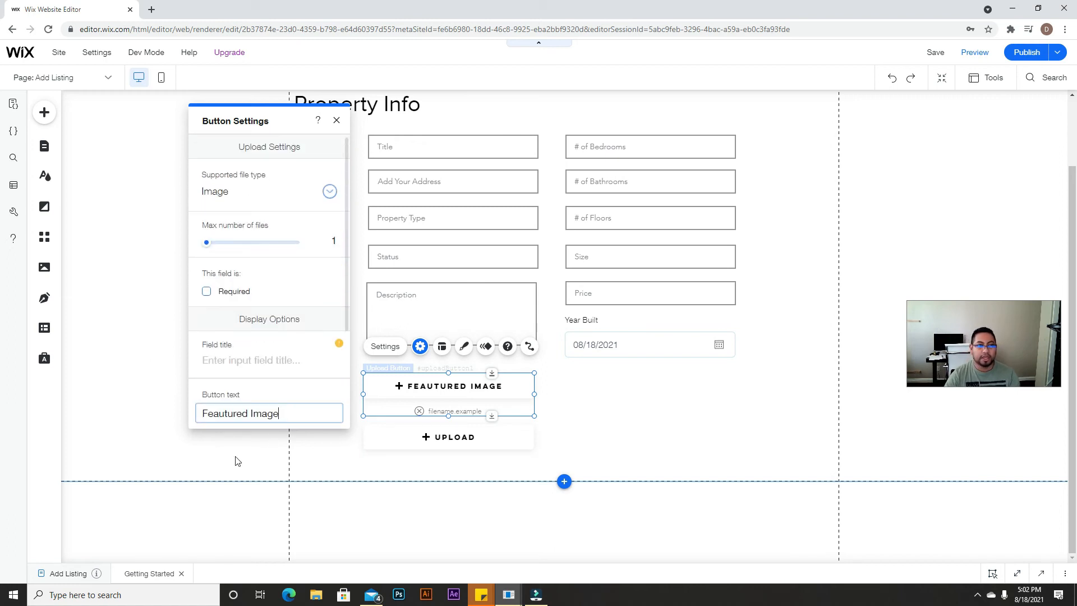
scroll(282, 414, down, 3)
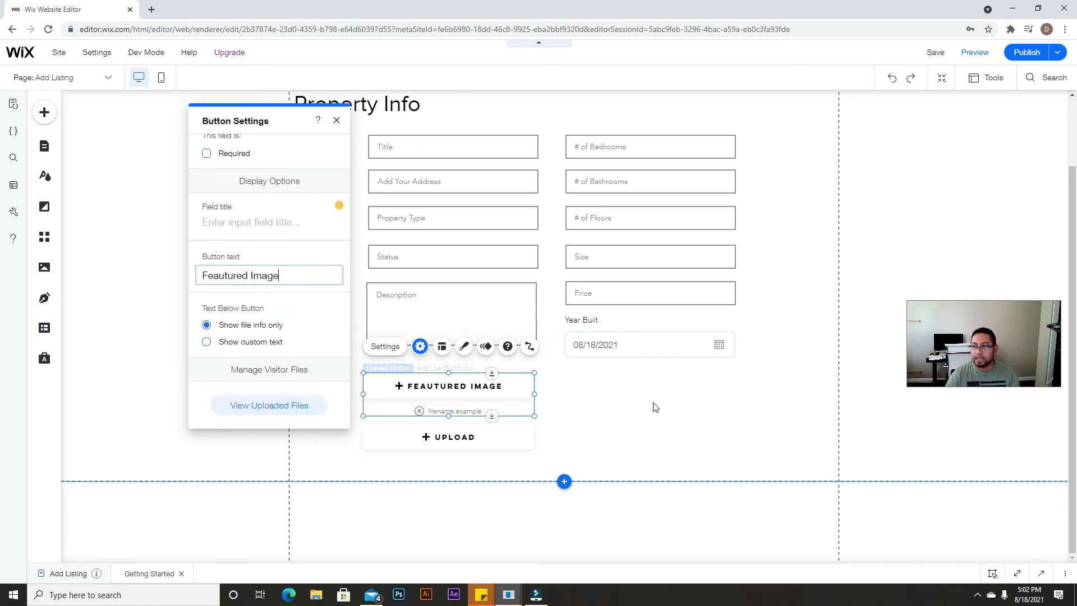
Step: Relabel the second upload button 'Upload Gallery' and allow up to 10 files
click(732, 449)
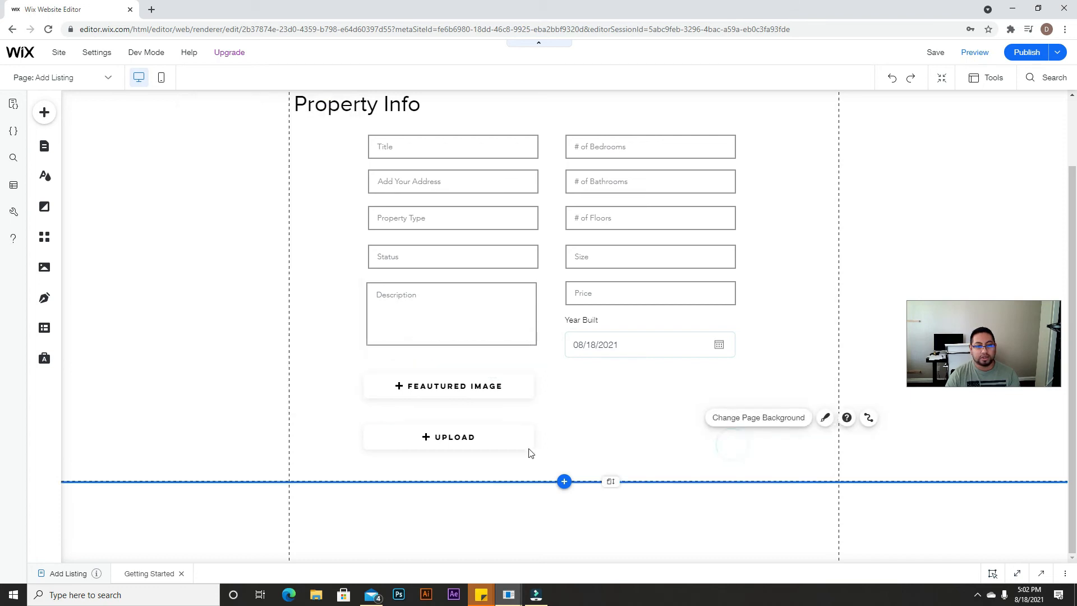
click(519, 445)
click(394, 405)
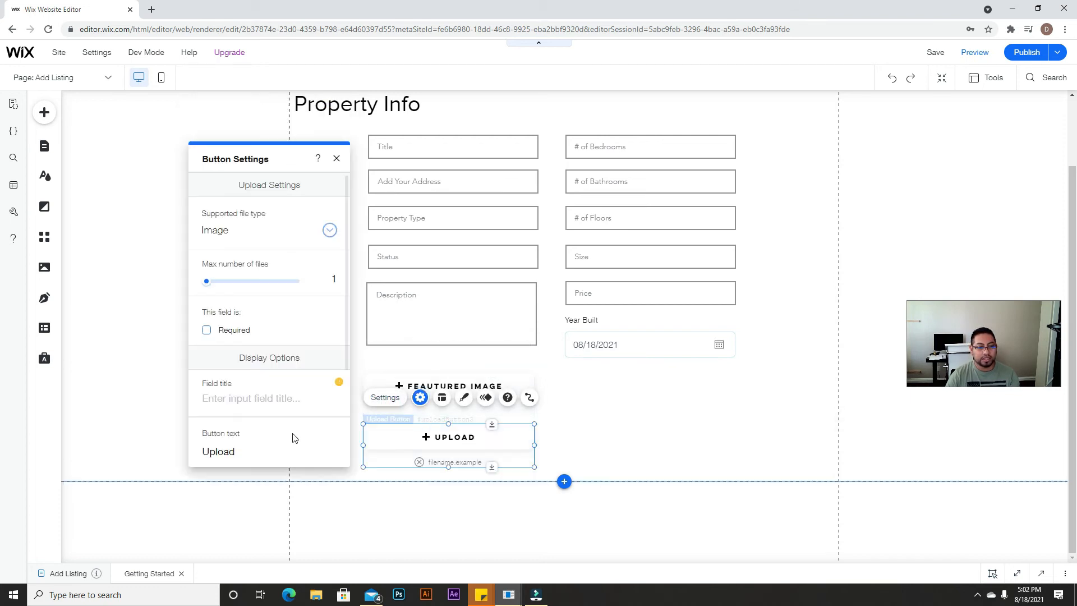
click(234, 454)
click(252, 453)
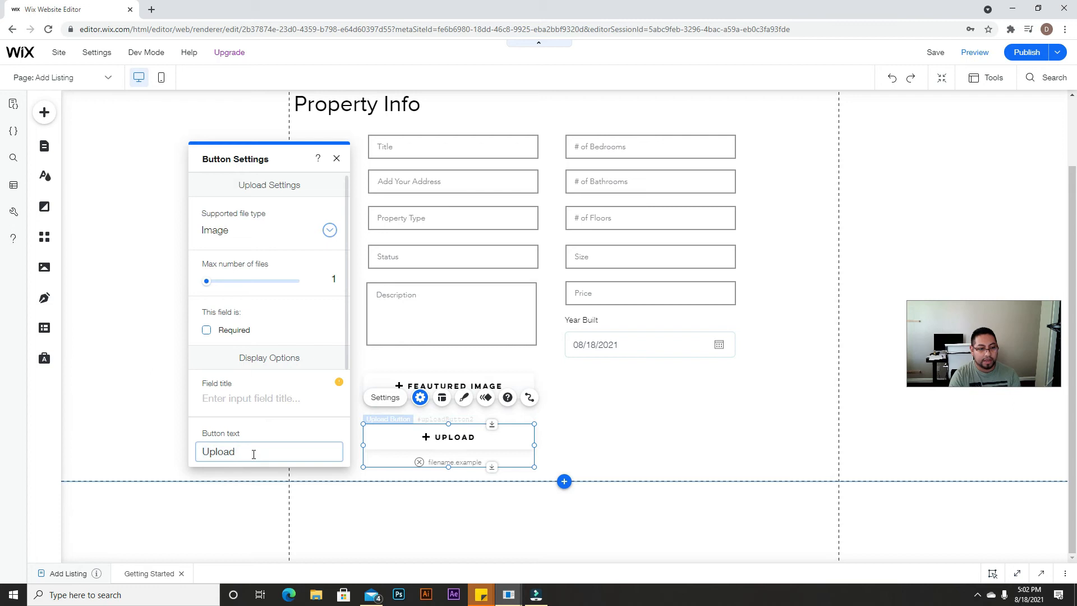
text(Gallery)
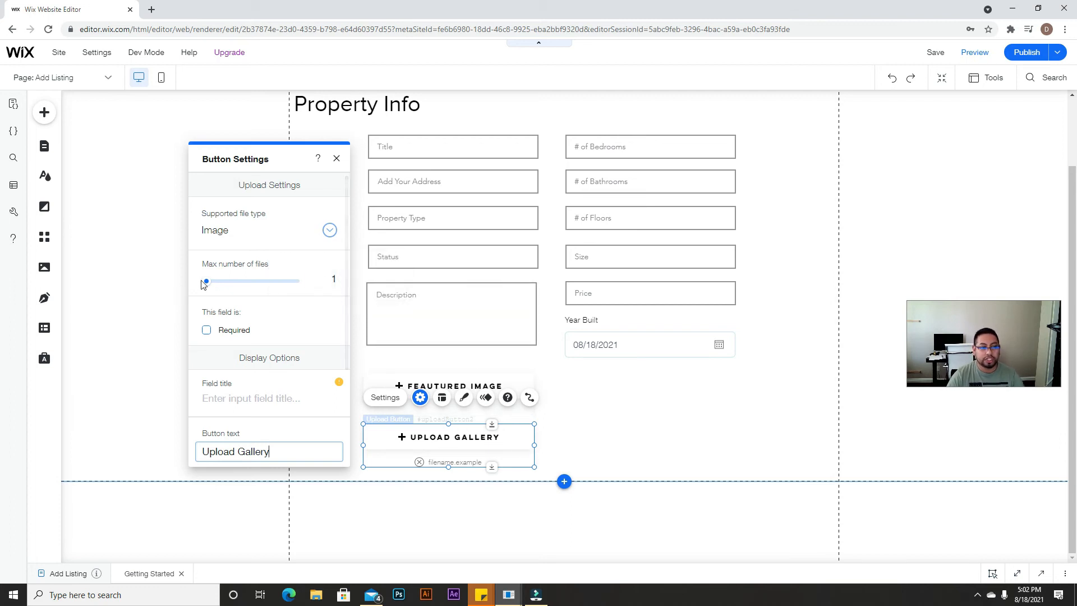
drag(207, 282, 341, 281)
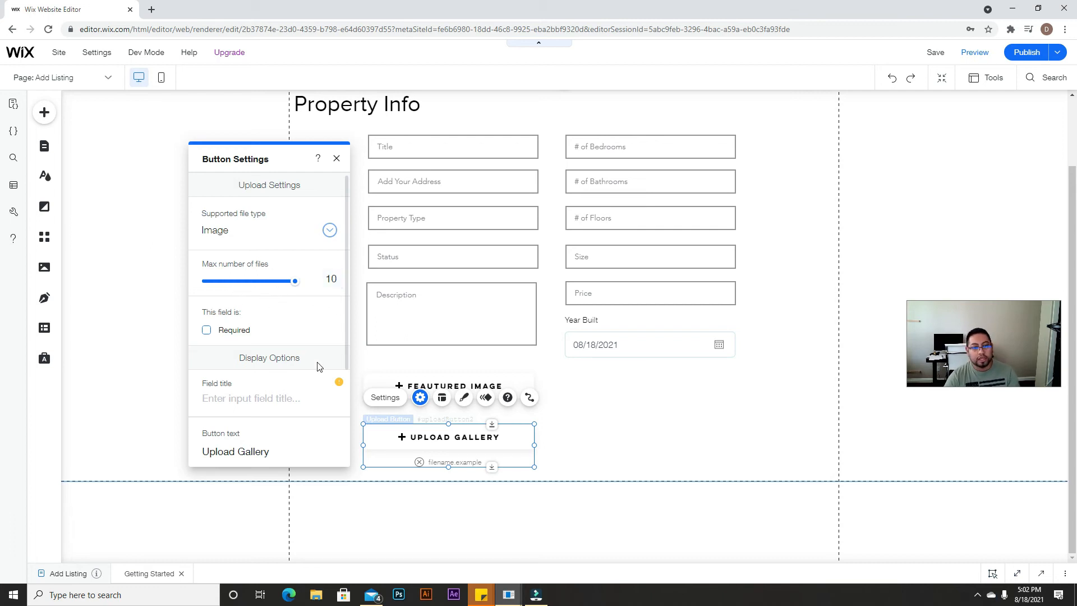
Step: Give the Upload Gallery field the title 'upload up to 10 pictures'
scroll(296, 432, down, 2)
scroll(296, 432, down, 1)
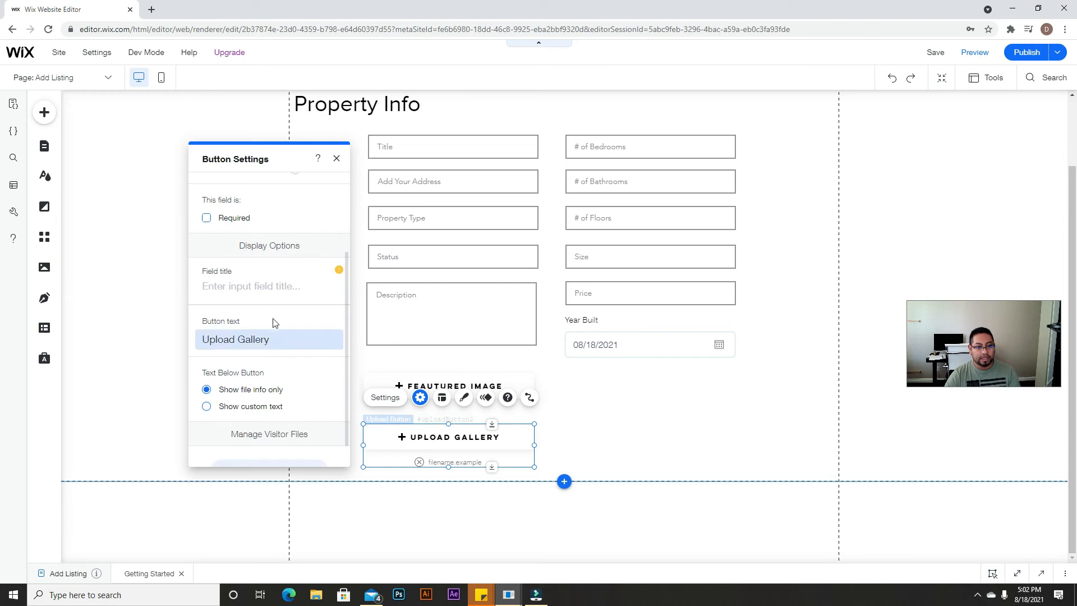
click(251, 287)
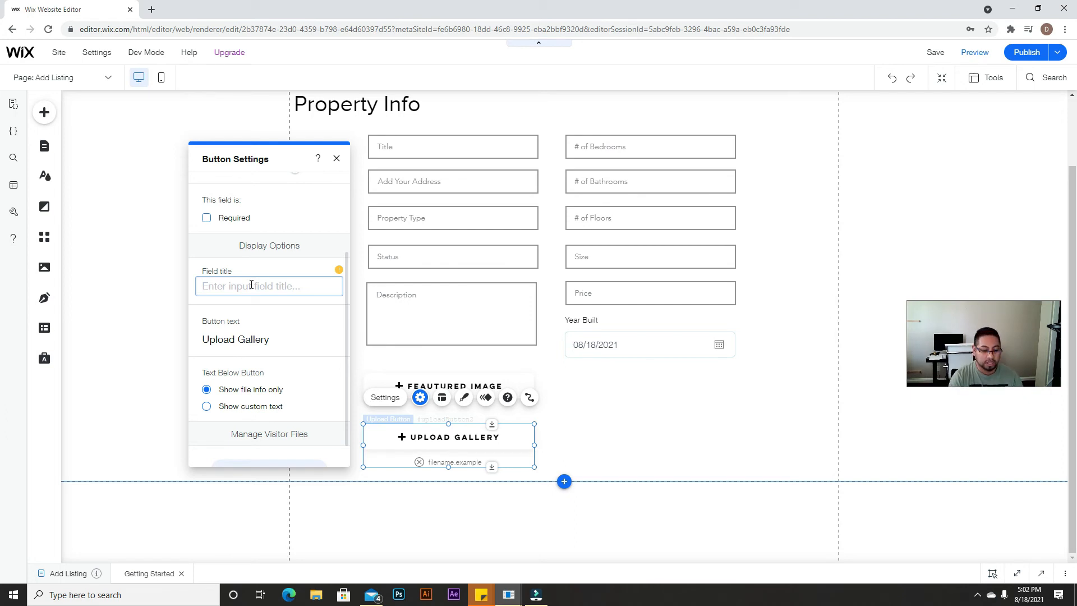
text(U)
key(BackSpace)
text(upload up to 10 pictures)
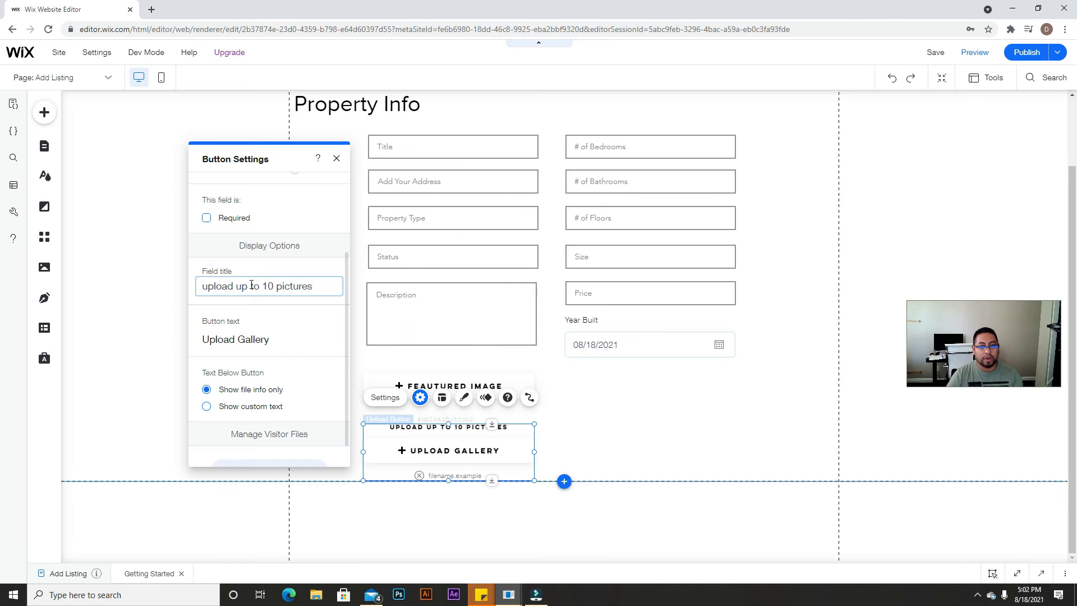
click(612, 375)
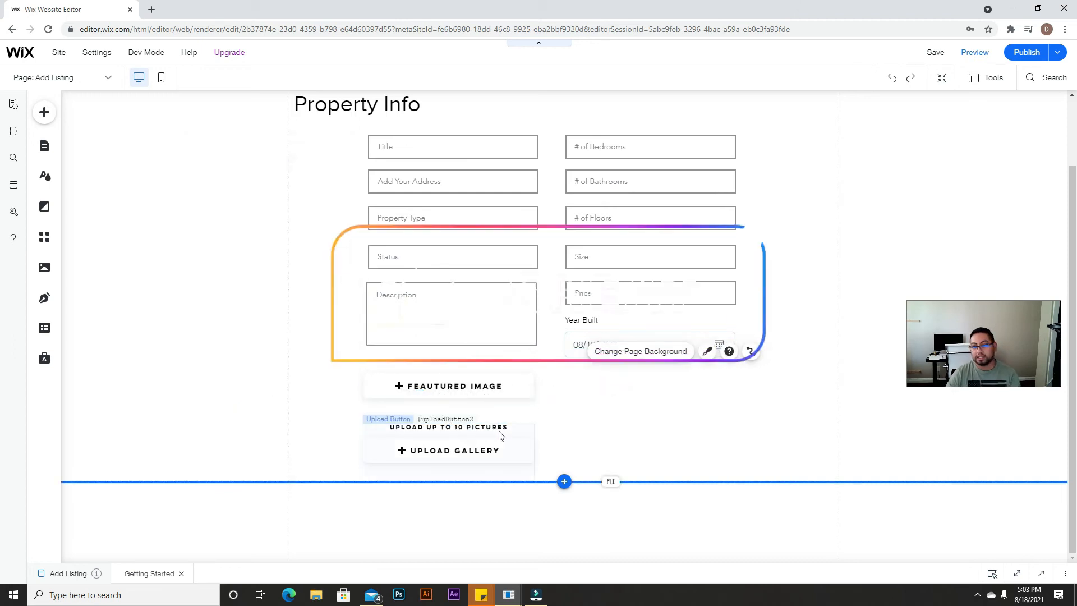
Step: Drag the footer down to lengthen the page
drag(619, 498, 617, 528)
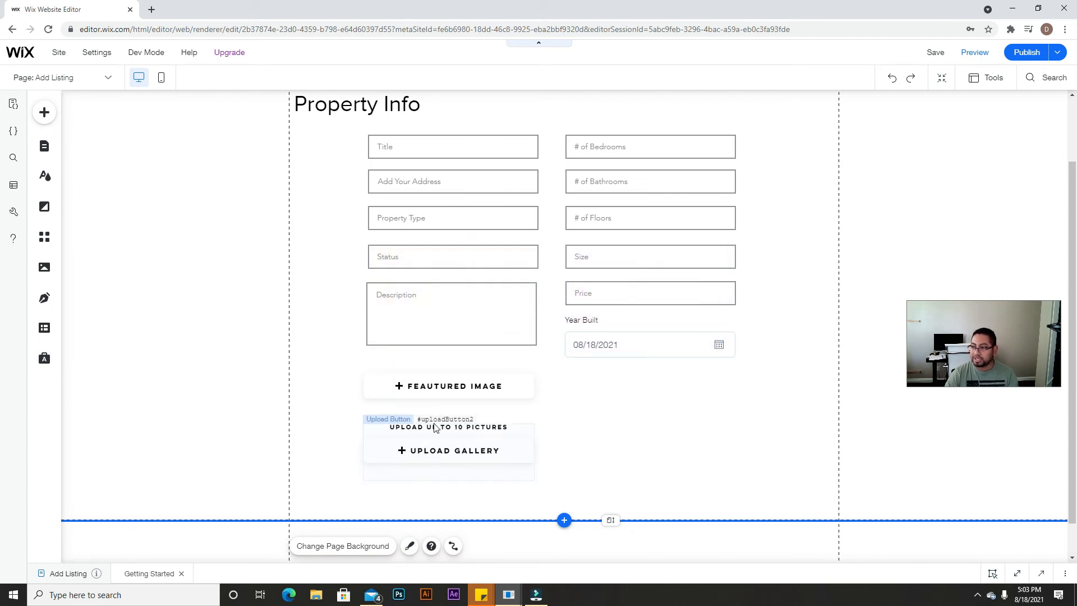
scroll(560, 443, down, 1)
scroll(600, 330, up, 3)
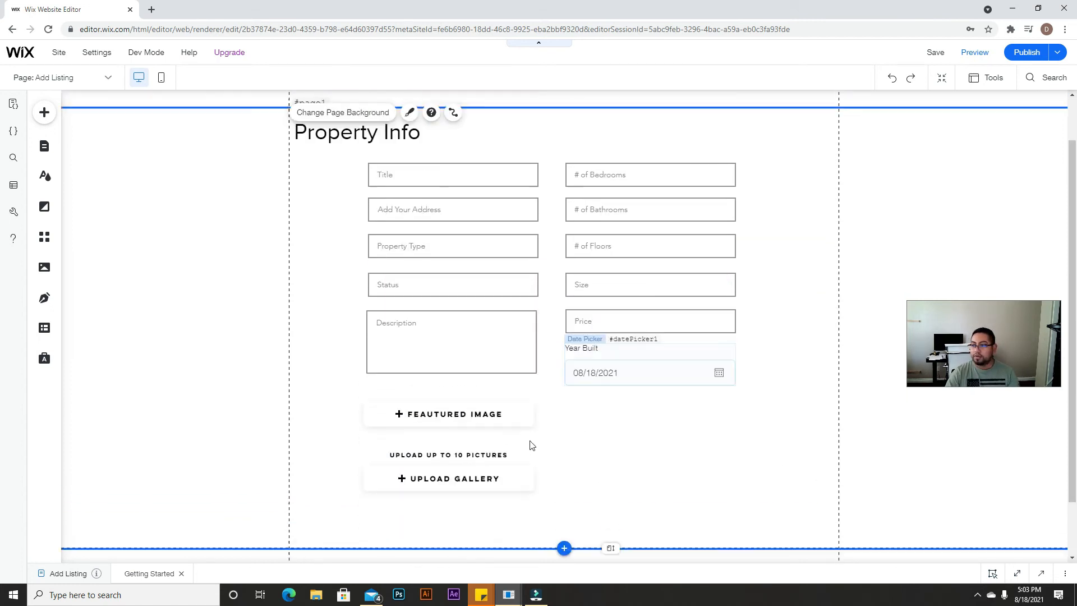
scroll(794, 411, down, 3)
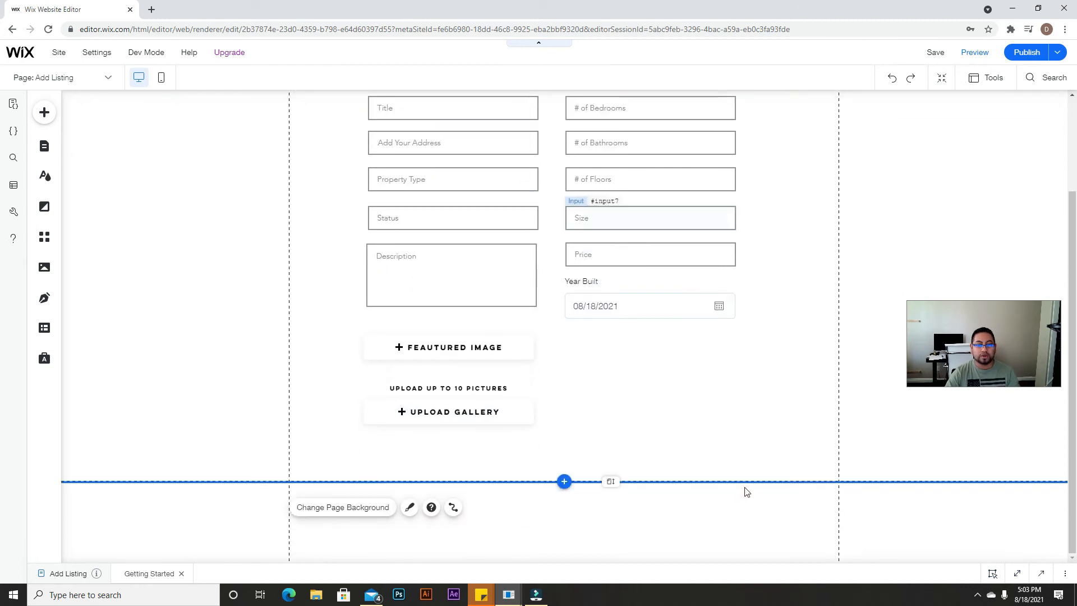
click(44, 112)
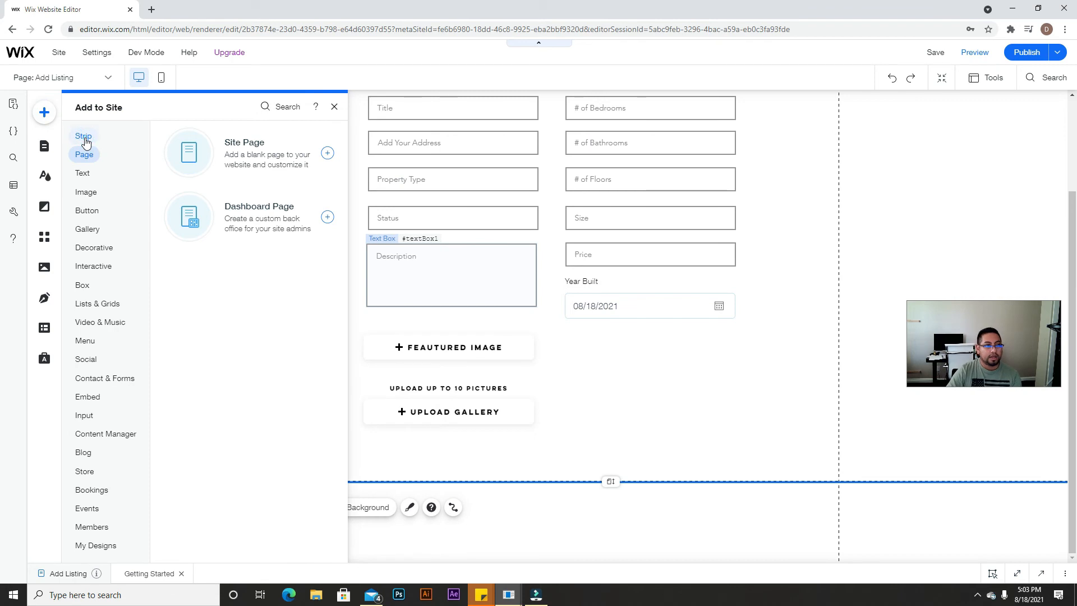
Step: Add a blank Classic strip, then position and resize it directly below the property form
click(85, 138)
click(305, 257)
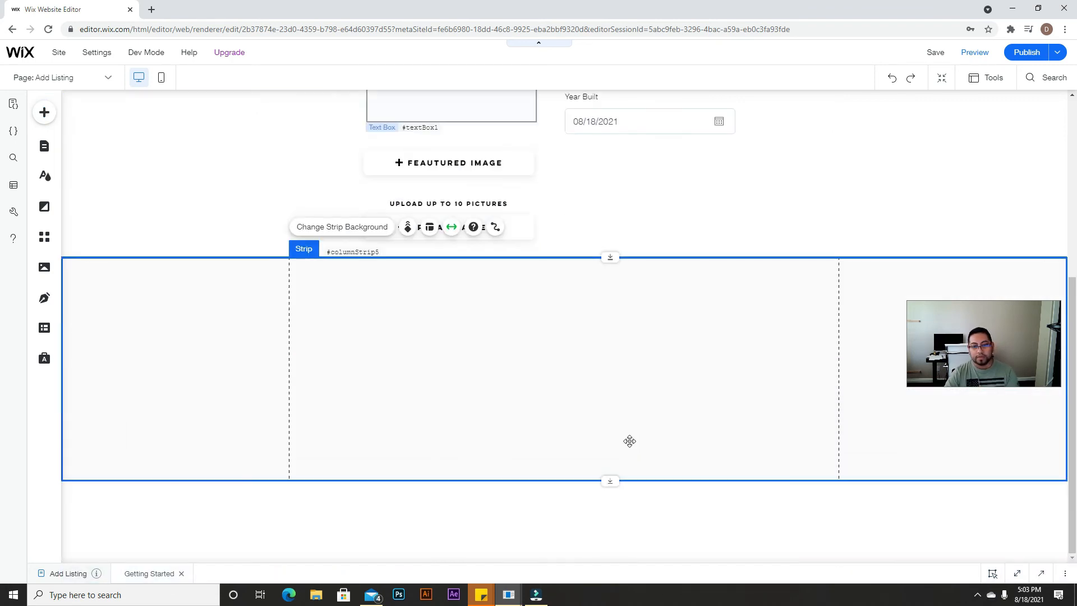
drag(610, 256, 610, 273)
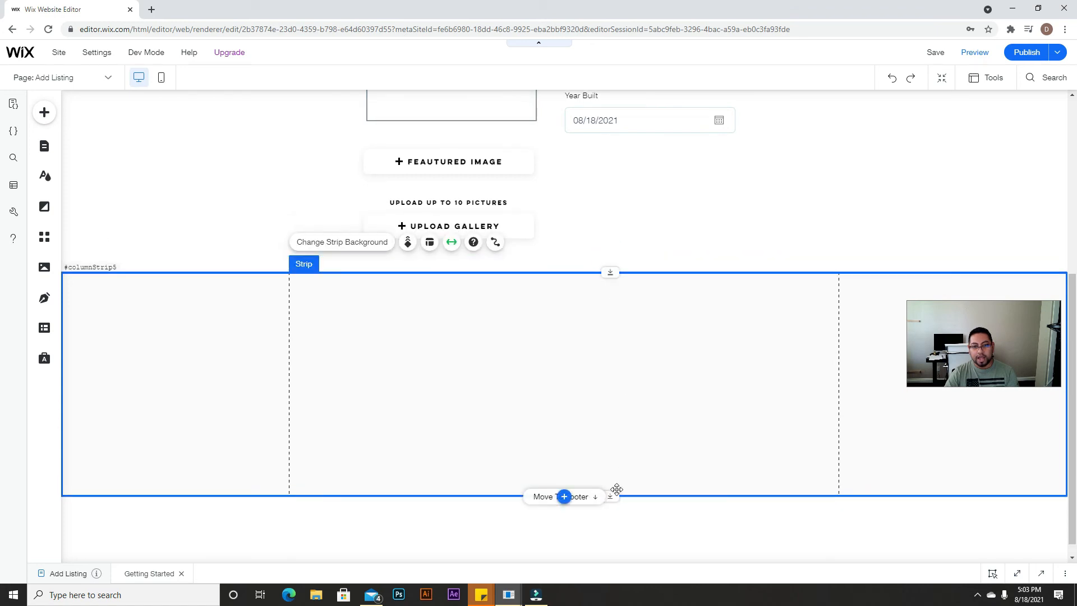
scroll(616, 489, down, 1)
drag(618, 482, 619, 493)
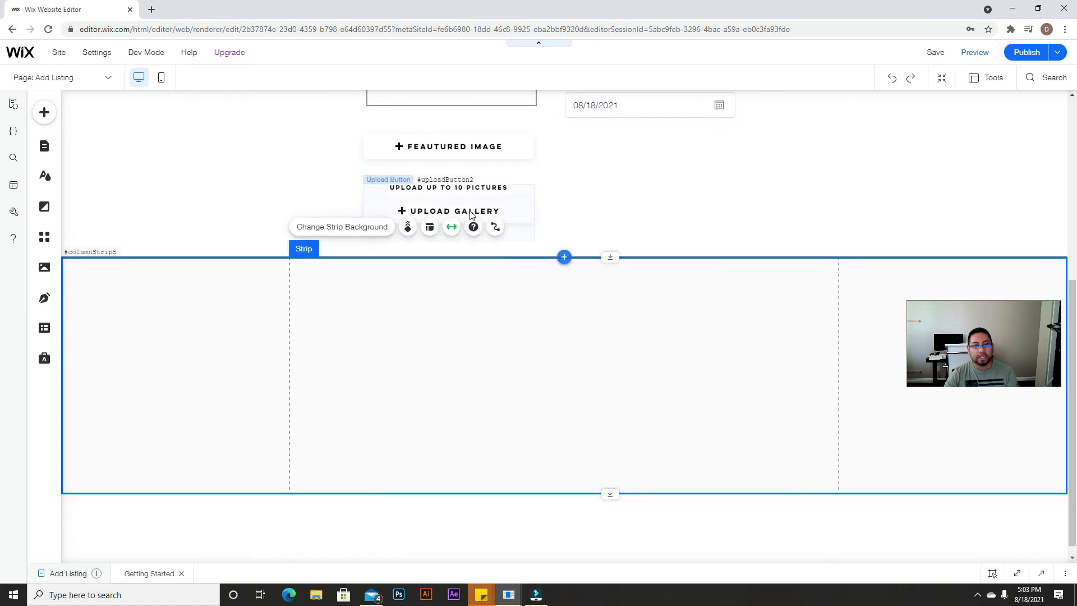
scroll(363, 224, up, 5)
Step: Paste a copy of the Property Info heading into the new strip
click(348, 190)
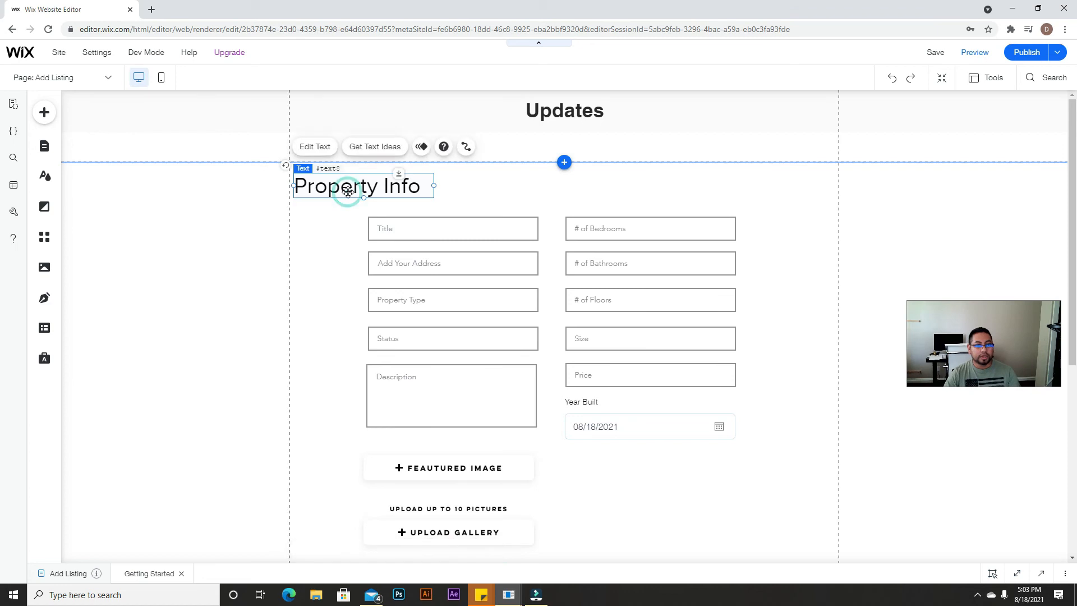
scroll(375, 262, down, 6)
click(375, 286)
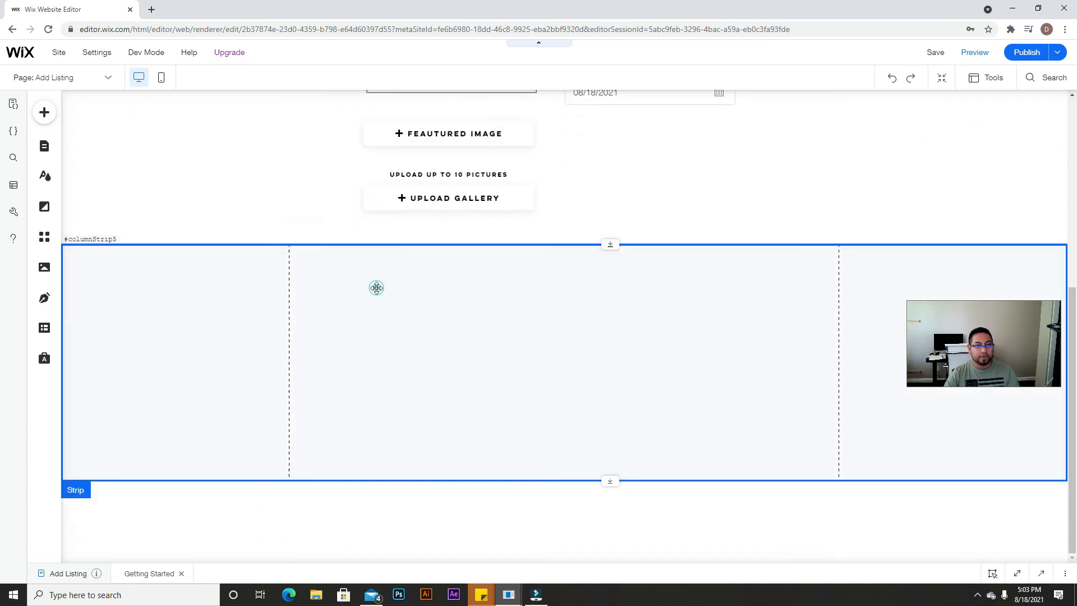
key(ctrl+v)
drag(339, 186, 347, 272)
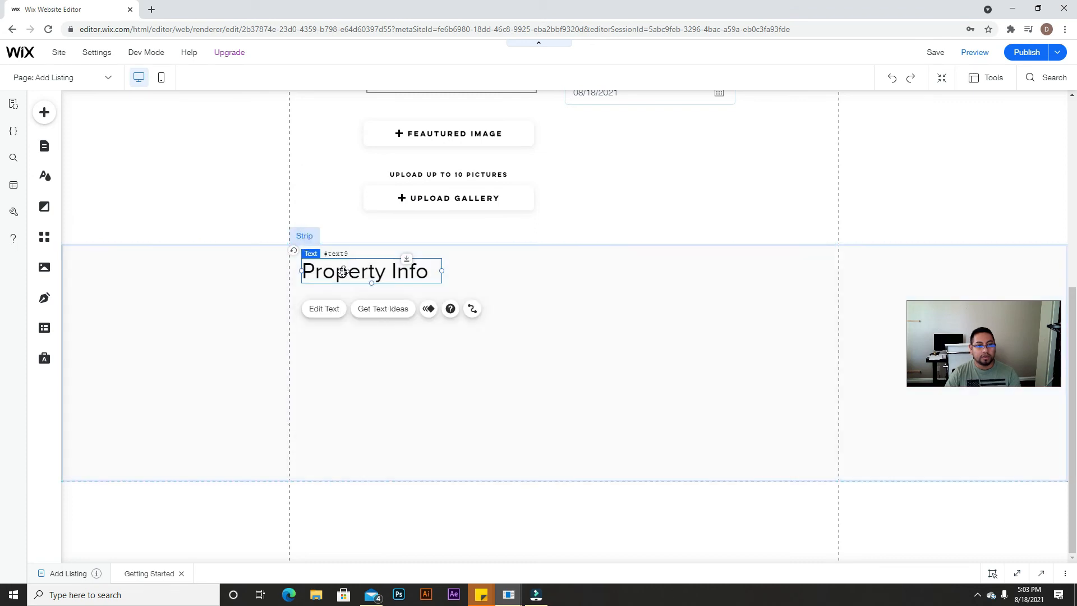
Step: Retype the copied heading as 'Agent's Info' and nudge it into place
click(329, 308)
text(Agen)
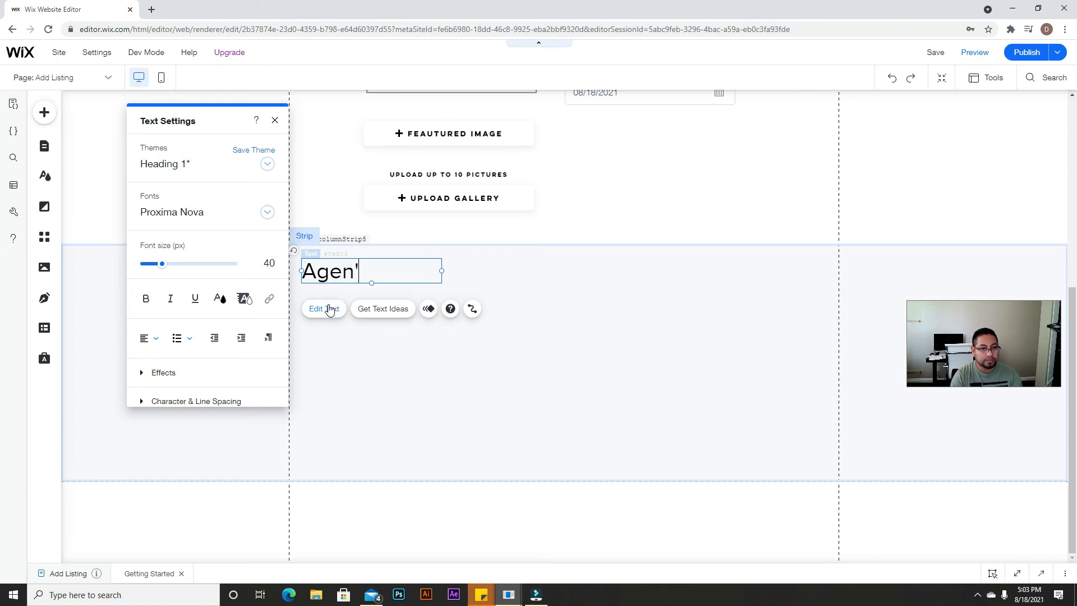
text(t's Info)
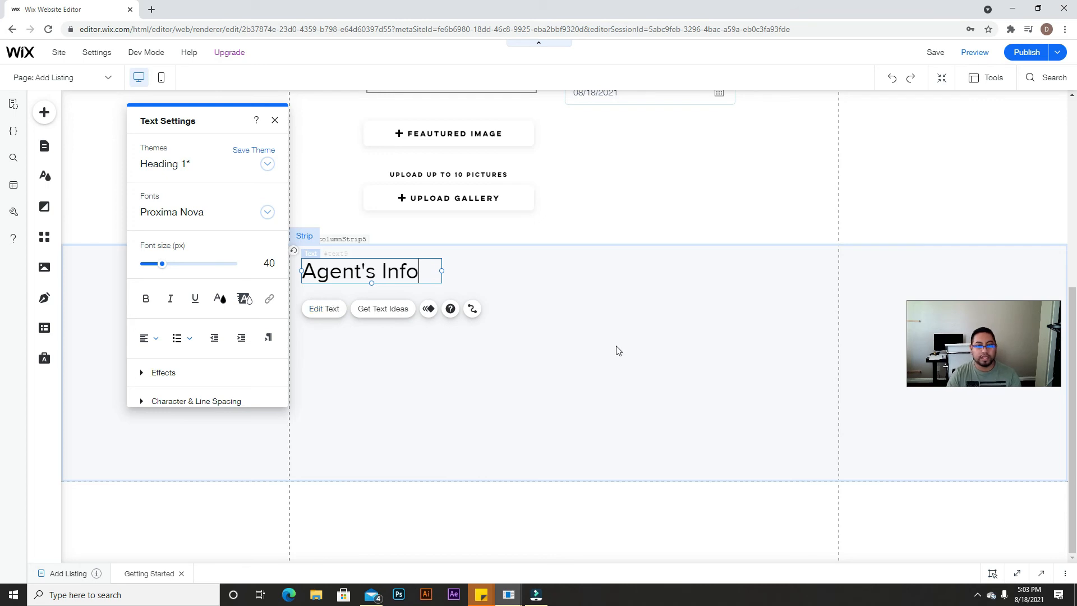
click(617, 347)
scroll(623, 345, up, 5)
scroll(504, 448, down, 2)
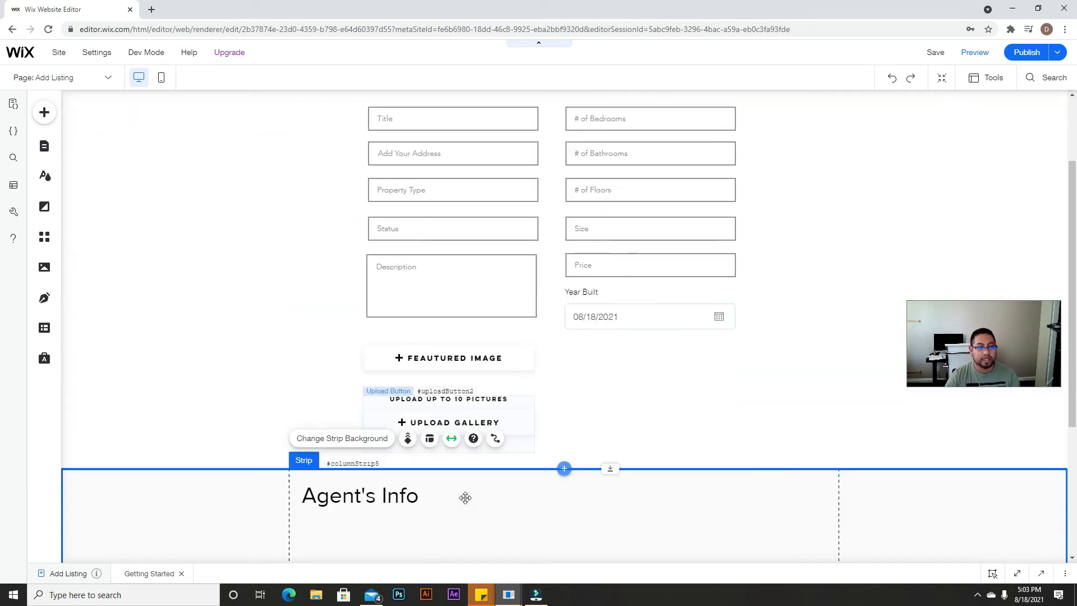
scroll(353, 533, up, 1)
mouse_move(353, 548)
mouse_down()
mouse_move(394, 548)
mouse_move(334, 550)
mouse_move(359, 548)
mouse_up()
scroll(361, 524, down, 3)
drag(368, 393, 365, 394)
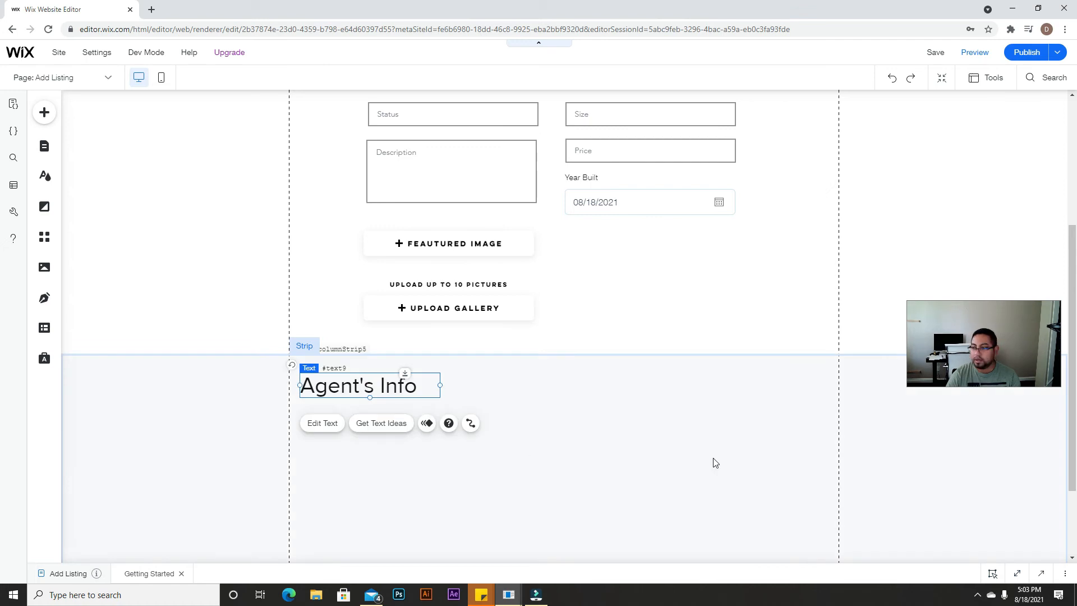
scroll(668, 488, down, 1)
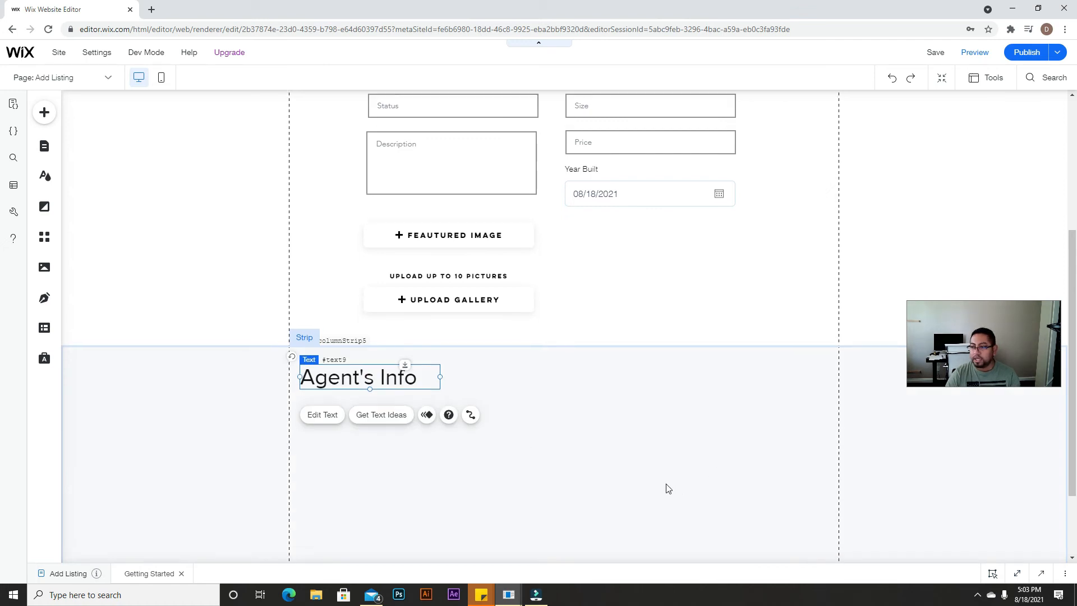
Step: Drag a Text Input into the strip under the Agent's Info heading
click(45, 113)
click(88, 416)
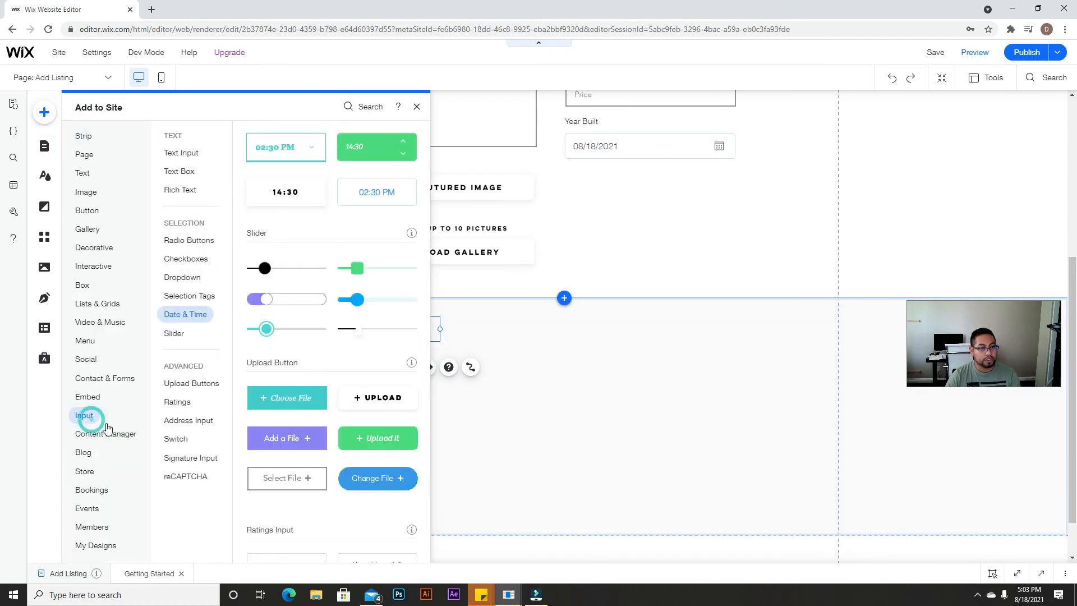
scroll(339, 286, up, 10)
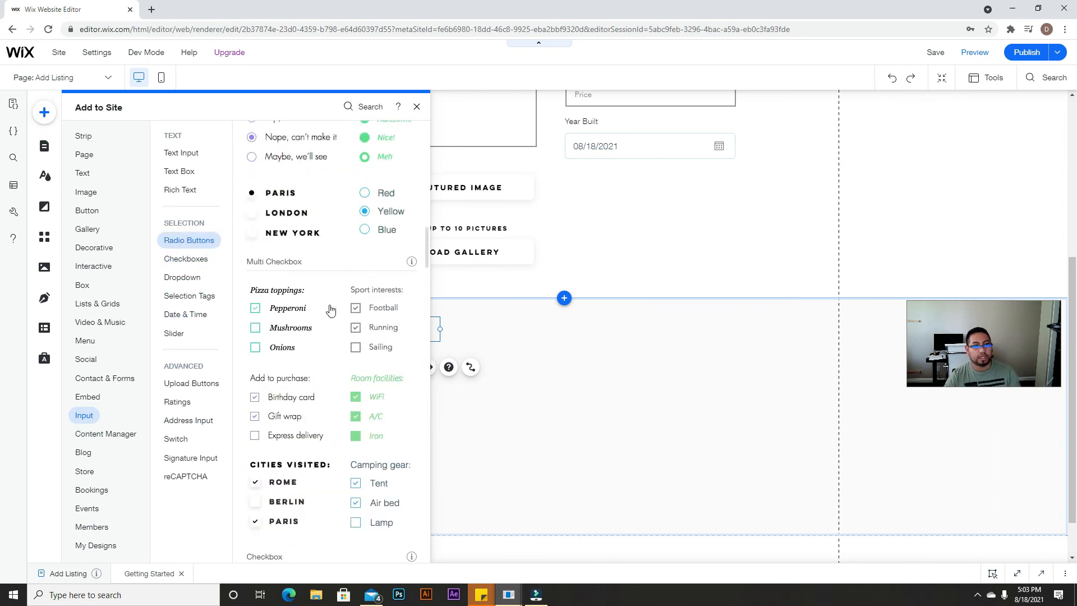
scroll(330, 310, up, 8)
scroll(321, 236, up, 4)
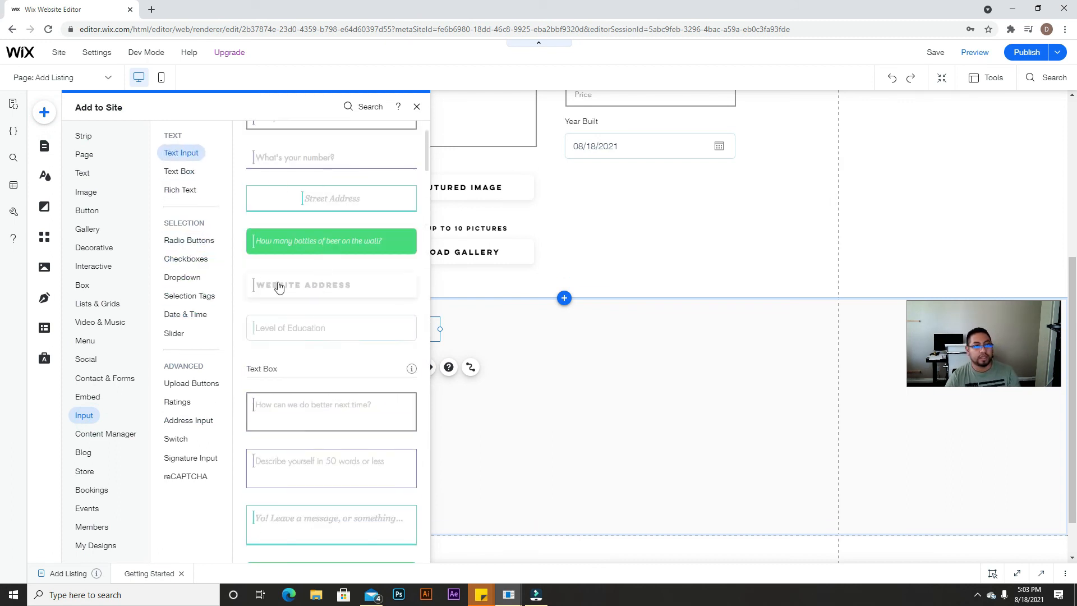
scroll(279, 286, up, 1)
drag(305, 173, 425, 389)
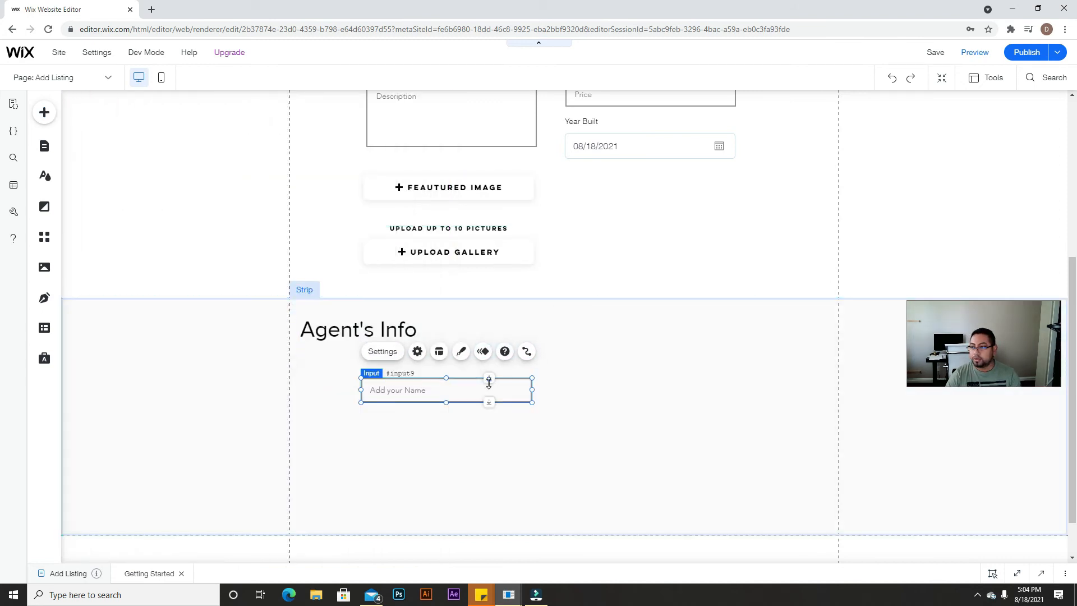
Step: Set the text input's placeholder to 'Agent's name'
click(383, 351)
click(315, 388)
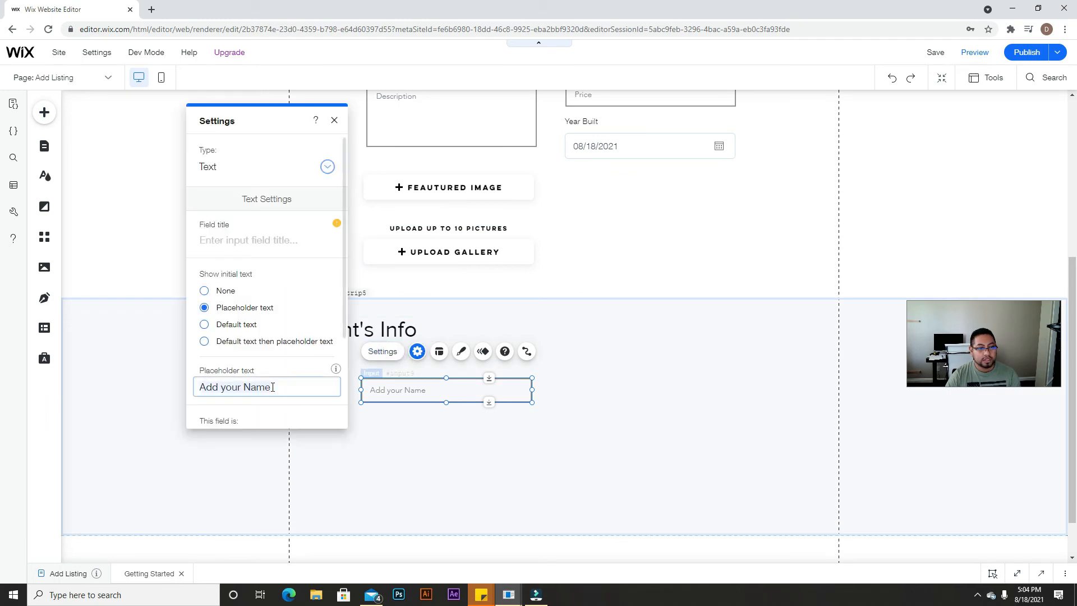
key(ctrl+a)
text(A)
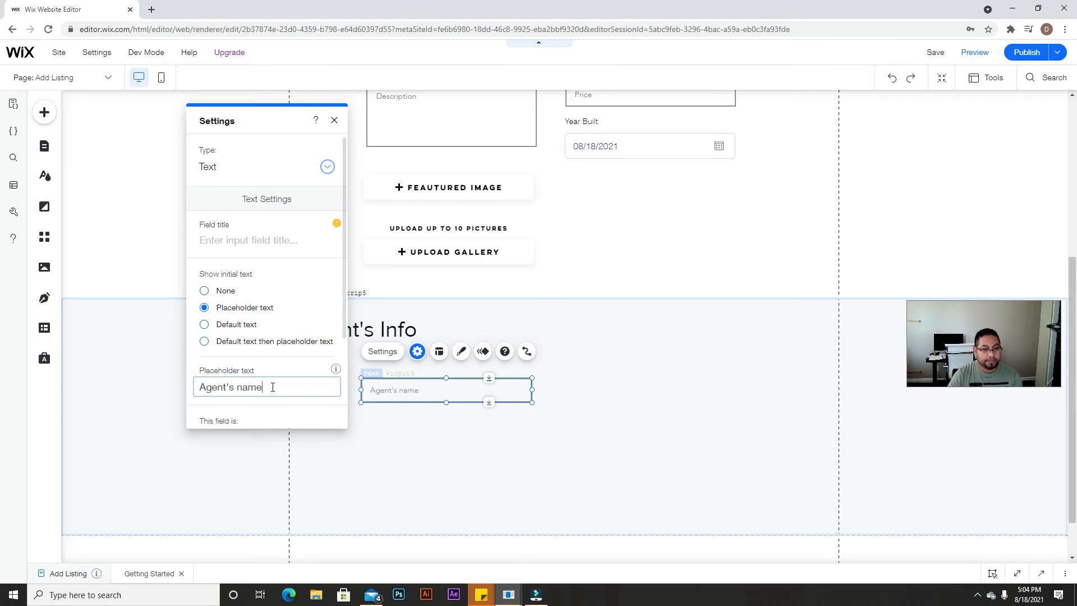
click(374, 453)
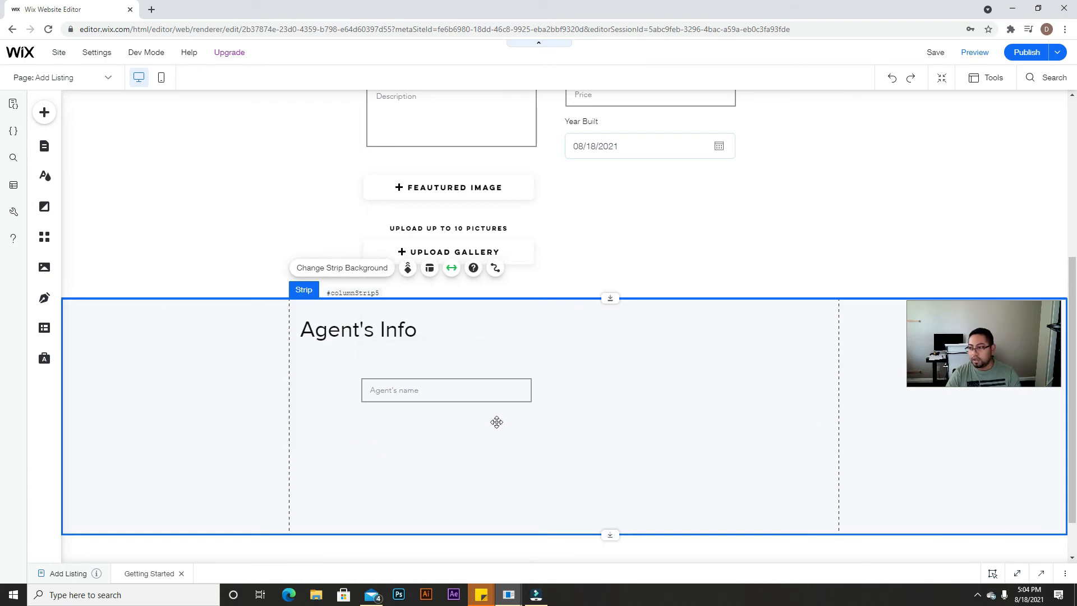
click(435, 390)
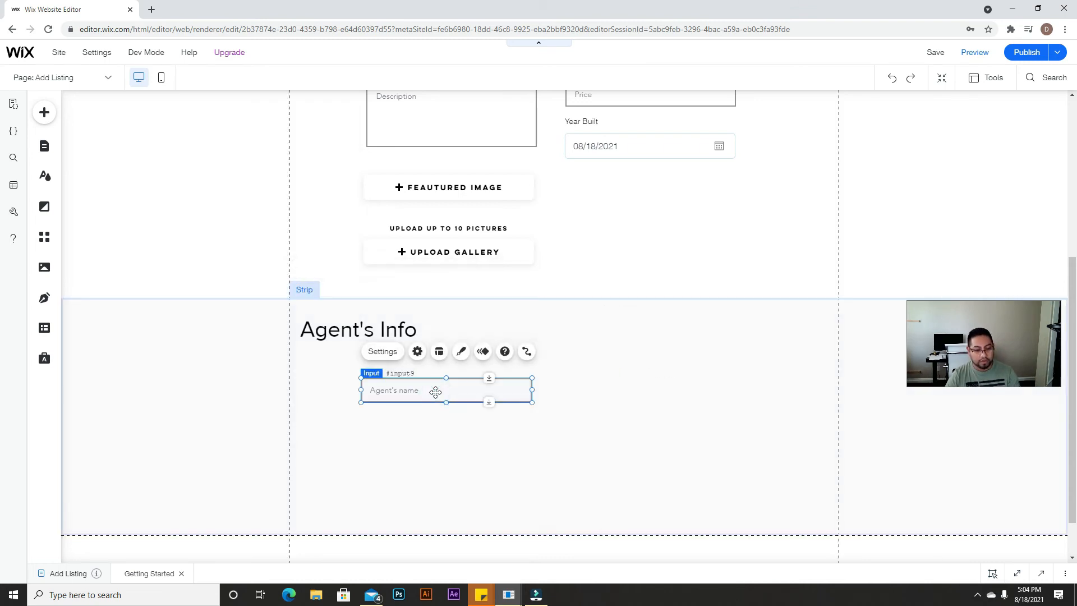
key(ctrl+d)
drag(473, 415, 669, 388)
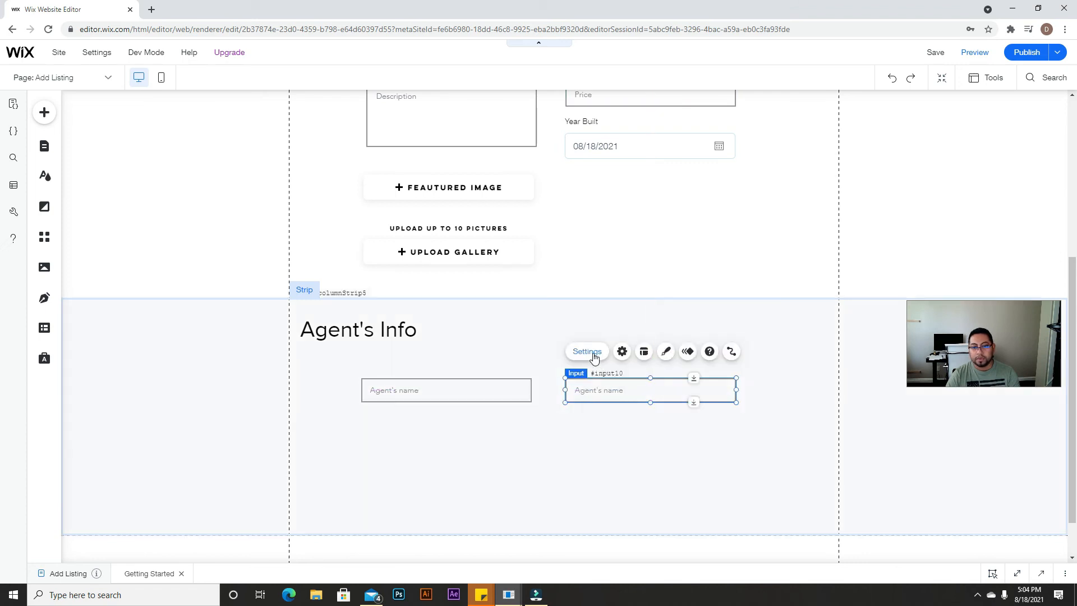
click(587, 351)
click(487, 395)
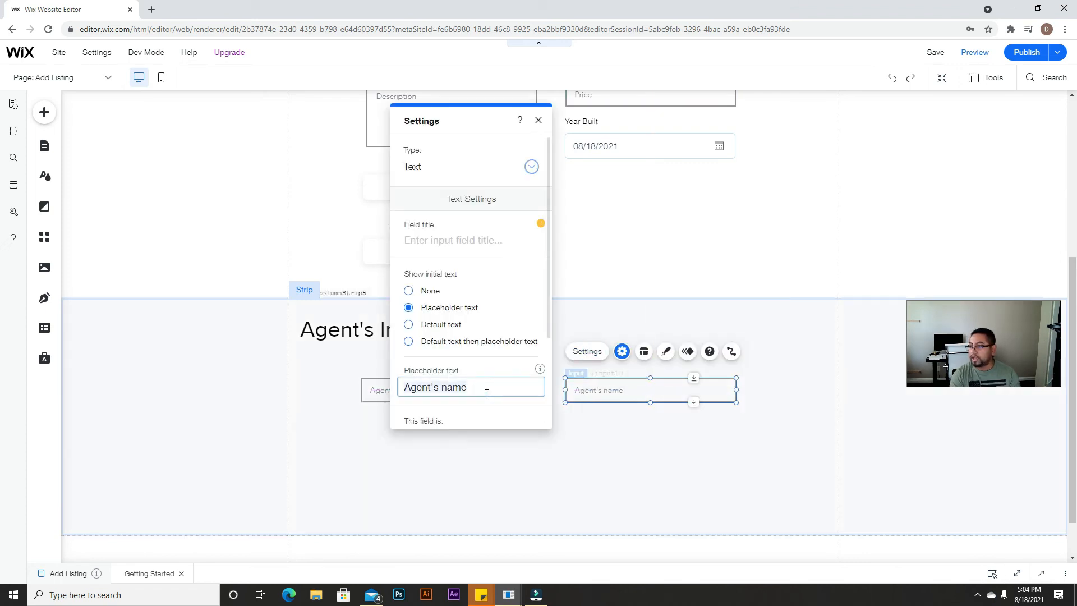
text(A)
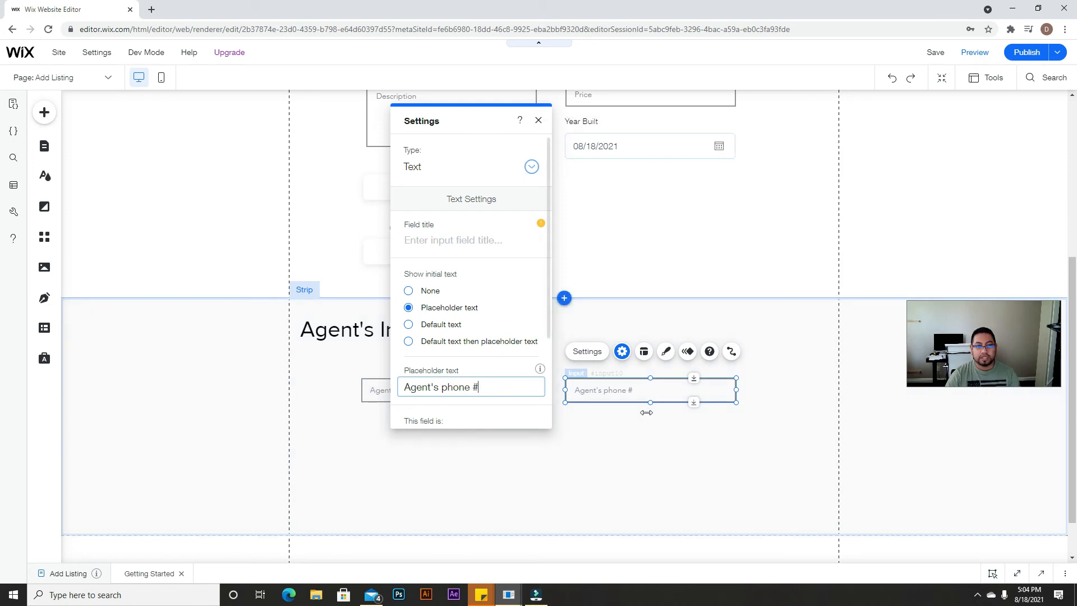
click(637, 436)
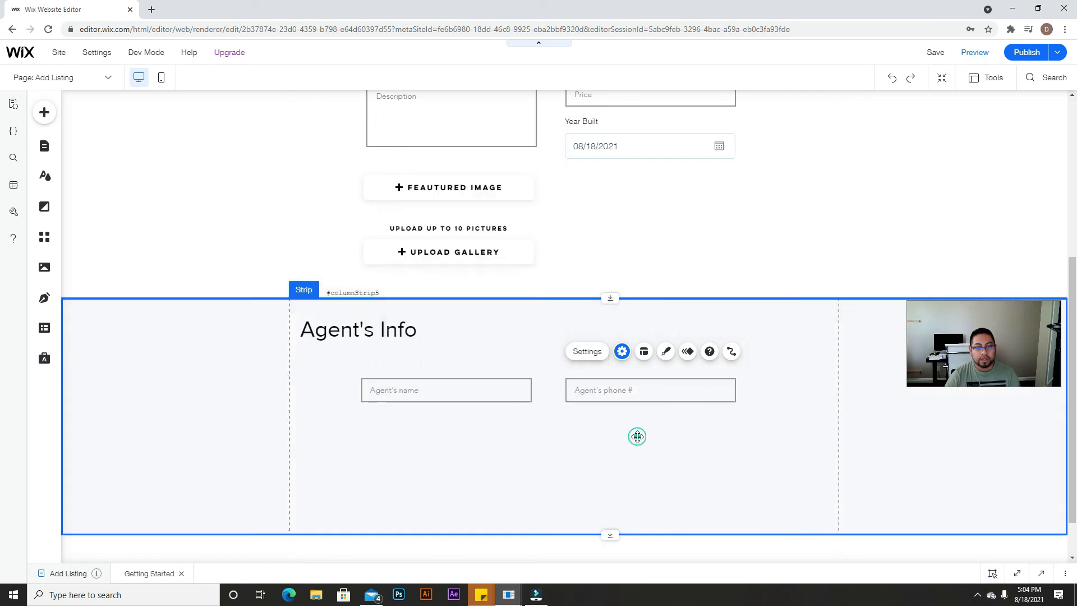
click(641, 396)
key(ctrl+d)
drag(654, 397, 442, 428)
click(383, 391)
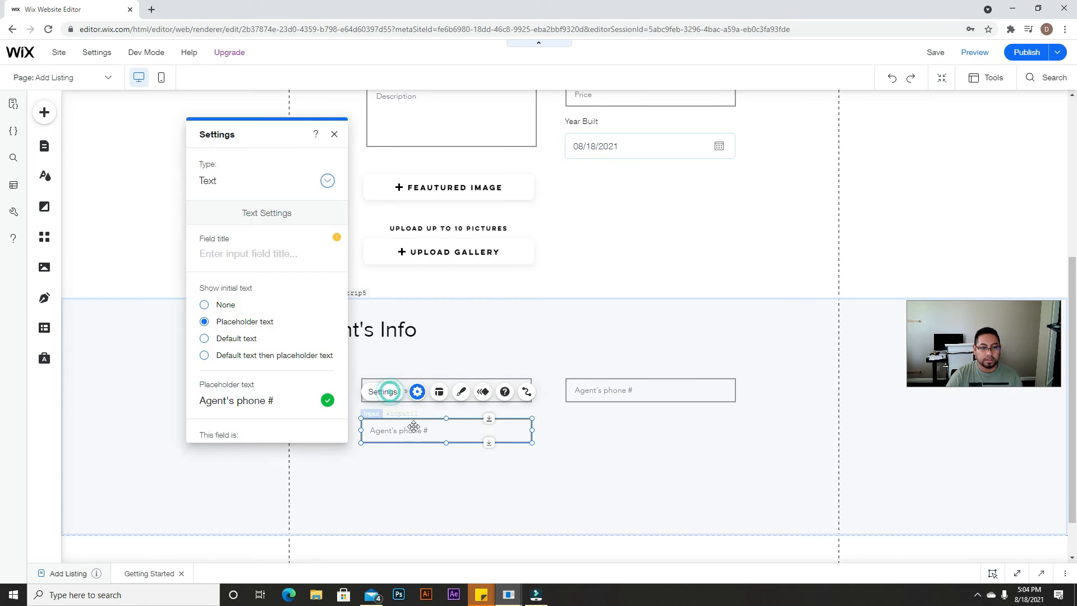
click(239, 401)
key(ctrl+a)
key(BackSpace)
text(a)
key(BackSpace)
text(a)
key(BackSpace)
text(a)
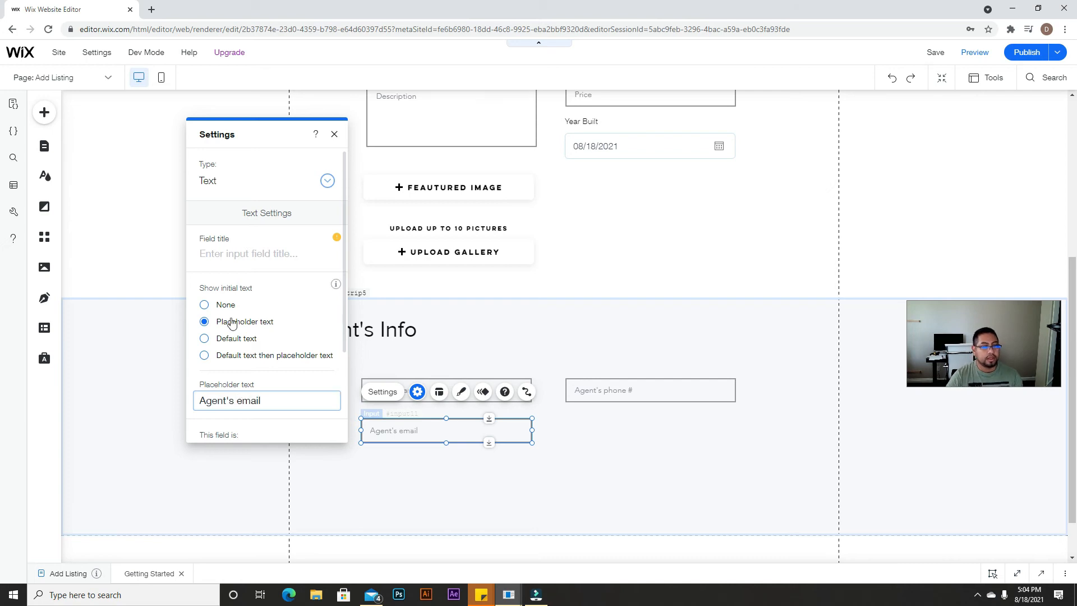
click(287, 179)
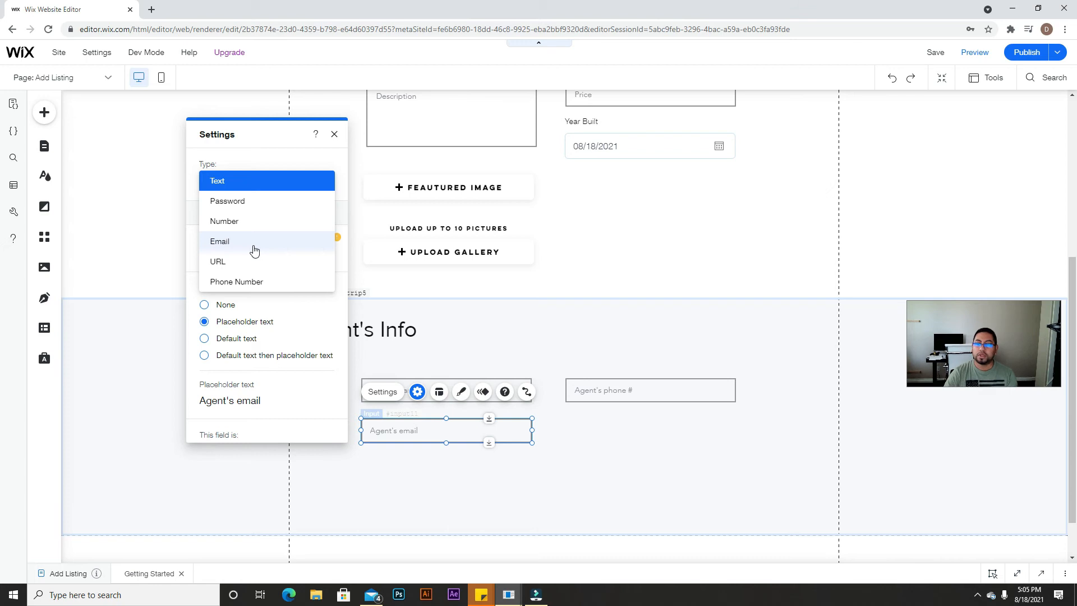
click(254, 250)
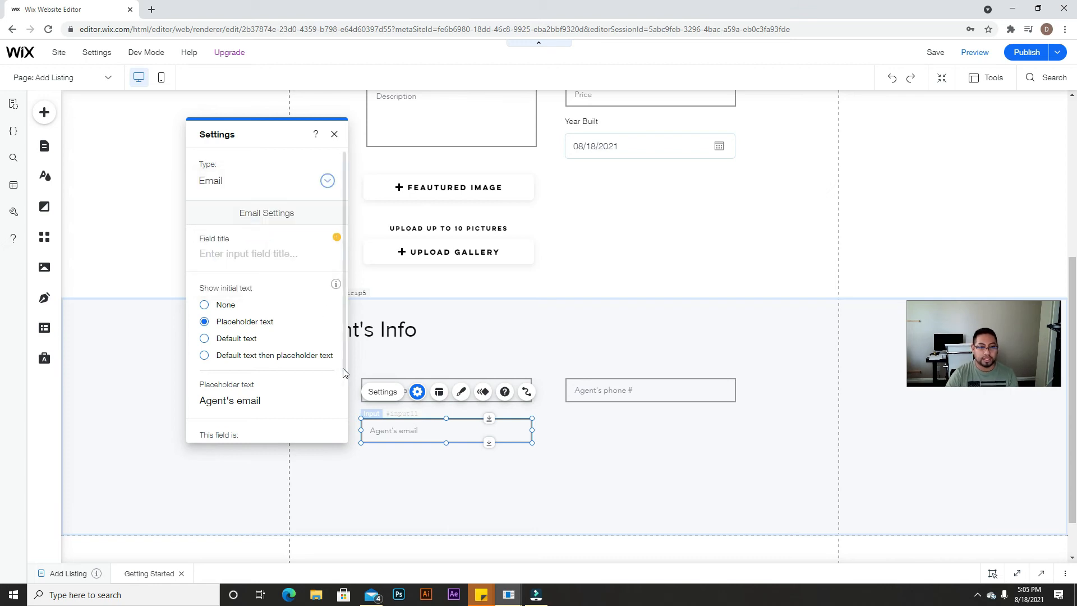
click(600, 465)
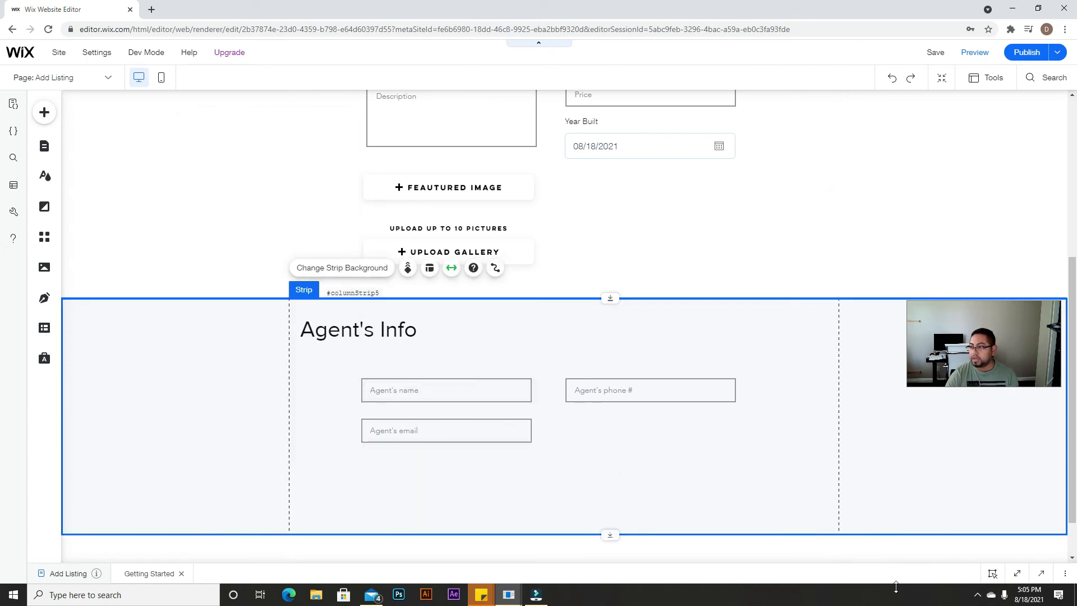
scroll(228, 235, down, 1)
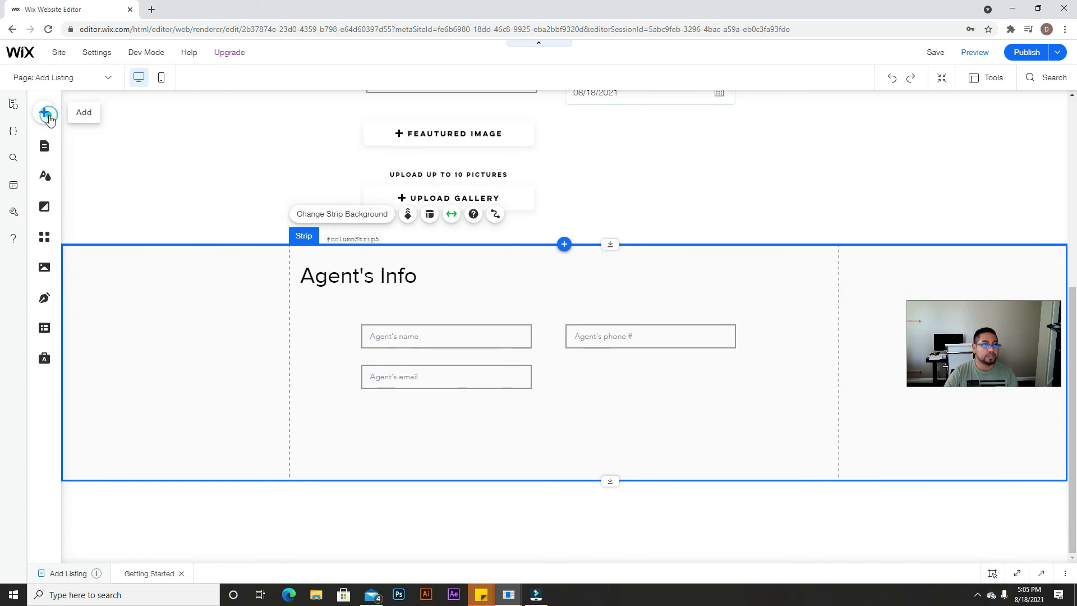
Step: Place a themed button below the agent fields and give it the red My Buttons design
click(45, 112)
click(87, 192)
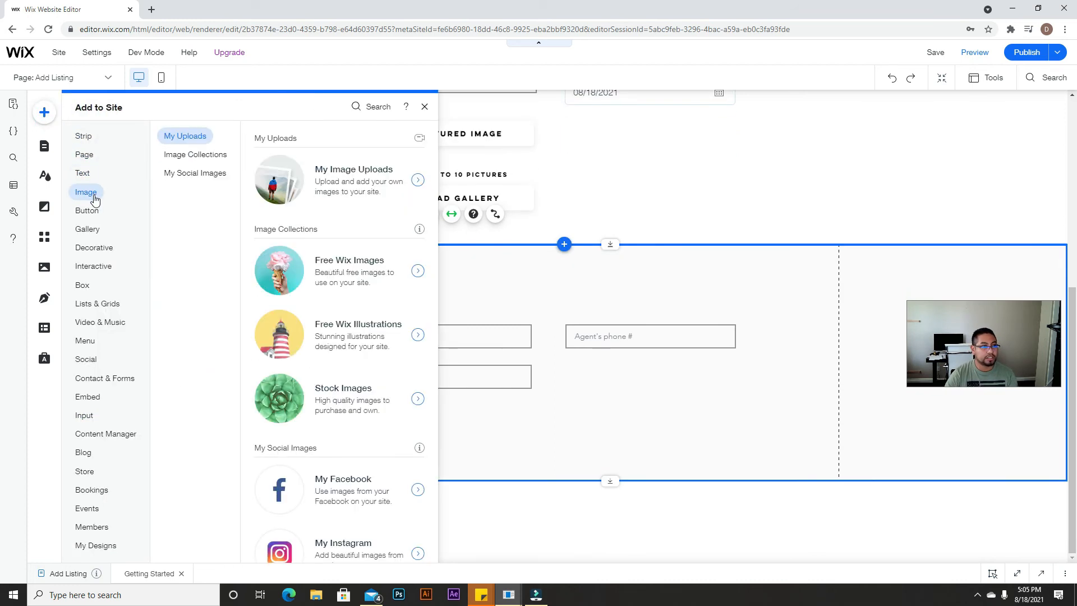
click(85, 208)
drag(305, 176, 577, 448)
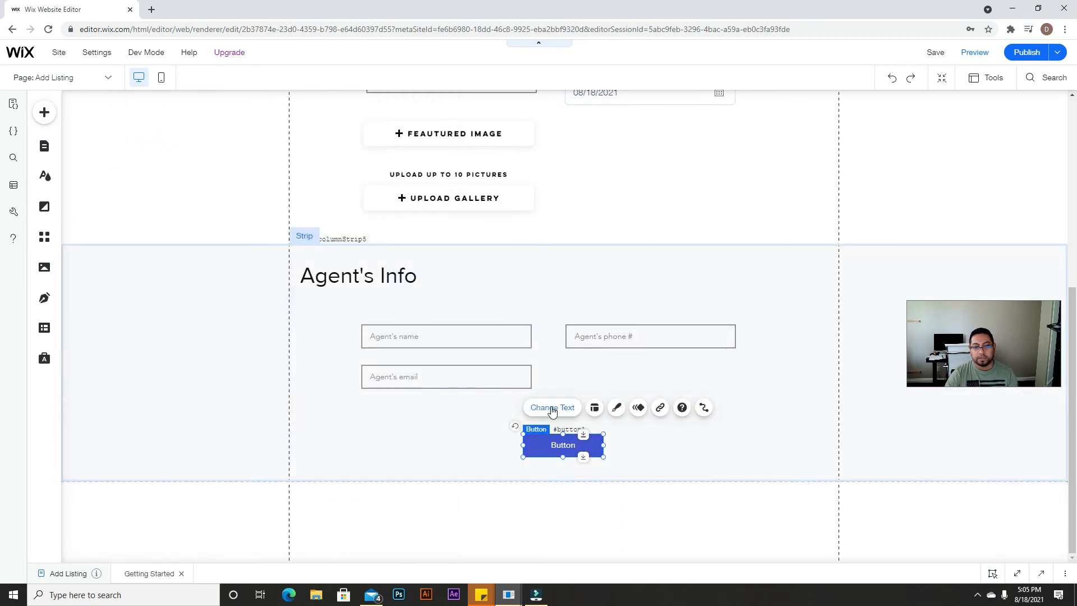
click(616, 407)
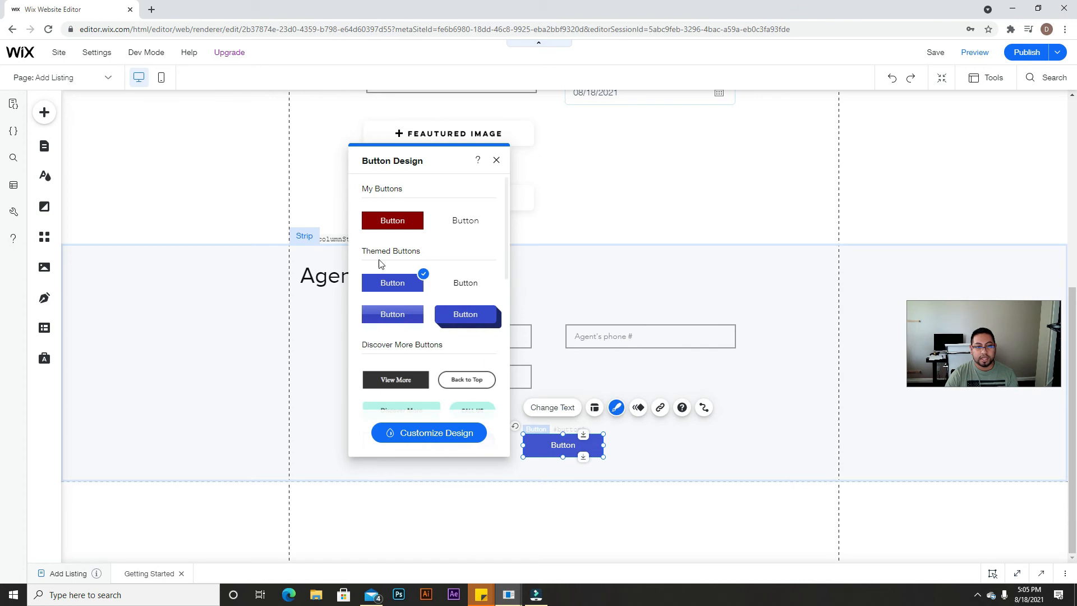
click(393, 219)
Step: Change the button's label to SUBMIT
click(549, 407)
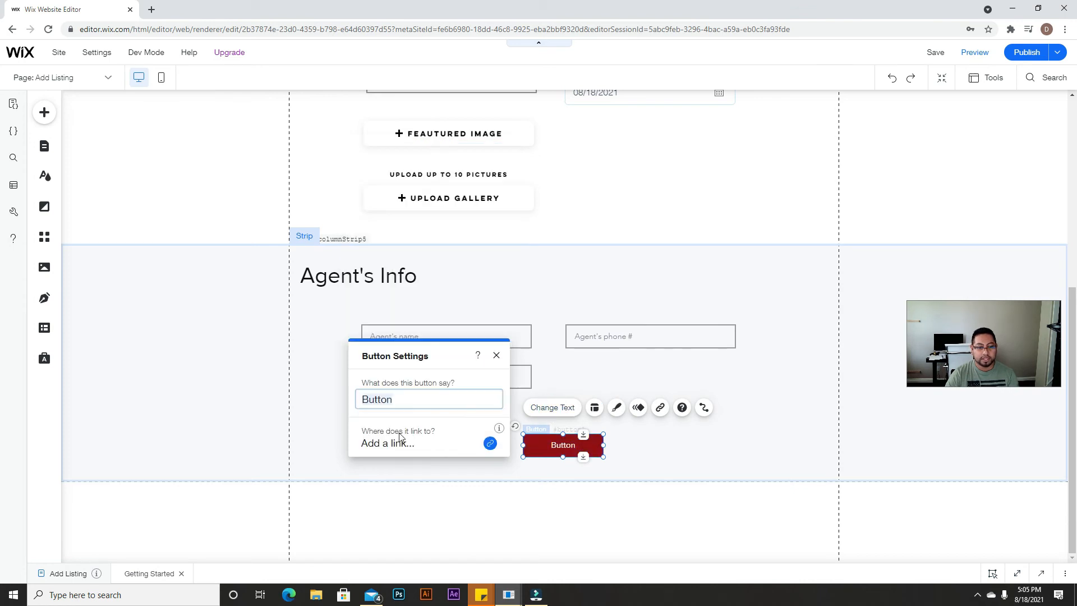
text(s)
key(BackSpace)
text(SUBMIT)
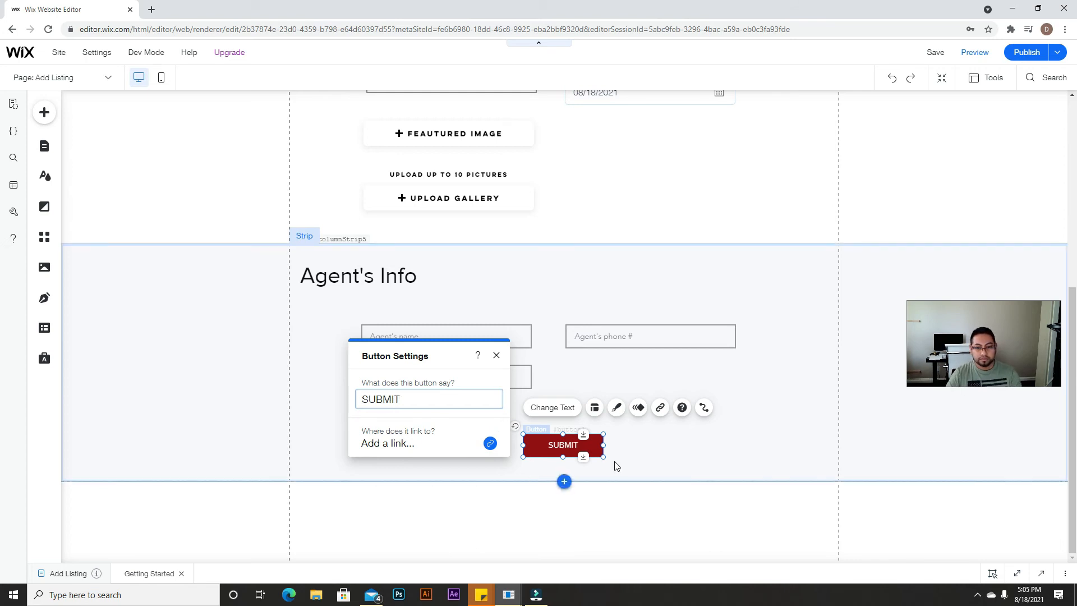
click(662, 438)
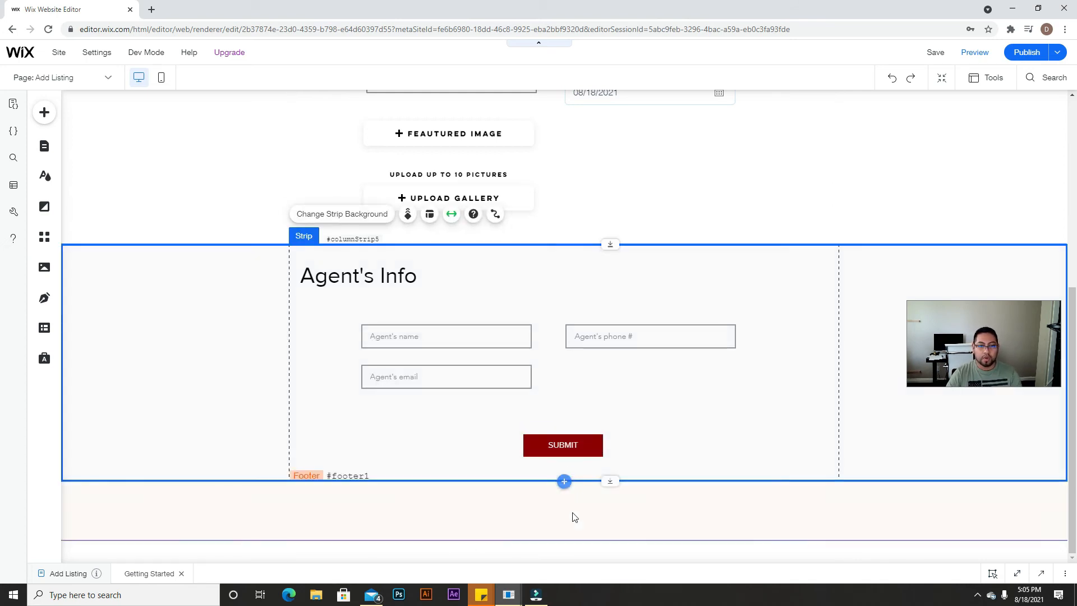
scroll(566, 297, up, 6)
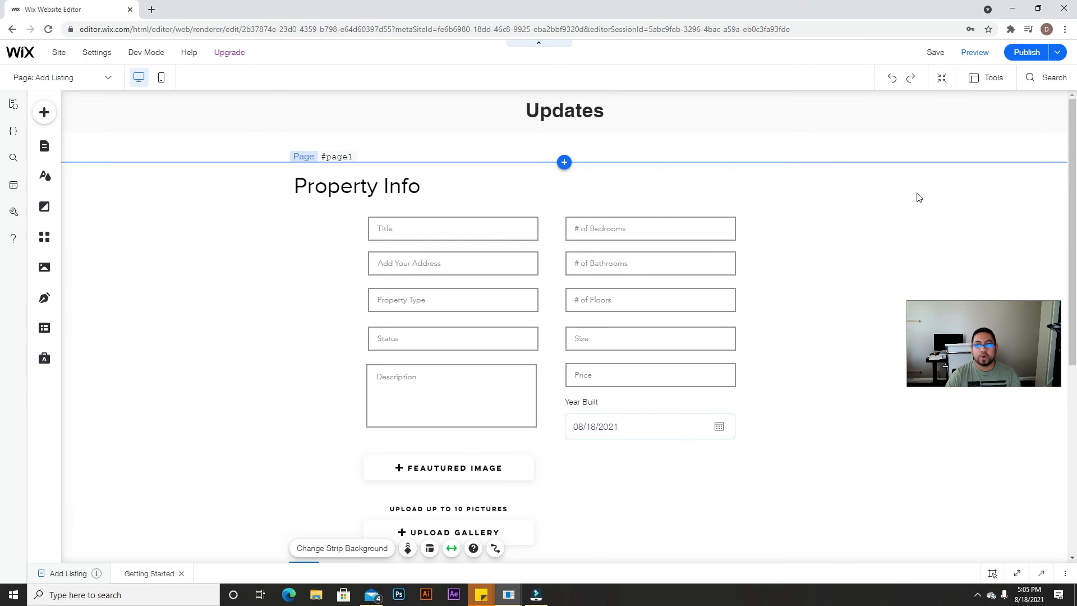
click(964, 52)
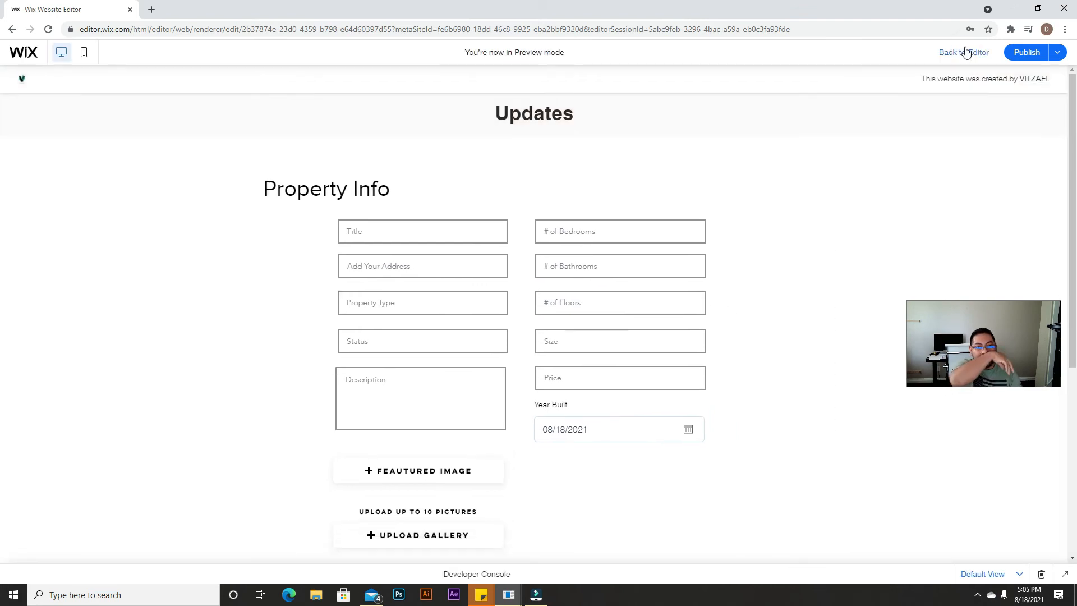
scroll(729, 270, down, 5)
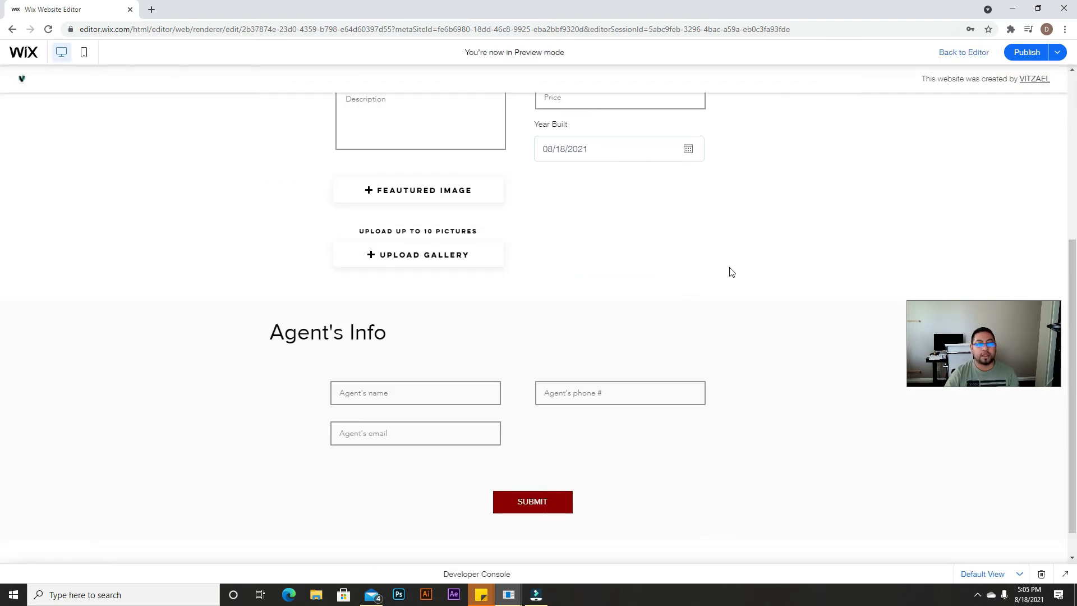
scroll(731, 272, up, 4)
scroll(730, 272, up, 2)
scroll(727, 261, down, 5)
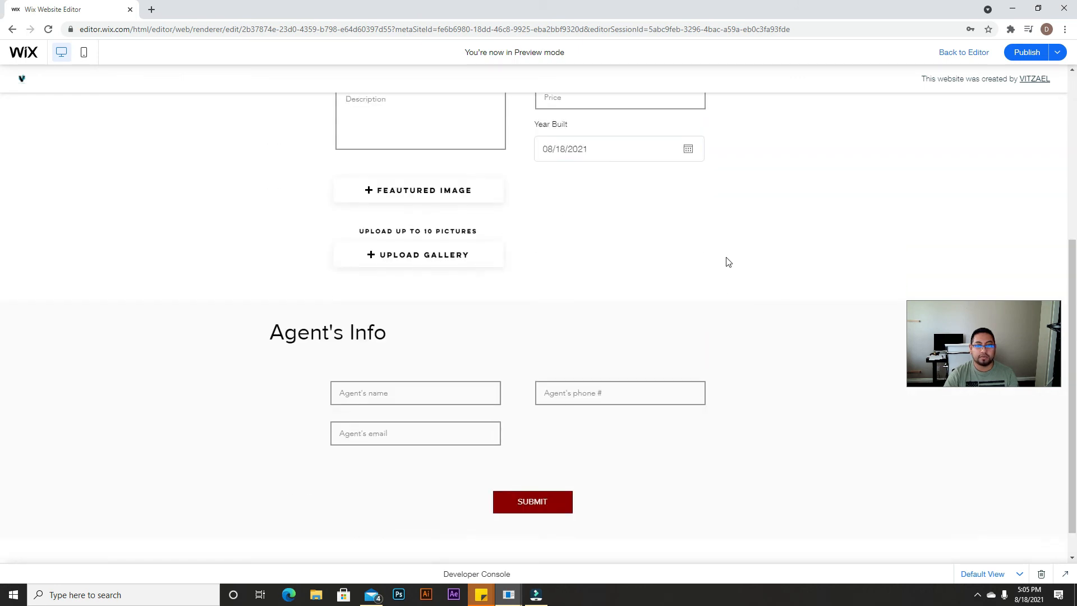
click(963, 52)
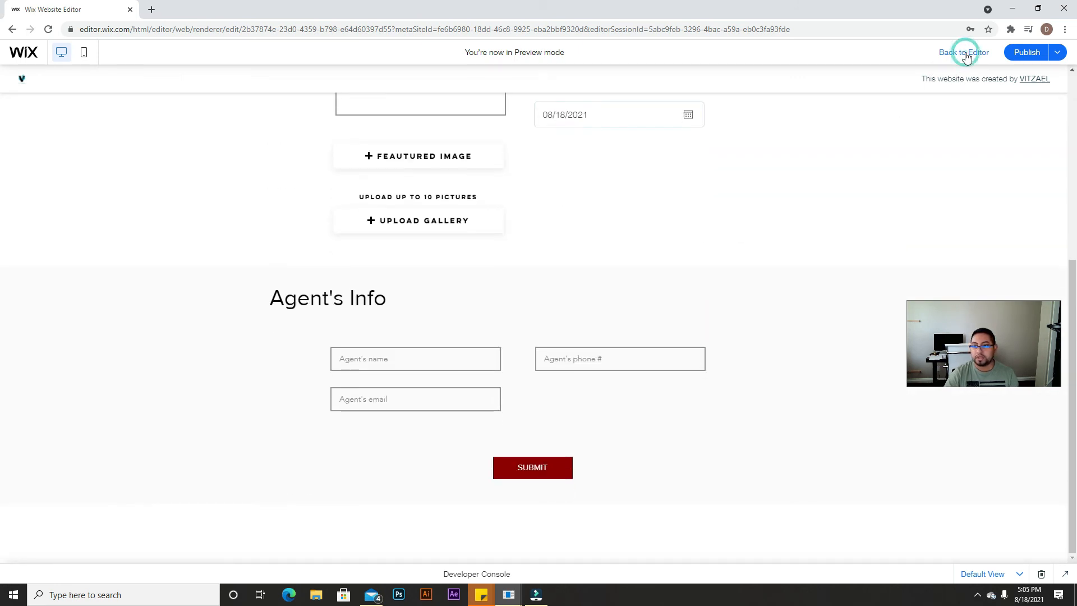
scroll(768, 343, up, 5)
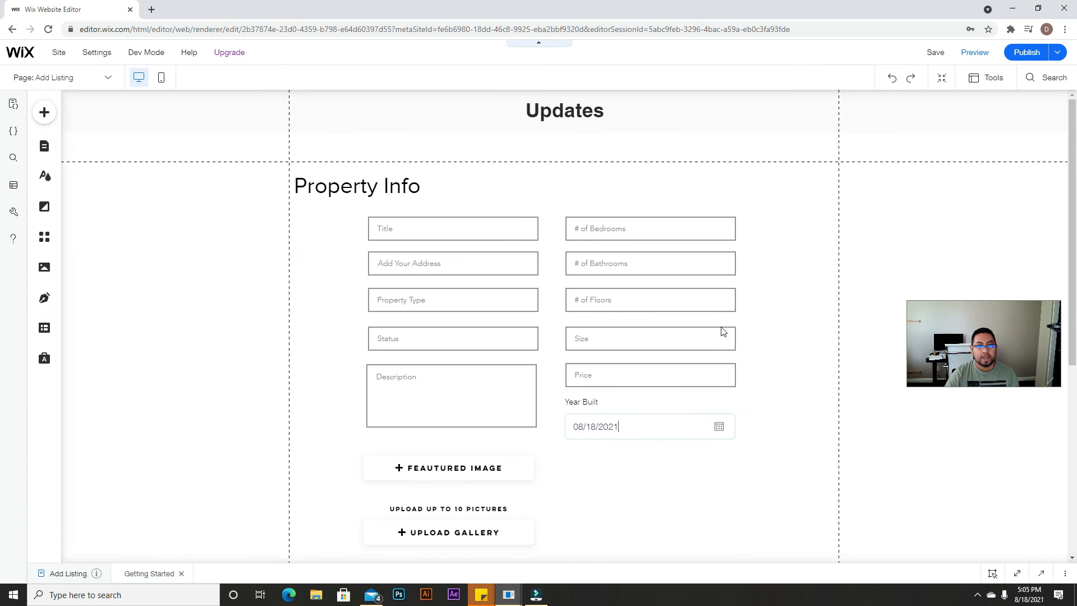
Step: Switch to the mobile layout and scroll through the Add Listing page's stacked Property Info and Agent's Info fields
scroll(840, 257, down, 3)
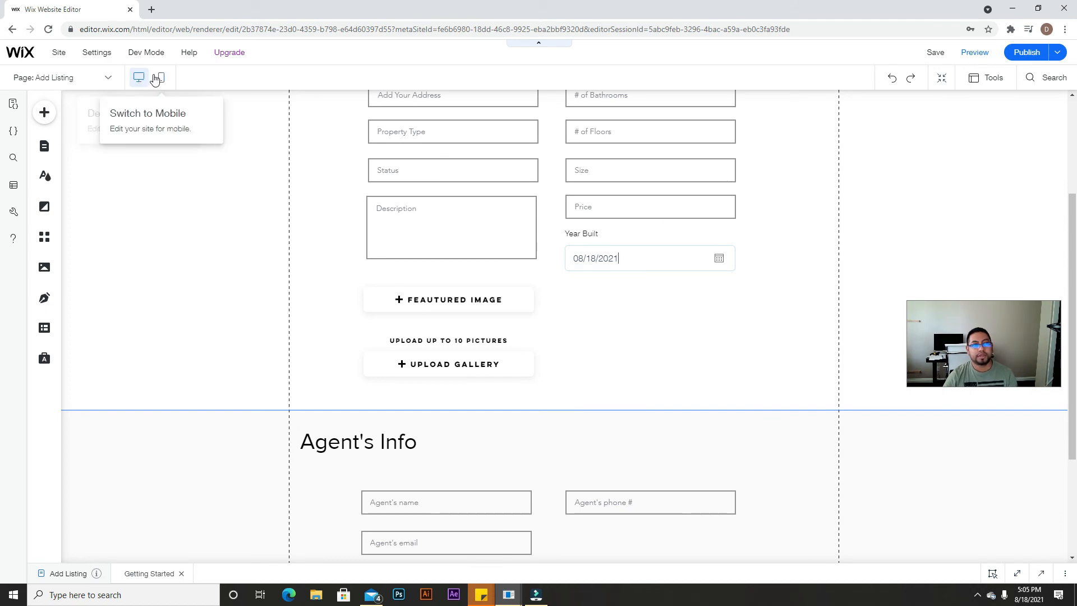
click(161, 79)
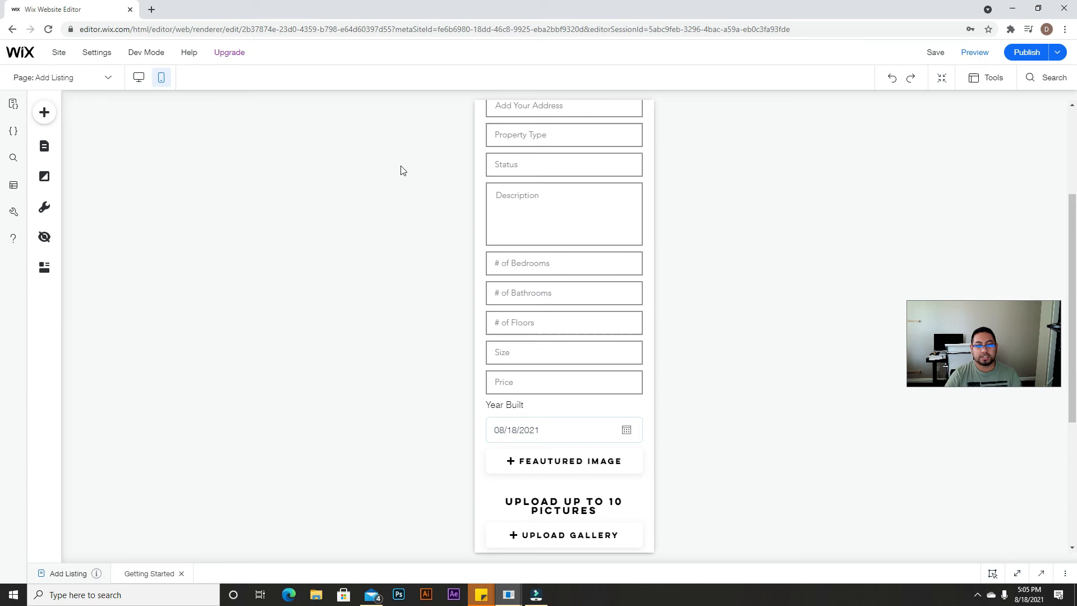
scroll(548, 264, up, 3)
scroll(553, 288, down, 7)
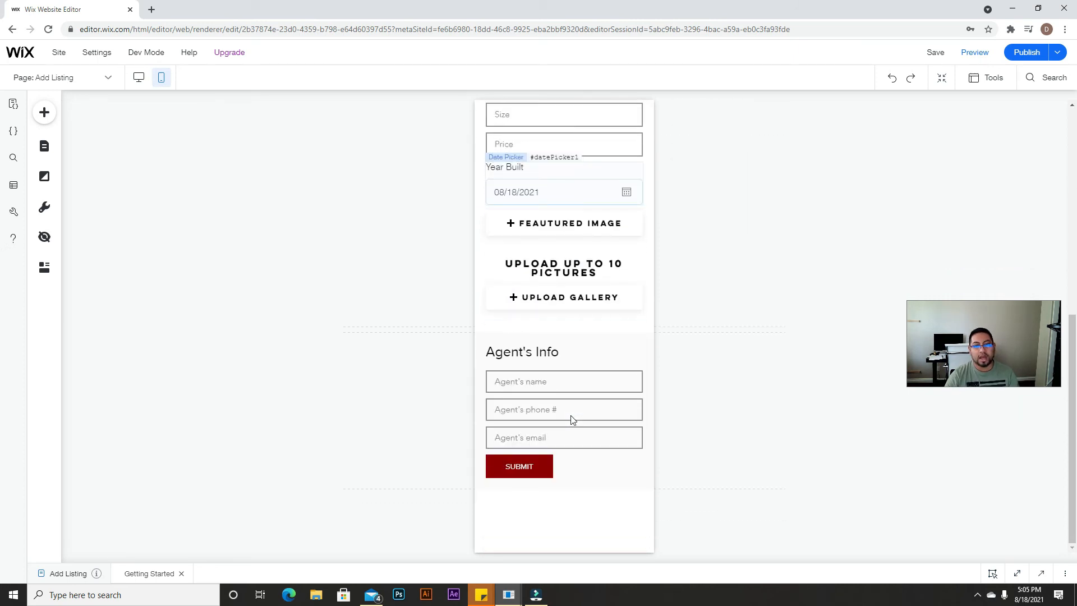
scroll(595, 252, up, 5)
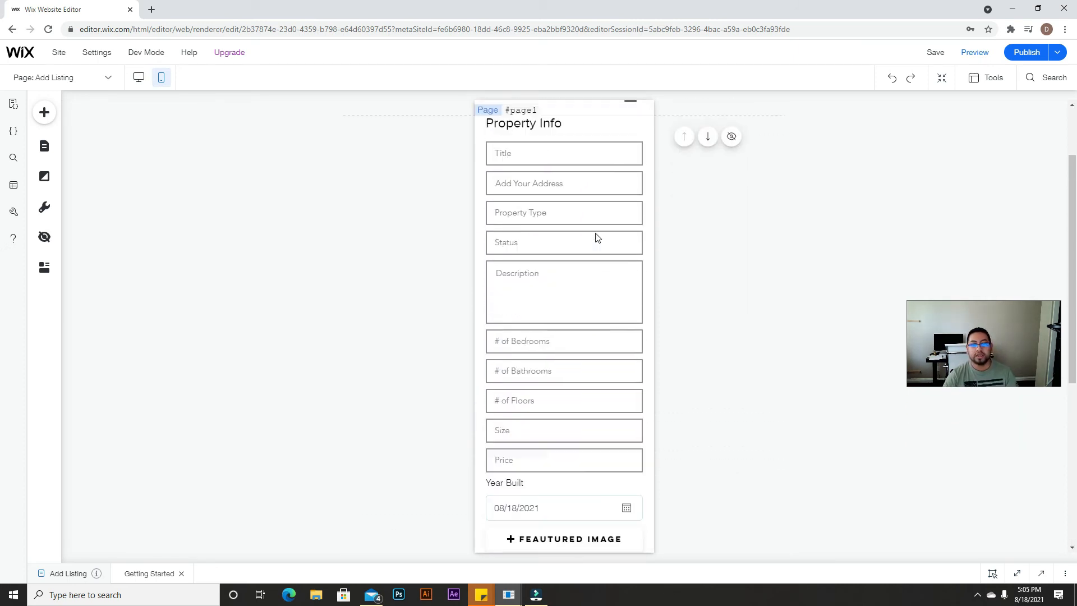
scroll(597, 237, up, 2)
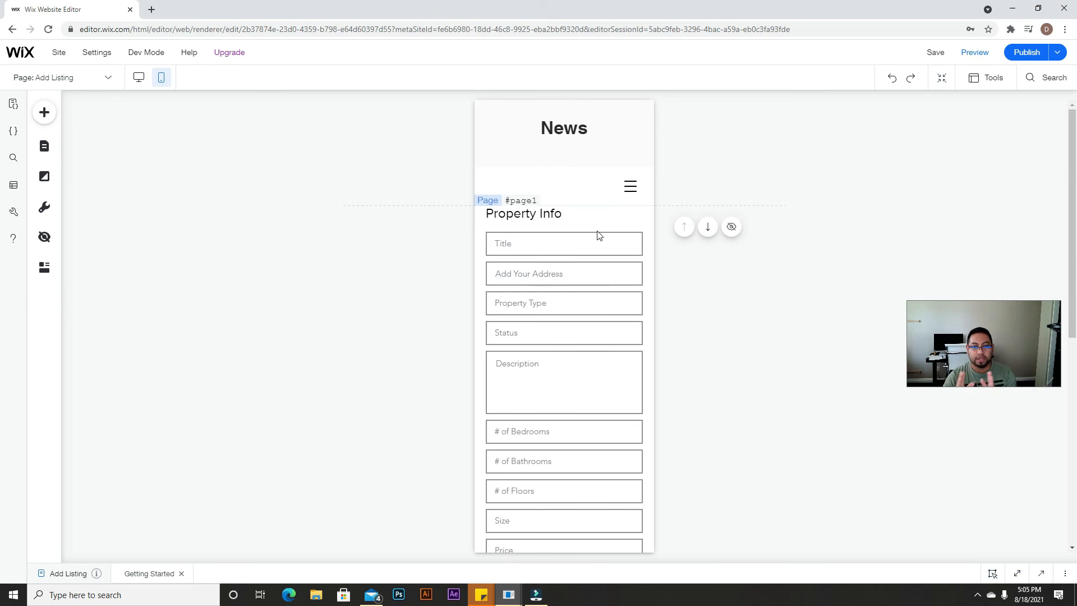
scroll(599, 235, down, 4)
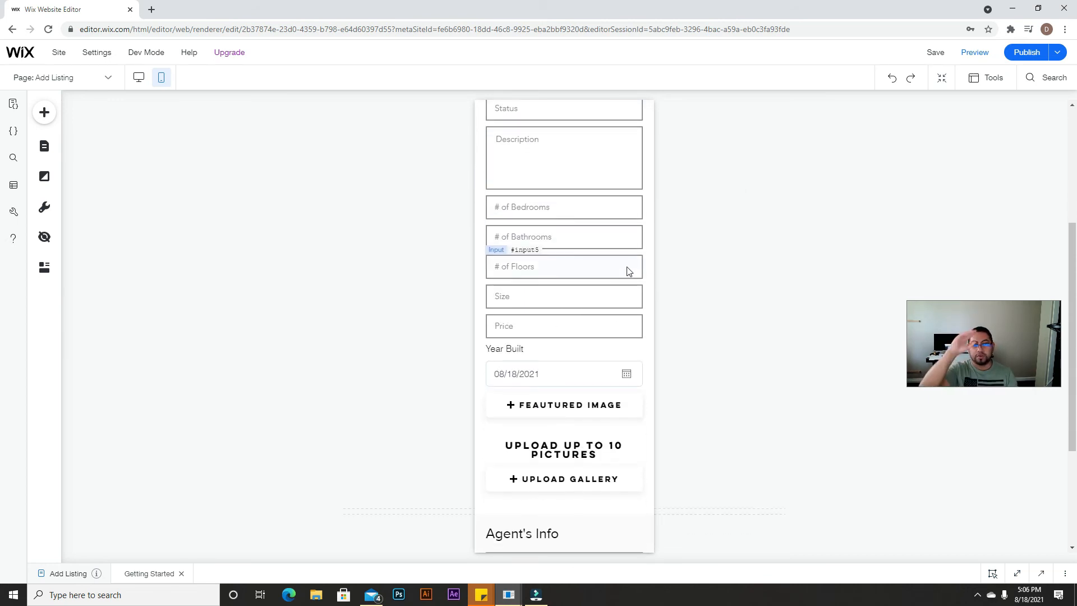
scroll(583, 342, down, 3)
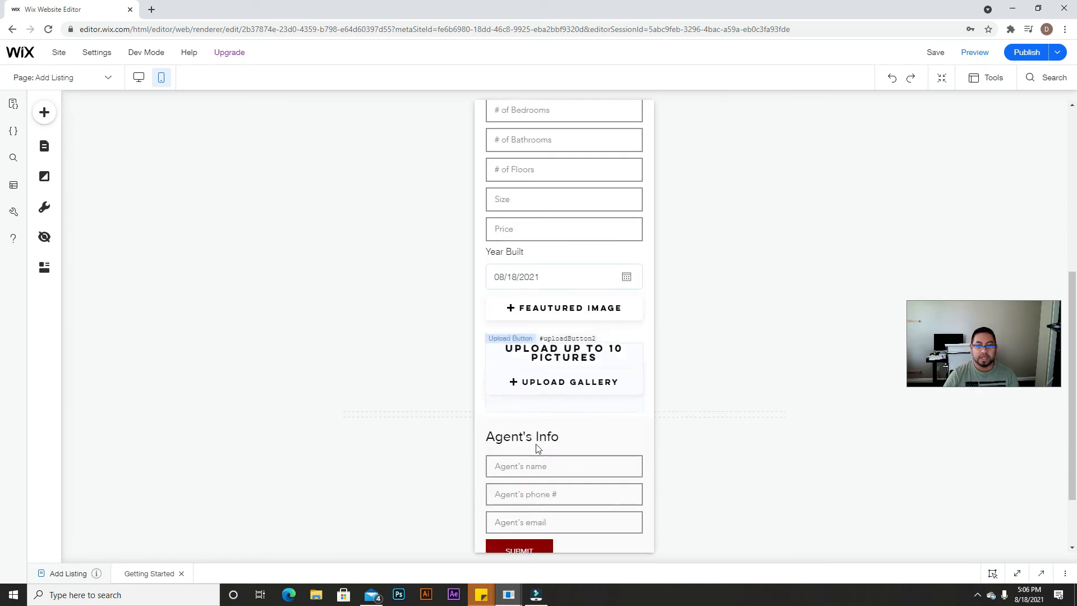
scroll(532, 433, up, 5)
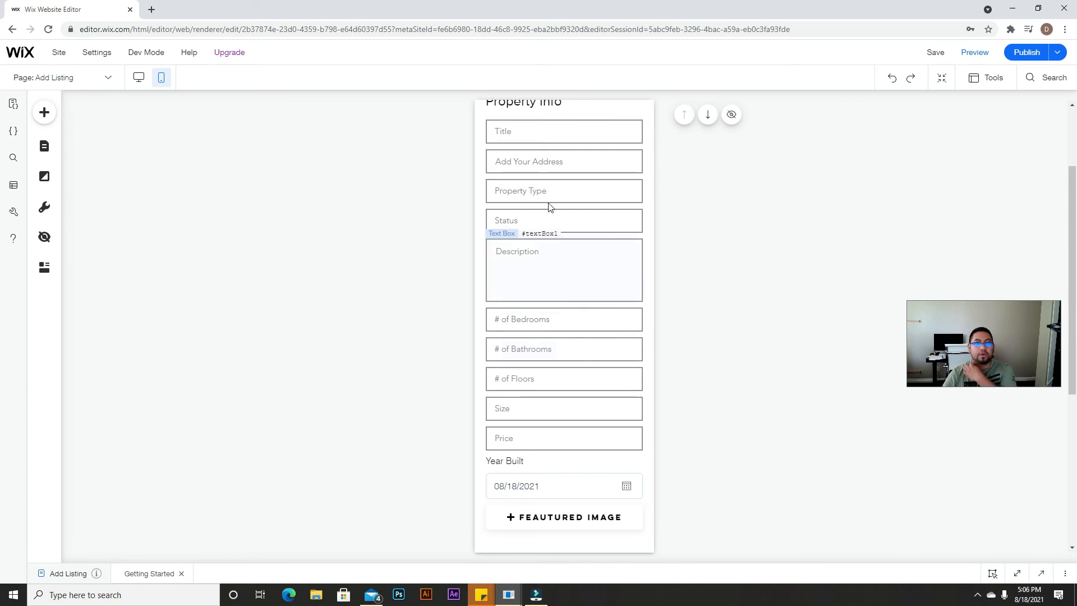
scroll(538, 224, up, 2)
scroll(540, 233, down, 6)
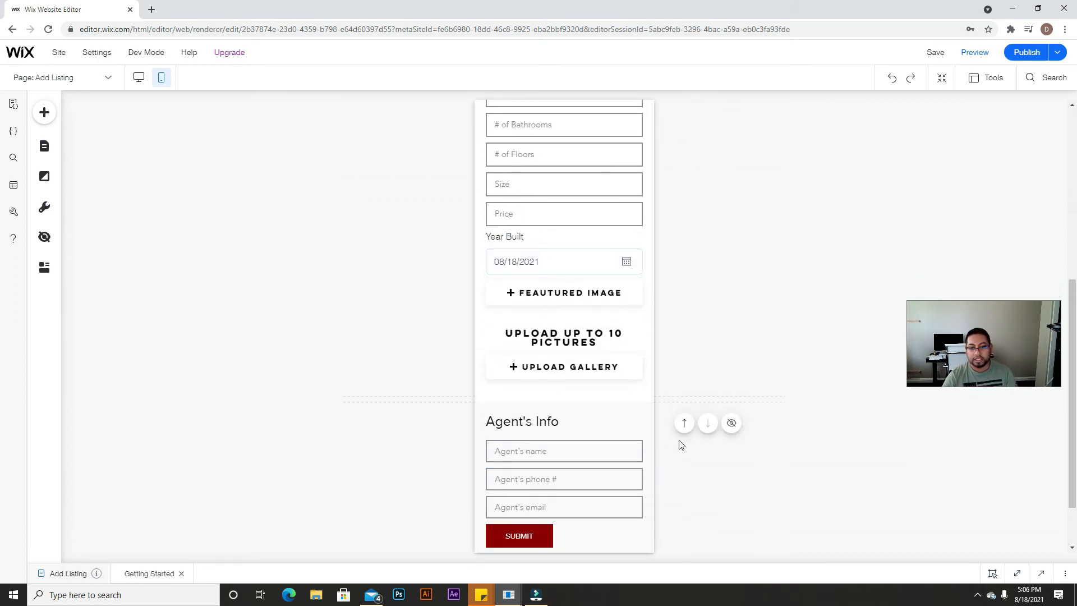
scroll(582, 279, up, 4)
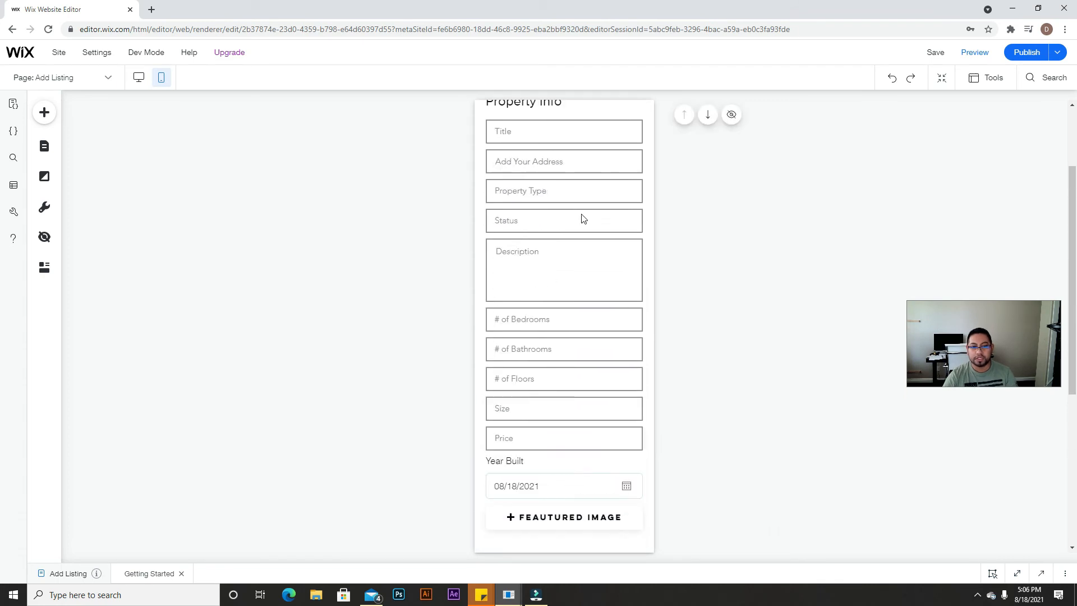
scroll(594, 225, up, 2)
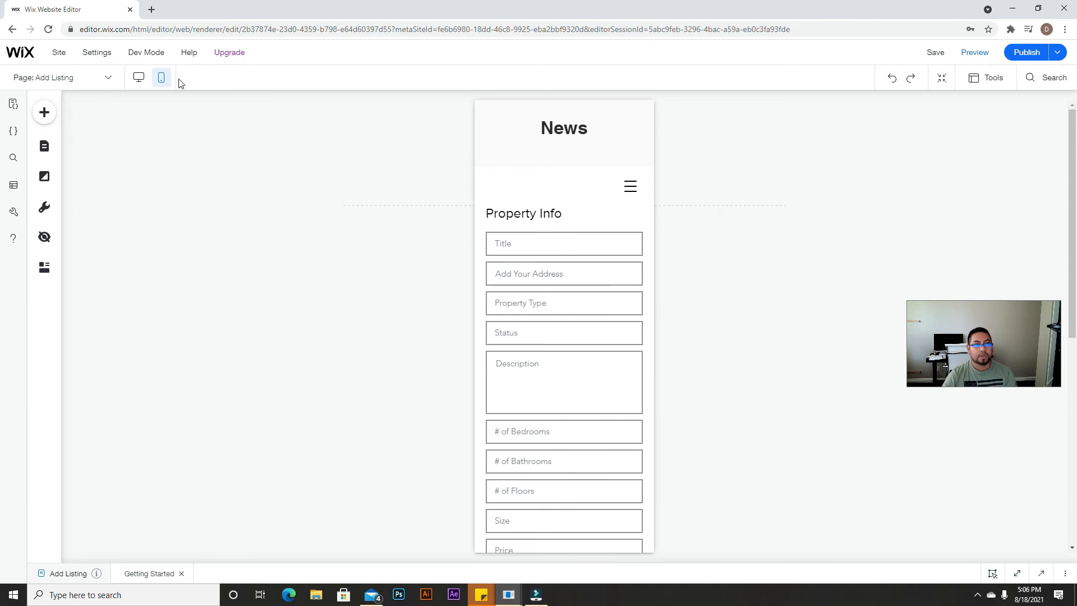
Step: Return to the desktop layout and mark the # of Bedrooms input as a required whole-number field
click(136, 78)
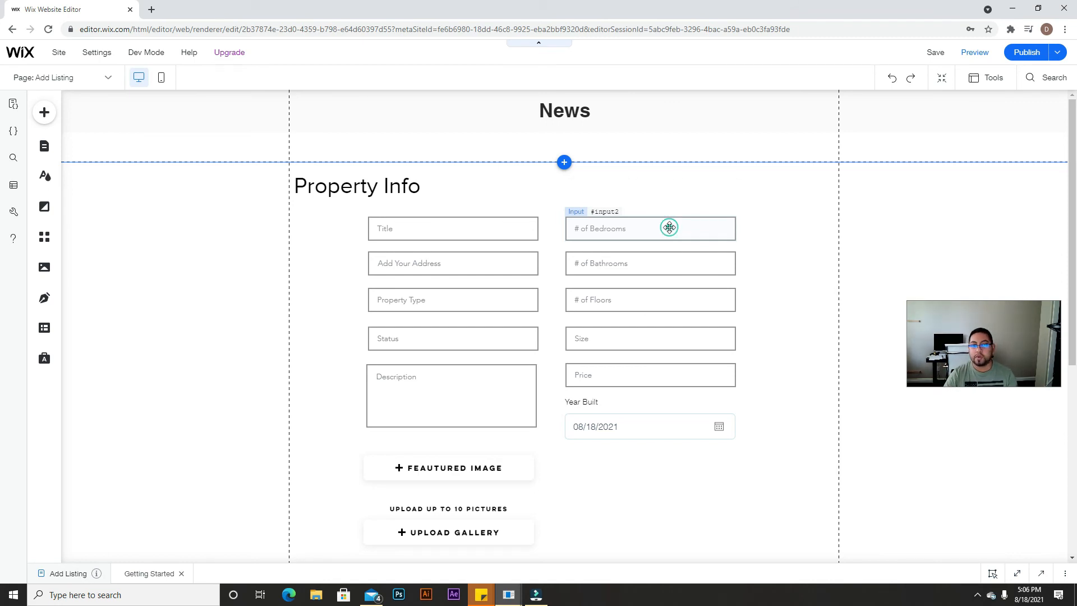
click(670, 229)
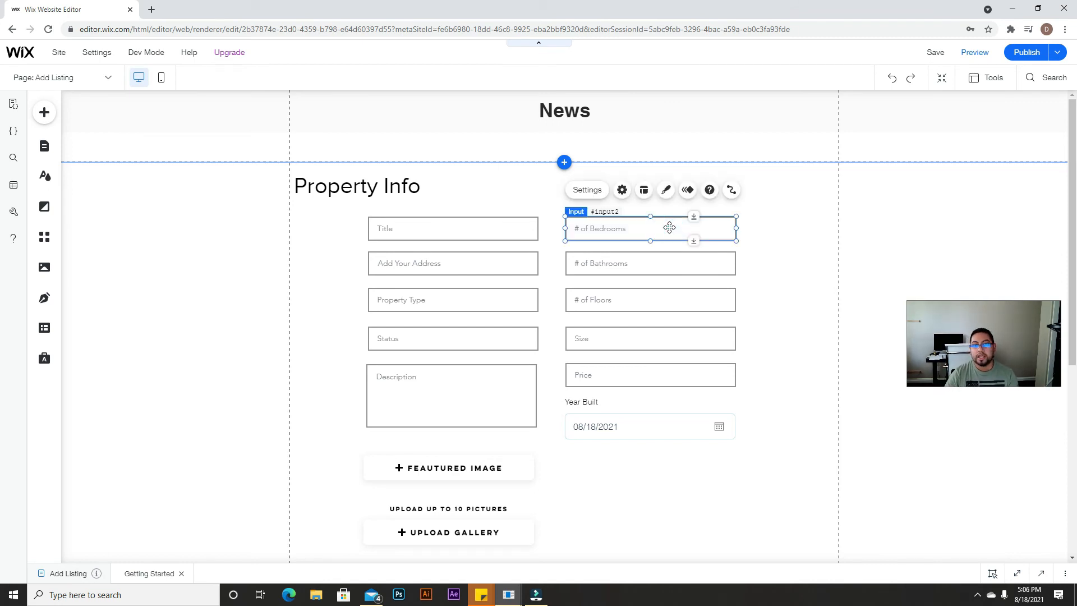
click(621, 190)
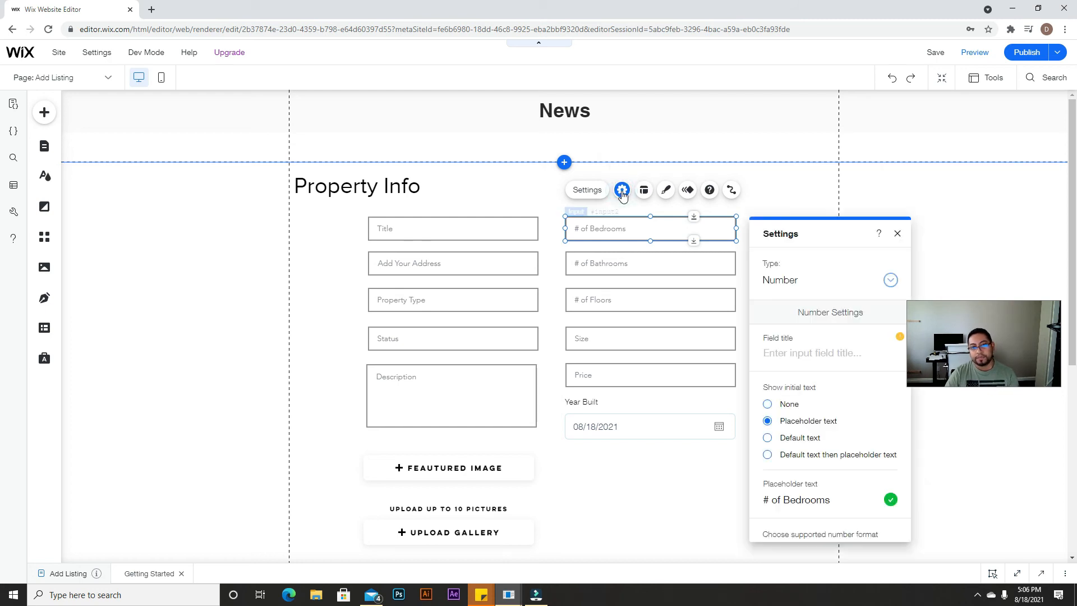
scroll(785, 462, down, 1)
scroll(789, 467, down, 3)
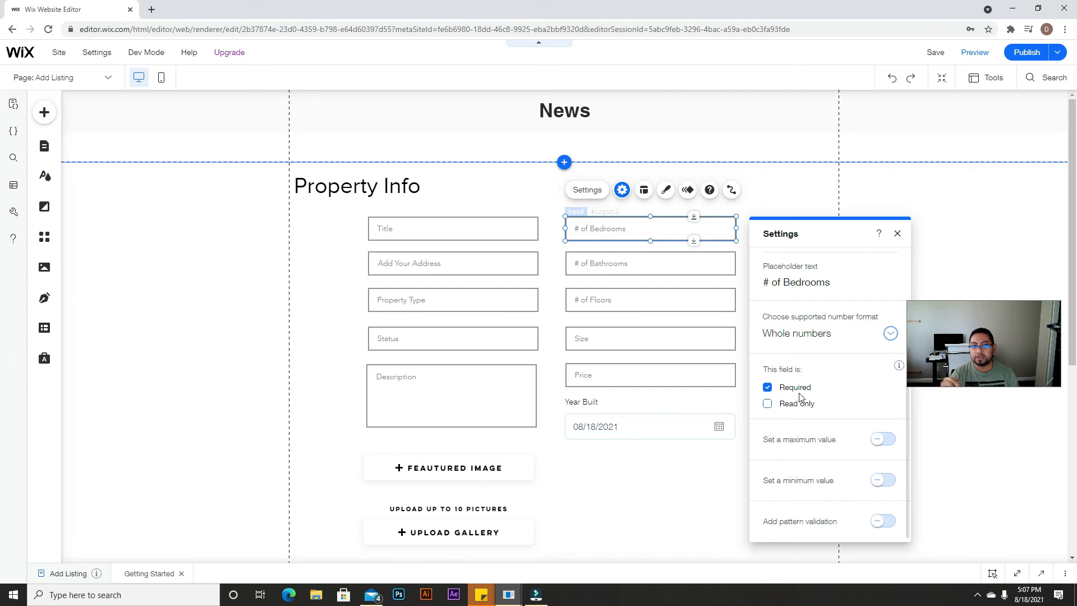
Step: Make the # of Bathrooms input required and leave # of Floors optional
click(767, 388)
click(667, 264)
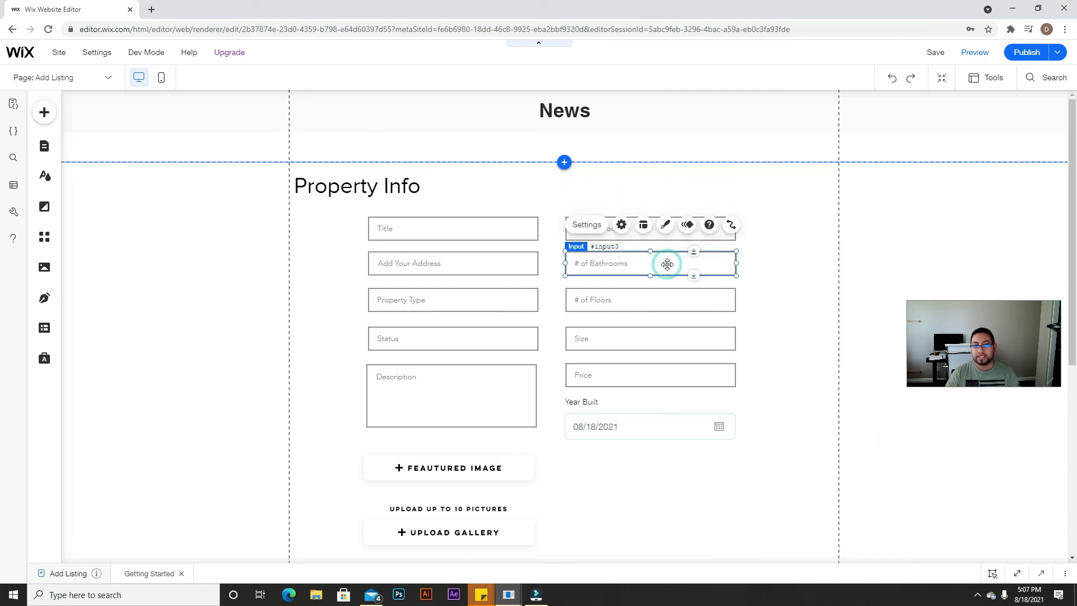
click(589, 225)
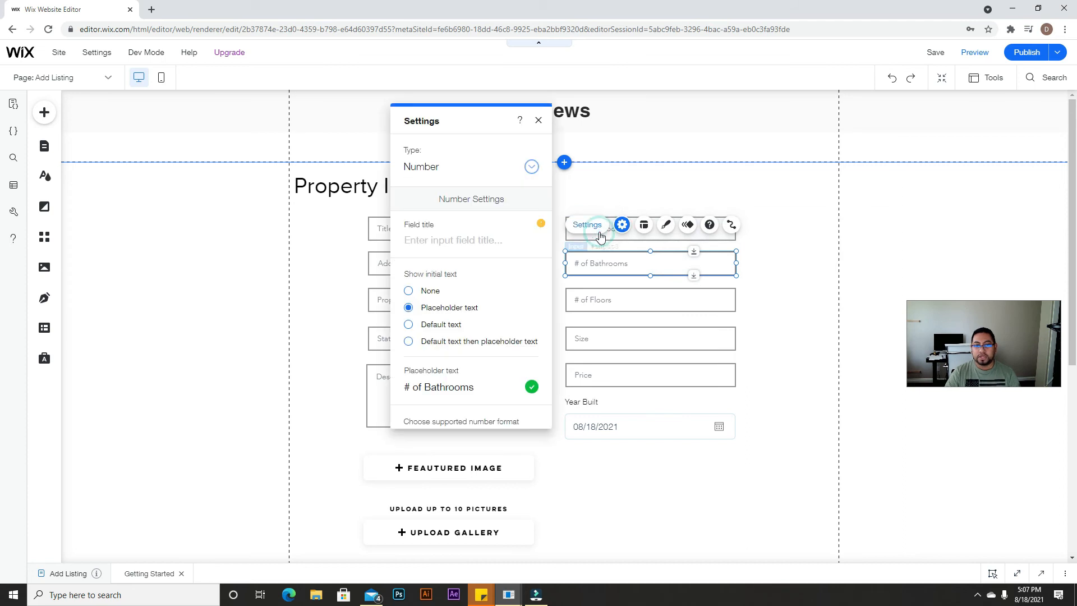
scroll(443, 347, down, 4)
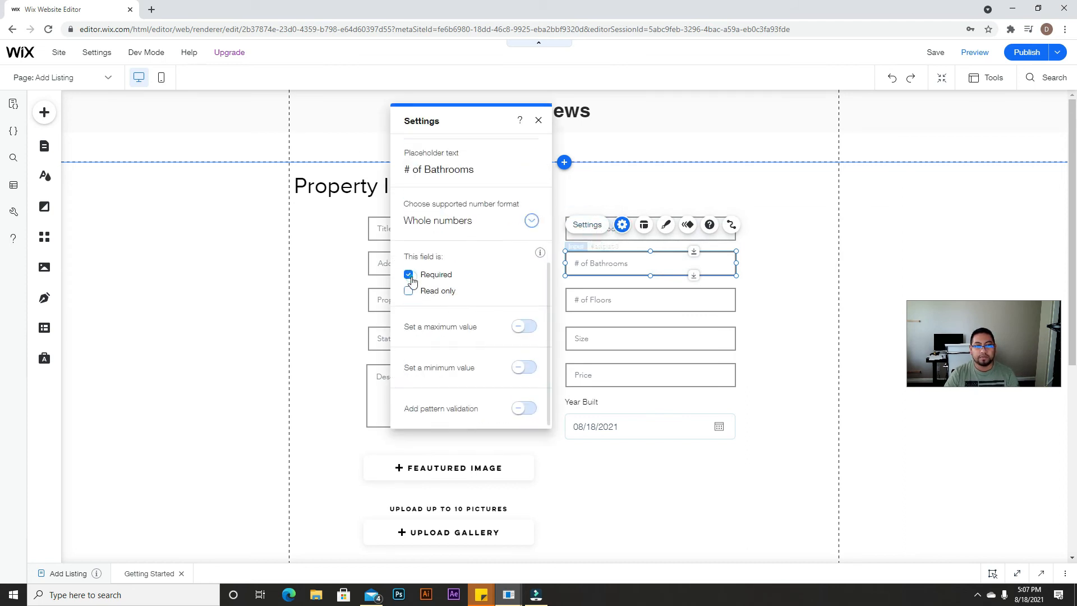
click(619, 308)
click(587, 260)
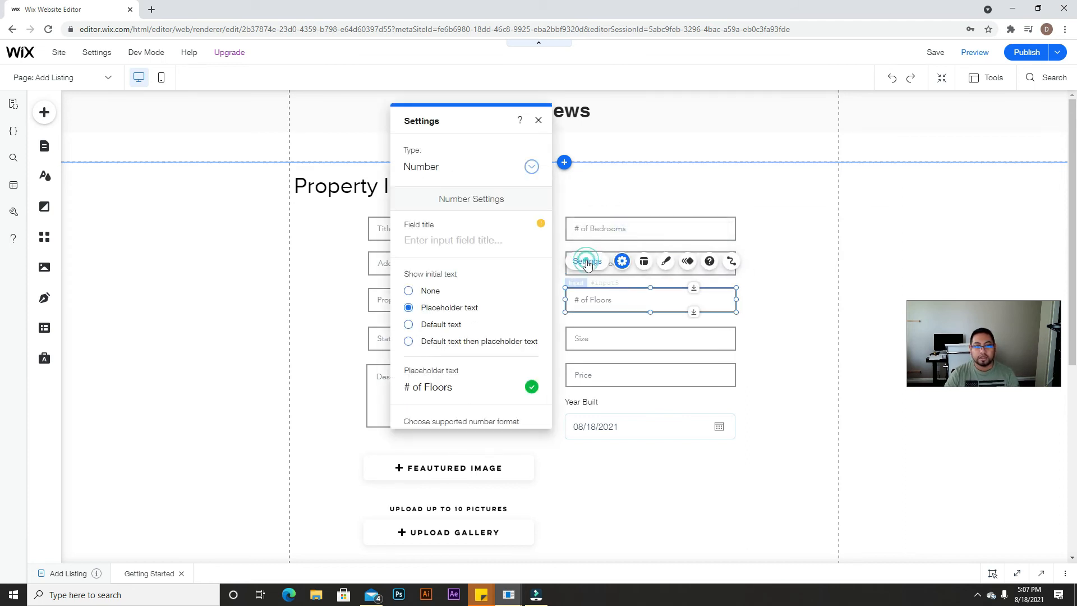
scroll(476, 329, down, 3)
click(408, 324)
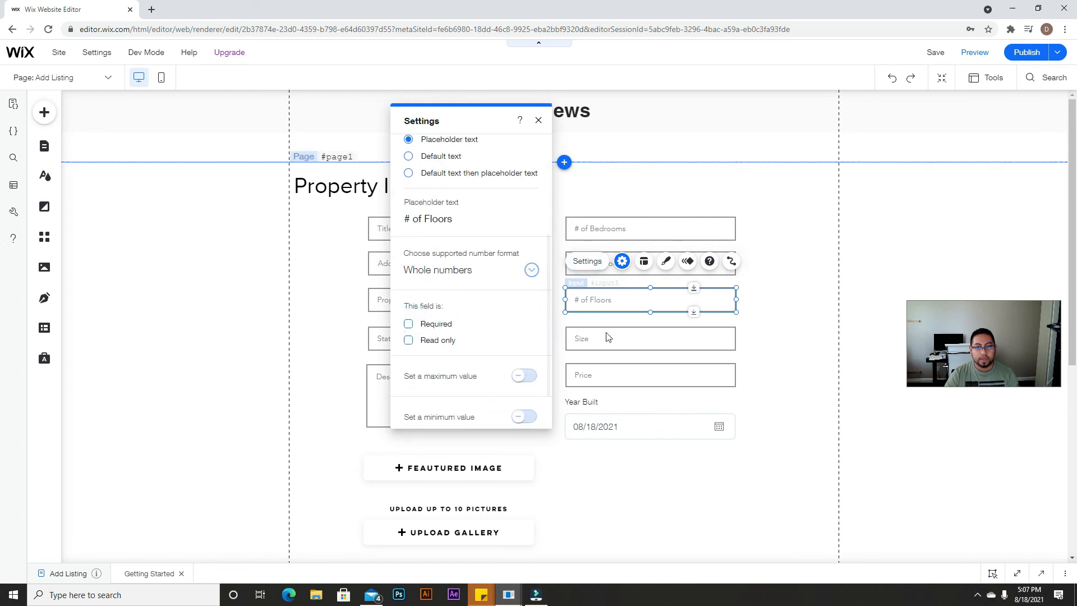
Step: Mark the Size and Price inputs as required fields
click(606, 333)
click(586, 300)
scroll(426, 314, down, 3)
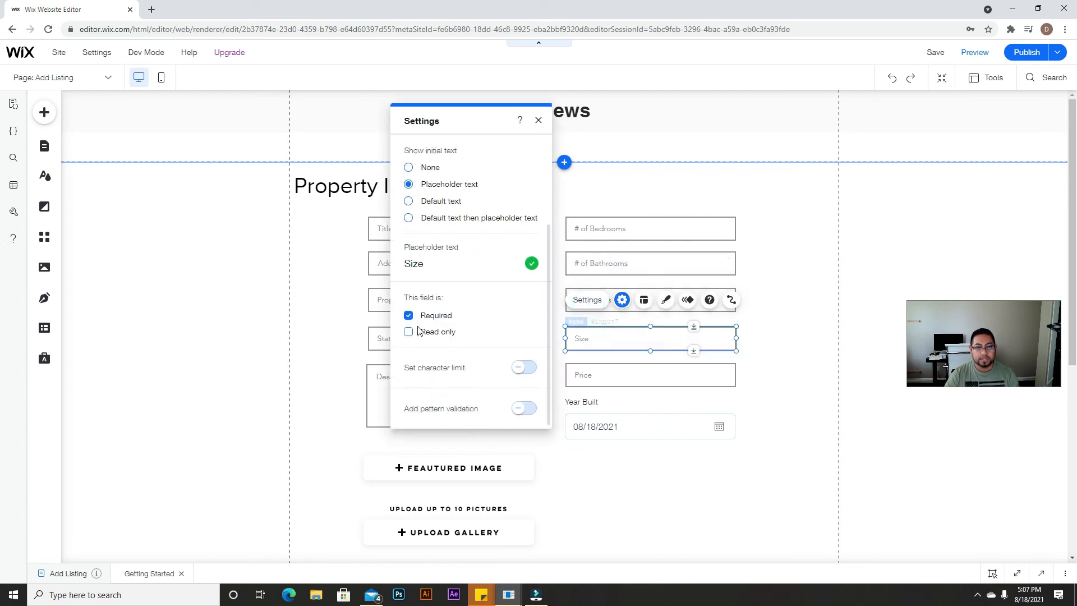
click(408, 316)
click(601, 375)
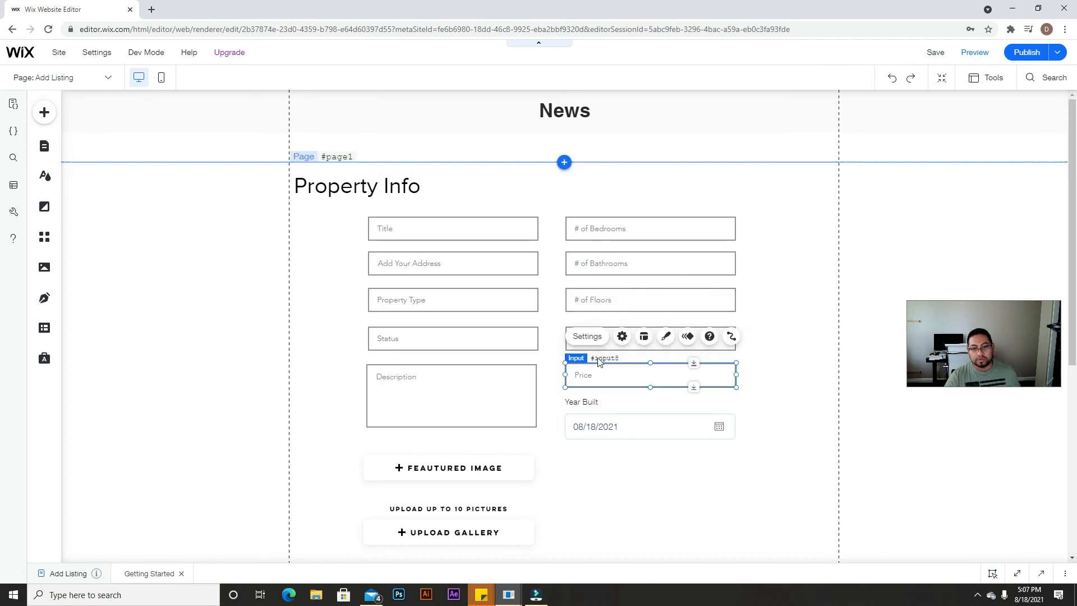
click(596, 339)
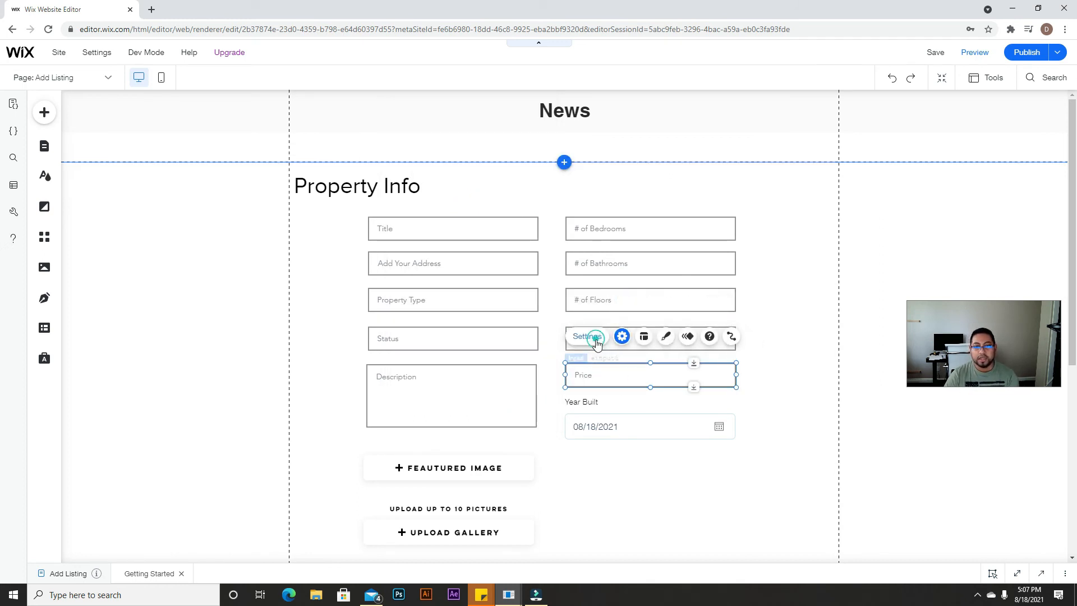
scroll(538, 343, down, 3)
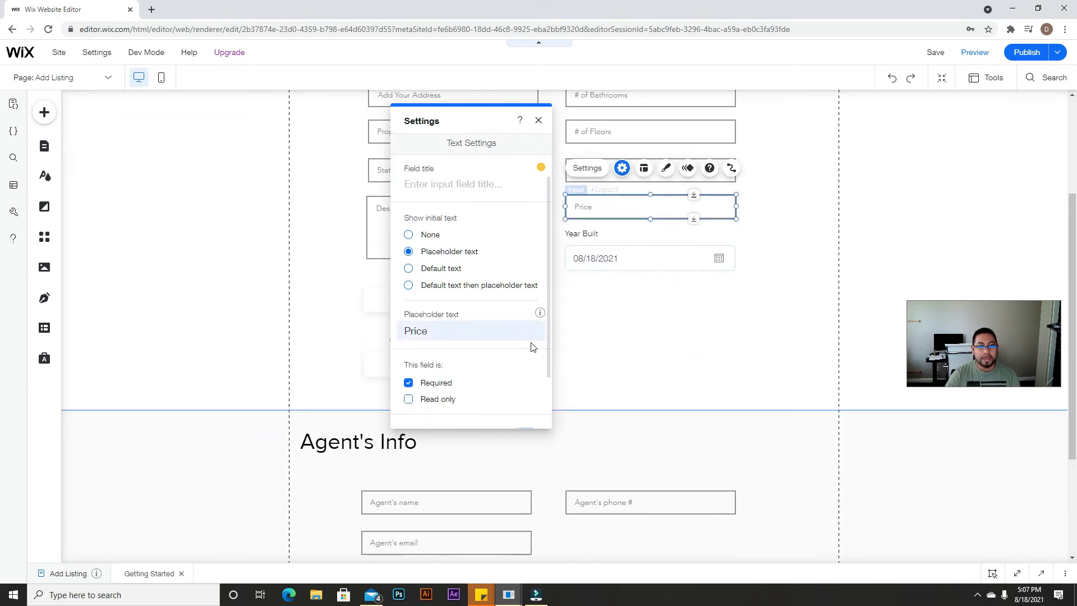
click(572, 336)
scroll(561, 343, up, 2)
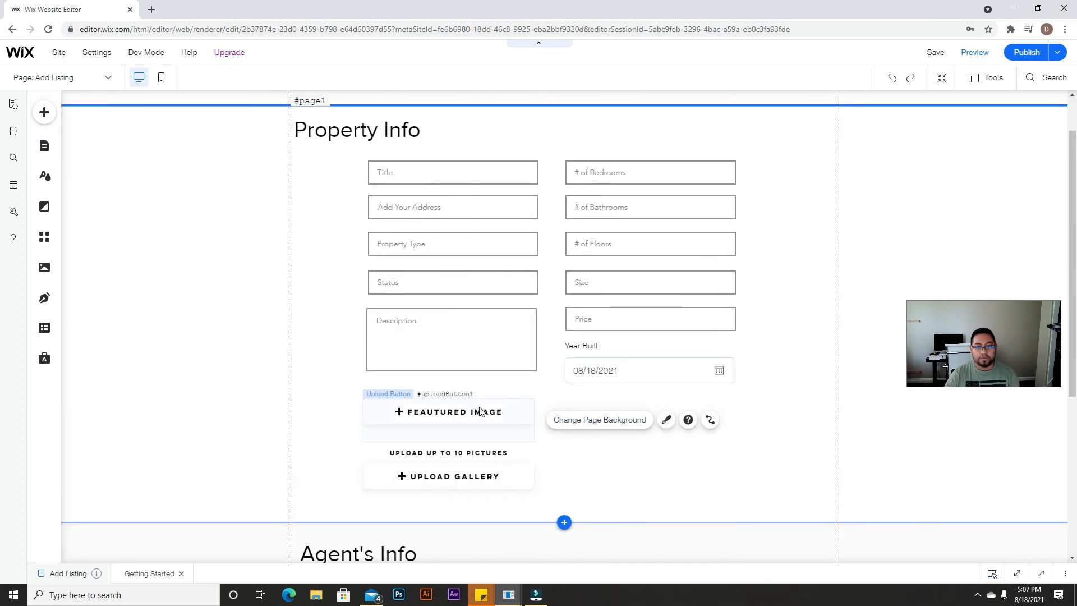
Step: Tick Required in the Featured Image upload button's settings
click(479, 411)
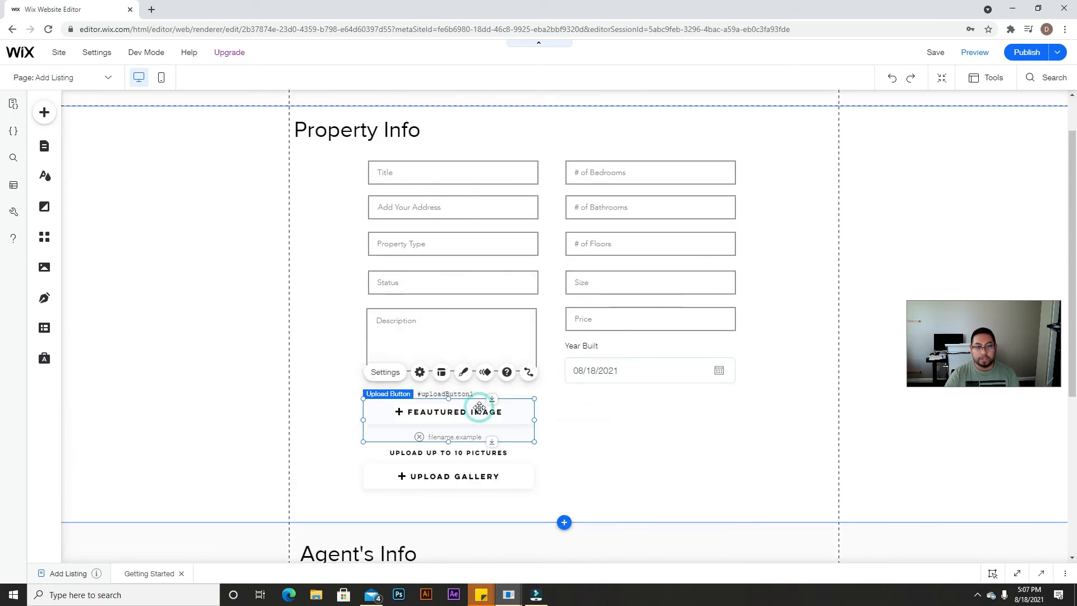
click(420, 372)
scroll(276, 397, down, 3)
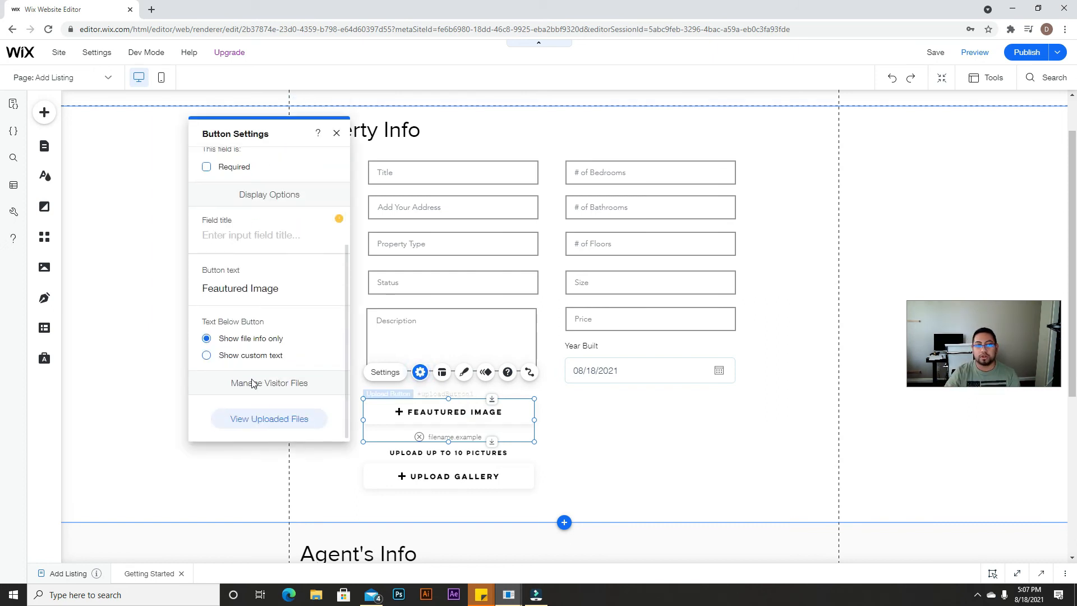
scroll(254, 366, up, 2)
click(206, 222)
click(577, 471)
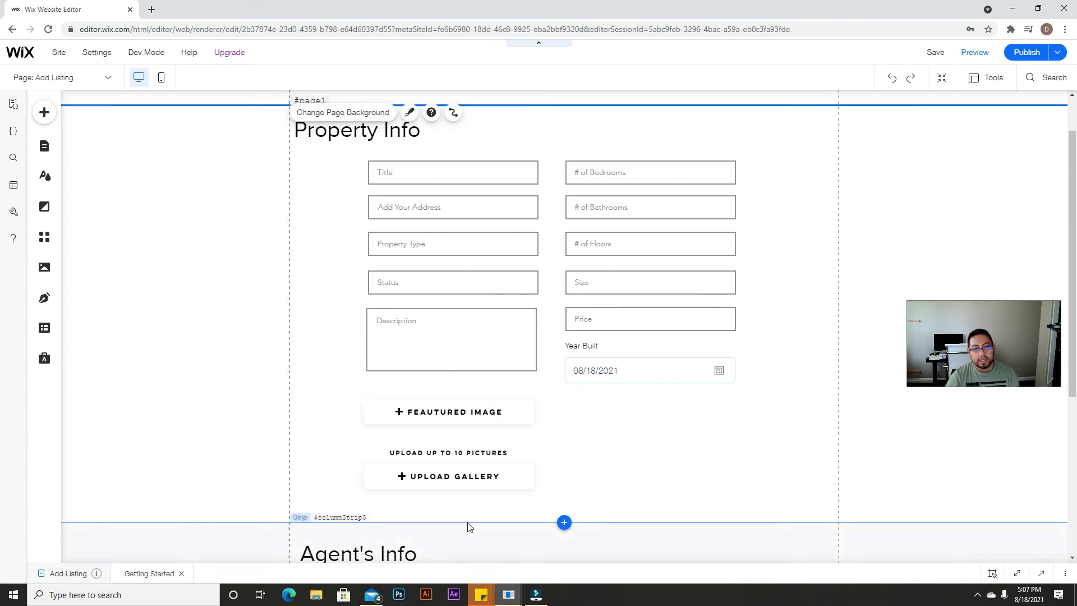
Step: Open the Upload Gallery upload button's settings for review
click(457, 476)
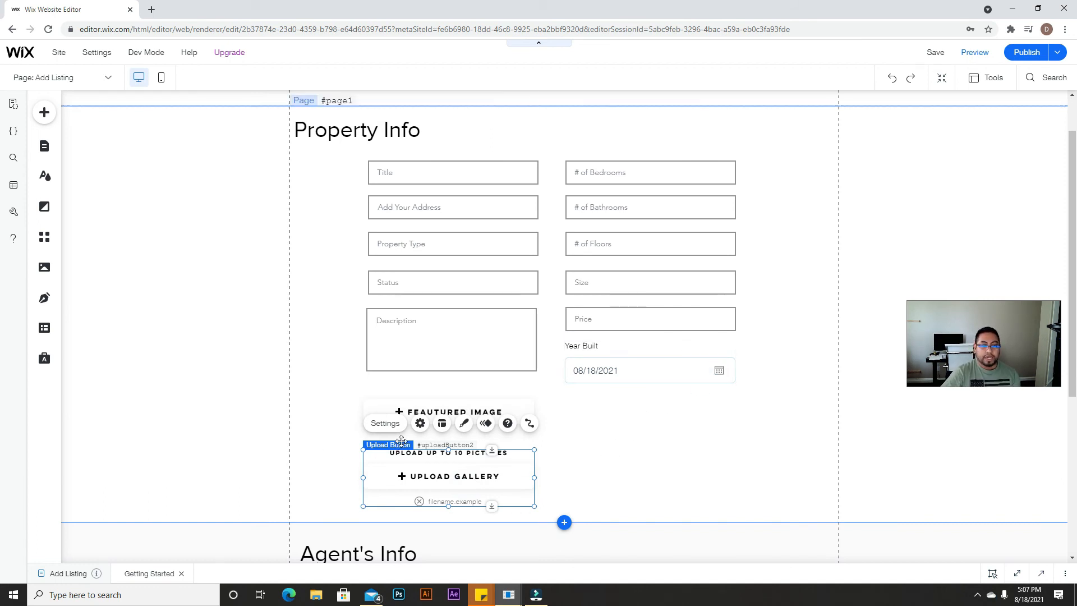
click(420, 423)
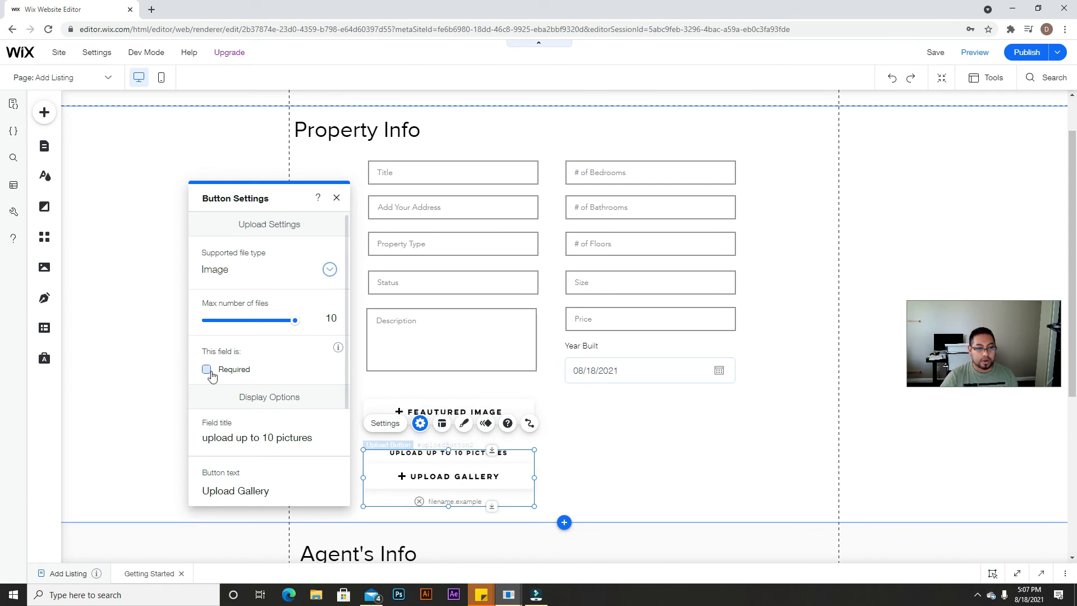
click(667, 371)
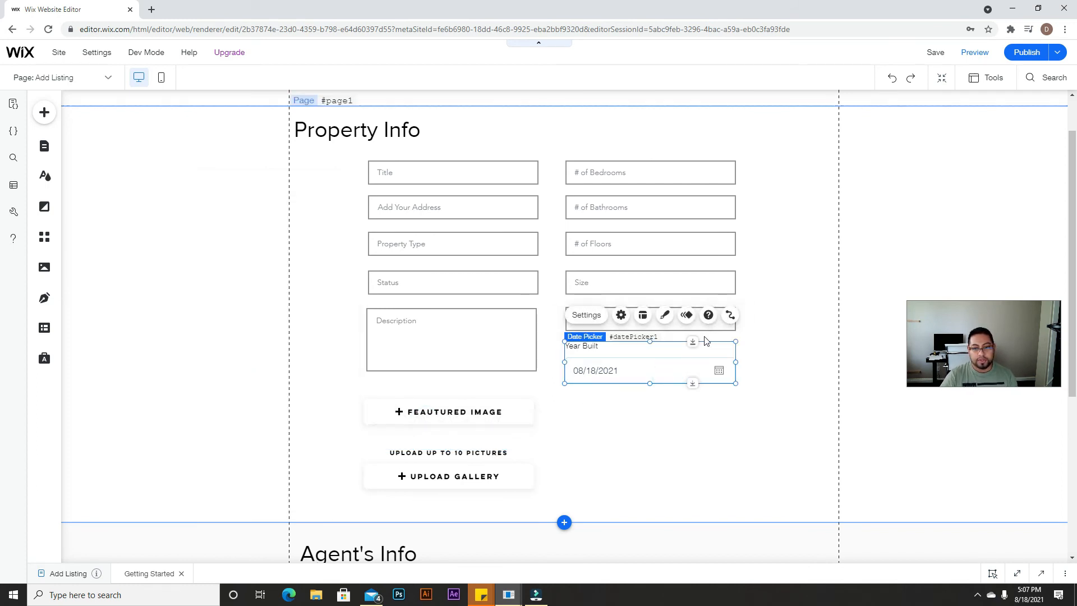
Step: Review the settings of the Year Built date picker and the Description text box
click(620, 315)
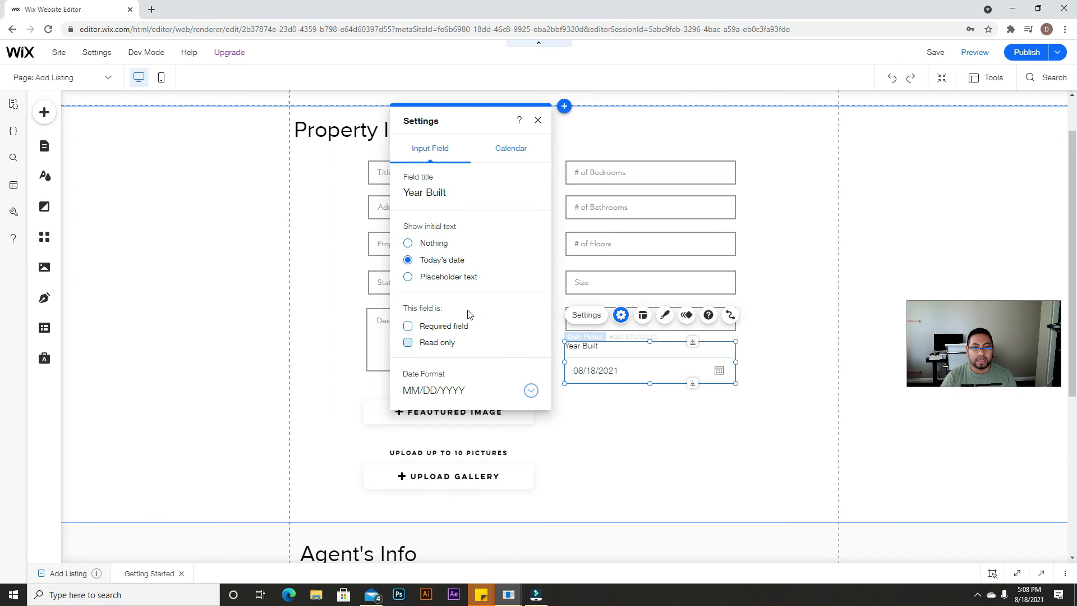
click(603, 421)
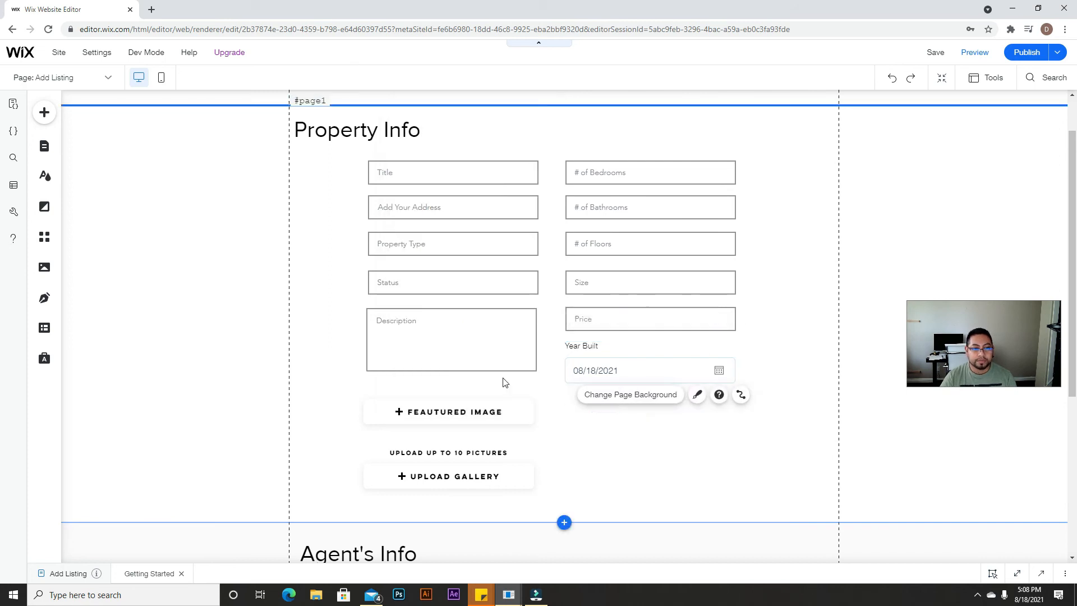
click(479, 350)
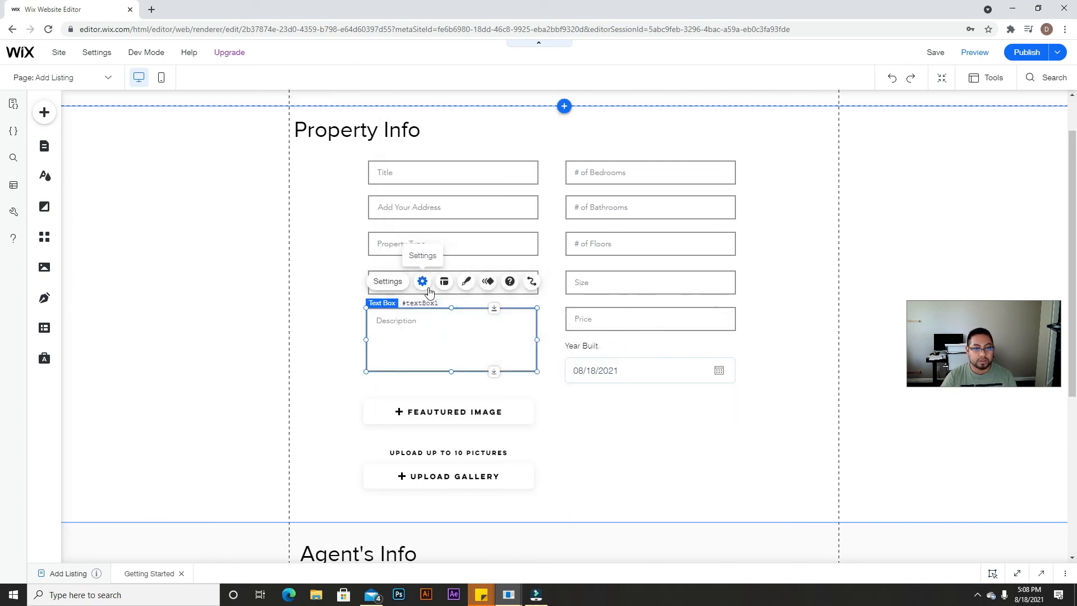
click(422, 281)
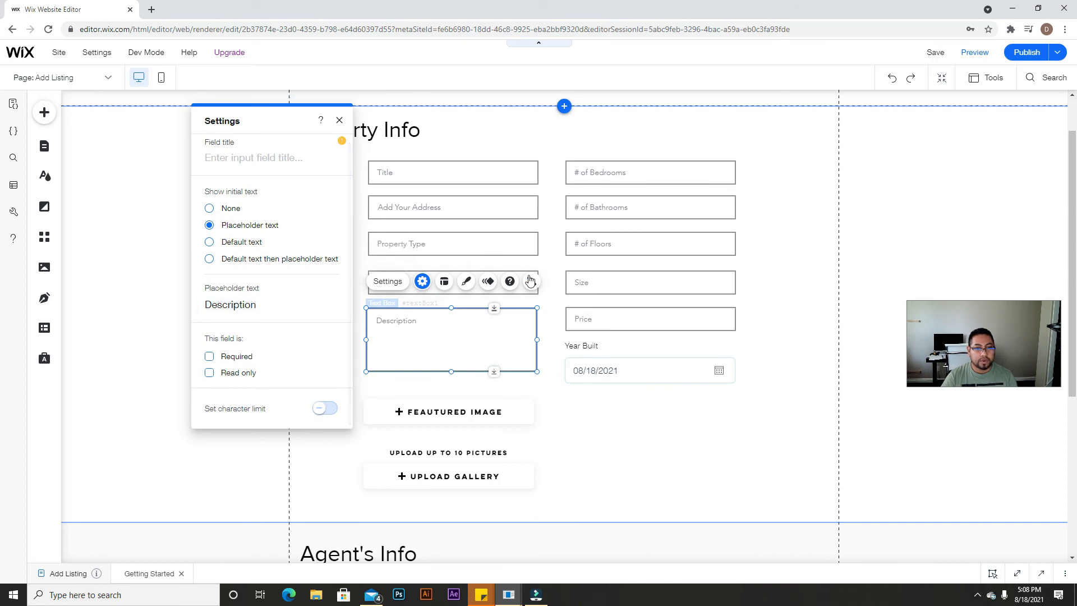
click(553, 279)
Step: Make the Status input required and review the Property Type input's settings
click(516, 280)
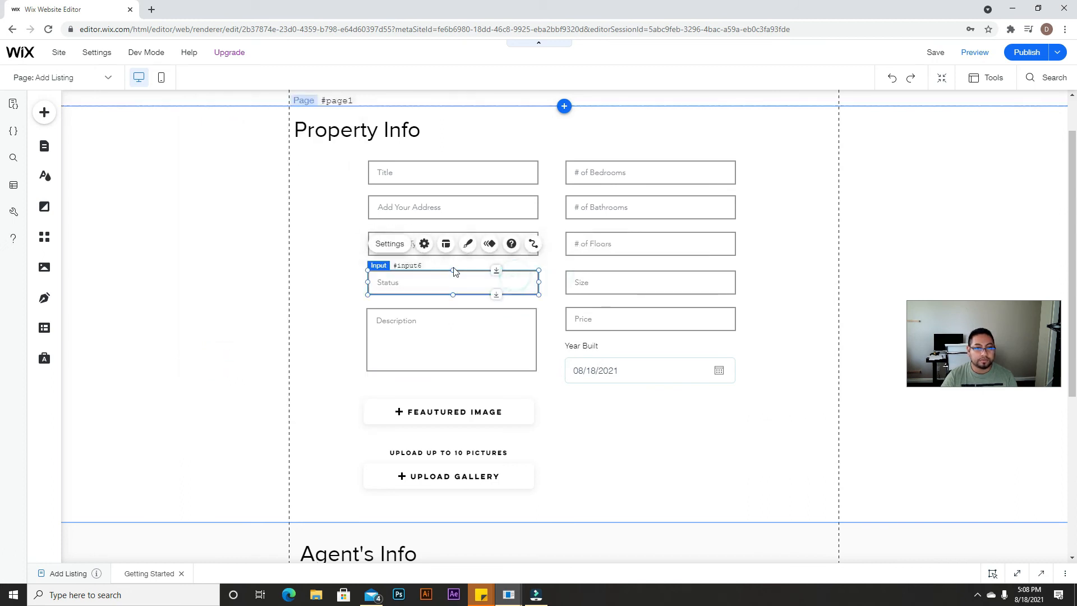
click(425, 244)
scroll(236, 311, down, 2)
click(235, 316)
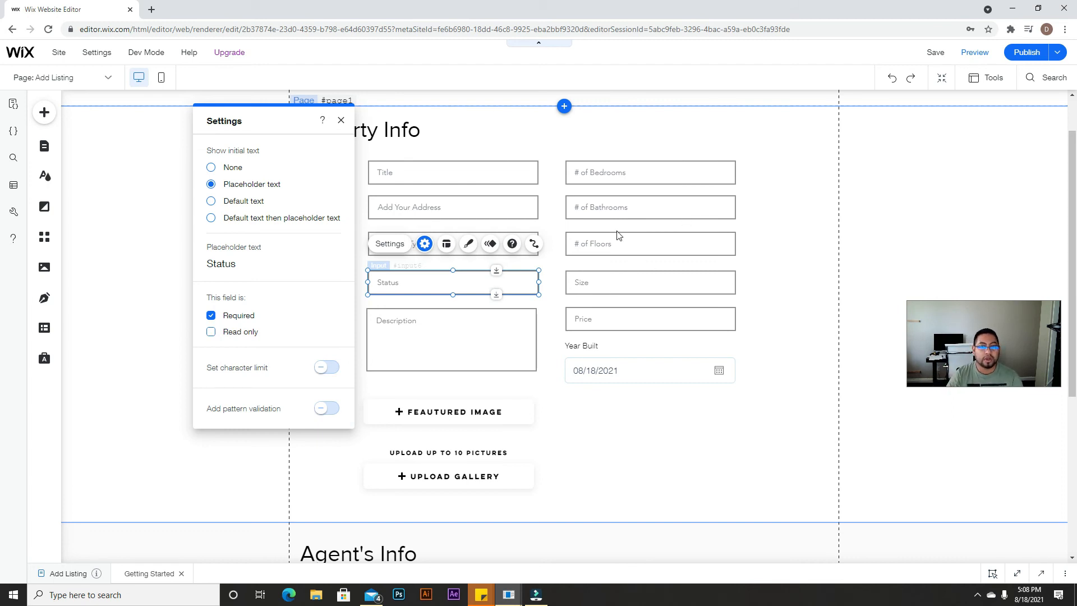
click(551, 247)
click(490, 249)
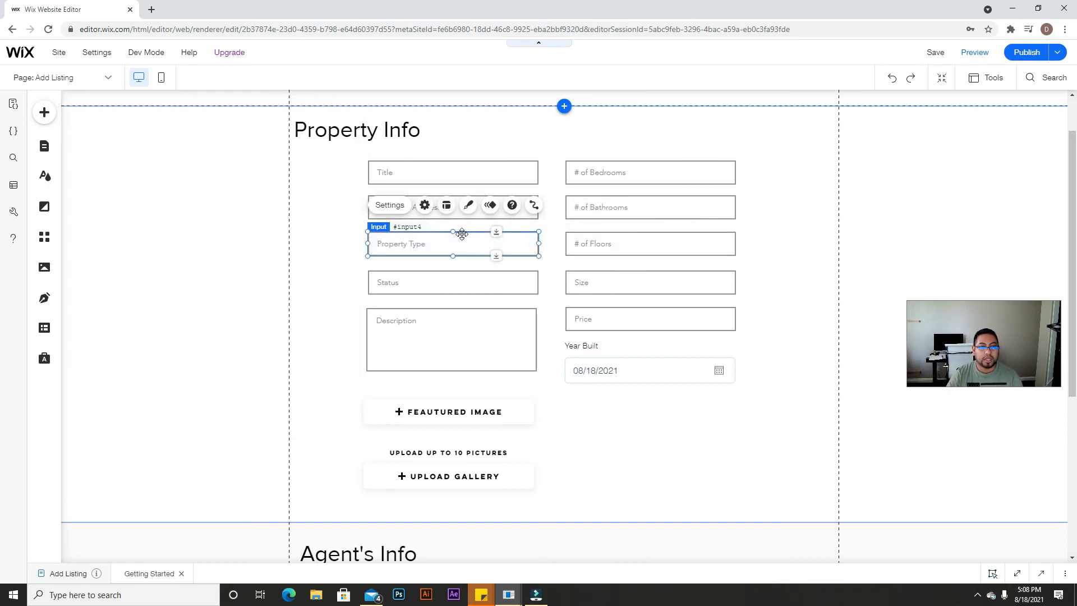
click(424, 205)
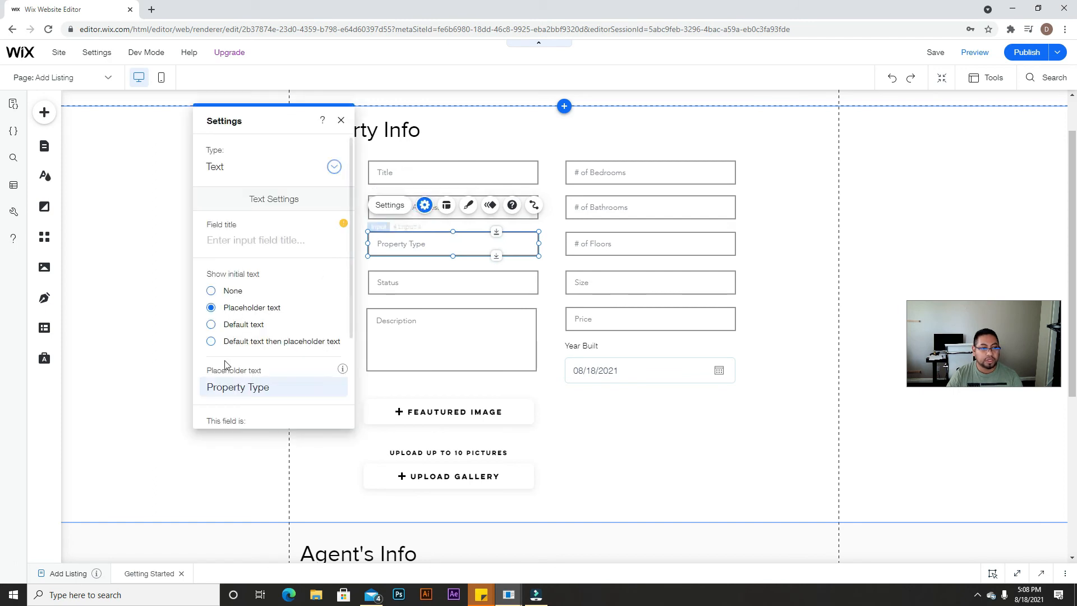
scroll(262, 317, down, 2)
click(541, 236)
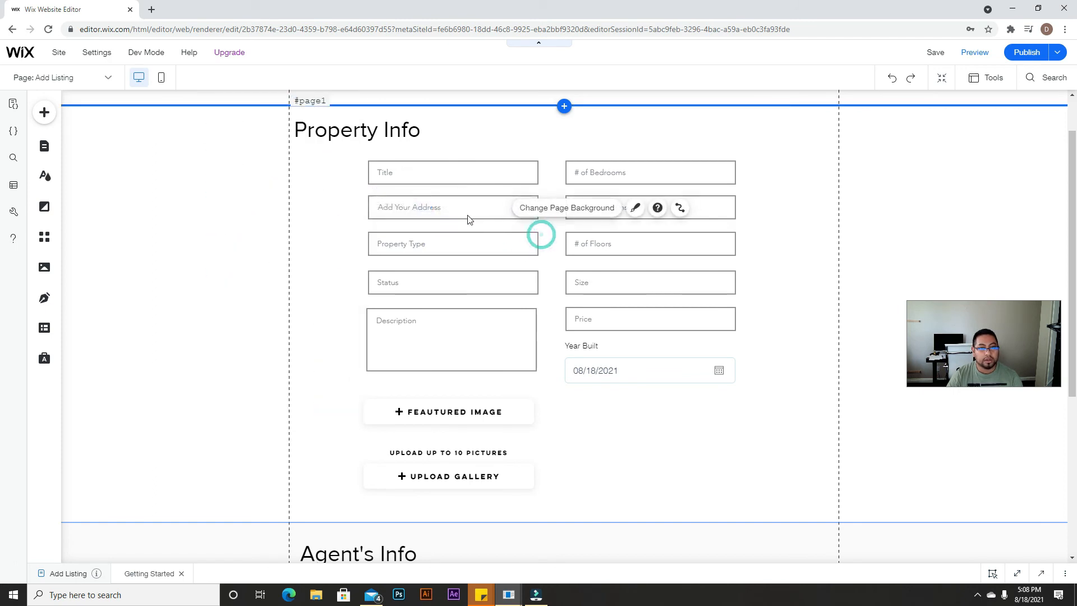
Step: Tick Required in the Address input's settings
click(464, 211)
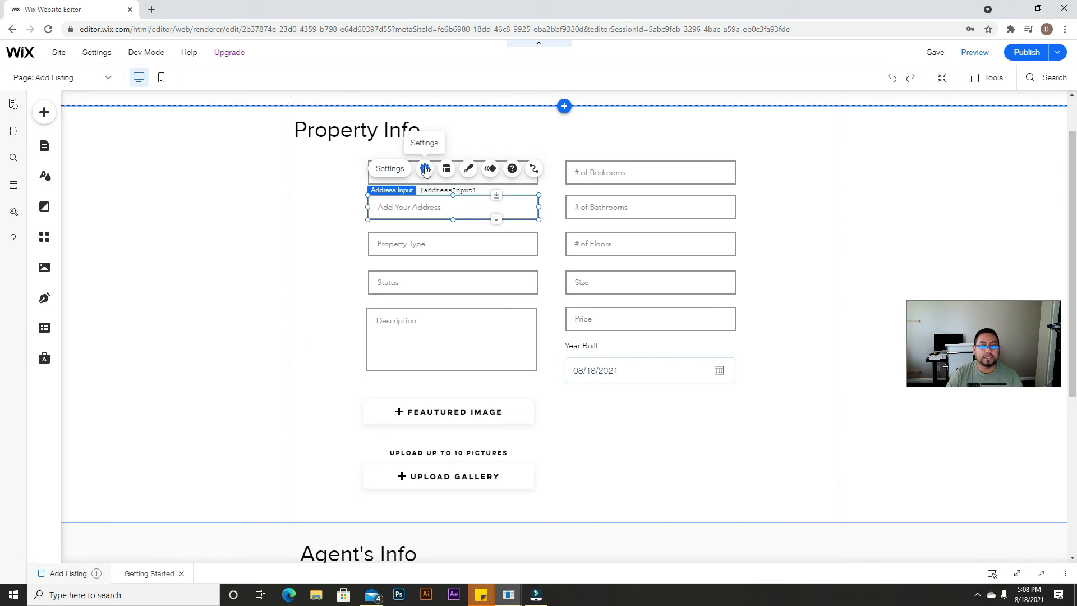
click(424, 168)
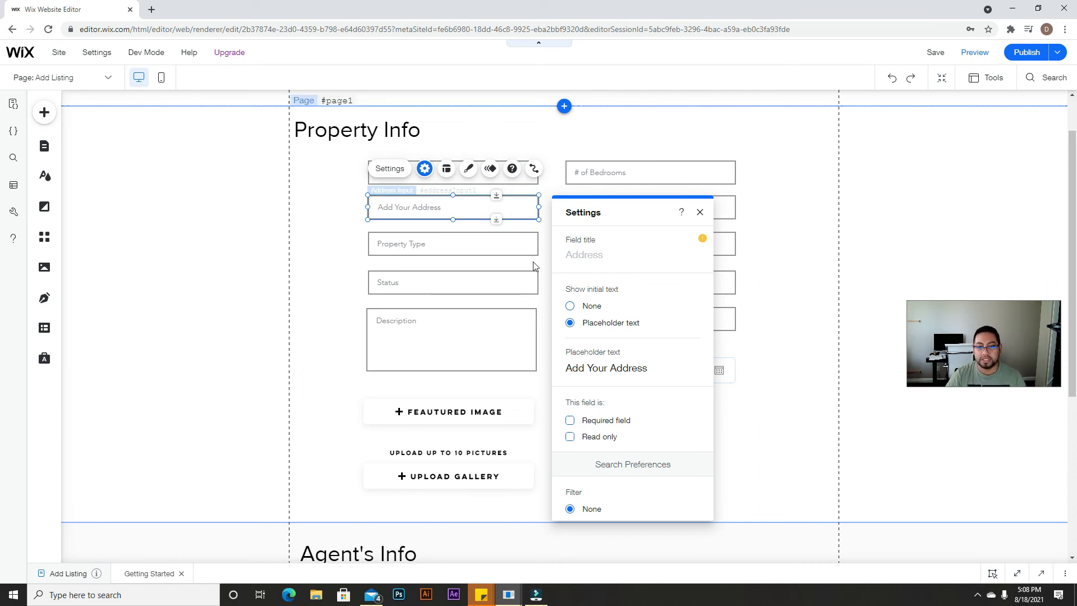
scroll(611, 457, down, 1)
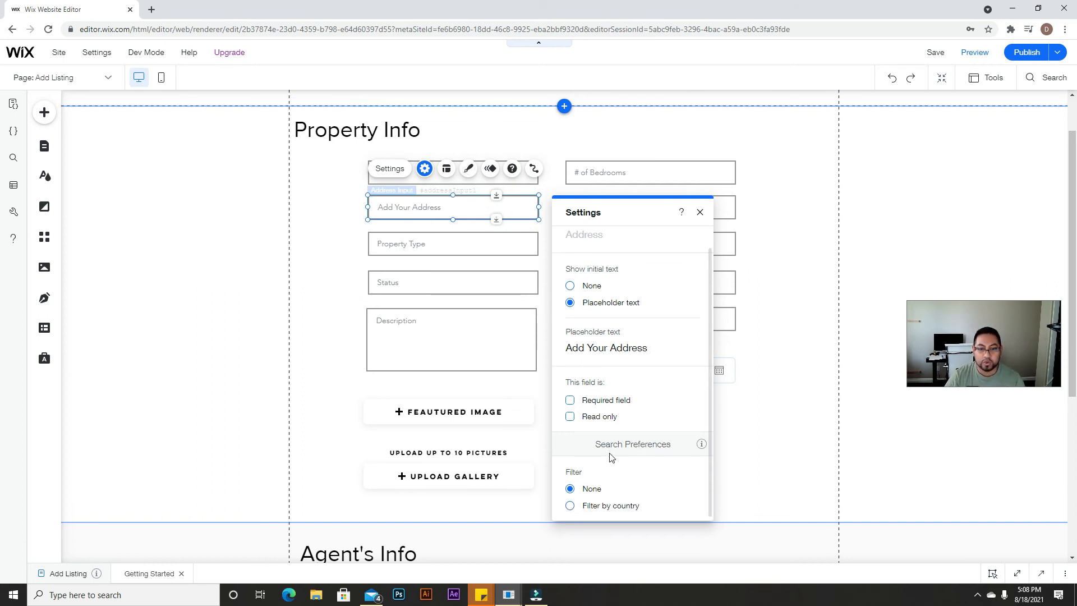
click(570, 400)
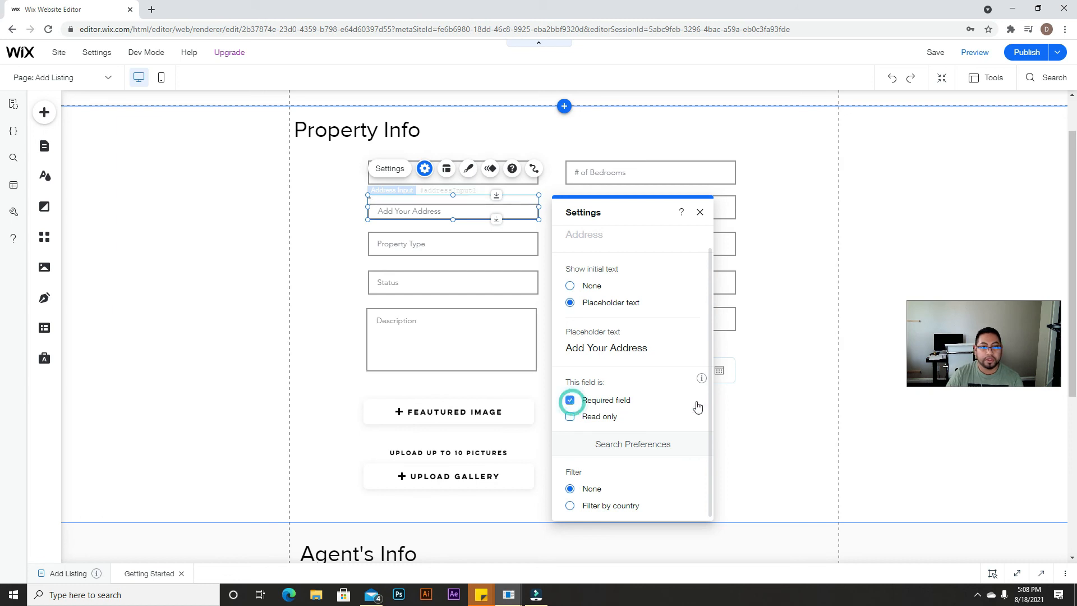
click(769, 204)
Step: Check that the Title input is marked Required
click(449, 171)
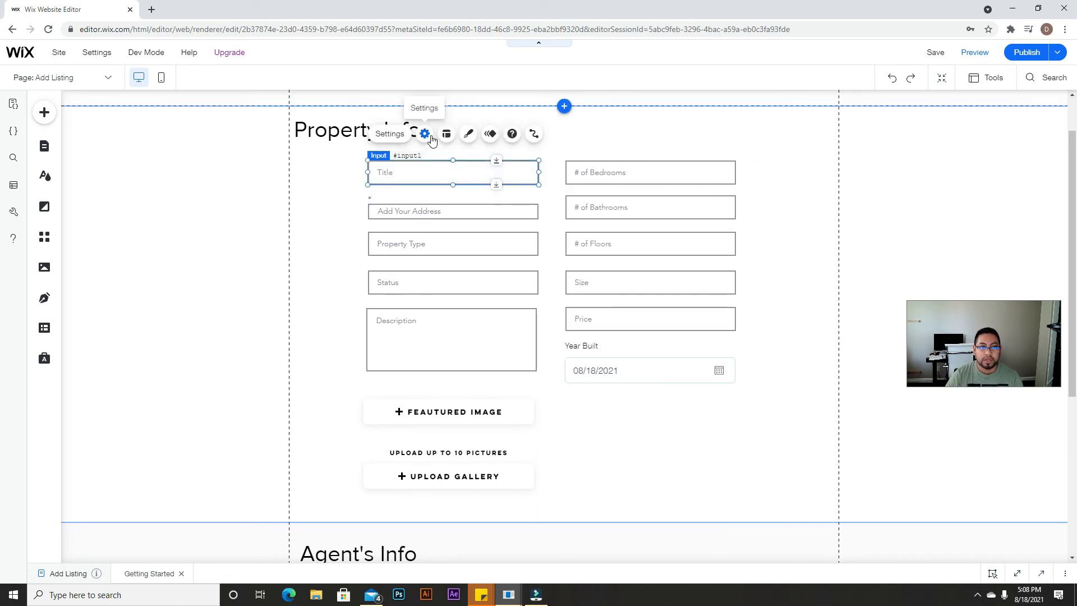
click(425, 134)
scroll(583, 359, down, 2)
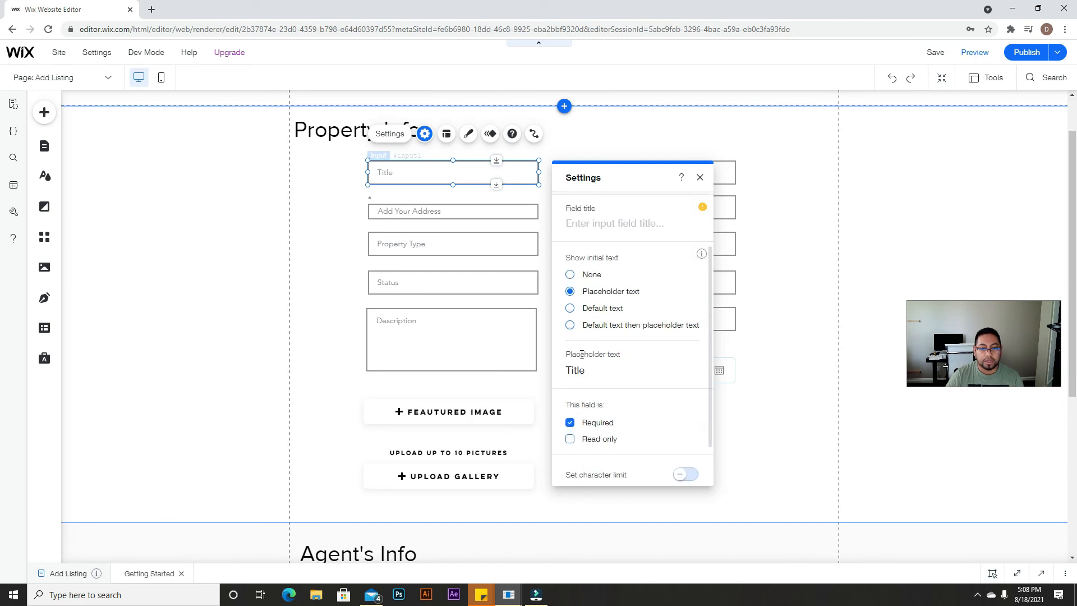
click(783, 447)
scroll(783, 447, down, 4)
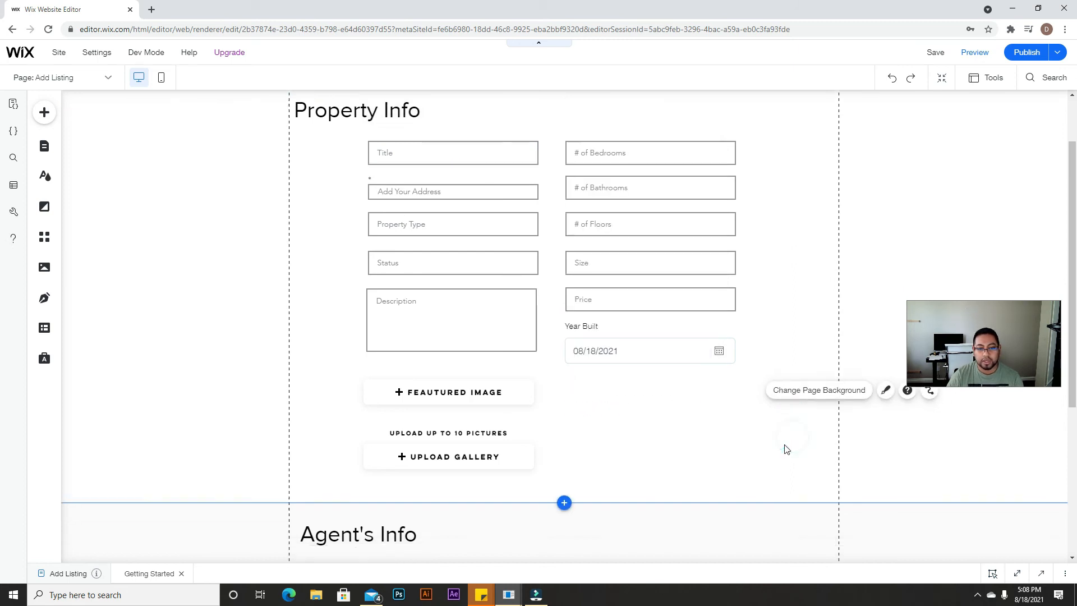
click(433, 387)
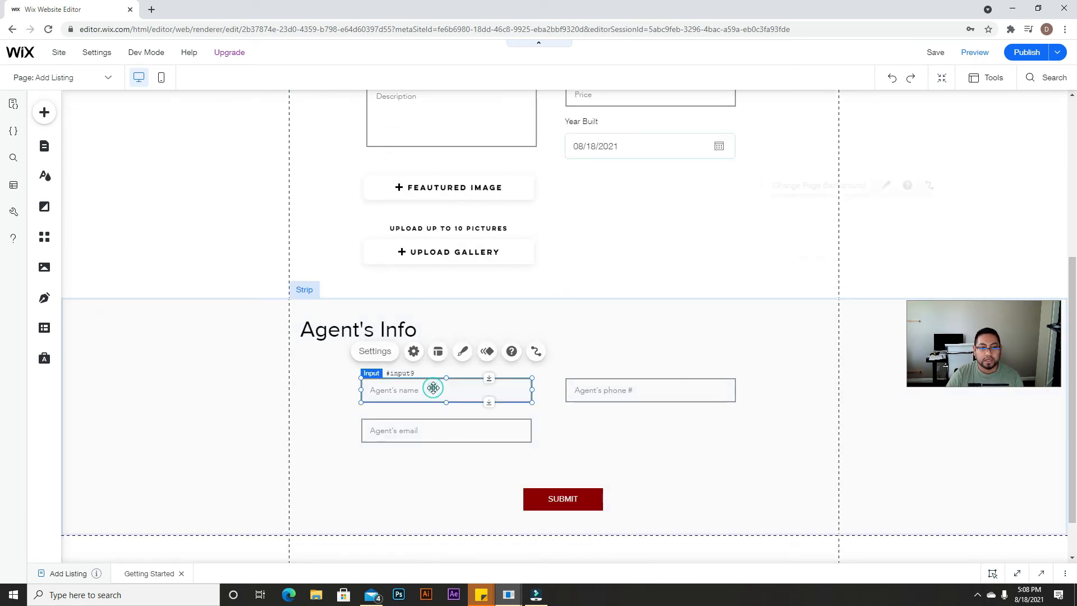
click(417, 352)
scroll(271, 378, down, 3)
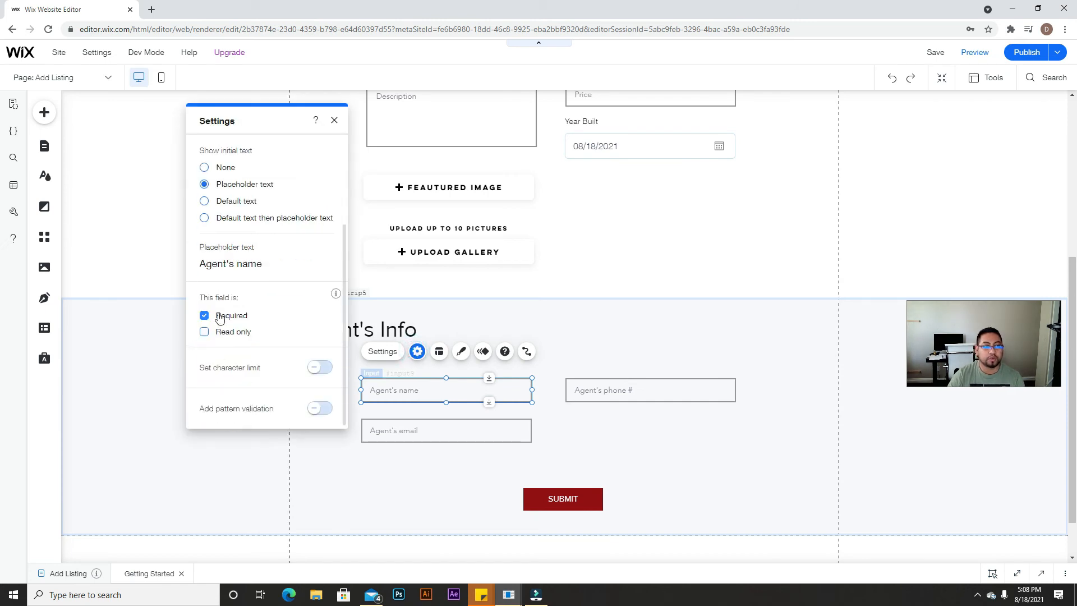
click(657, 384)
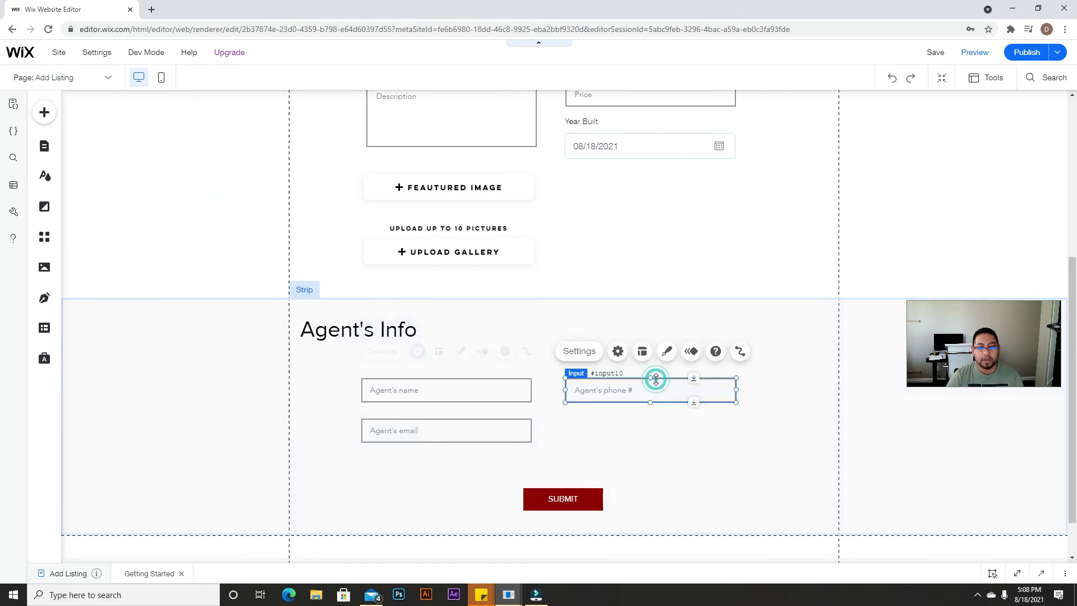
click(621, 351)
scroll(477, 337, down, 2)
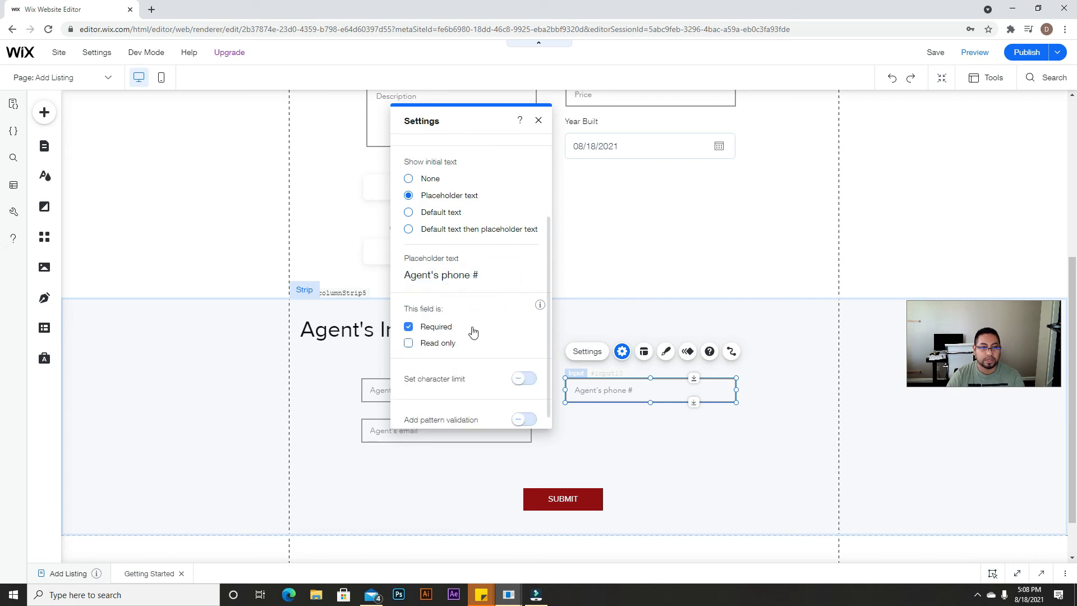
click(673, 441)
click(488, 441)
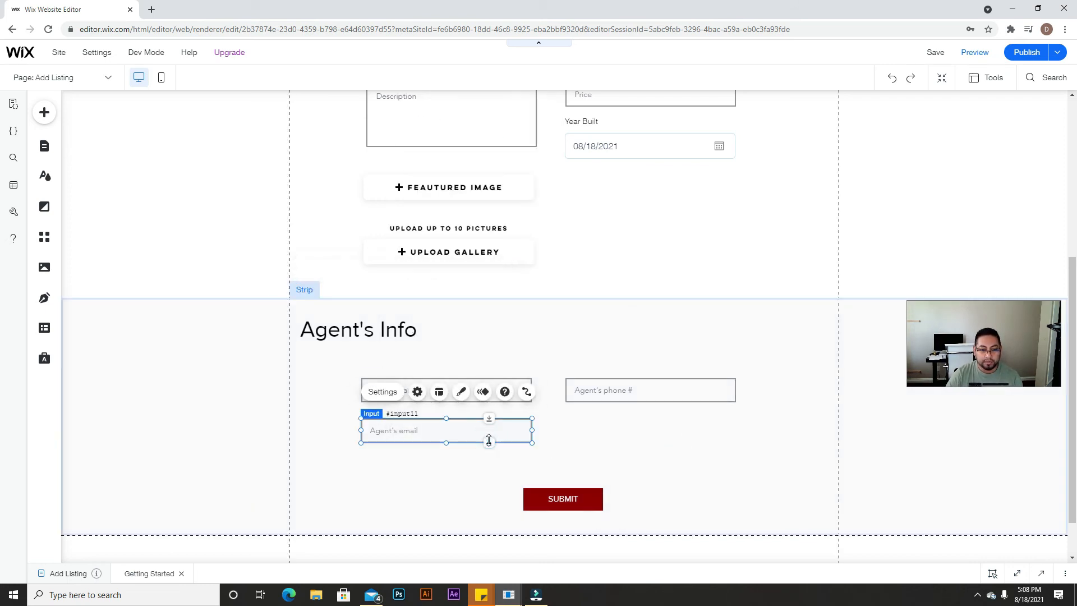
scroll(653, 456, up, 5)
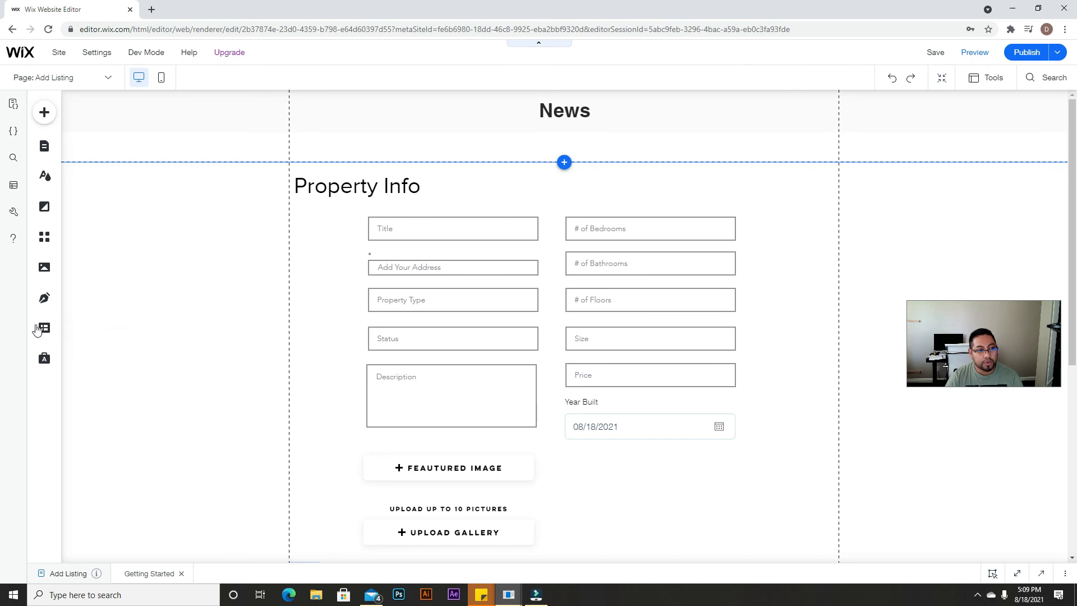
Step: Add a Form Dataset from Content Elements and drag it to the margin beside Property Info
click(46, 329)
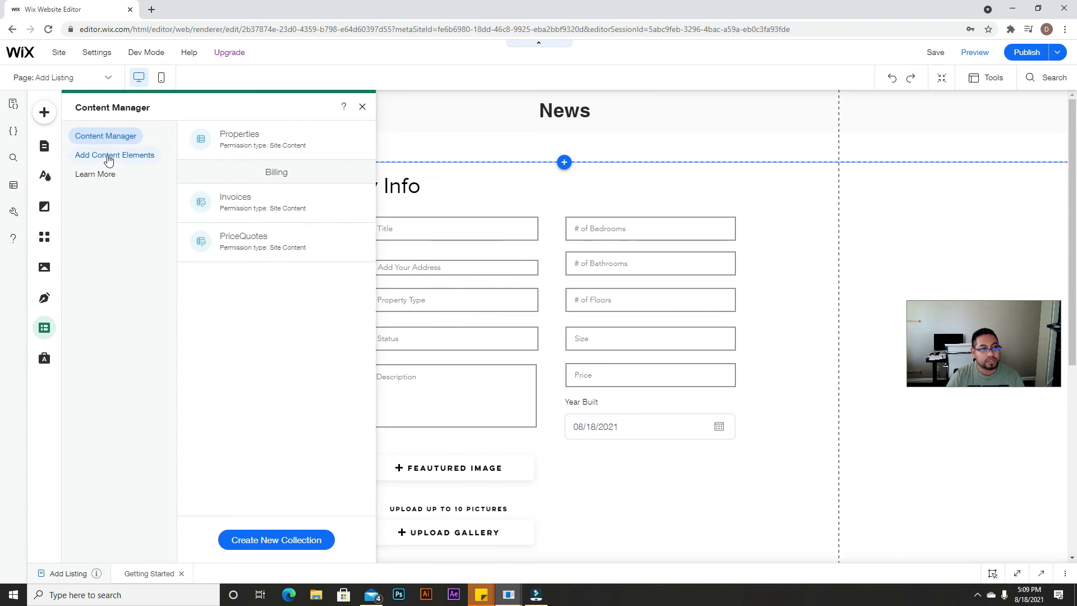
click(110, 160)
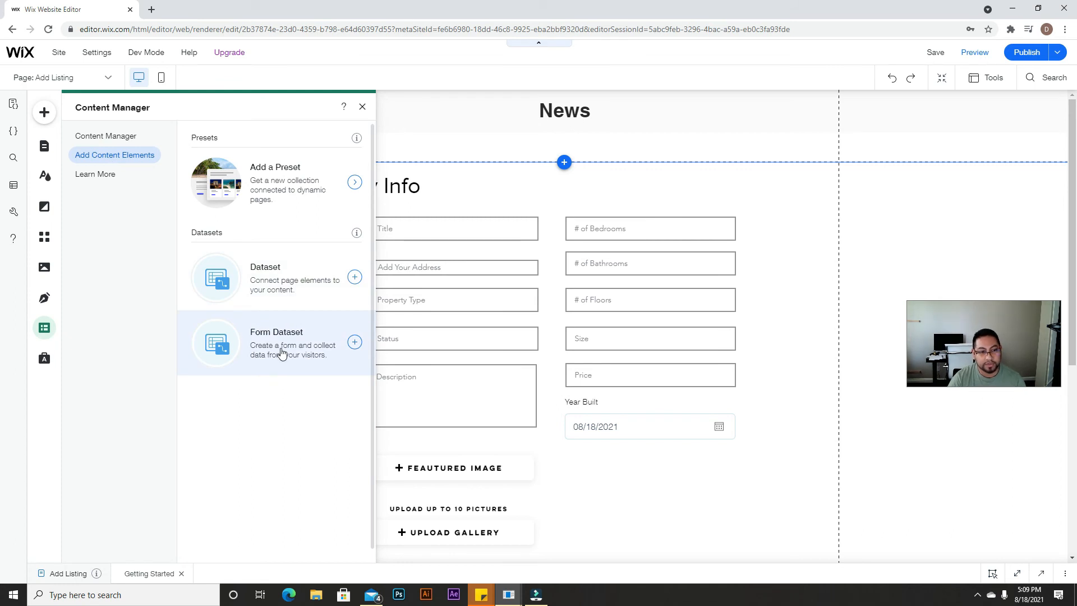
click(315, 346)
drag(594, 340, 262, 261)
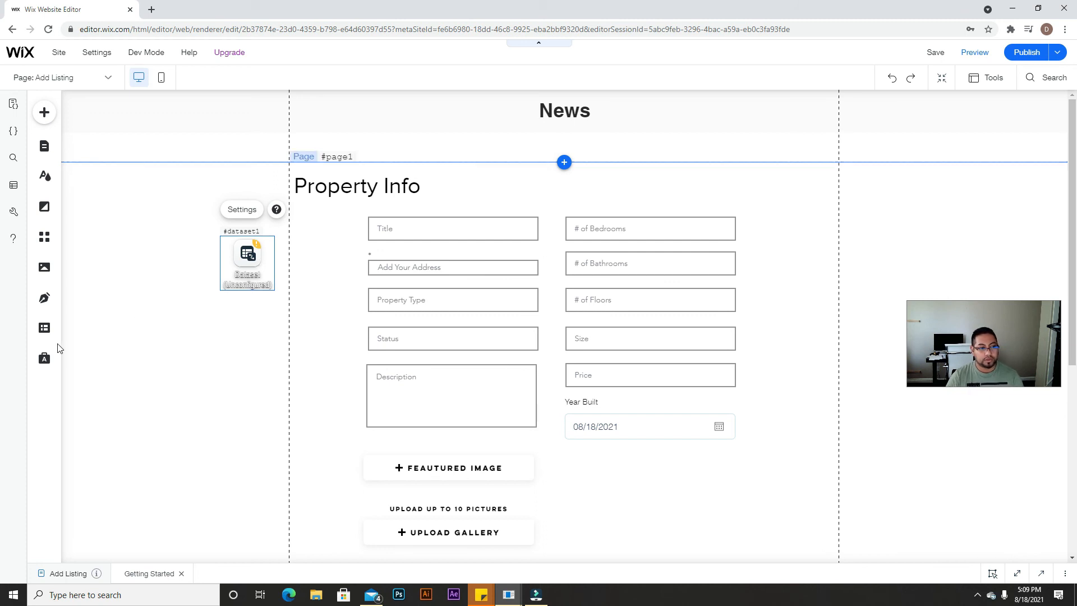
Step: Set the Properties collection's usage to Custom Use in its settings
click(44, 330)
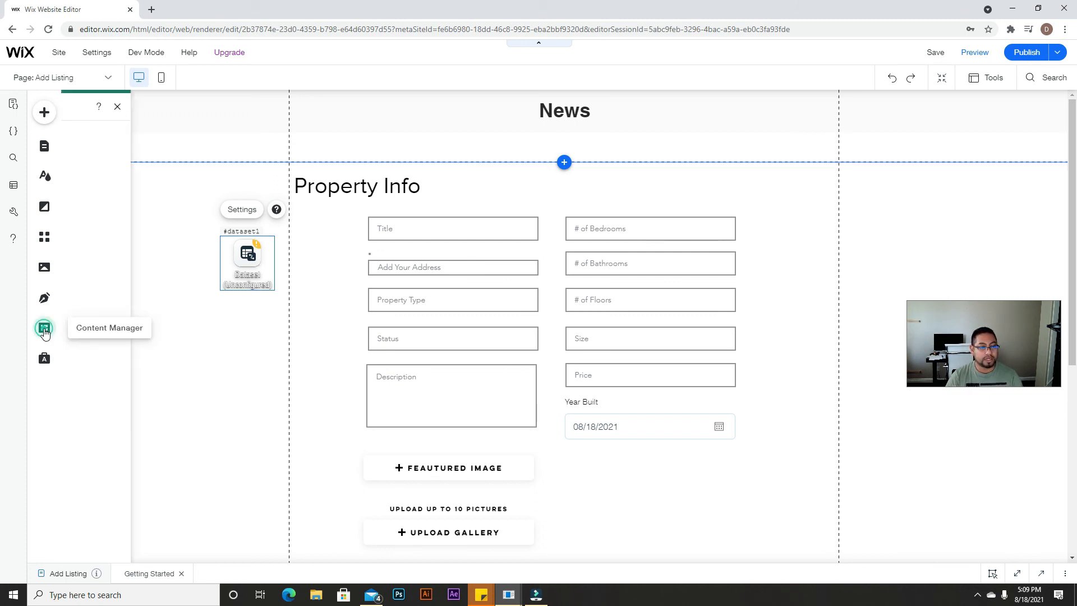
mouse_move(284, 145)
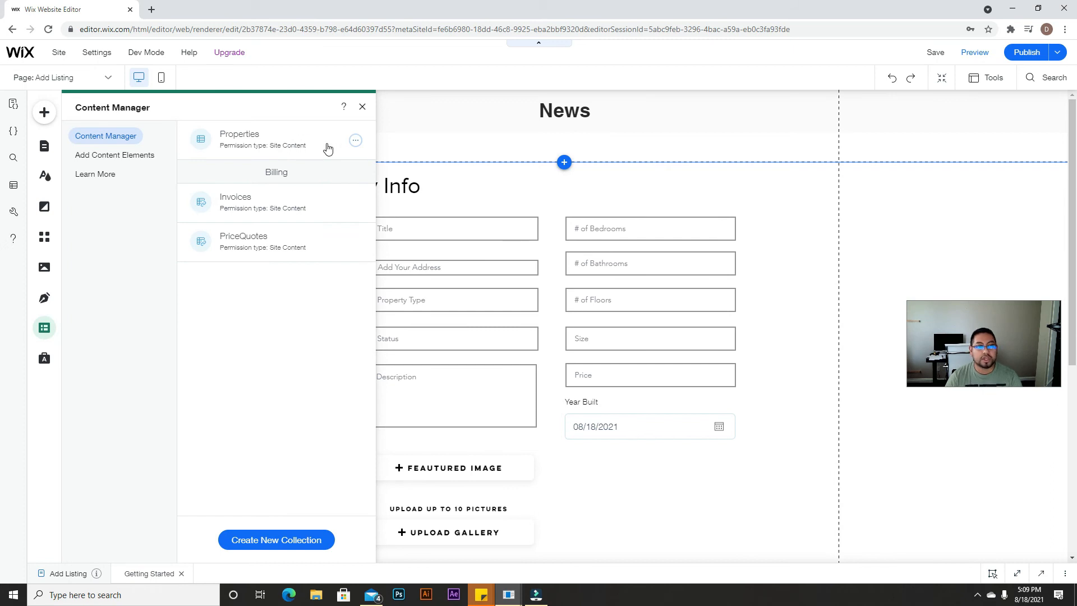
click(356, 140)
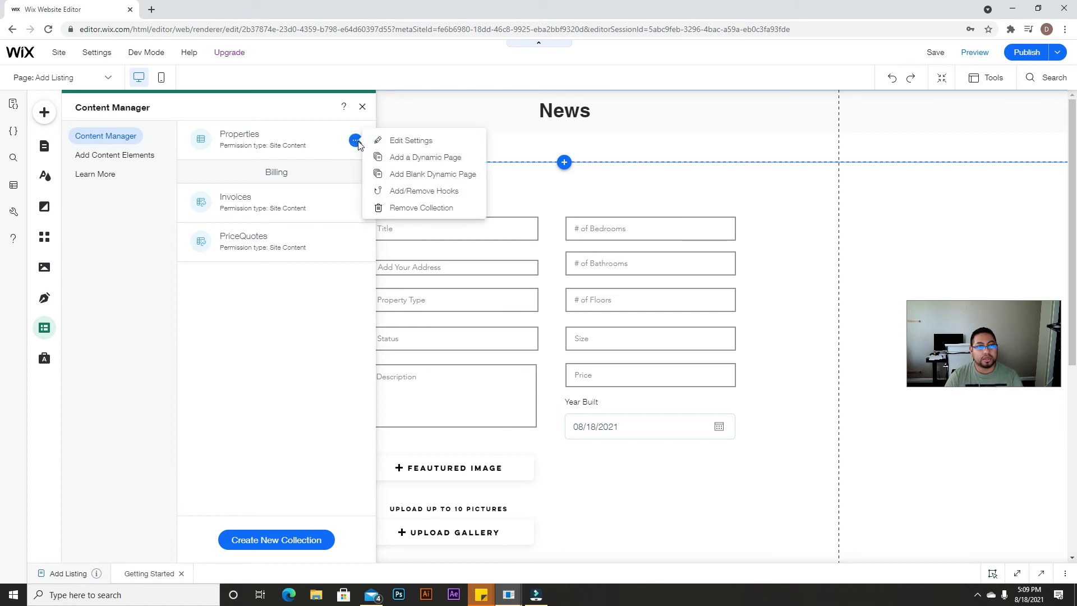
click(401, 147)
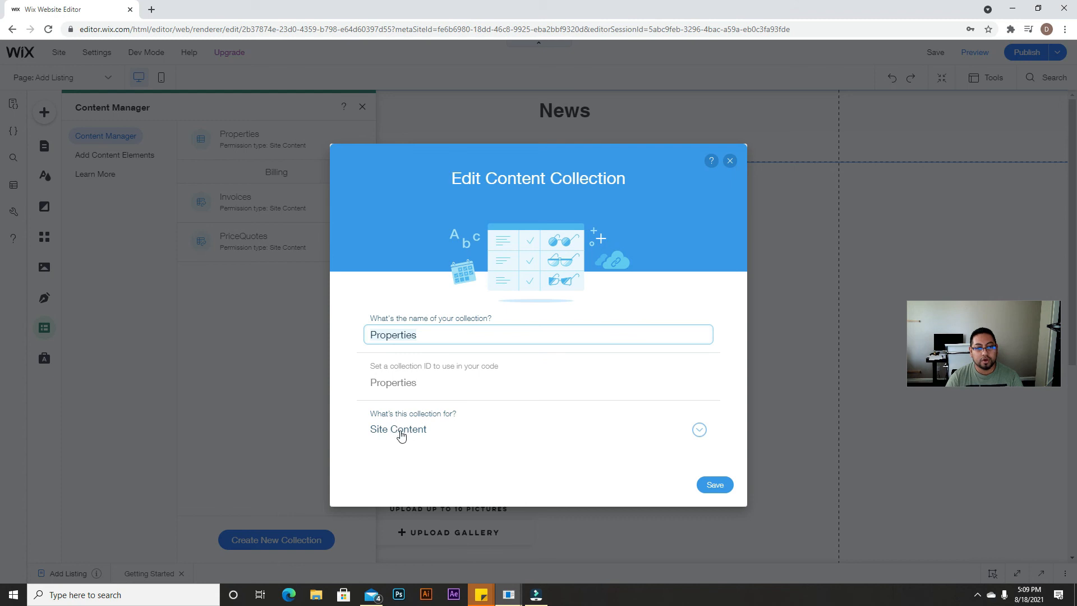
click(700, 429)
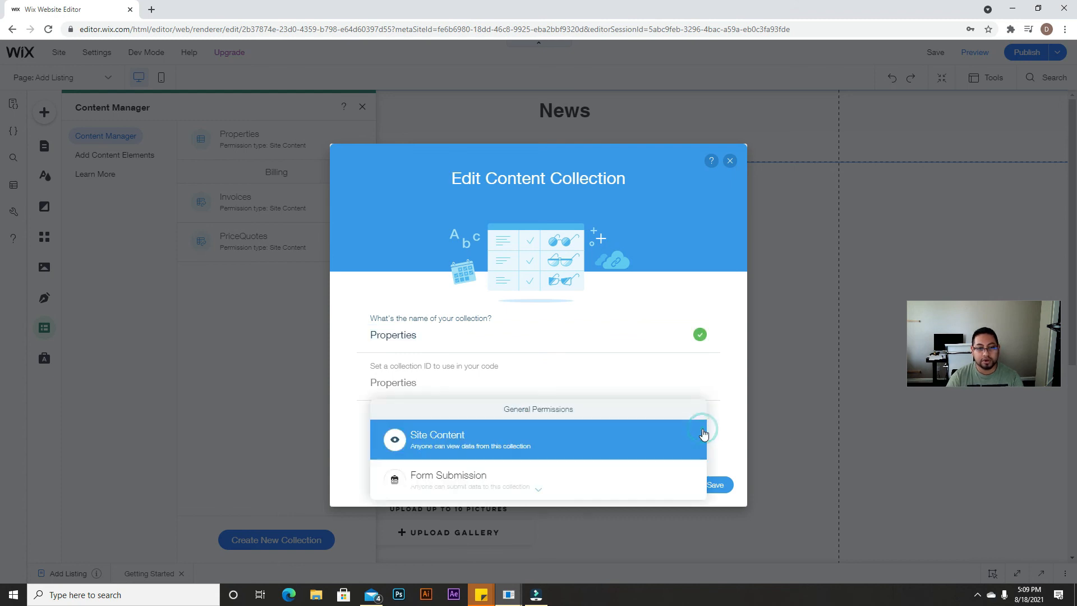
scroll(700, 436, down, 2)
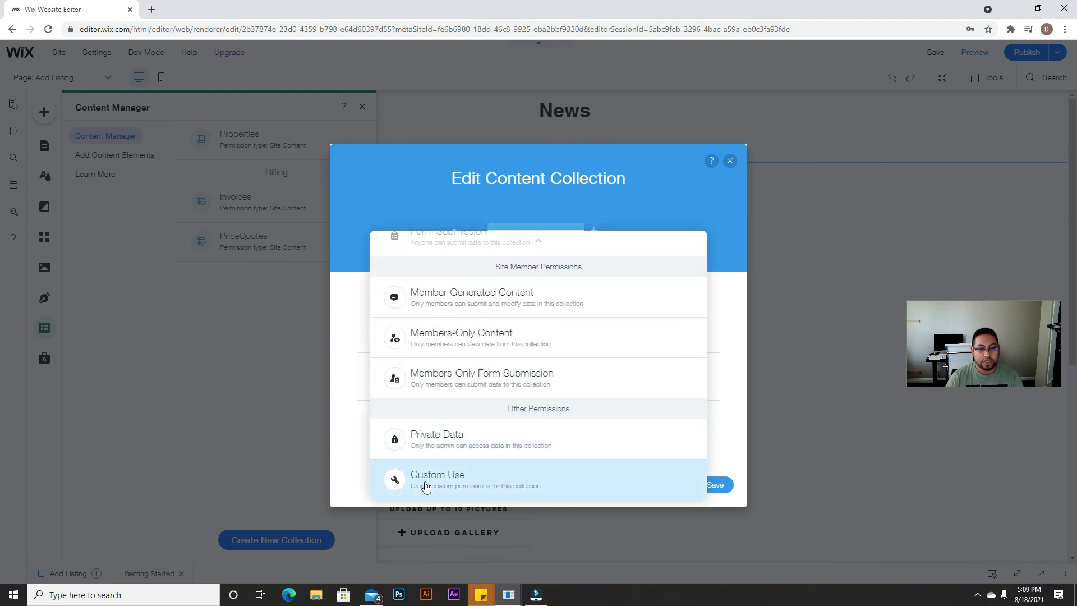
click(426, 487)
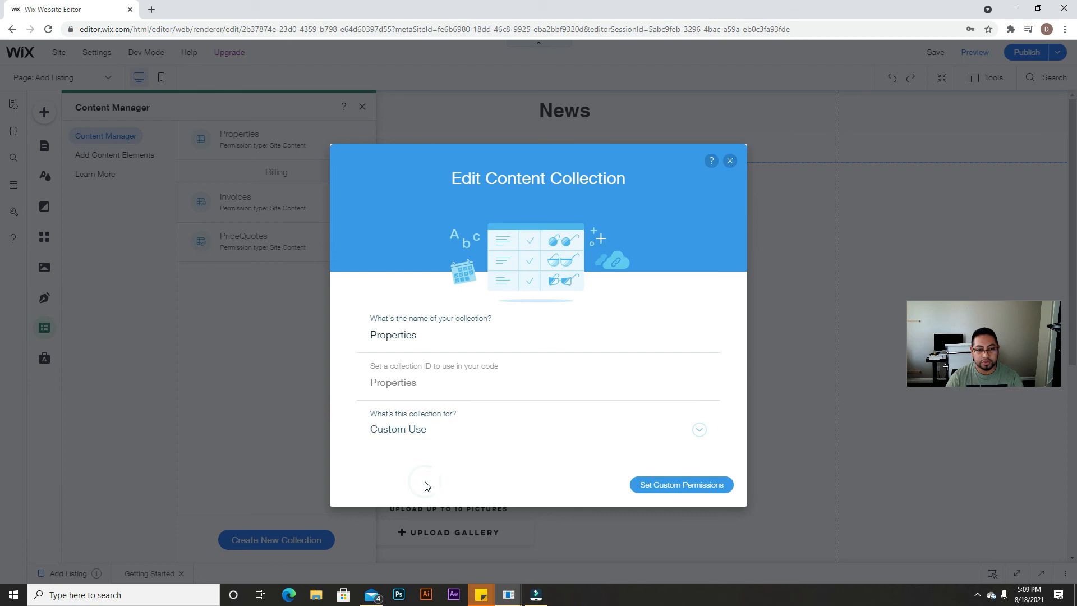
Step: Allow Anyone to read, create, update and delete content, and save the permissions
click(668, 492)
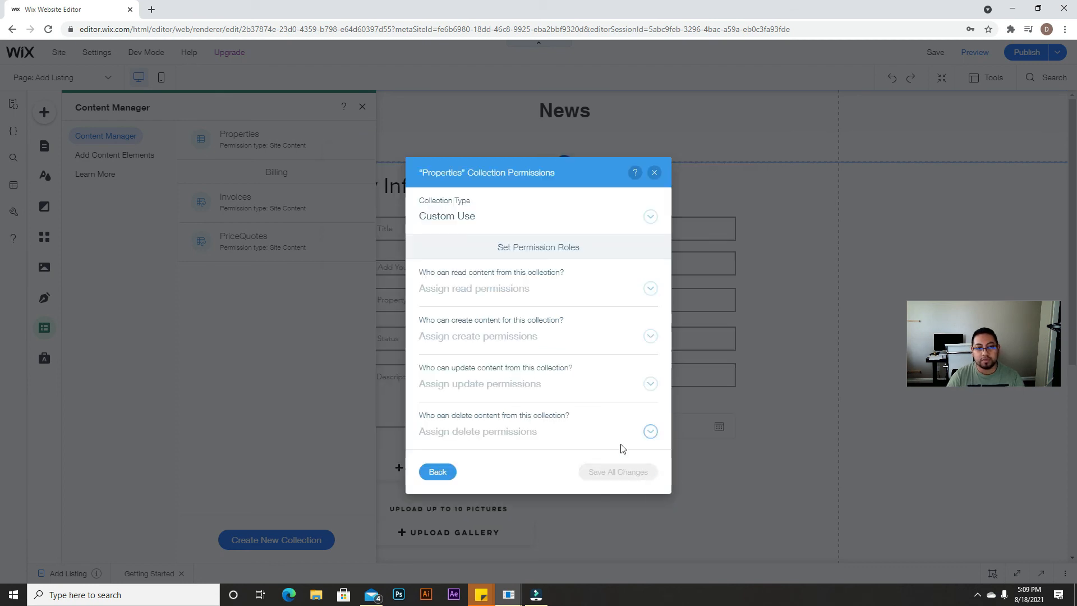
click(650, 287)
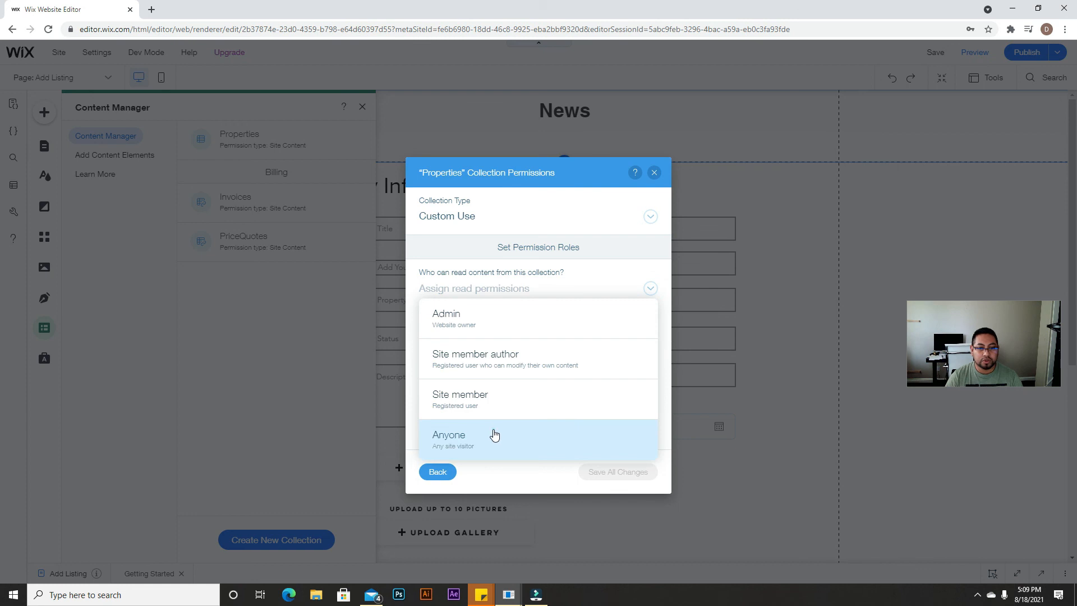
click(494, 436)
click(527, 338)
click(501, 446)
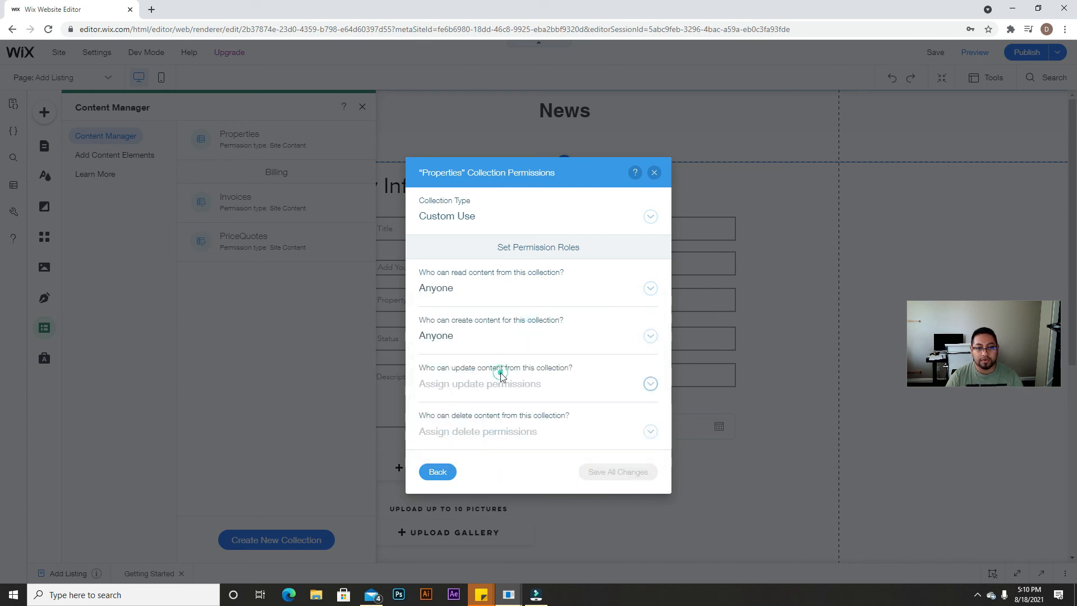
click(502, 381)
click(479, 351)
click(510, 432)
click(500, 402)
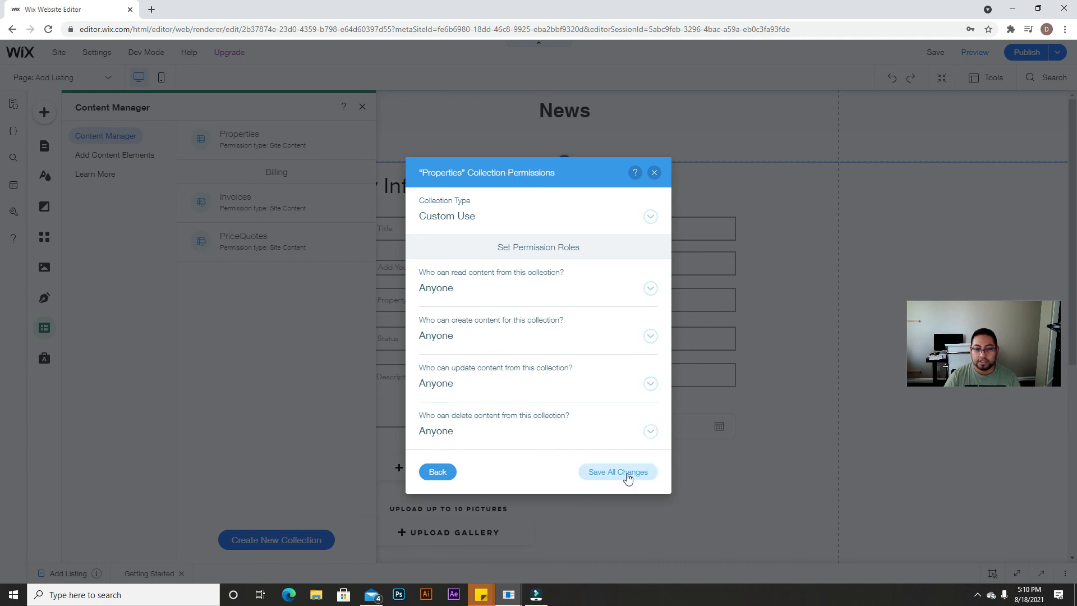
click(628, 474)
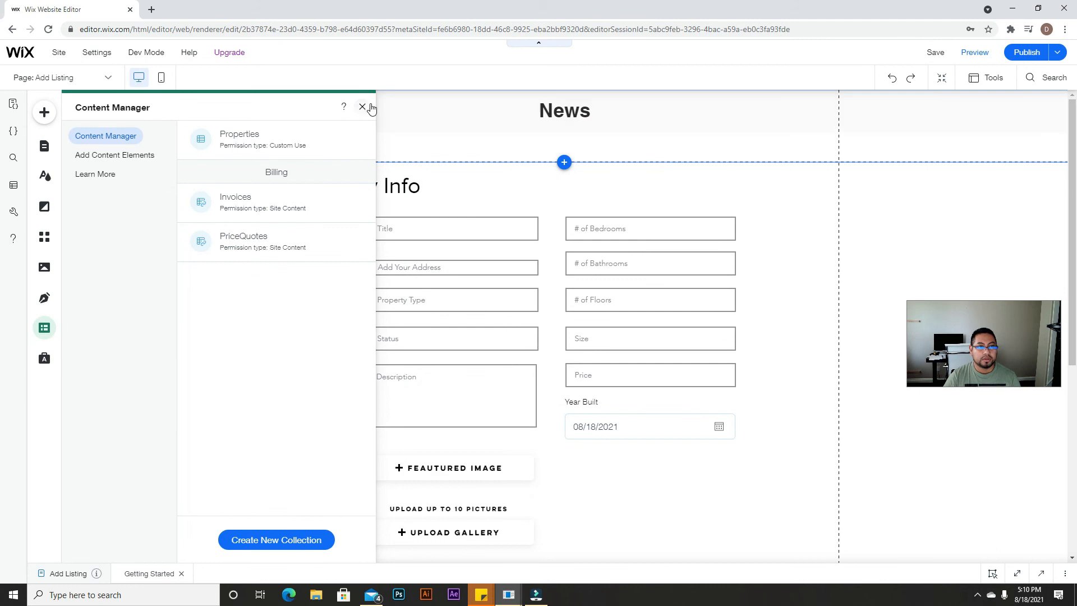
Step: Connect the dataset to the Properties collection in Write-only mode
click(362, 107)
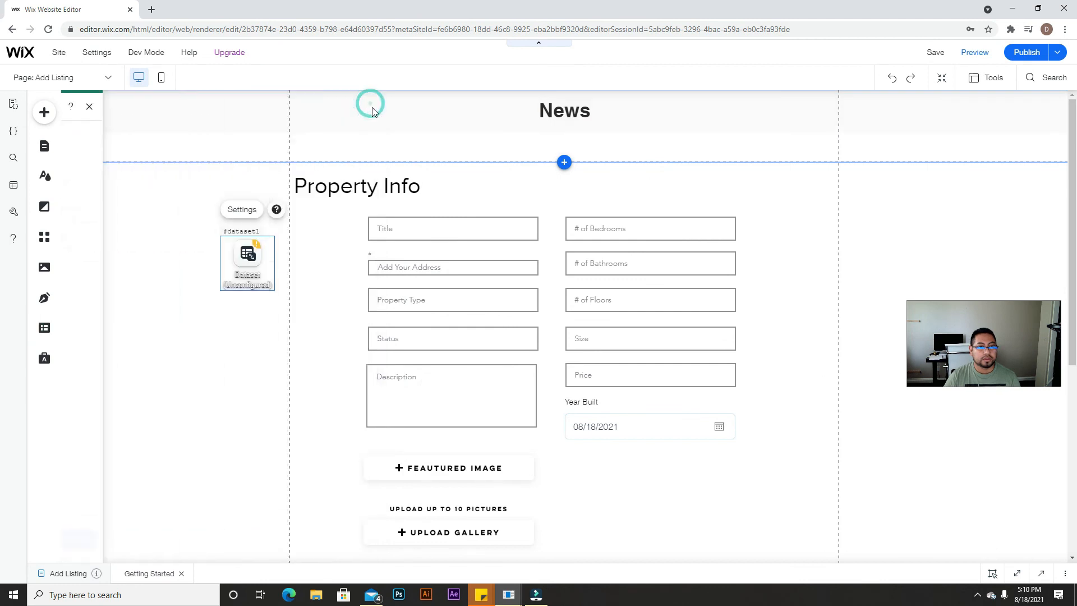
scroll(666, 516, down, 3)
scroll(630, 502, up, 2)
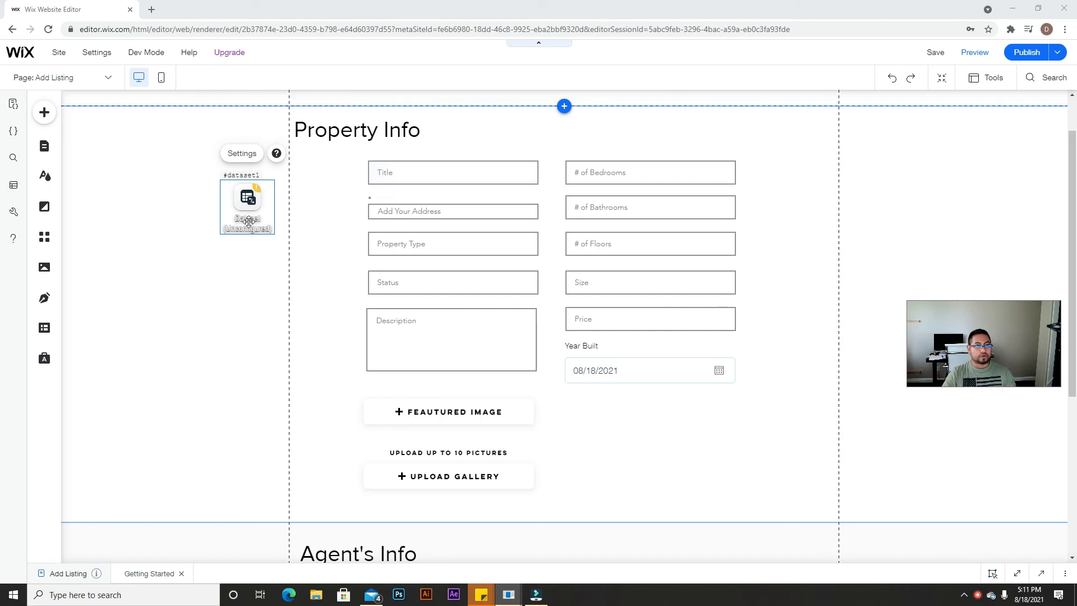
click(243, 157)
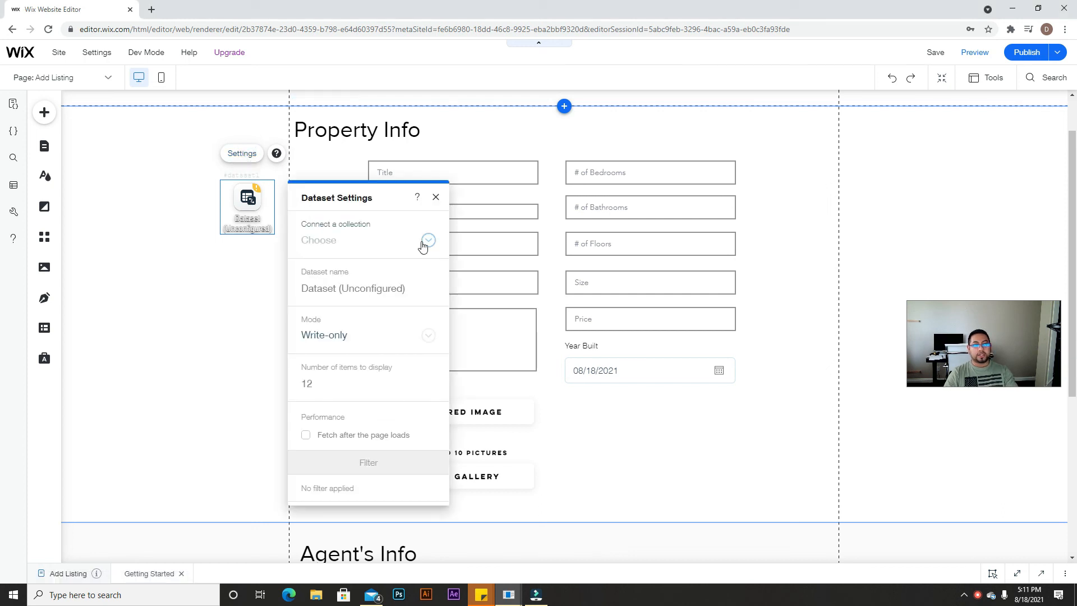
click(422, 245)
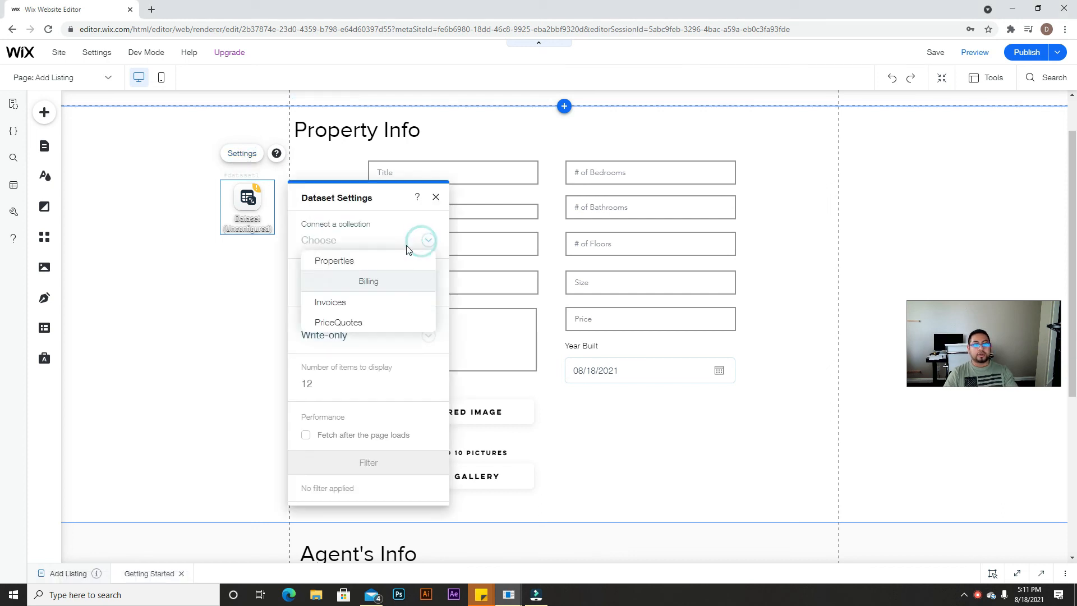
click(357, 263)
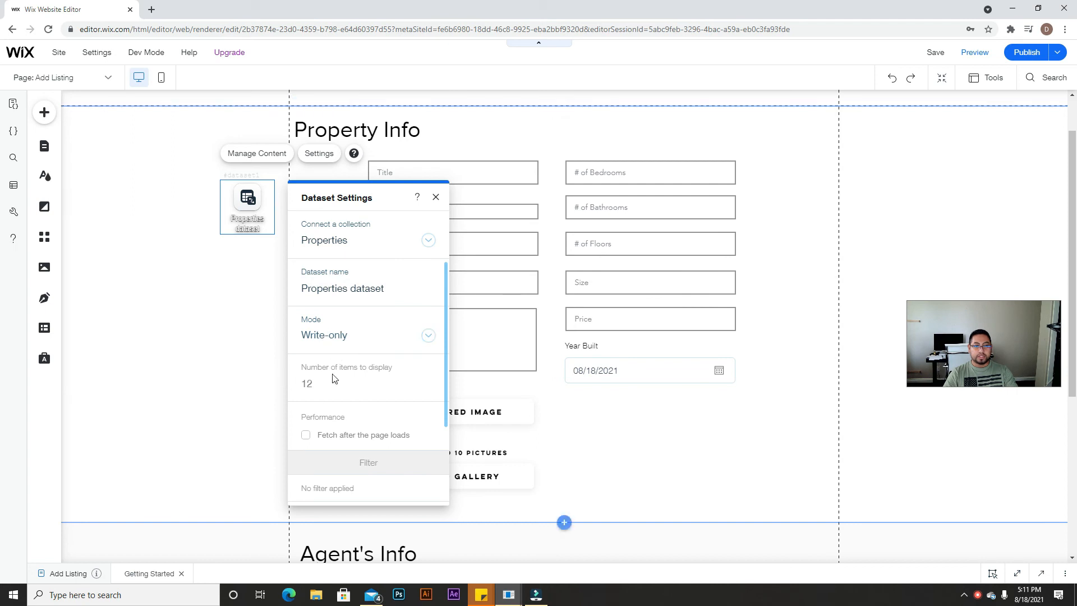
click(436, 197)
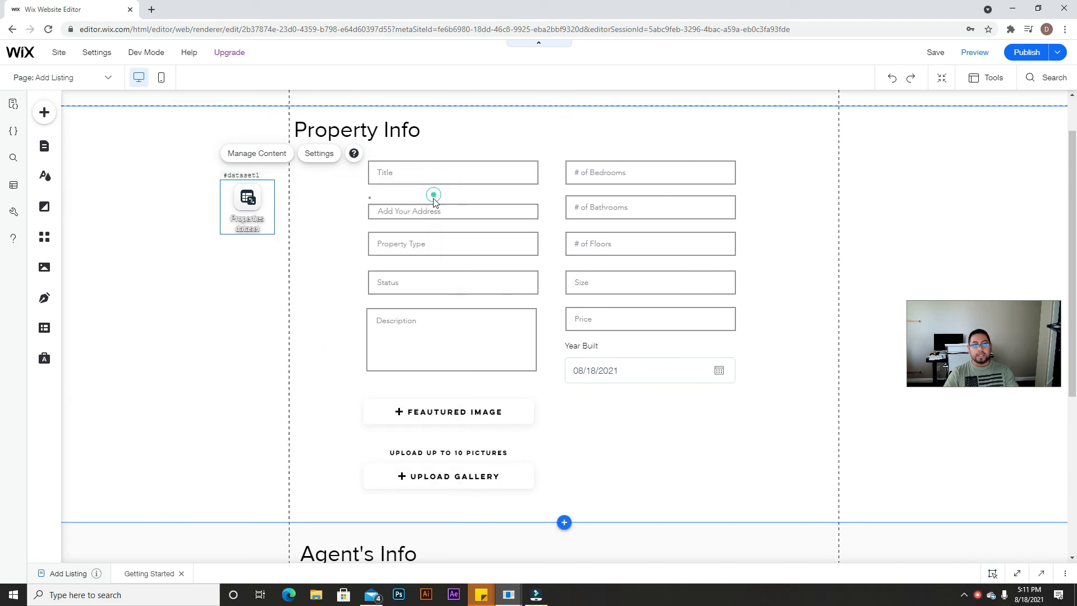
Step: Link the Title input to Title (Text) and the resized address input to Map Location (Address)
click(420, 171)
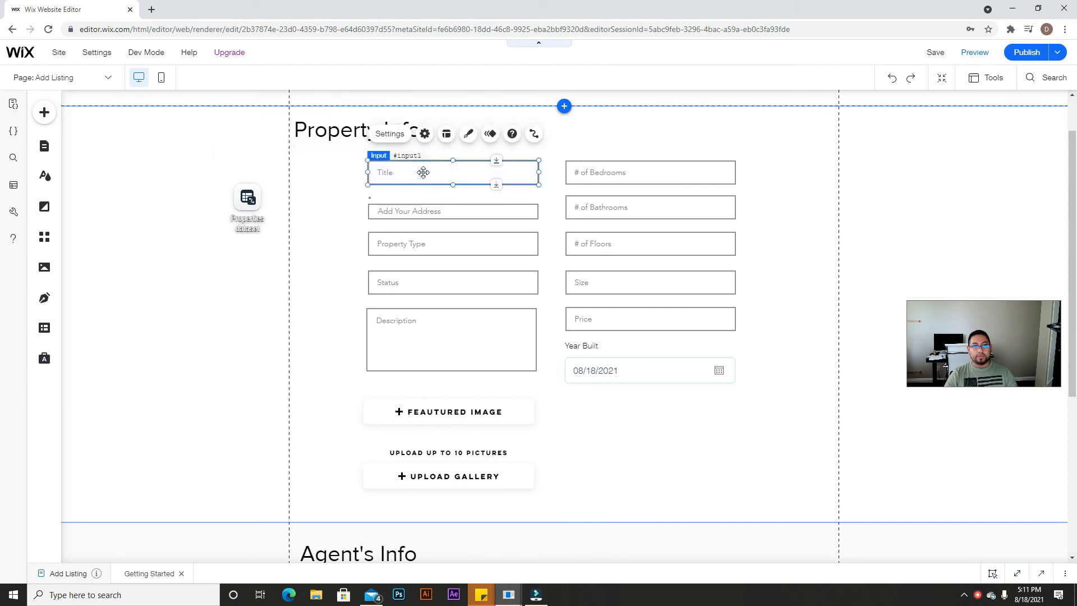
click(537, 134)
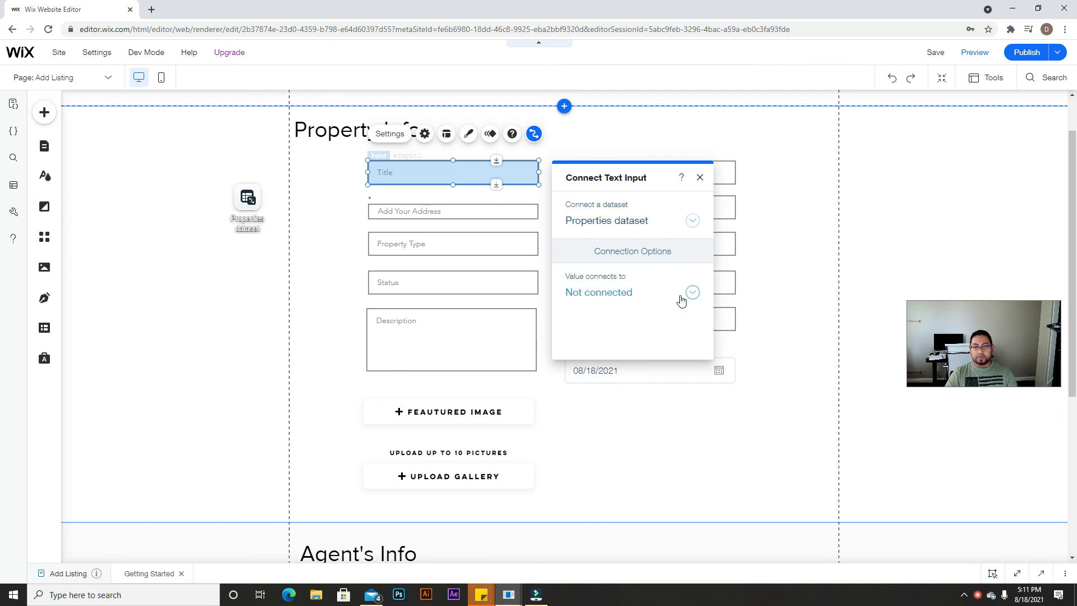
click(691, 292)
click(591, 227)
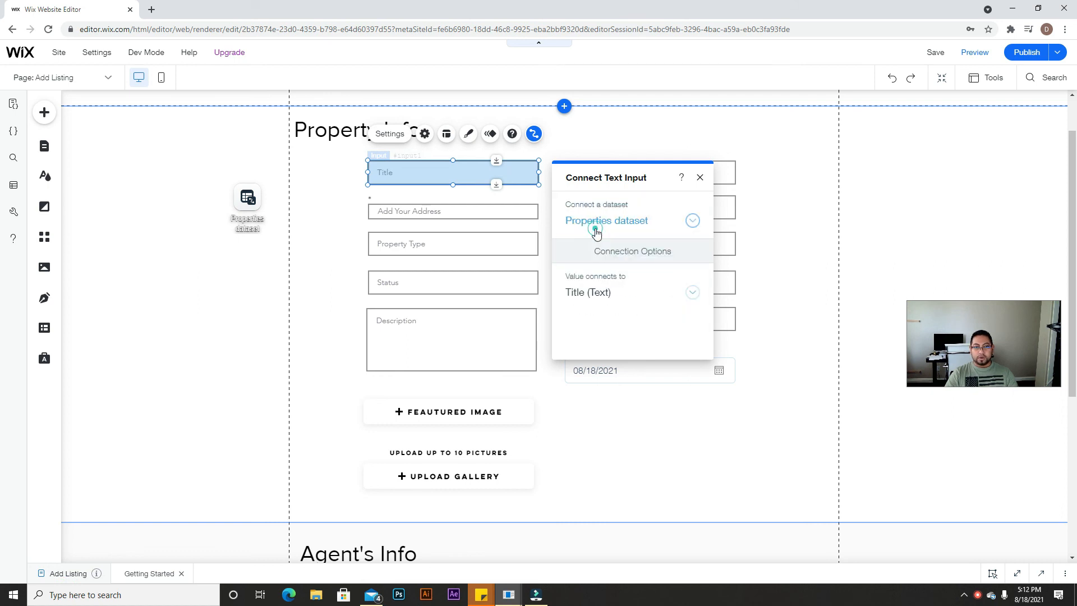
click(699, 177)
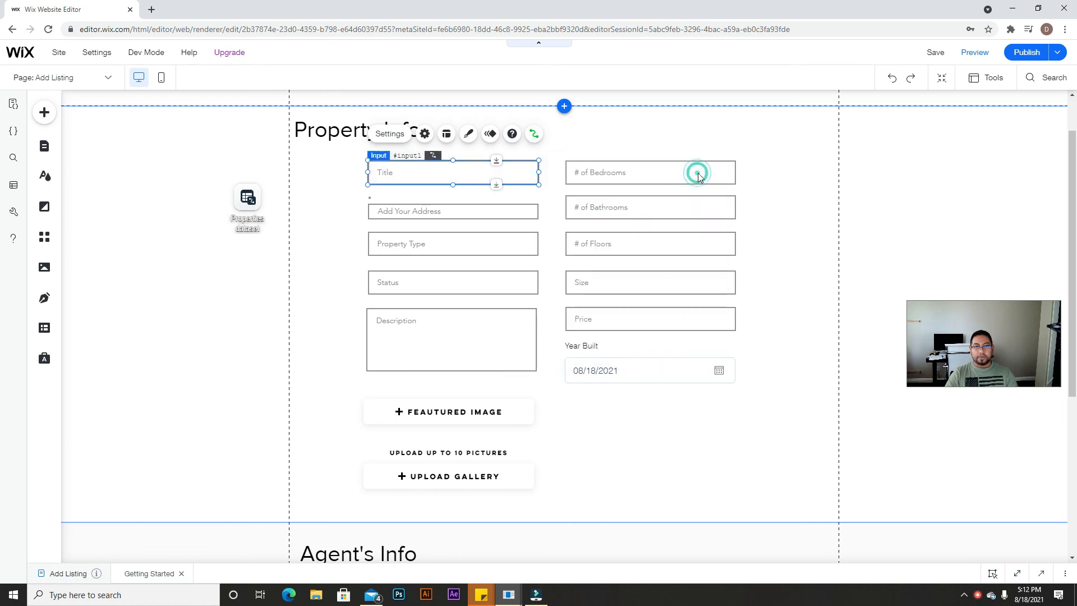
click(447, 212)
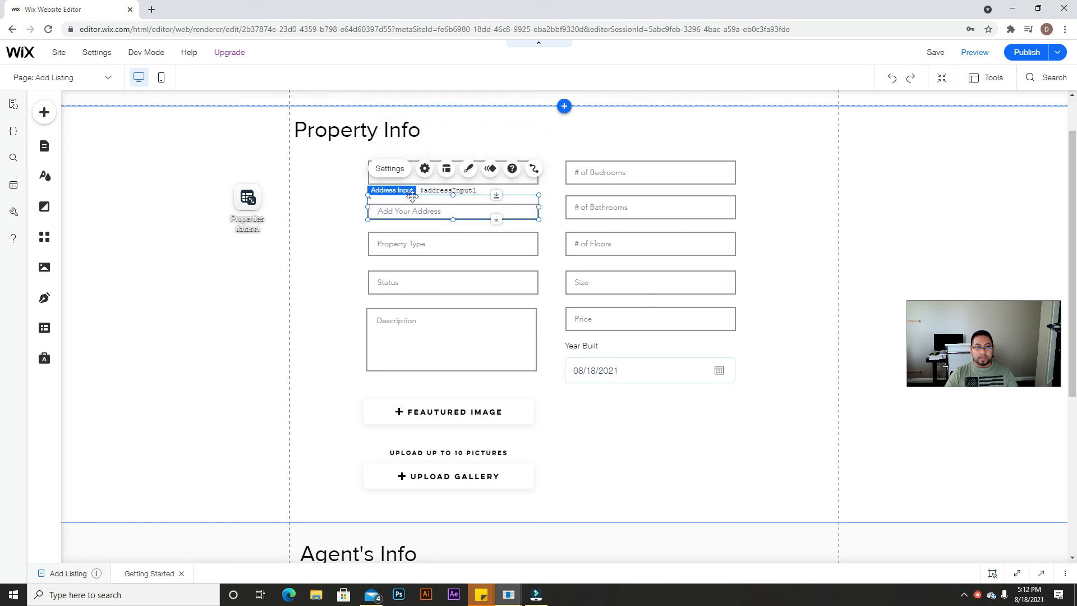
drag(453, 197, 452, 209)
click(534, 166)
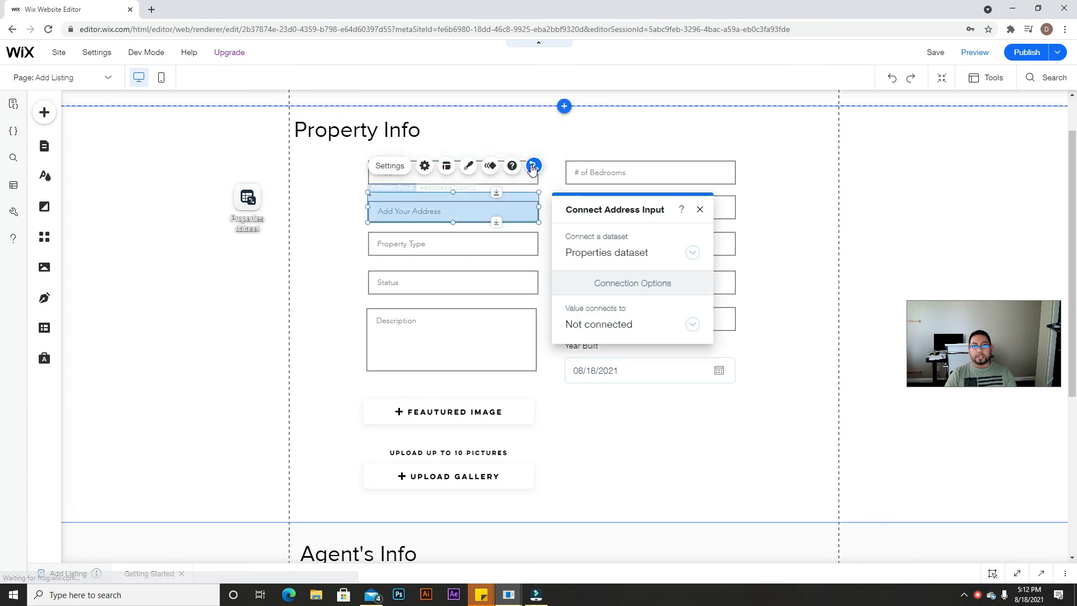
click(690, 326)
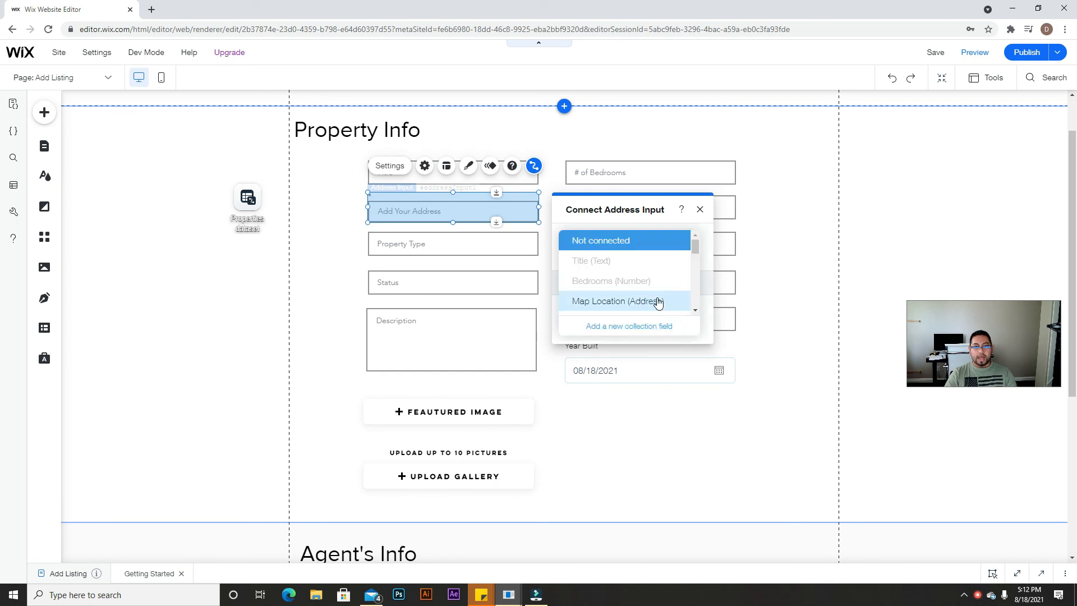
click(635, 303)
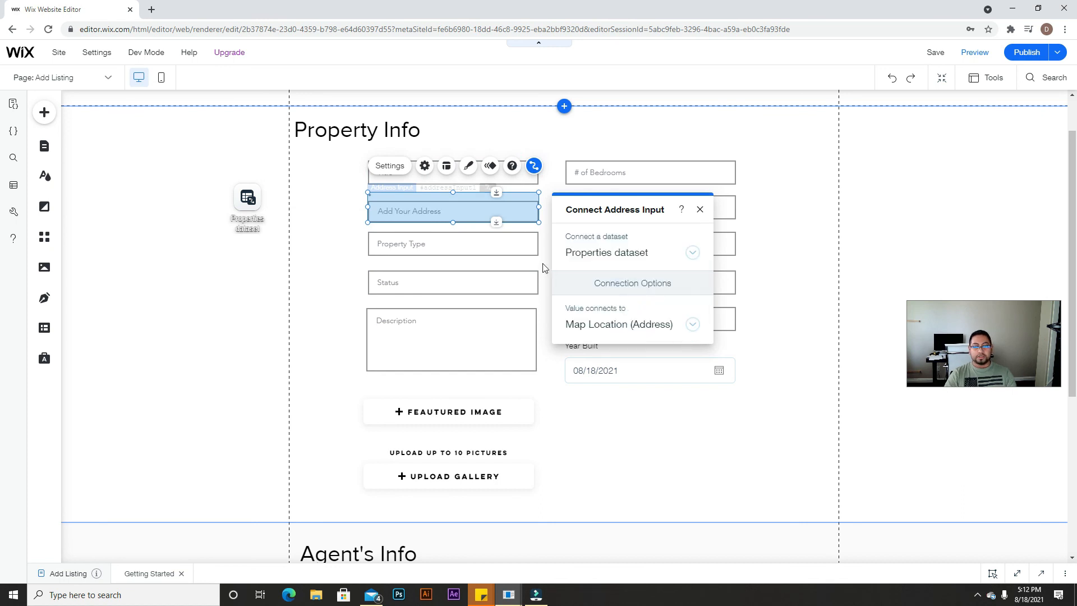
Step: Link the Property Type input to Property Type (Text), then bring up the Status input's field list
click(516, 251)
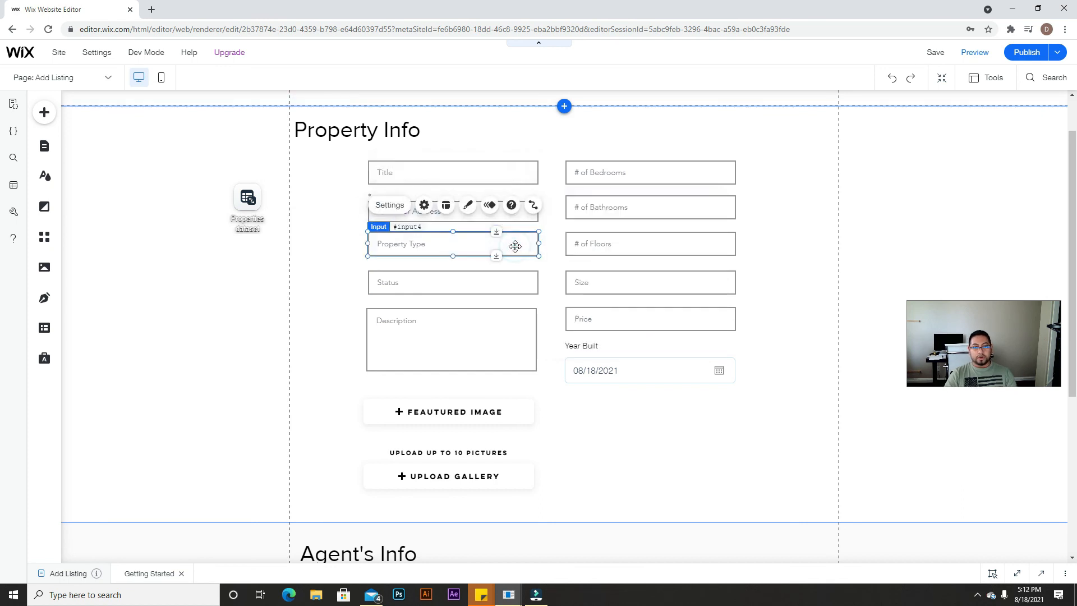
click(535, 205)
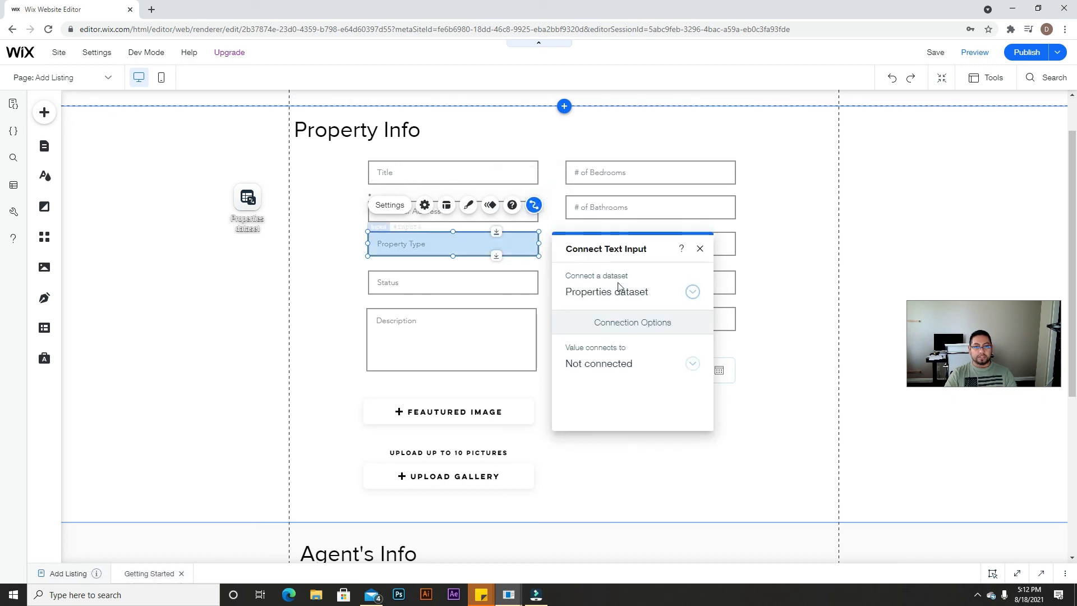
click(631, 357)
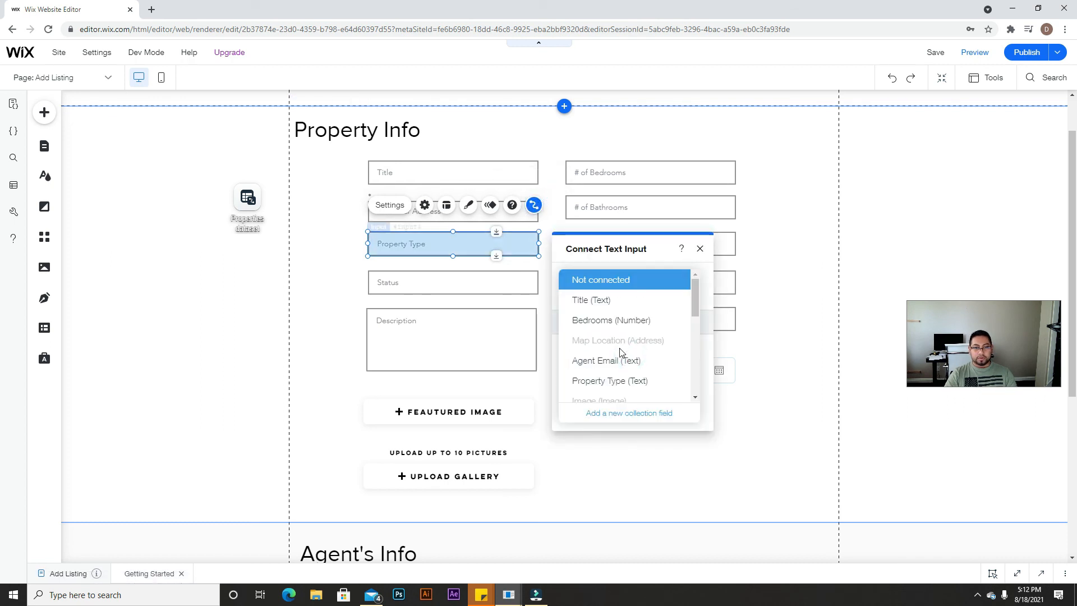
click(618, 380)
click(498, 286)
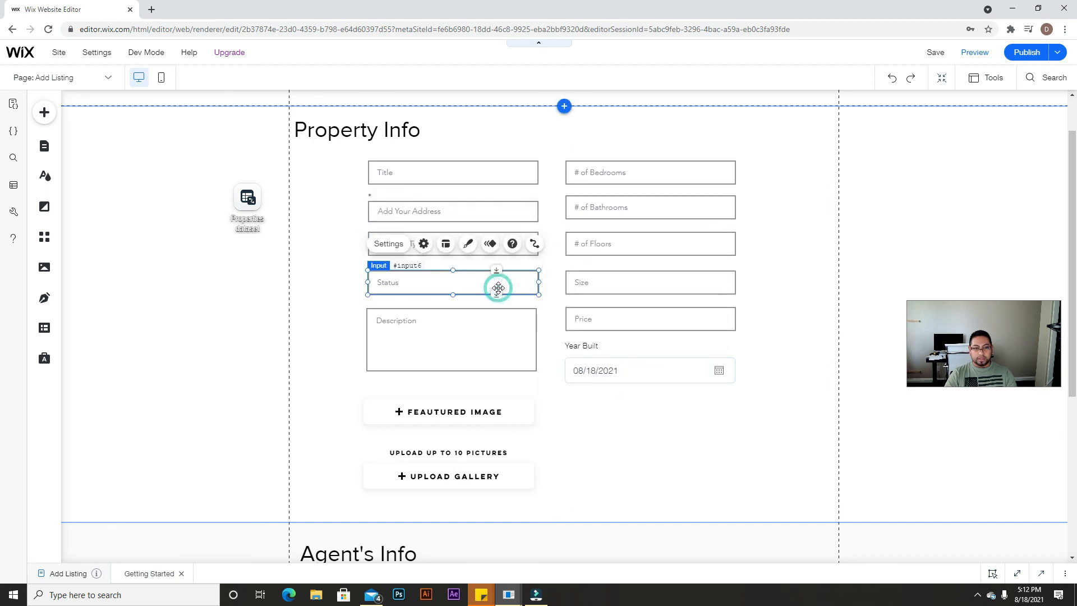
click(534, 245)
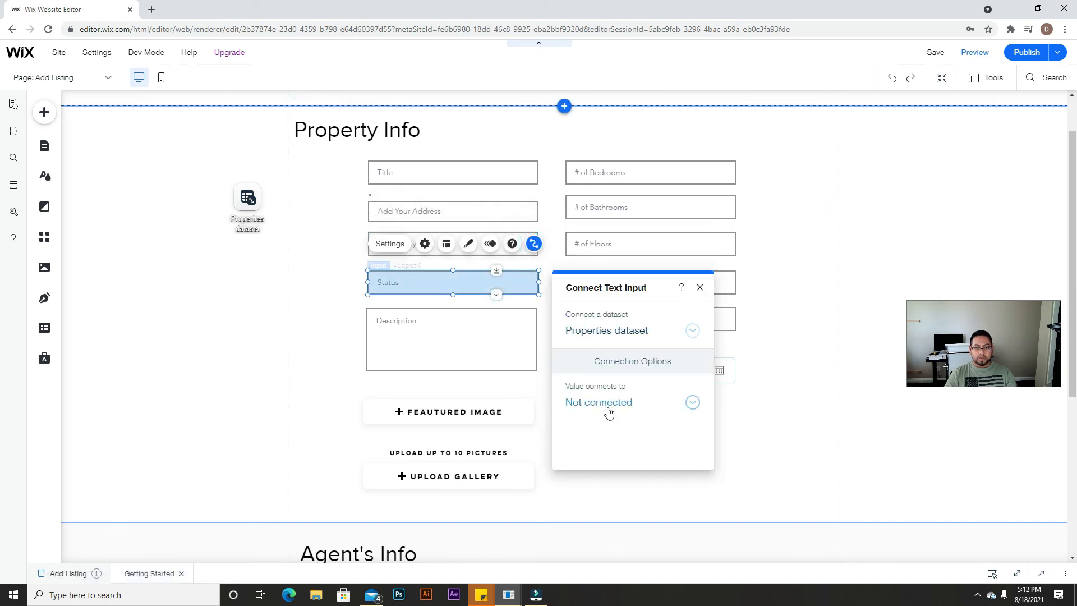
click(608, 408)
scroll(608, 403, down, 3)
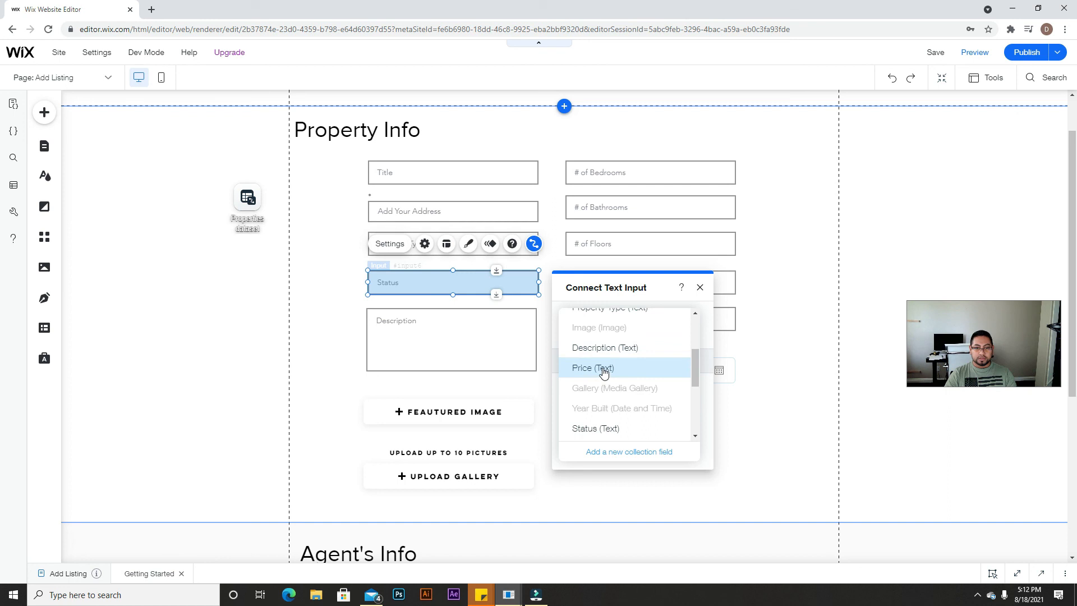
Step: Connect the Description text box to the Description (Text) field
click(530, 359)
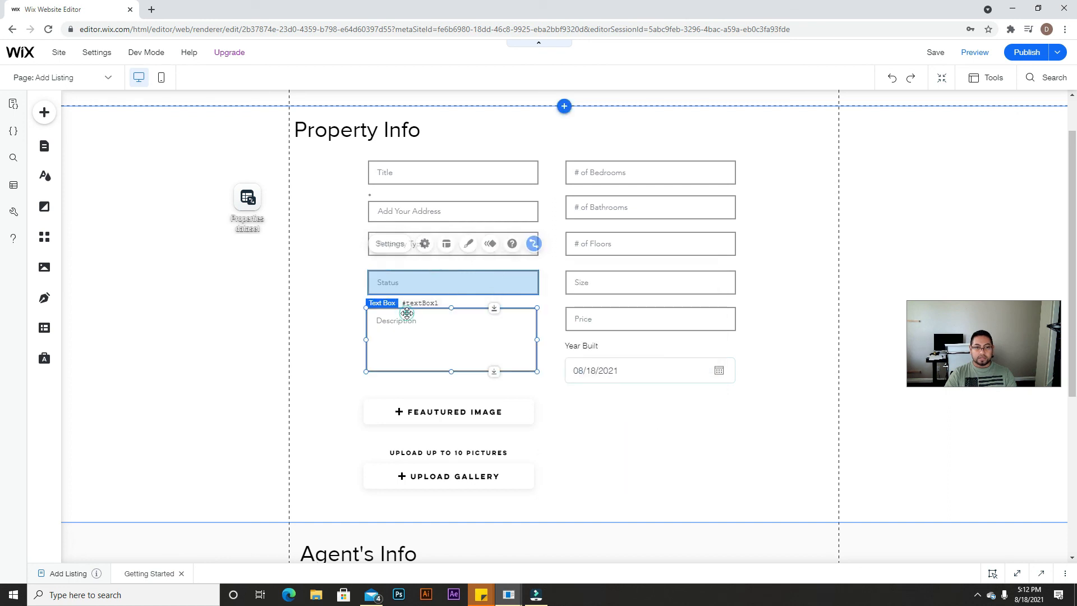
click(531, 281)
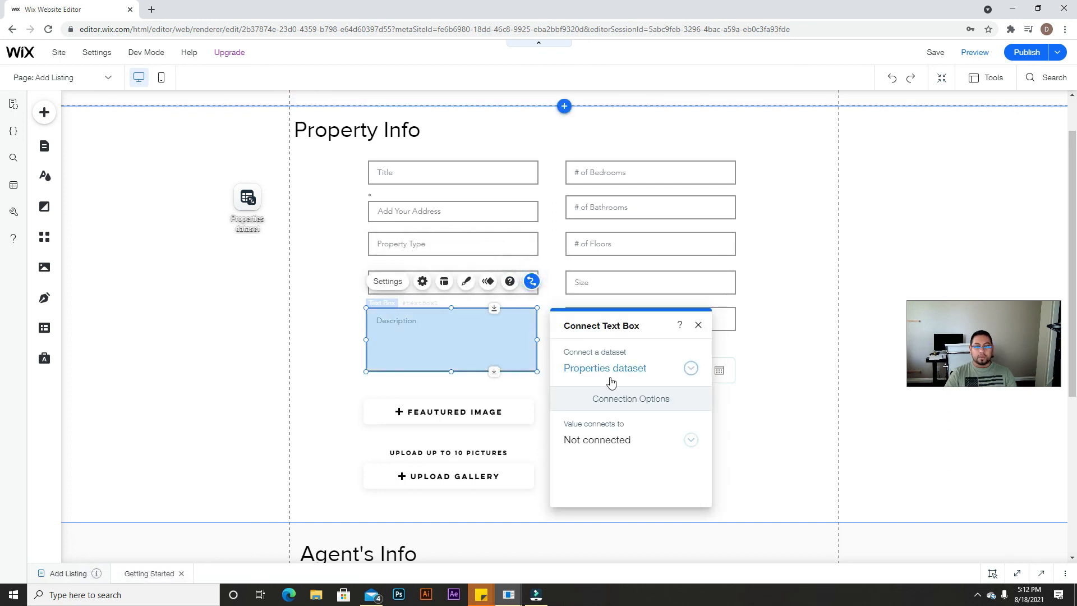
click(617, 435)
scroll(616, 415, down, 2)
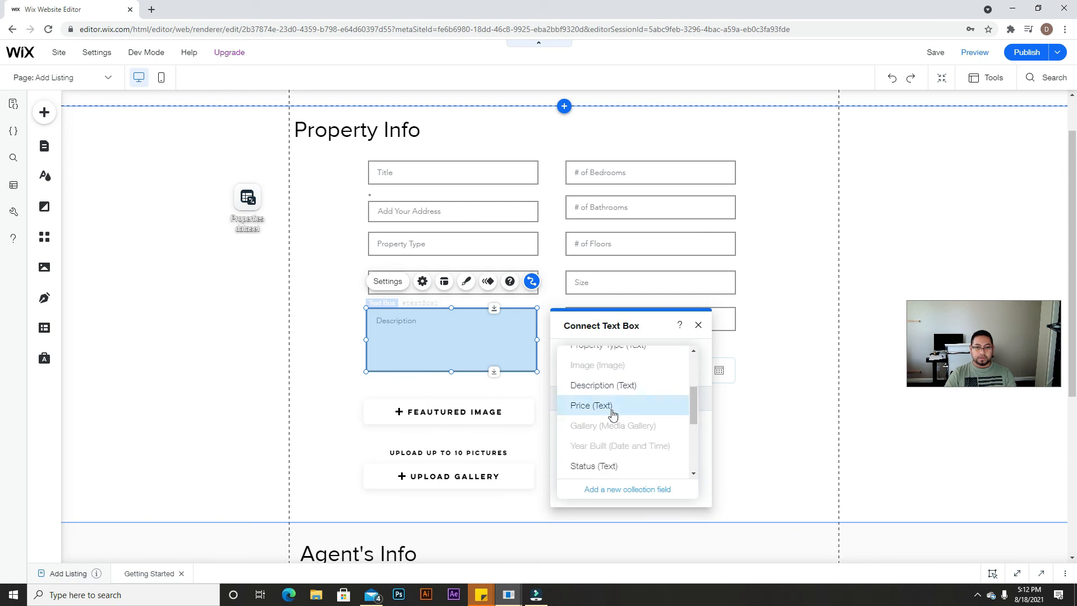
click(616, 388)
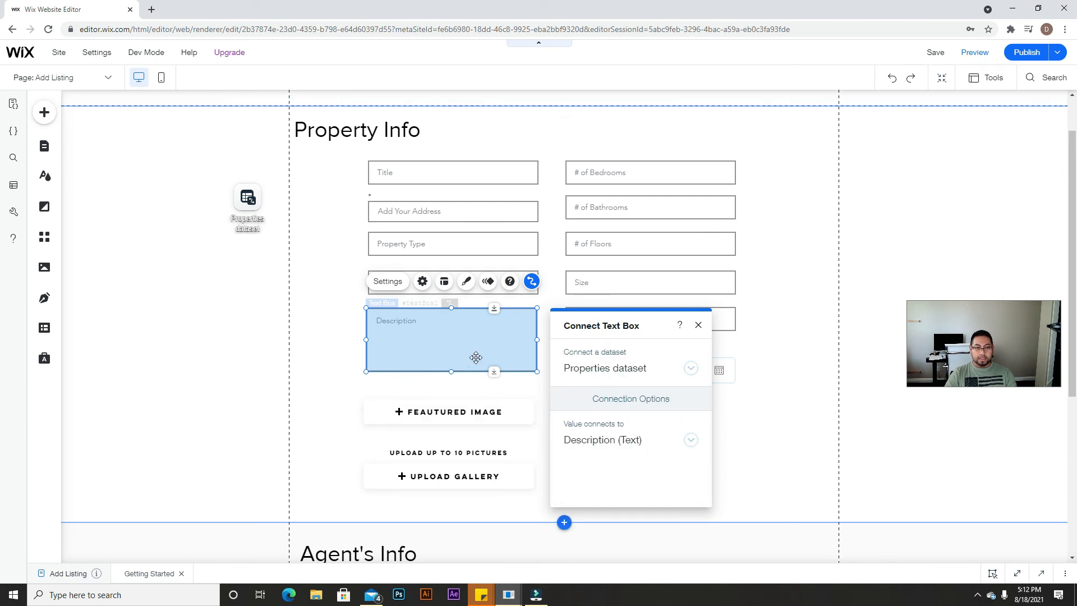
click(699, 327)
Step: Link the Featured Image upload button to the Image (Image) field
click(461, 423)
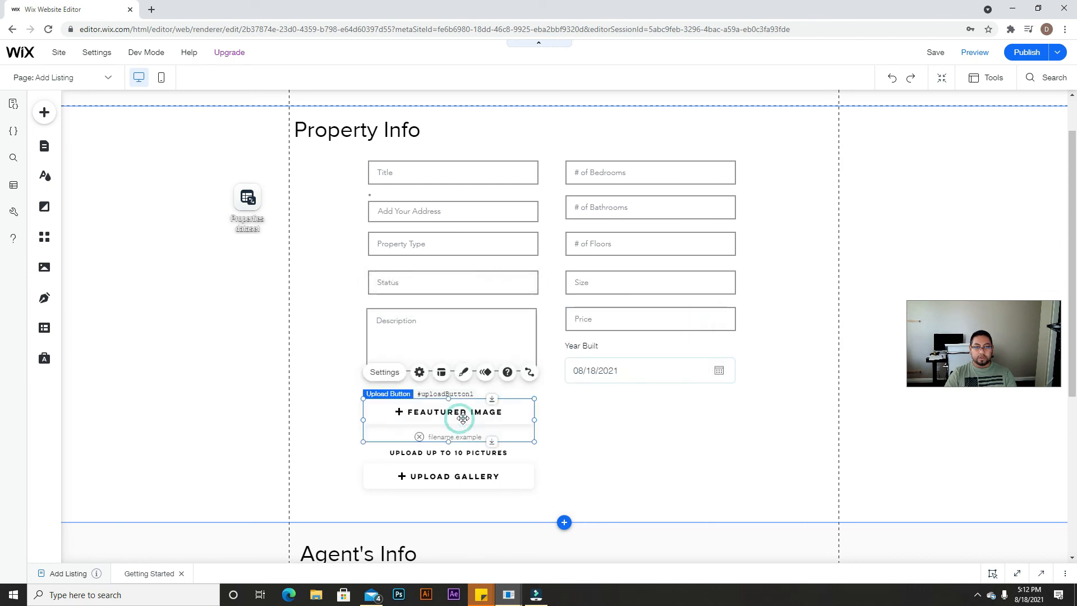
click(529, 373)
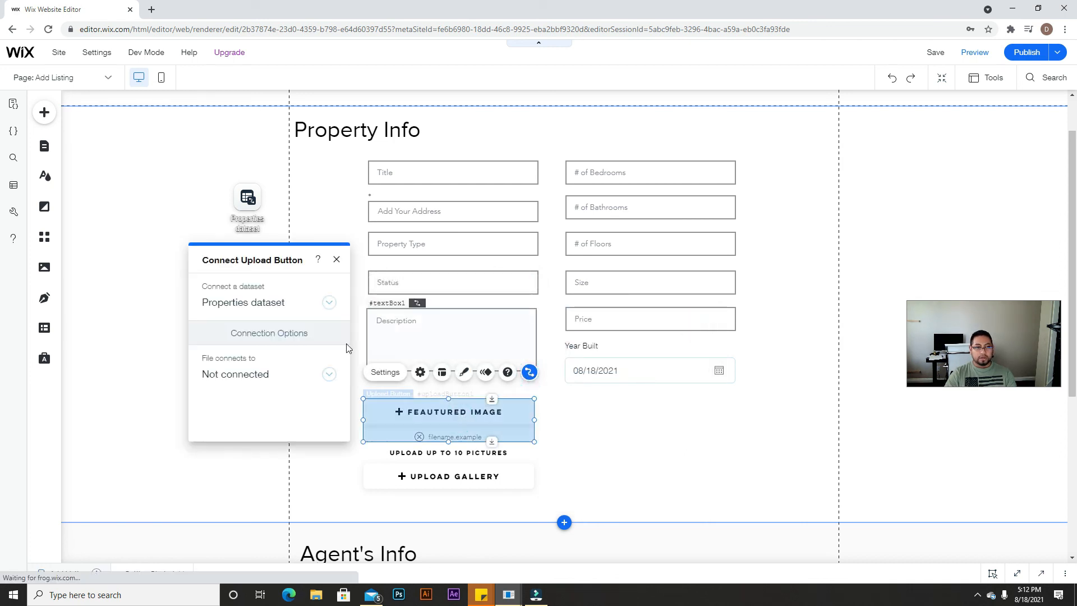
click(247, 374)
scroll(248, 340, down, 1)
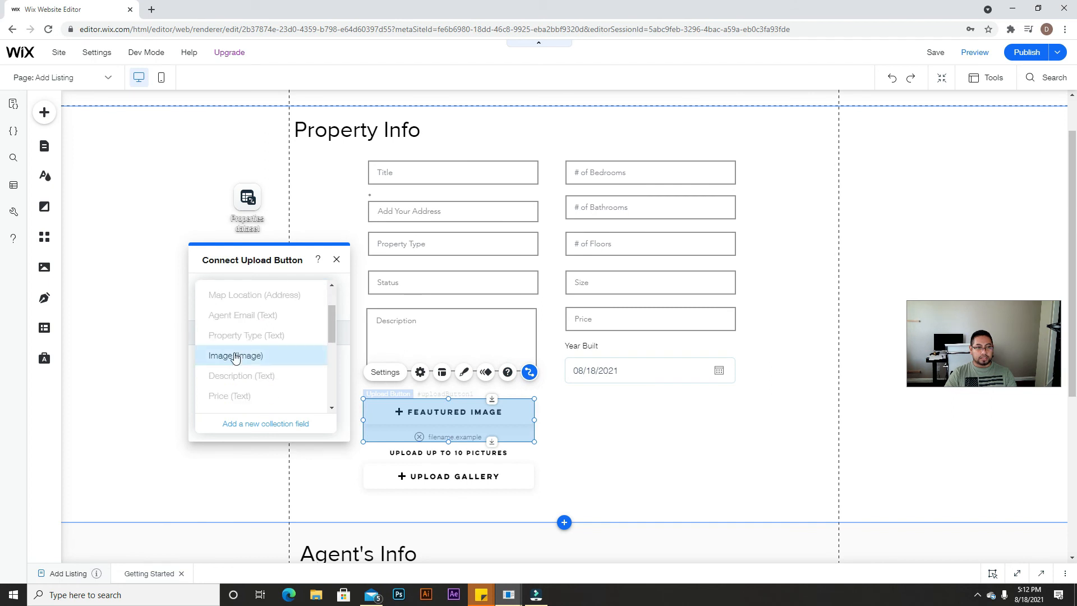
click(254, 357)
Step: Link the Upload Gallery button to the Gallery (Media Gallery) field
click(470, 472)
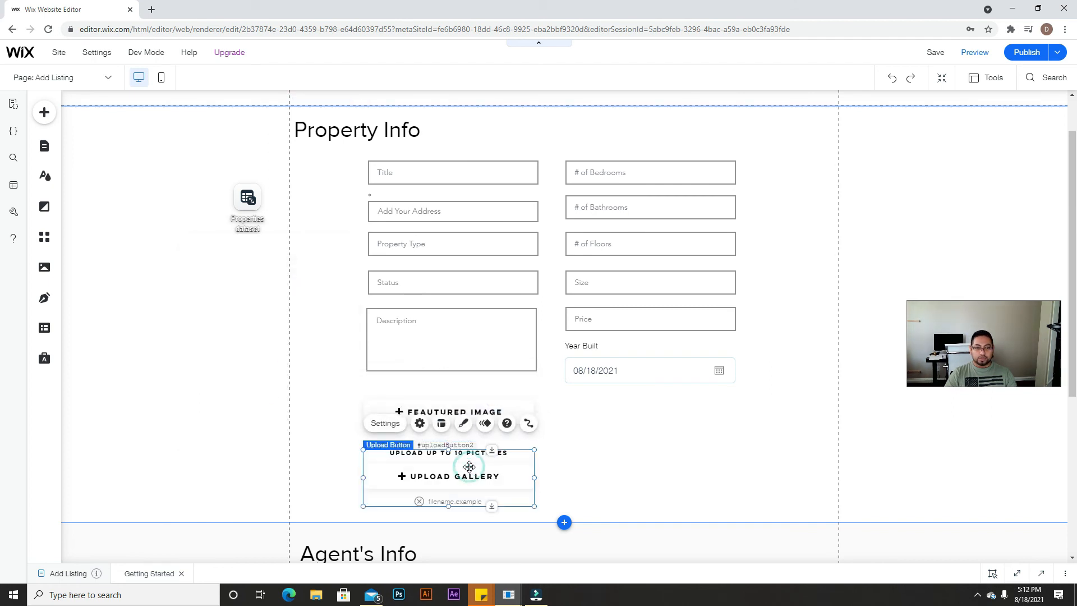
click(530, 423)
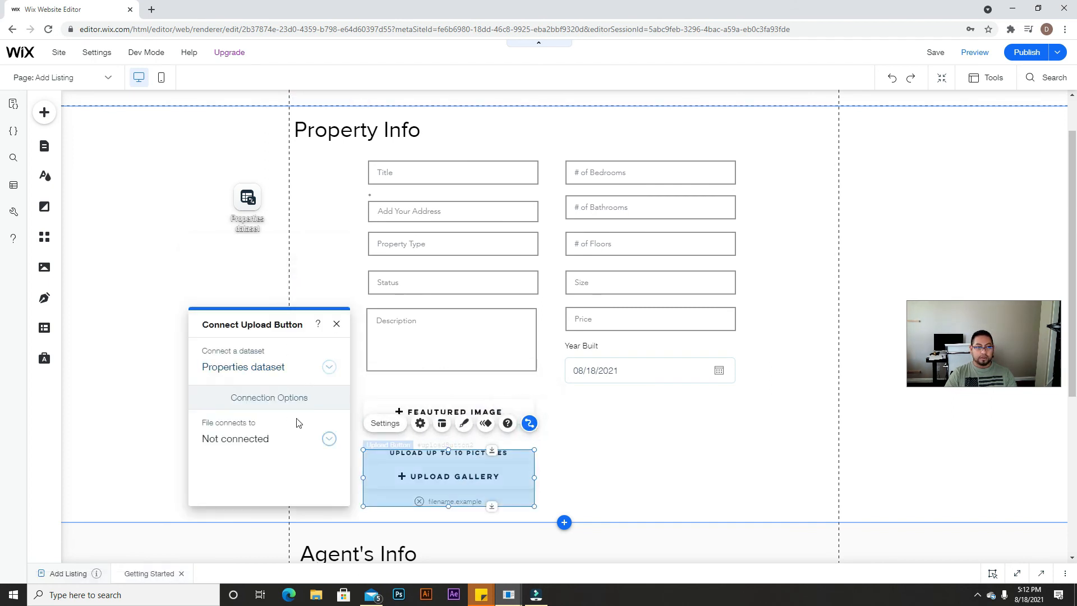
click(298, 437)
scroll(295, 435, down, 5)
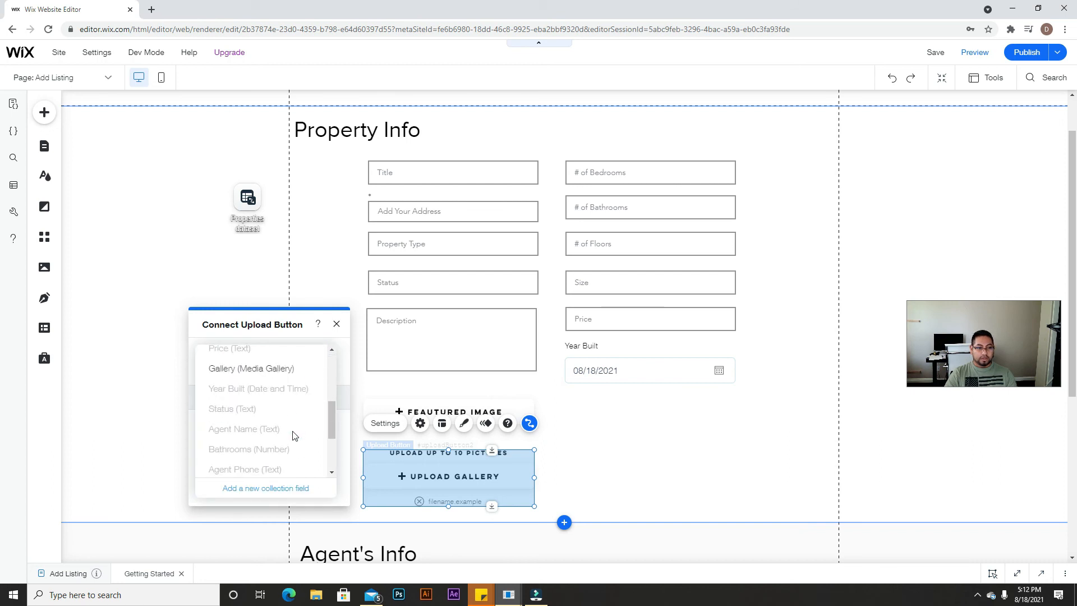
click(257, 370)
click(336, 323)
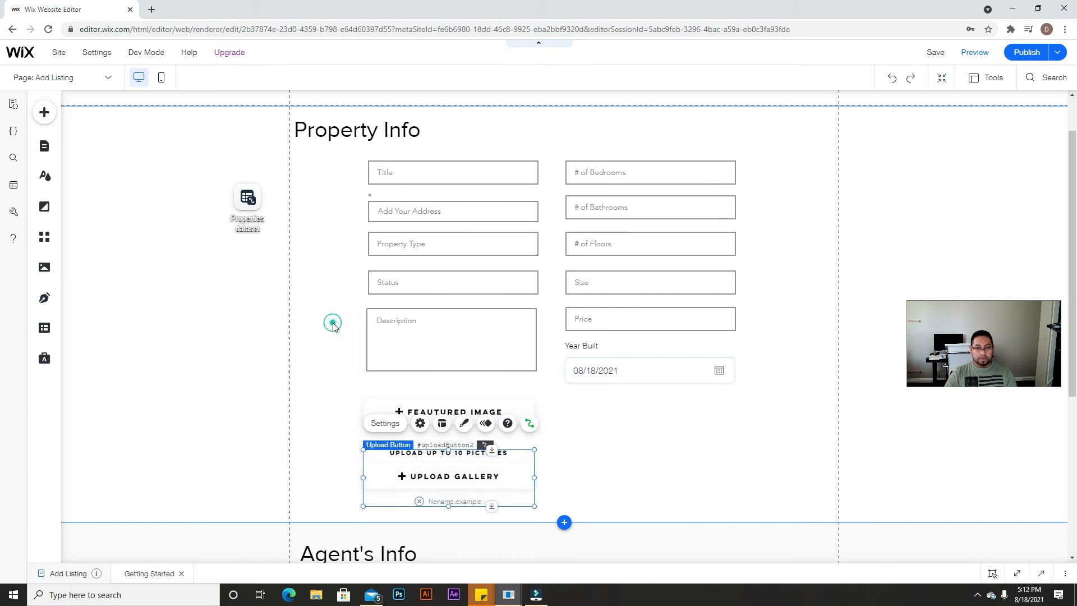
click(644, 182)
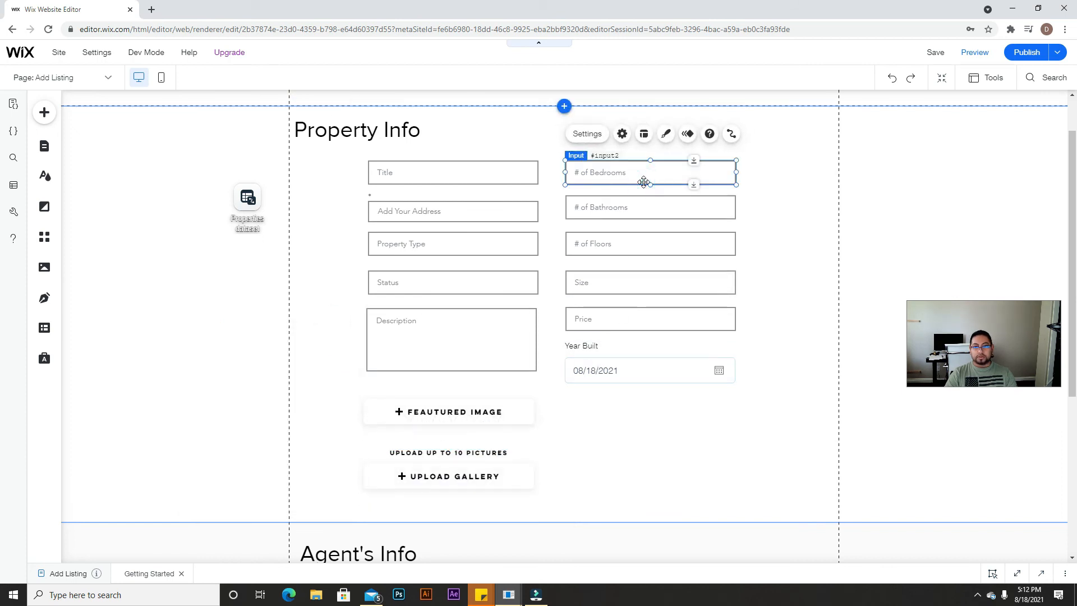
Step: Link the # of Bedrooms input to Bedrooms (Number) and # of Bathrooms to Bathrooms
click(730, 135)
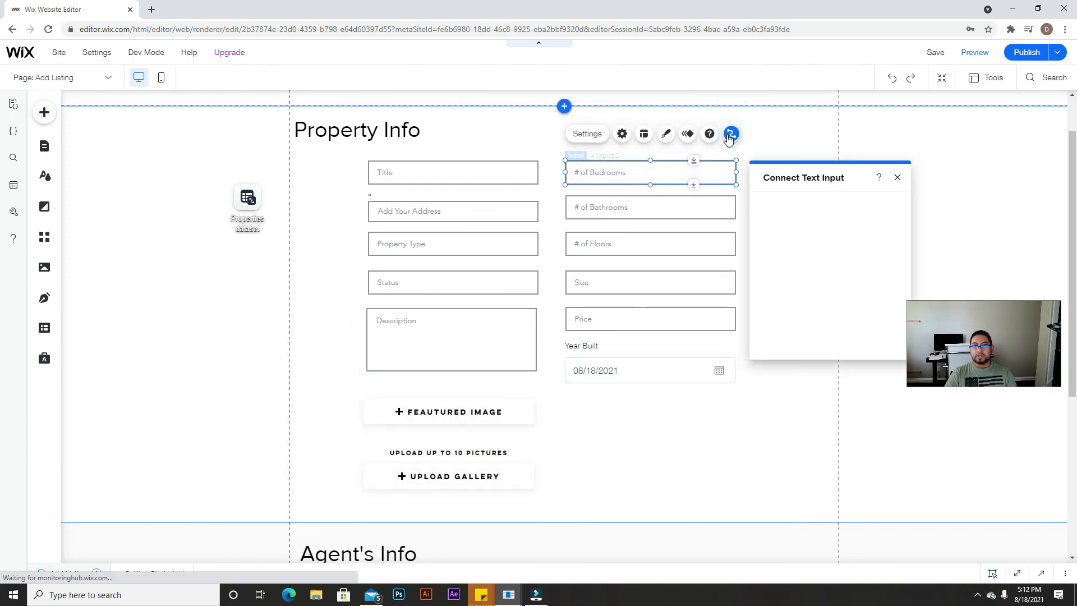
click(803, 293)
scroll(802, 289, down, 2)
scroll(803, 283, up, 2)
click(825, 248)
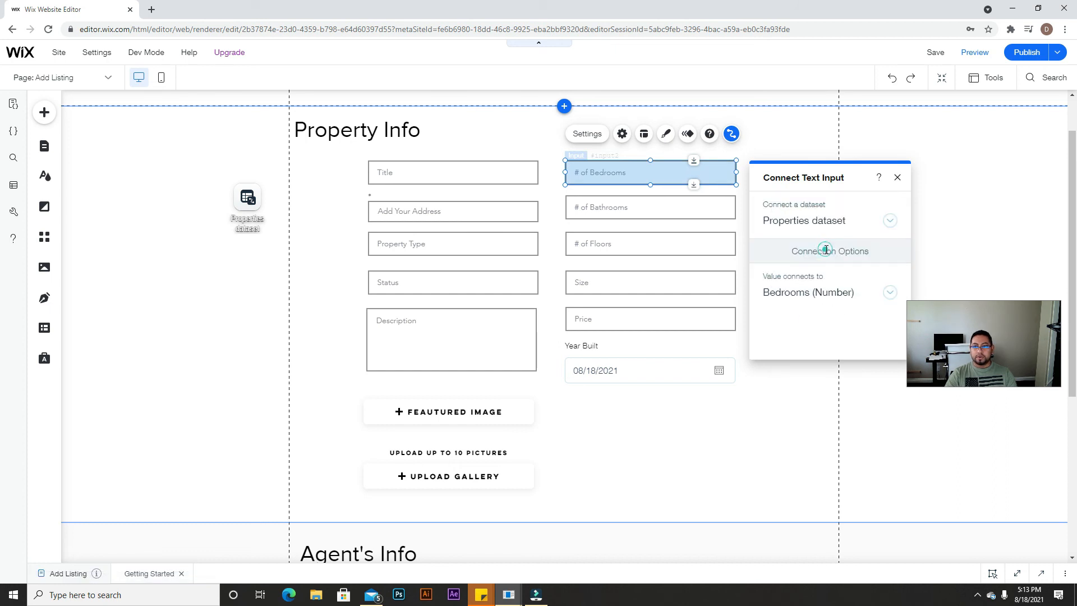
click(701, 208)
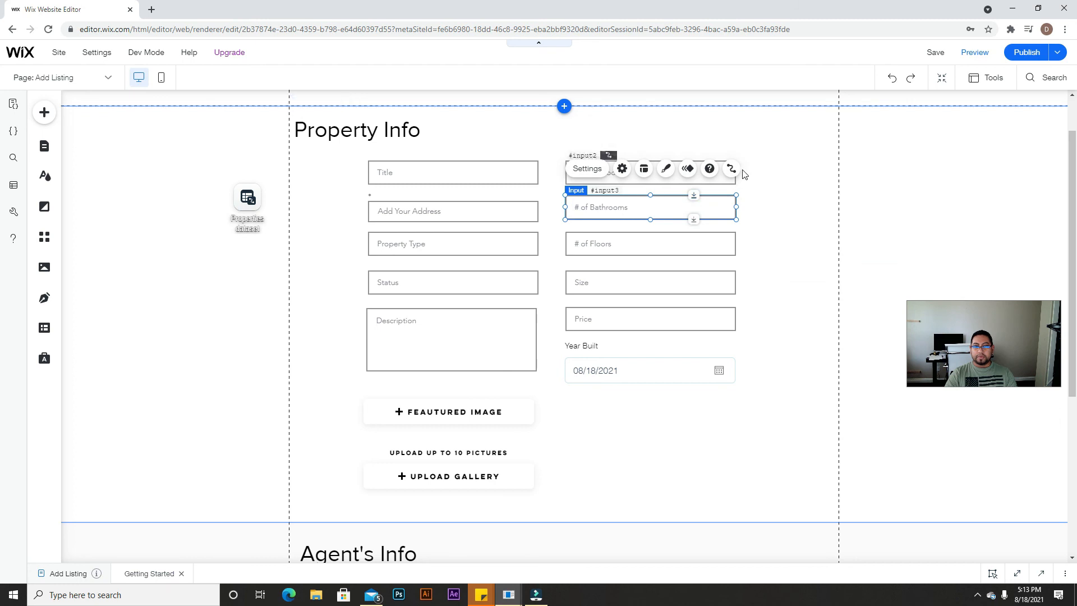
click(730, 168)
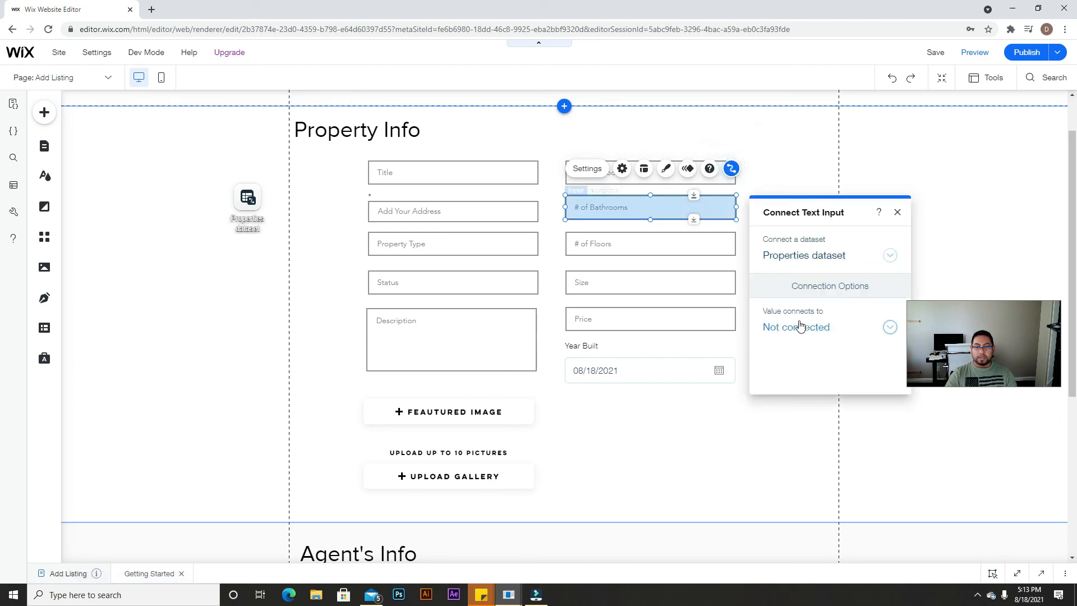
click(800, 326)
scroll(806, 303, down, 5)
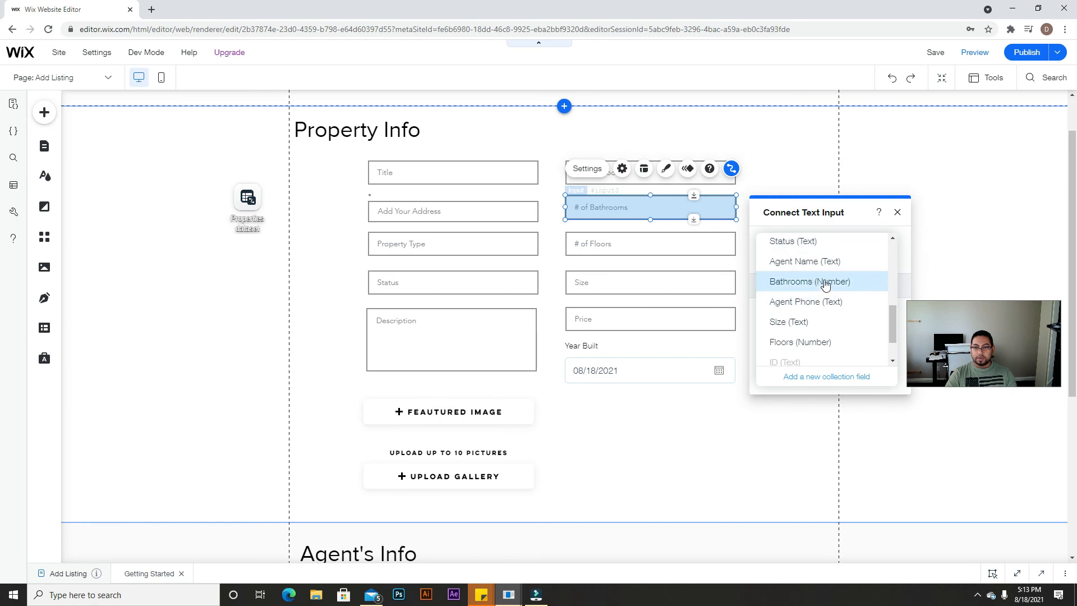
click(825, 282)
Step: Link the # of Floors input to the Floors field
click(649, 248)
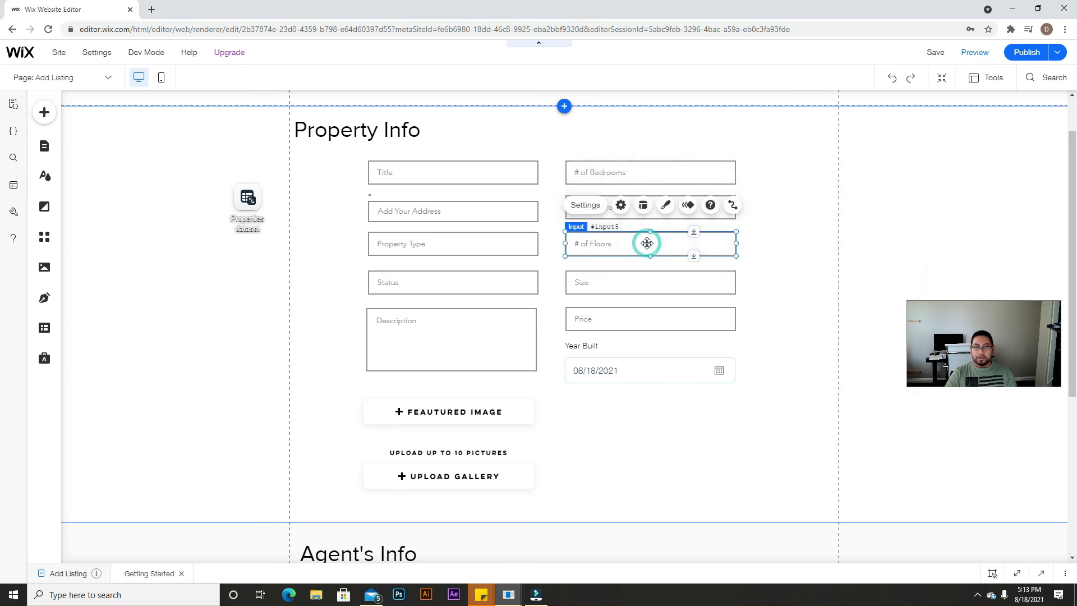
click(731, 205)
click(819, 362)
scroll(831, 350, down, 1)
scroll(830, 341, up, 1)
scroll(829, 341, down, 5)
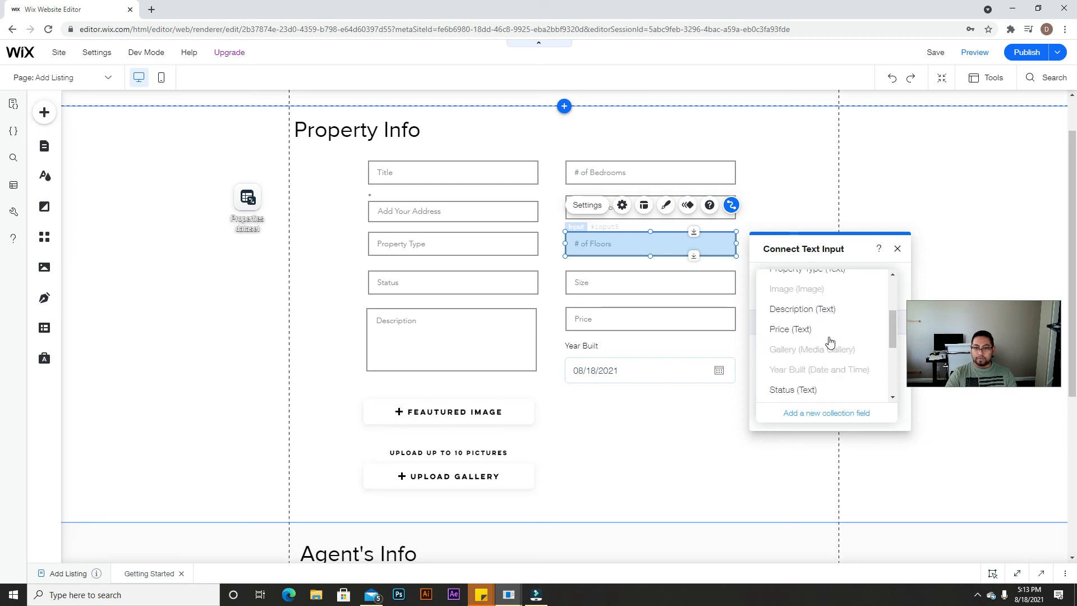
scroll(824, 347, down, 2)
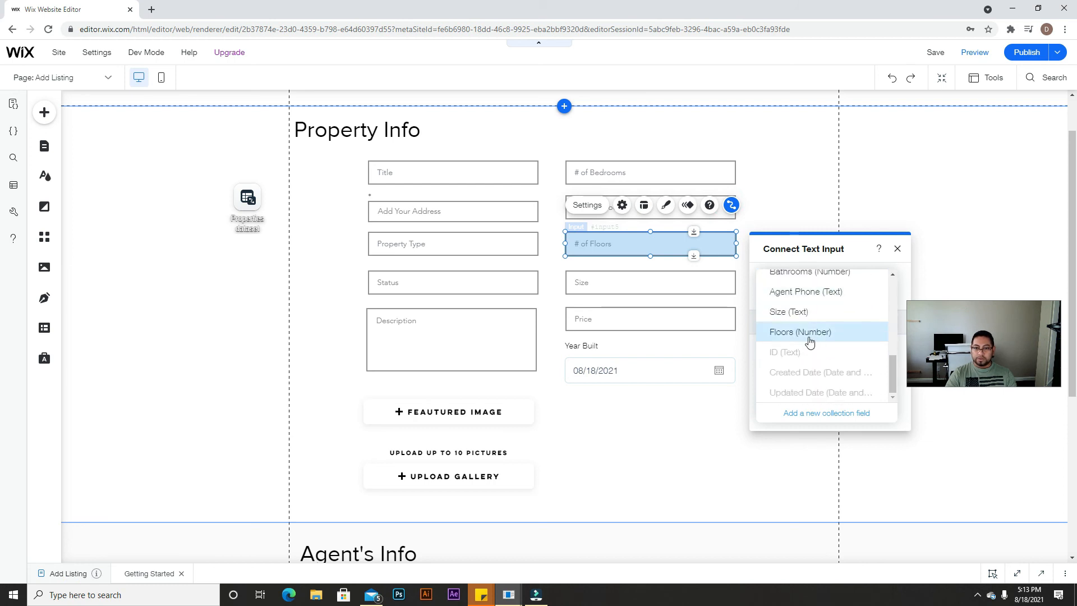
click(807, 339)
Step: Link the Size input to the Size field and the Price input to its dataset field
click(640, 282)
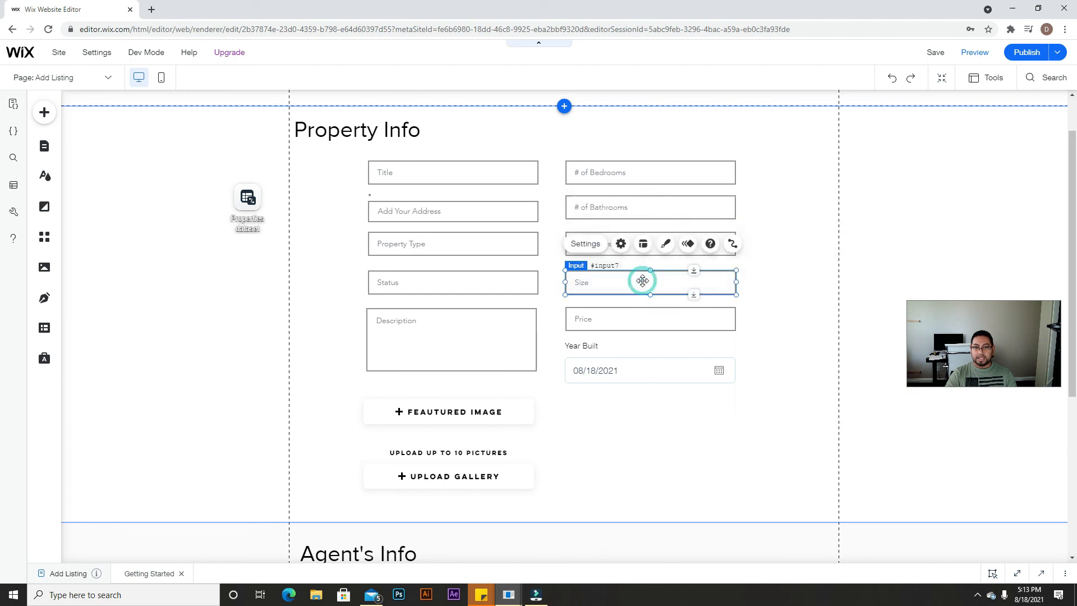
click(732, 243)
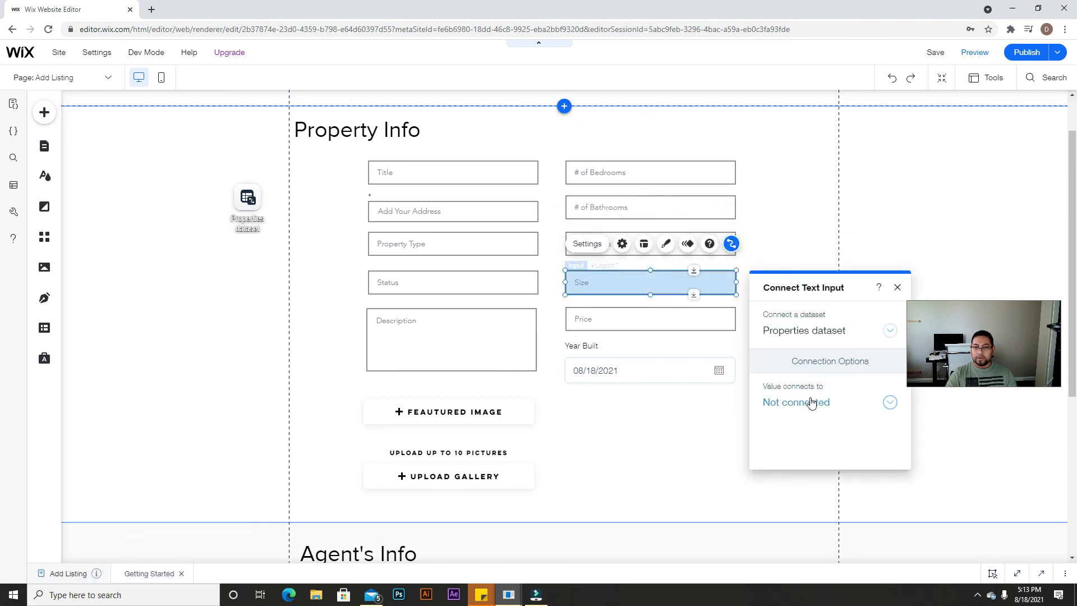
click(816, 401)
scroll(810, 400, down, 3)
scroll(810, 400, down, 3)
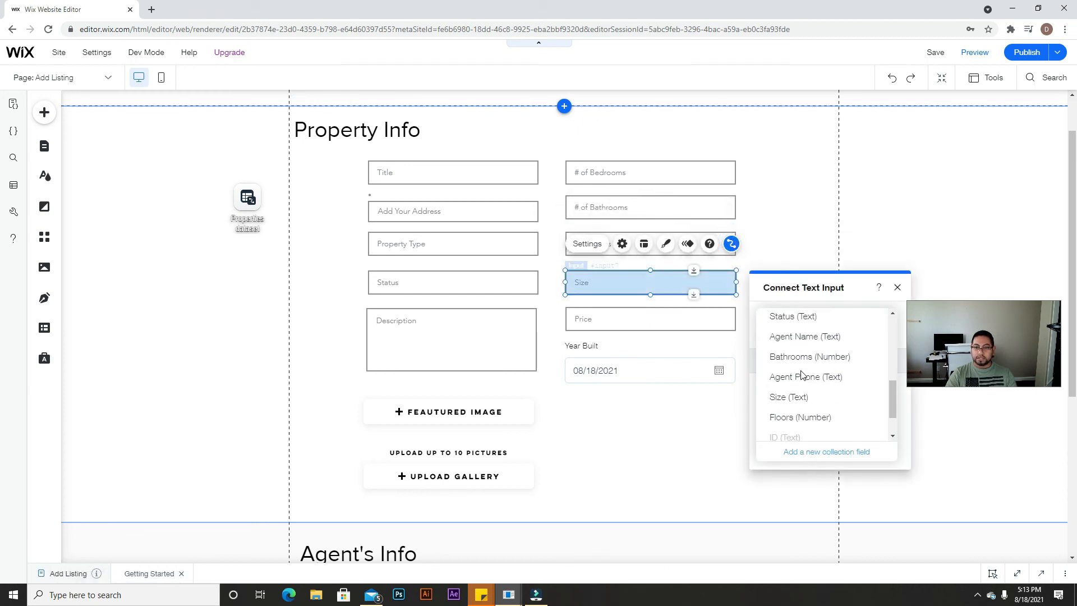
click(799, 395)
click(692, 321)
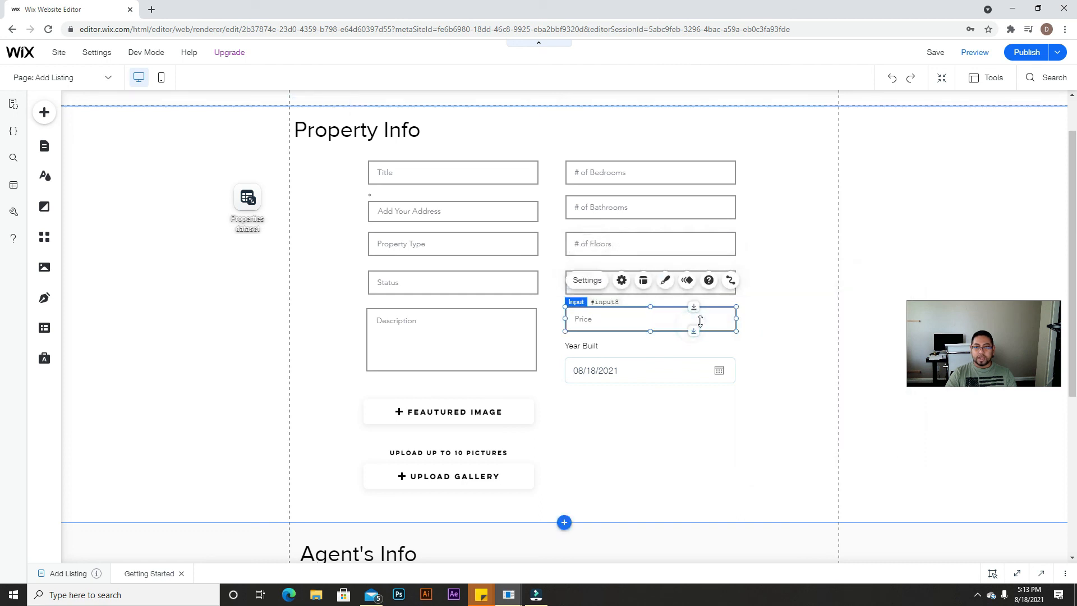
click(734, 282)
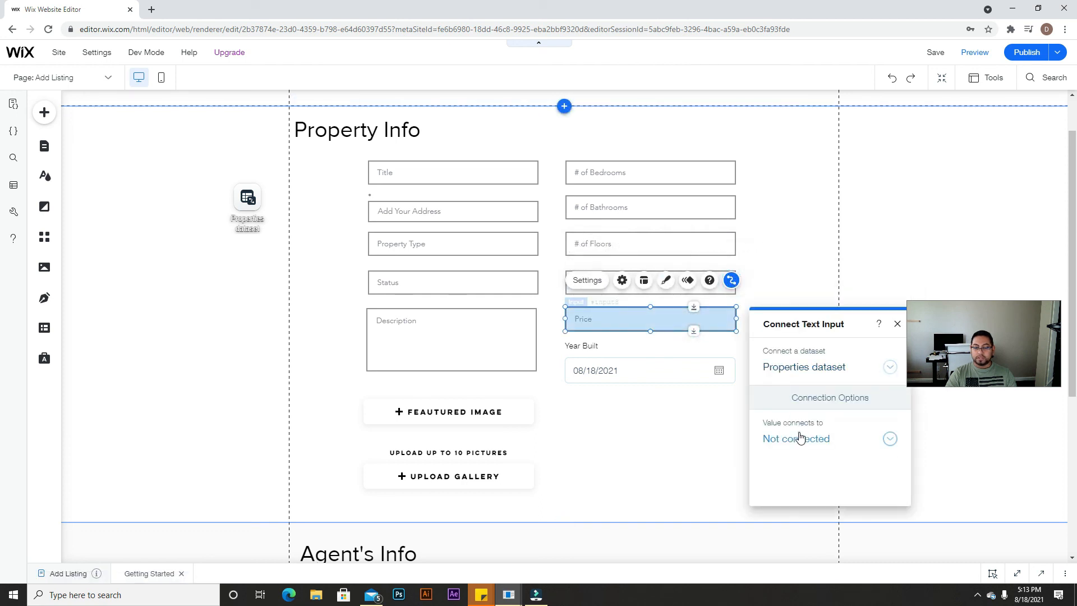
click(800, 438)
scroll(795, 432, down, 5)
scroll(794, 412, down, 2)
click(787, 384)
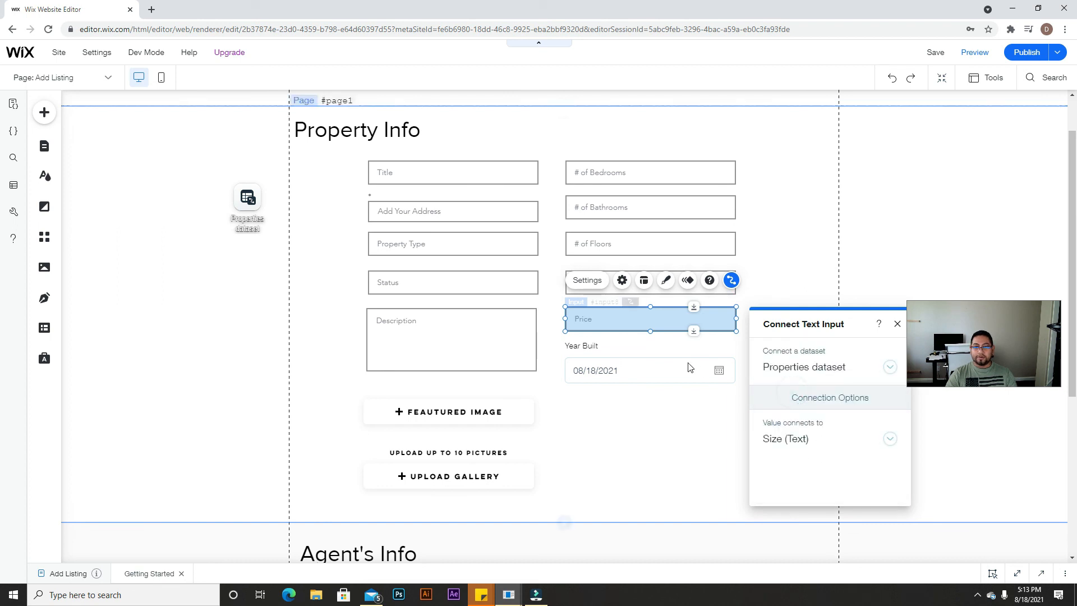
Step: Connect the Year Built date picker to the Year Built (Date and Time) field
click(653, 368)
click(729, 315)
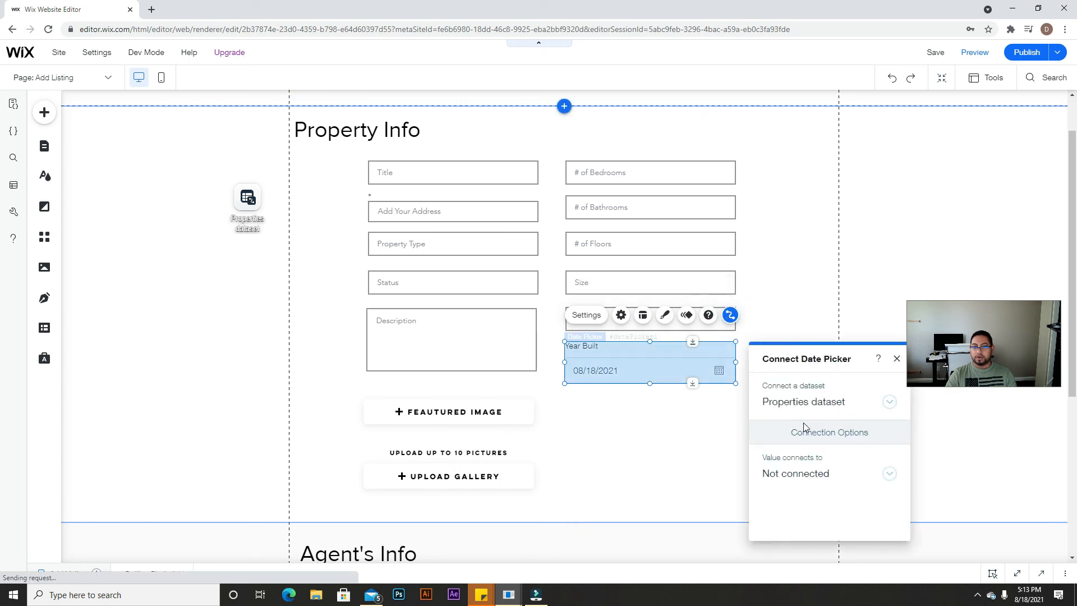
click(829, 474)
scroll(830, 474, down, 3)
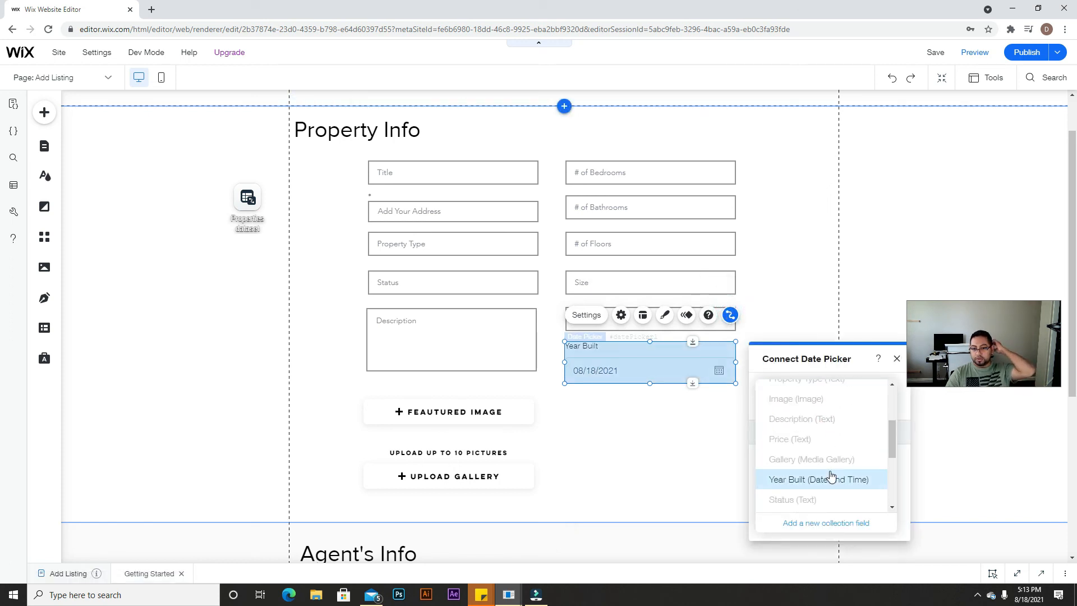
click(830, 479)
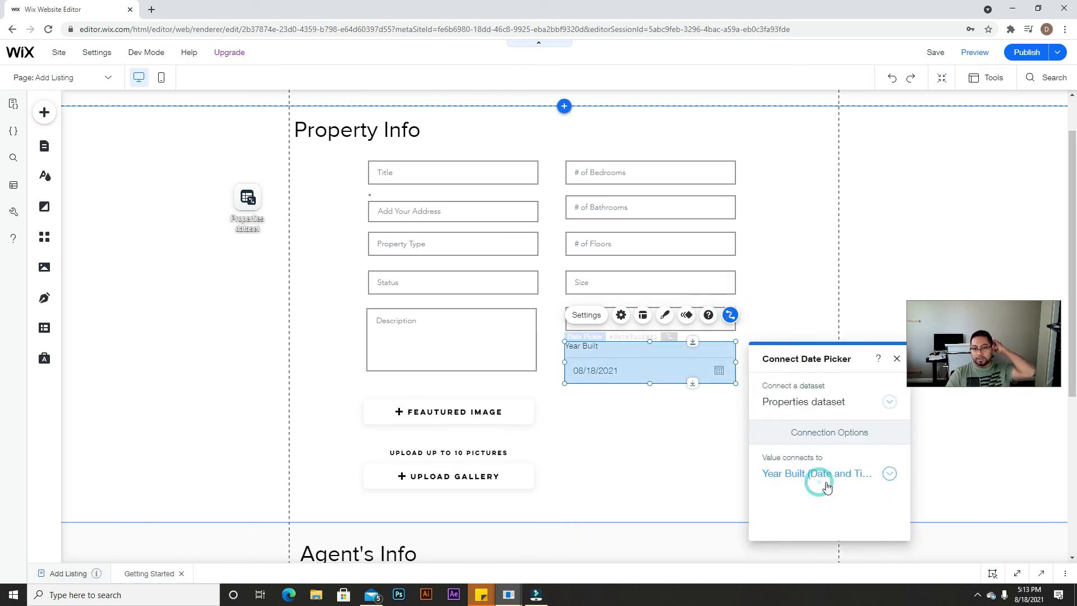
click(721, 425)
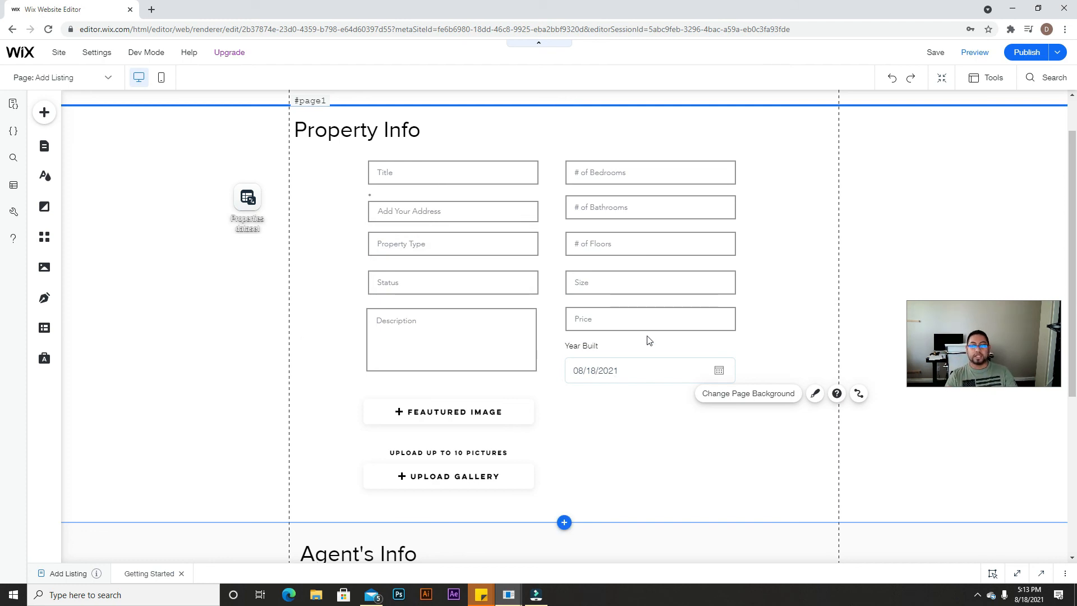
scroll(540, 204, down, 2)
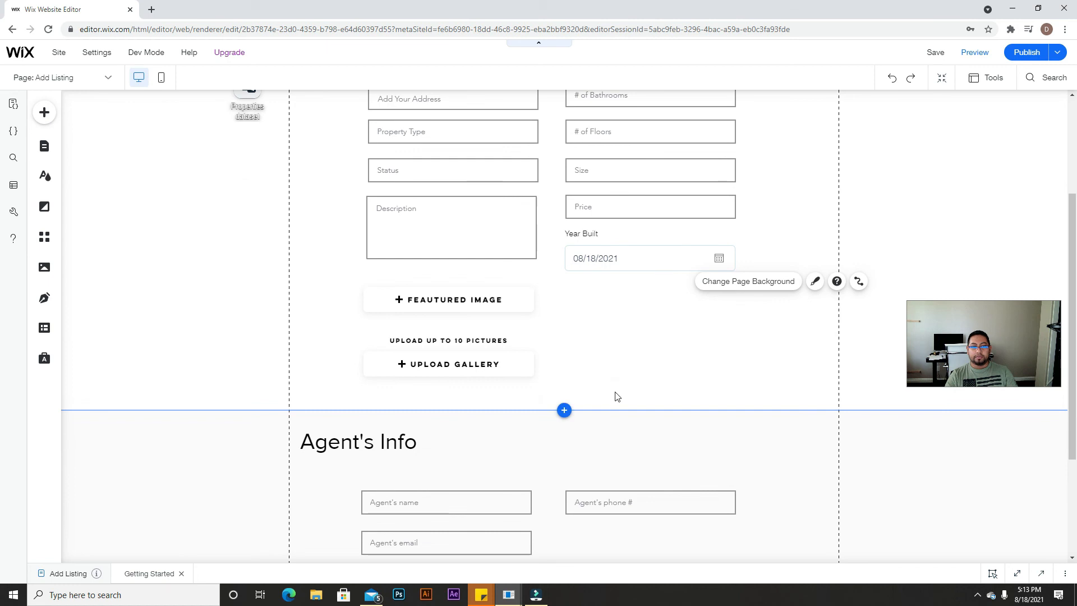
scroll(527, 146, up, 2)
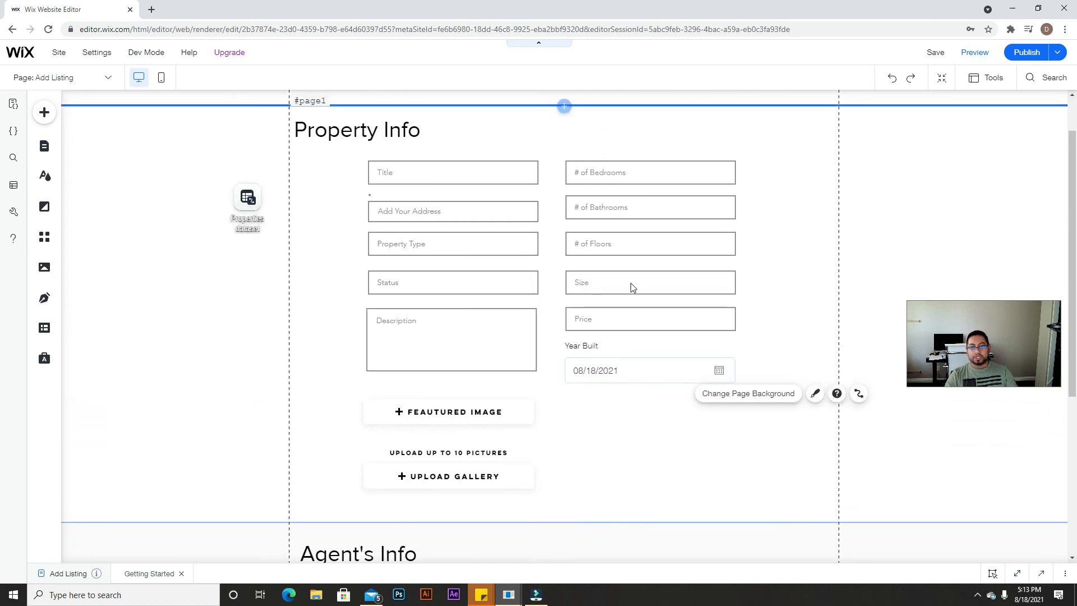
click(512, 180)
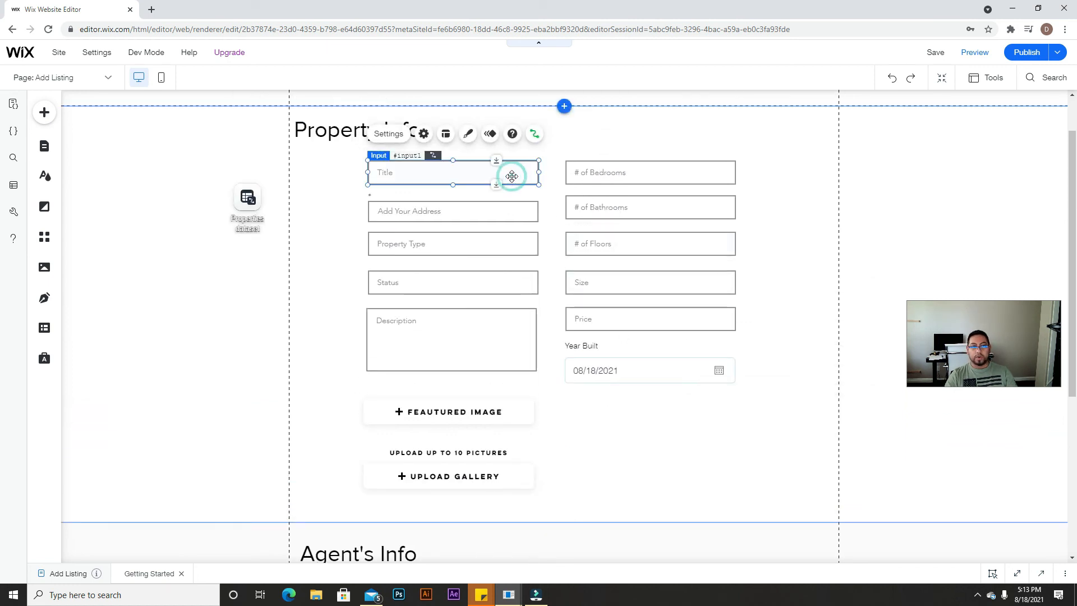
click(629, 173)
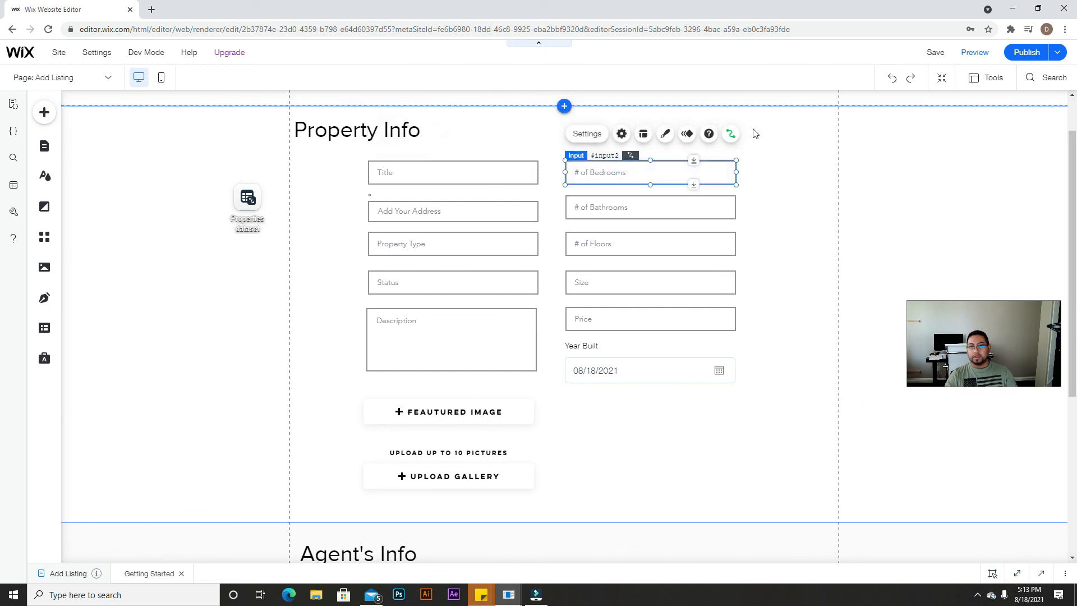
click(524, 213)
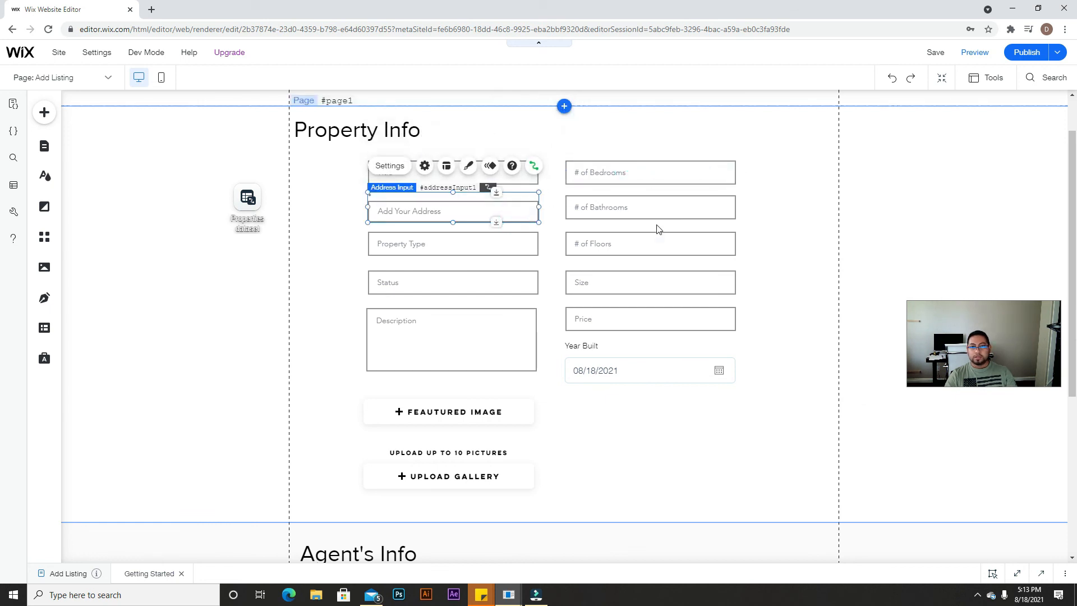
click(672, 209)
click(540, 257)
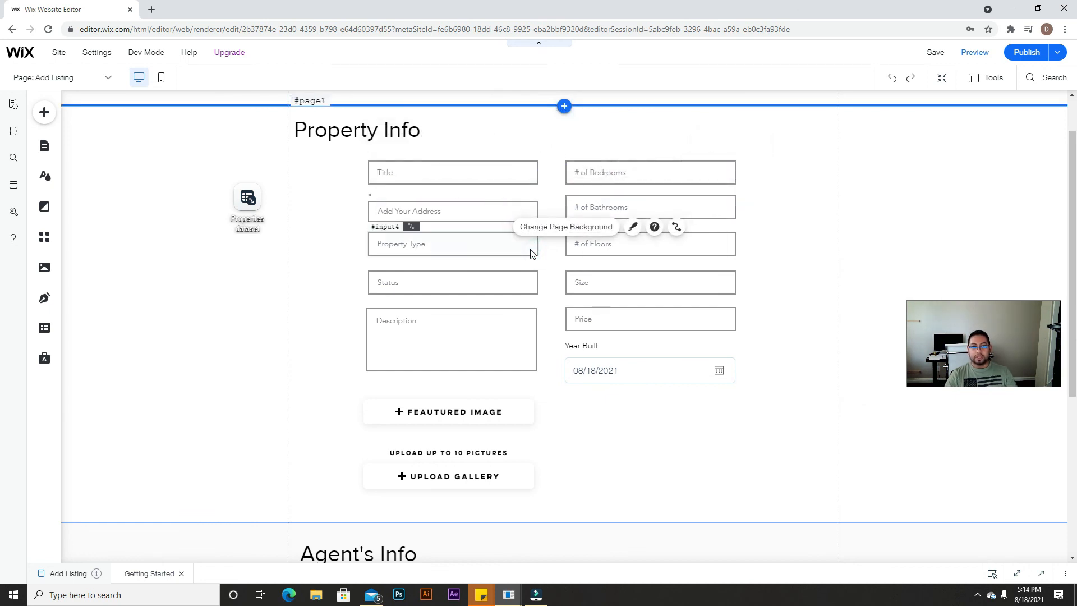
click(520, 245)
click(628, 254)
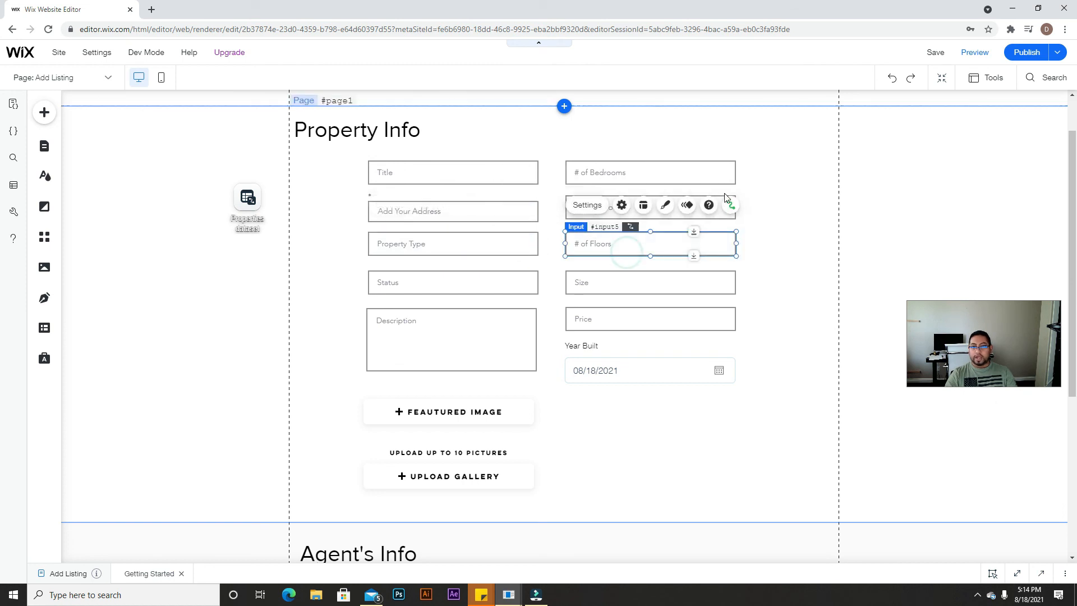
click(505, 278)
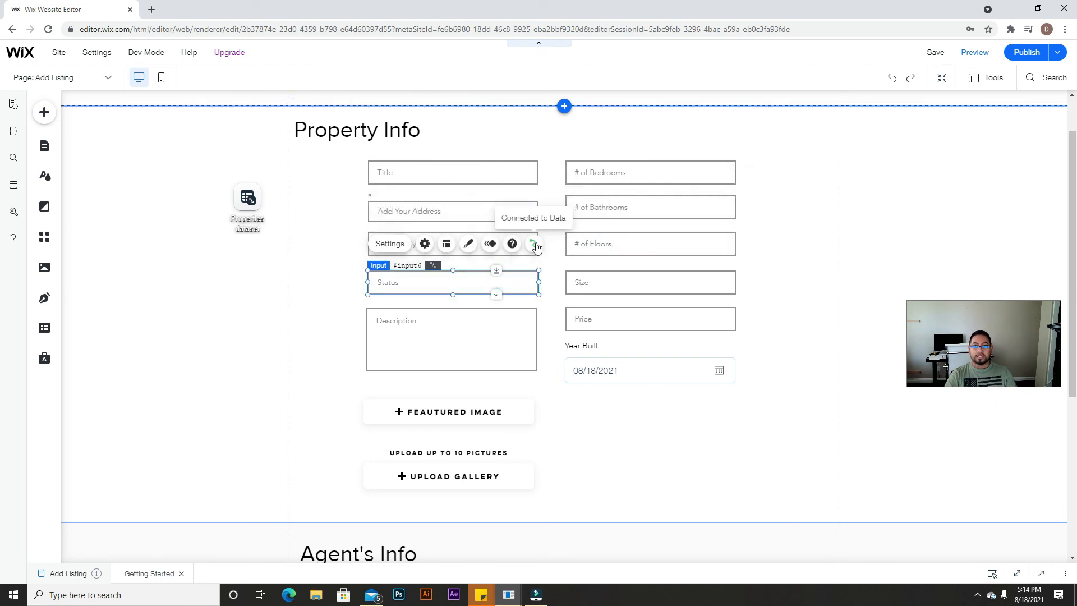
click(601, 286)
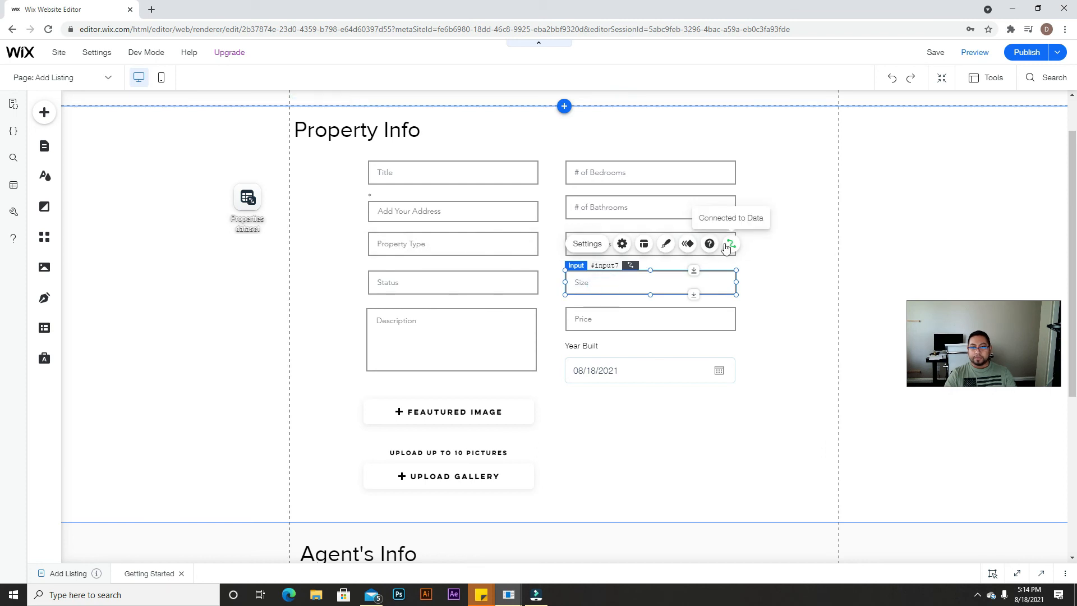
scroll(482, 371, down, 5)
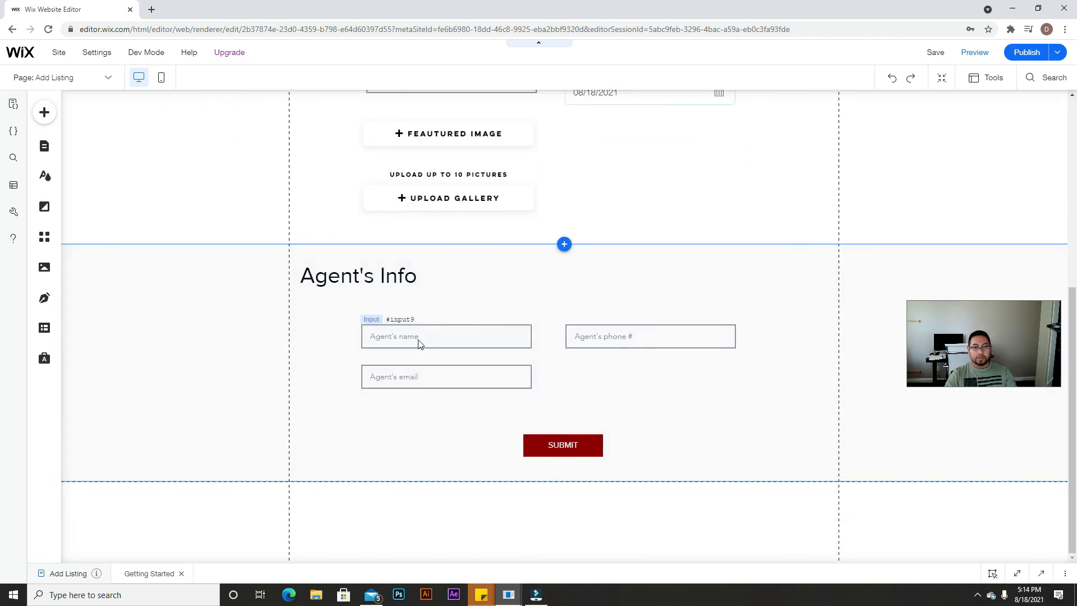
click(419, 338)
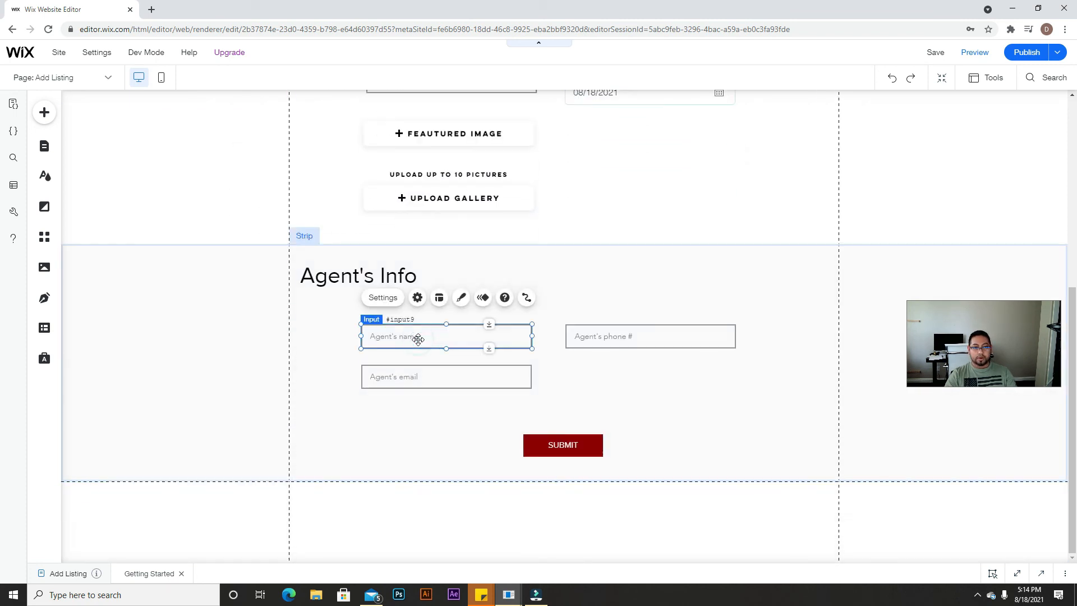
click(527, 298)
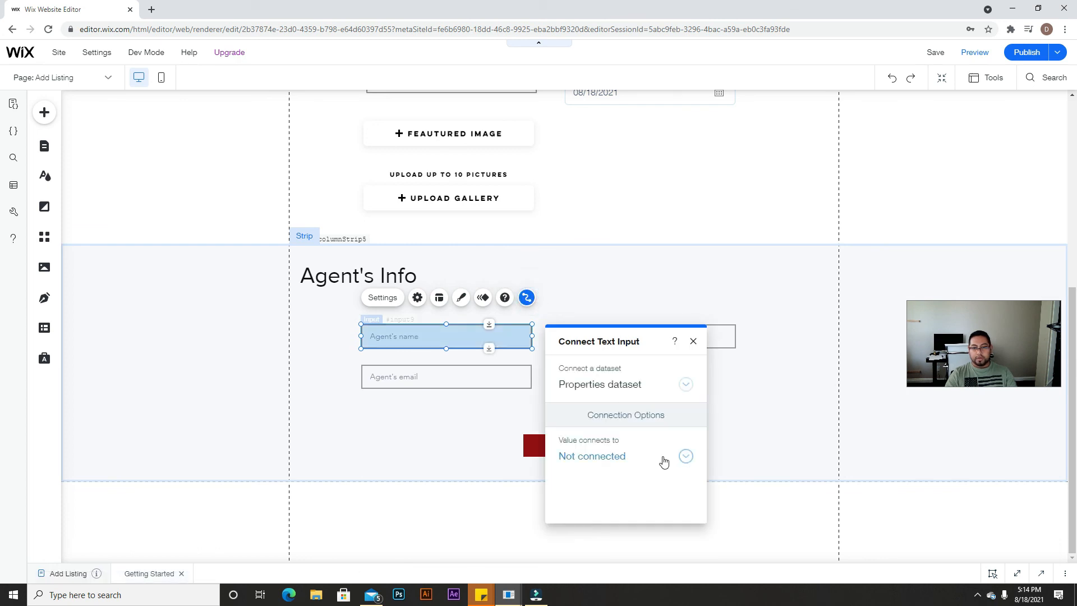
click(663, 461)
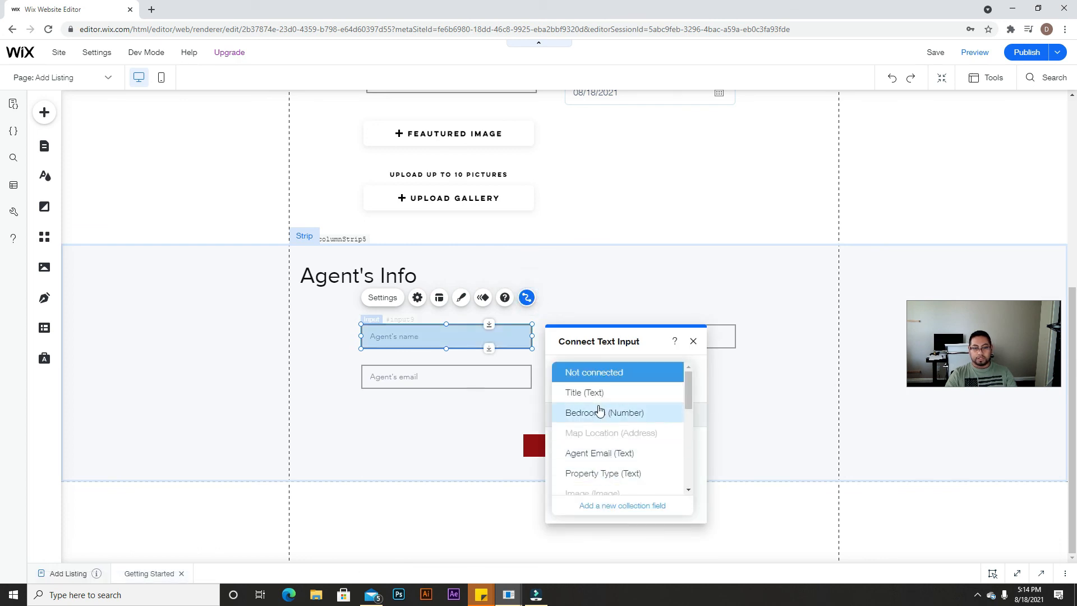
scroll(604, 429, down, 3)
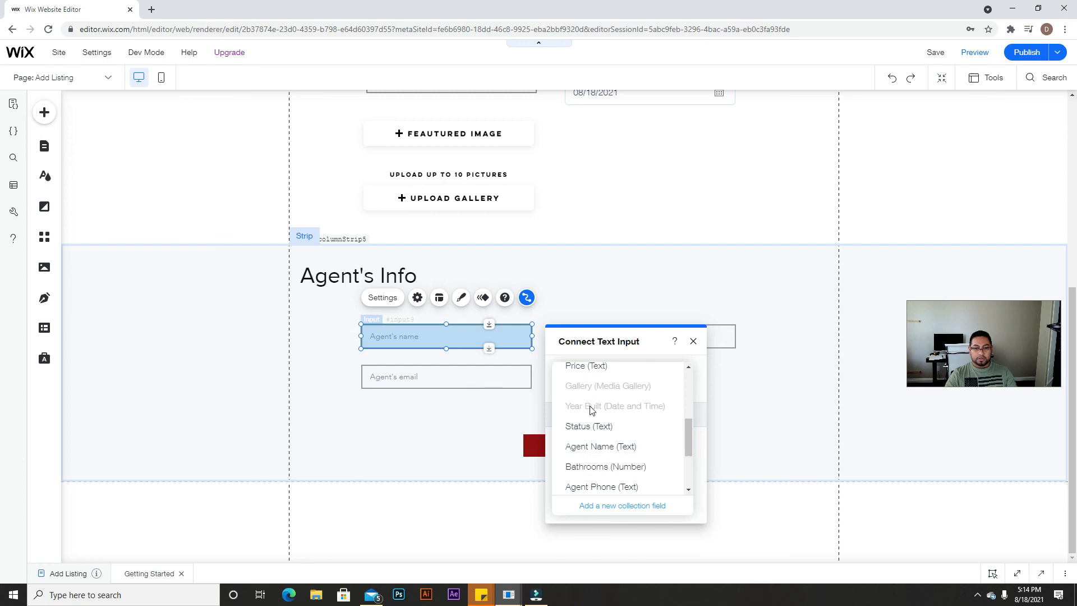
click(597, 447)
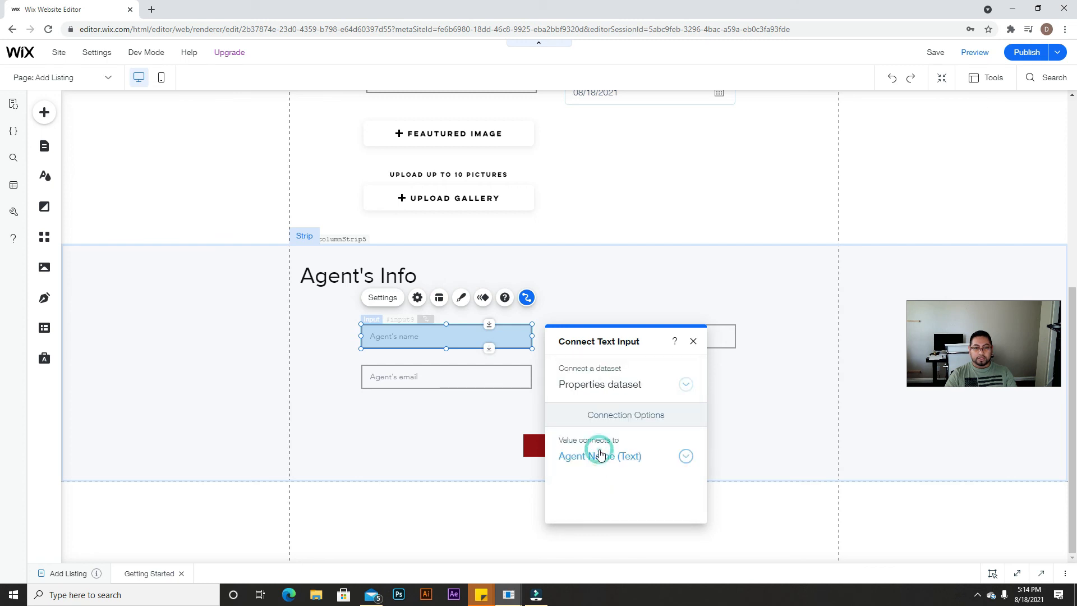
click(505, 375)
click(527, 338)
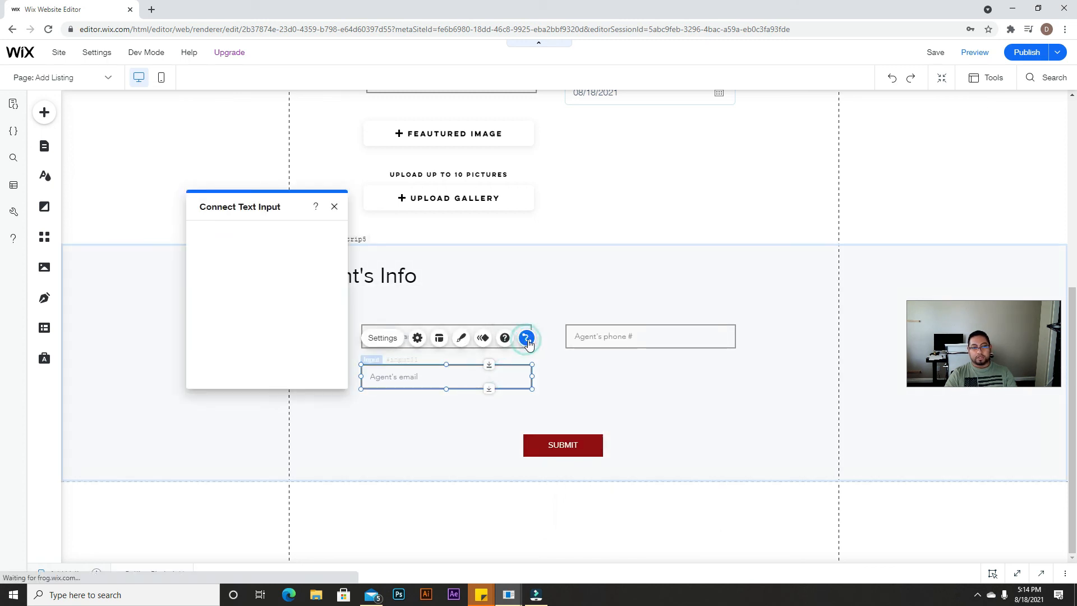
click(316, 328)
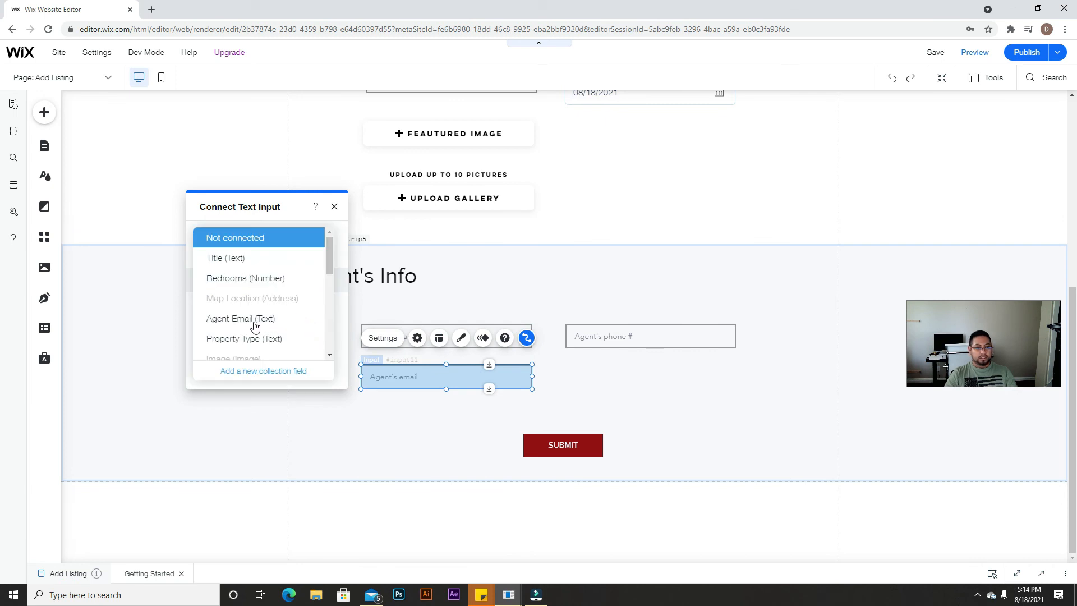
click(255, 319)
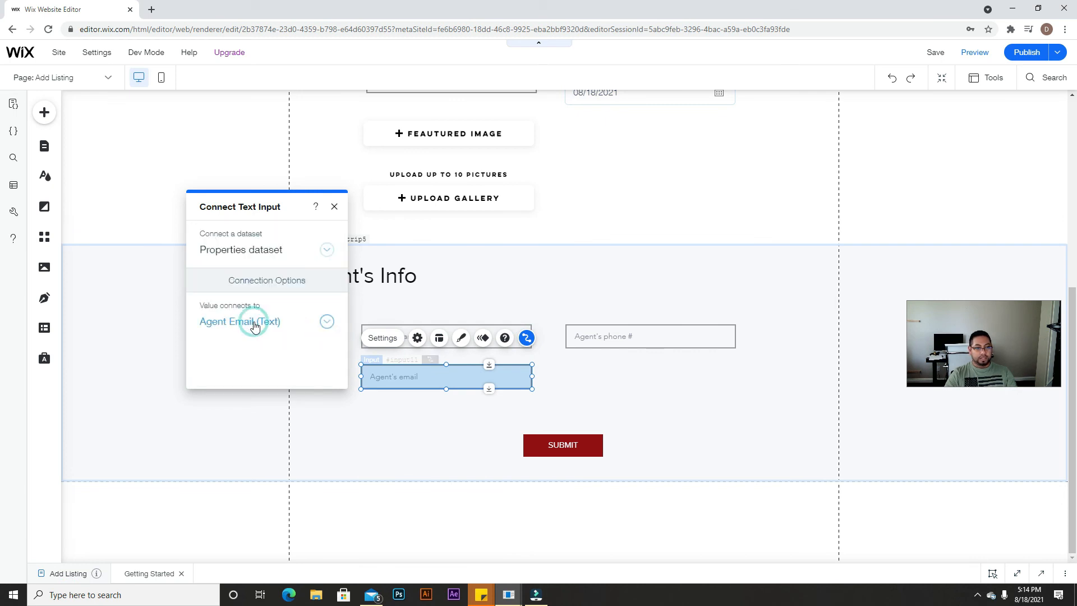
click(687, 349)
click(731, 298)
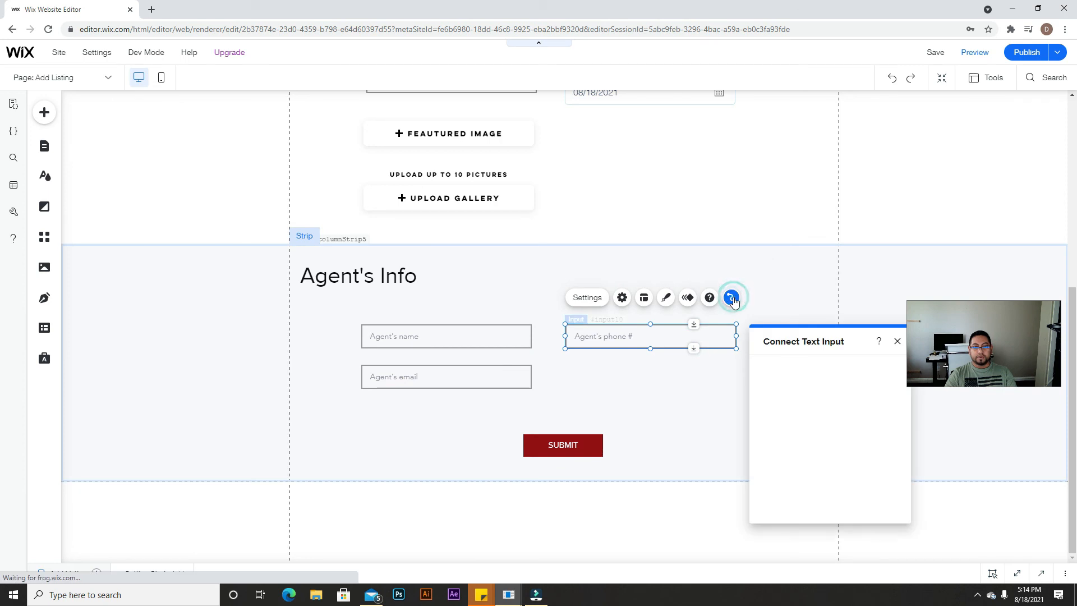
click(803, 457)
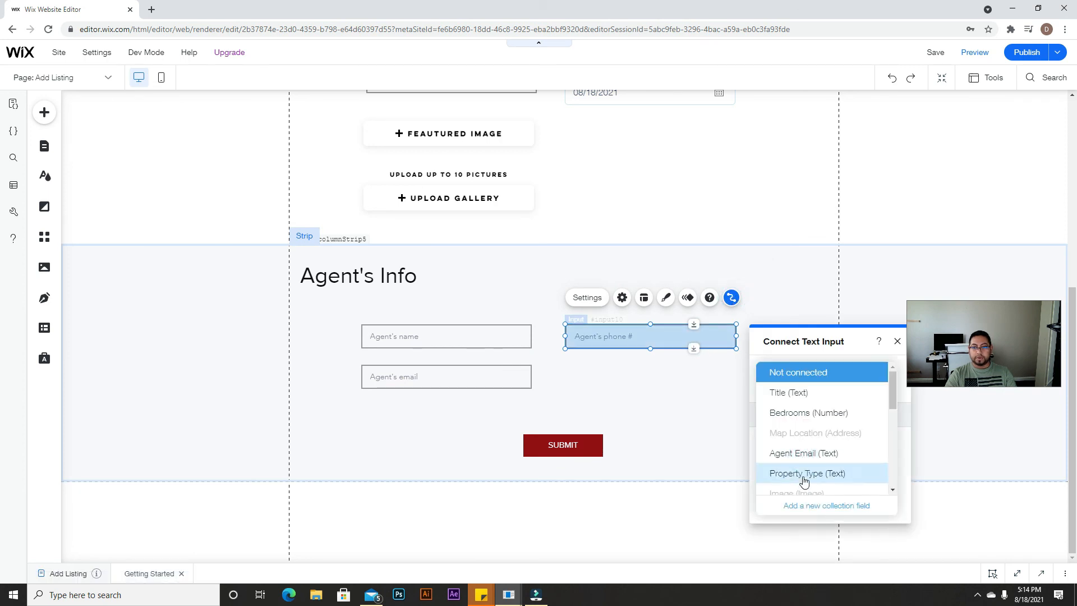
scroll(804, 480, down, 4)
scroll(800, 446, down, 1)
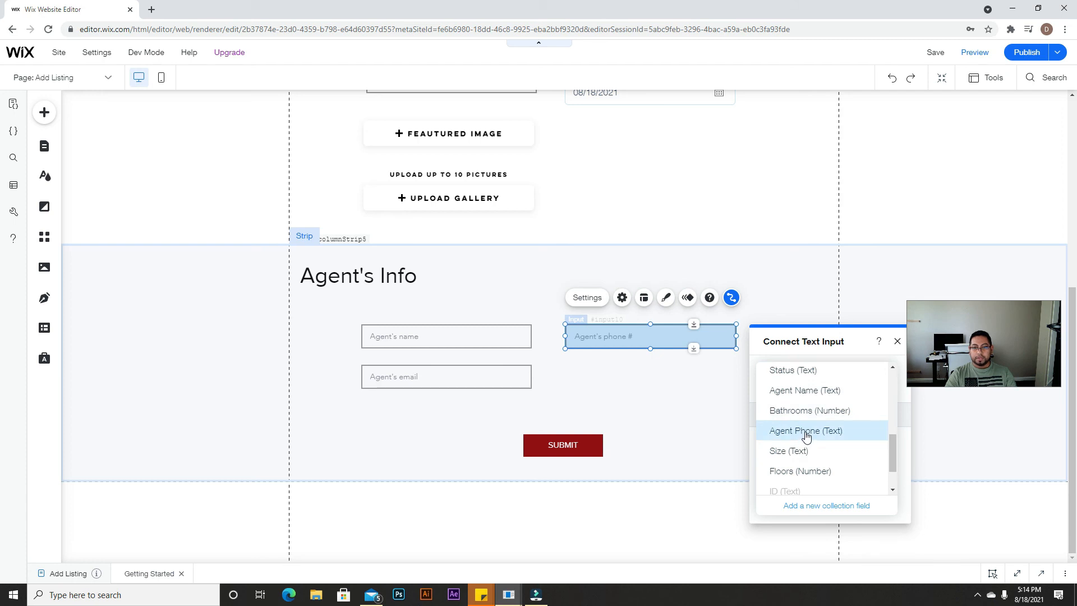
click(814, 436)
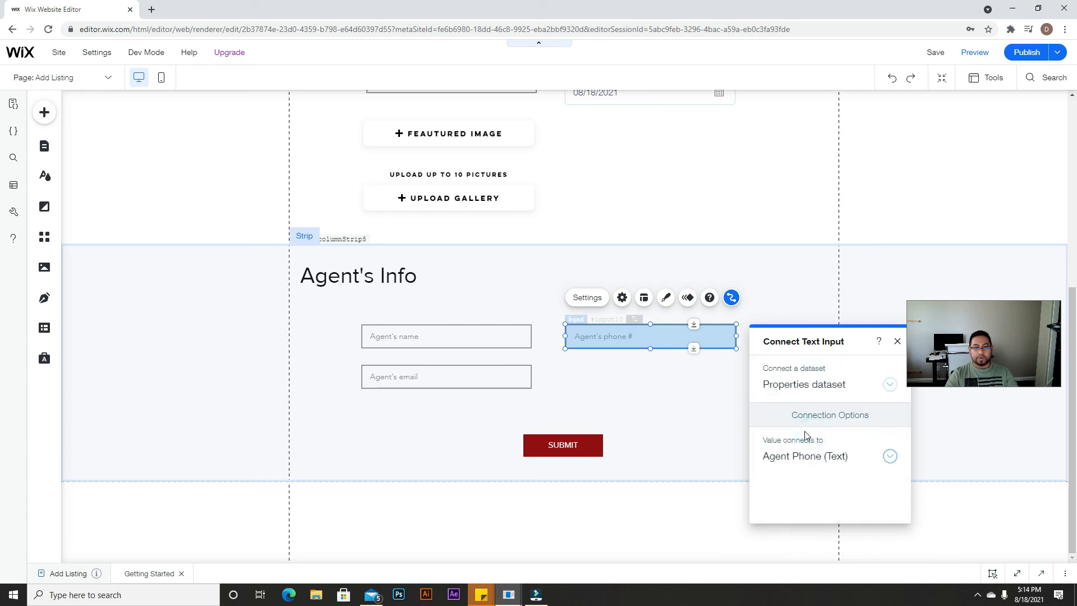
click(660, 403)
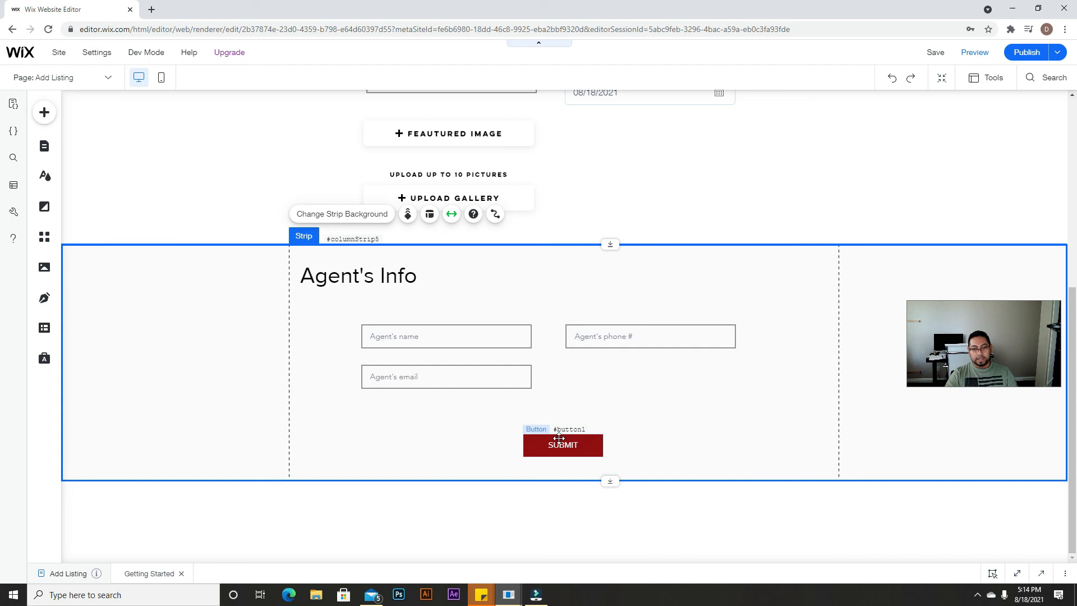
Step: Stretch the Agent's Info strip downward to make room below the SUBMIT button
click(577, 441)
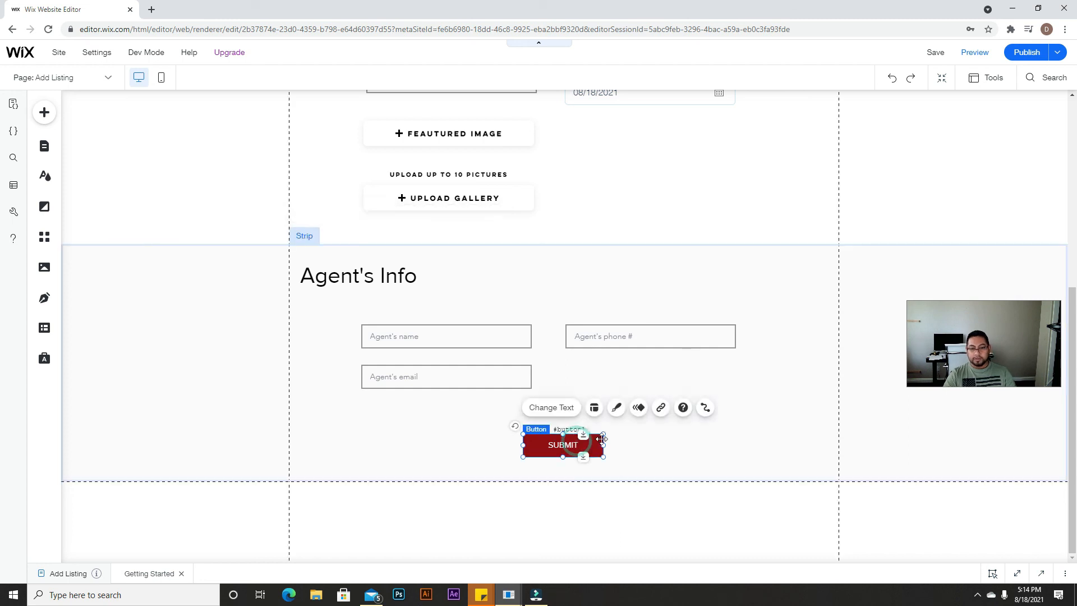
click(654, 462)
drag(608, 481, 611, 520)
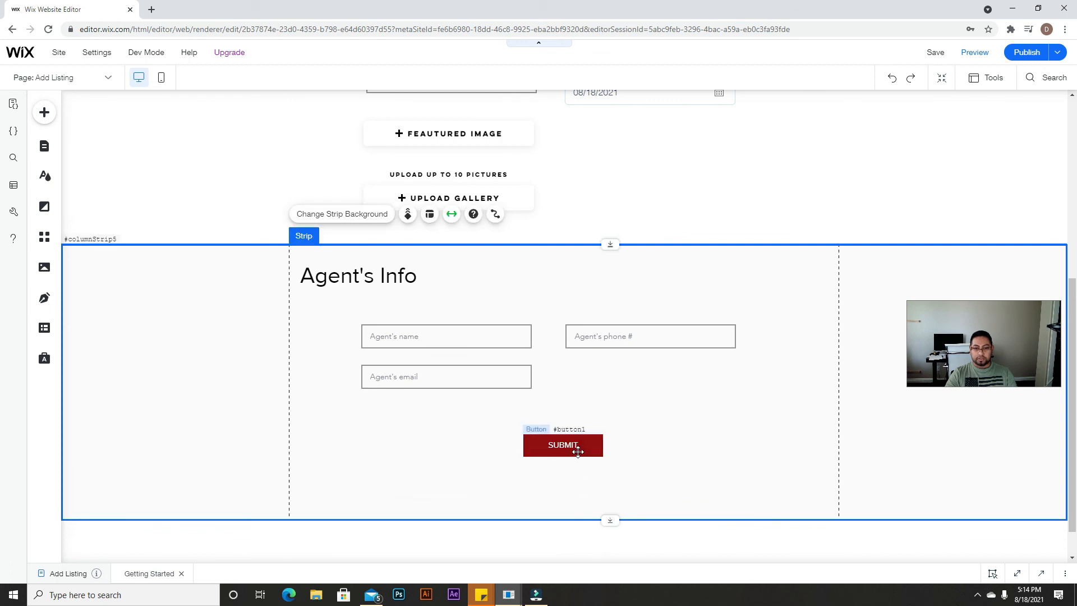
Step: Set SUBMIT's click action to Submit, add success and failure messages, and place them below it
click(577, 451)
click(704, 407)
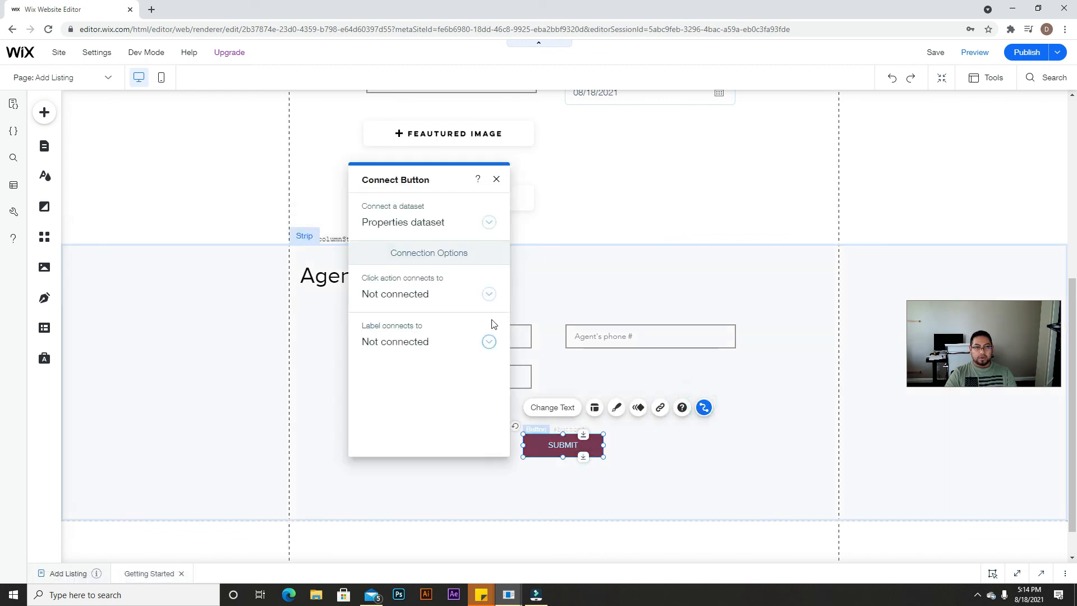
click(485, 294)
click(399, 355)
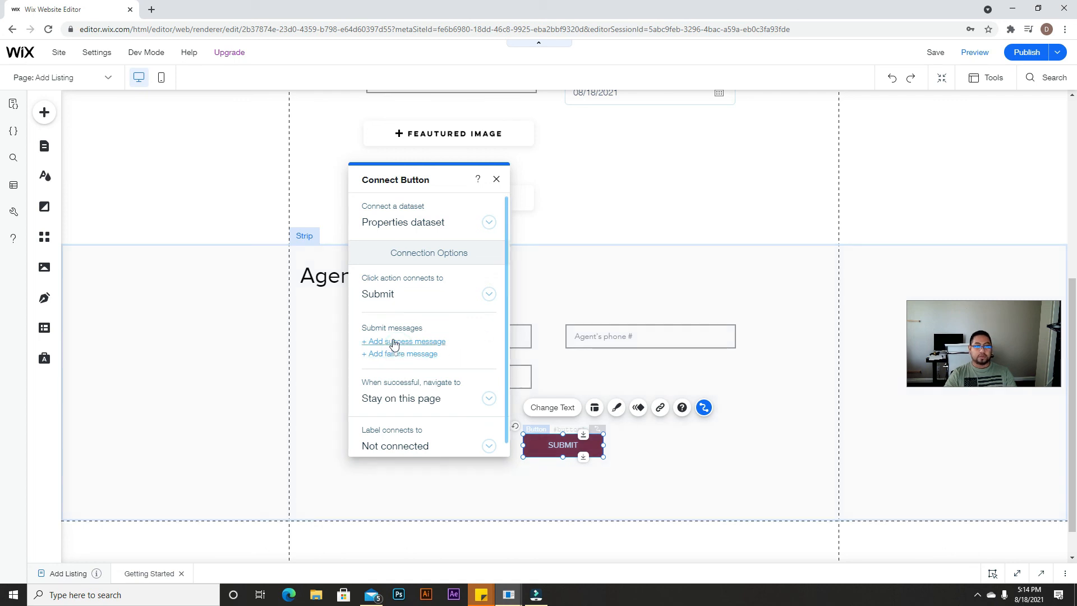
click(401, 344)
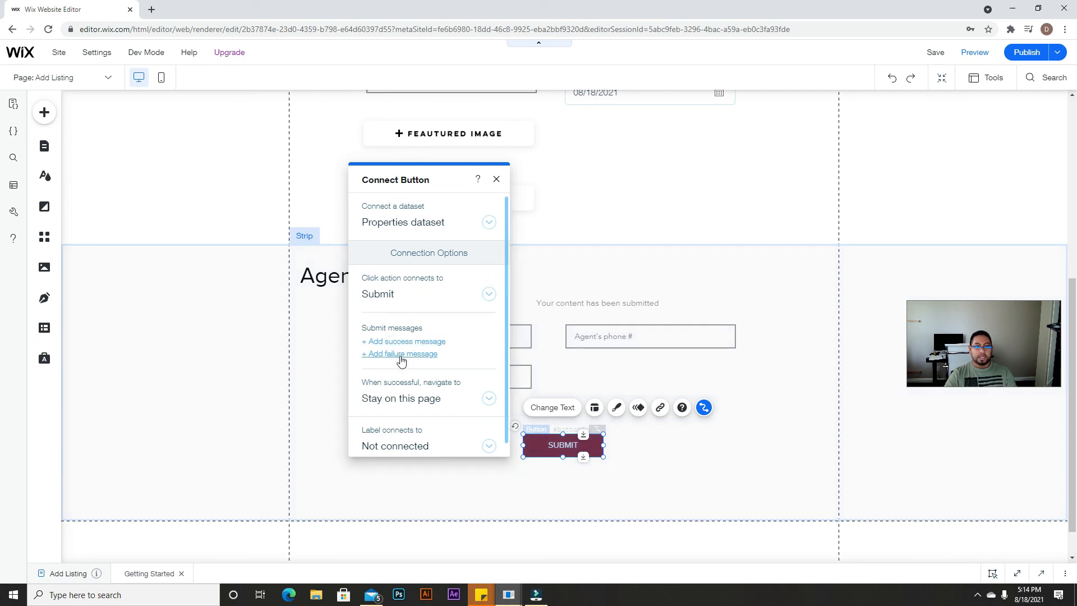
click(405, 355)
drag(638, 305, 609, 455)
drag(661, 331, 621, 477)
Step: Center-align the success and error message texts and nudge the error text under the success text
click(619, 472)
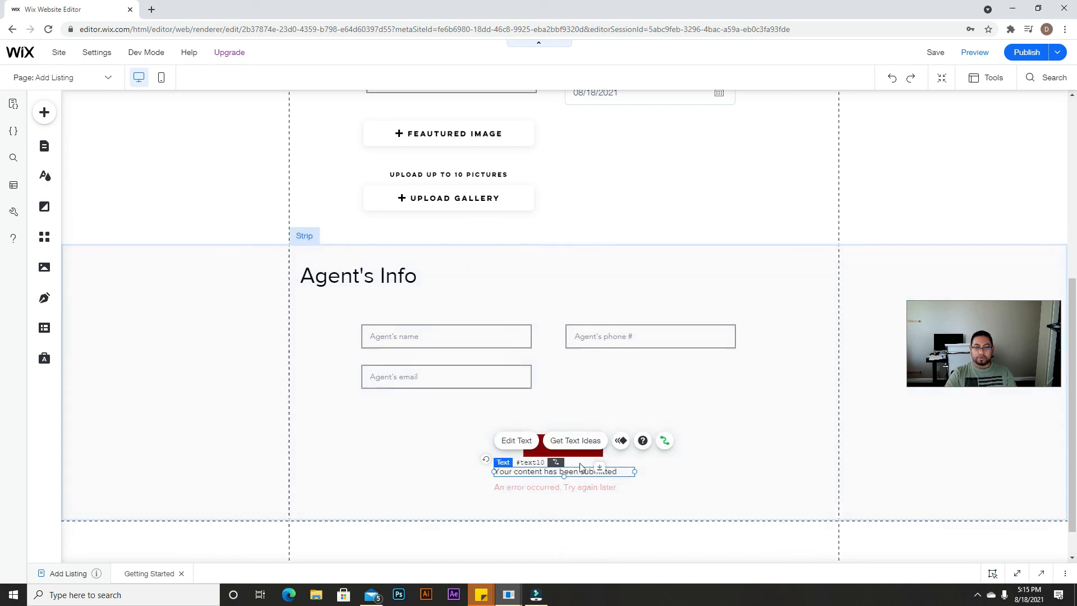
click(517, 440)
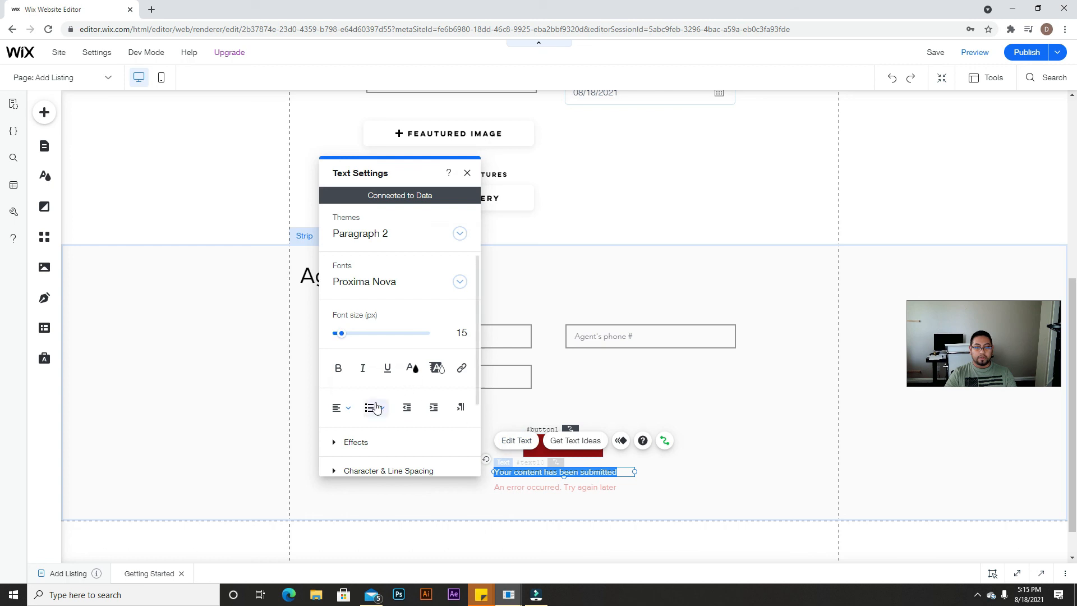
click(347, 410)
click(346, 425)
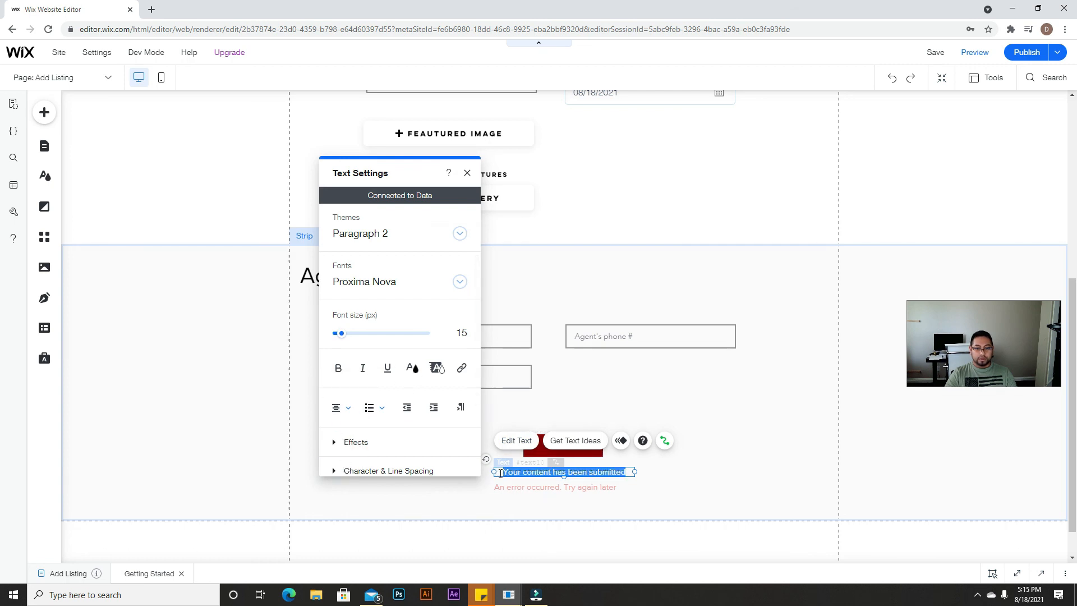
click(507, 488)
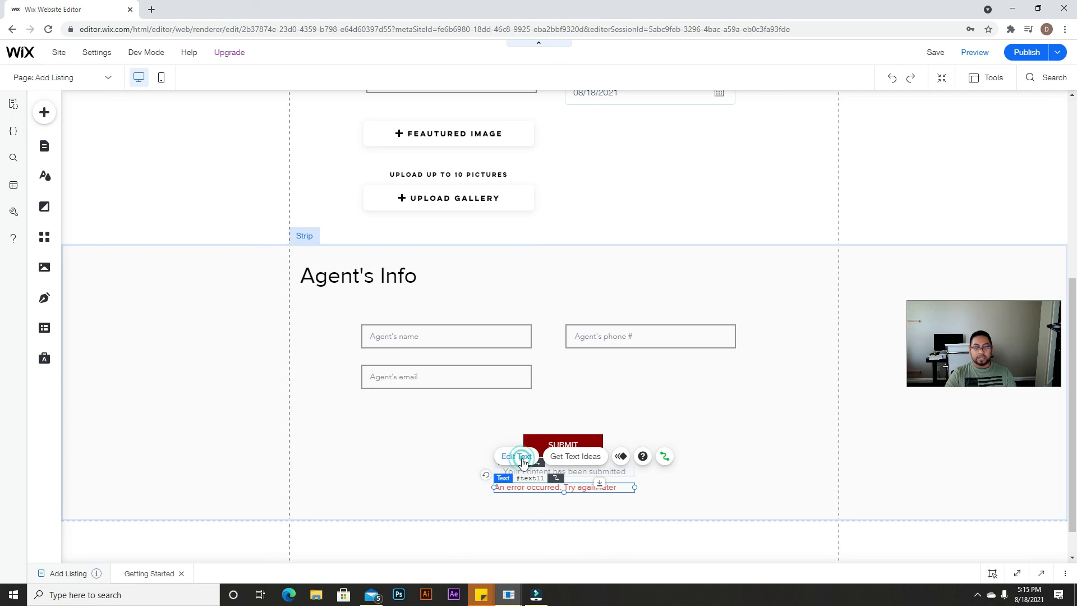
click(346, 422)
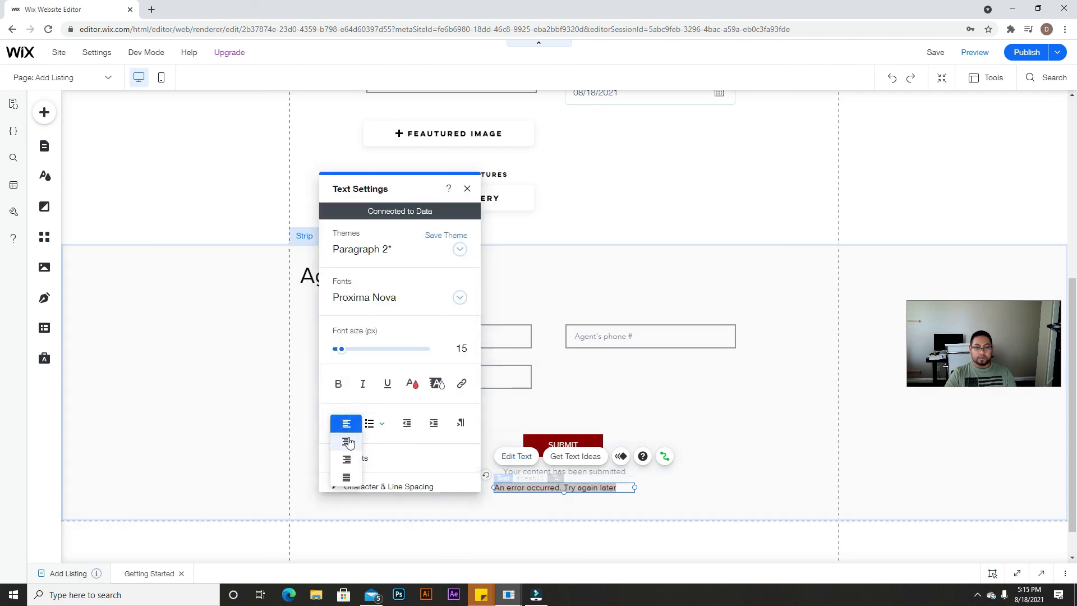
click(348, 443)
click(641, 502)
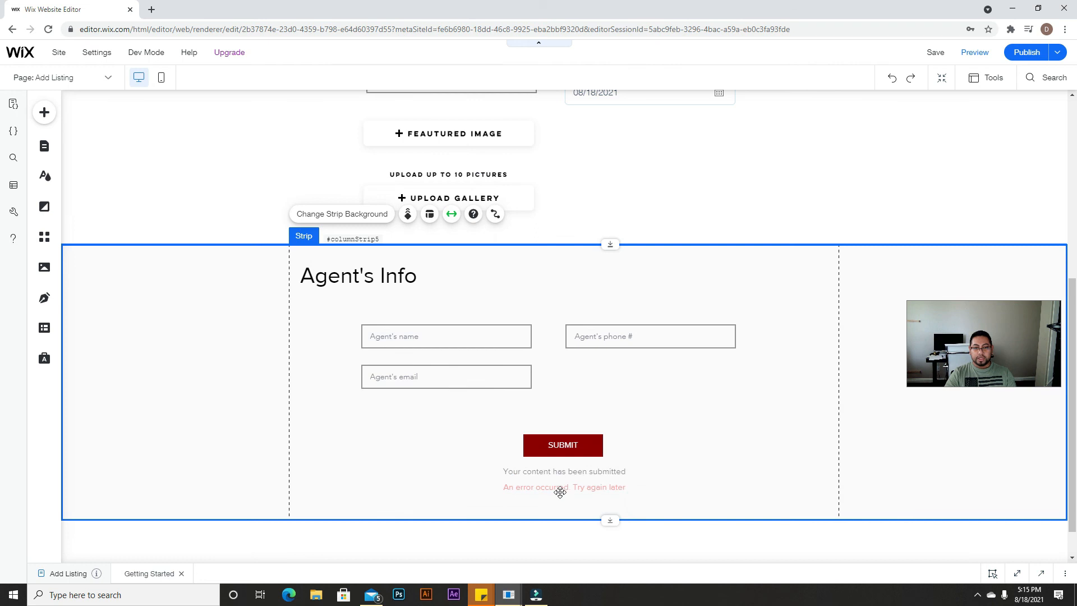
drag(558, 489, 593, 474)
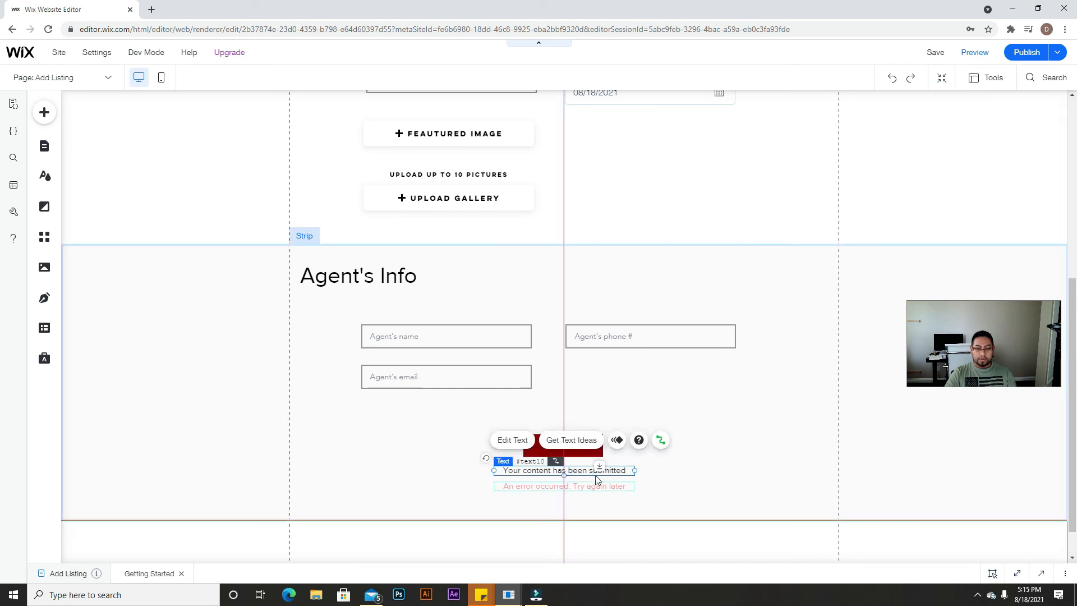
Step: Reopen the SUBMIT button's Connect Button panel to review its Properties dataset and Submit action
click(689, 499)
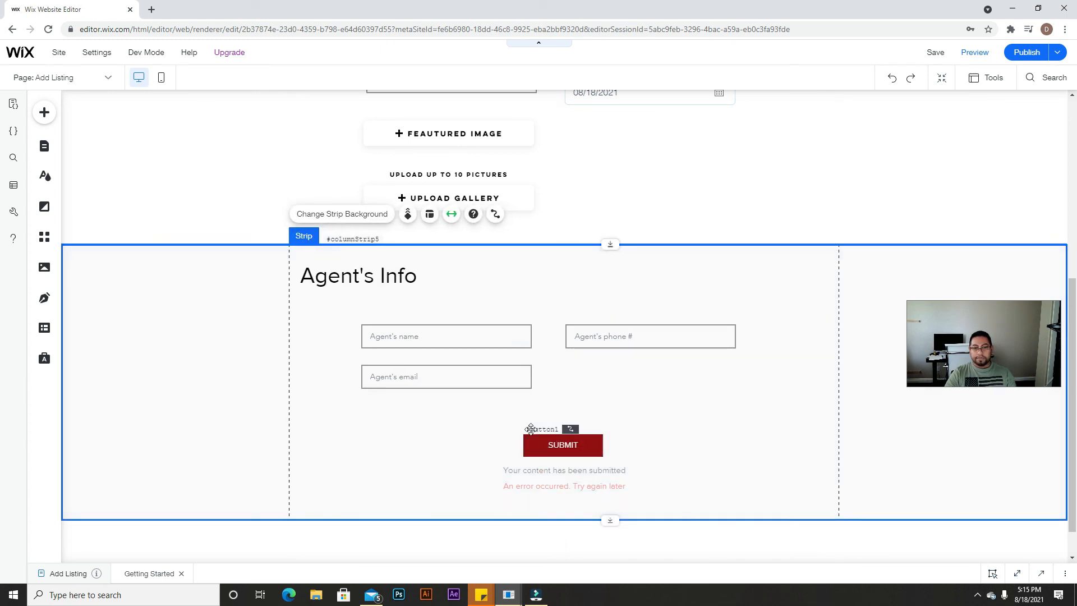
click(582, 446)
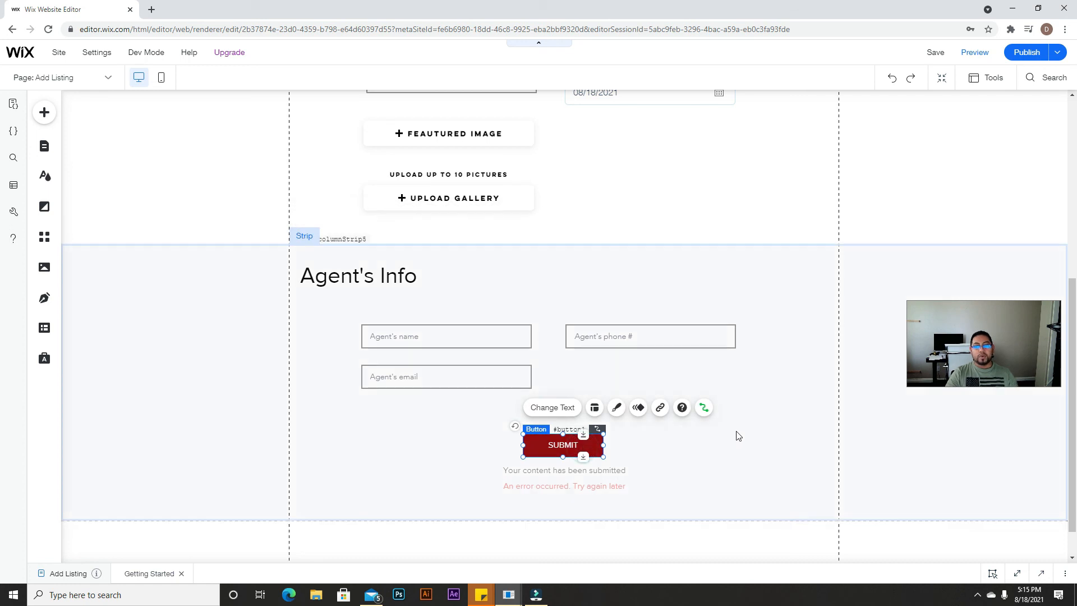
click(704, 408)
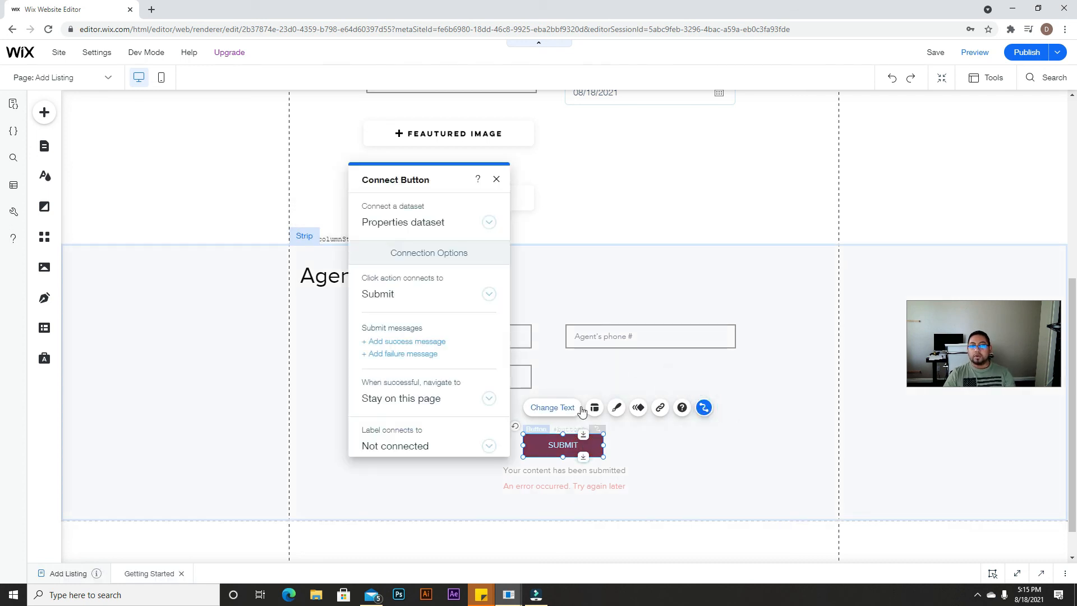
scroll(443, 403, down, 1)
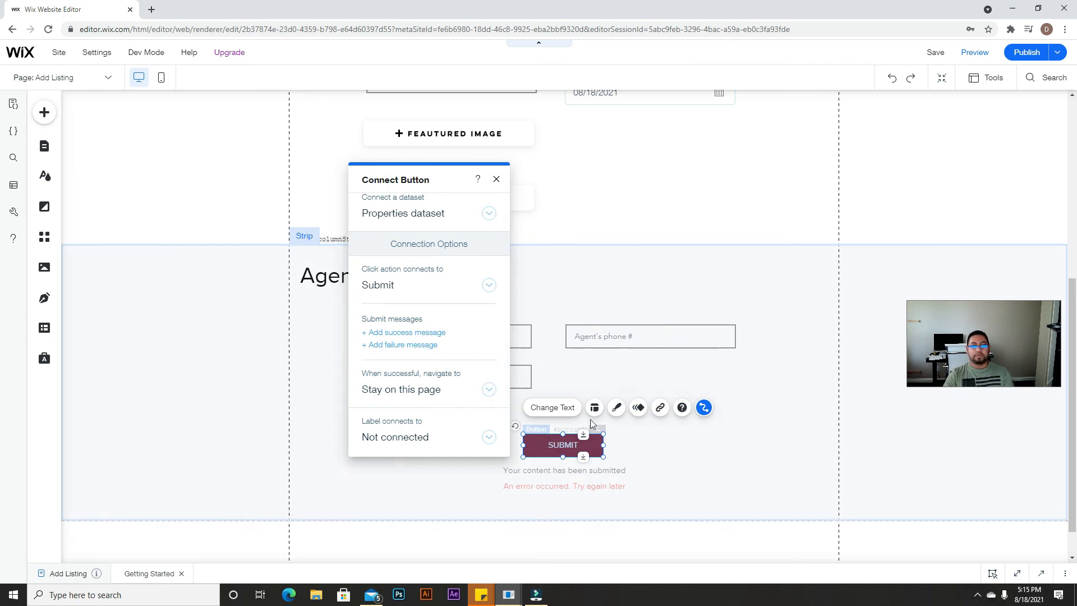
scroll(542, 161, up, 5)
scroll(539, 238, down, 5)
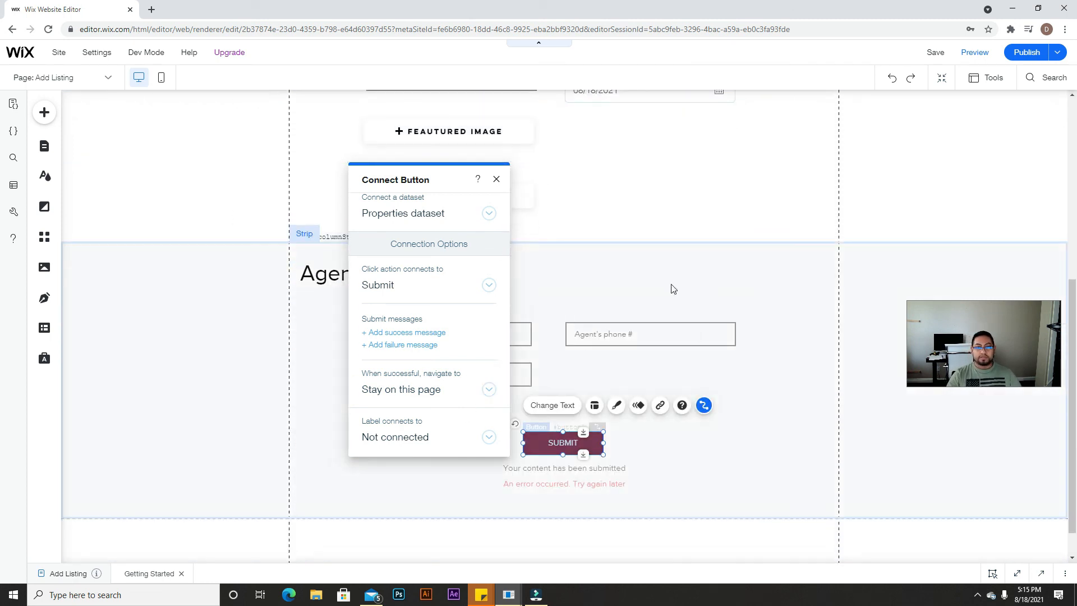
scroll(673, 288, up, 3)
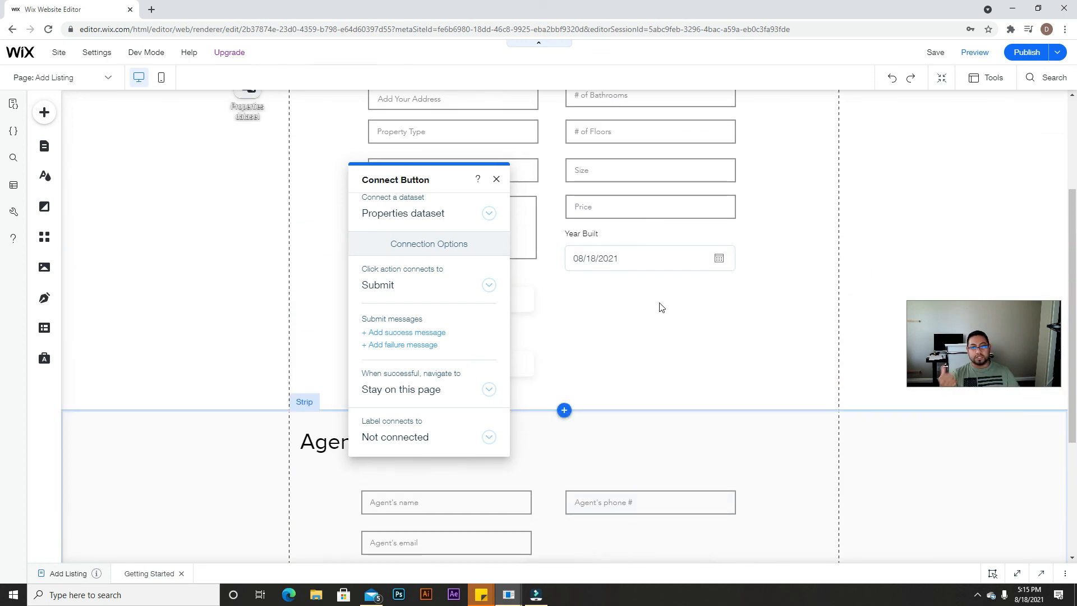
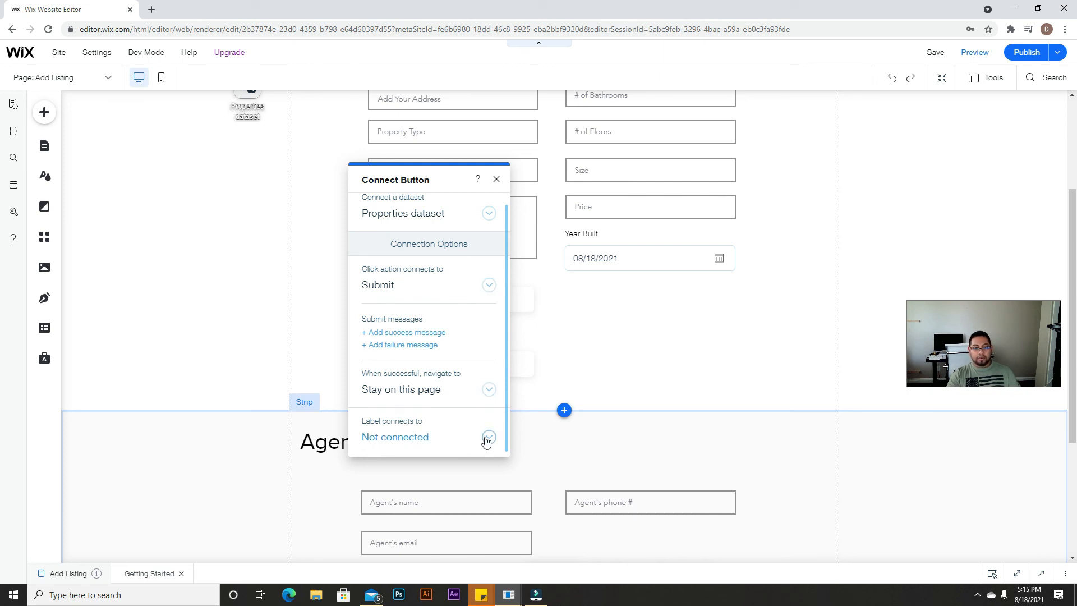
Step: Leave the SUBMIT label unconnected and redirect successful submissions to Properties (All)
click(487, 439)
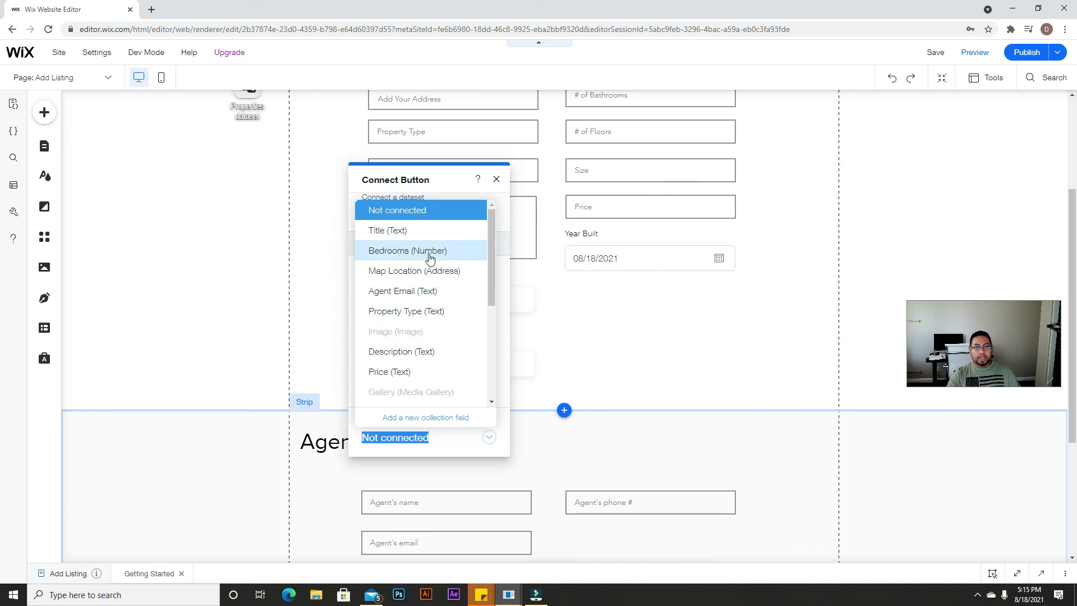
click(497, 283)
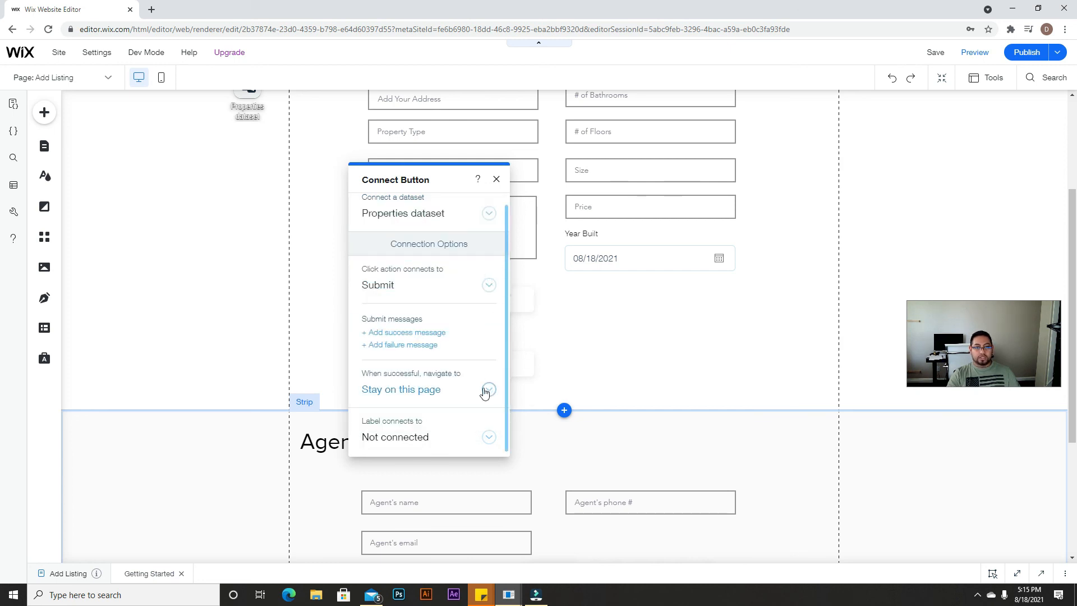
click(485, 391)
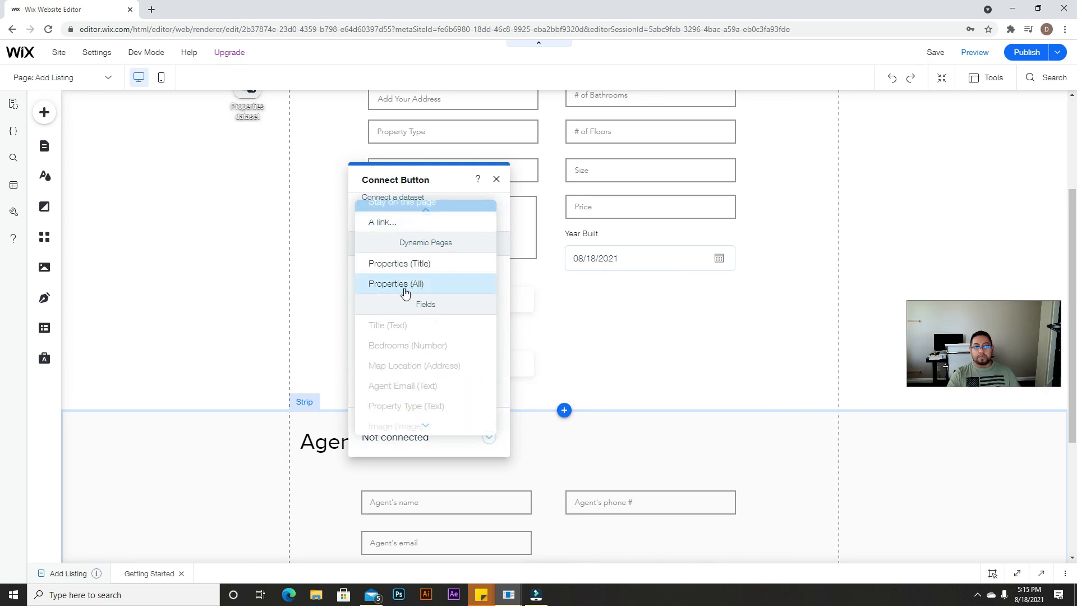
click(410, 289)
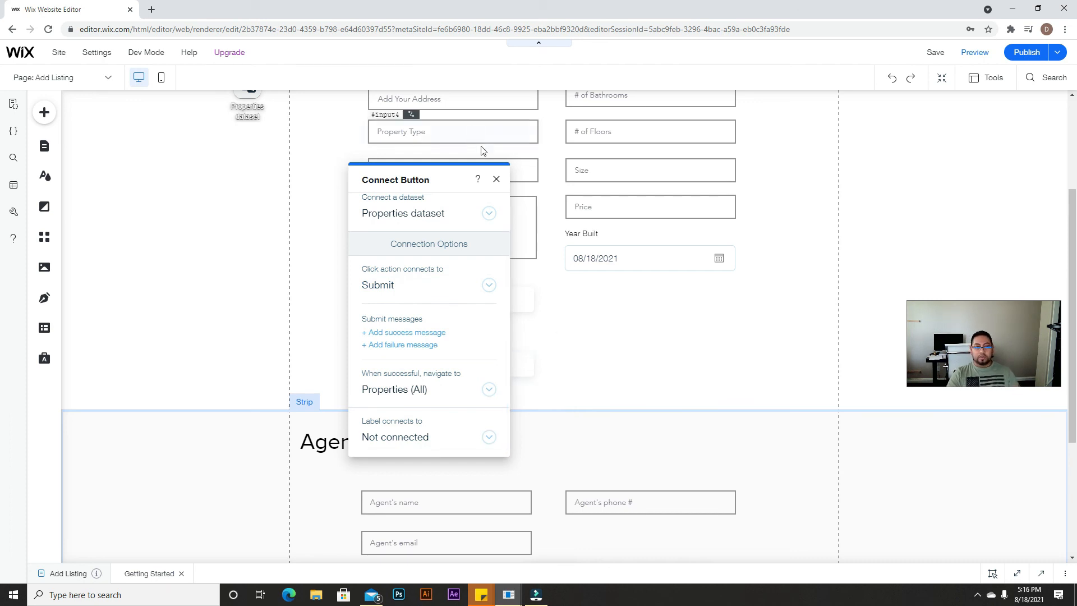
click(495, 178)
Step: Publish the site and dismiss the Congratulations dialog
scroll(505, 449, down, 3)
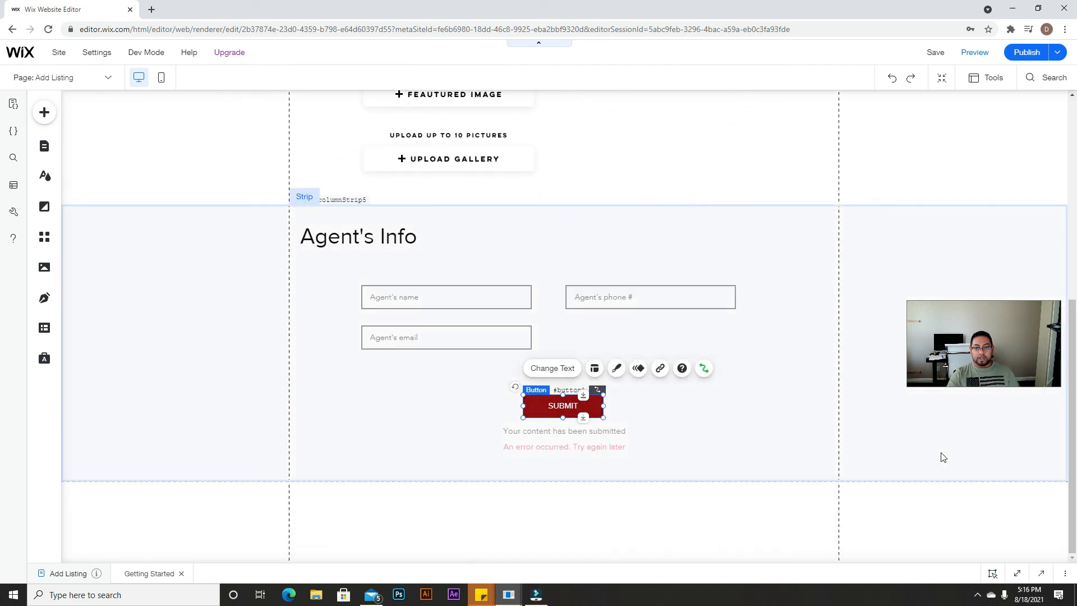
click(1025, 54)
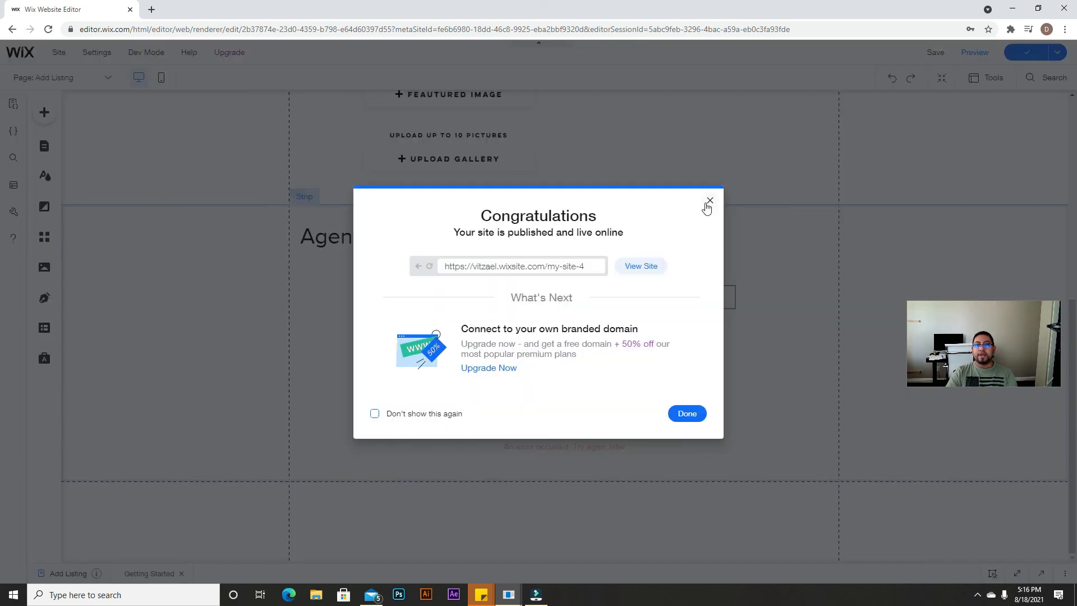
click(707, 204)
Step: Switch the editor from Add Listing to the HOME page via Pages
scroll(715, 297, up, 6)
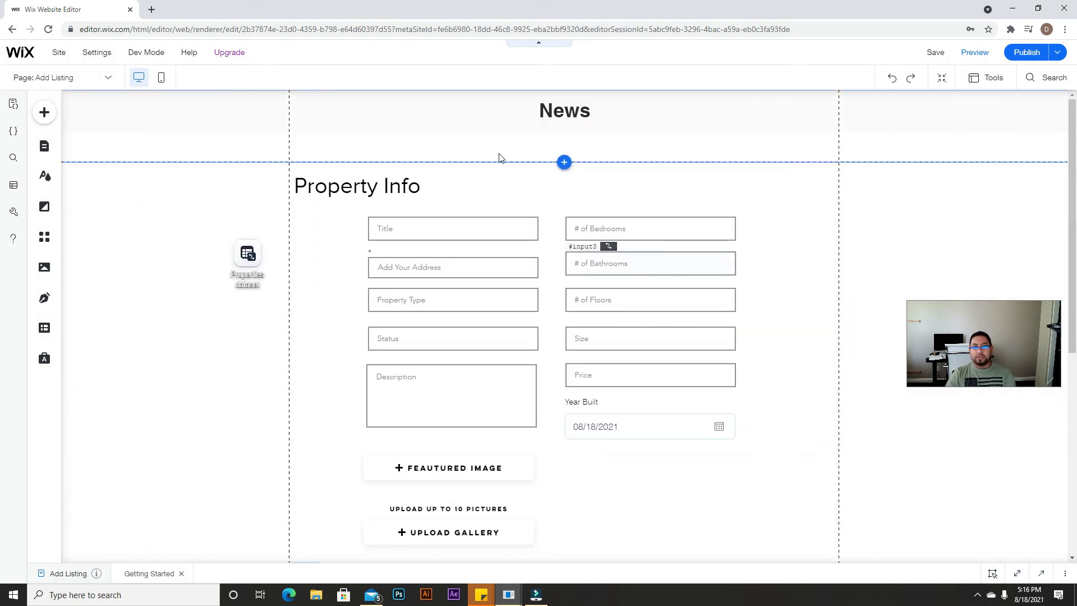
click(45, 146)
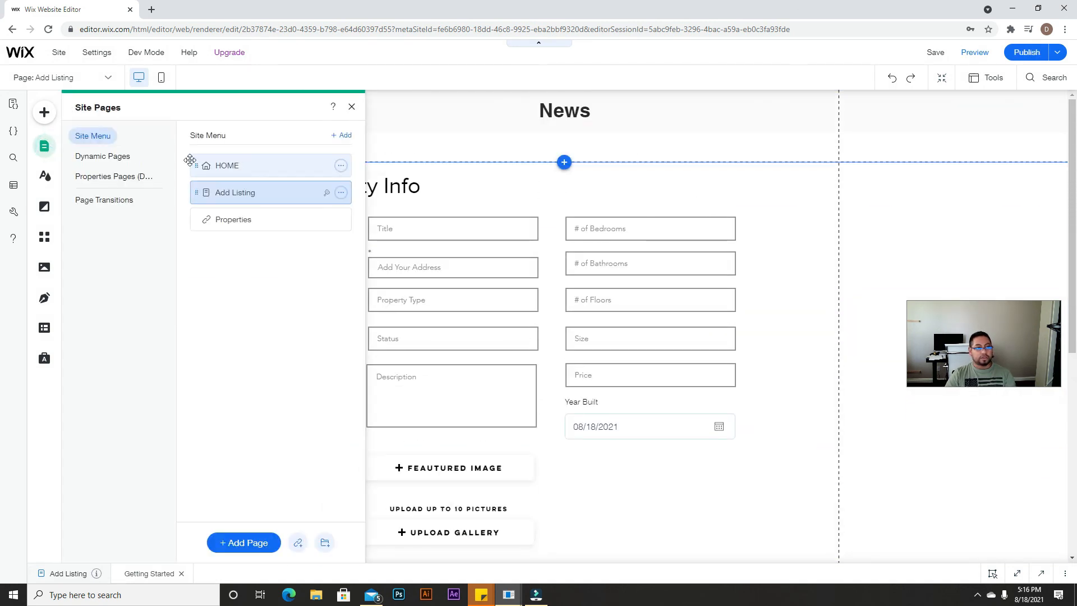
click(226, 164)
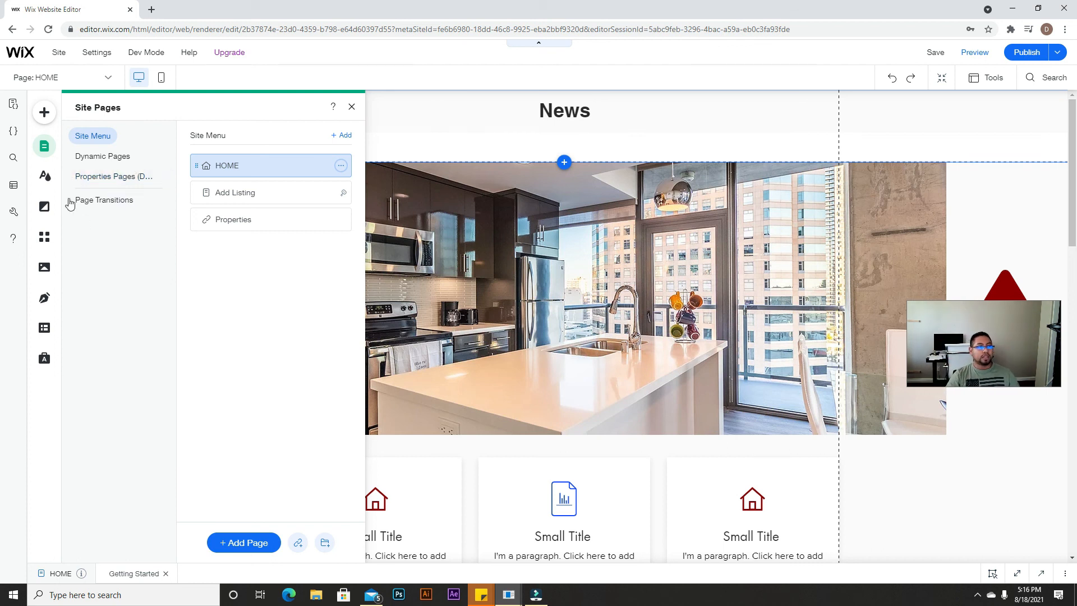
Step: Search the Add panel for 'menu' and drag a Horizontal Menu design onto HOME below News
click(45, 116)
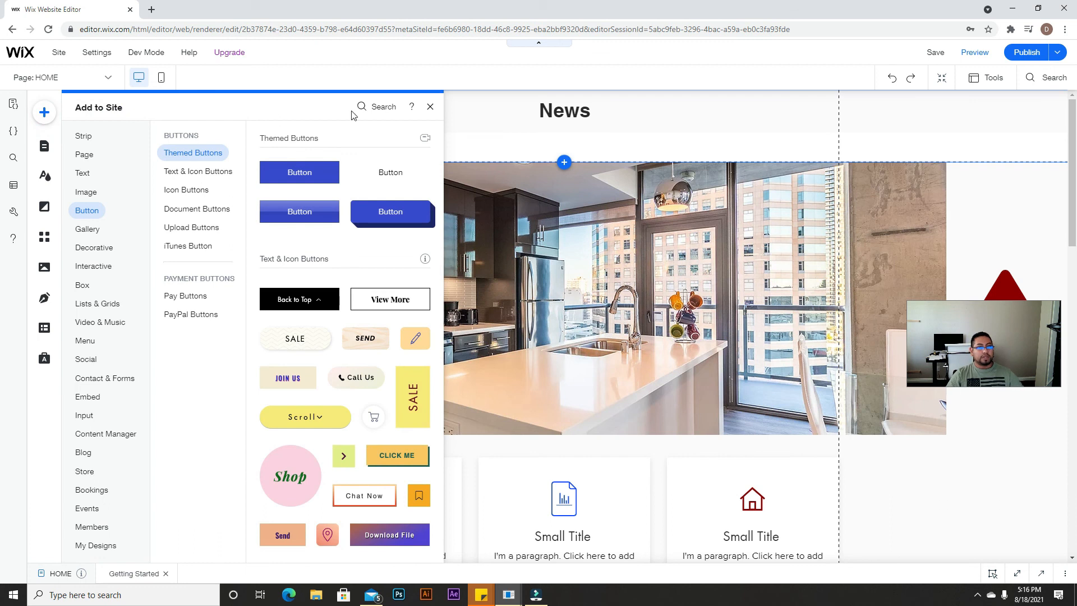
click(383, 106)
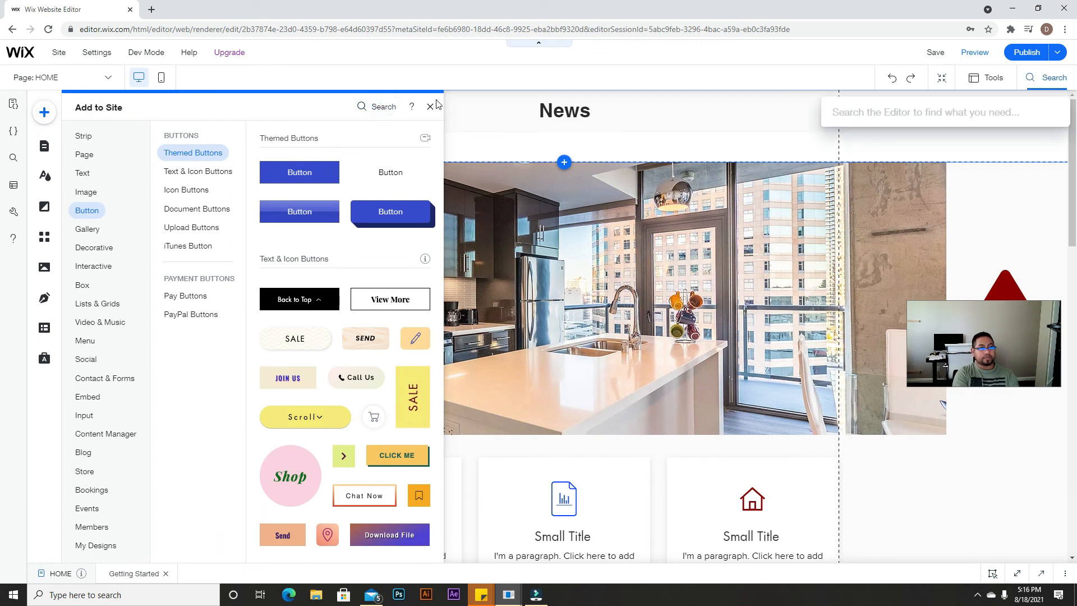
text(MENU)
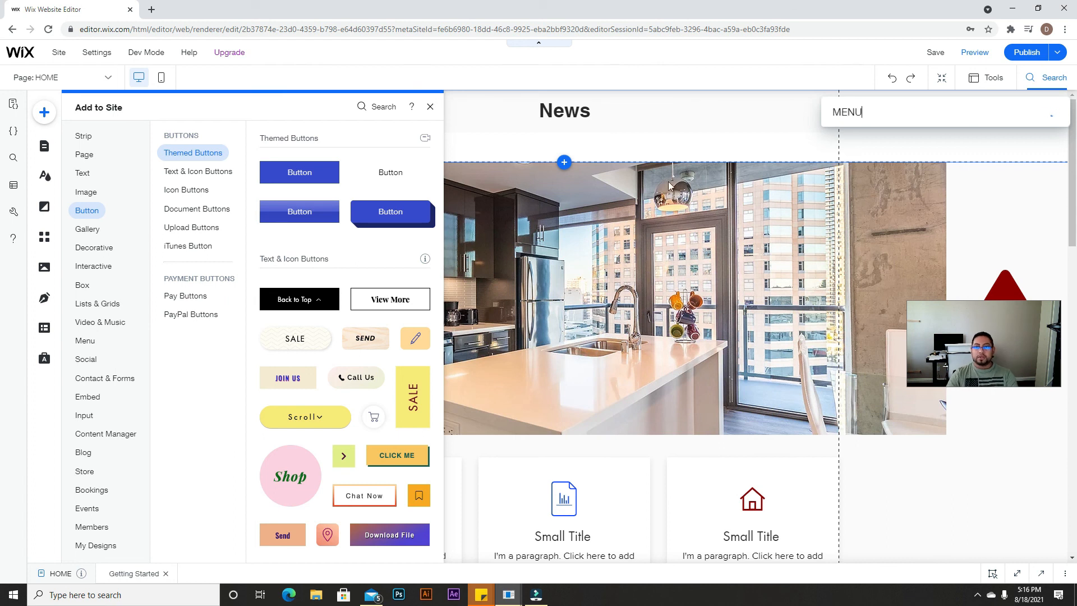
click(872, 158)
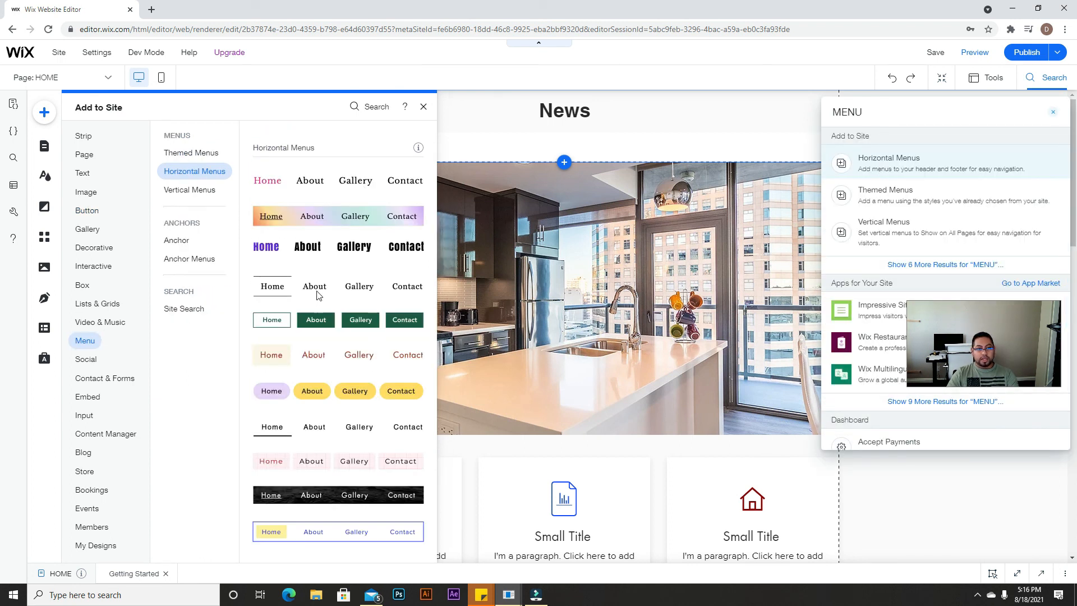
click(559, 128)
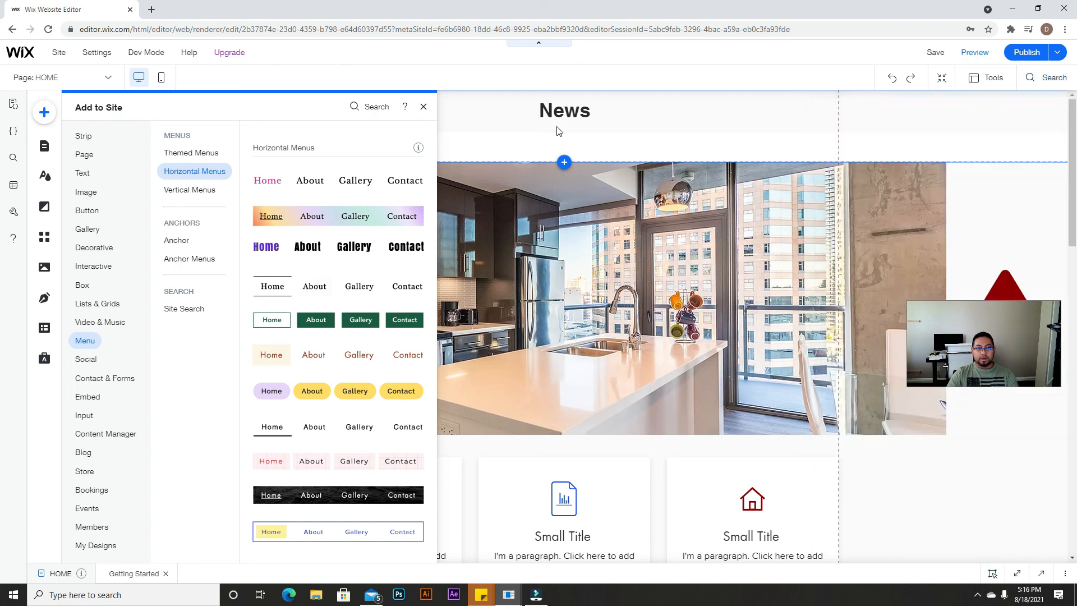
drag(338, 288, 553, 147)
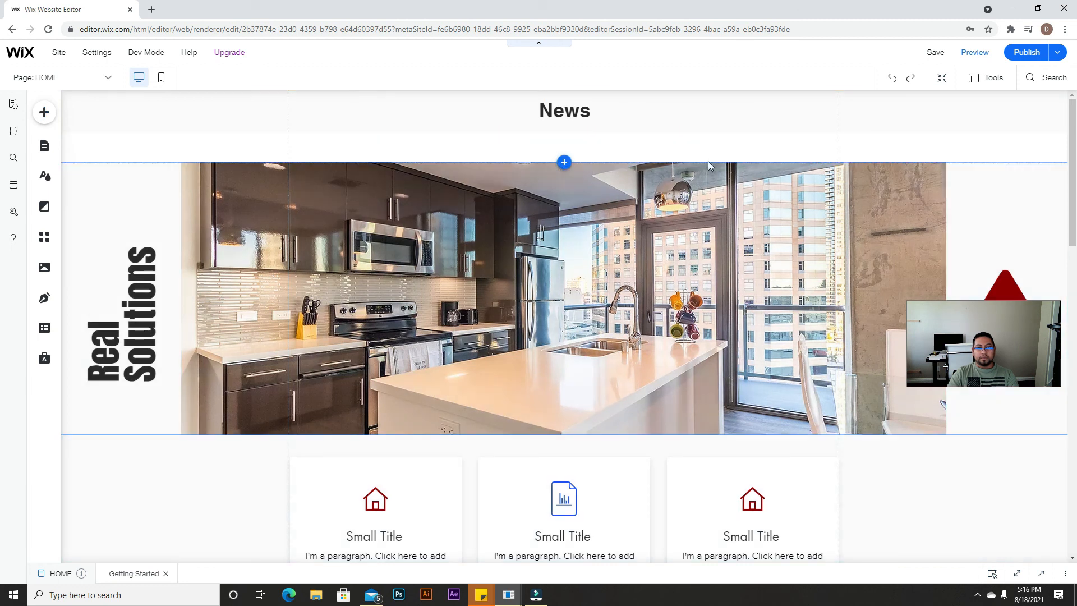
Step: Drag the HOME / Add Listing / Properties menu into the header under News, then review the page
click(618, 178)
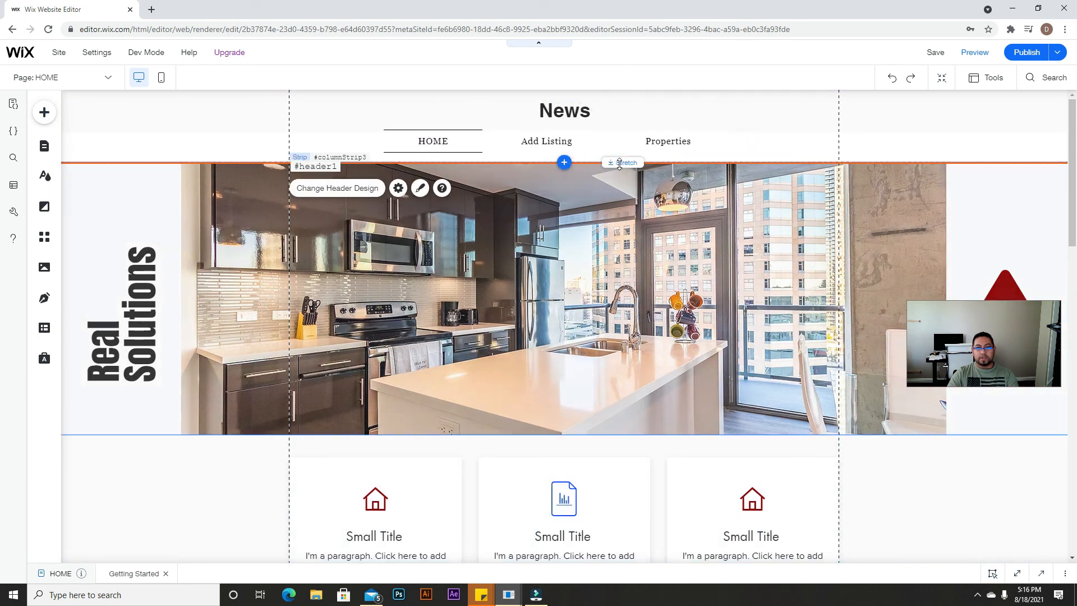
click(608, 152)
mouse_move(608, 151)
mouse_down()
mouse_move(629, 153)
mouse_move(617, 155)
mouse_up()
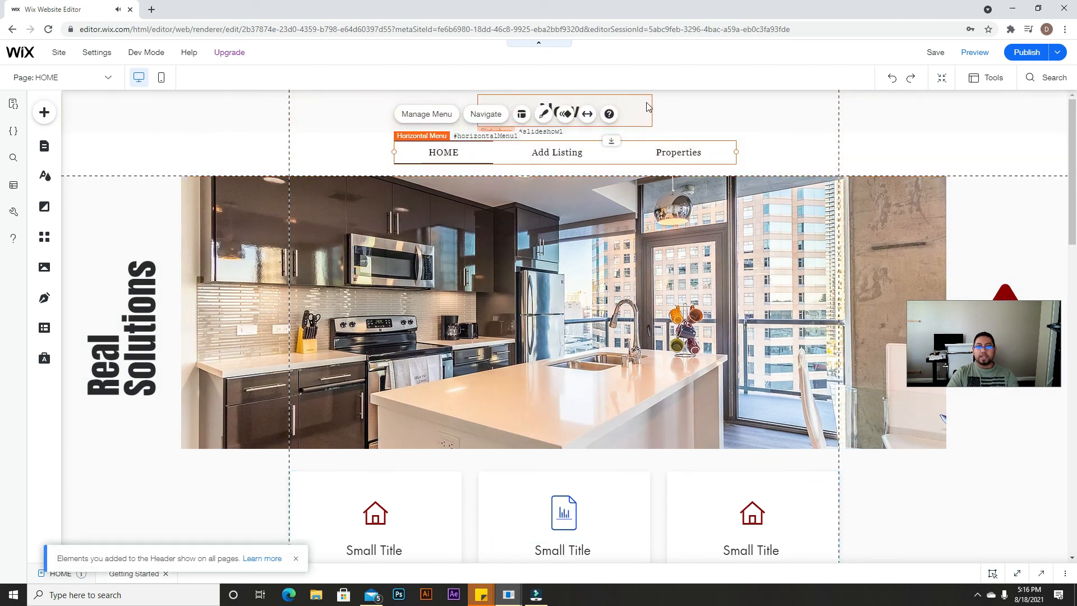
click(637, 114)
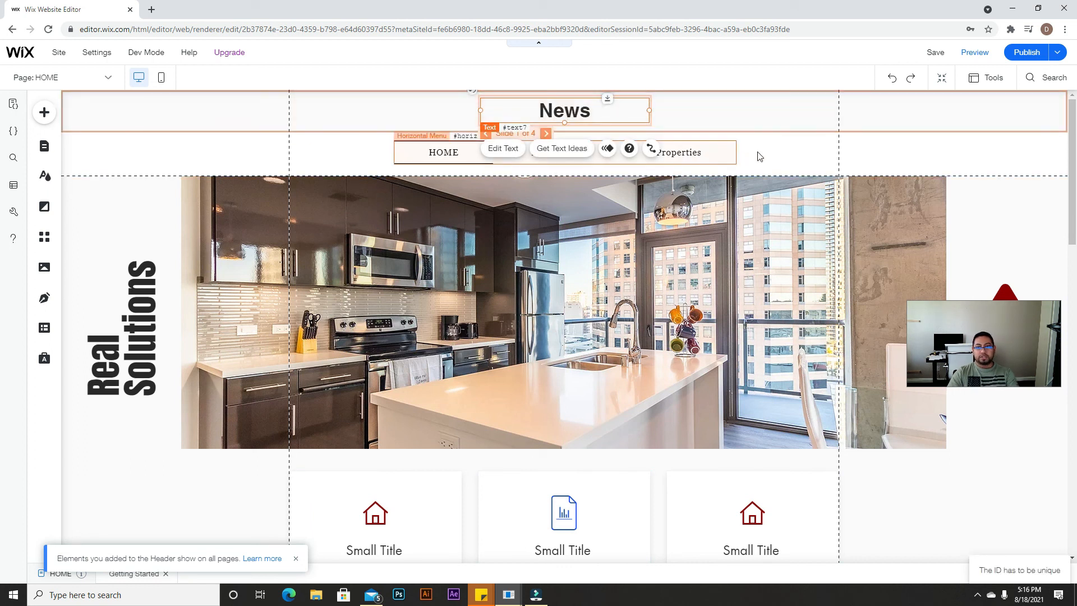
click(774, 148)
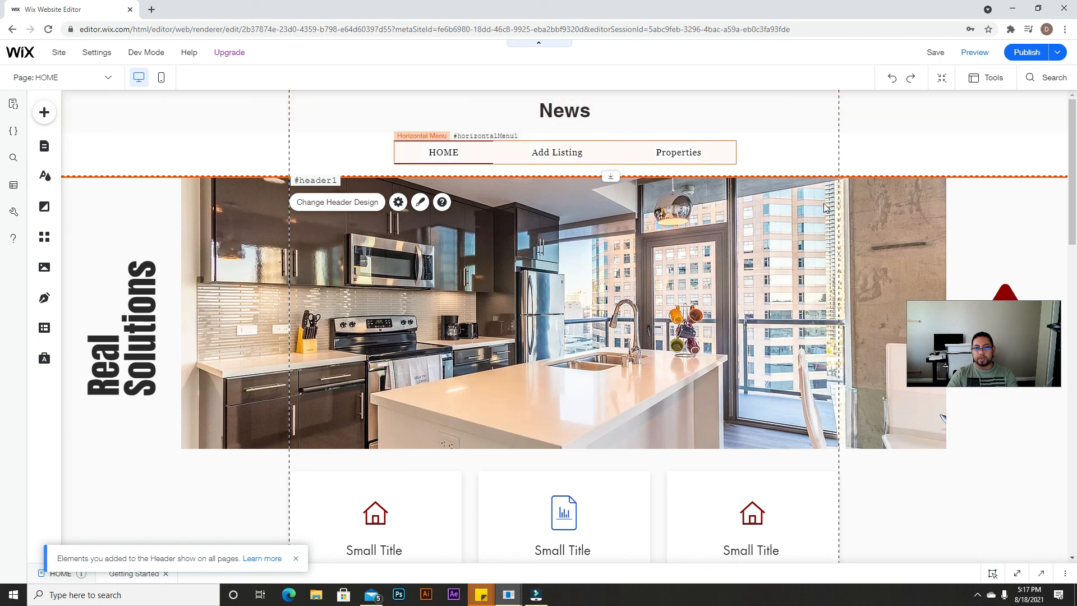
scroll(742, 389, down, 1)
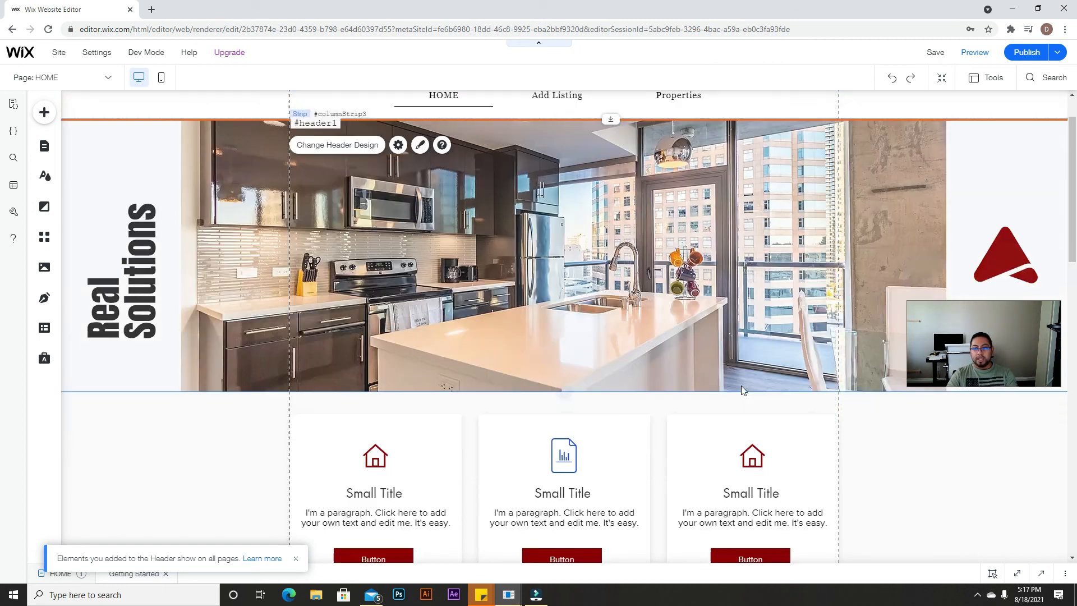
scroll(742, 390, down, 15)
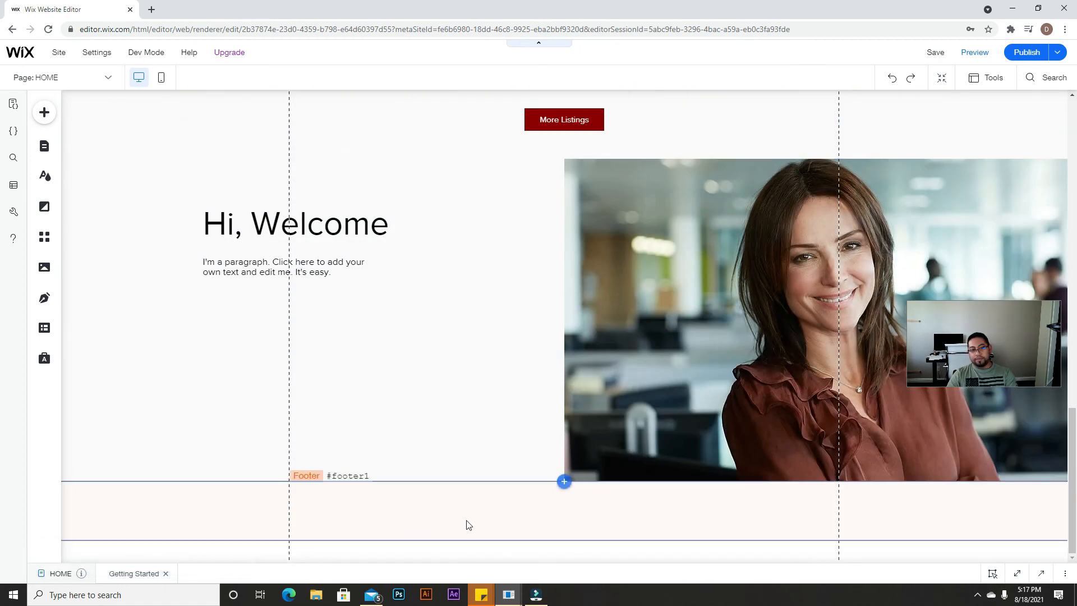
scroll(546, 459, up, 18)
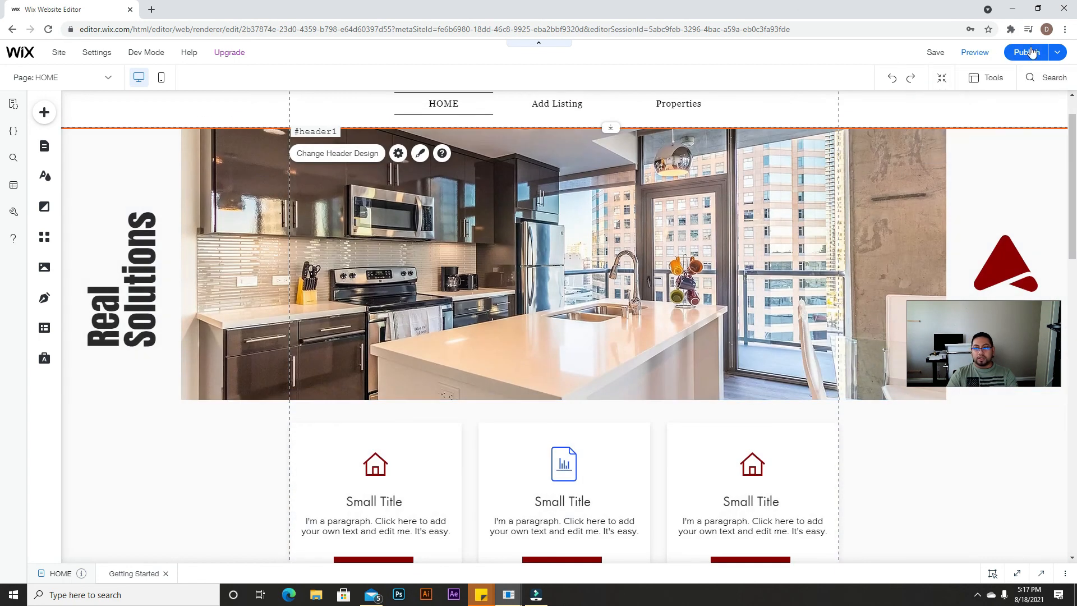
Step: Publish the site with the new menu and view the live site's listings
click(1029, 52)
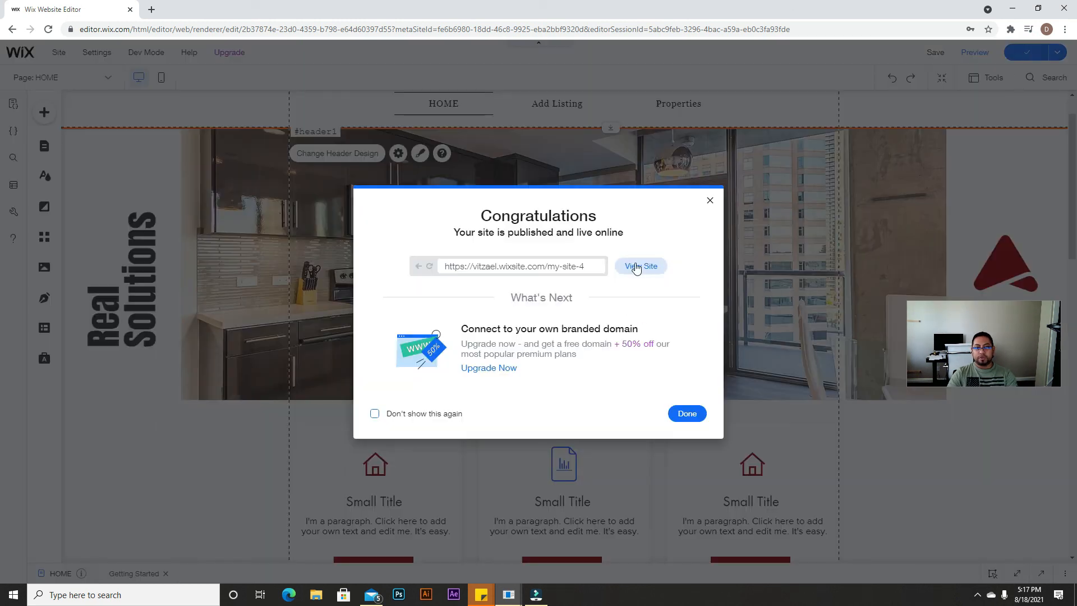
click(635, 266)
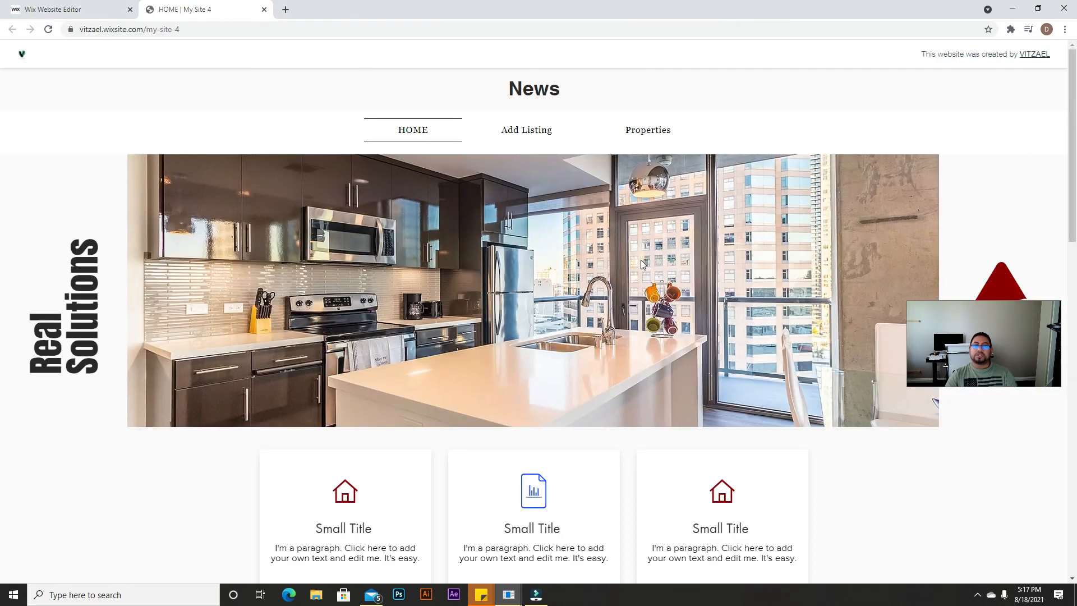
scroll(635, 281, down, 8)
scroll(634, 292, down, 3)
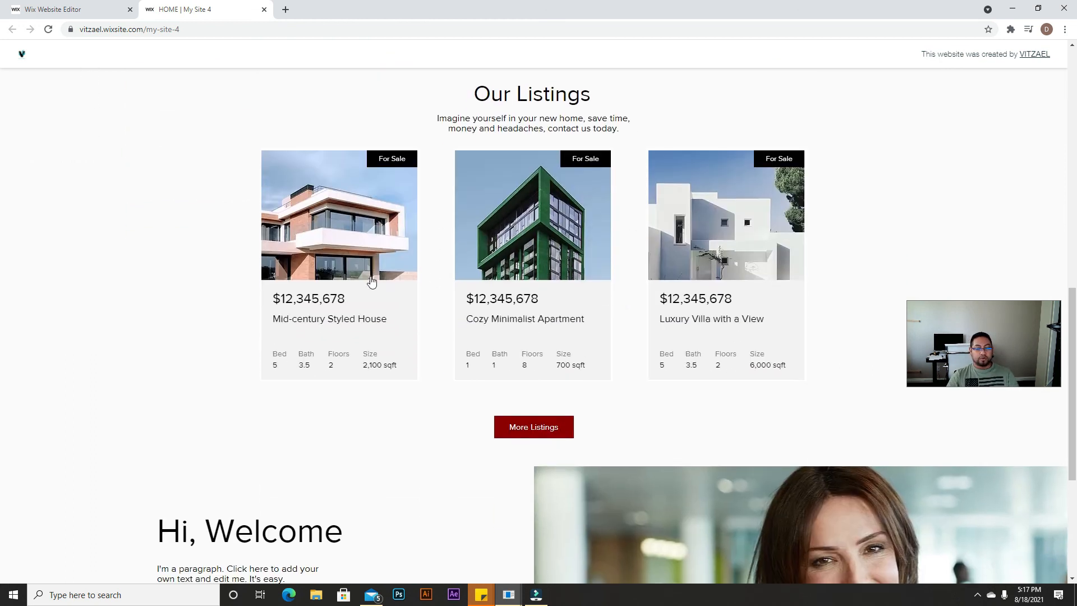
Step: Open the Cozy Minimalist Apartment listing and view its bedroom, living room and dining photos
click(532, 233)
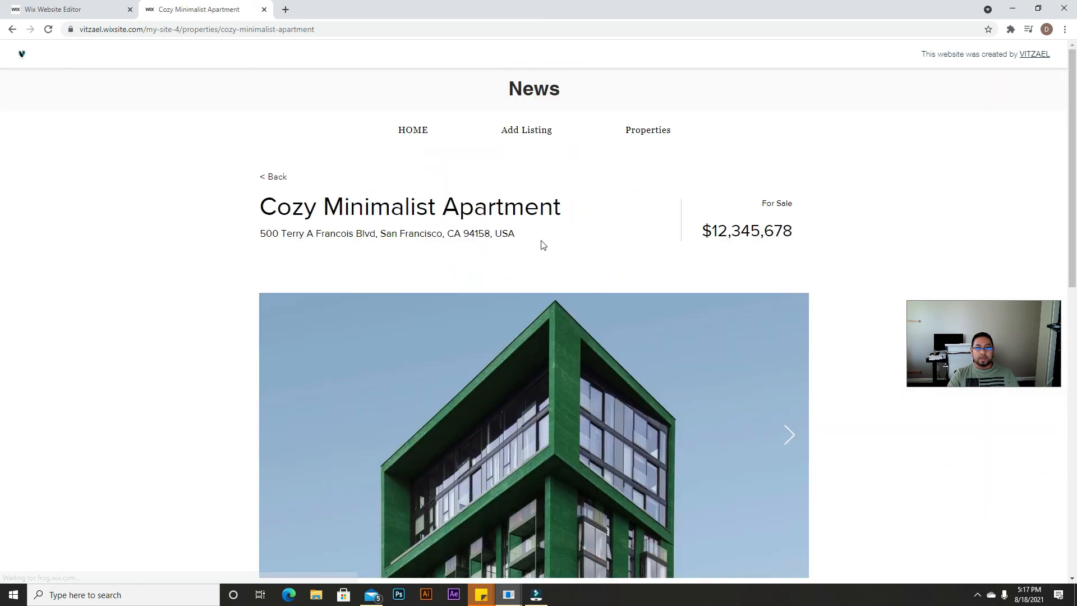
scroll(541, 243, down, 4)
scroll(541, 281, down, 5)
scroll(300, 432, up, 3)
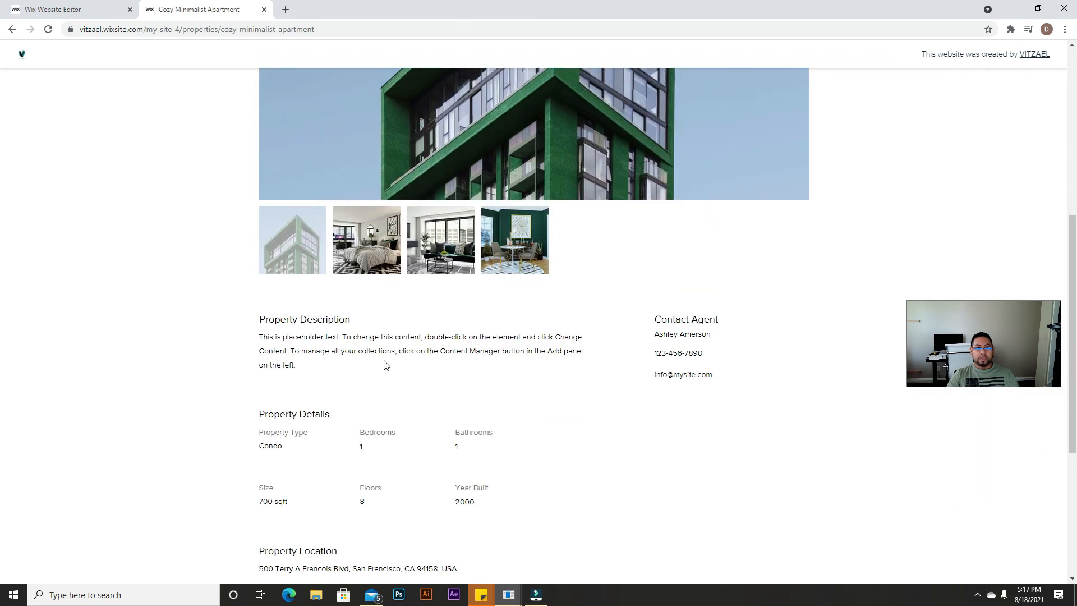
scroll(384, 363, up, 3)
click(375, 403)
click(420, 413)
click(509, 411)
Step: Scroll through the property description and location map, then back up
scroll(611, 416, down, 2)
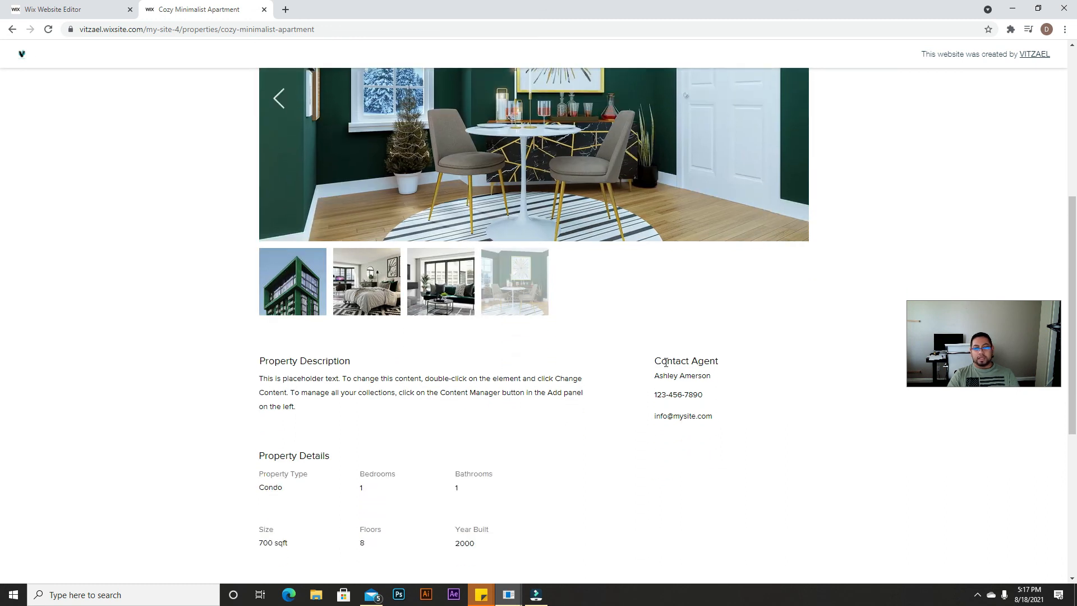
drag(660, 357, 709, 418)
click(467, 396)
scroll(304, 378, down, 4)
scroll(401, 312, down, 2)
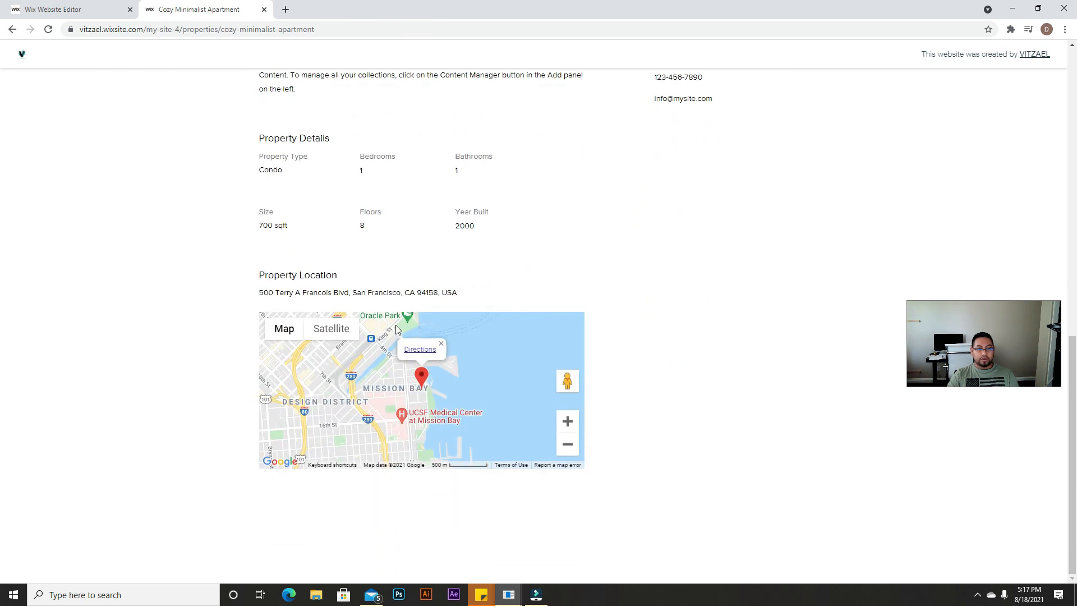
scroll(336, 337, up, 11)
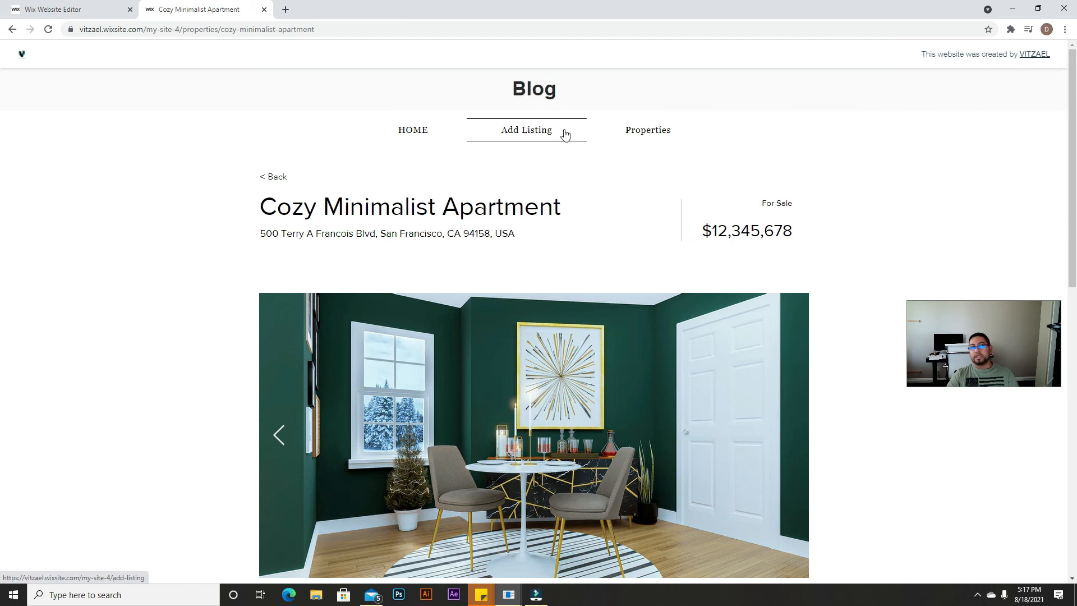
Step: Go to Add Listing and enter the Guest Area password to reach the Property Info form
click(532, 135)
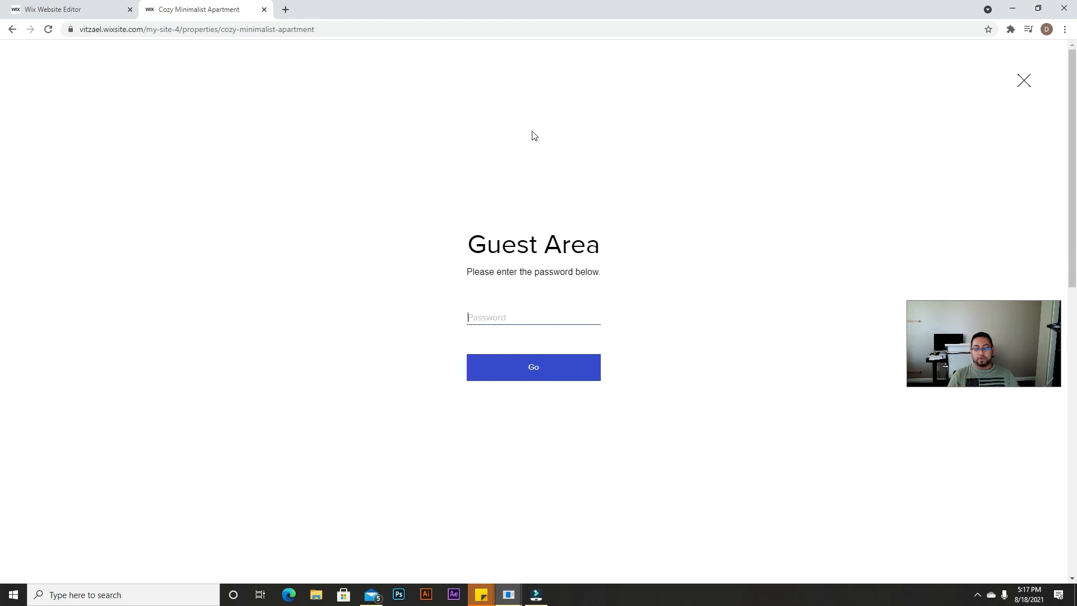
text(1)
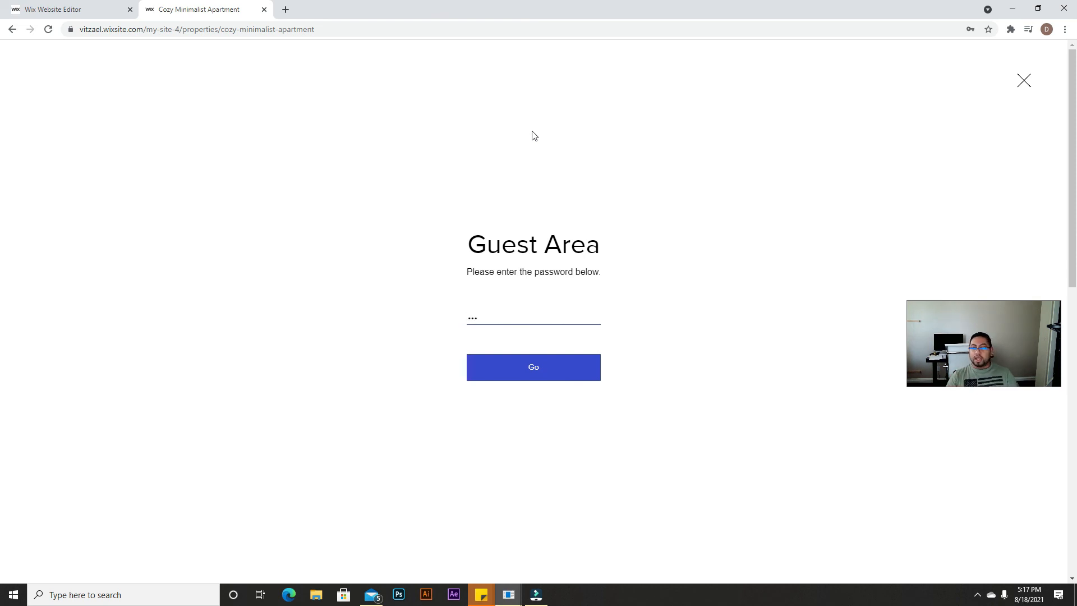
click(559, 369)
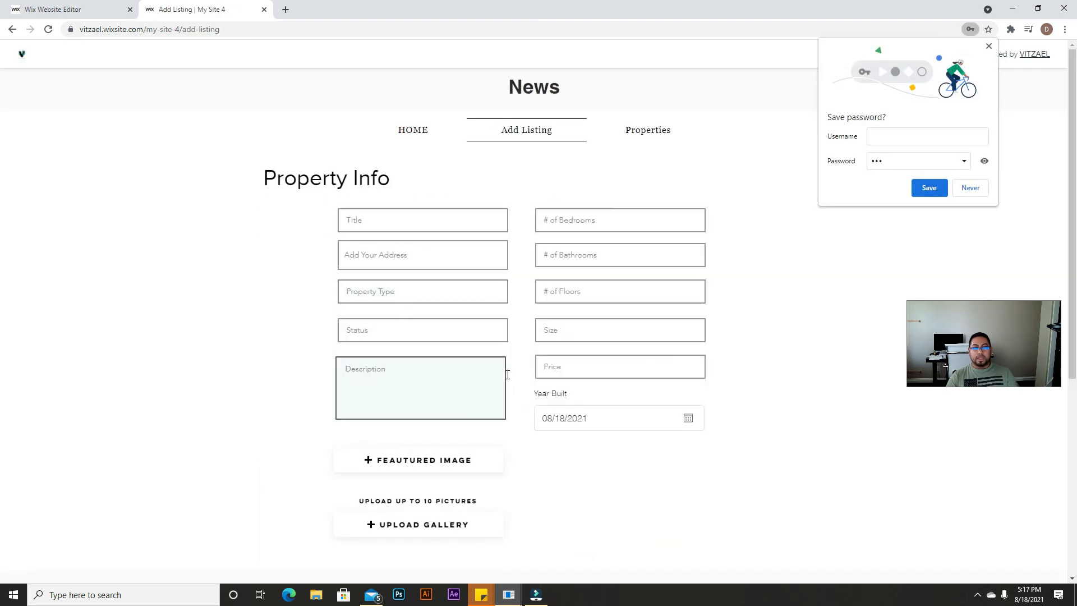
Step: Dismiss Chrome's save-password bubble and enter title 'downtown best views condo', 2 bedrooms, 4 bathrooms
click(987, 49)
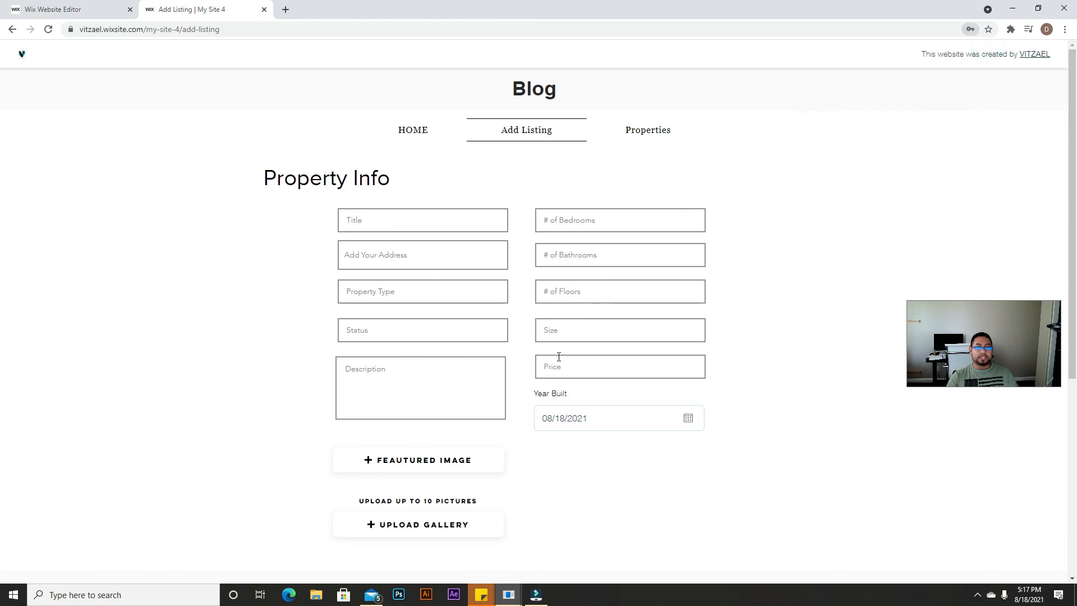
click(419, 219)
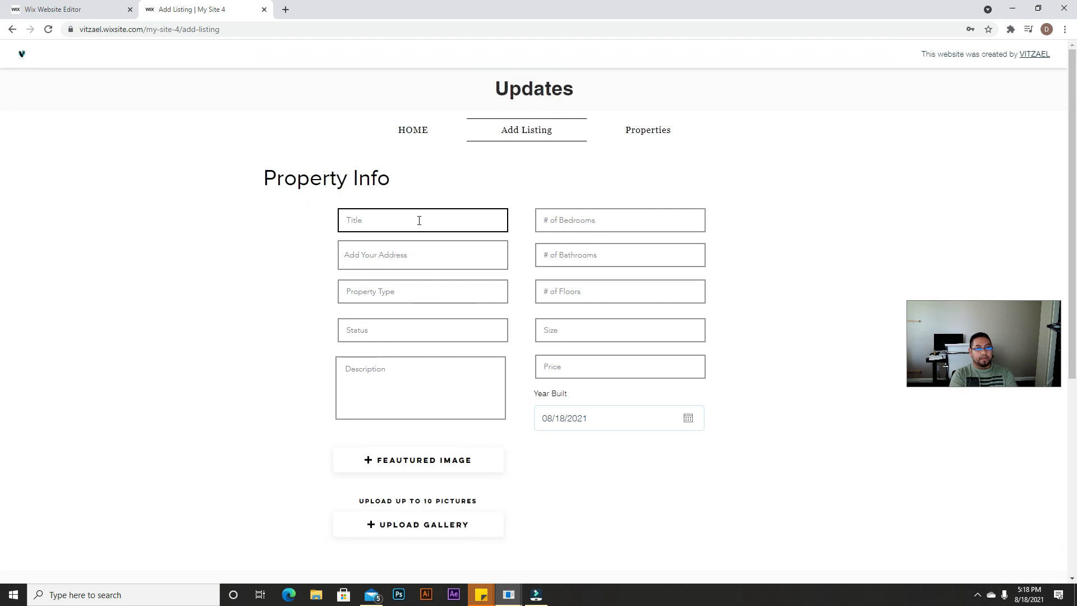
text(down)
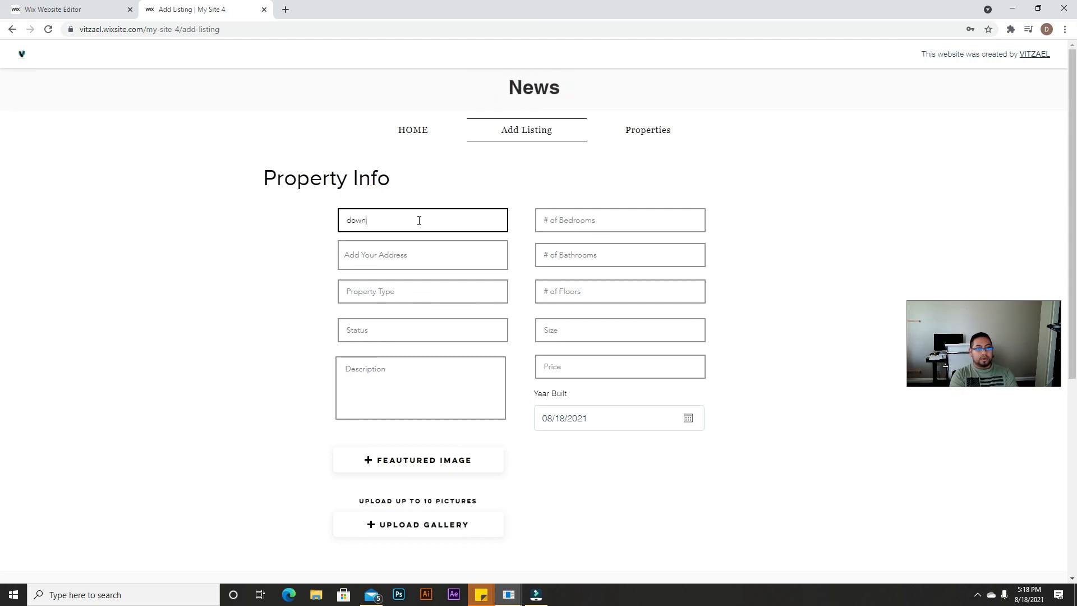
text(town )
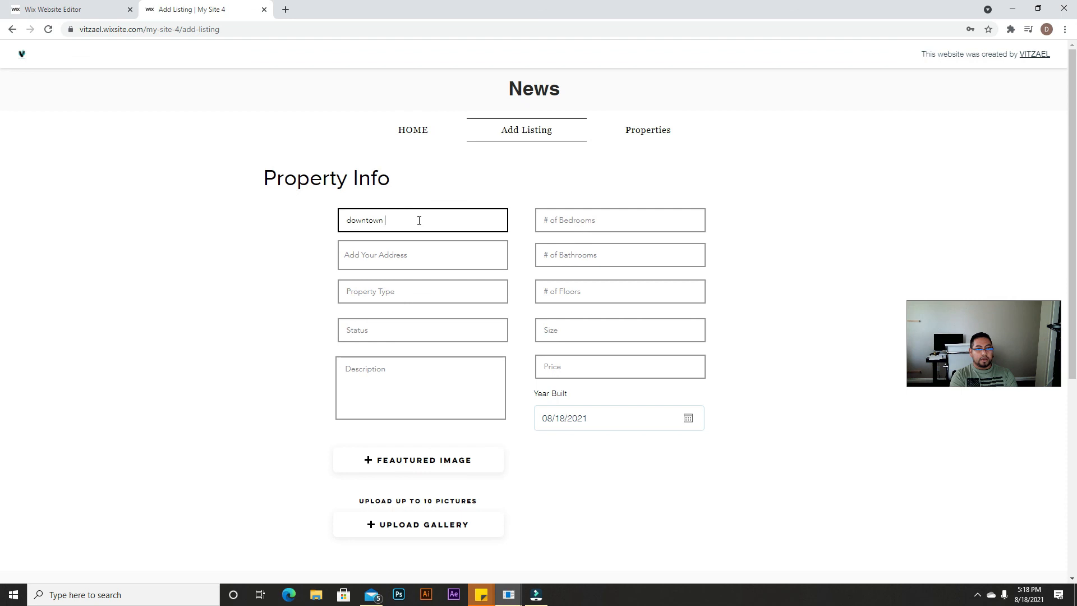
text(best vie)
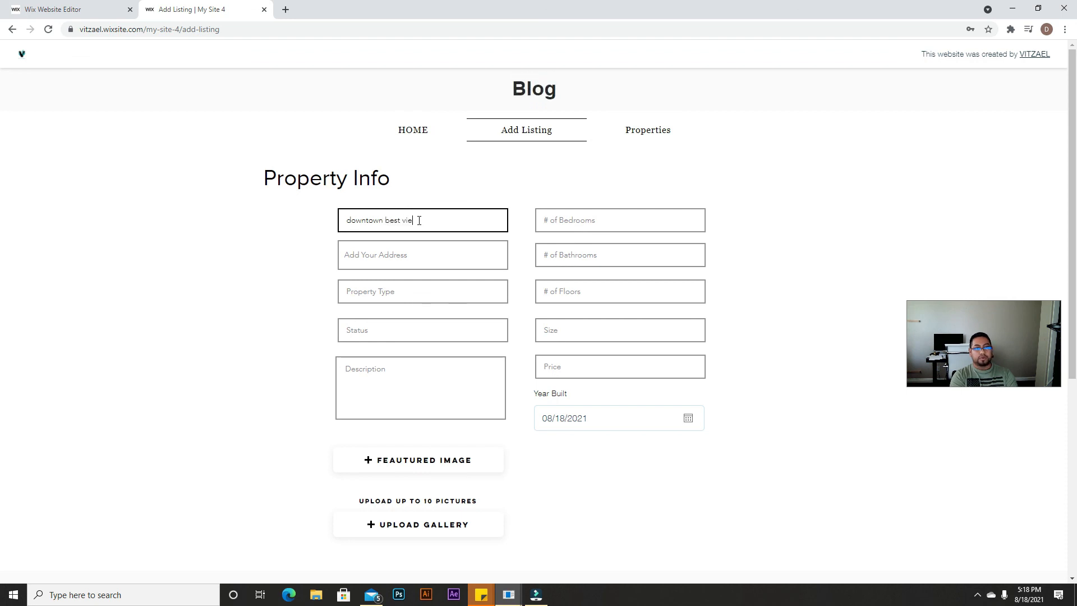
text(ws condo)
click(622, 219)
text(2)
click(612, 264)
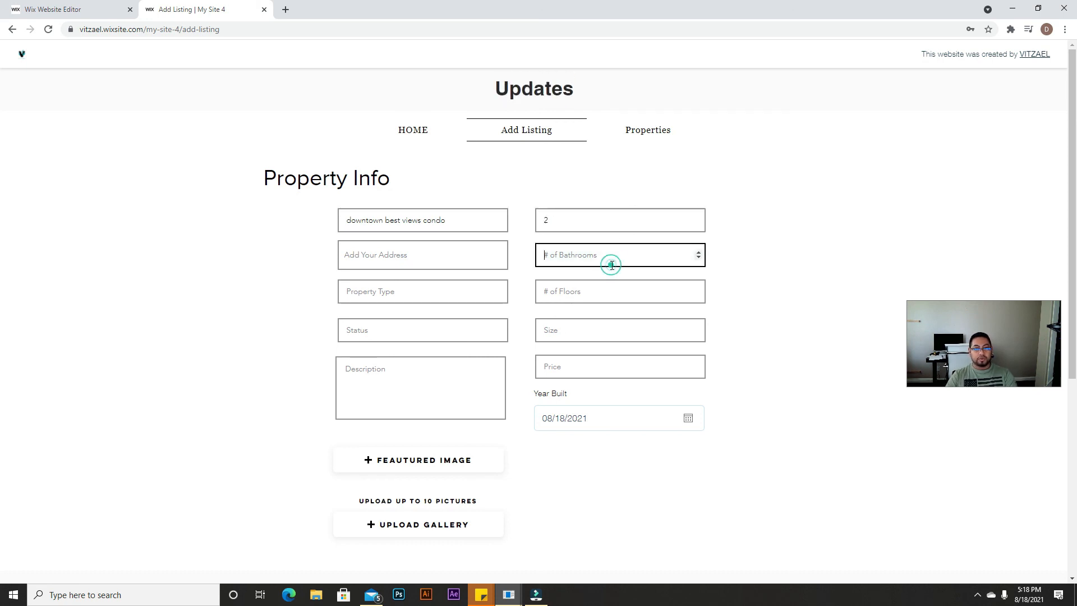
click(470, 262)
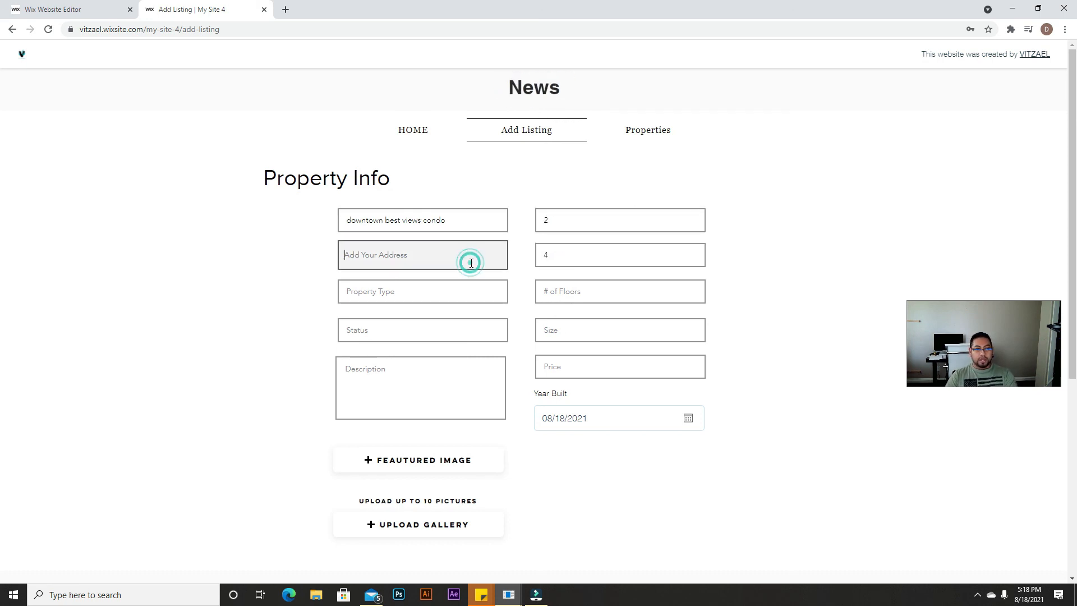
text(78)
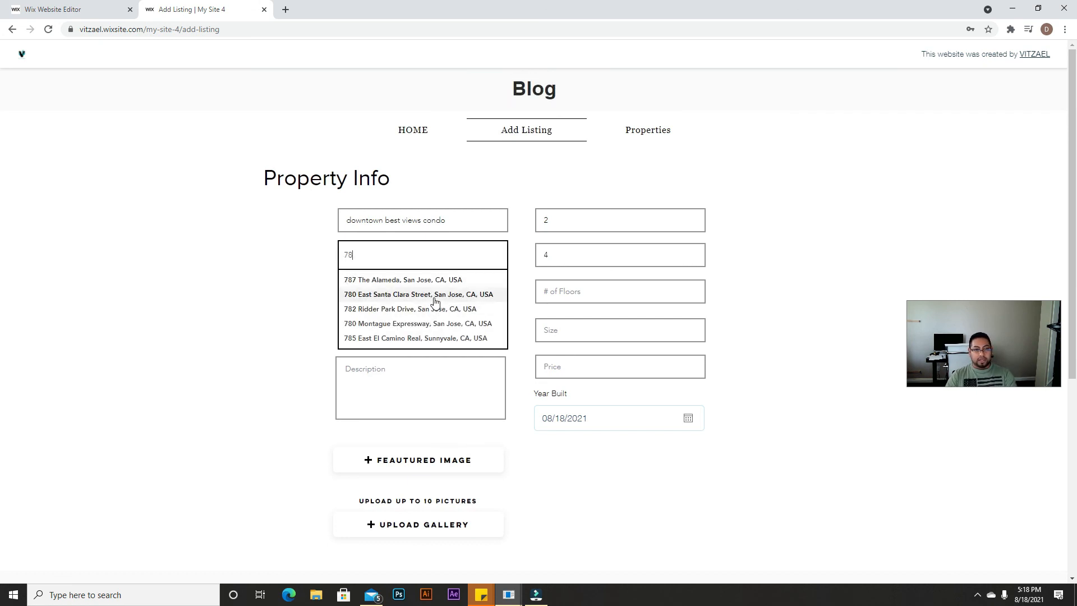
click(436, 296)
click(430, 295)
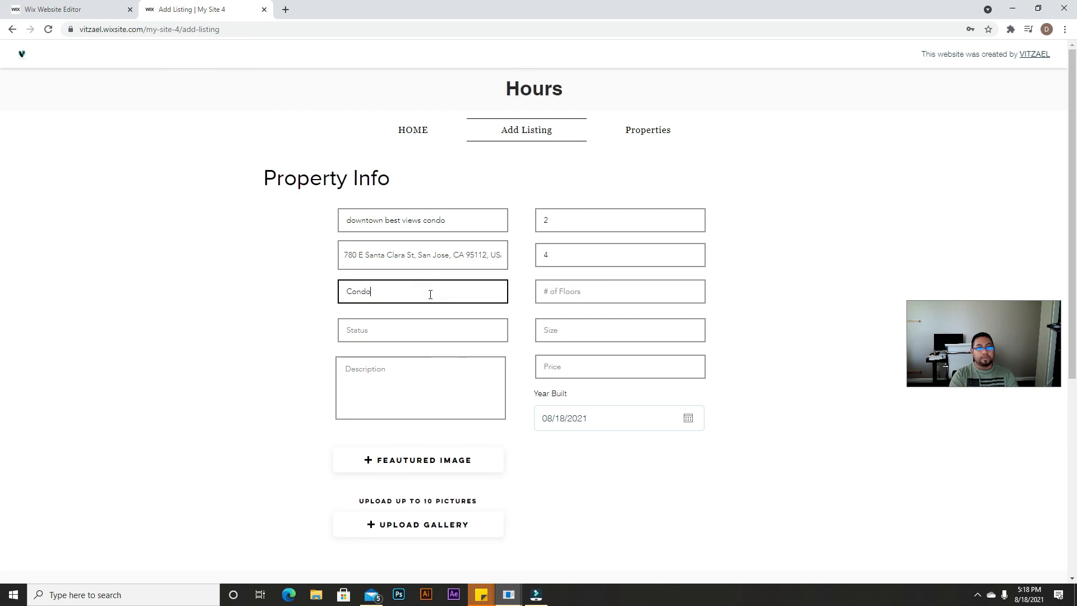
click(568, 292)
text(4)
Step: Set the listing status to For Sale and size to 6000 sq, then fill the price field
click(486, 324)
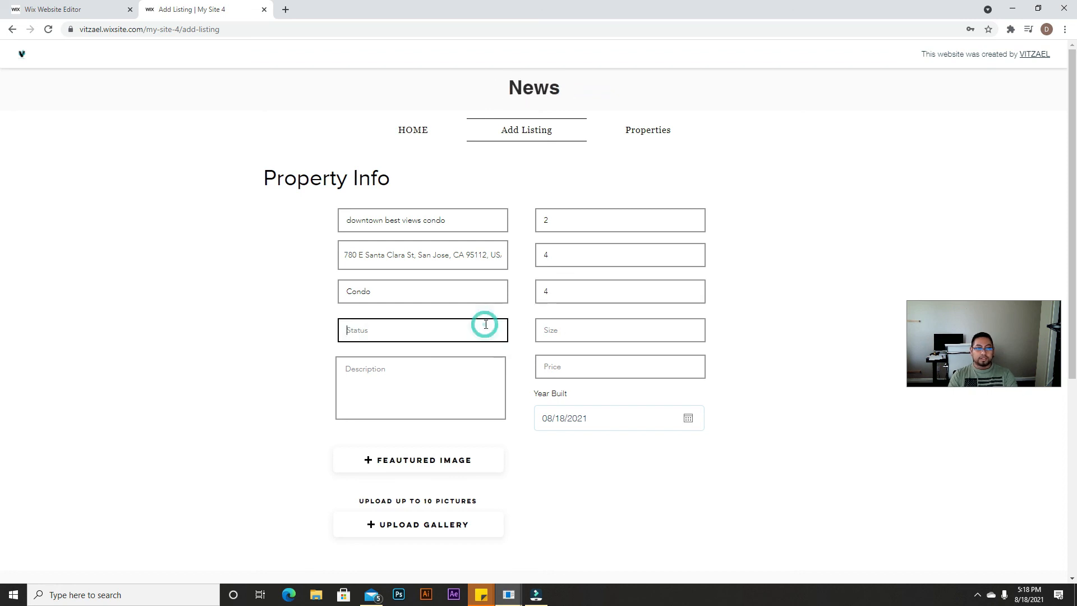
text(For Sale)
click(577, 336)
text(6000 sq)
click(421, 402)
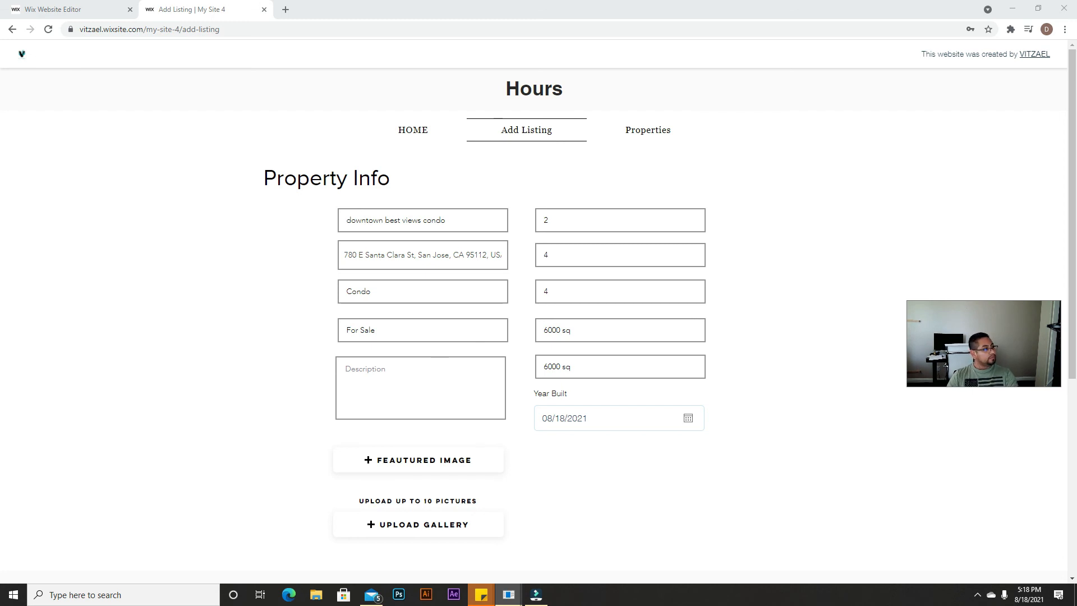
click(473, 163)
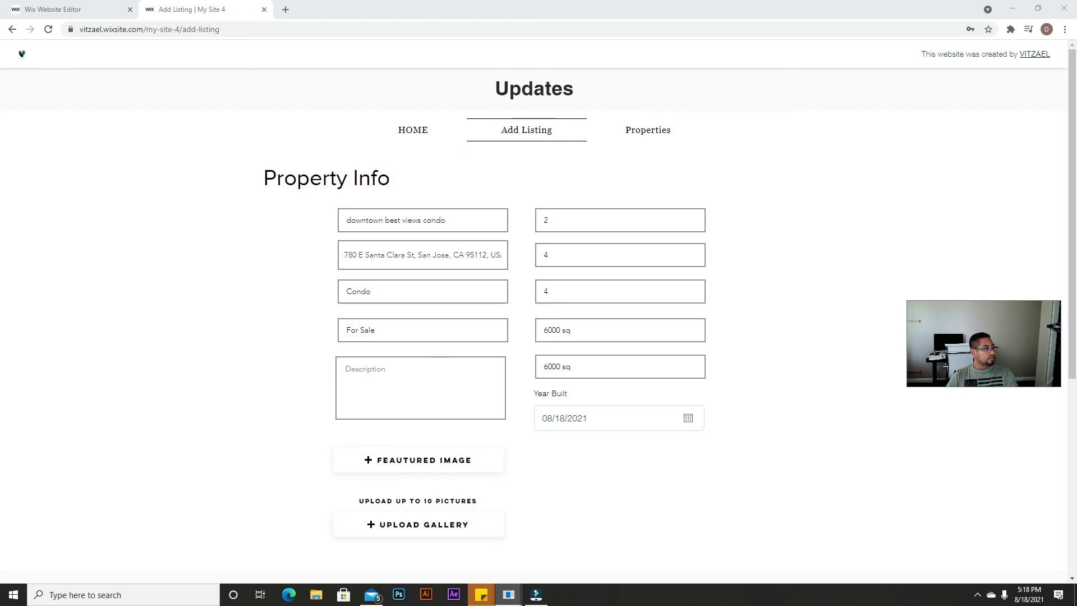
click(580, 324)
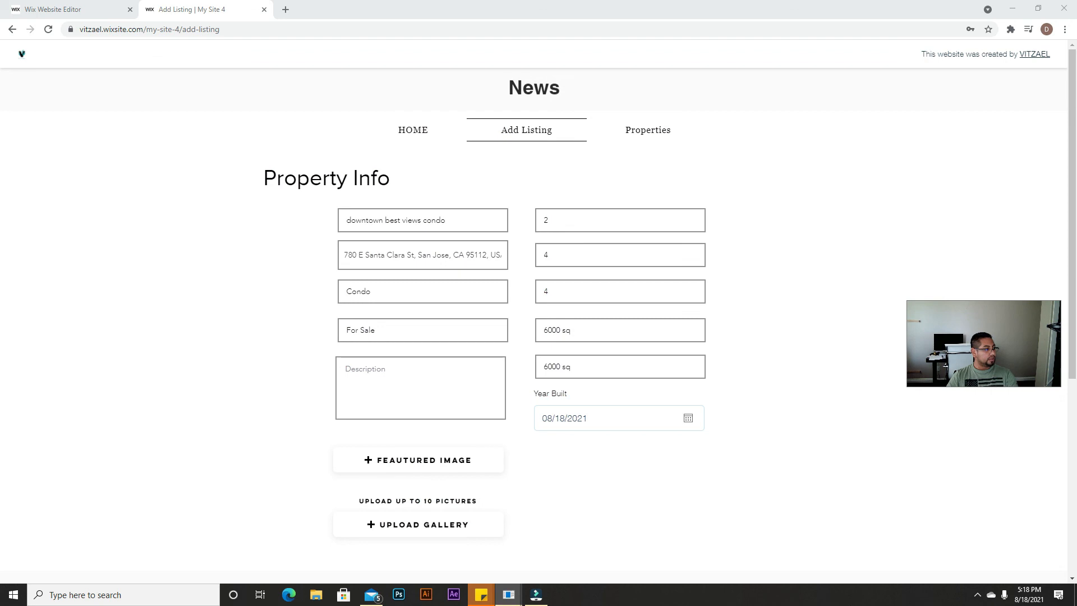
click(410, 380)
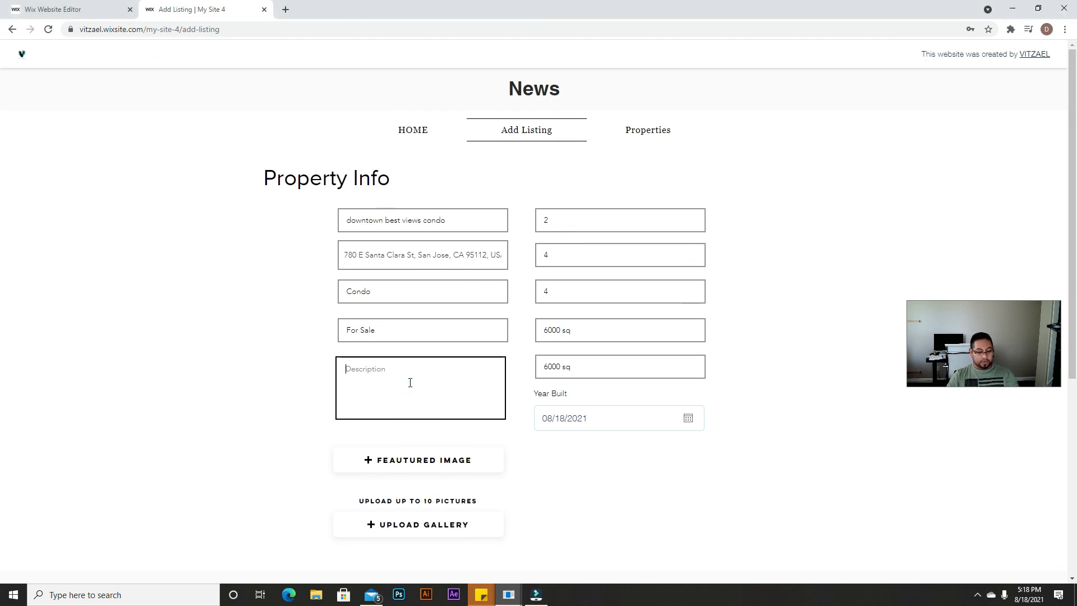
Step: Paste Lorem Ipsum as the description and set Year Built to 06/20/1986 in the calendar
text(Lorem Ipsum is simply dummy text of the printing and typesetting industry. Lorem Ipsum has been the industry's standard dummy text ever since the 1500s, when an unknown printer took a galley of type and scrambled it to make a type specimen book. It has survived not only five centuries, but also the leap i)
click(632, 417)
scroll(714, 437, down, 3)
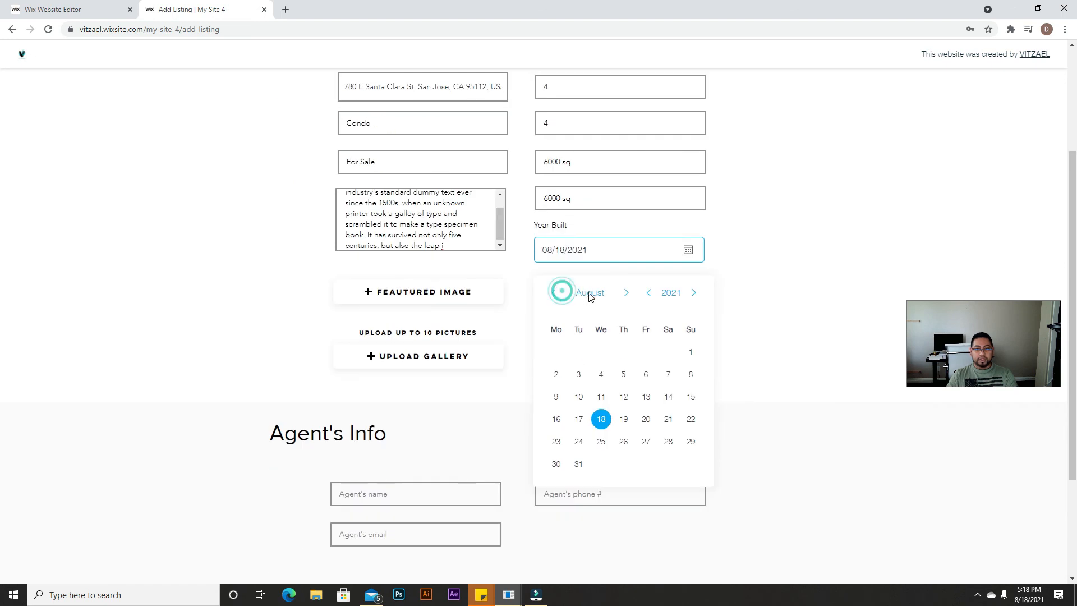
click(671, 293)
click(649, 297)
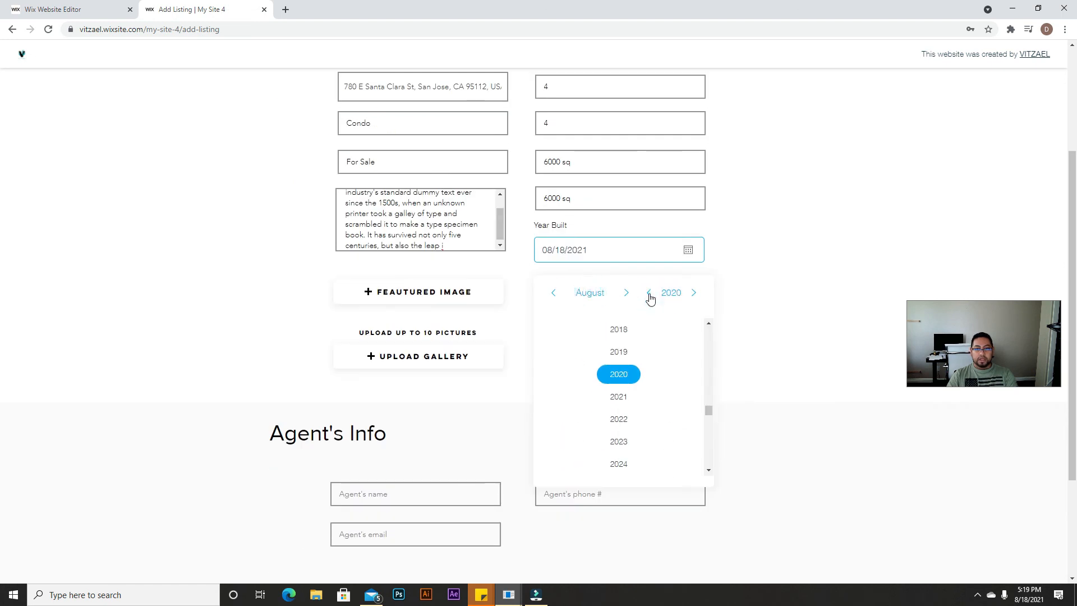
scroll(628, 354, up, 9)
scroll(627, 371, up, 5)
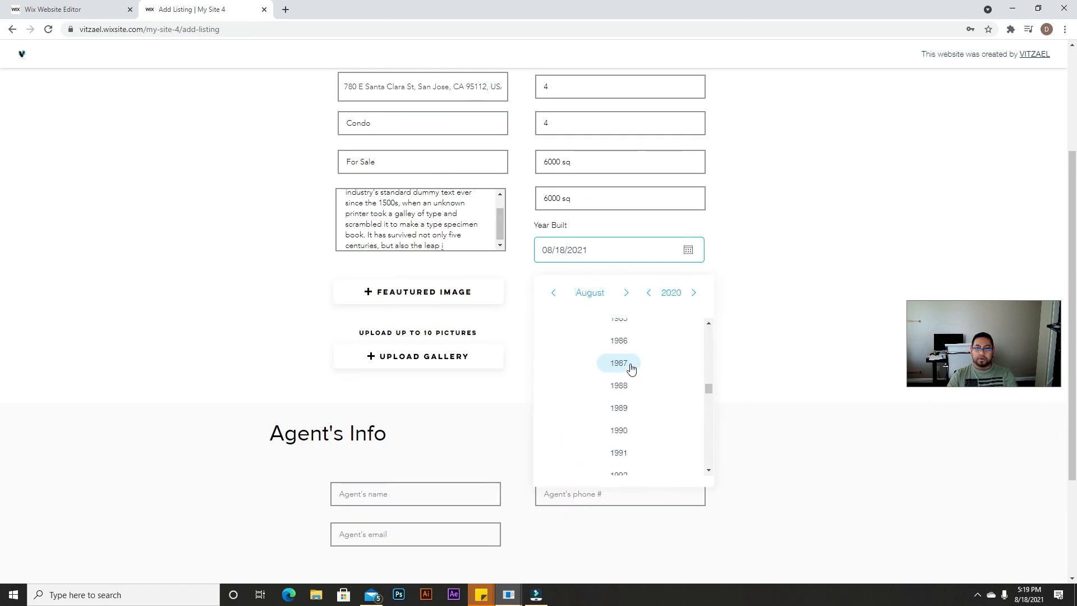
click(619, 340)
click(552, 293)
click(553, 293)
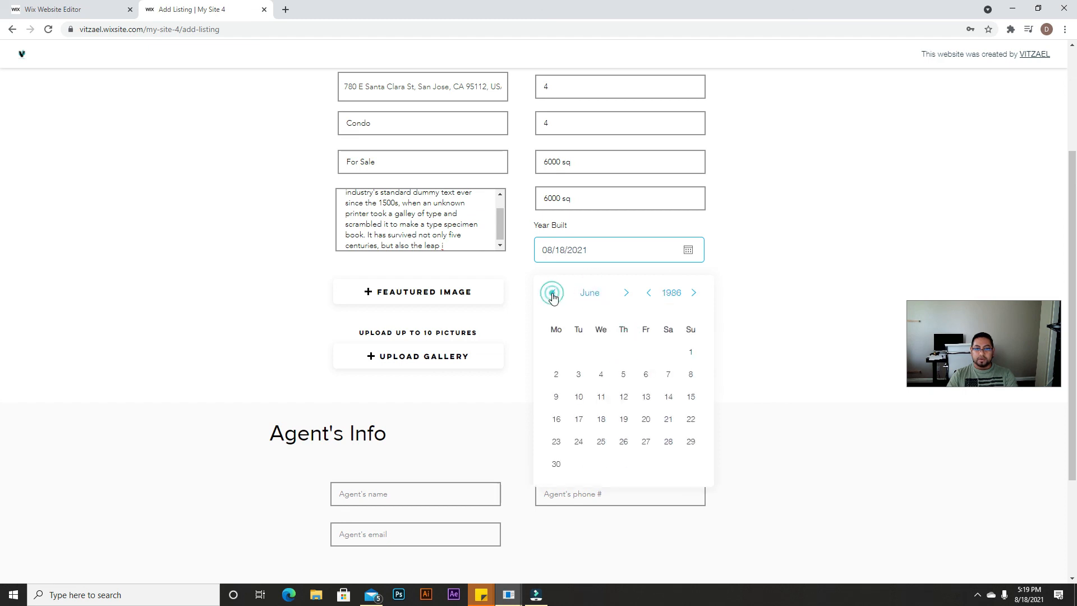
click(646, 419)
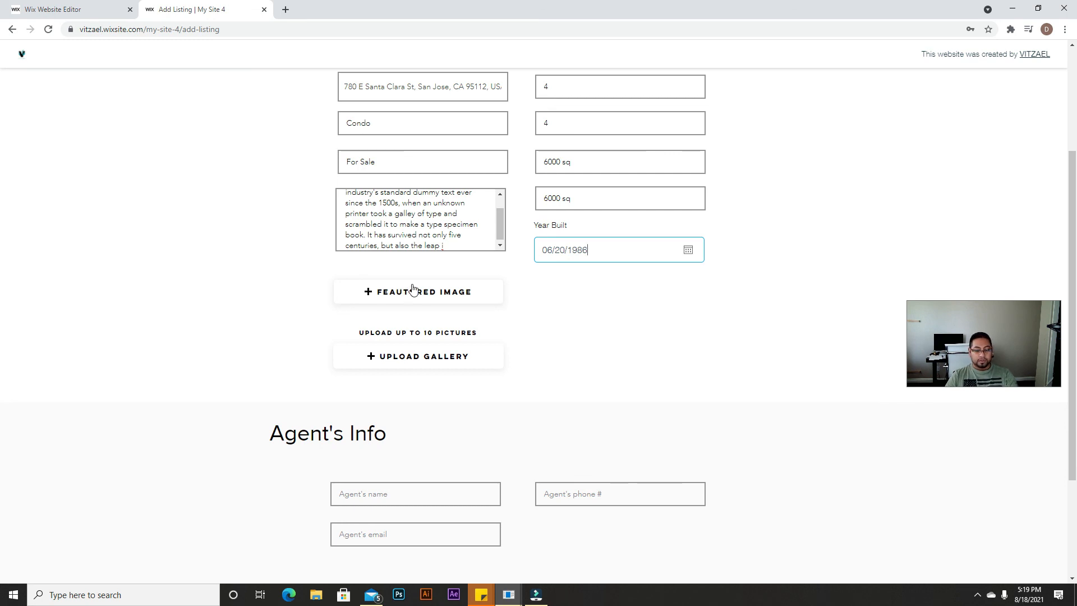
Step: Set pexels-binyamin-mellish-106399.jpg as the listing's featured image
click(427, 293)
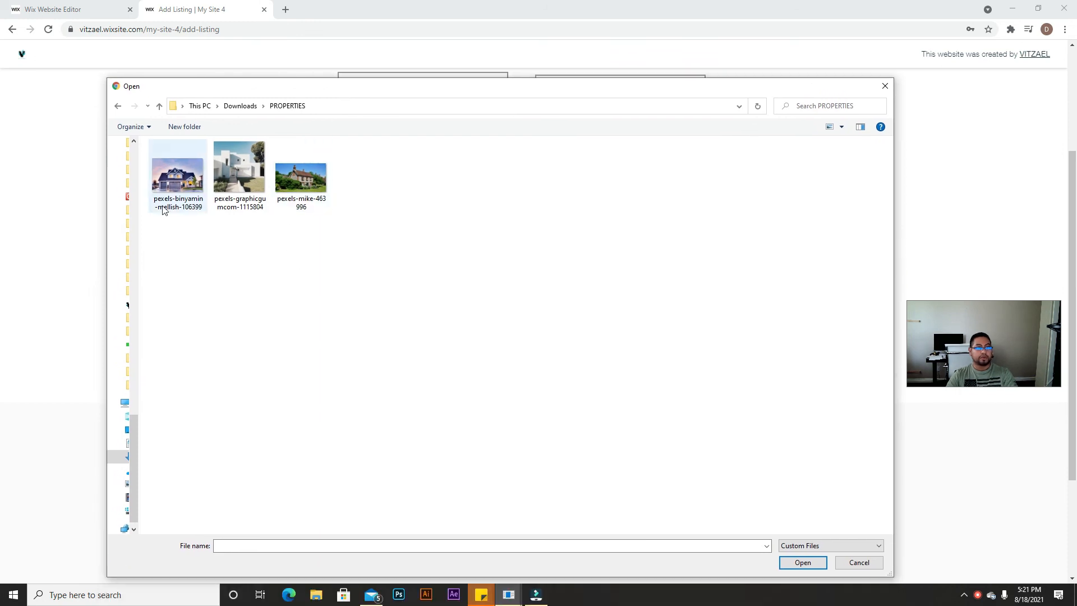
click(197, 190)
click(796, 564)
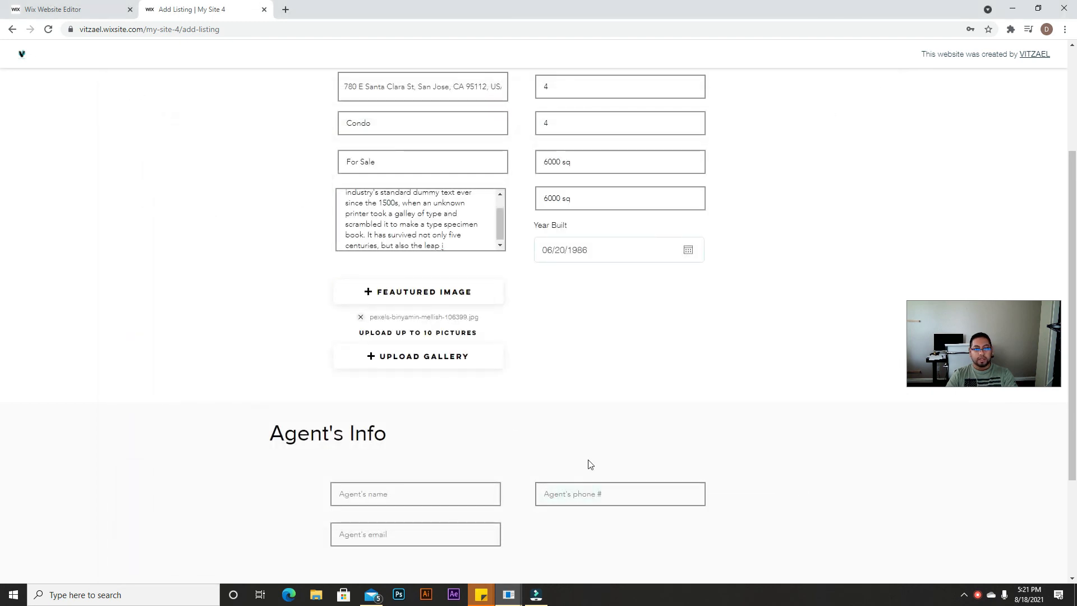
Step: Upload all three property photos to the listing gallery
click(410, 358)
drag(396, 163, 182, 232)
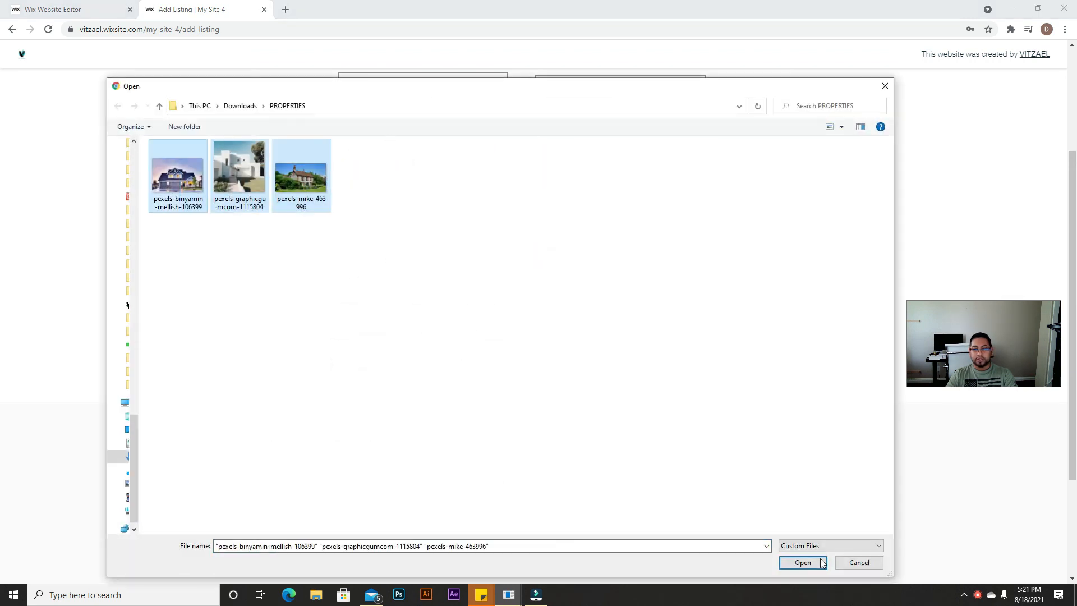
click(802, 562)
scroll(596, 375, down, 3)
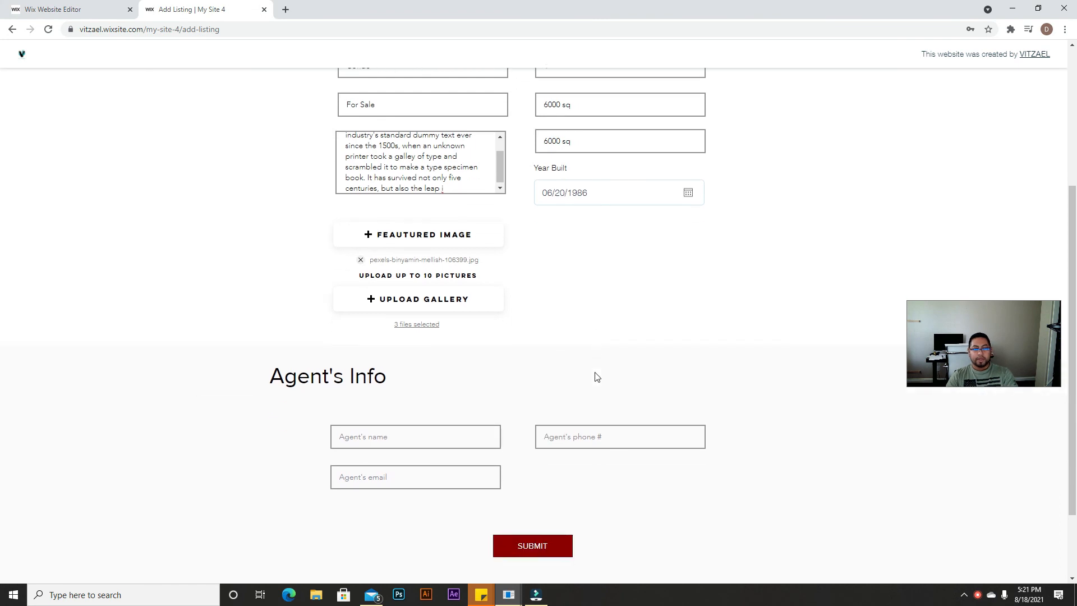
Step: Enter the agent's name, phone number and e-mail address in the Agent's Info fields
click(419, 349)
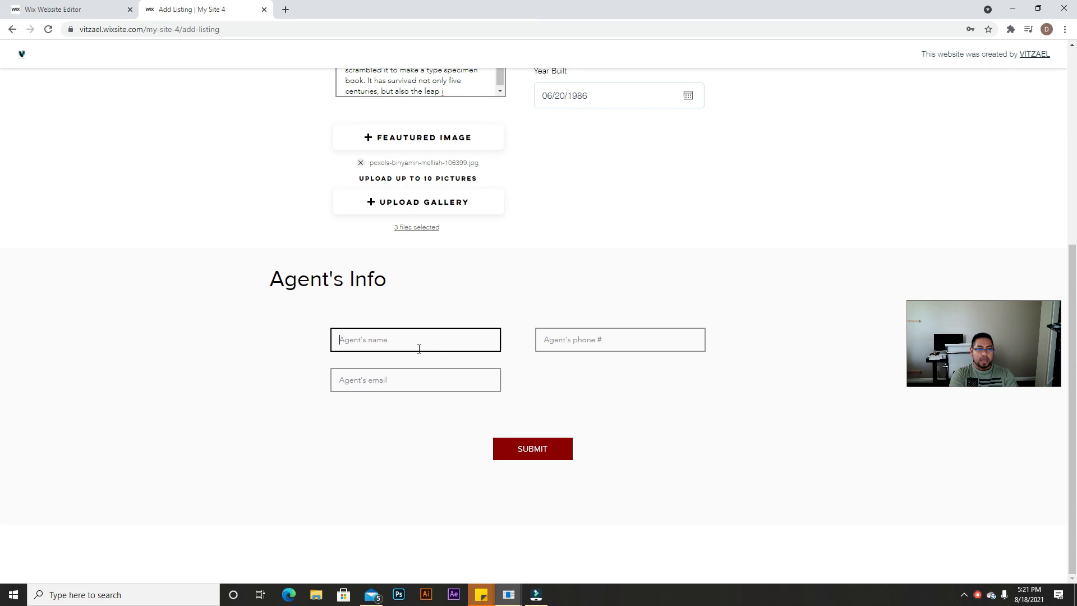
text(Wix reality)
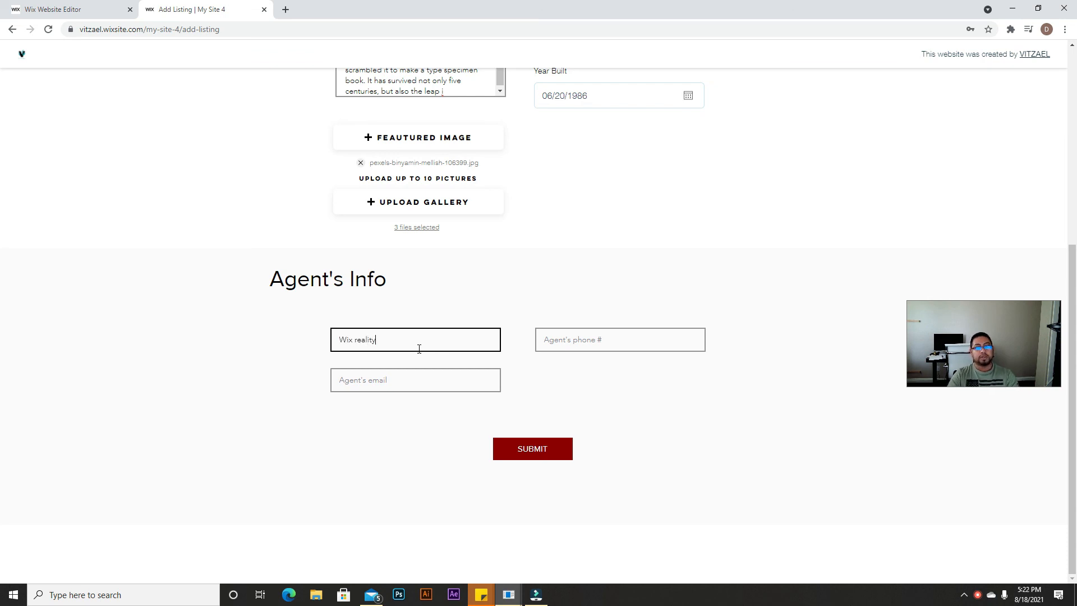
click(634, 334)
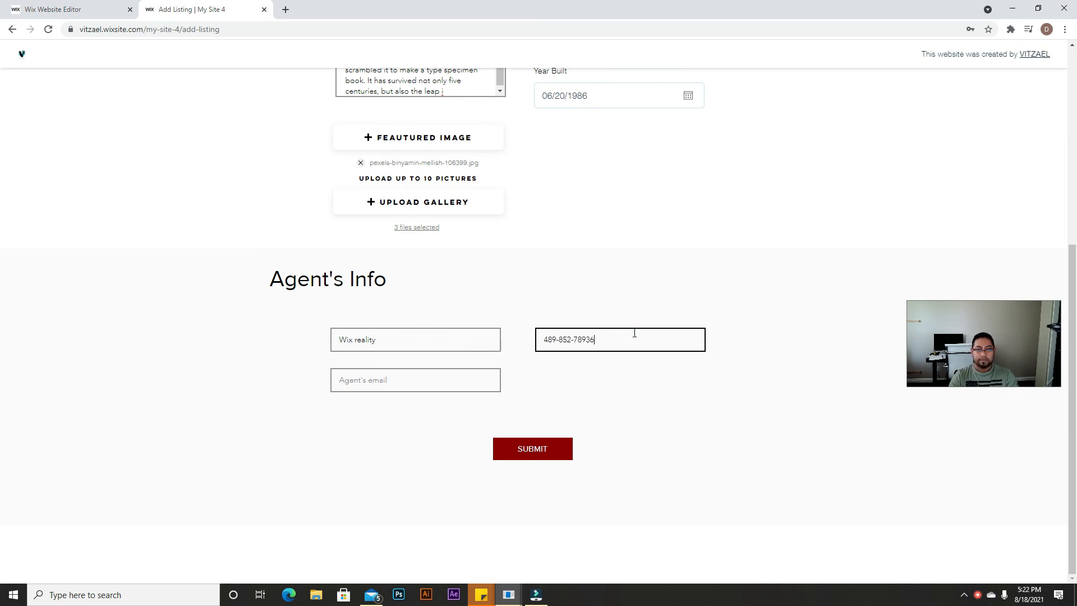
click(453, 384)
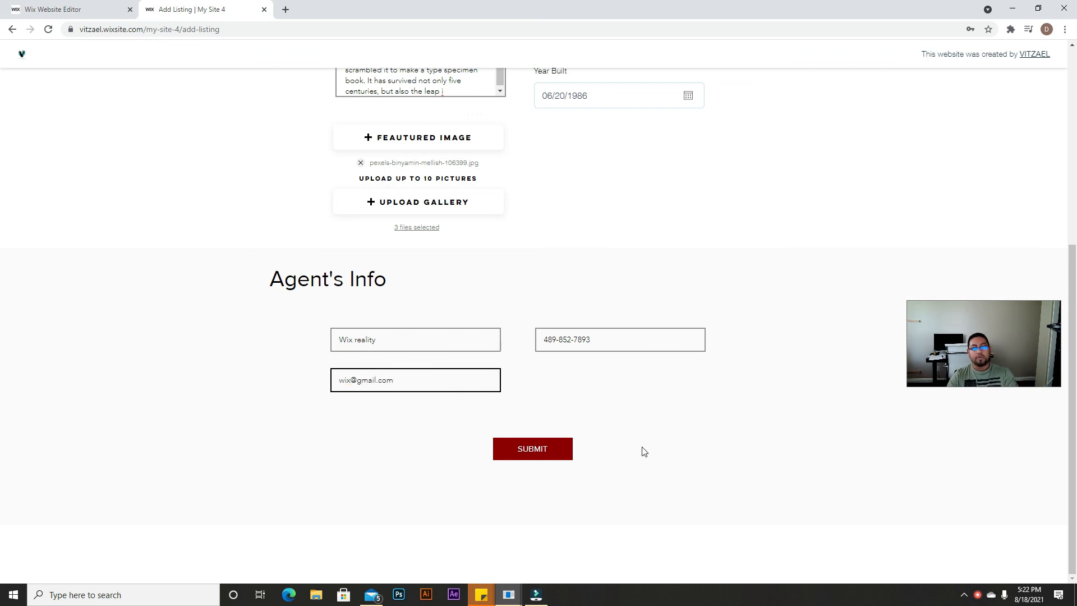
Step: Review the condo's Property Info fields, then submit the listing and wait for uploads to finish
scroll(677, 444, up, 3)
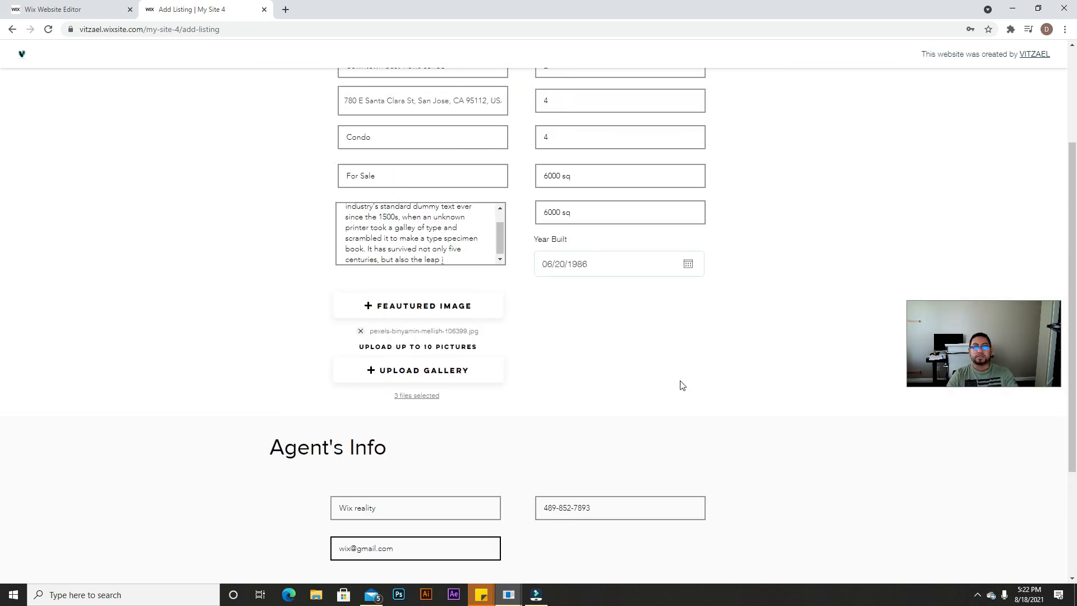
scroll(682, 385, up, 3)
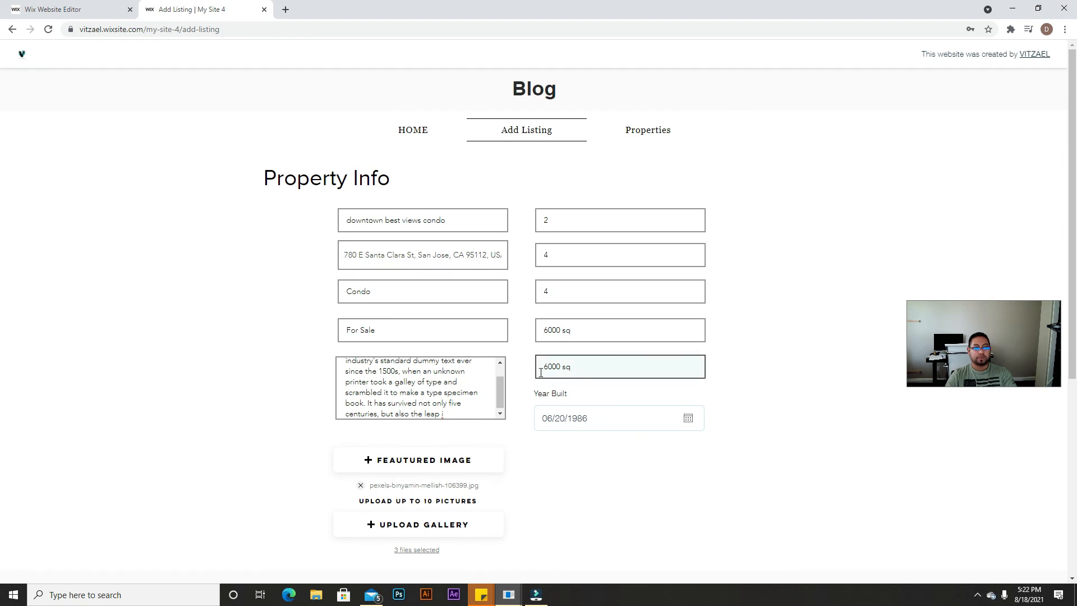
scroll(675, 459, down, 2)
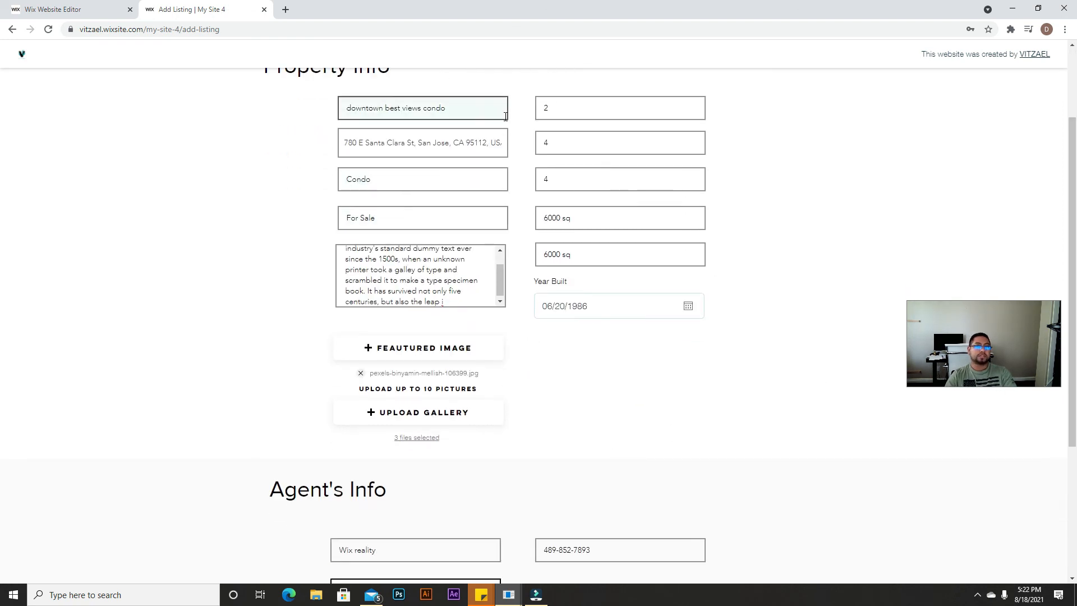
scroll(498, 204, down, 2)
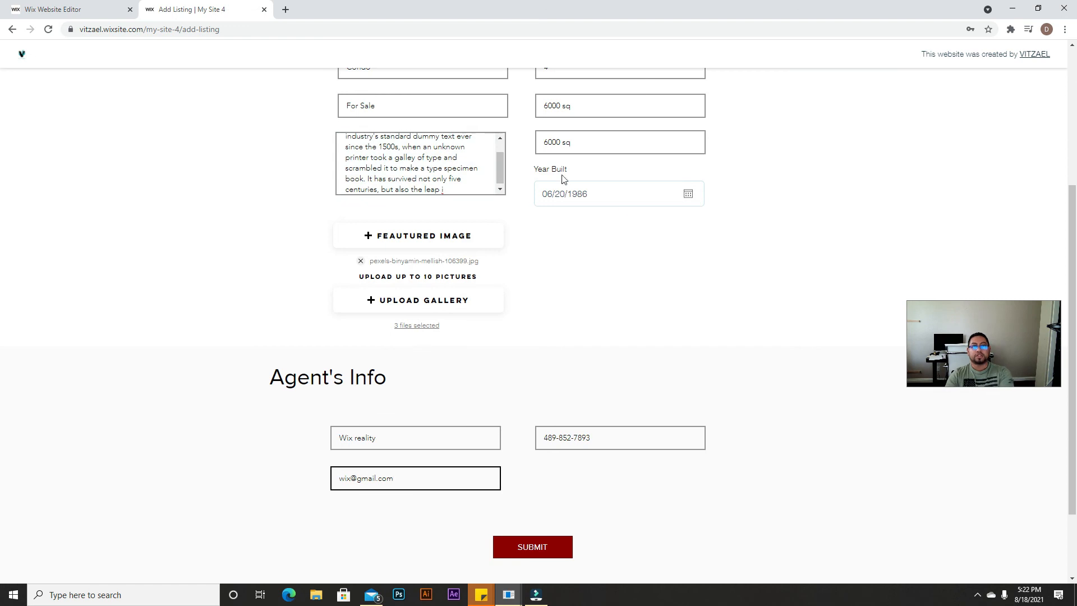
scroll(625, 180, up, 2)
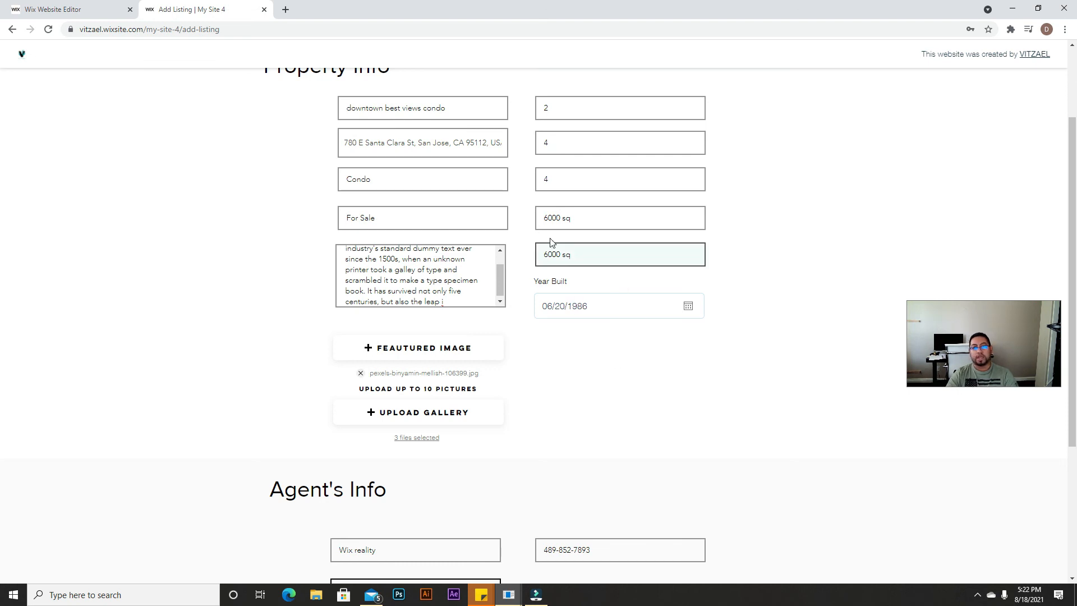
scroll(423, 478, down, 2)
click(524, 549)
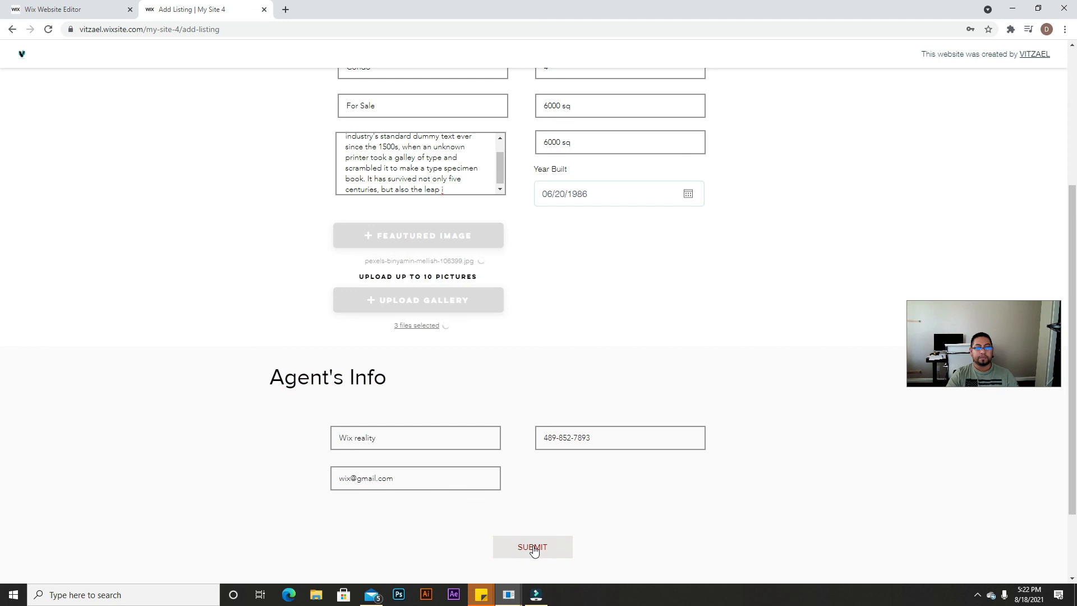
scroll(605, 480, down, 2)
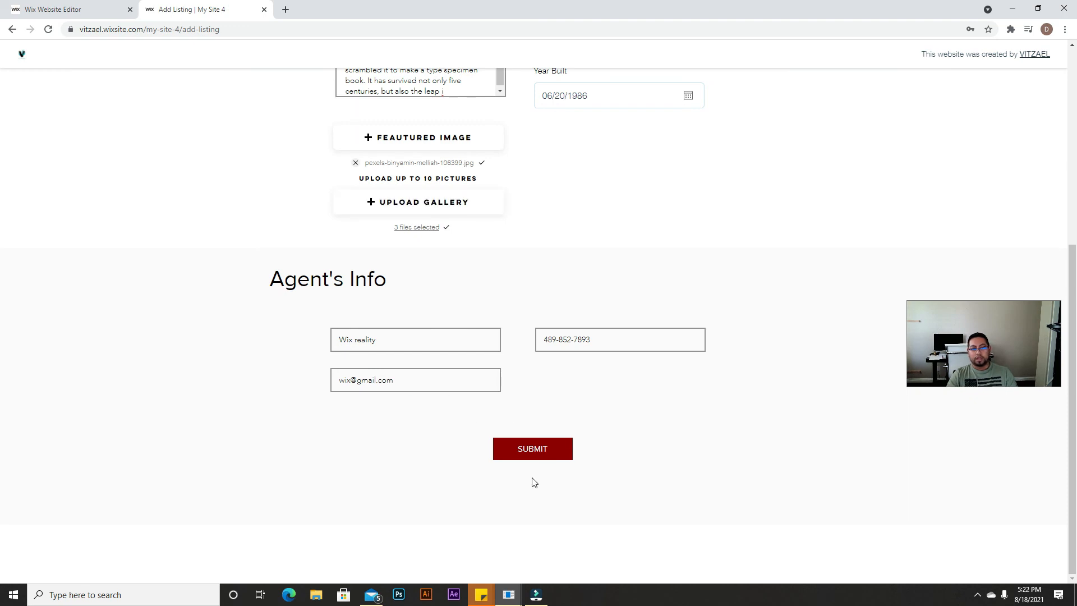
click(533, 449)
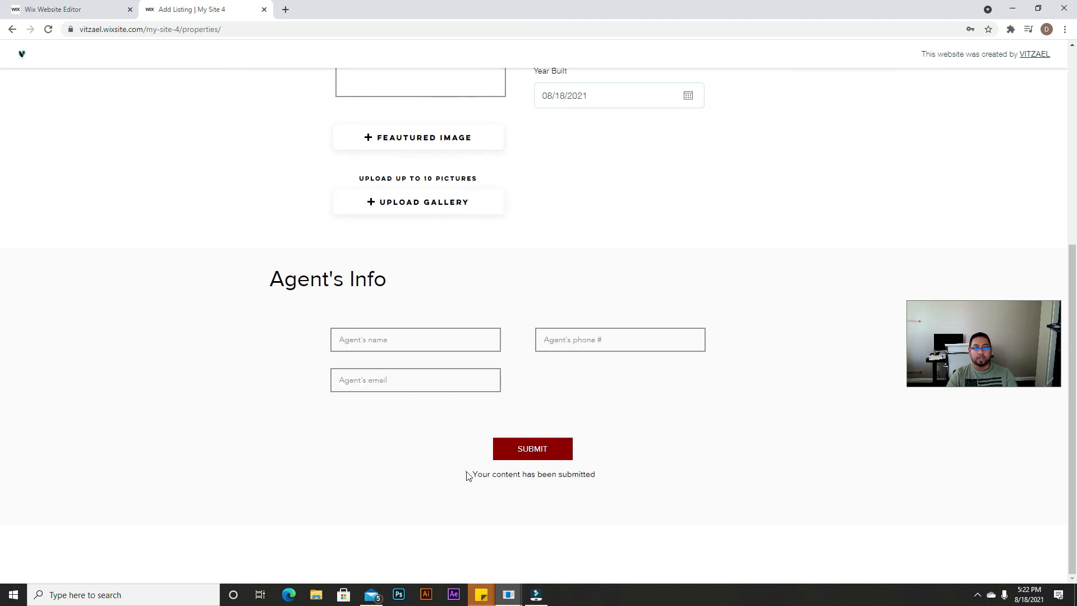
Step: Check the Properties page for the new 'downtown best views condo' card with 2 bed, 4 bath
drag(536, 487, 612, 487)
click(188, 287)
scroll(557, 447, down, 10)
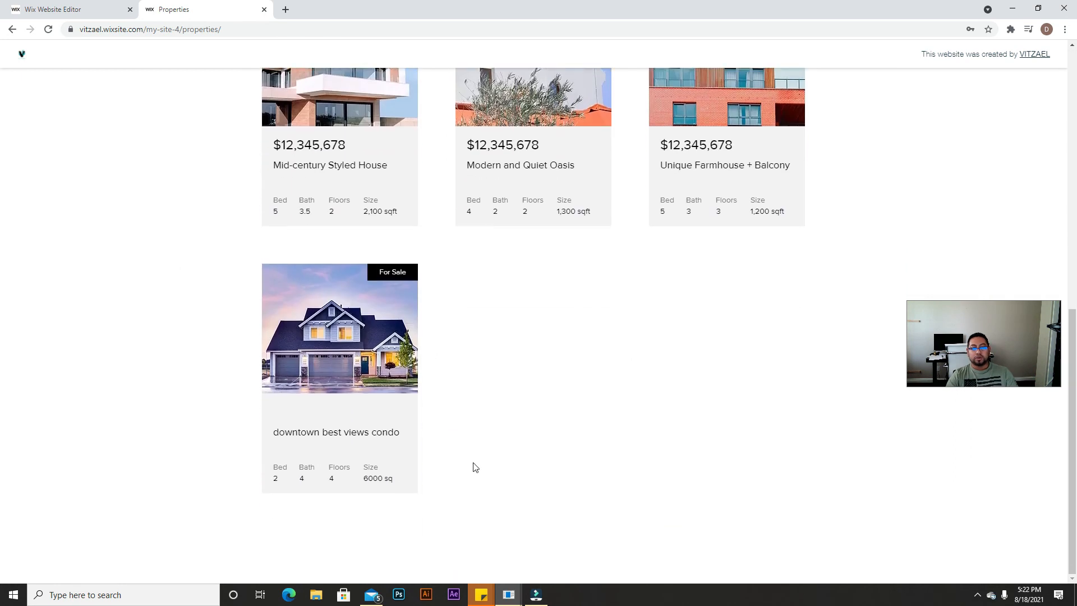
double_click(291, 431)
click(416, 441)
scroll(428, 425, up, 9)
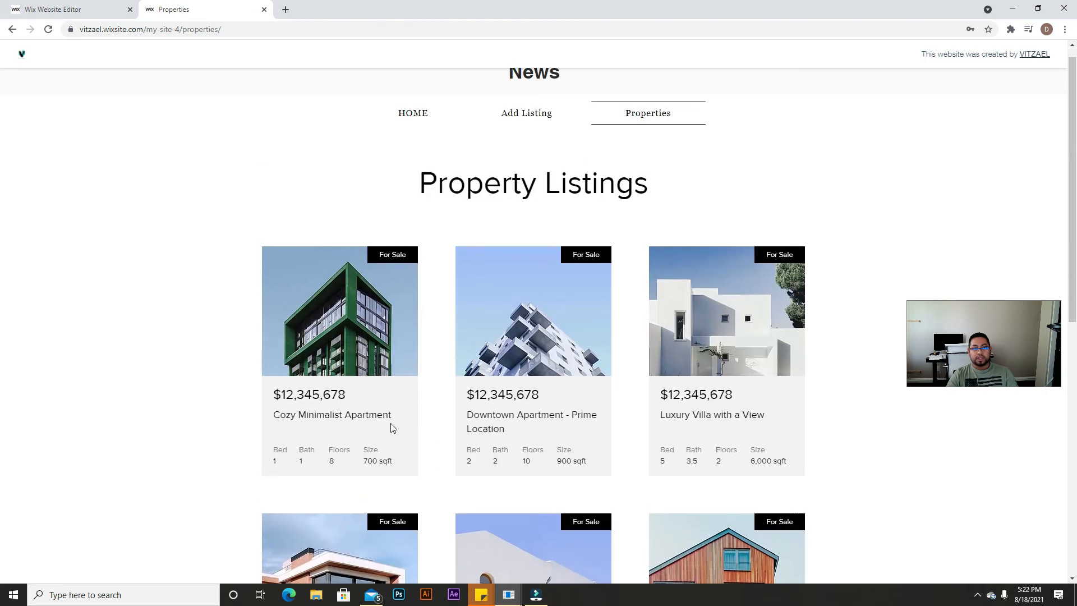
scroll(391, 428, down, 5)
scroll(594, 397, up, 5)
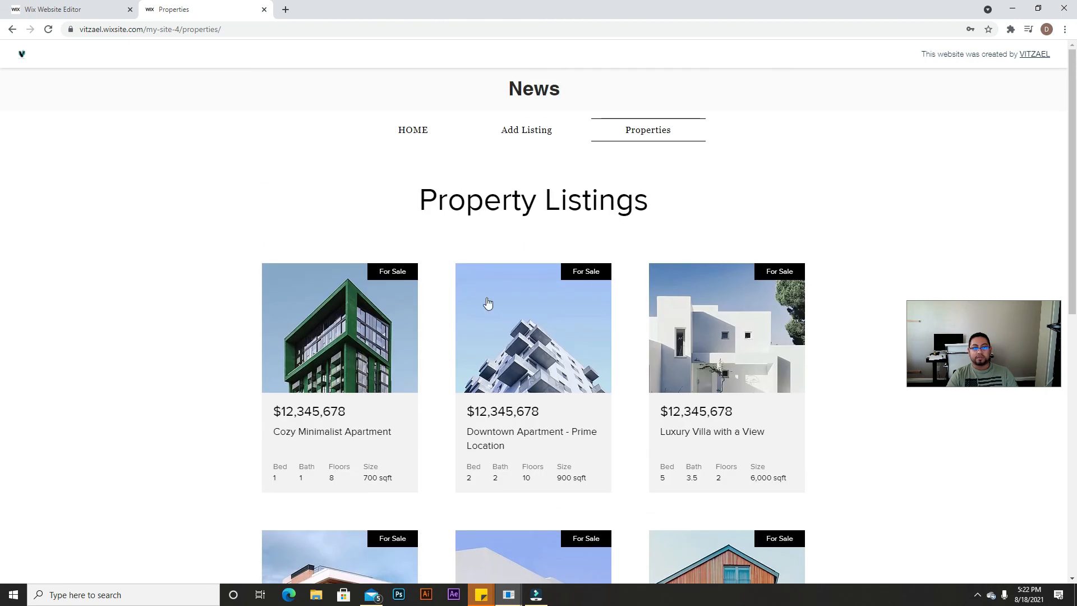
scroll(430, 405, down, 8)
scroll(423, 469, up, 7)
scroll(482, 185, up, 1)
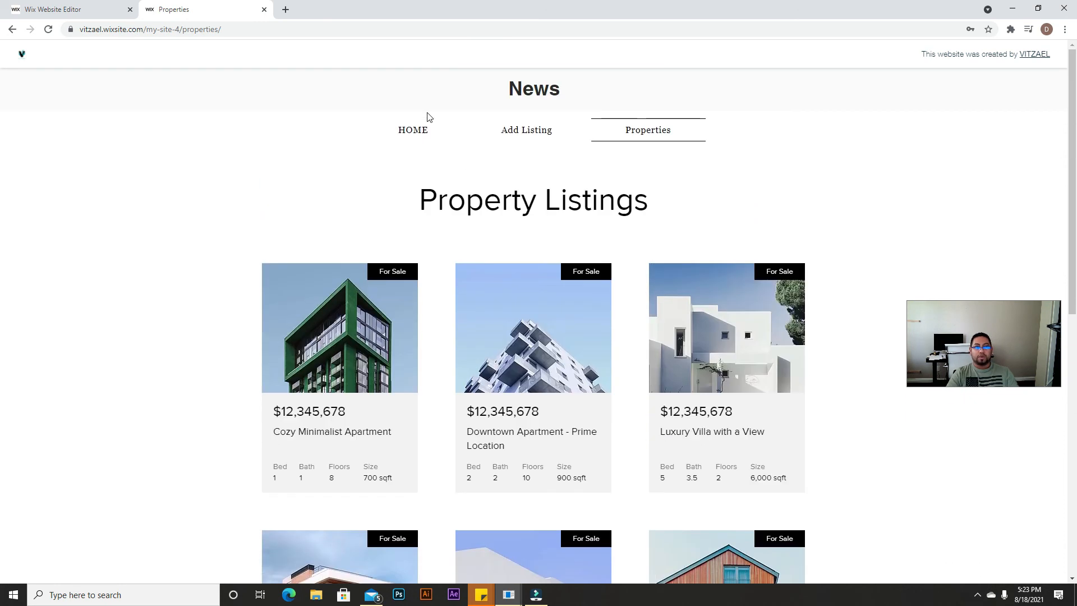
Step: Go to the Home page and highlight 'downtown best views condo' as the first Our Listings card
click(404, 129)
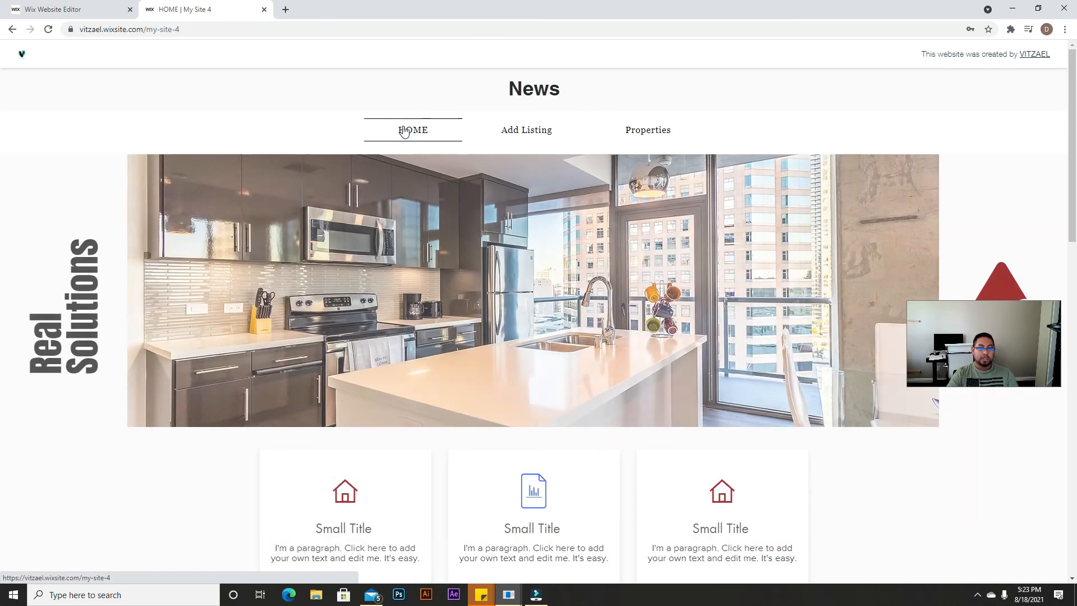
scroll(504, 403, down, 9)
scroll(480, 442, down, 1)
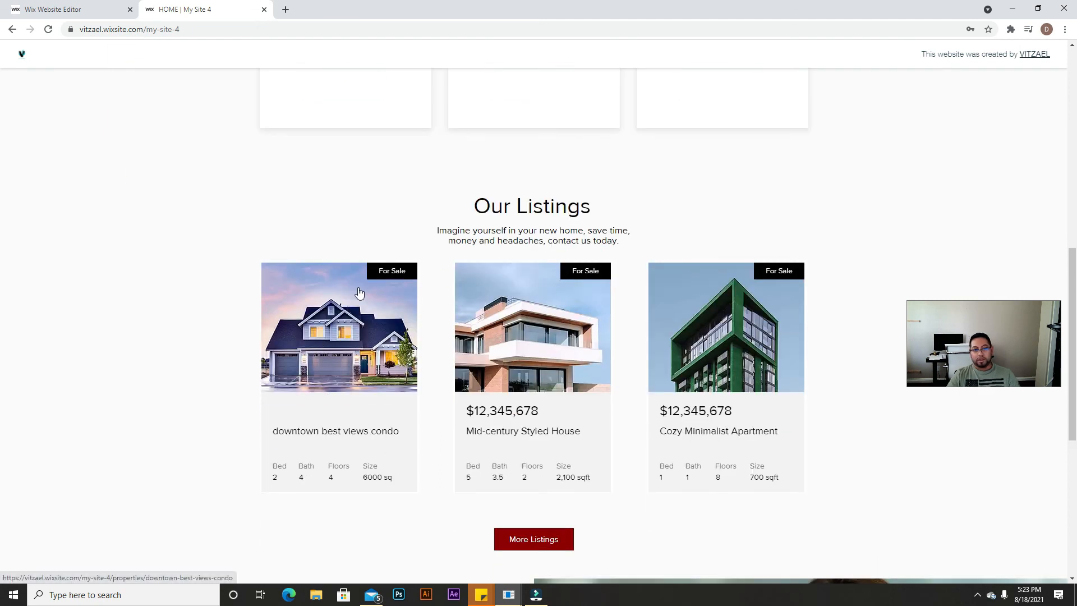
drag(270, 436, 389, 432)
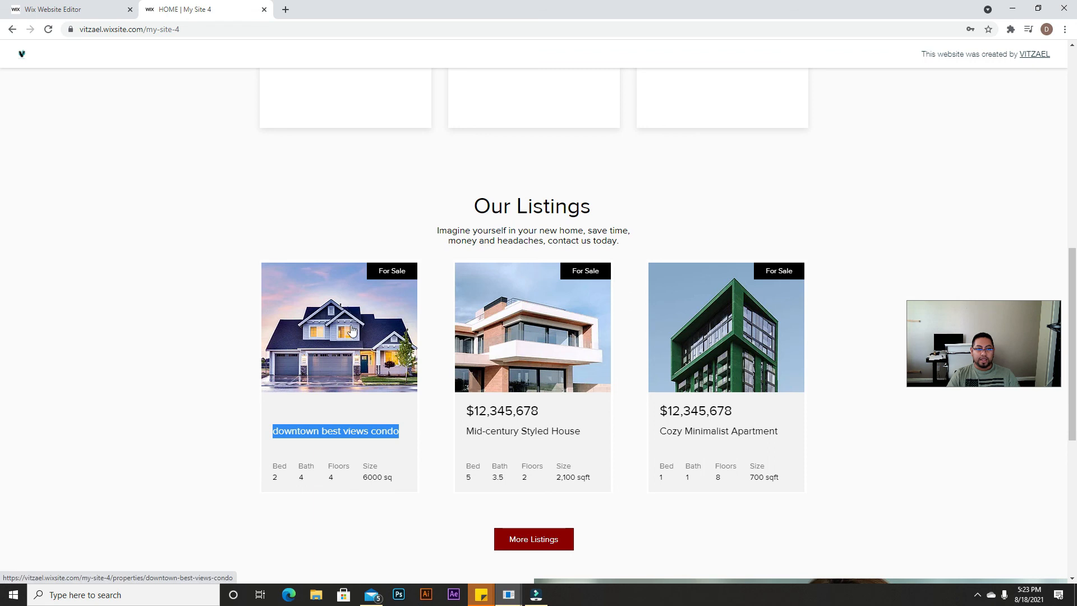
Step: Open the condo's listing page and switch its gallery from the white house to the brick cottage photo
click(364, 352)
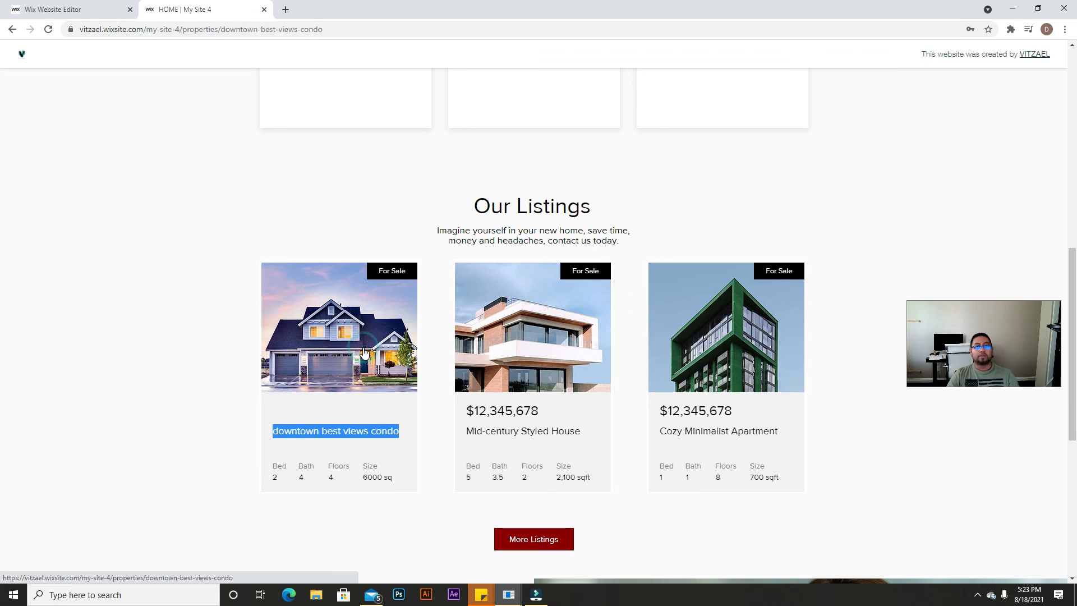
scroll(434, 239, down, 3)
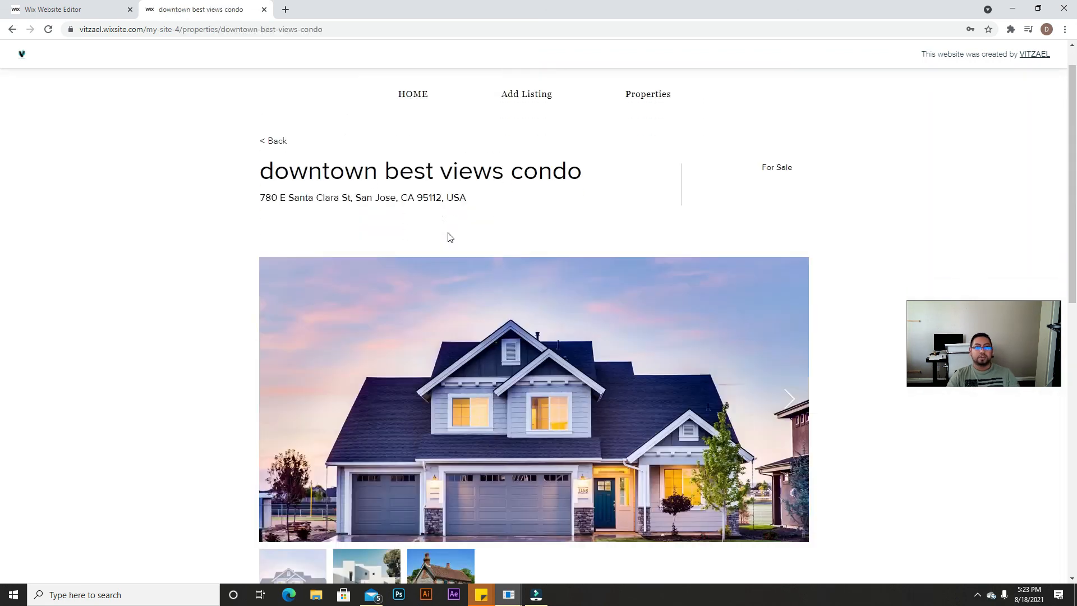
click(382, 470)
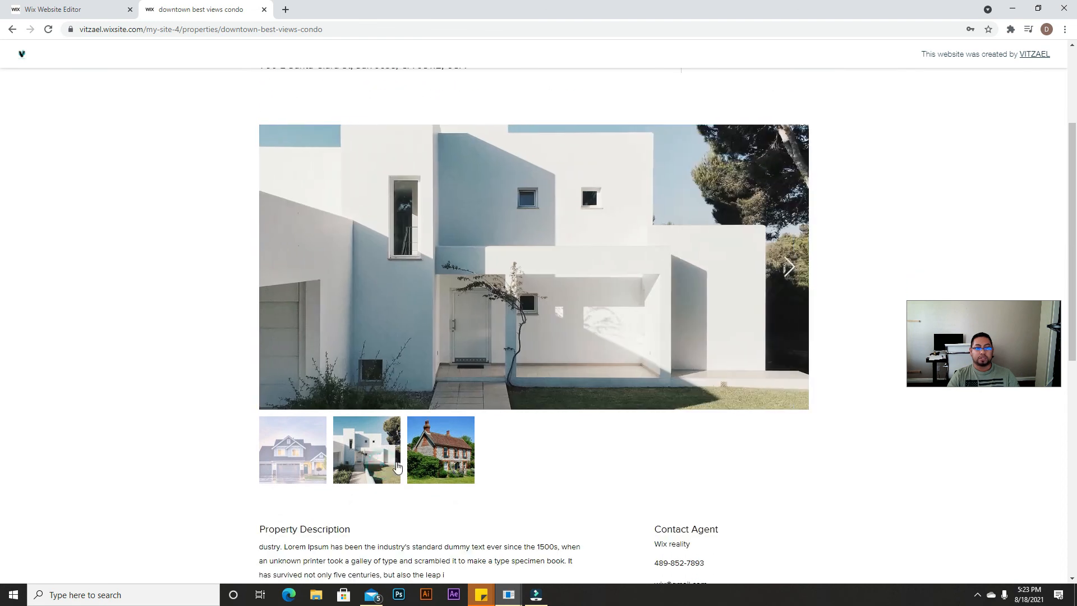
click(440, 462)
Step: Read through the listing's property description and agent contact details, then return to the top
scroll(338, 429, down, 3)
drag(288, 392, 685, 414)
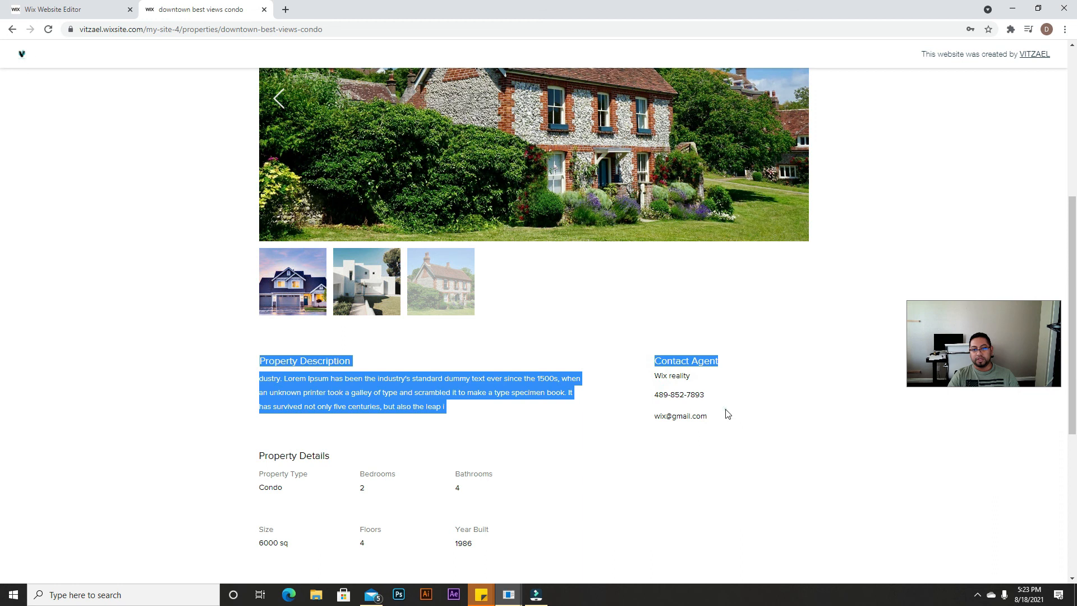
click(727, 414)
scroll(727, 413, down, 3)
scroll(546, 532, up, 9)
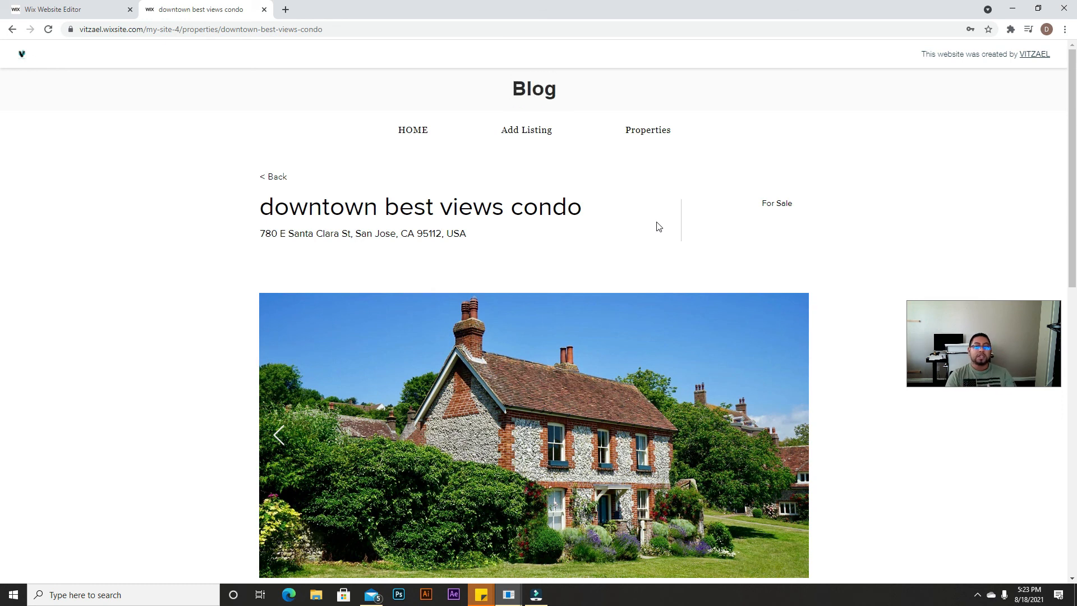
Step: Return to the published home page, then move the demo HOUSES site's tab into this window
click(409, 130)
scroll(589, 418, down, 9)
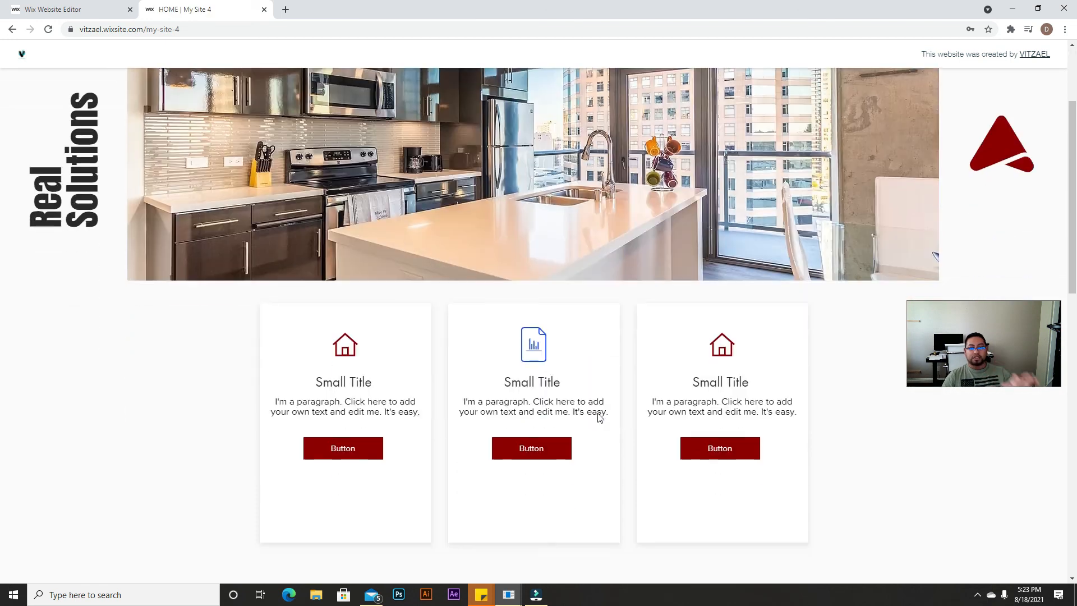
scroll(606, 452, up, 3)
scroll(261, 349, up, 4)
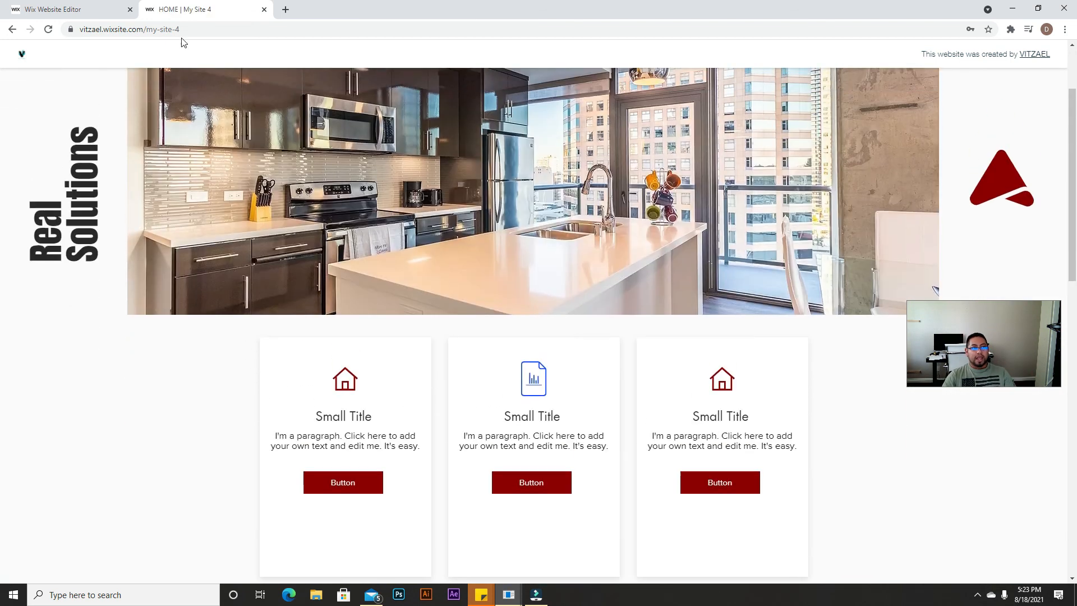
click(112, 10)
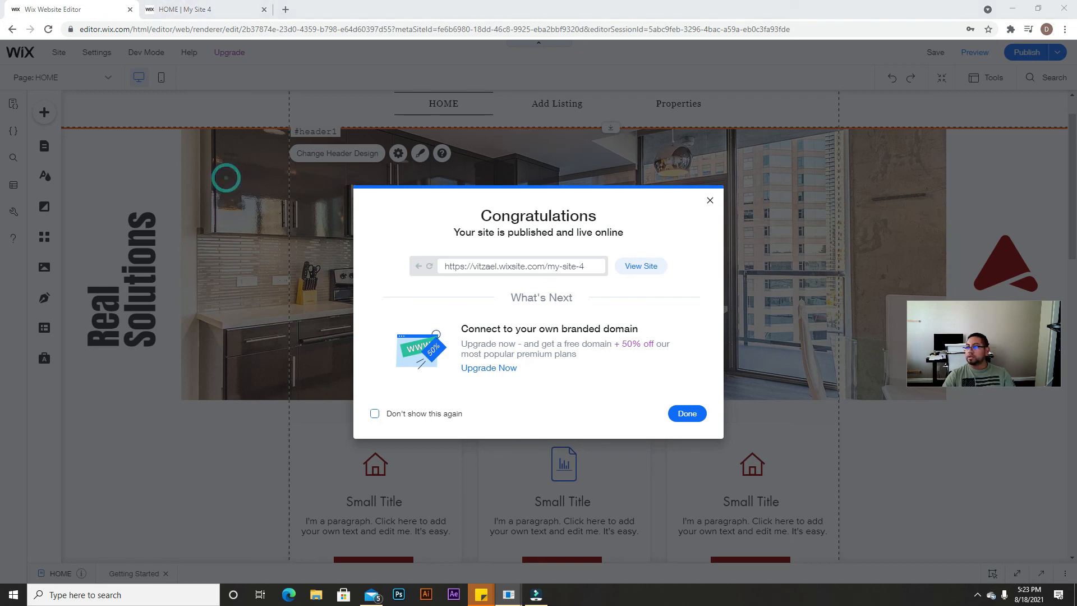
drag(1076, 173, 298, 14)
Step: Browse the demo site's Home page past Our Listings and the blog down to Clients Testimonials
scroll(469, 185, up, 4)
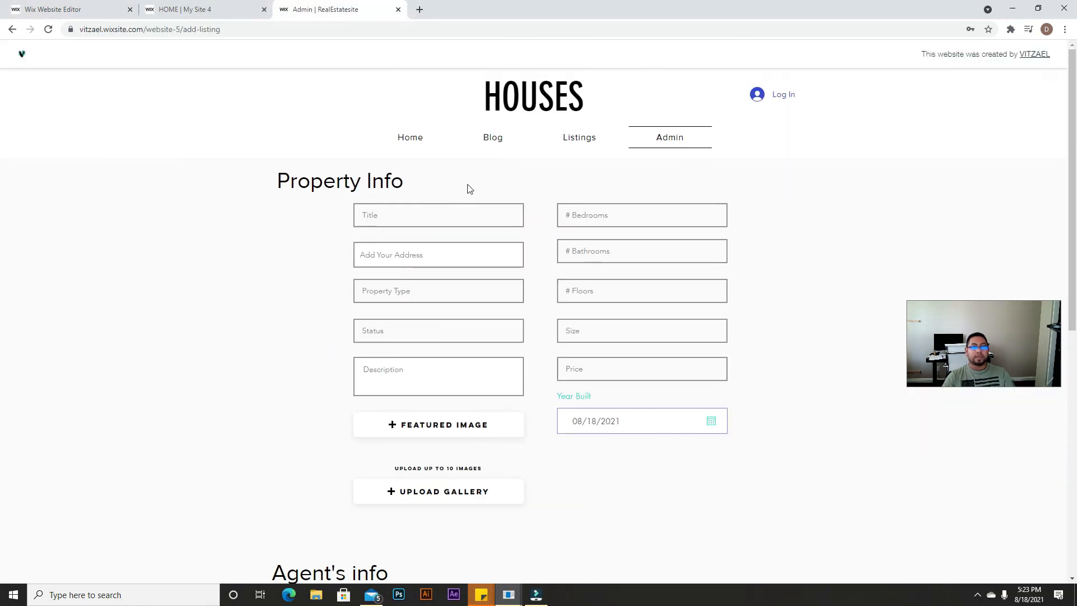
click(404, 144)
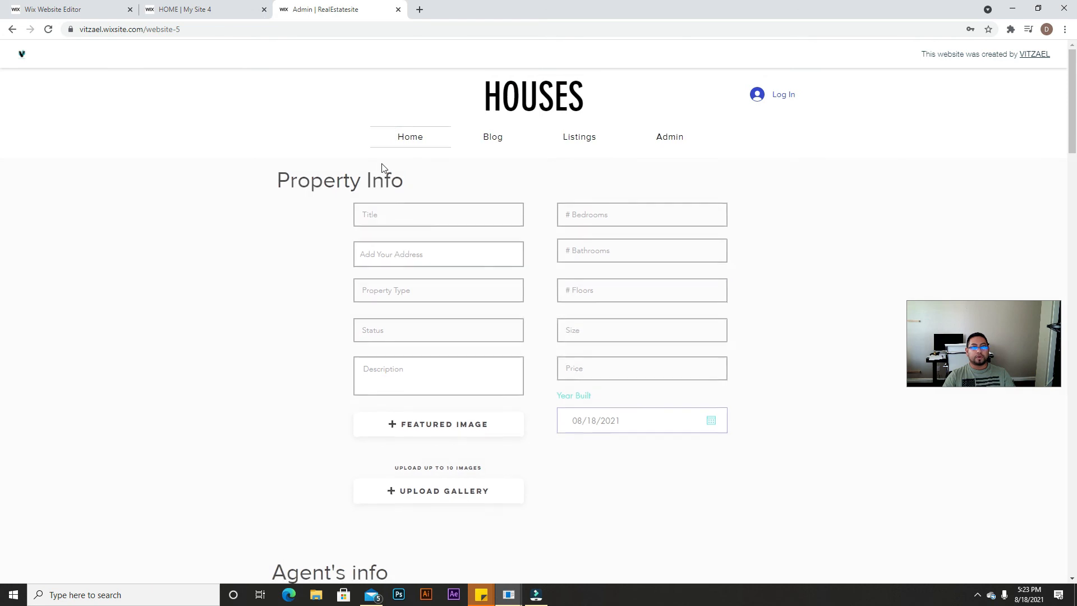
scroll(621, 388, down, 20)
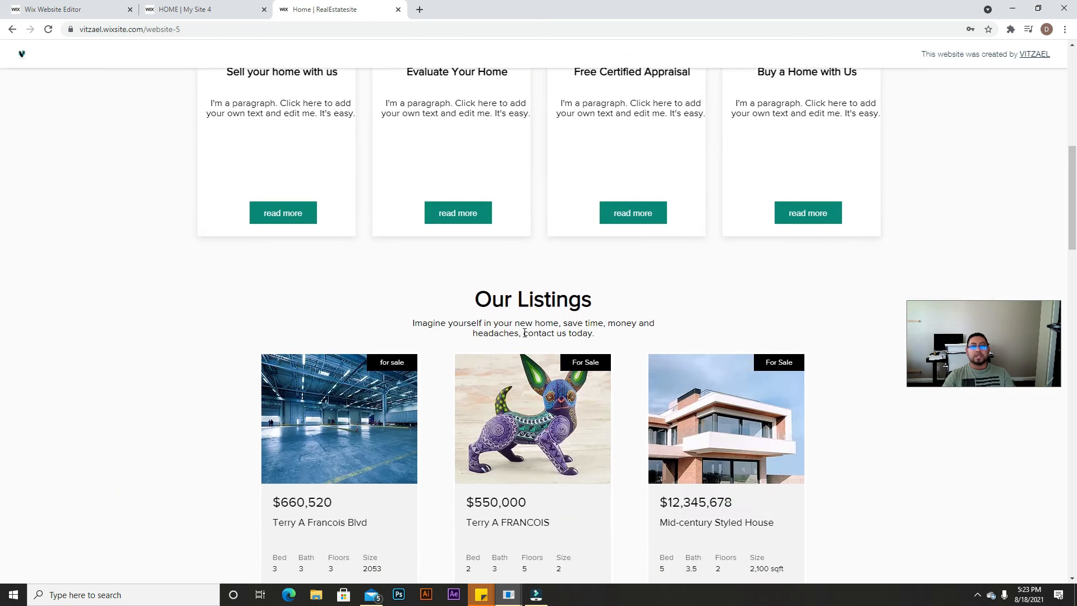
scroll(621, 388, down, 10)
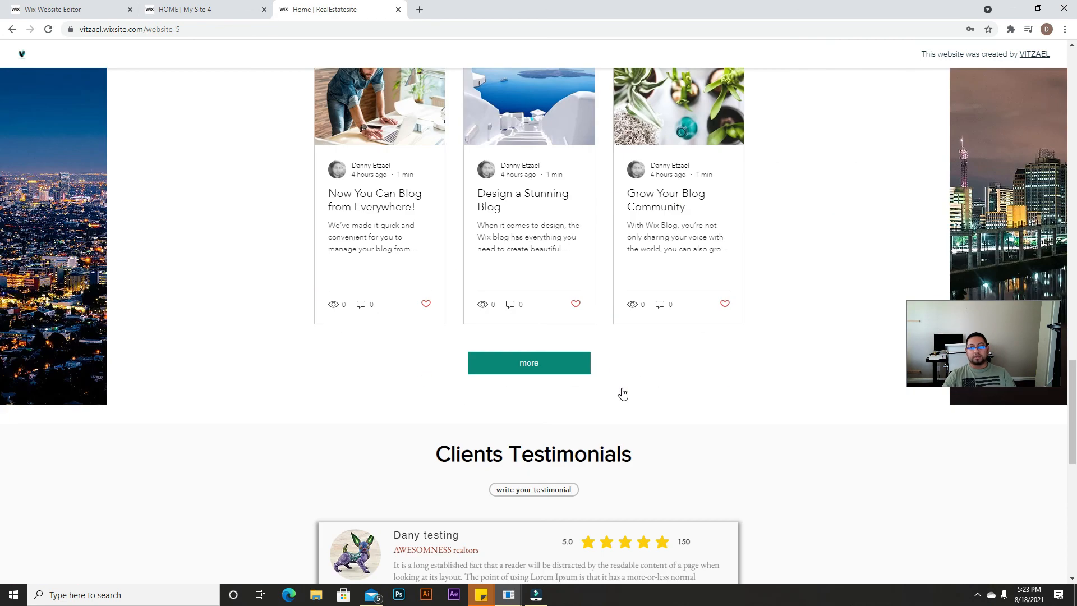
scroll(619, 387, up, 6)
scroll(617, 385, up, 20)
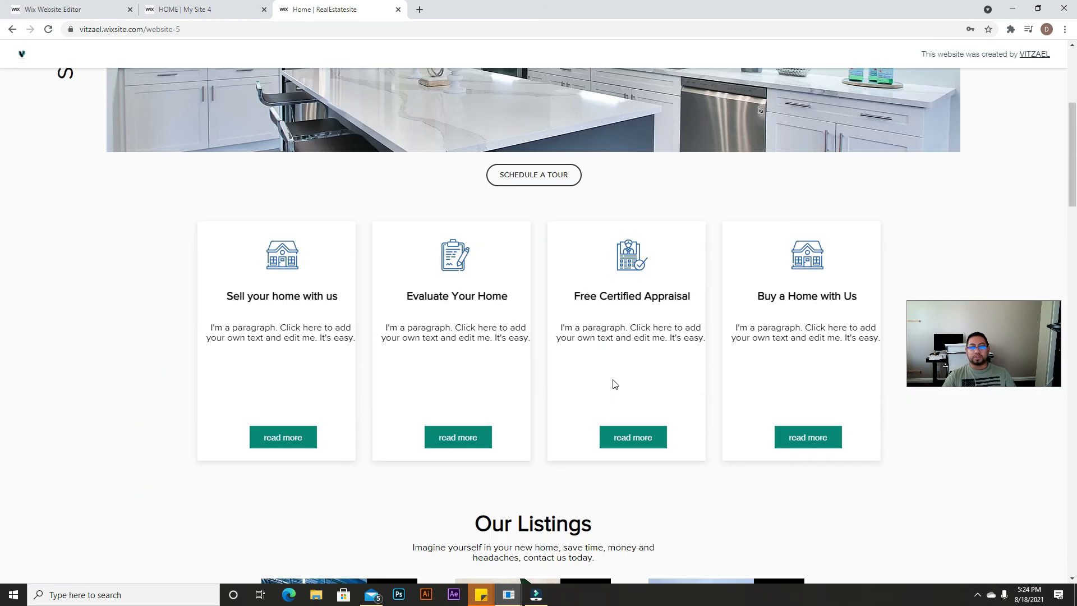
scroll(428, 474, down, 4)
drag(266, 352, 327, 352)
click(402, 376)
scroll(449, 392, down, 10)
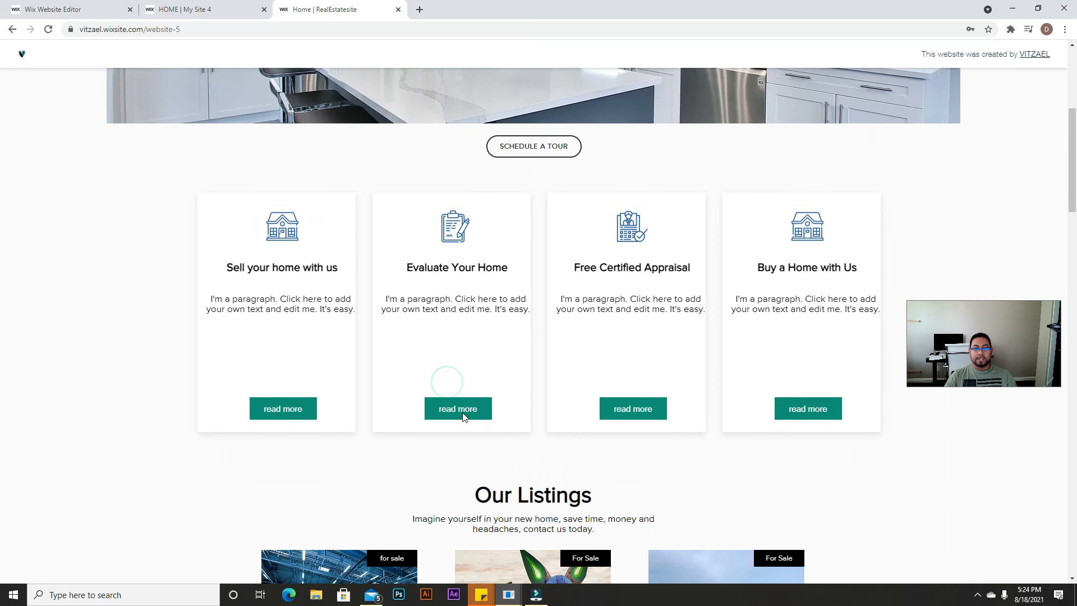
scroll(555, 370, down, 20)
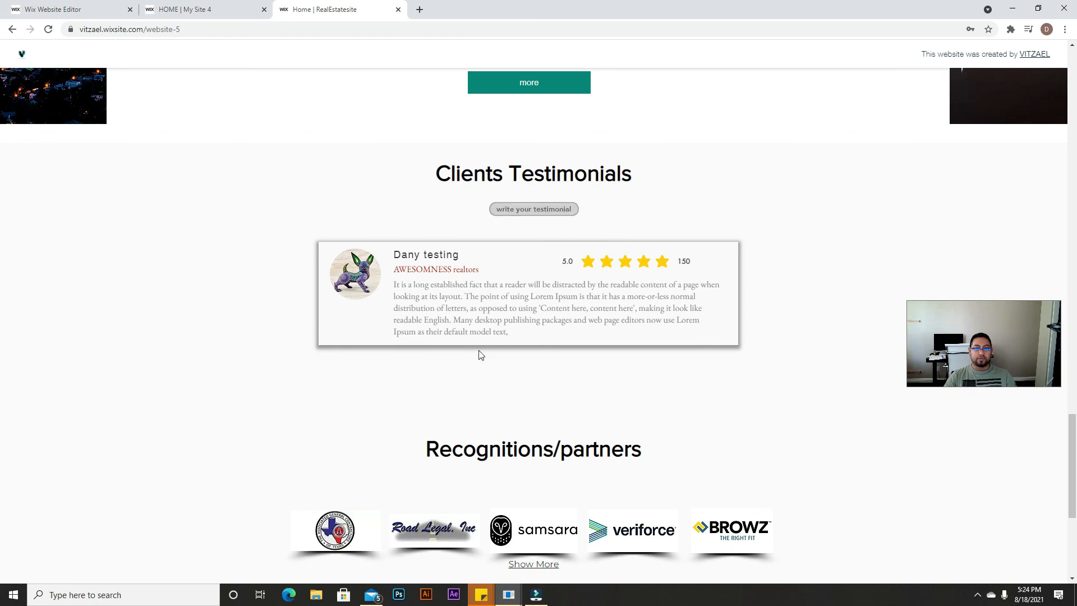
click(539, 212)
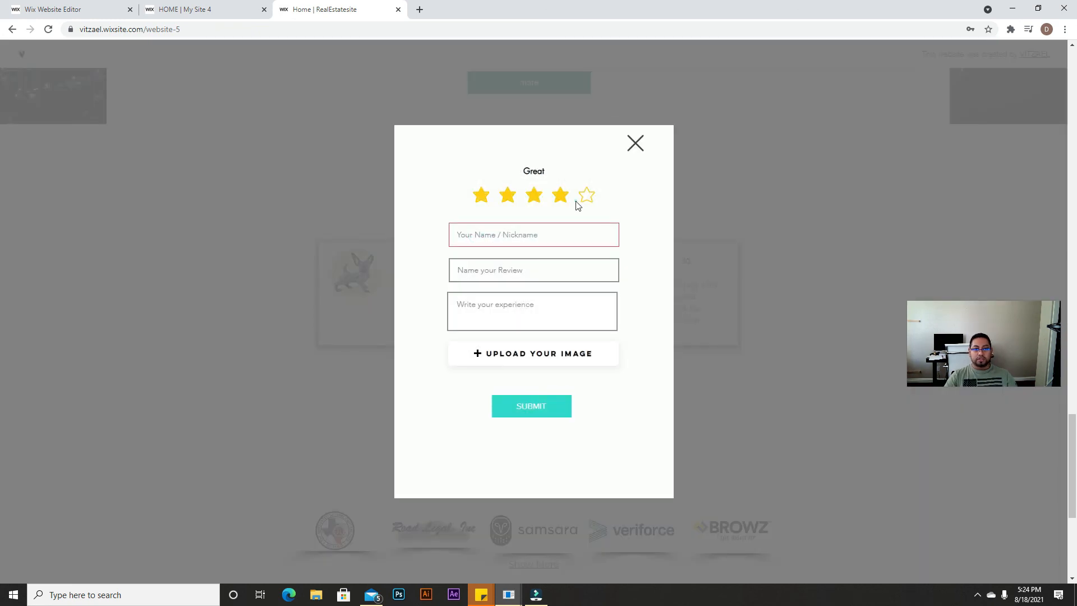
click(586, 197)
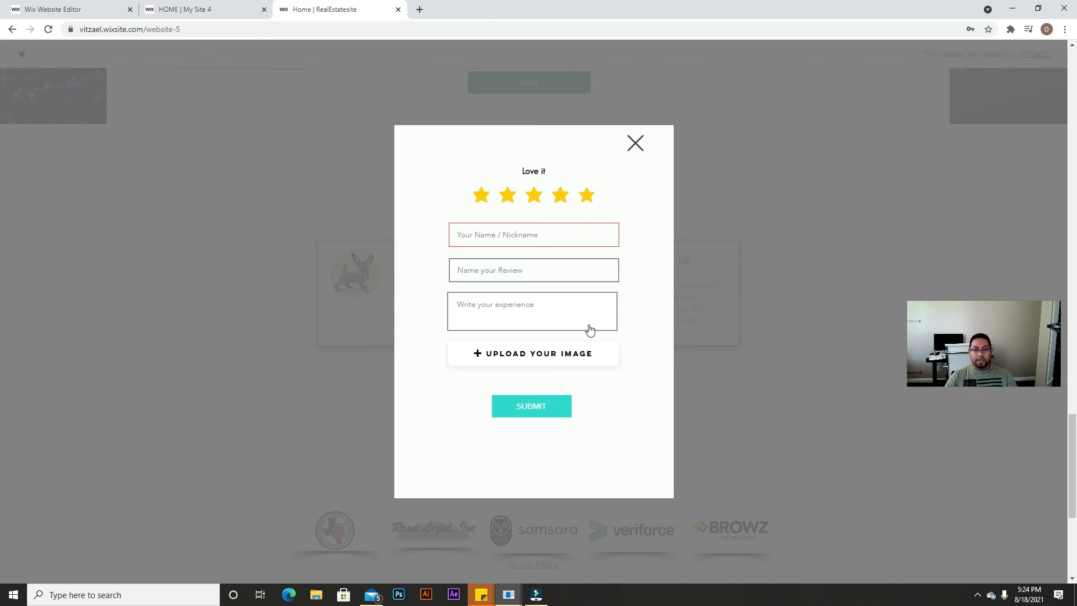
click(635, 144)
scroll(497, 345, up, 3)
scroll(533, 368, down, 7)
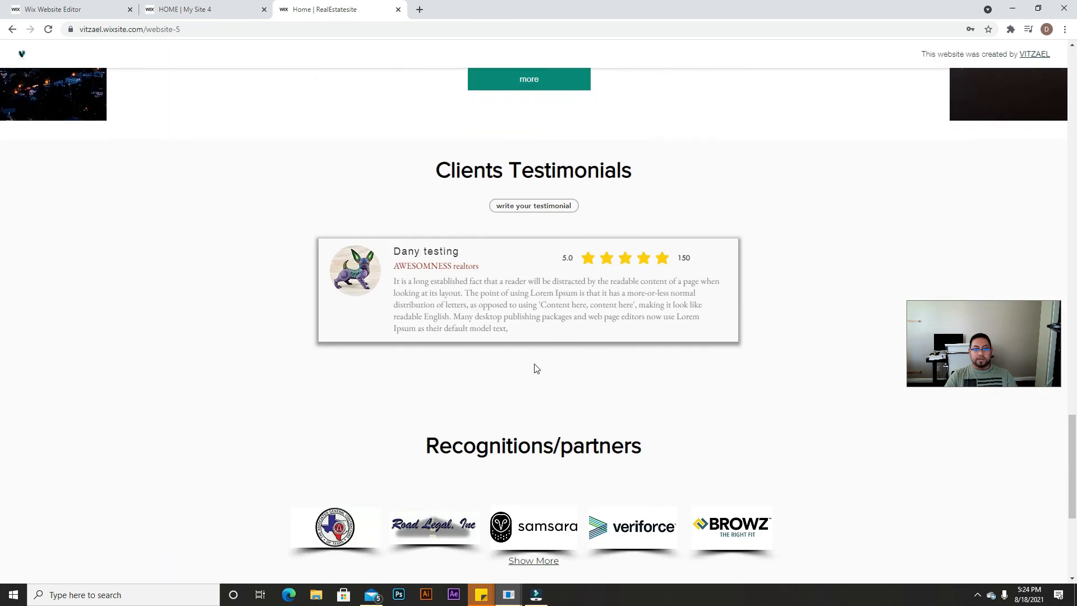
scroll(389, 419, down, 1)
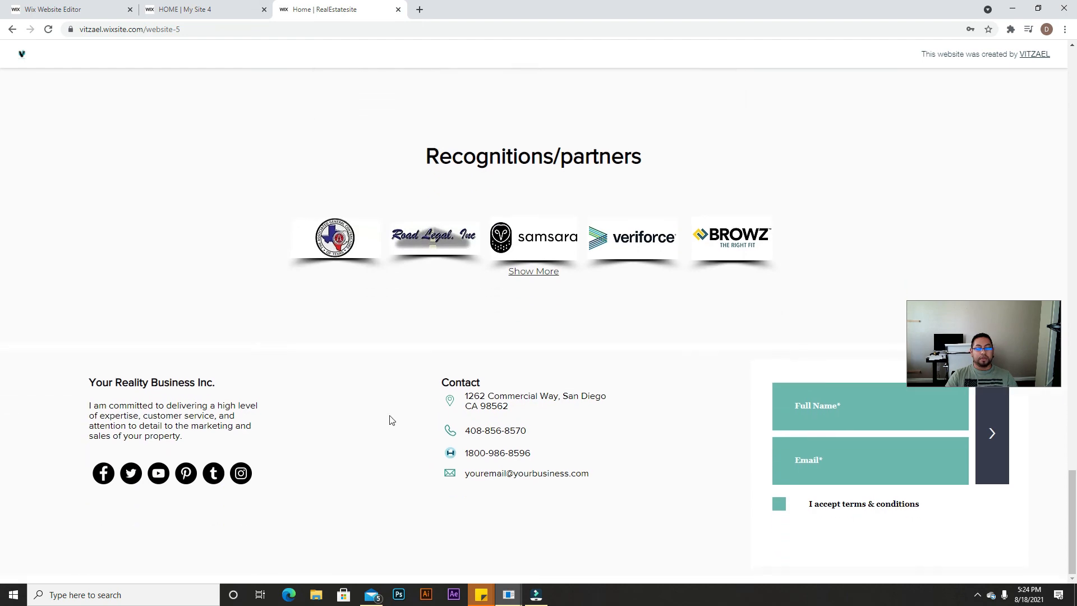
scroll(569, 420, up, 10)
scroll(578, 418, up, 10)
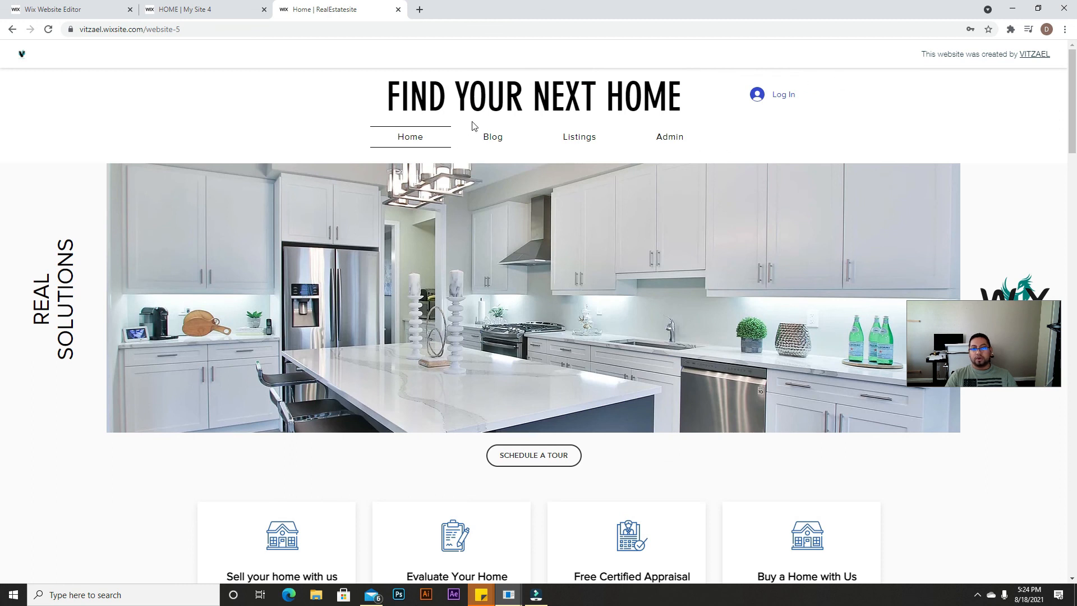
Step: Browse the demo site's Blog and Property Listings pages, then open its Admin add-listing page
click(492, 137)
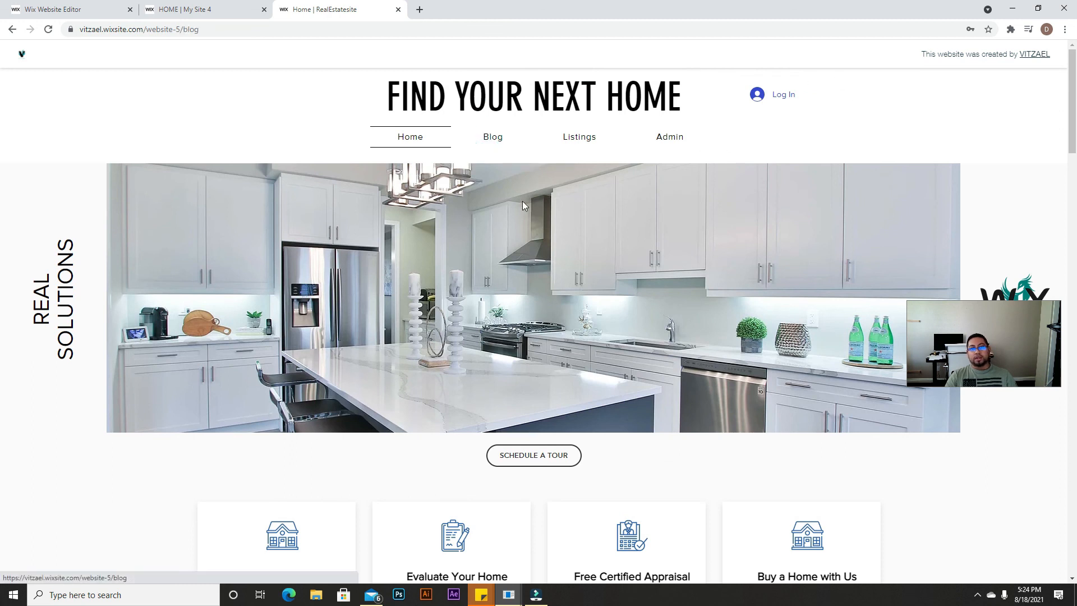
click(512, 138)
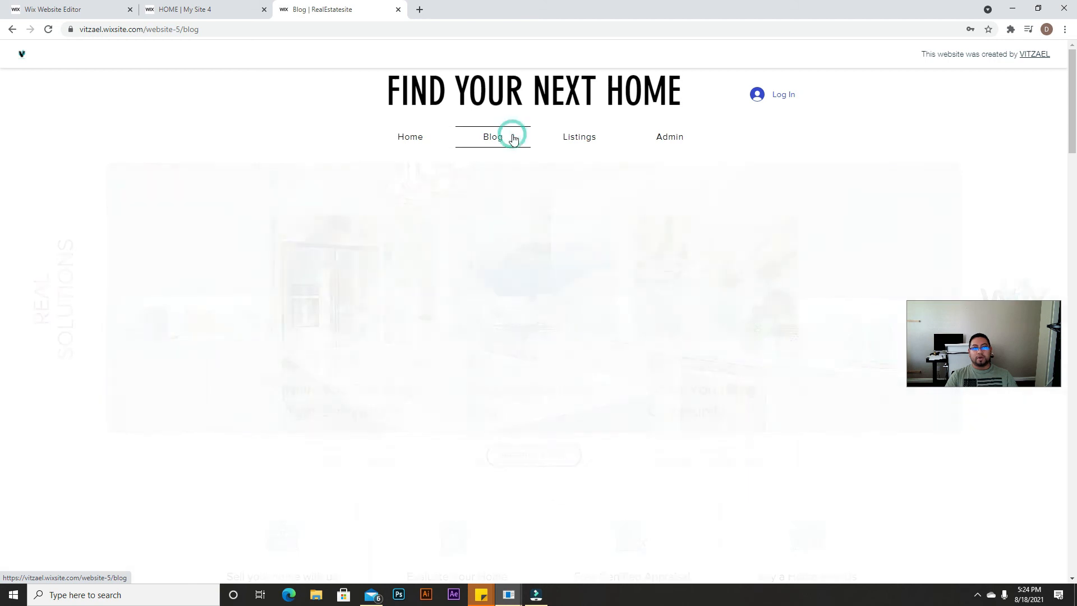
click(563, 140)
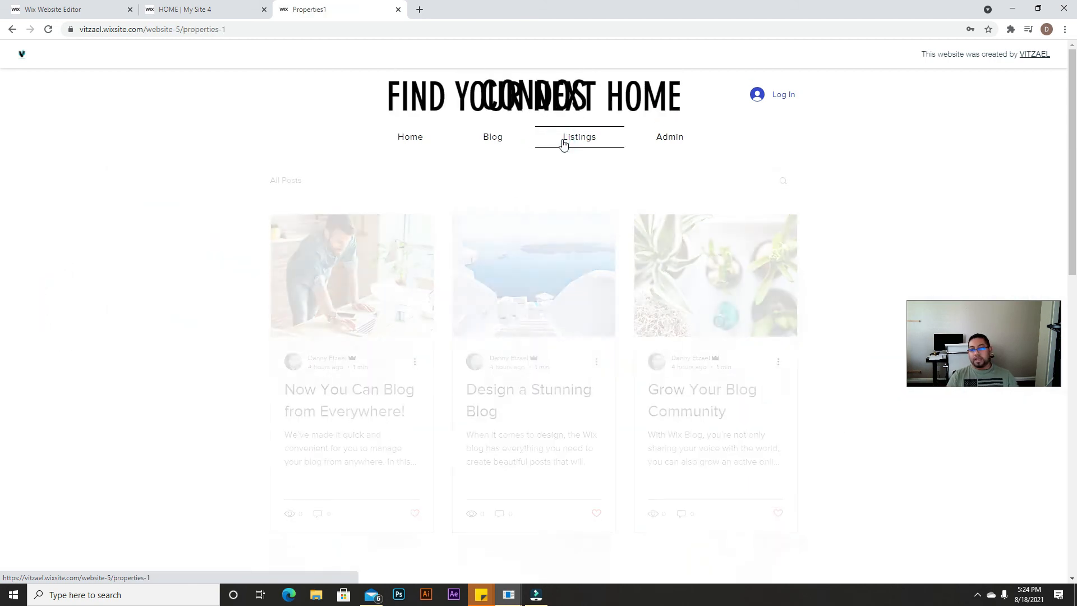
scroll(575, 158, down, 11)
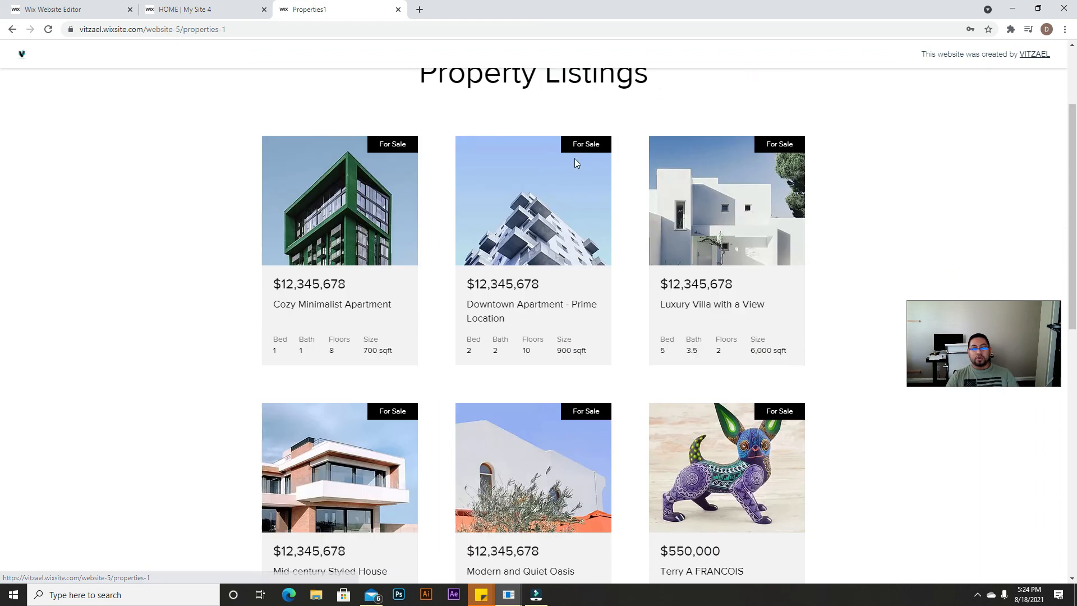
scroll(594, 234, up, 11)
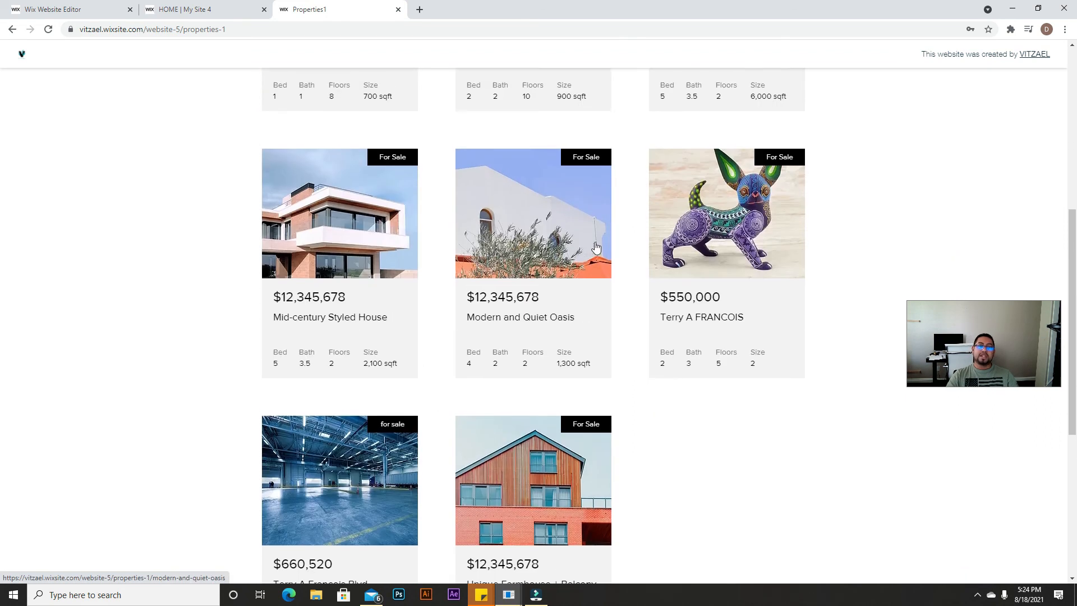
click(666, 139)
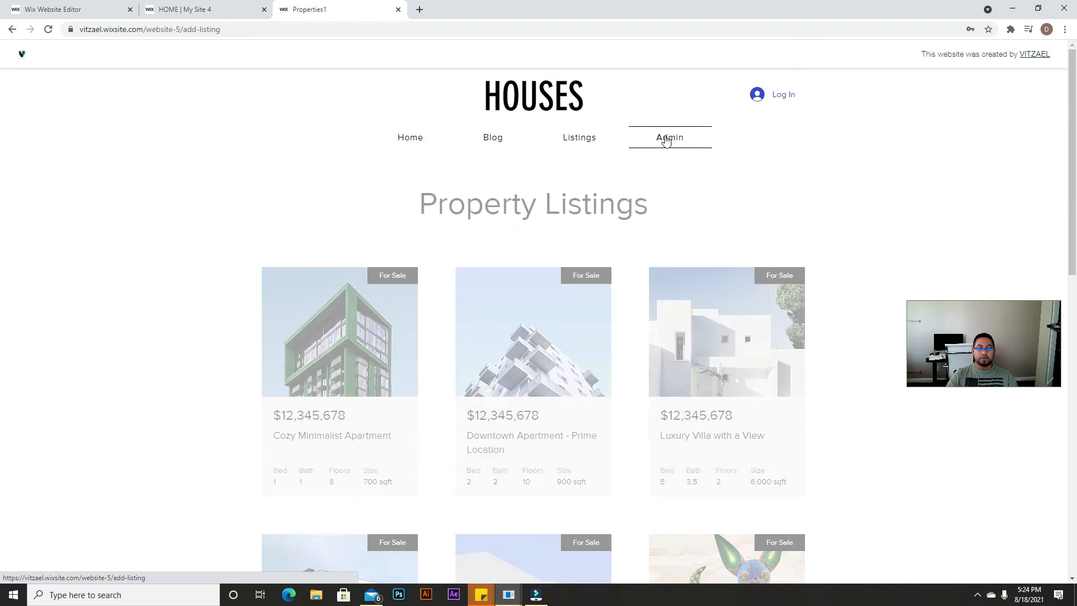